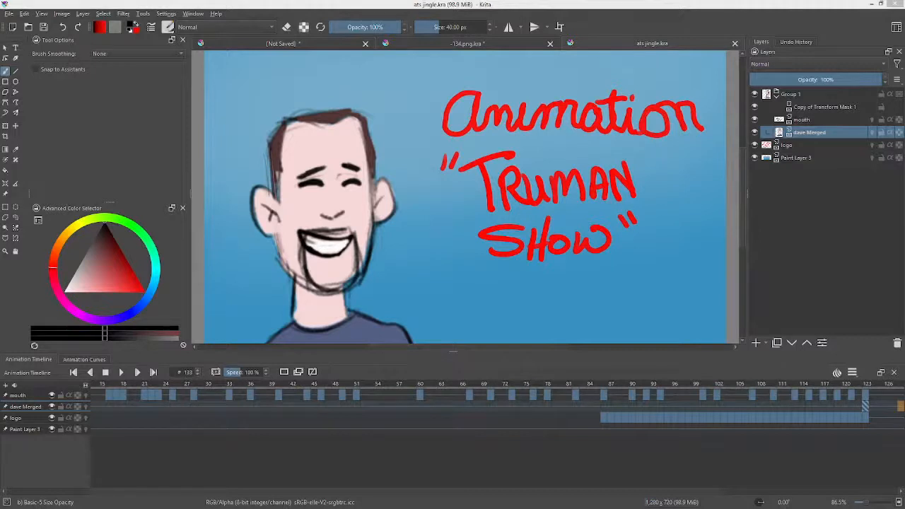
Step: Close the ats jingle.kra document and bring up the unsaved document with the seated monk line drawing
click(736, 44)
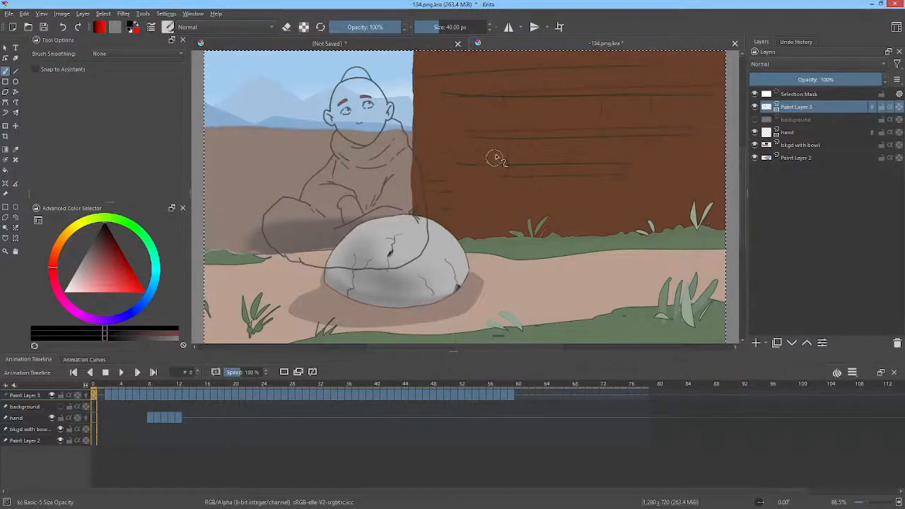
click(312, 47)
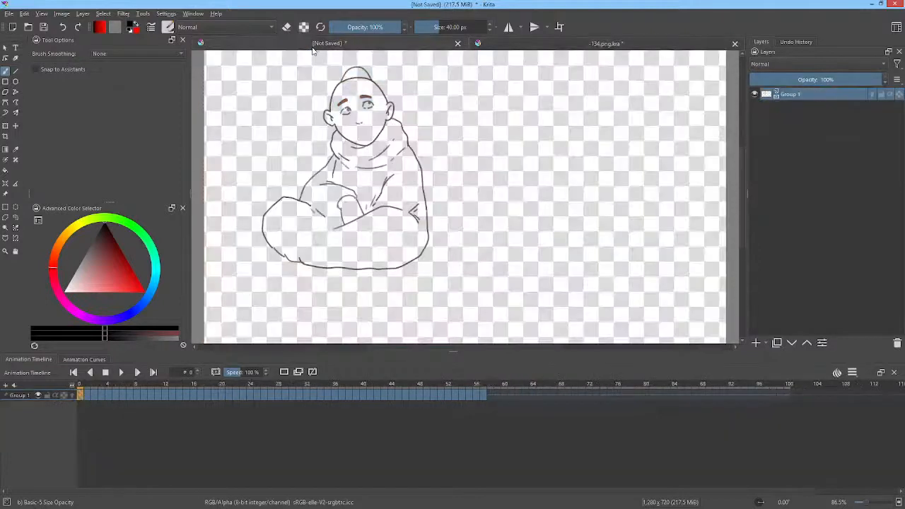
click(11, 15)
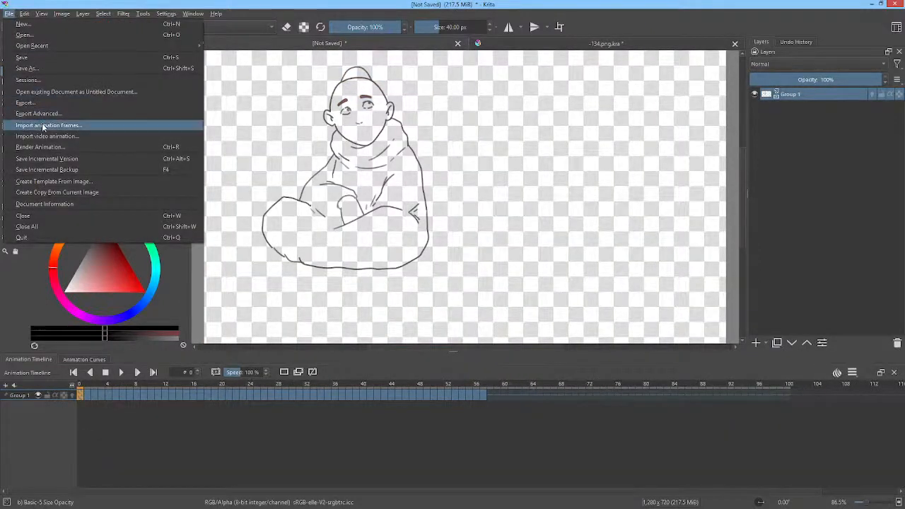
mouse_move(193, 14)
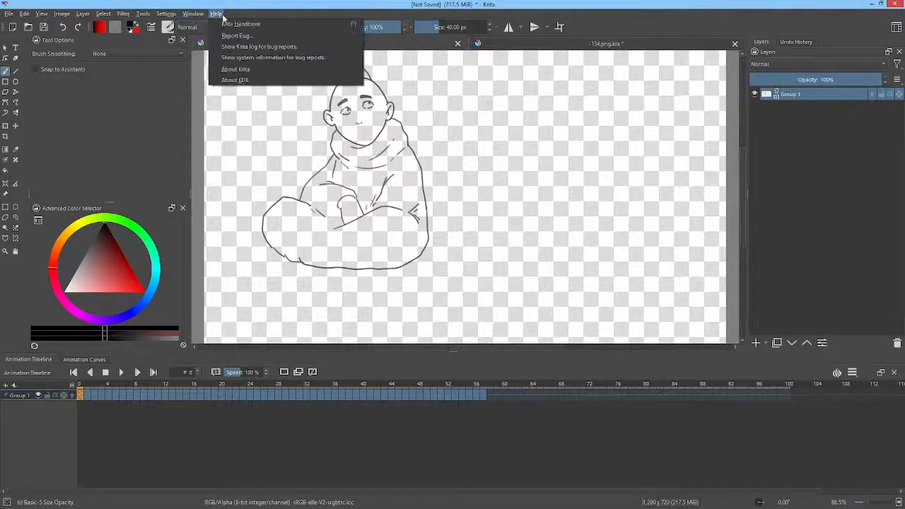
click(307, 7)
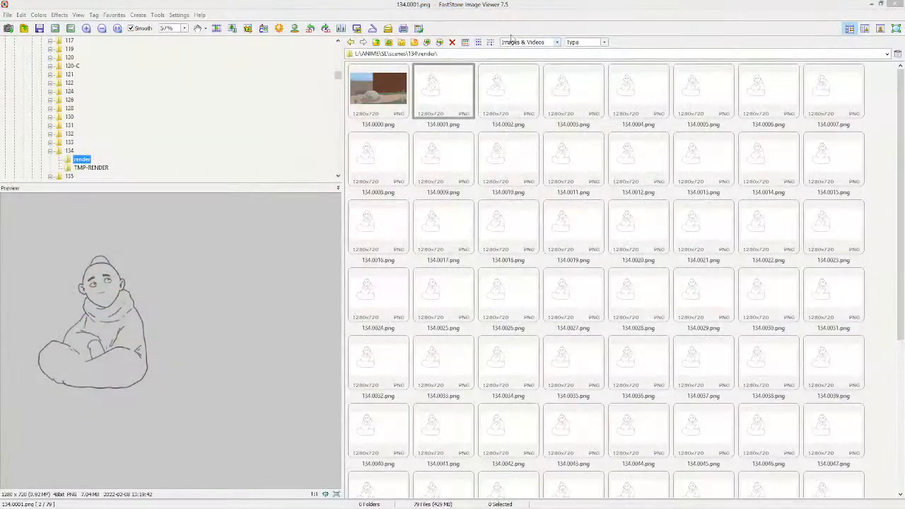
Step: Select 134.0001.png through 134.0060.png in FastStone Image Viewer and insert them into the unsaved Krita document as many layers
click(526, 7)
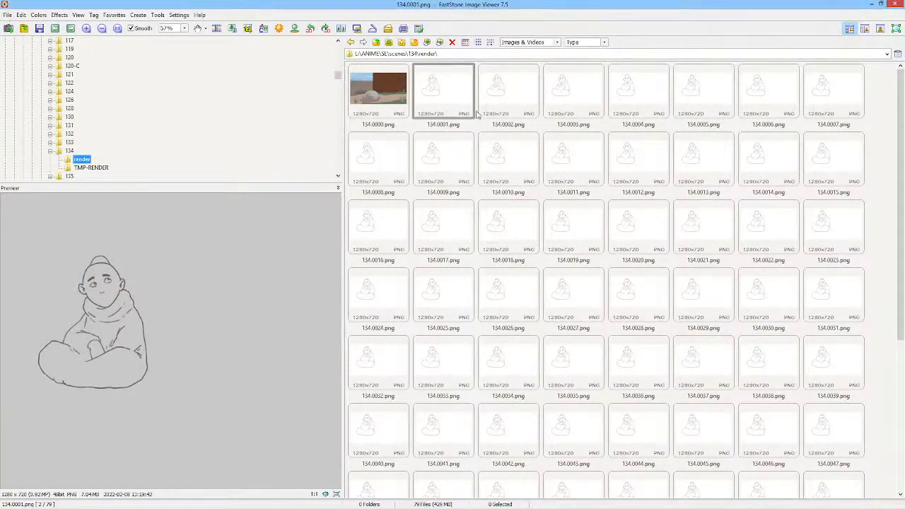
click(456, 96)
scroll(720, 267, down, 4)
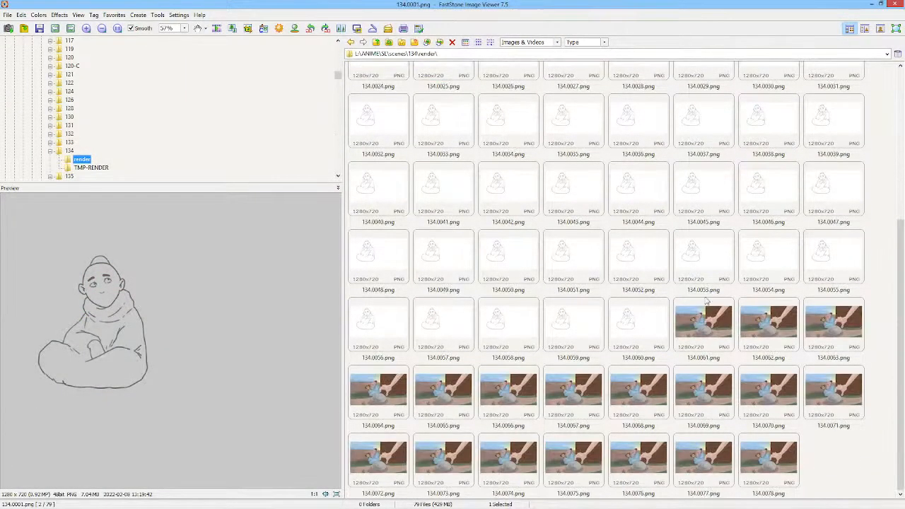
shift+click(628, 319)
scroll(628, 311, up, 4)
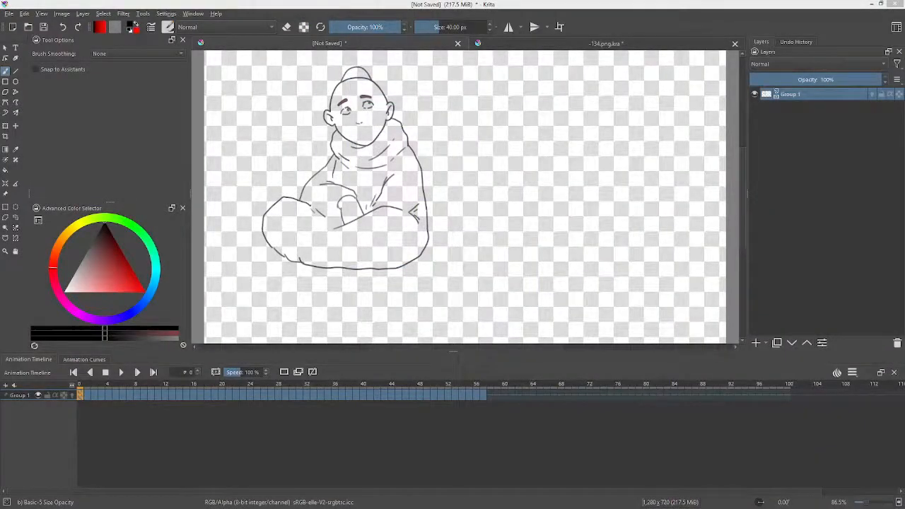
drag(74, 165, 372, 175)
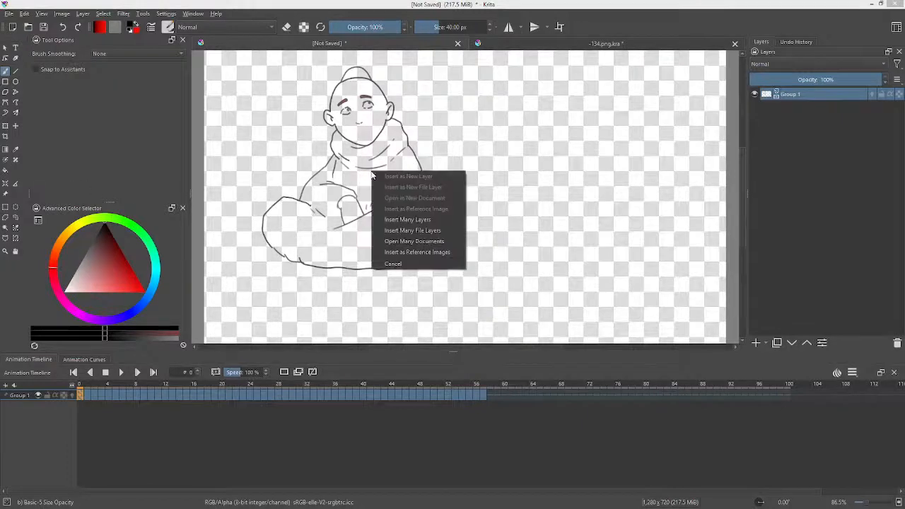
click(408, 220)
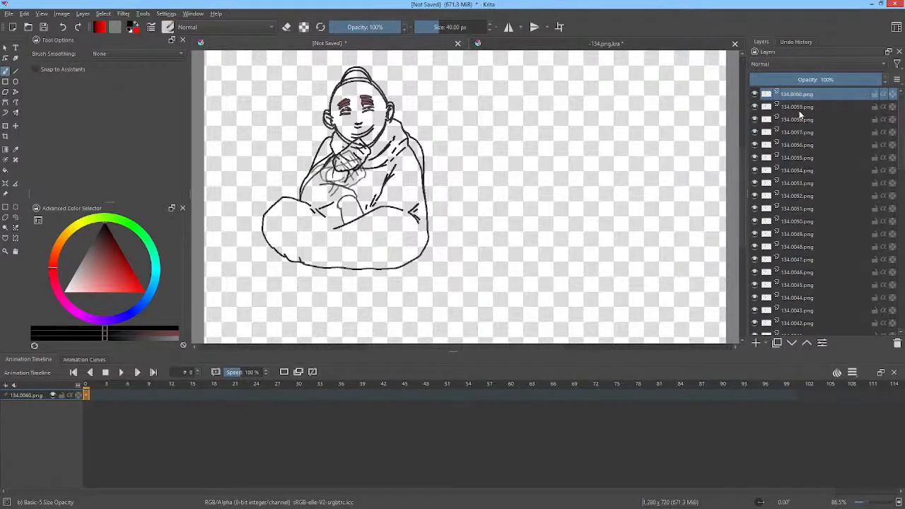
Step: Group all the imported frame layers, 134.0060.png down to 134.0001.png, and select the new group
scroll(807, 170, down, 10)
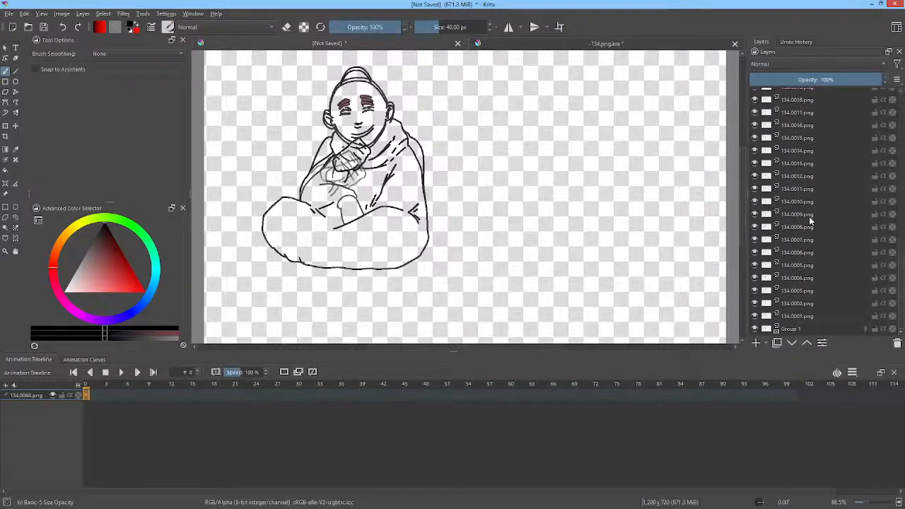
shift+click(803, 316)
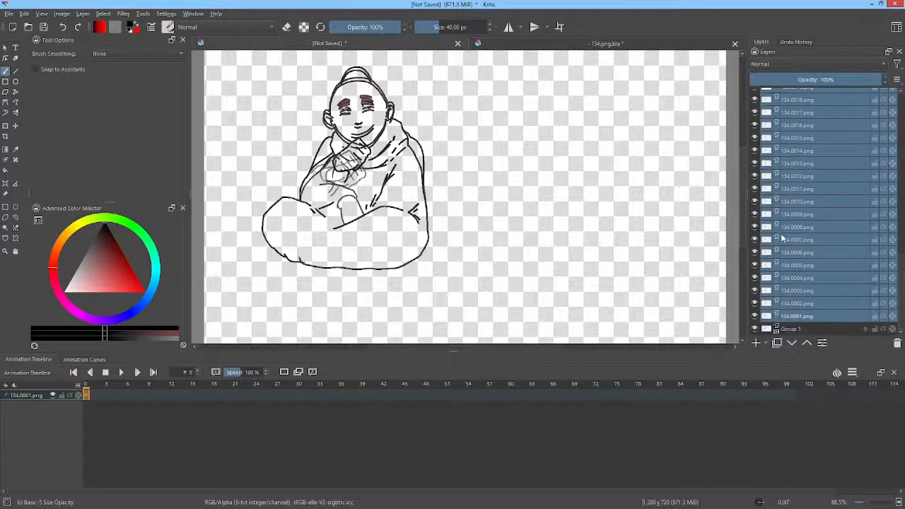
key(ctrl+g)
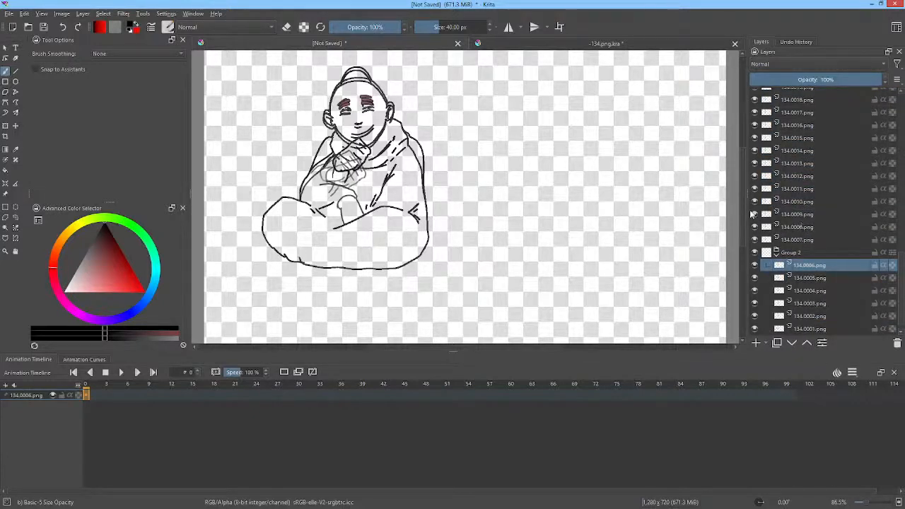
scroll(768, 205, up, 3)
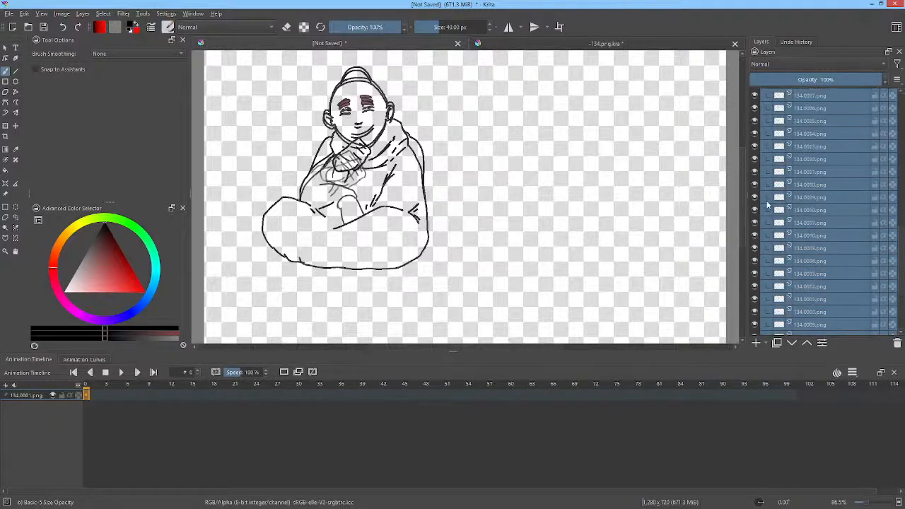
scroll(768, 205, up, 10)
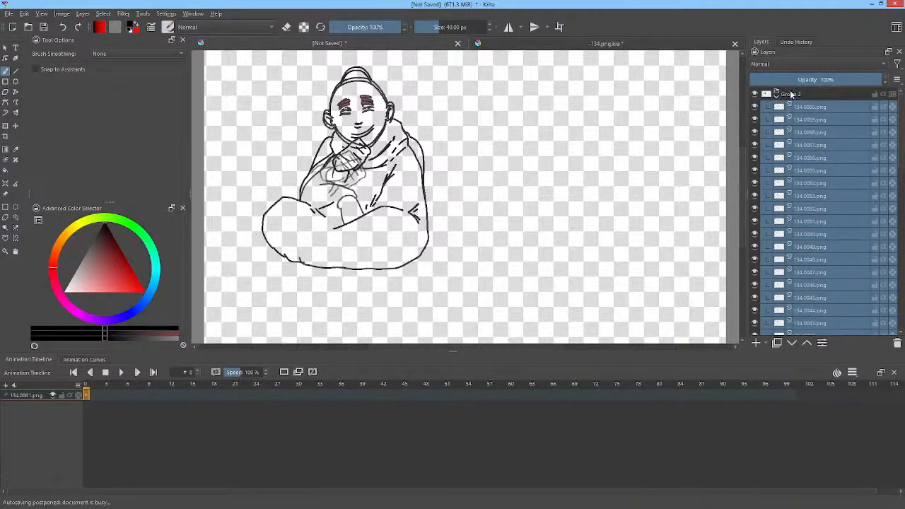
click(792, 94)
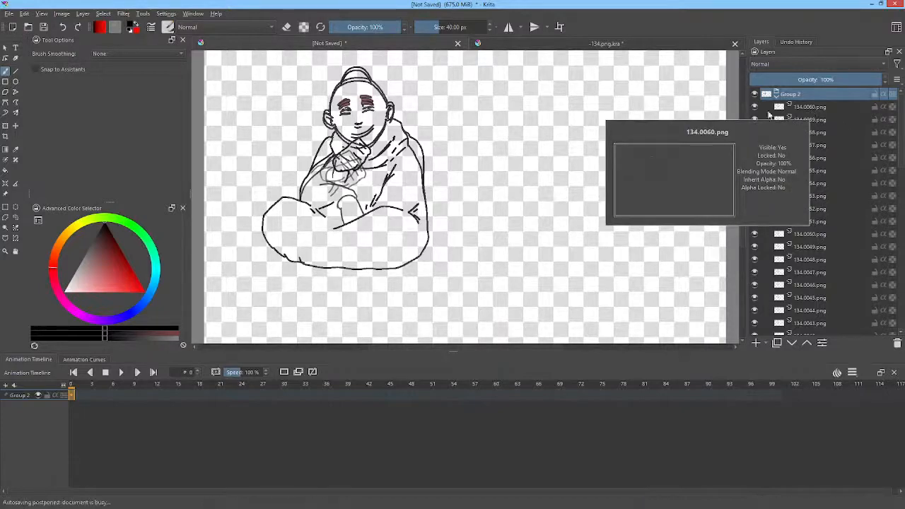
Step: Isolate layer 134.0060.png and go down through the group's layers to 134.0009.png, examining the individual frame drawings
click(812, 107)
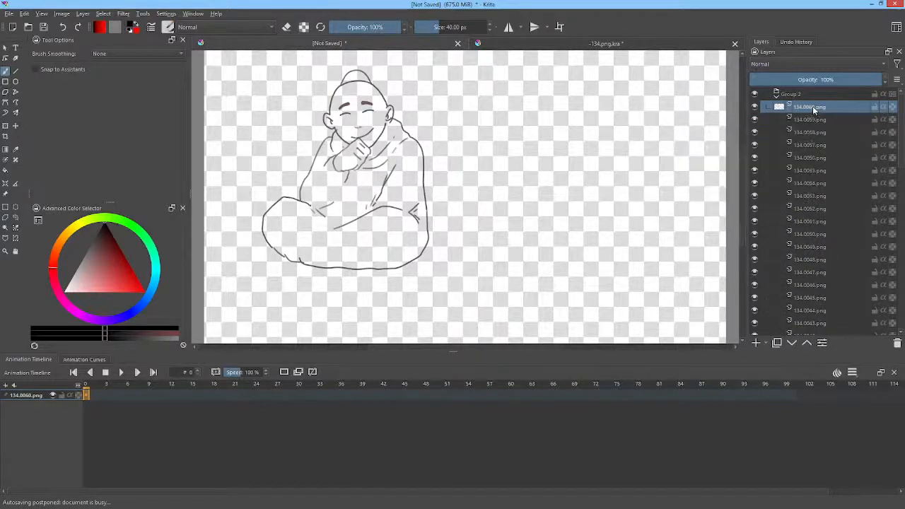
key(Down)
key(Down)
key(Down)
key(Down)
key(Down)
key(Down)
key(Down)
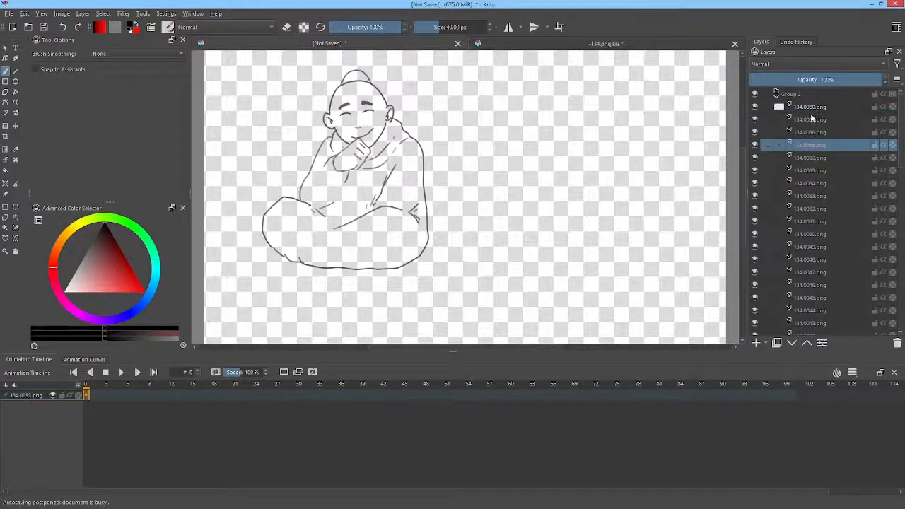
key(Down)
key(Down)
key(Down)
key(Down)
key(Up)
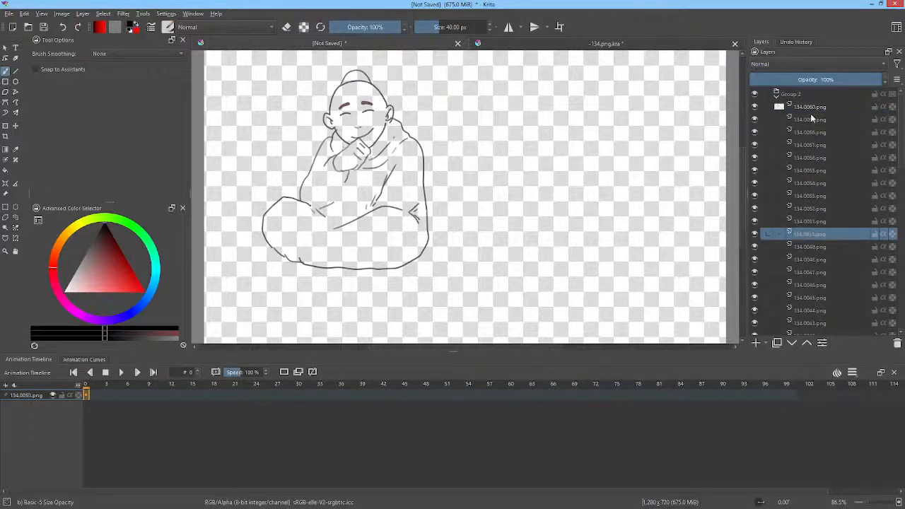
key(Up)
key(Up)
key(Up)
key(Up)
key(Down)
key(Down)
key(Down)
key(Down)
key(Down)
key(Down)
key(Down)
key(Down)
scroll(822, 146, down, 2)
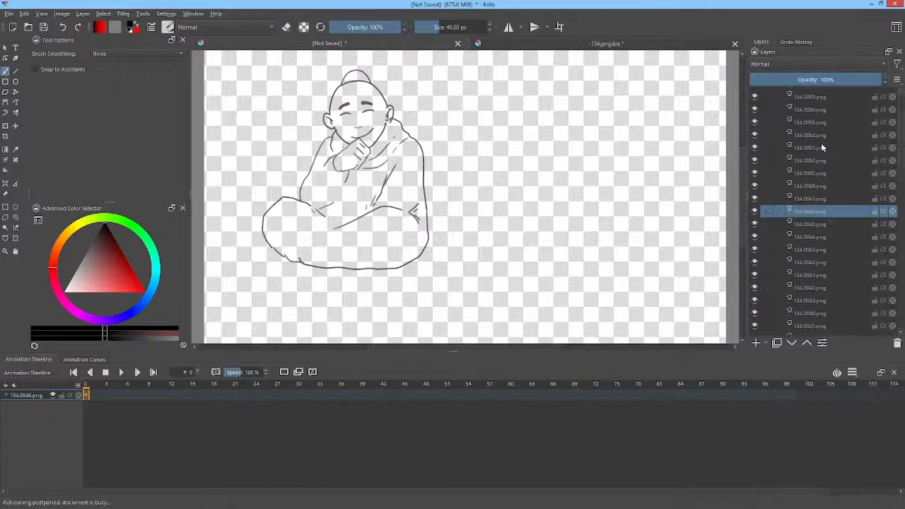
key(Down)
key(Down)
key(Down)
key(Down)
key(Down)
key(Down)
key(Down)
key(Down)
key(Down)
key(Down)
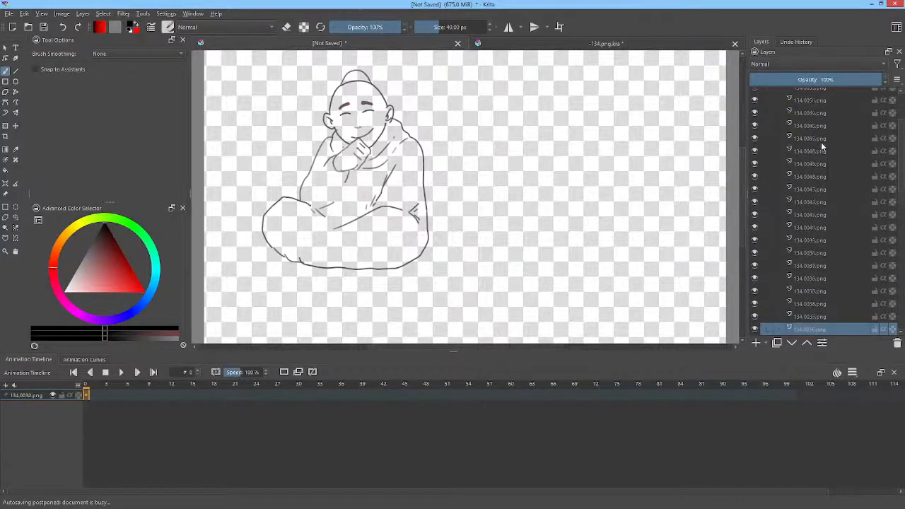
key(Down)
key(Down)
key(Down)
key(Down)
scroll(824, 155, down, 8)
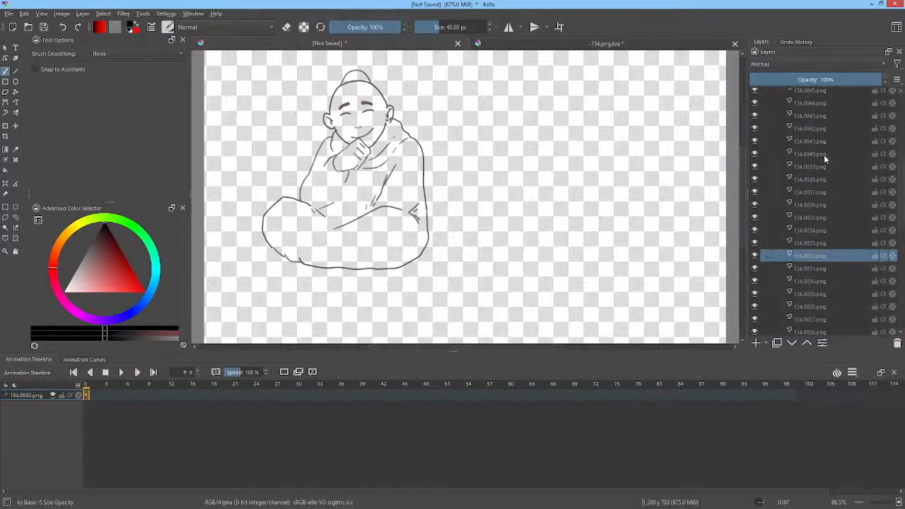
click(810, 187)
scroll(810, 186, down, 3)
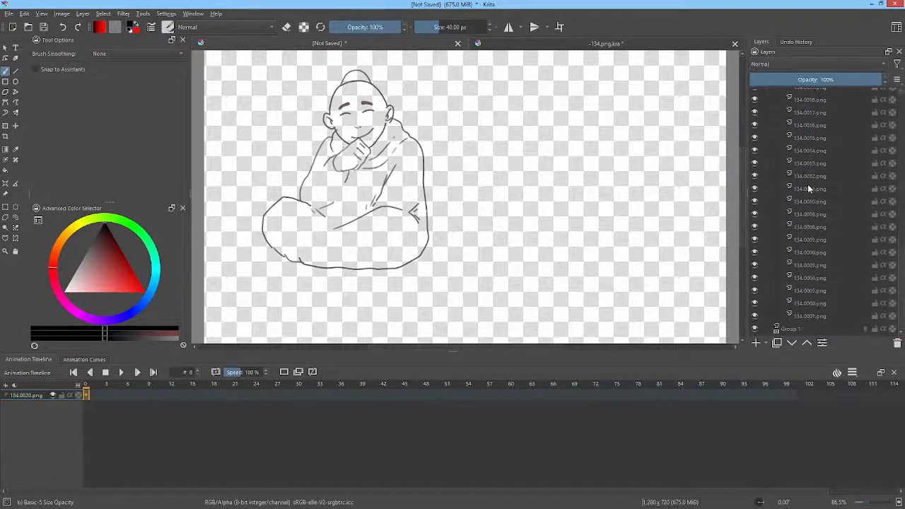
click(810, 213)
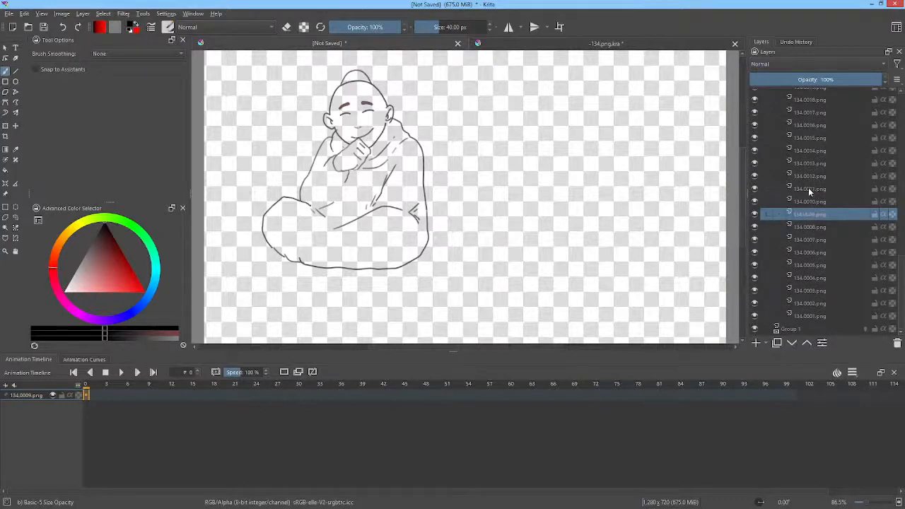
Step: Select the group of imported frames and examine its conversion options, including converting a group to an animated layer
scroll(812, 187, up, 10)
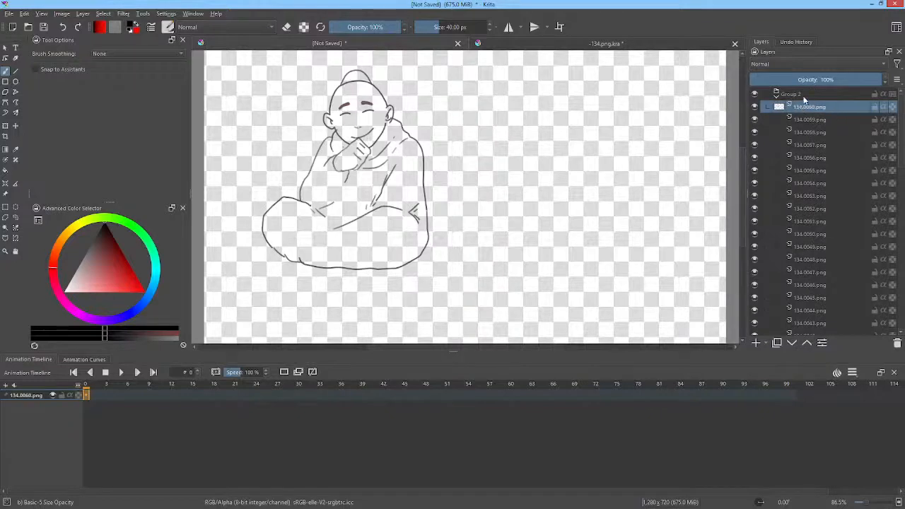
click(799, 94)
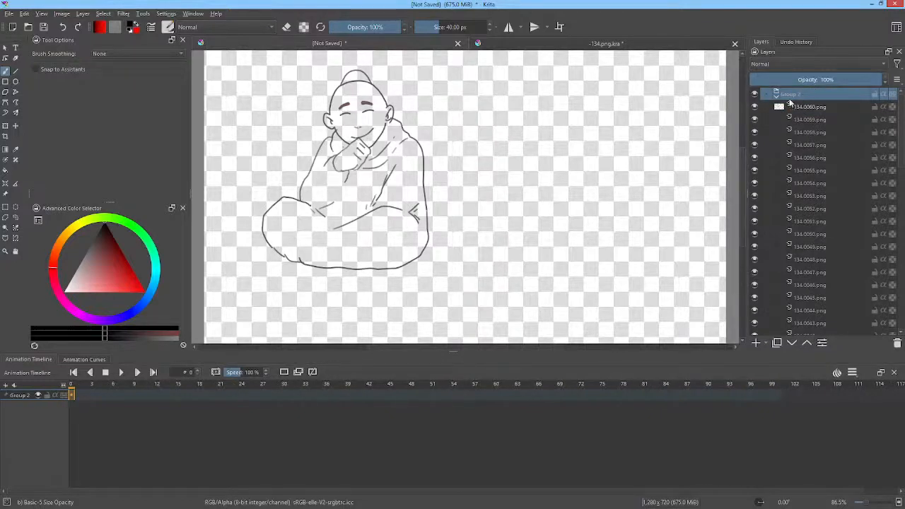
click(82, 14)
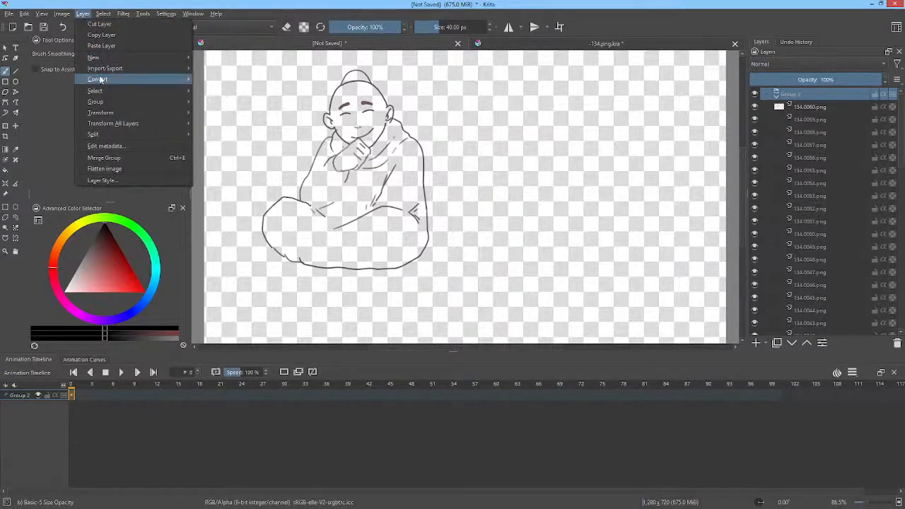
mouse_move(100, 80)
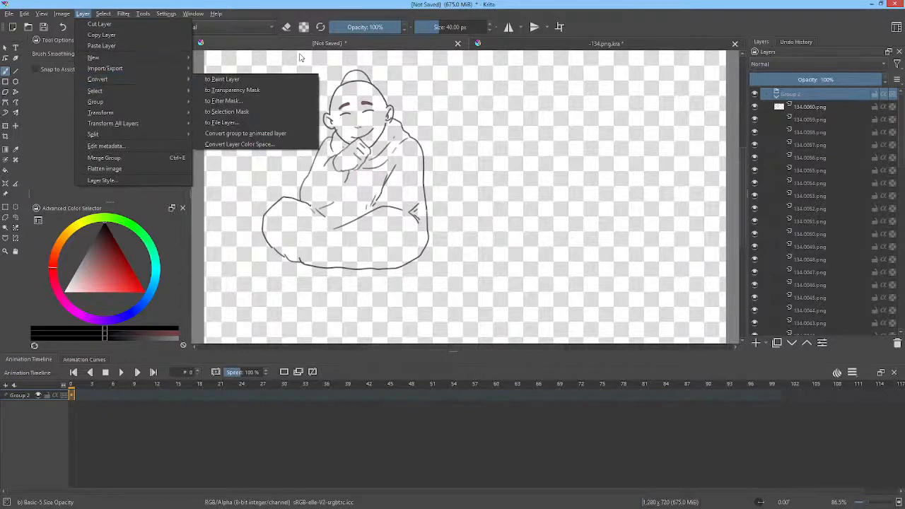
click(810, 97)
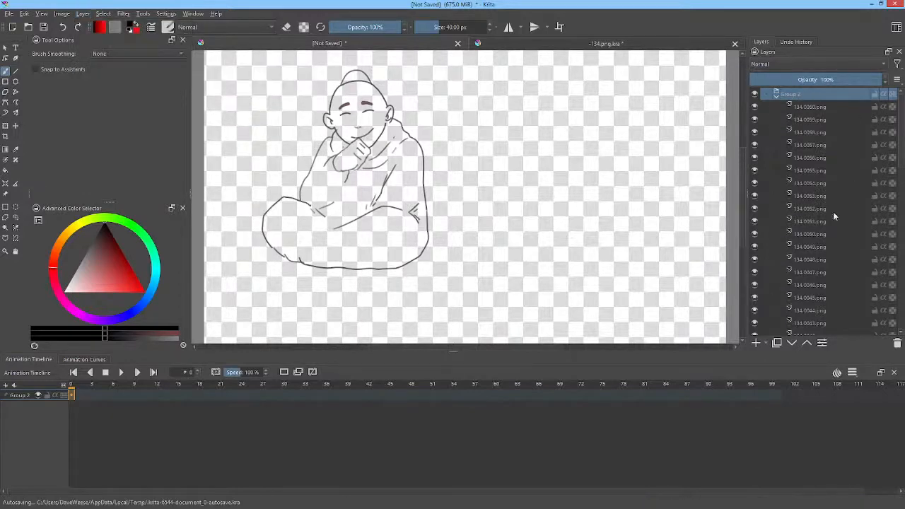
Step: Step through the frame layers again from 134.0059.png down to 134.0039.png, checking the drawing on each one
click(812, 123)
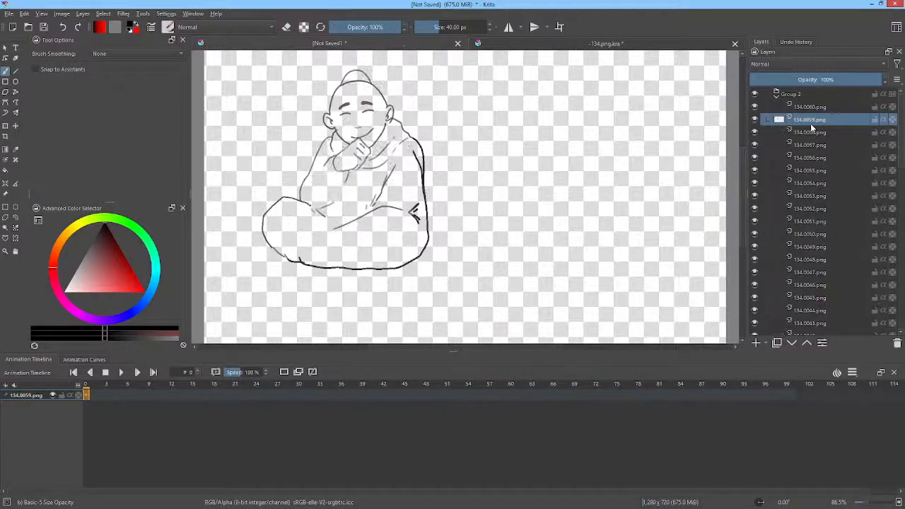
click(808, 132)
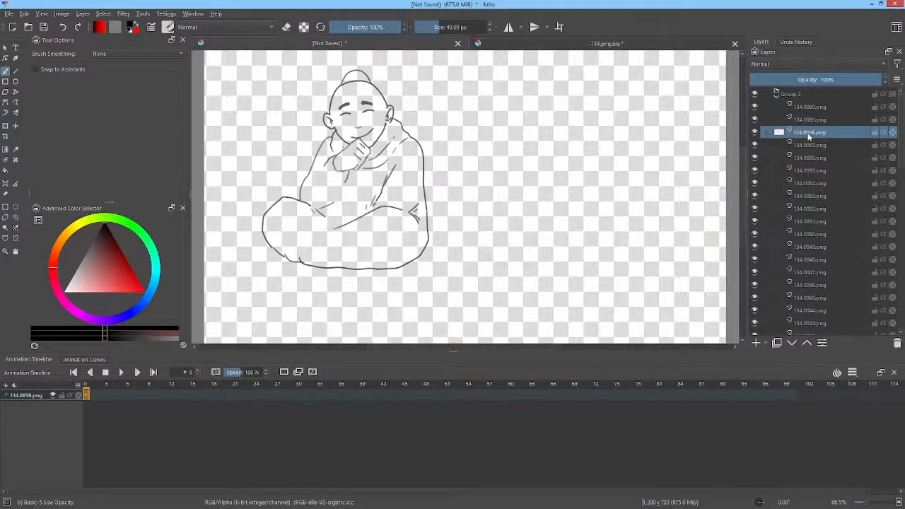
key(Down)
key(Down)
key(Down)
key(Down)
key(Down)
key(Down)
key(Down)
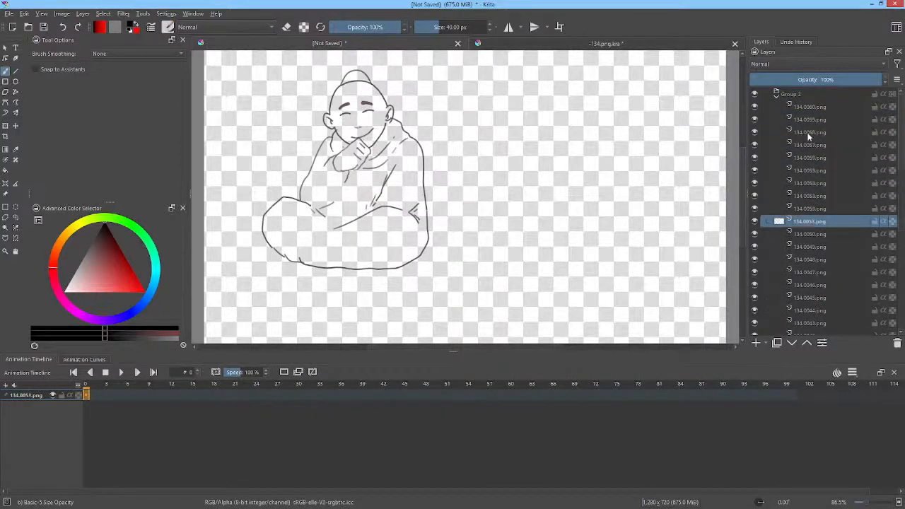
key(Down)
key(Down)
key(Down)
key(Down)
key(Down)
key(Down)
key(Down)
key(Down)
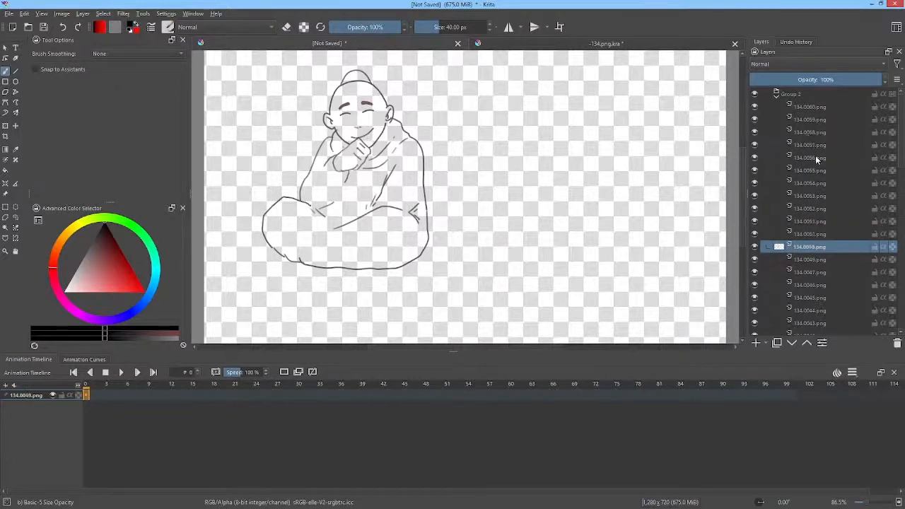
key(Down)
key(Down)
key(Down)
key(Down)
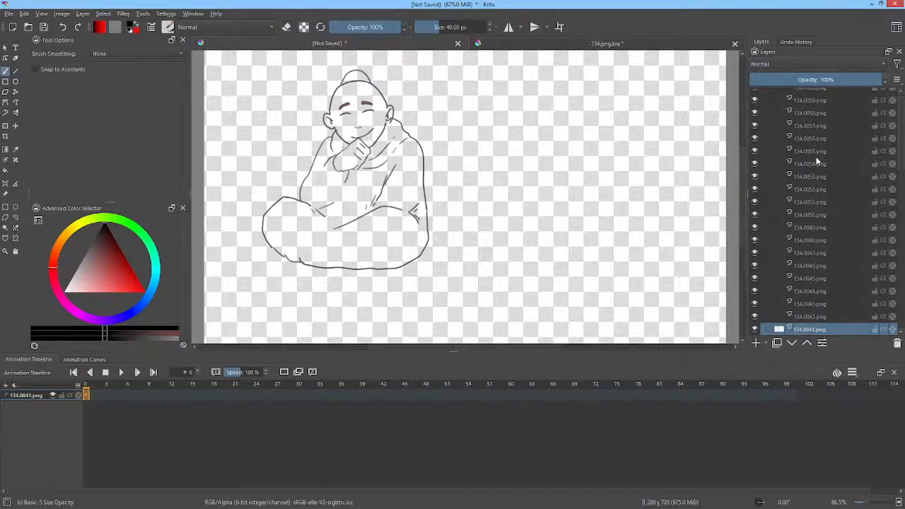
scroll(819, 170, down, 5)
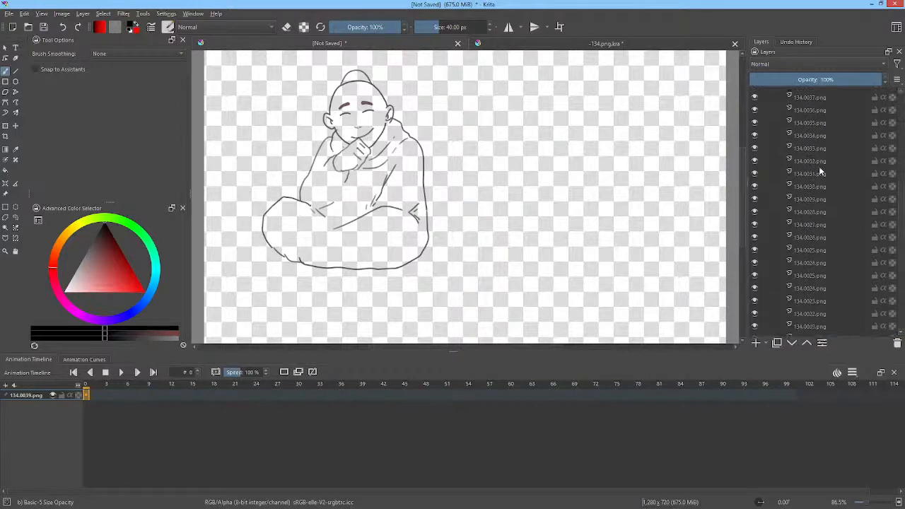
Step: Select the imported frames' group, Group 2, and convert it to an animated layer
click(810, 244)
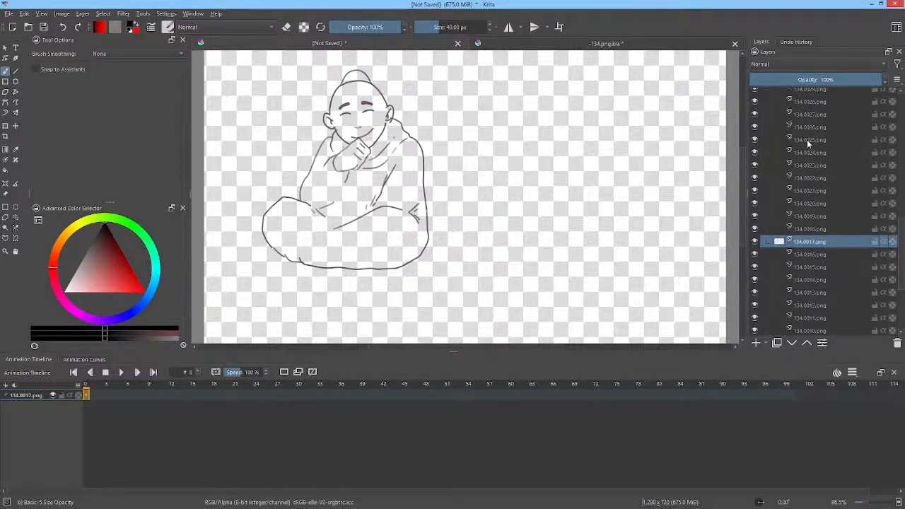
scroll(807, 140, up, 9)
scroll(807, 140, up, 2)
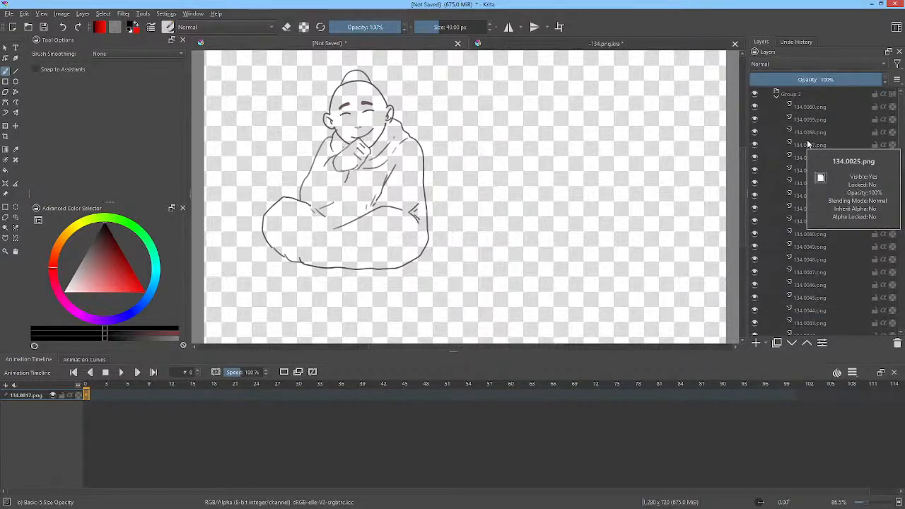
click(793, 94)
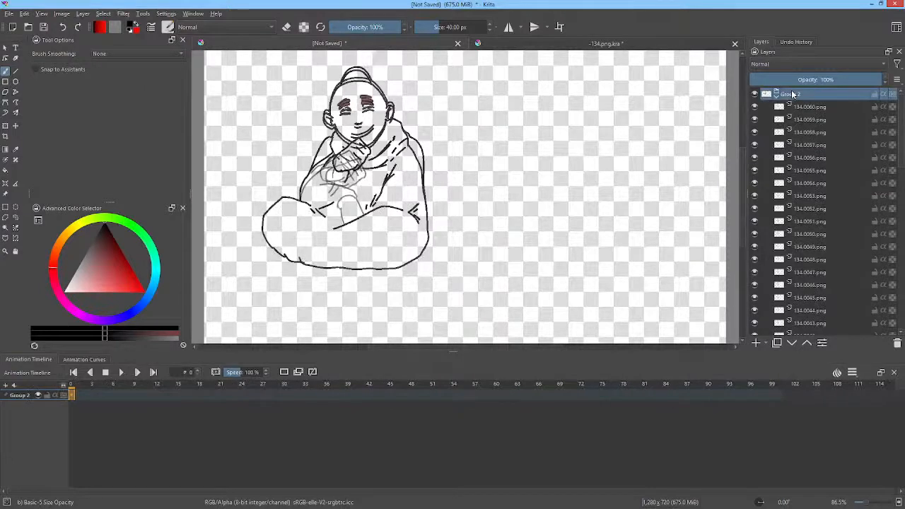
click(83, 13)
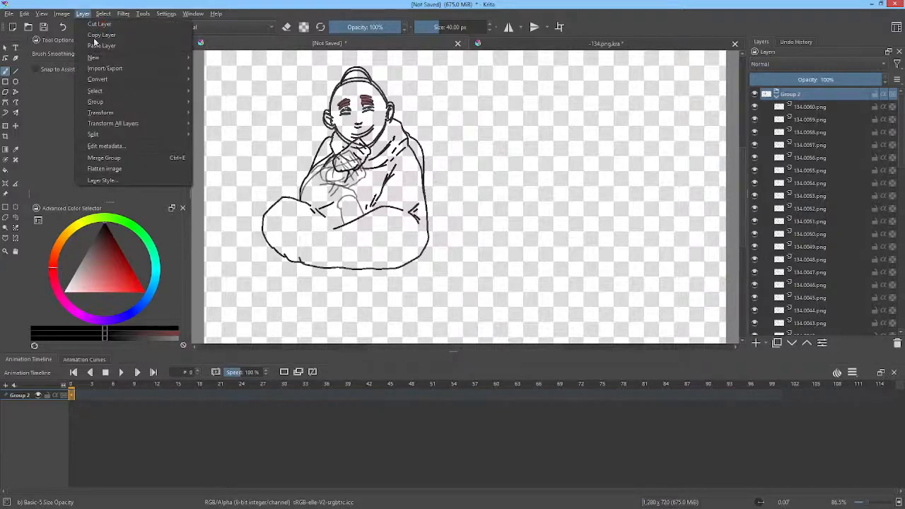
mouse_move(99, 80)
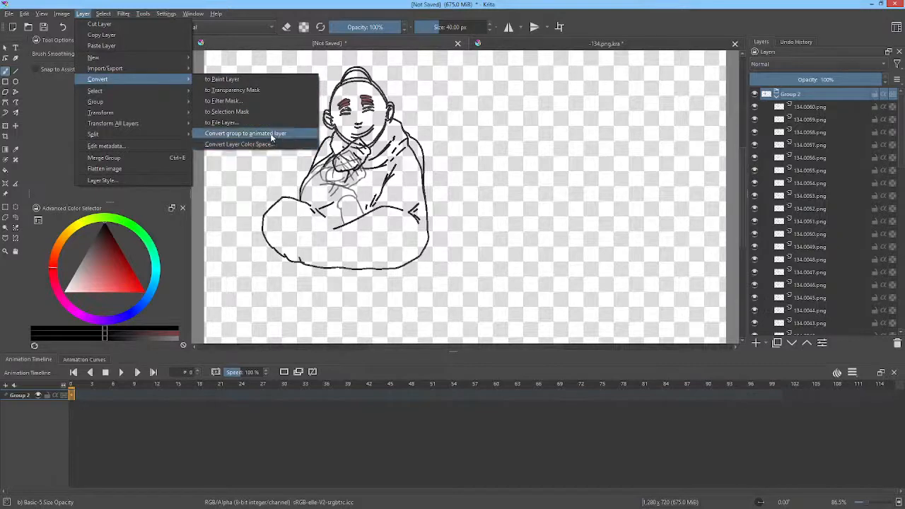
click(272, 134)
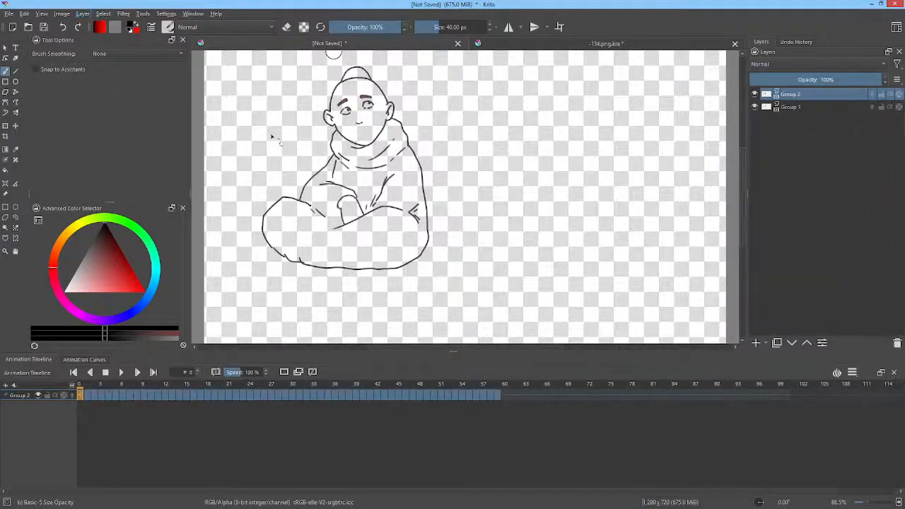
Step: Hide the Group 1 layer and scrub the converted Group 2 animation from frame 0 to frame 21
drag(758, 93, 757, 104)
click(756, 94)
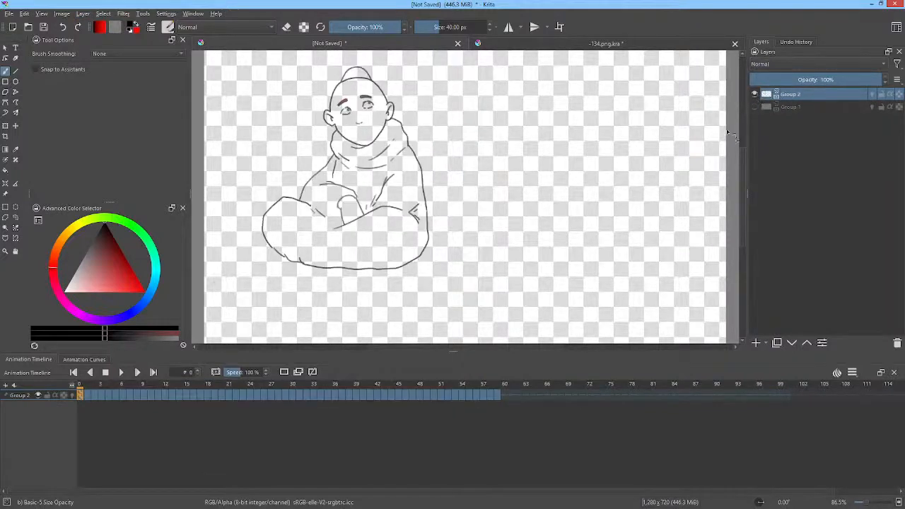
mouse_move(84, 389)
mouse_down()
mouse_move(425, 389)
mouse_move(75, 390)
mouse_move(228, 396)
mouse_up()
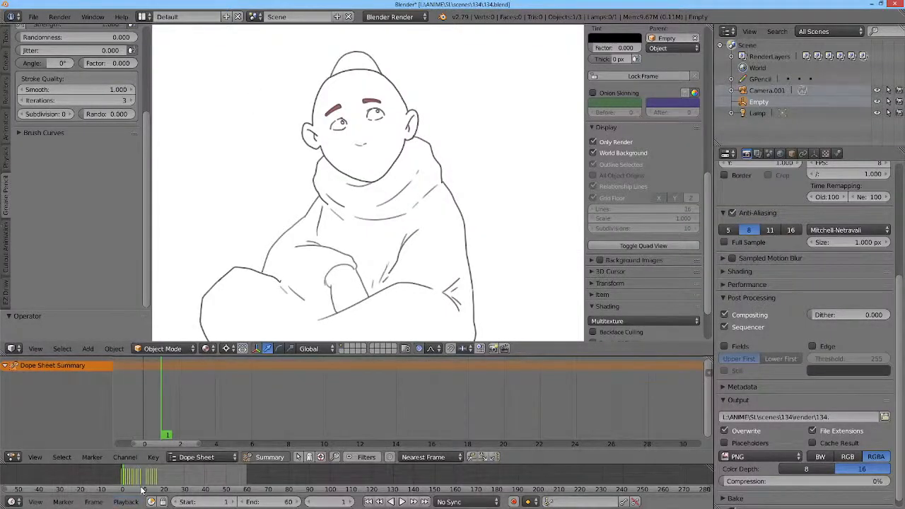
Step: In Blender, preview the original animation, set the dope sheet to Grease Pencil mode and scrub to frame 19
key(alt+a)
drag(156, 422, 388, 419)
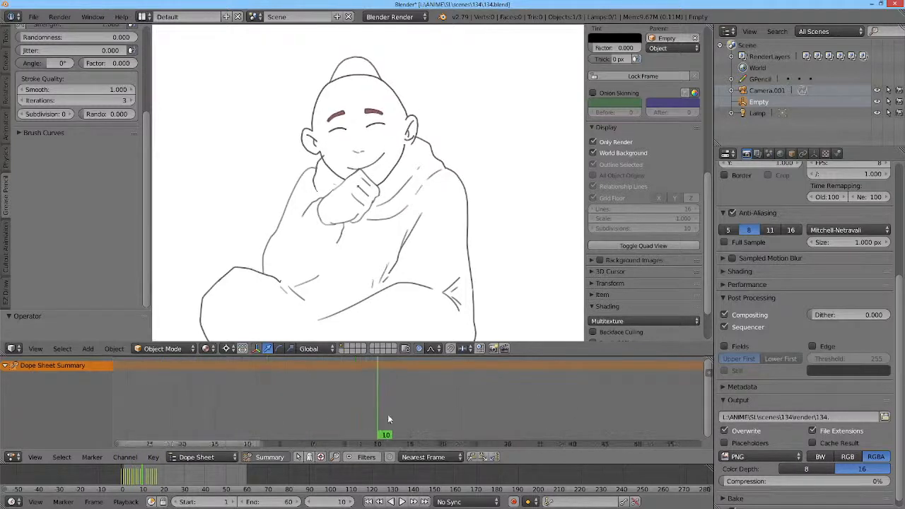
click(206, 457)
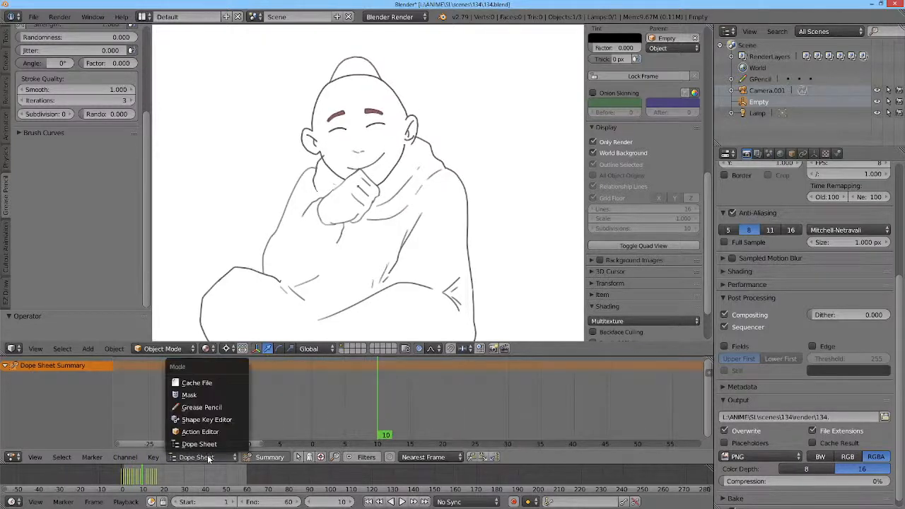
click(207, 407)
drag(375, 422, 437, 422)
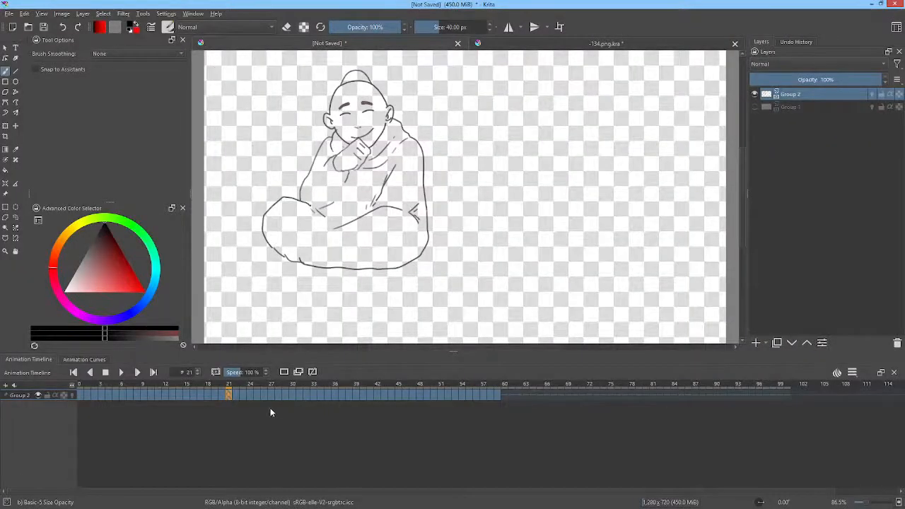
Step: Back in Krita, delete the surplus Group 2 frames from 21 to 63 in the animation timeline
shift+click(525, 396)
key(Delete)
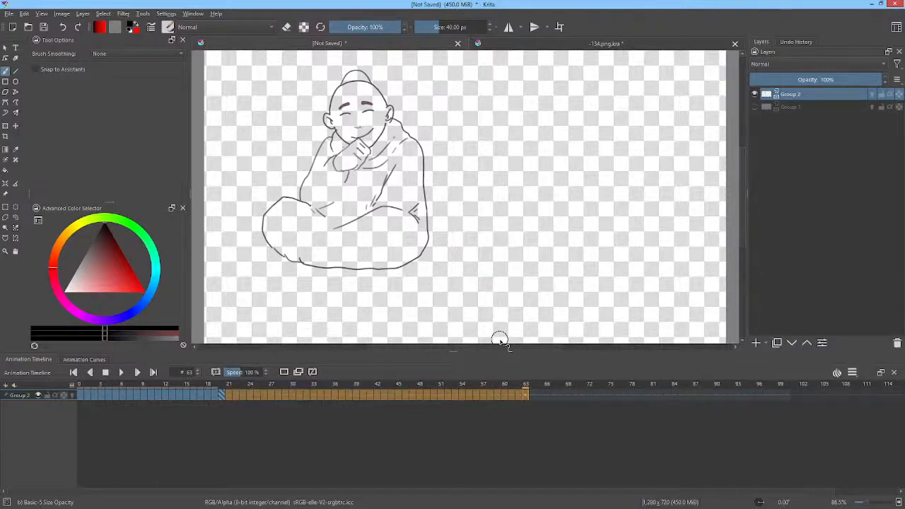
Step: Using the Pencil-2 brush in dark red, handwrite EFFICIENT, EFFECTIVE and ENJOYMENT one below another beside the character, underlining the first two
drag(106, 253, 122, 249)
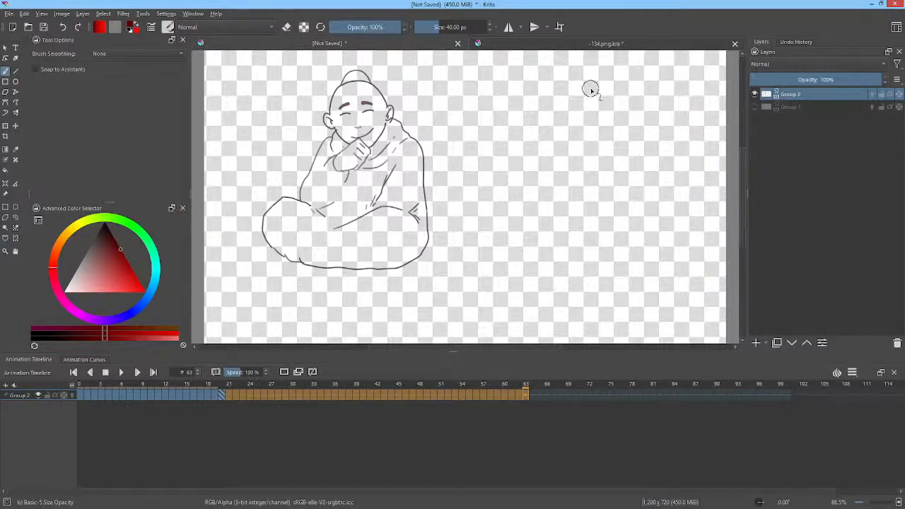
right_click(557, 133)
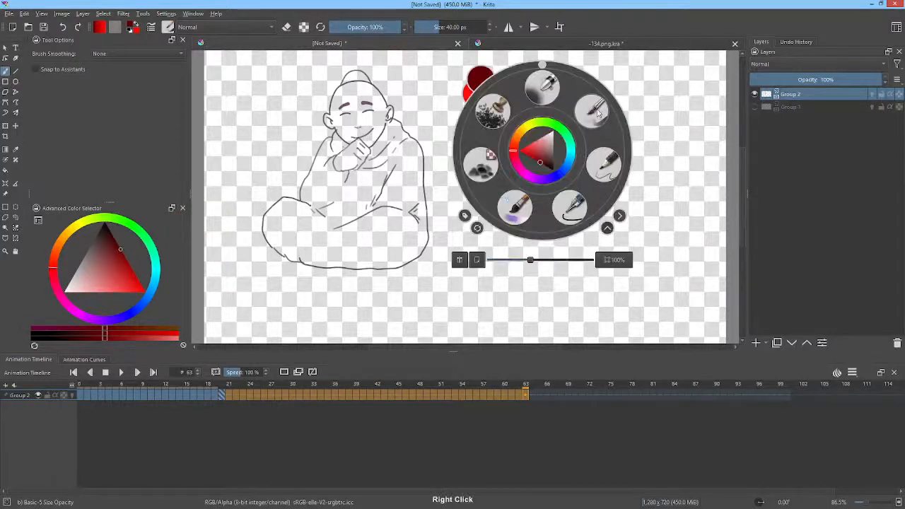
click(607, 160)
drag(568, 213, 583, 213)
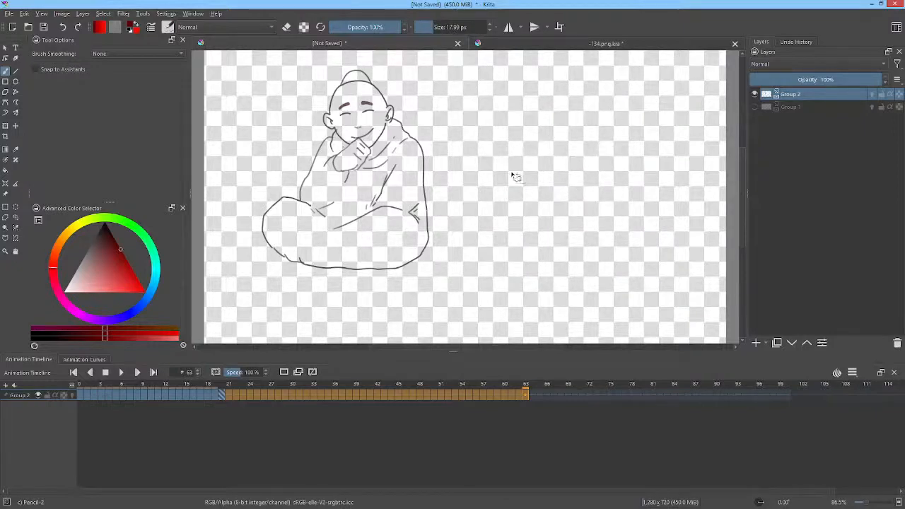
mouse_move(491, 122)
mouse_down()
mouse_move(492, 144)
mouse_move(504, 140)
mouse_move(505, 121)
mouse_move(521, 131)
mouse_move(536, 113)
mouse_move(583, 111)
mouse_move(591, 124)
mouse_move(592, 110)
mouse_move(624, 101)
mouse_move(640, 122)
mouse_move(664, 89)
mouse_move(563, 151)
mouse_move(628, 141)
mouse_up()
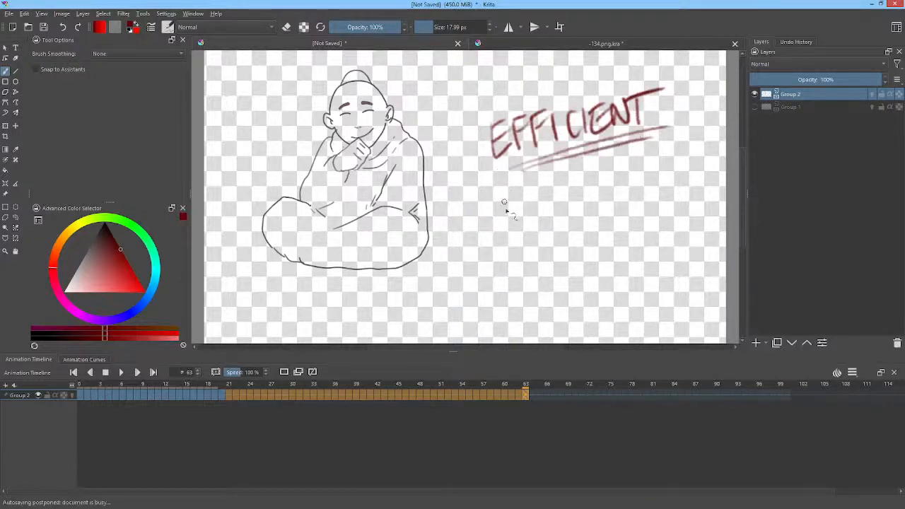
mouse_move(520, 190)
mouse_down()
mouse_move(509, 209)
mouse_move(532, 209)
mouse_move(559, 181)
mouse_move(587, 191)
mouse_move(586, 183)
mouse_move(647, 154)
mouse_move(658, 175)
mouse_move(663, 153)
mouse_move(673, 158)
mouse_move(547, 223)
mouse_move(589, 222)
mouse_move(665, 194)
mouse_up()
mouse_move(497, 272)
mouse_down()
mouse_move(537, 285)
mouse_move(519, 280)
mouse_move(532, 269)
mouse_move(532, 290)
mouse_move(547, 289)
mouse_move(553, 265)
mouse_move(573, 254)
mouse_move(601, 259)
mouse_move(603, 277)
mouse_move(612, 243)
mouse_move(643, 243)
mouse_move(667, 214)
mouse_move(689, 205)
mouse_up()
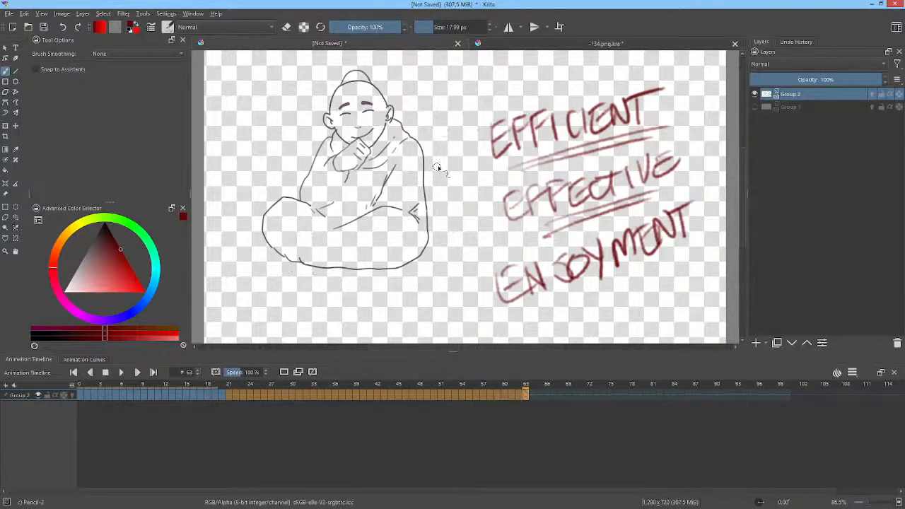
Step: Draw a dark red arrow towards each of the three handwritten words and circle EFFICIENT in brighter red
mouse_move(329, 311)
mouse_down()
mouse_move(386, 299)
mouse_move(495, 212)
mouse_move(485, 232)
mouse_move(484, 210)
mouse_move(481, 228)
mouse_move(475, 223)
mouse_move(490, 221)
mouse_move(465, 209)
mouse_move(495, 218)
mouse_up()
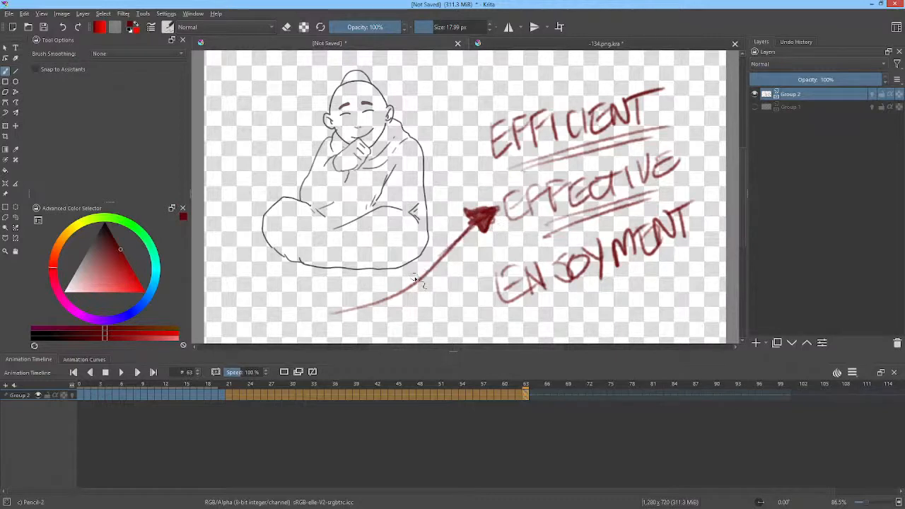
drag(415, 71, 475, 129)
mouse_move(467, 96)
mouse_down()
mouse_move(478, 129)
mouse_move(456, 134)
mouse_move(481, 107)
mouse_move(477, 138)
mouse_move(458, 132)
mouse_up()
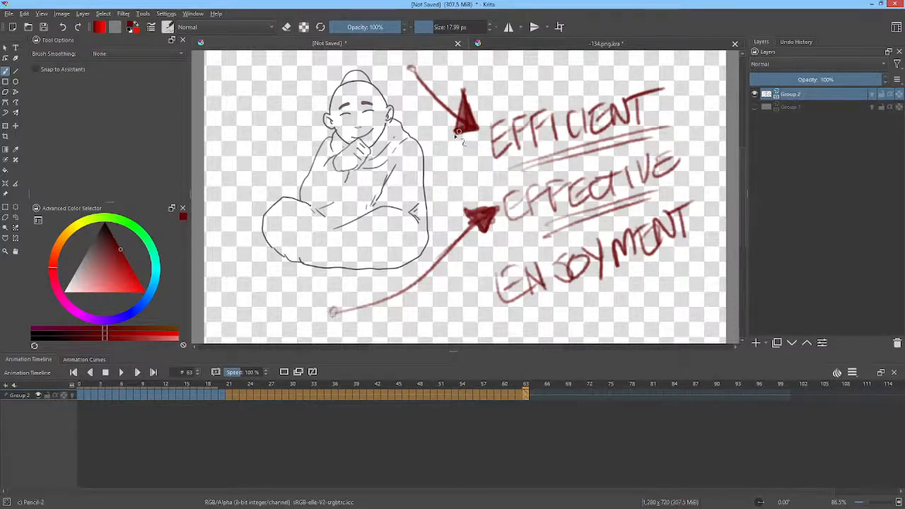
mouse_move(379, 325)
mouse_down()
mouse_move(495, 297)
mouse_move(476, 319)
mouse_move(487, 296)
mouse_move(499, 302)
mouse_move(490, 304)
mouse_up()
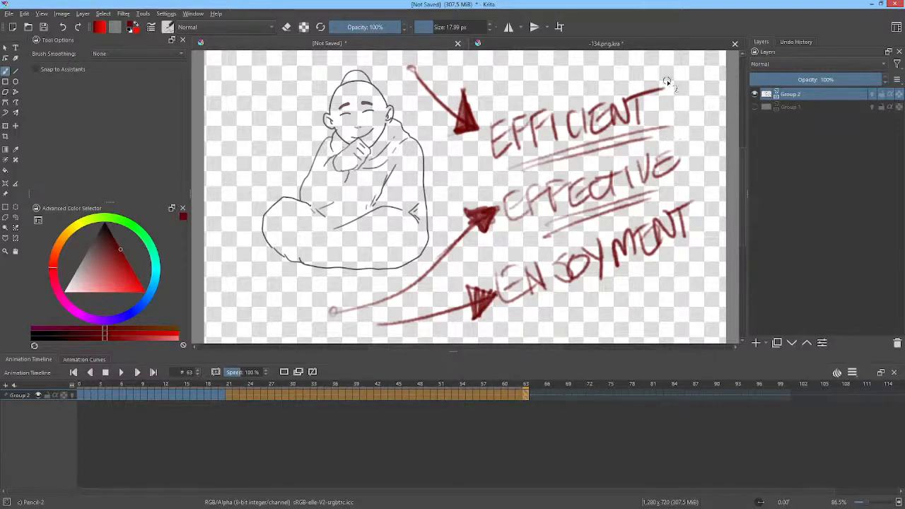
click(132, 274)
mouse_move(657, 82)
mouse_down()
mouse_move(460, 142)
mouse_move(650, 65)
mouse_up()
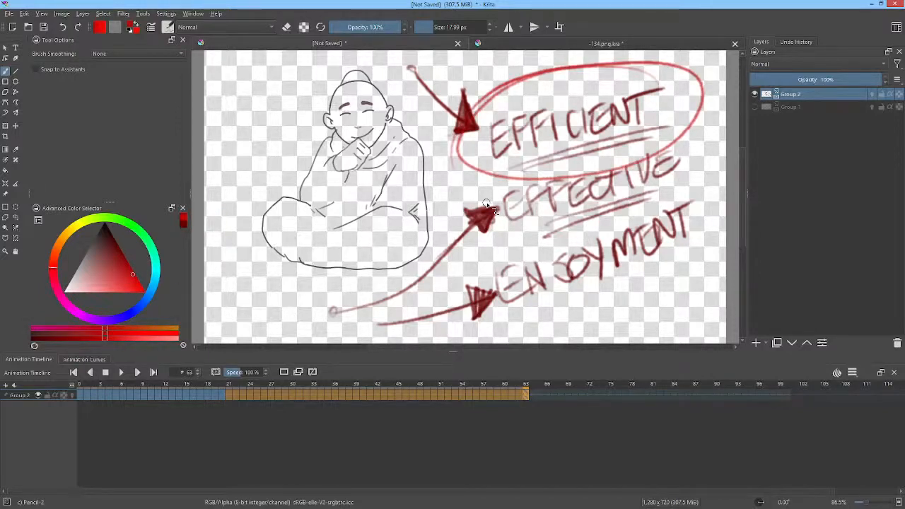
Step: Close the unsaved document without saving it, and save the -134.png.kra document
click(563, 44)
click(402, 48)
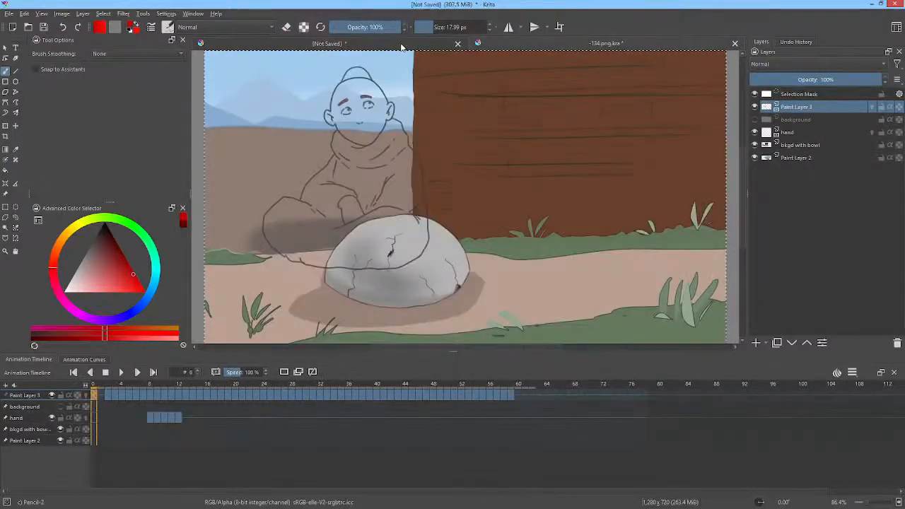
click(458, 44)
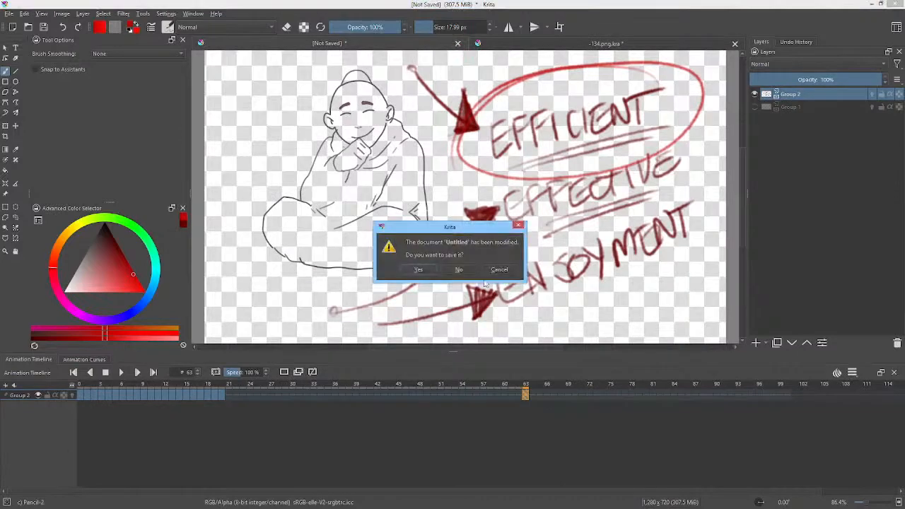
click(459, 269)
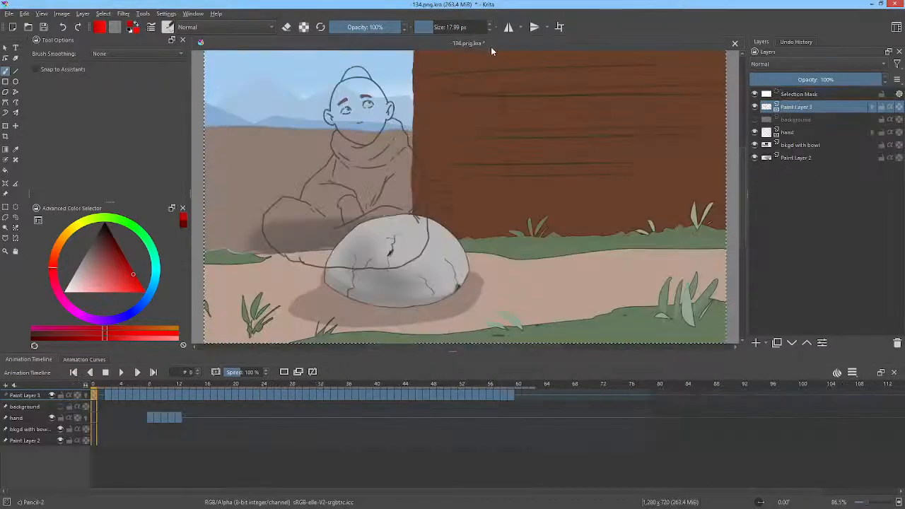
click(44, 27)
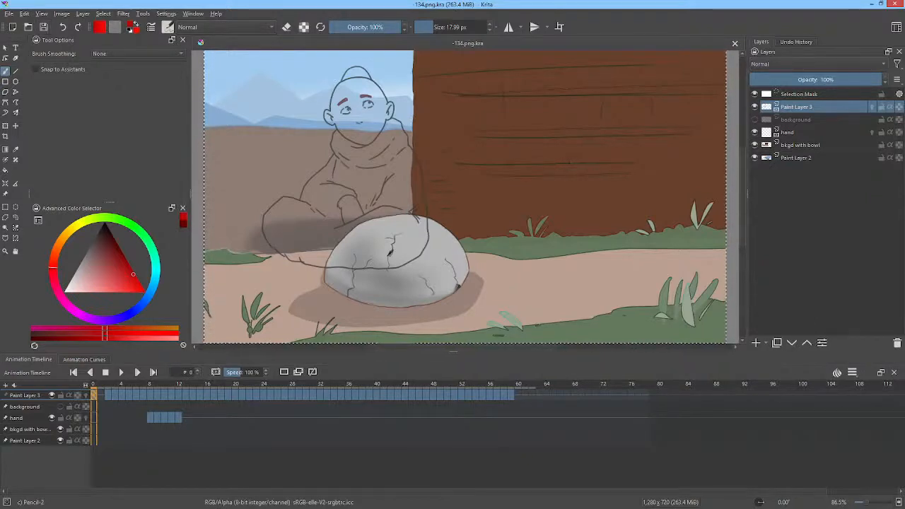
Step: Check the cache location and resource folder in Krita's general configuration, and close the dialog
click(167, 14)
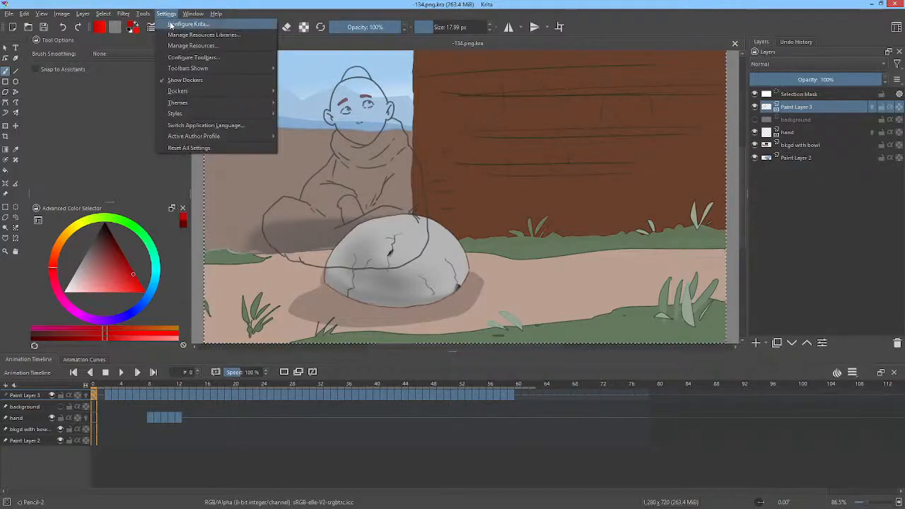
click(185, 24)
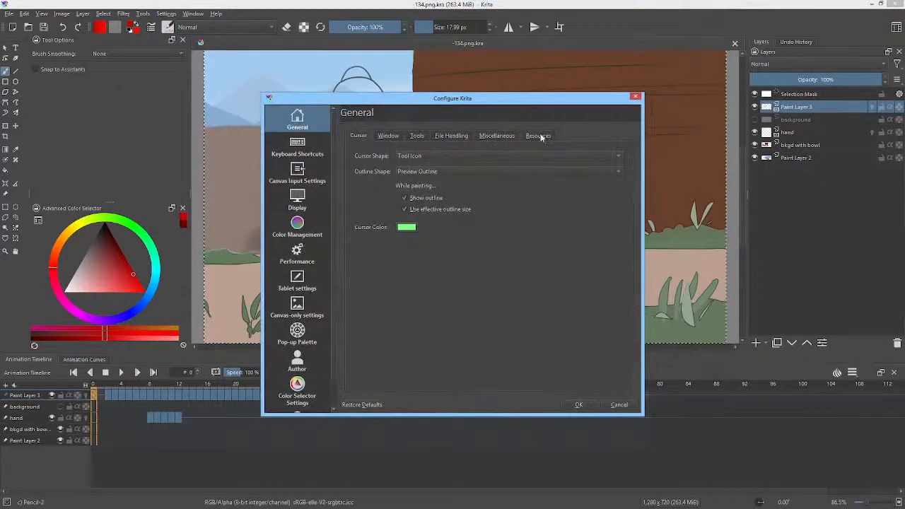
click(539, 136)
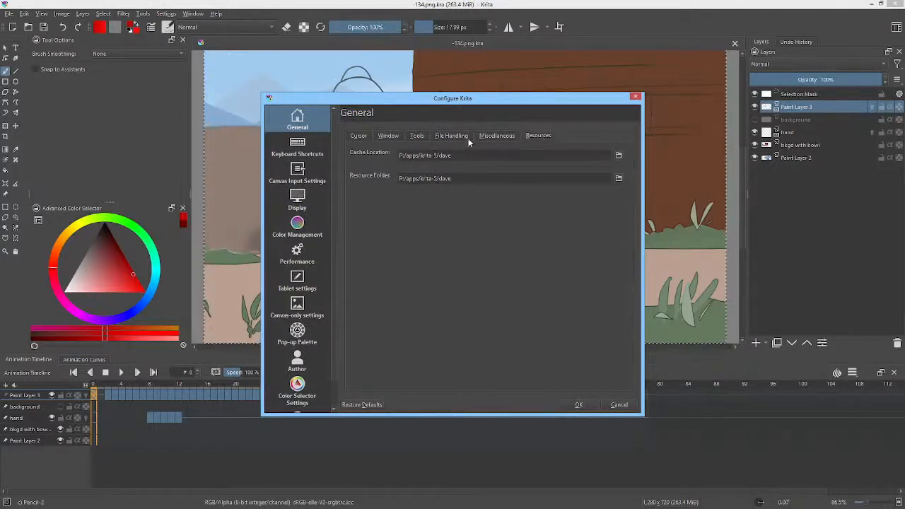
click(636, 97)
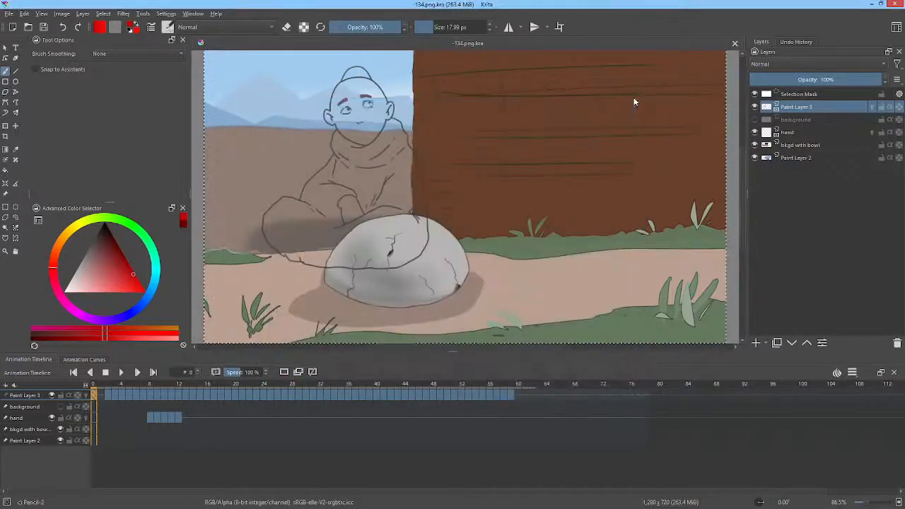
Step: Reopen the resource settings in the configuration and examine the cache location path, highlighting the whole path and its final folder name
click(166, 14)
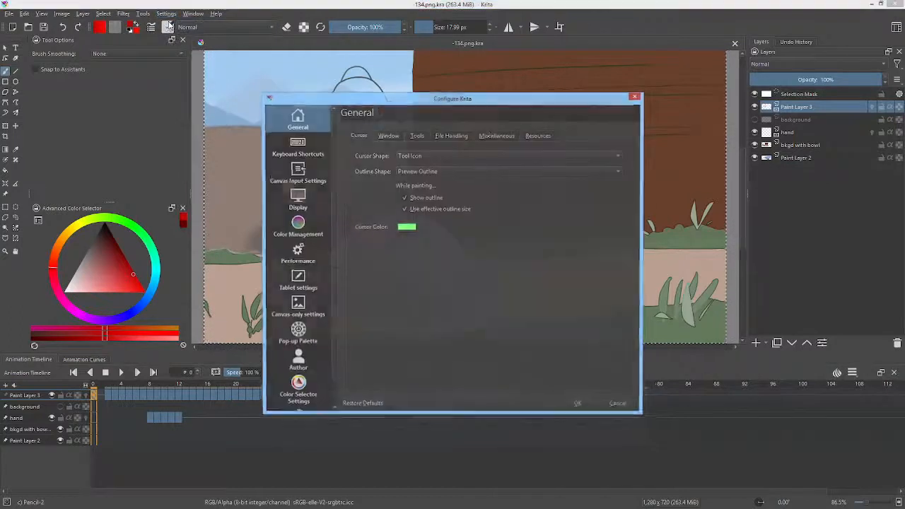
click(536, 135)
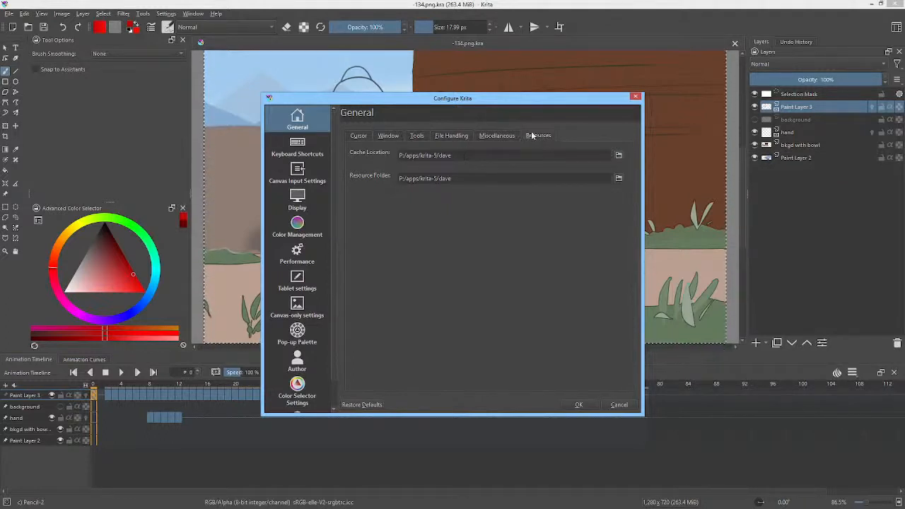
drag(470, 155, 354, 156)
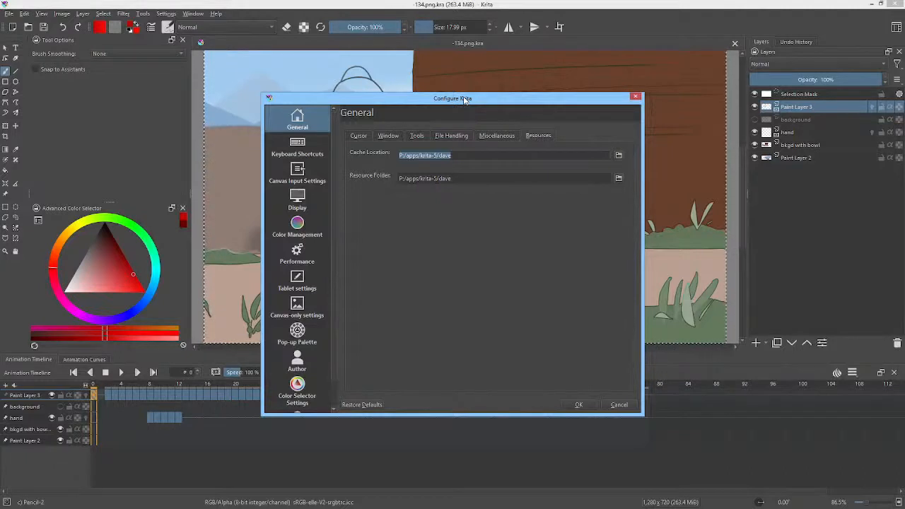
click(500, 155)
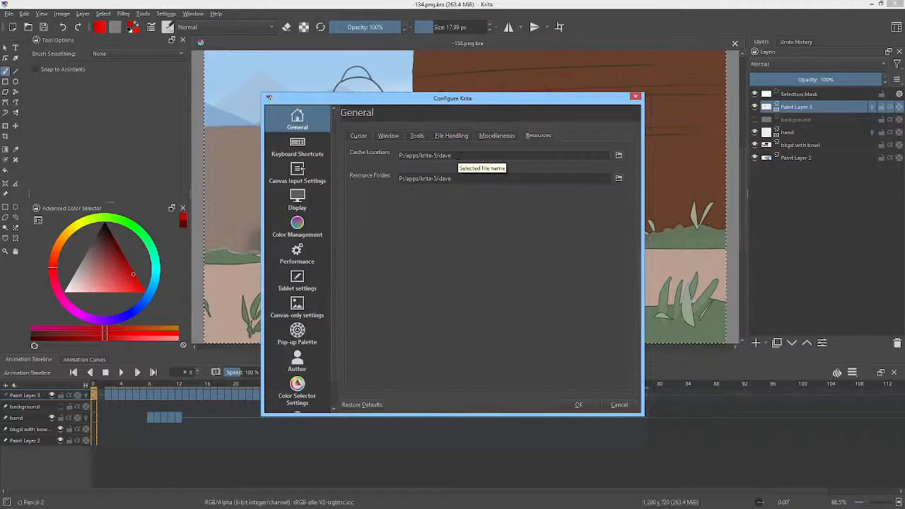
drag(459, 155, 443, 156)
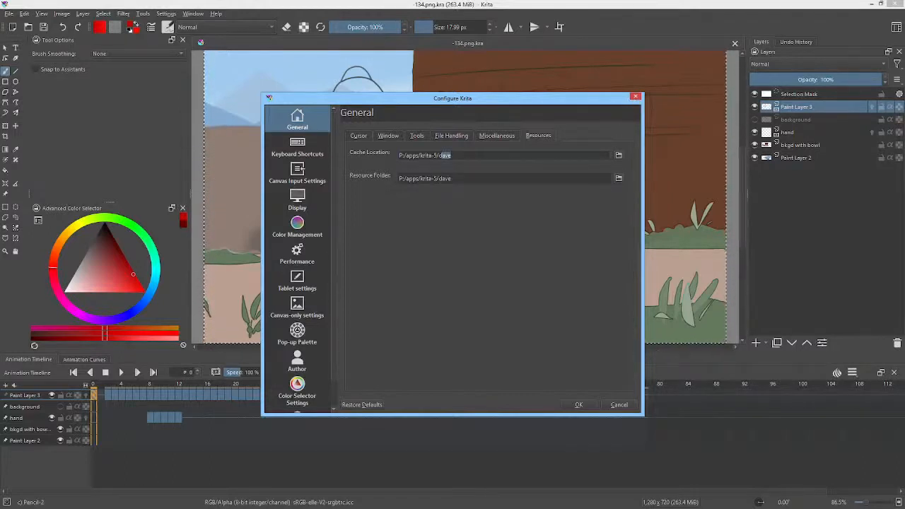
click(452, 155)
key(Escape)
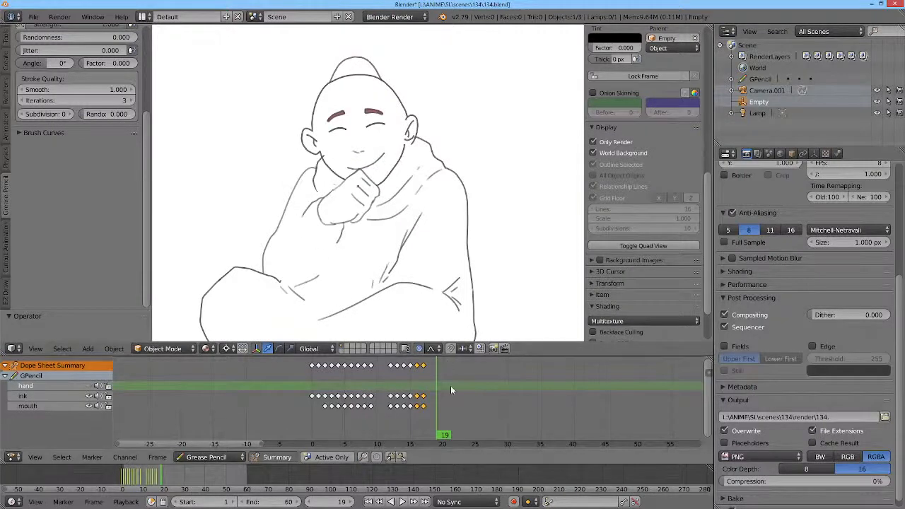
Step: In Blender, scrub the grease pencil animation from frame 19 back to 1 and forward to 2, examining the seated monk drawing
drag(439, 385, 316, 386)
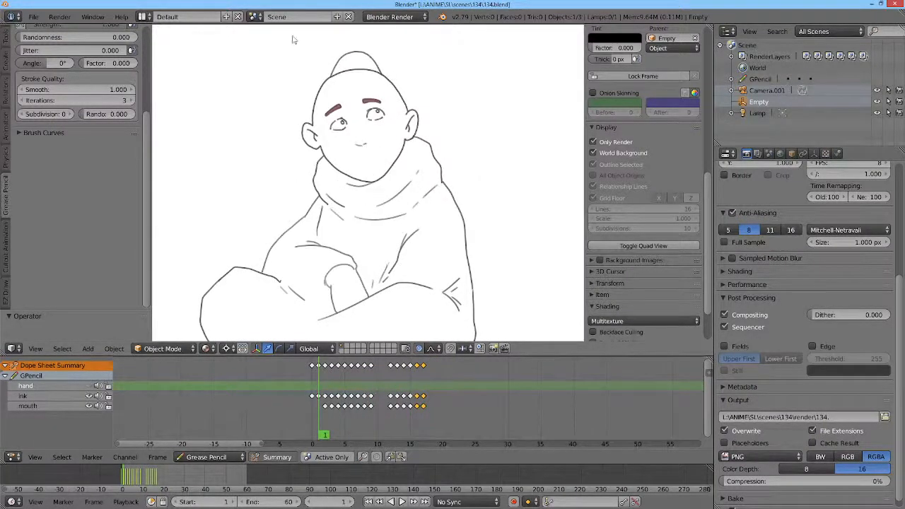
scroll(408, 129, down, 2)
mouse_move(441, 145)
mouse_down()
mouse_move(384, 105)
mouse_move(439, 116)
mouse_up()
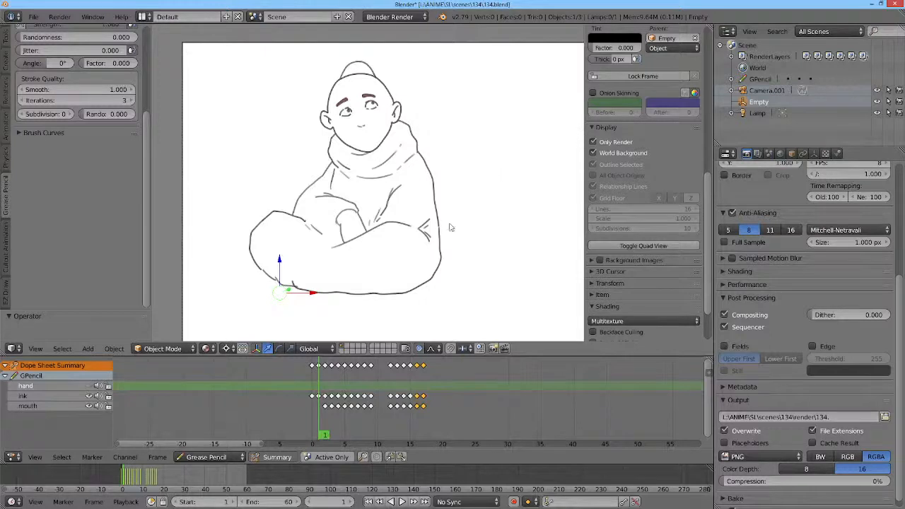
mouse_move(315, 386)
mouse_down()
mouse_move(334, 387)
mouse_move(316, 387)
mouse_move(325, 384)
mouse_up()
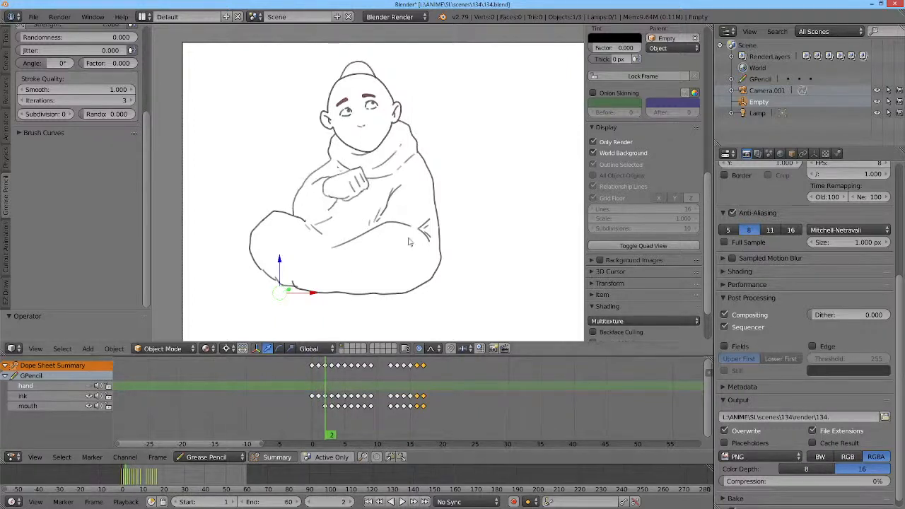
scroll(459, 230, down, 2)
drag(489, 232, 427, 225)
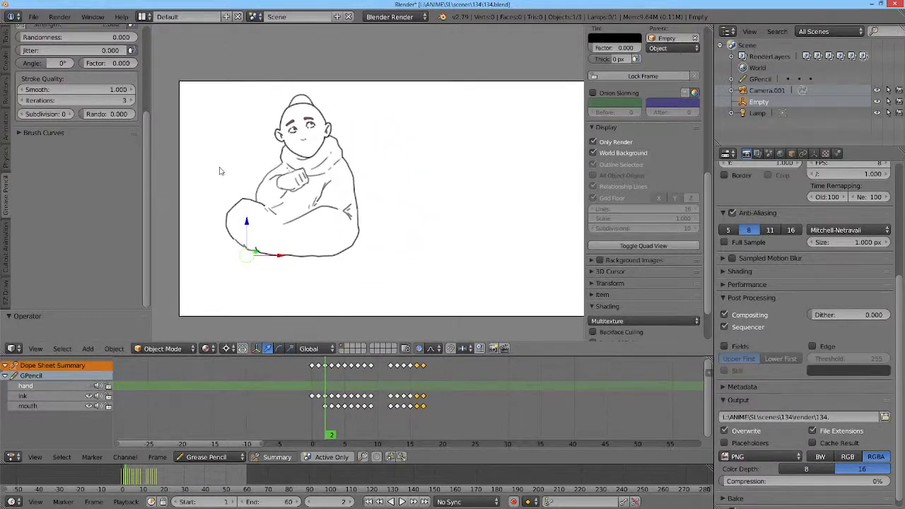
drag(522, 200, 490, 198)
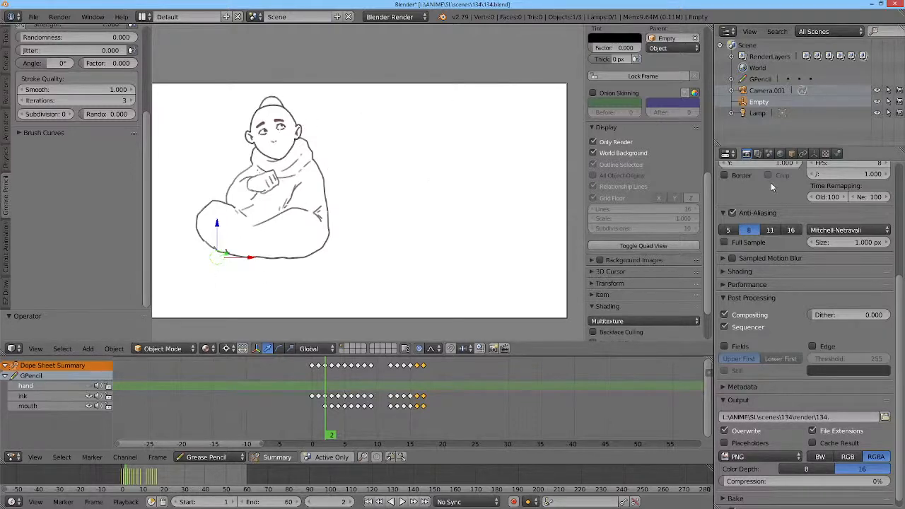
Step: Switch to the Grease screen layout and make the mouth grease pencil layer active
key(ctrl+Right)
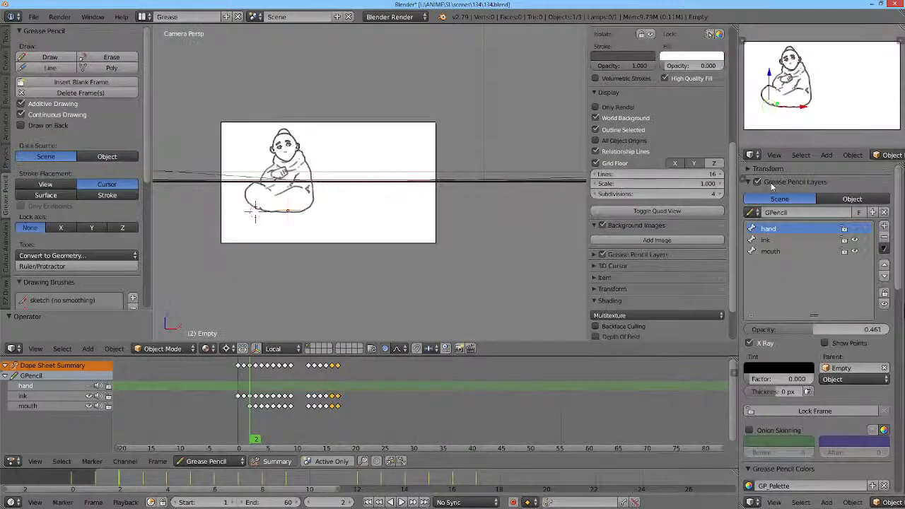
click(794, 240)
click(792, 251)
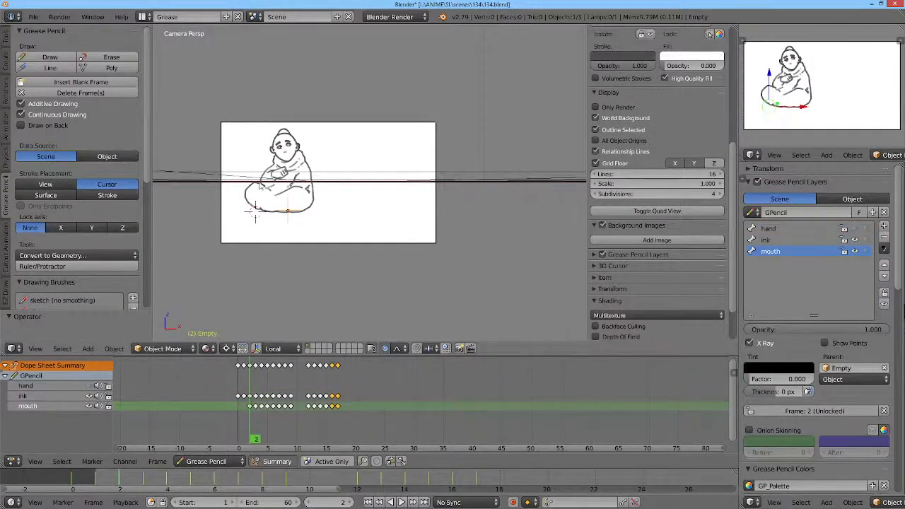
Step: Play the grease pencil animation, scrub back to frames 1 and 0, and examine the monk's linework up close
scroll(305, 173, up, 3)
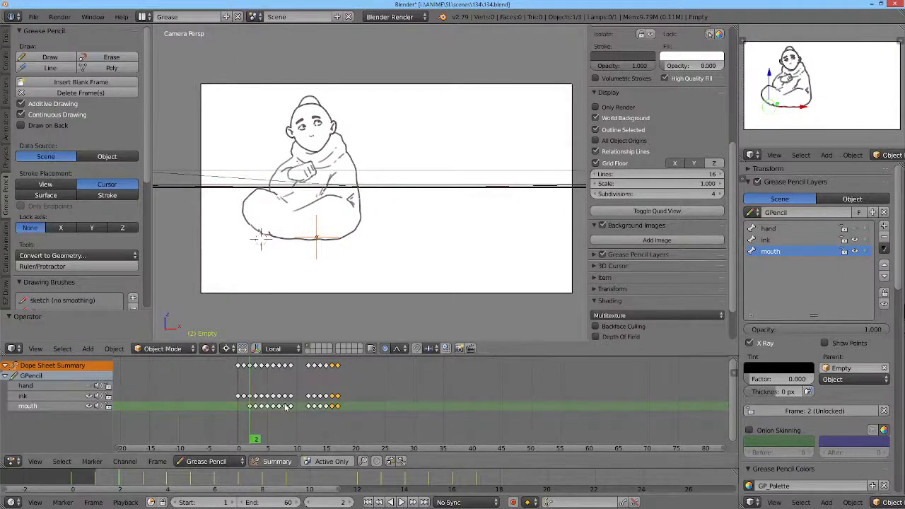
key(alt+a)
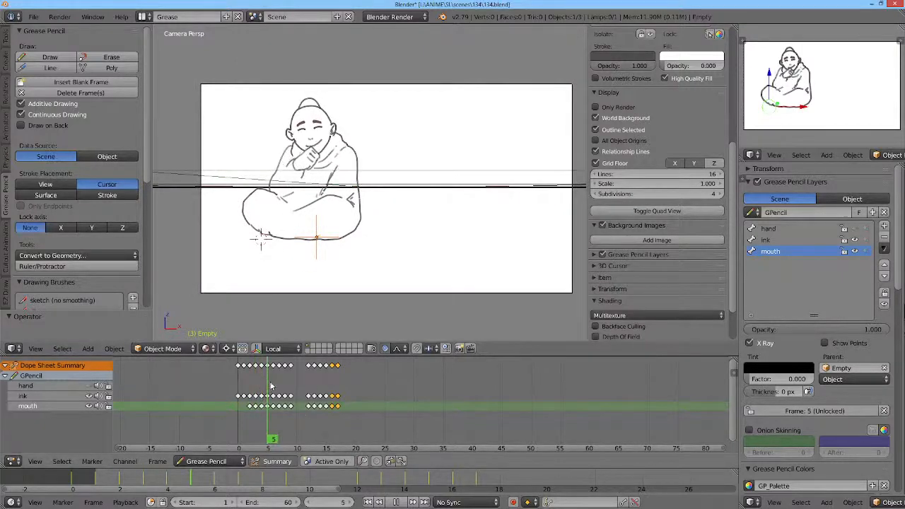
mouse_move(271, 386)
mouse_down()
mouse_move(335, 386)
mouse_move(245, 383)
mouse_up()
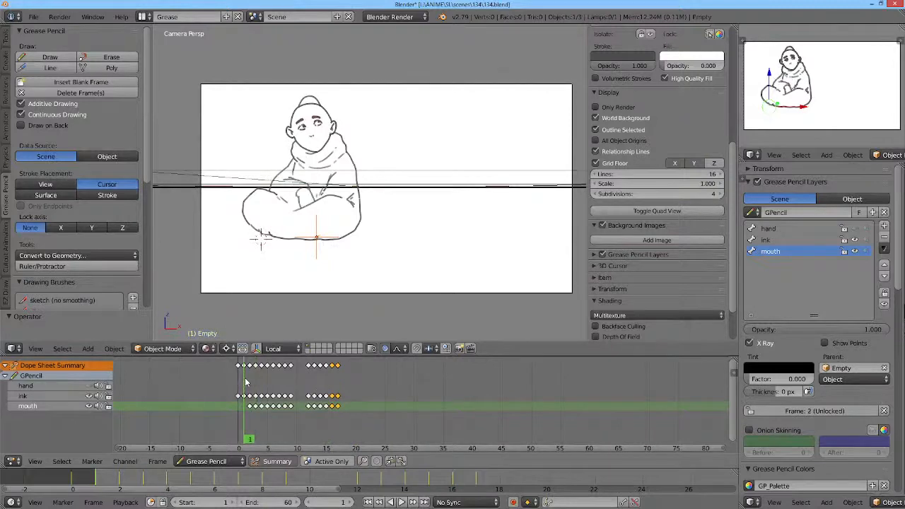
scroll(317, 111, up, 5)
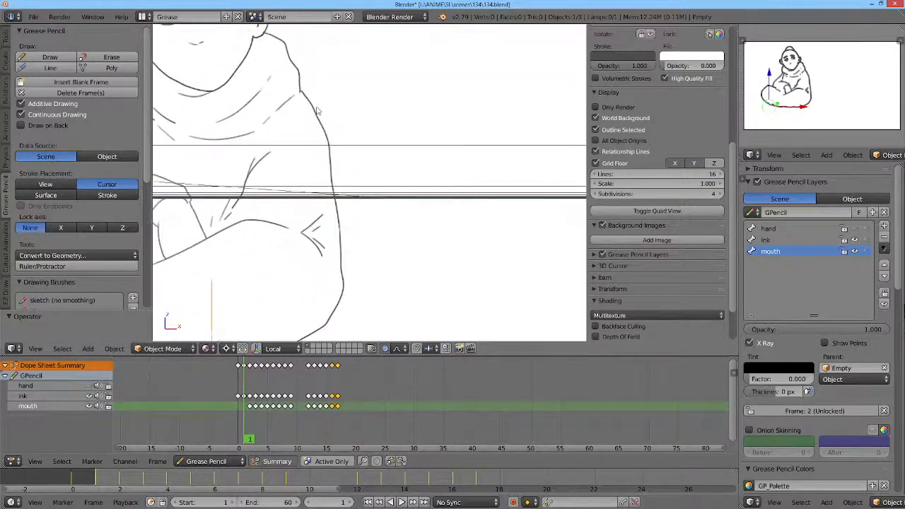
scroll(317, 111, down, 5)
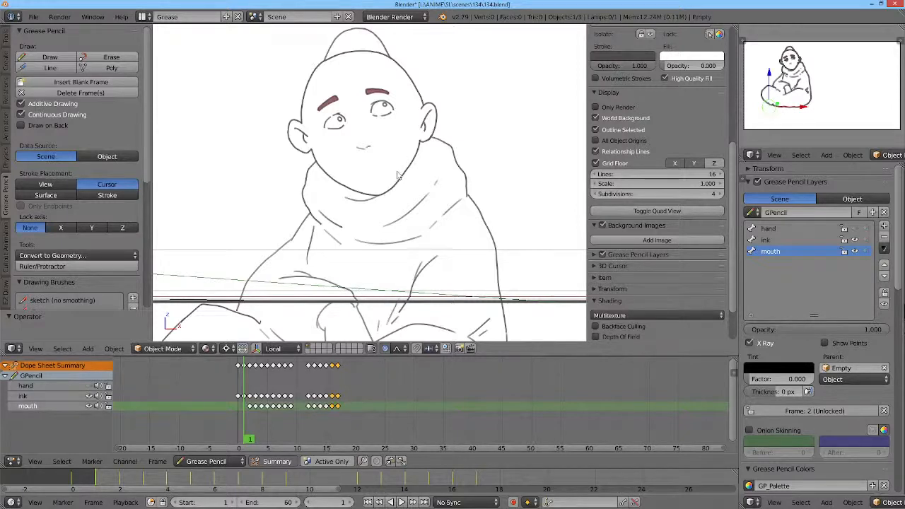
mouse_move(251, 389)
mouse_down()
mouse_move(341, 388)
mouse_move(239, 390)
mouse_up()
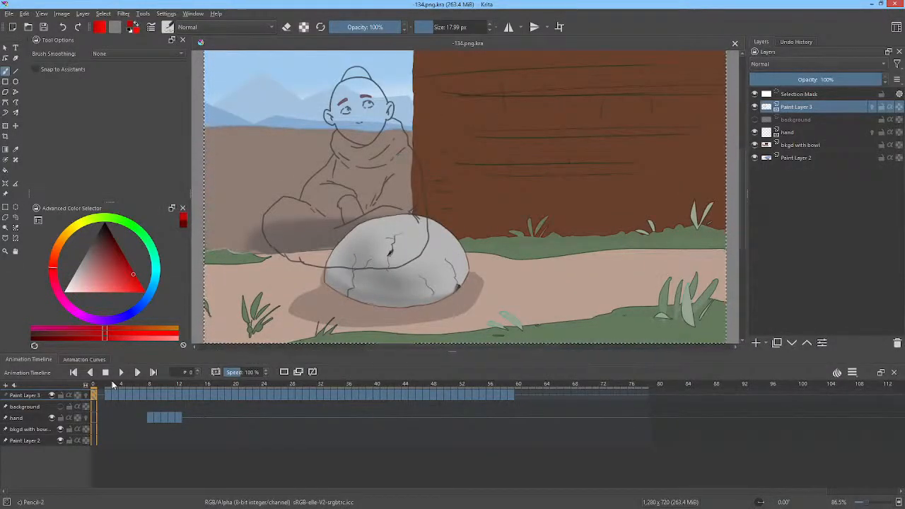
Step: In Krita, scrub to frame 2 and toggle Paint Layer 3's visibility off and on to check its drawing
mouse_move(101, 385)
mouse_down()
mouse_move(442, 375)
mouse_move(103, 362)
mouse_move(412, 358)
mouse_move(83, 360)
mouse_move(258, 367)
mouse_move(111, 371)
mouse_move(202, 377)
mouse_move(99, 372)
mouse_move(174, 374)
mouse_move(177, 384)
mouse_move(108, 385)
mouse_up()
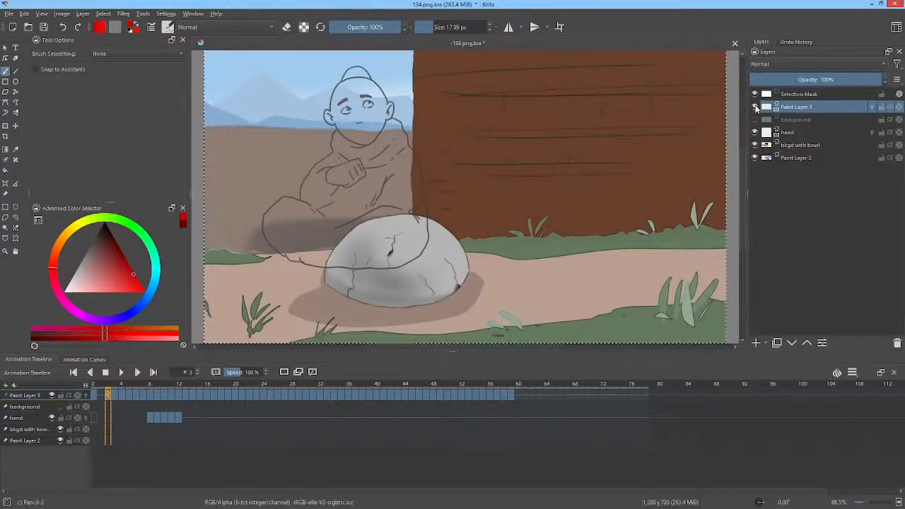
click(756, 106)
click(756, 106)
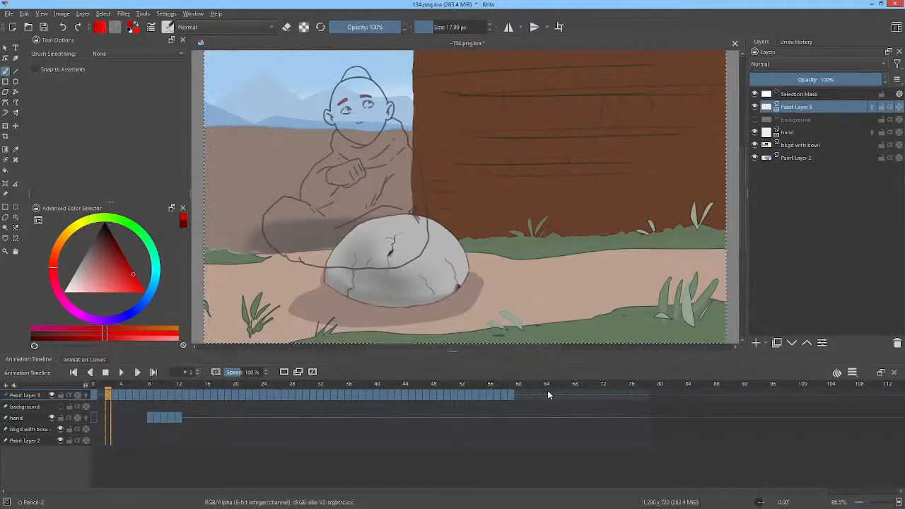
Step: Delete Paint Layer 3's surplus frames from 18 to 60 and play the animation from frame 0
drag(530, 388, 225, 397)
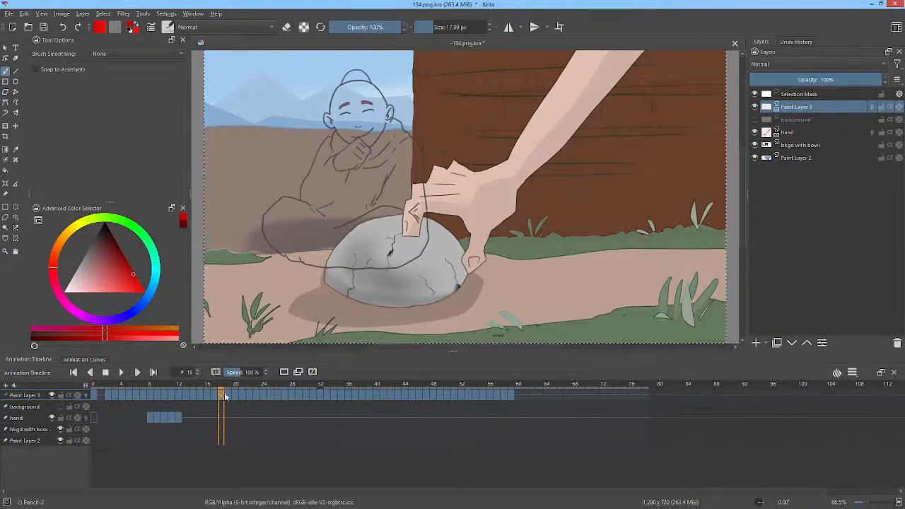
shift+click(520, 395)
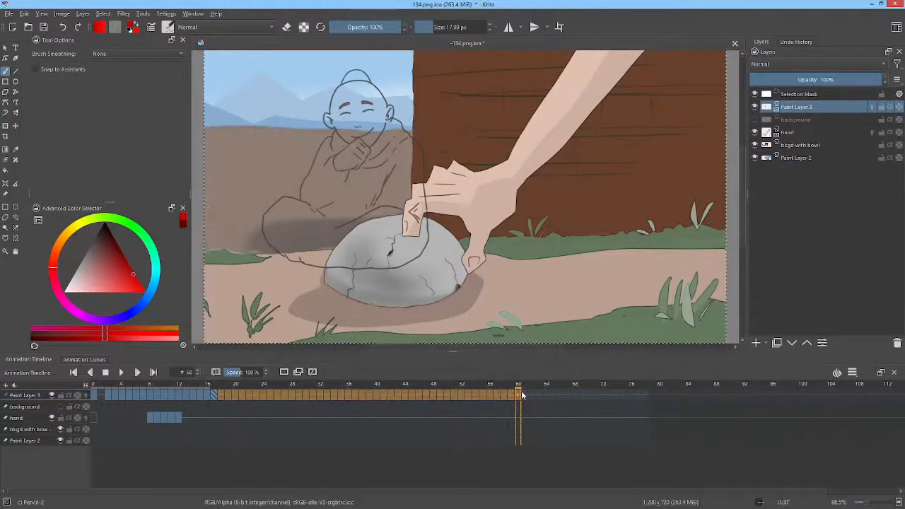
click(94, 393)
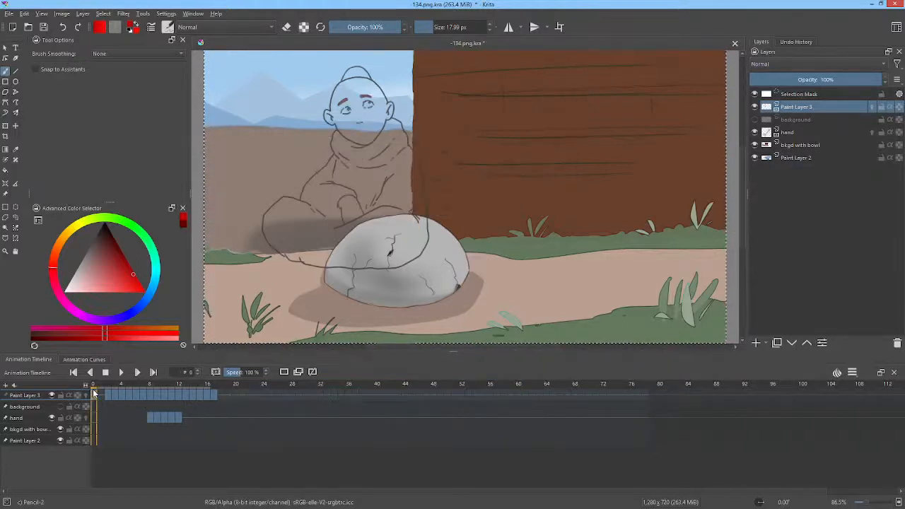
key(space)
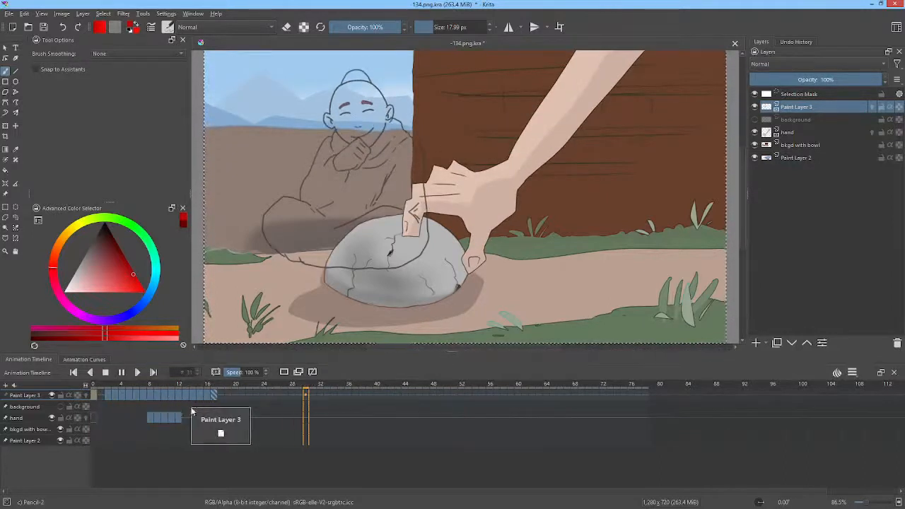
Step: Copy the drawing on frame 15 of Paint Layer 3 to frame 18 and play the animation from frame 1
click(206, 394)
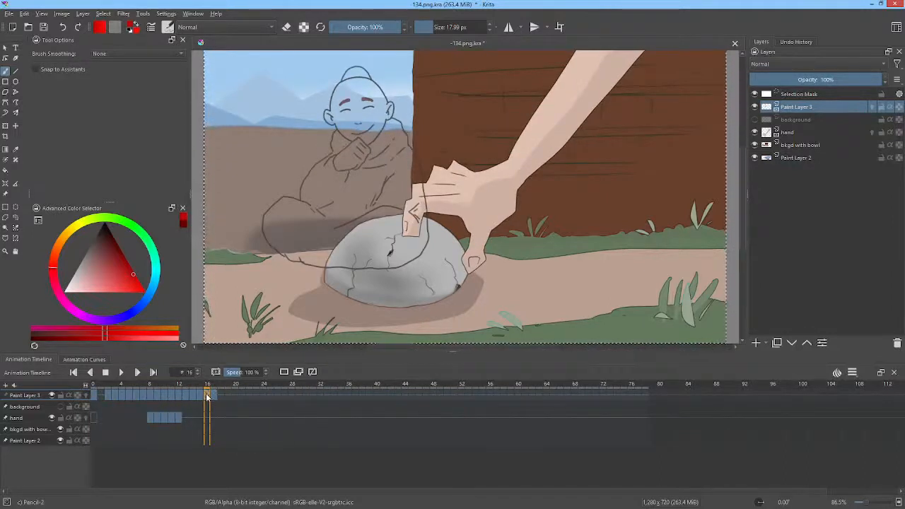
drag(200, 397, 220, 398)
click(100, 397)
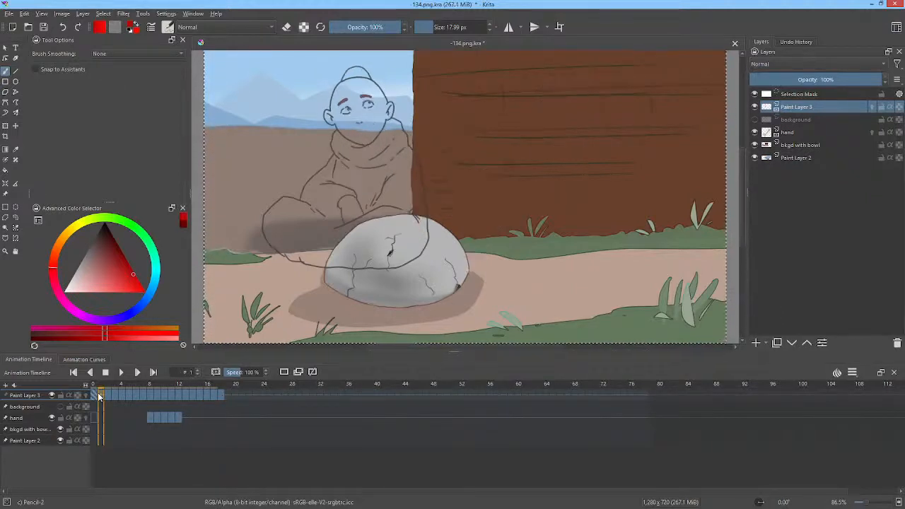
key(space)
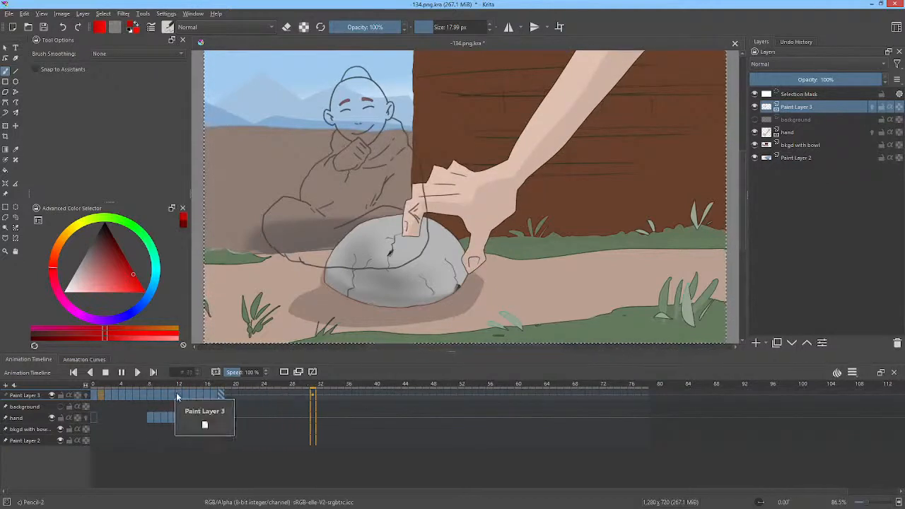
key(space)
Step: Scrub through Paint Layer 3's early frames and copy frames 6 to 18 so that the copies start at frame 28
click(149, 396)
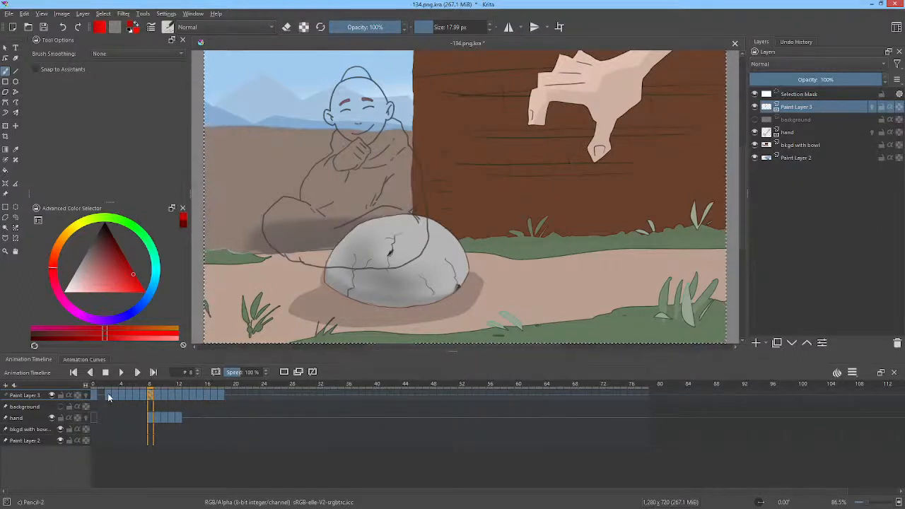
mouse_move(103, 389)
mouse_down()
mouse_move(138, 389)
mouse_move(125, 389)
mouse_up()
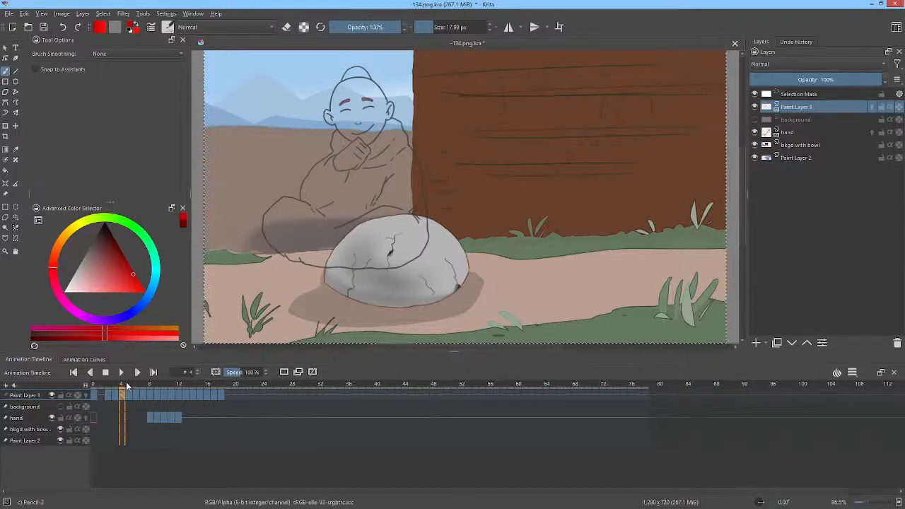
mouse_move(125, 386)
mouse_down()
mouse_move(212, 394)
mouse_move(138, 393)
mouse_up()
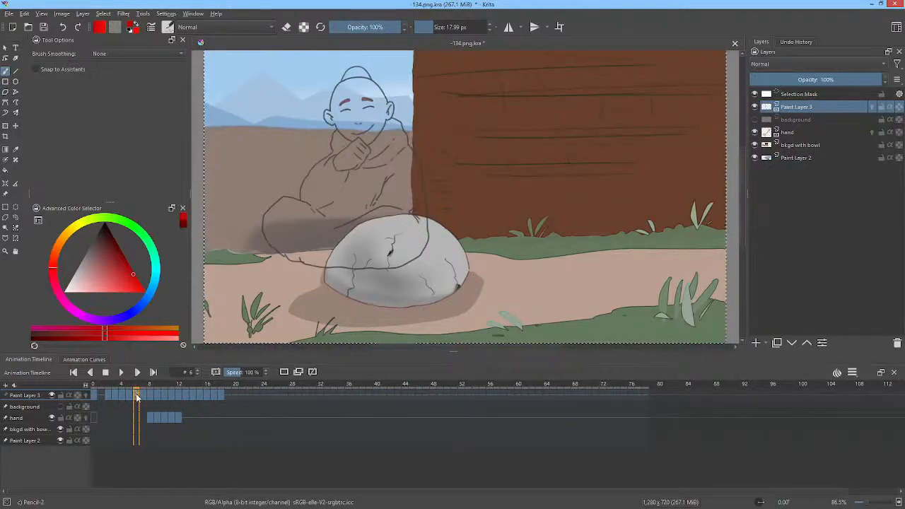
drag(222, 396, 139, 401)
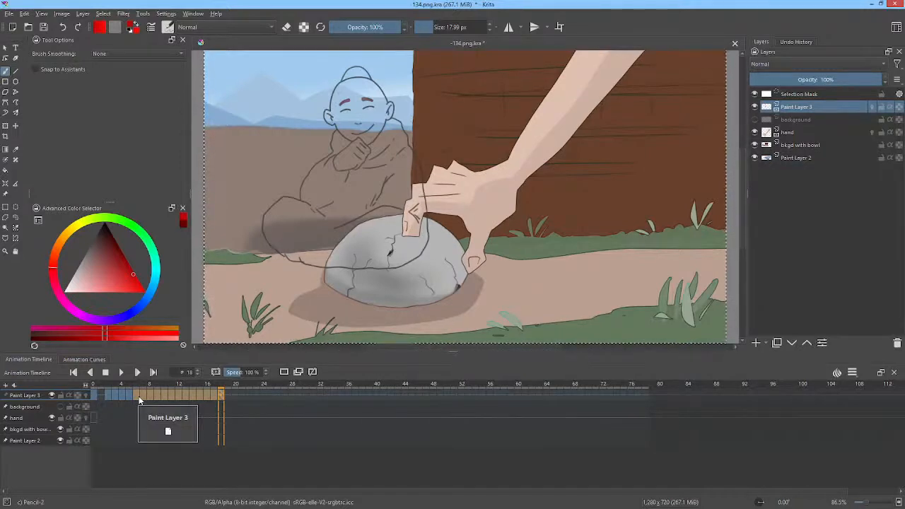
mouse_move(139, 400)
mouse_down()
mouse_move(214, 417)
mouse_move(293, 397)
mouse_up()
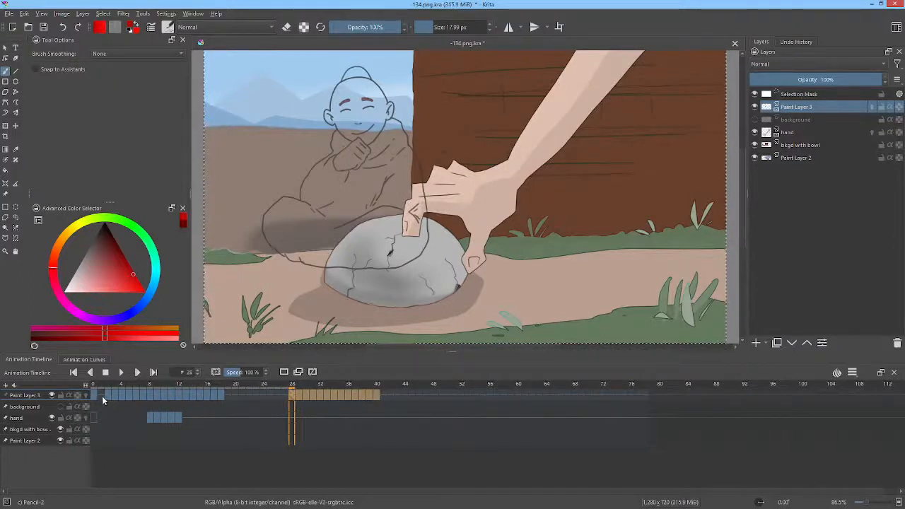
Step: Play the animation twice from the start and scrub to frame 24 to check the gap before the copied frames
click(94, 397)
click(121, 372)
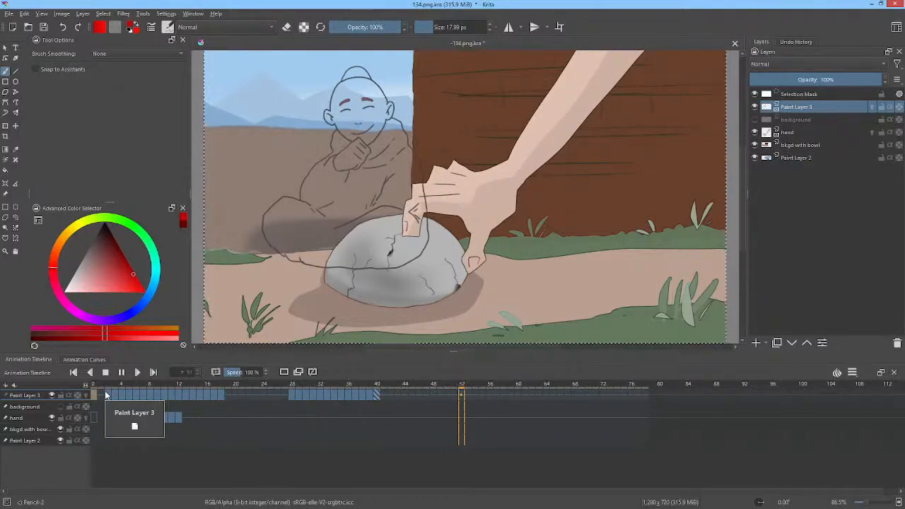
click(123, 373)
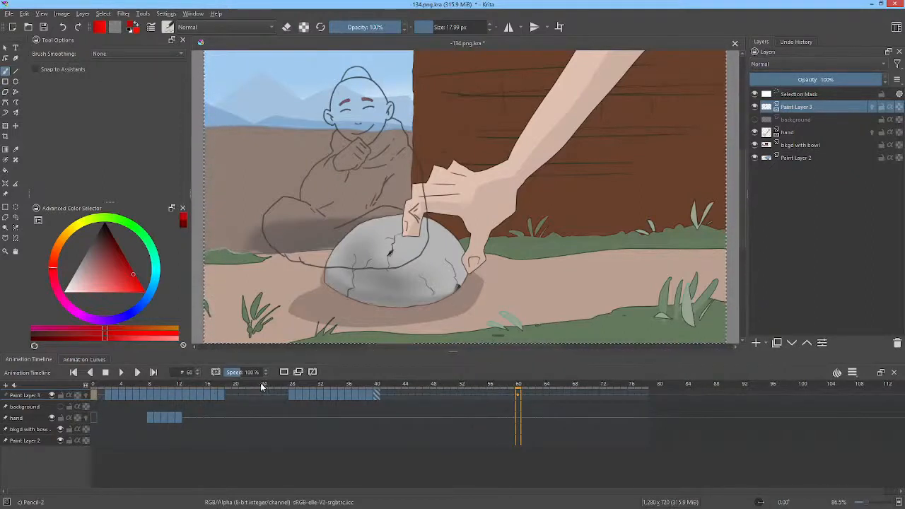
mouse_move(259, 384)
mouse_down()
mouse_move(276, 387)
mouse_move(255, 385)
mouse_move(266, 386)
mouse_up()
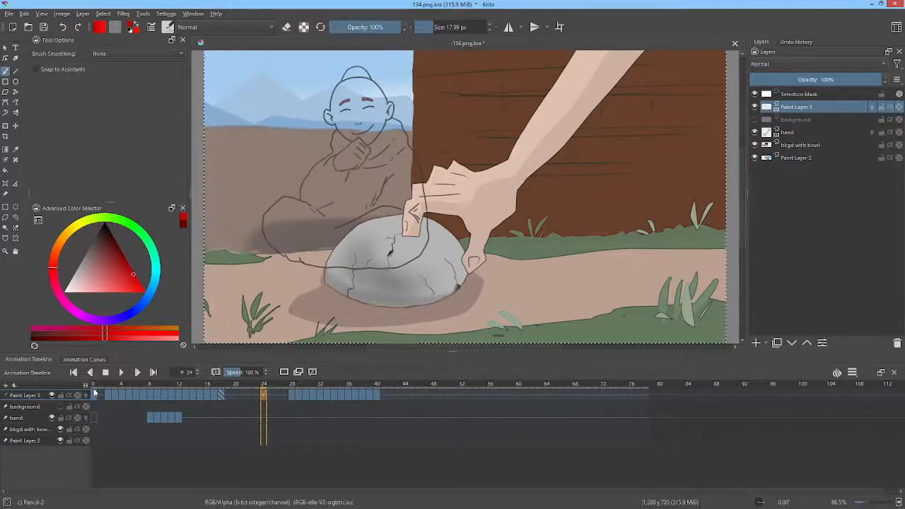
click(96, 387)
key(space)
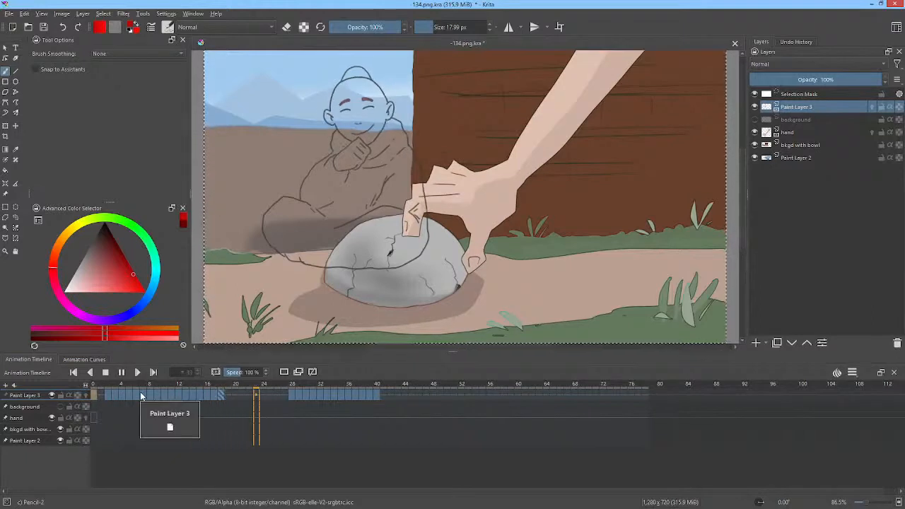
key(space)
Step: Try deleting Paint Layer 3's frames from 22 to 56, checking the 134 clip in Vegas Pro on the way, and undo the deletion
drag(493, 394, 248, 398)
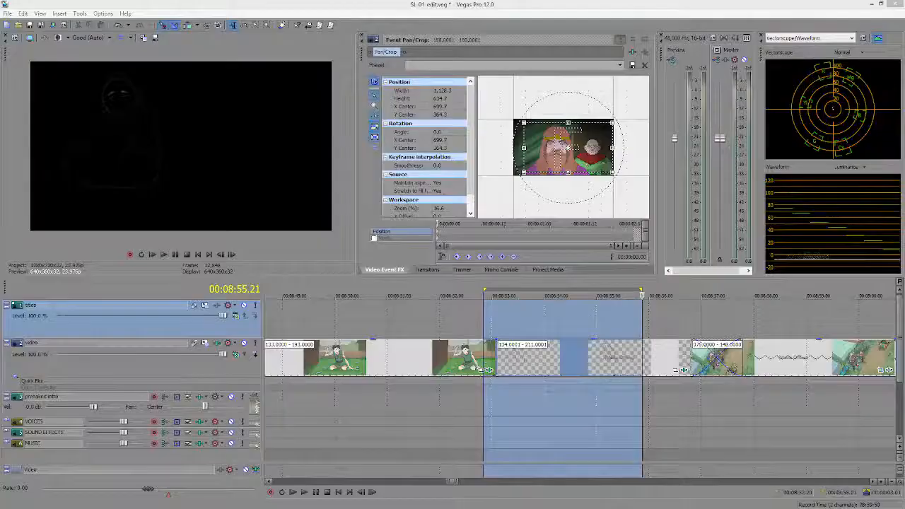
double_click(566, 359)
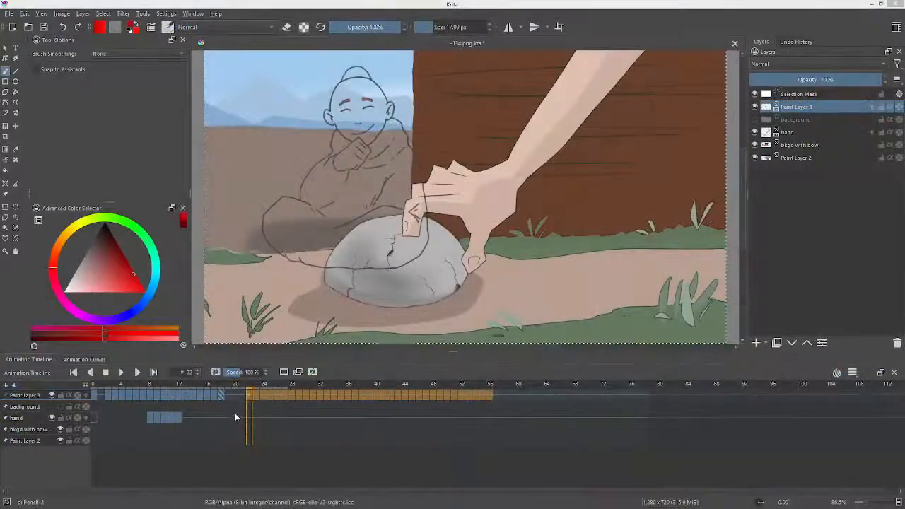
click(248, 400)
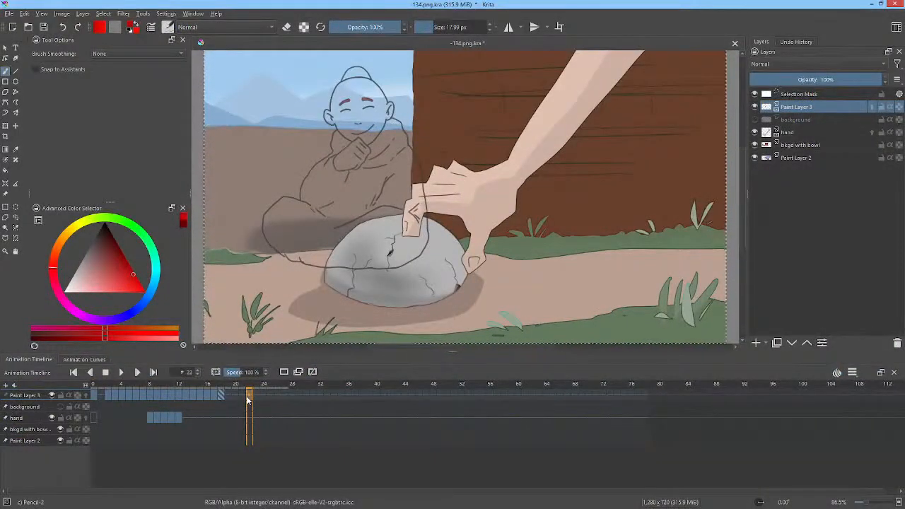
key(ctrl+z)
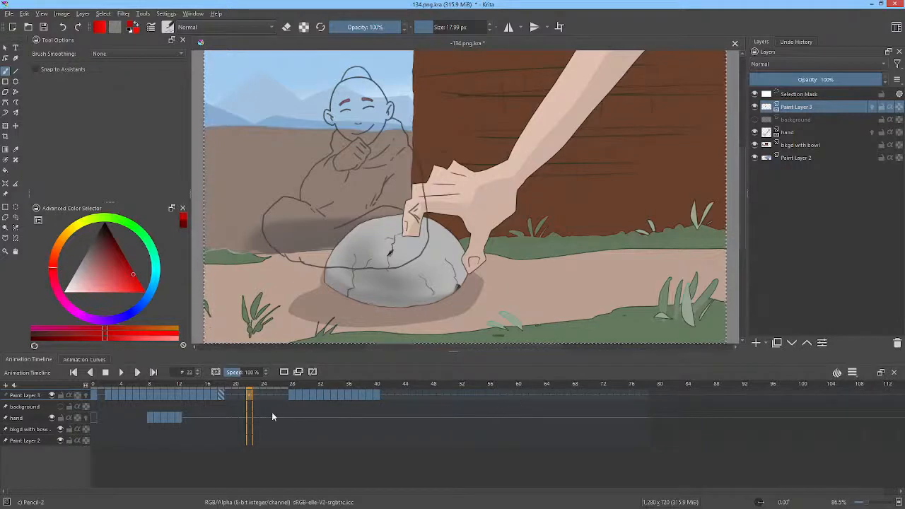
Step: Copy frames 28 to 40 of Paint Layer 3 so that the copies start at frame 53, and save the document
drag(126, 385, 412, 381)
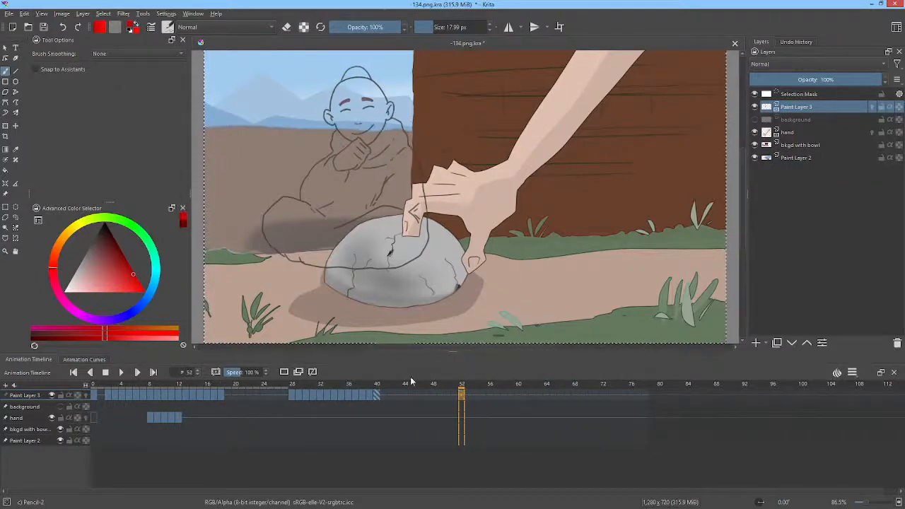
click(292, 394)
shift+click(378, 394)
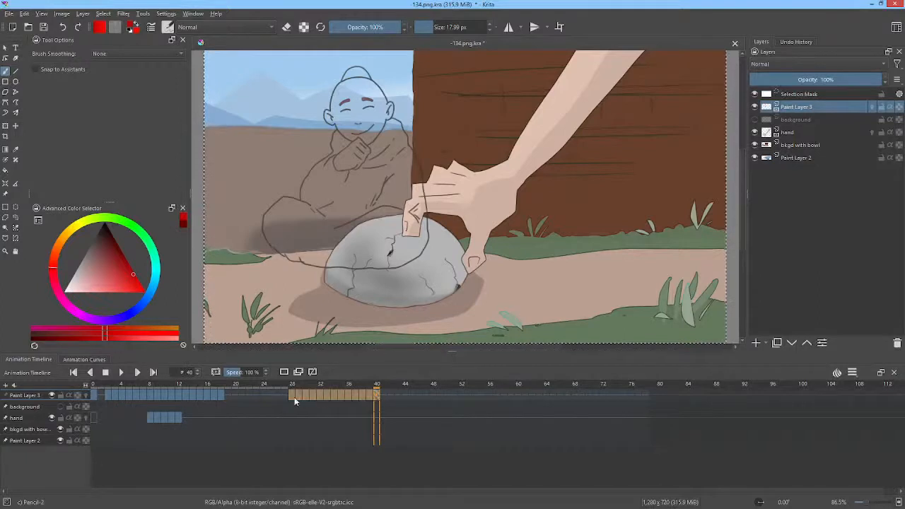
mouse_move(290, 394)
mouse_down()
mouse_move(401, 415)
mouse_move(469, 394)
mouse_up()
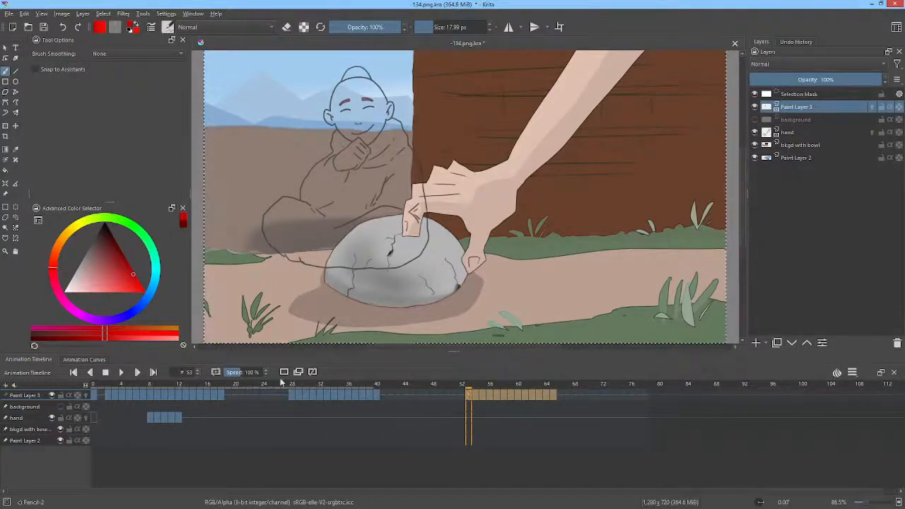
click(44, 27)
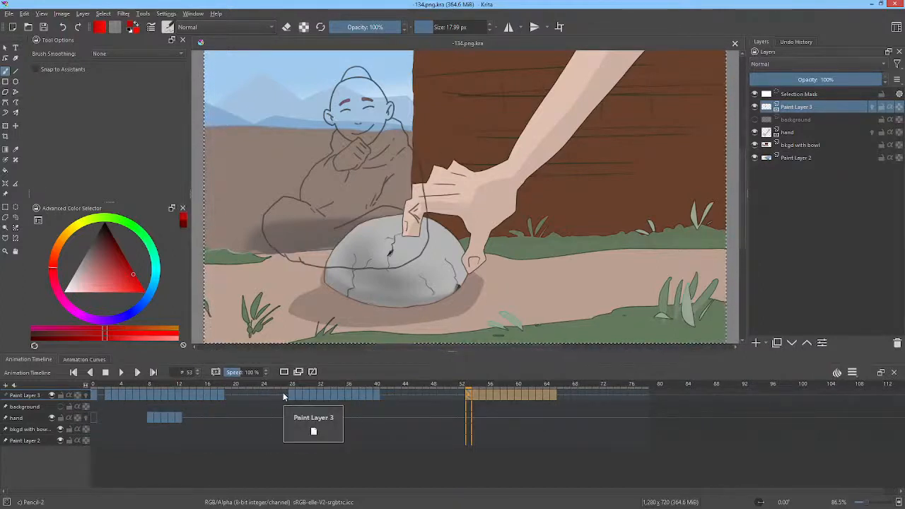
Step: Delete the frames from 22 to 72 on Paint Layer 3
click(602, 396)
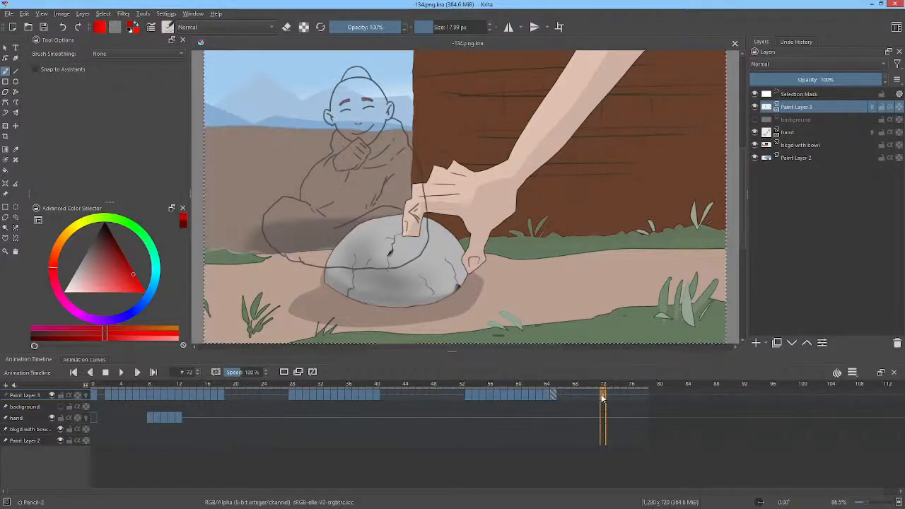
shift+click(253, 398)
key(Delete)
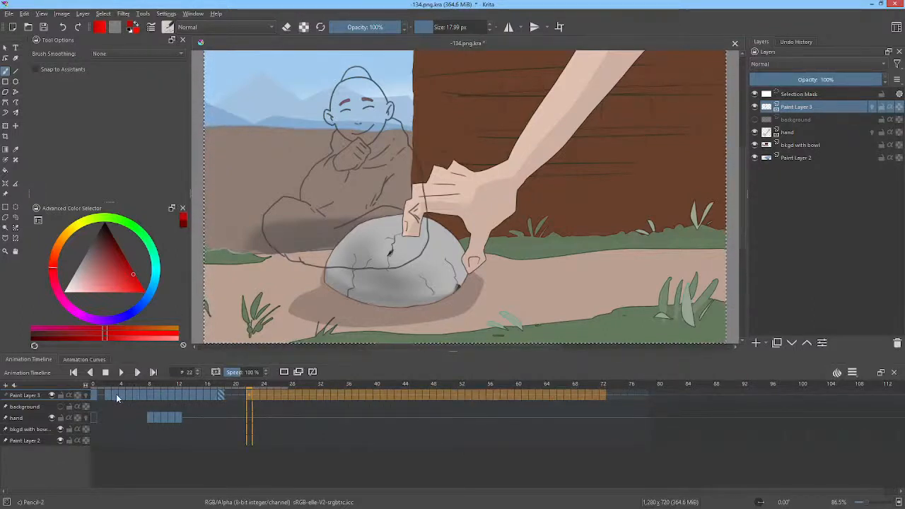
Step: Select frames 3 to 18 of Paint Layer 3, look at their frame editing options, and return to frame 0
click(116, 395)
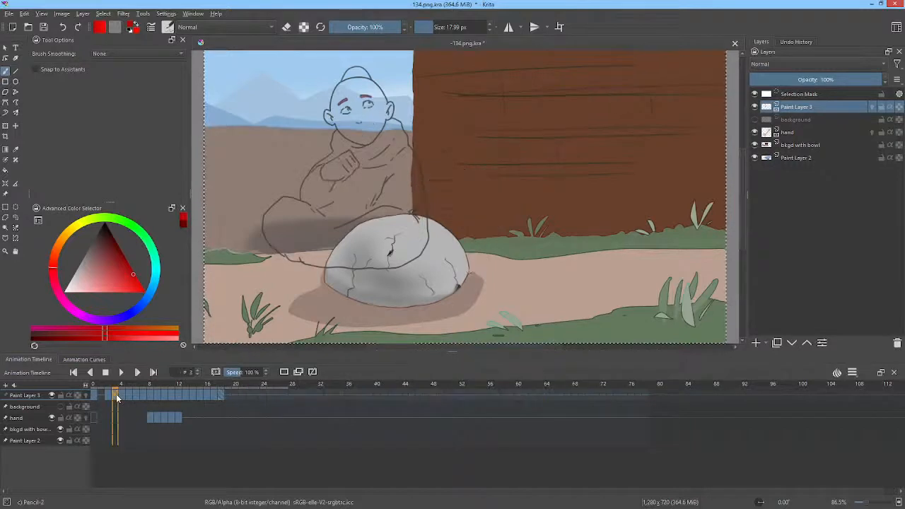
shift+click(220, 408)
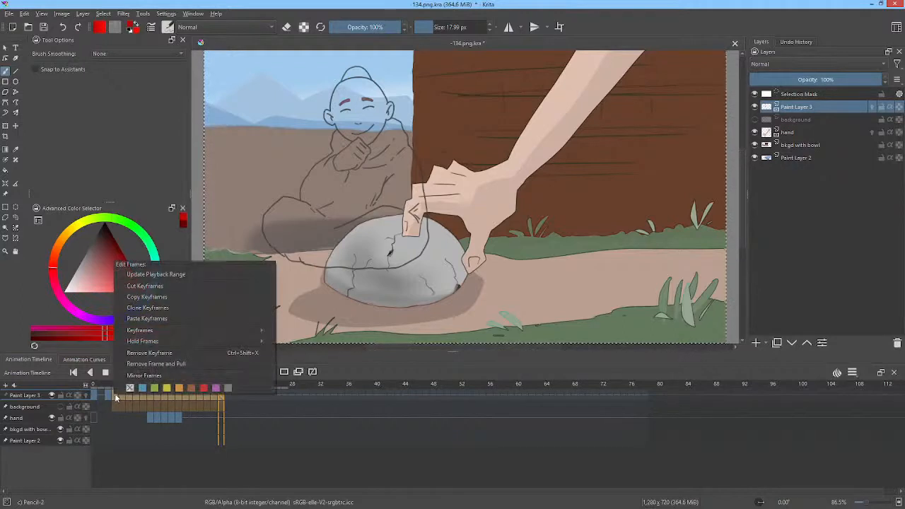
click(340, 396)
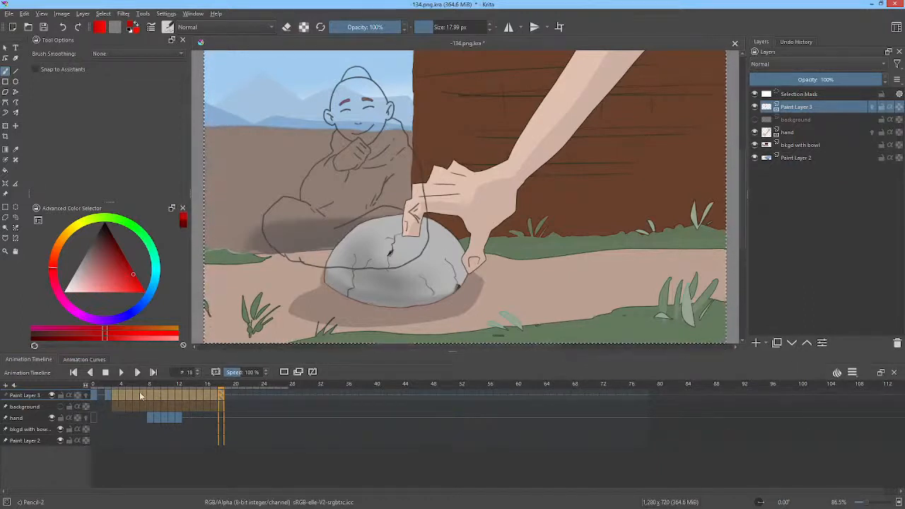
click(114, 395)
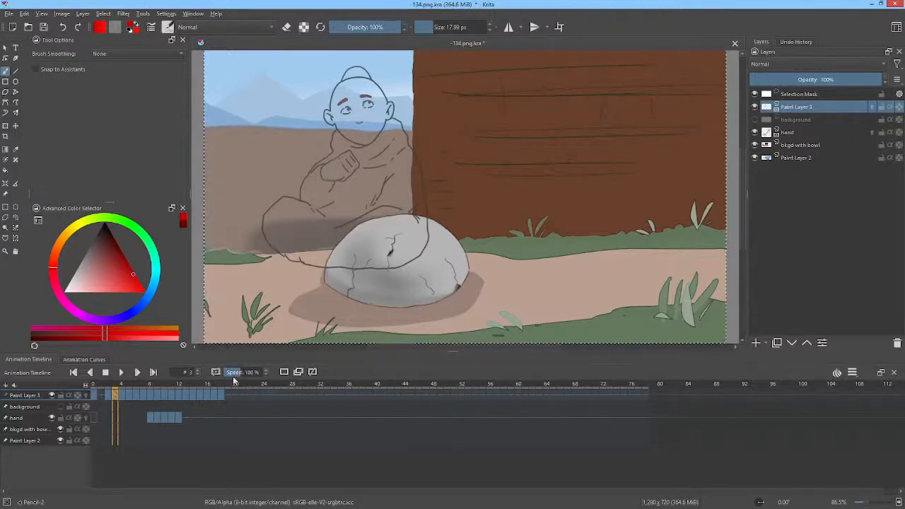
click(132, 388)
mouse_move(133, 389)
mouse_down()
mouse_move(378, 387)
mouse_move(79, 398)
mouse_up()
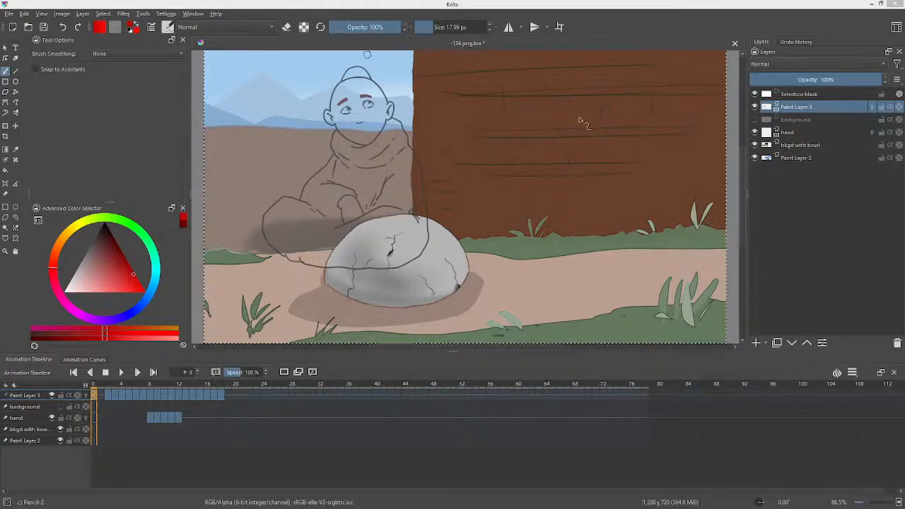
Step: Paste the copied picture of the blue-robed monk and monkey as a new layer and move it above the Selection Mask
click(467, 5)
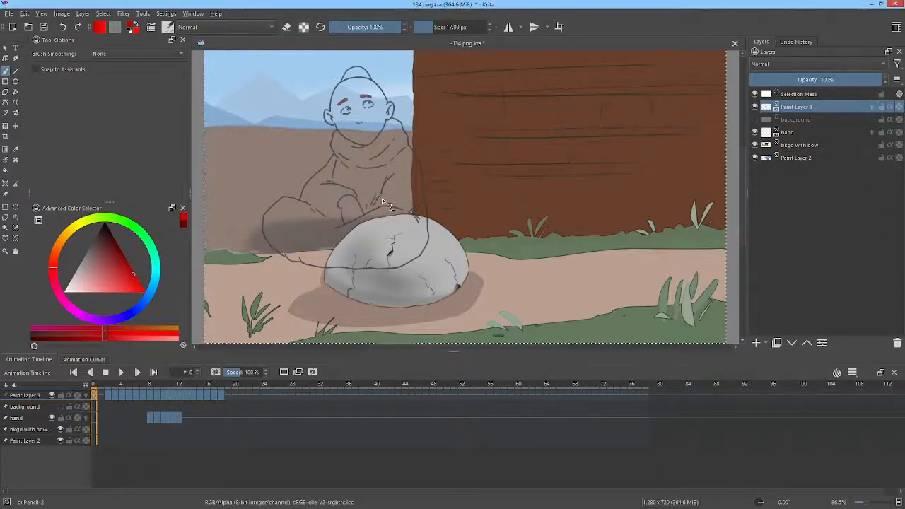
key(ctrl+v)
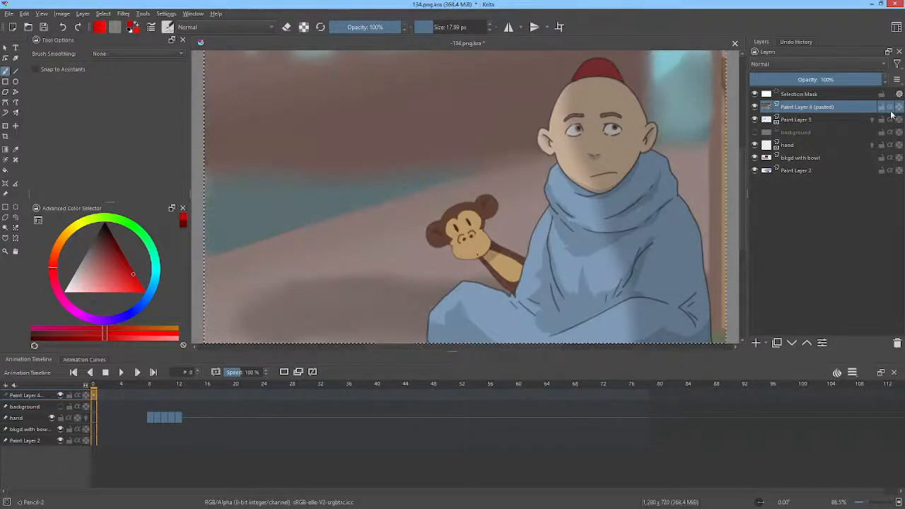
drag(827, 104, 825, 91)
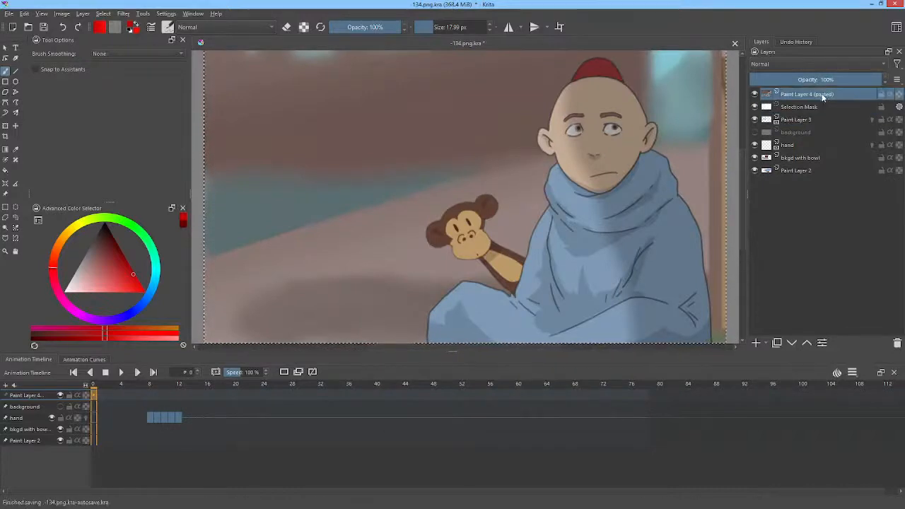
Step: Erase the empty background portion beside the monkey from the pasted picture with a filled rectangle in eraser mode
scroll(523, 174, down, 4)
scroll(529, 165, up, 2)
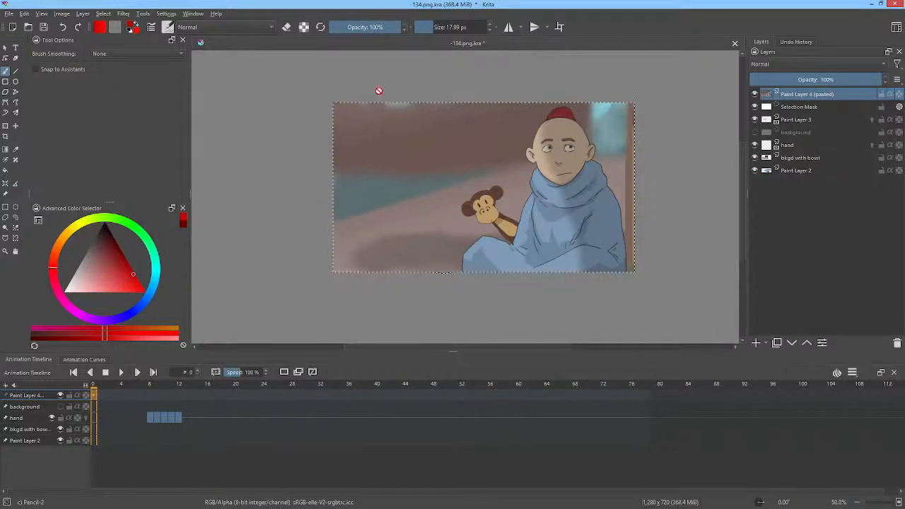
key(ctrl+t)
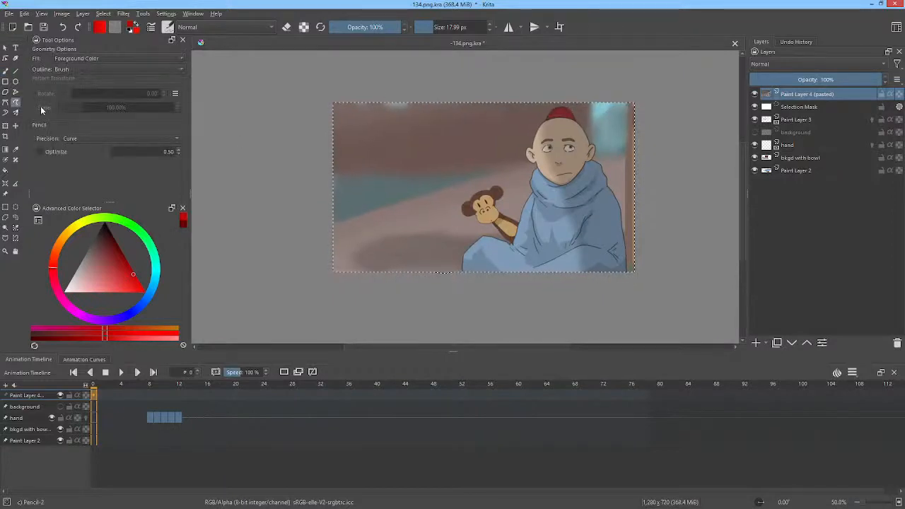
click(6, 81)
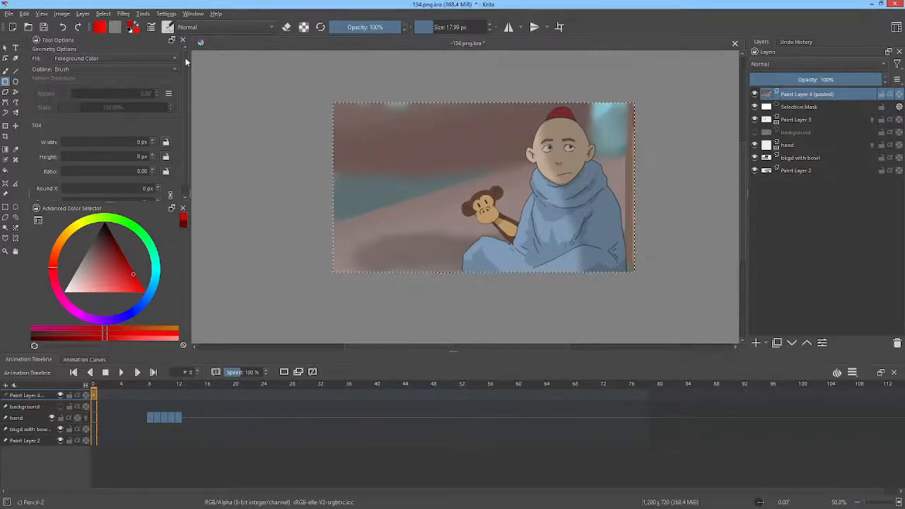
click(287, 27)
mouse_move(285, 71)
mouse_down()
mouse_move(464, 281)
mouse_move(450, 290)
mouse_up()
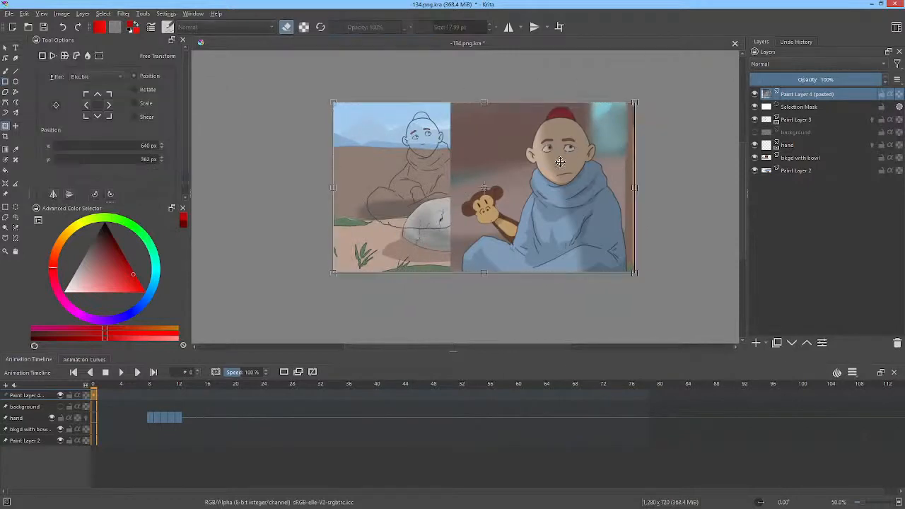
Step: Scale down the pasted reference picture and place it over the brown wall at x 733 px, y 216 px
key(ctrl+t)
drag(635, 102, 560, 159)
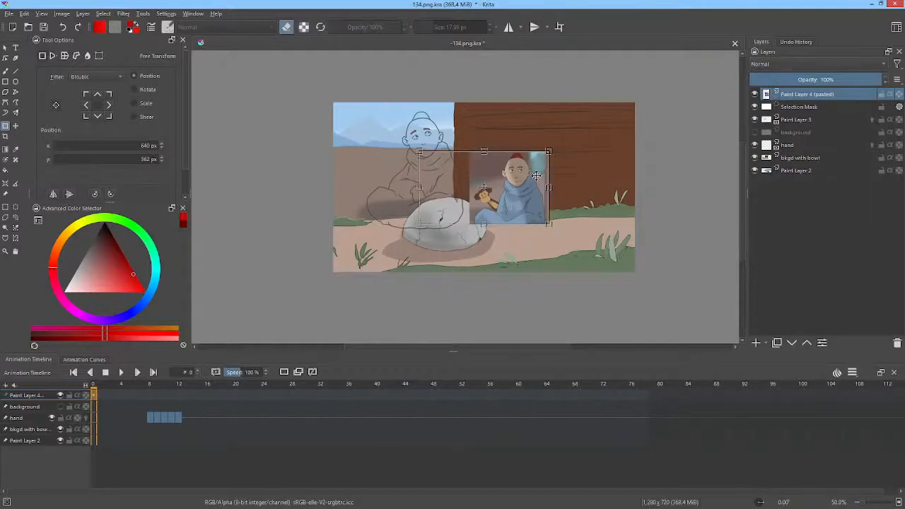
drag(520, 182, 540, 152)
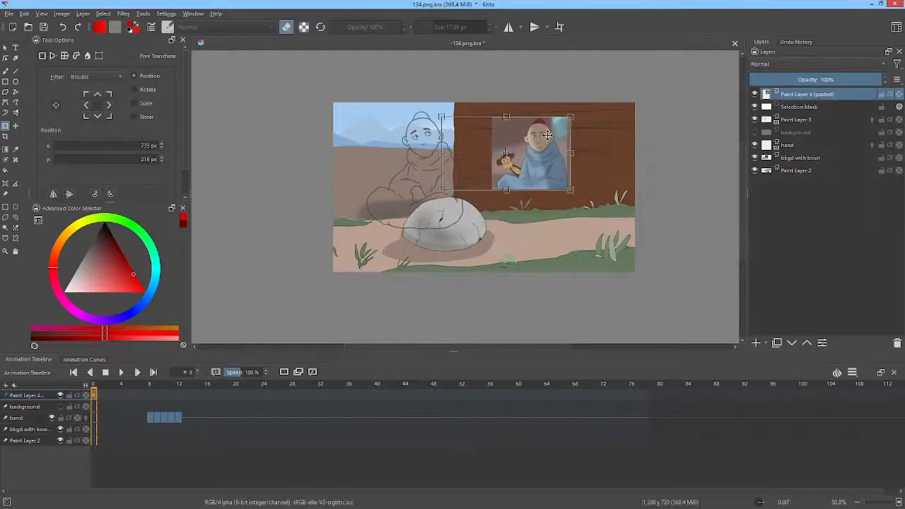
Step: Put Paint Layer 3 into a new group and name the group "luka"
click(797, 107)
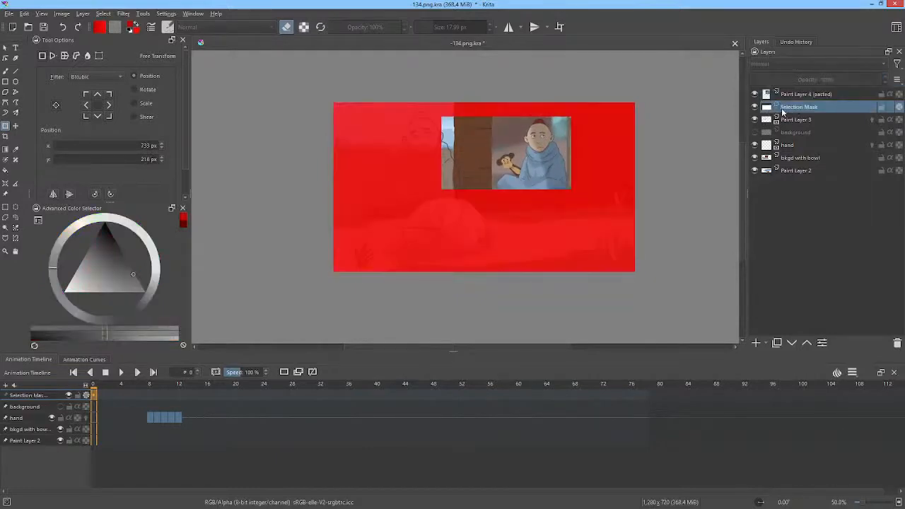
click(797, 120)
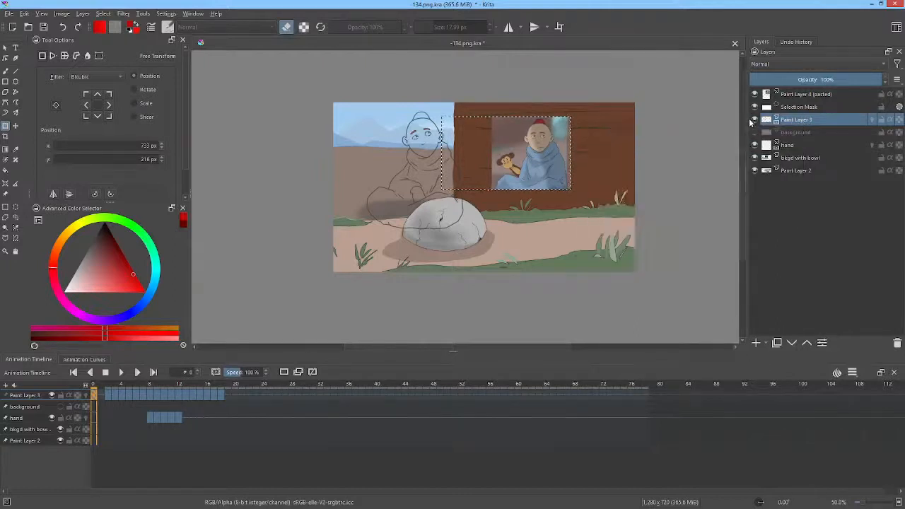
key(ctrl+g)
double_click(798, 120)
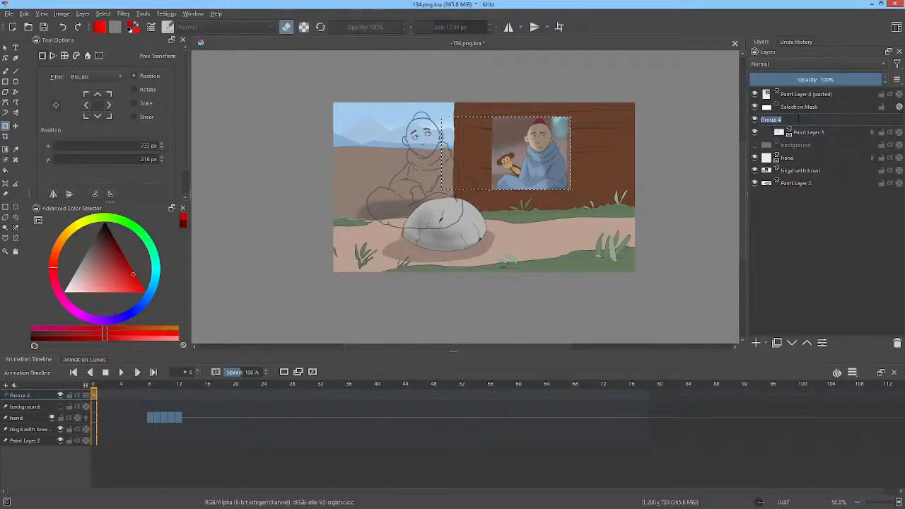
key(BackSpace)
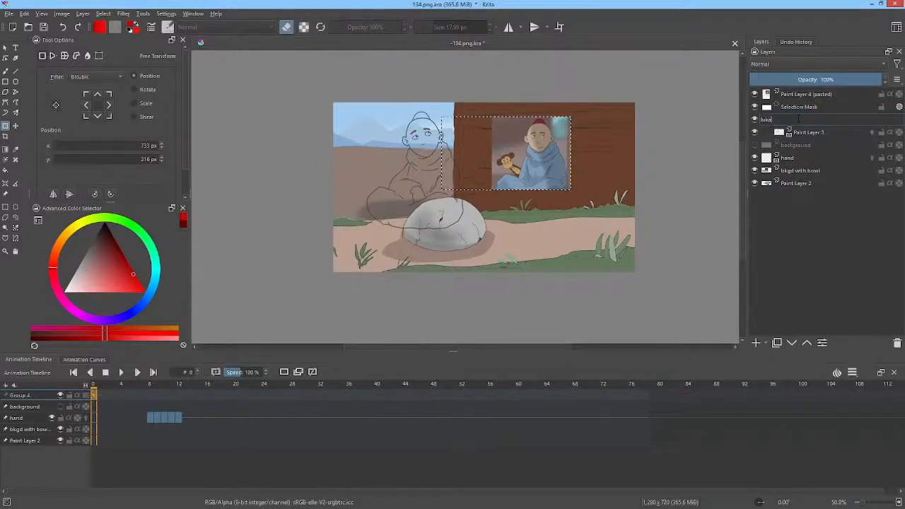
key(Return)
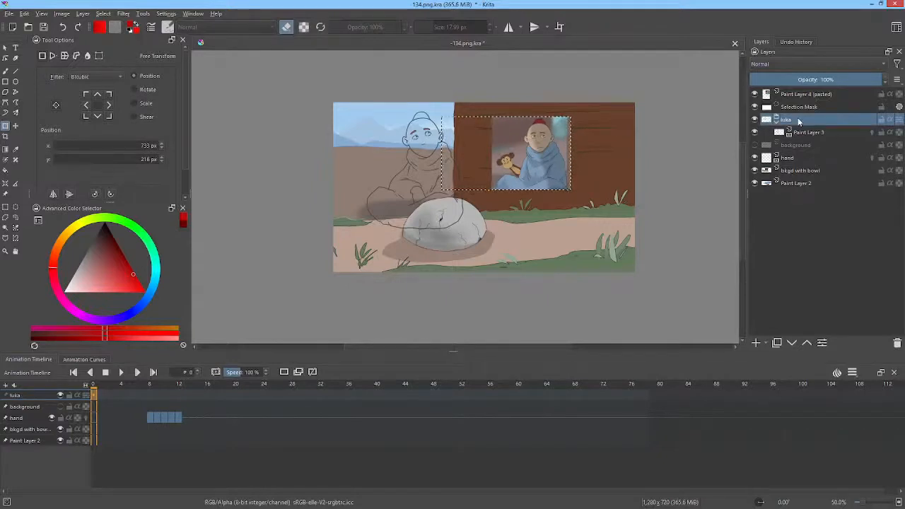
Step: Rename Paint Layer 3 inside the luka group to "ink"
click(800, 133)
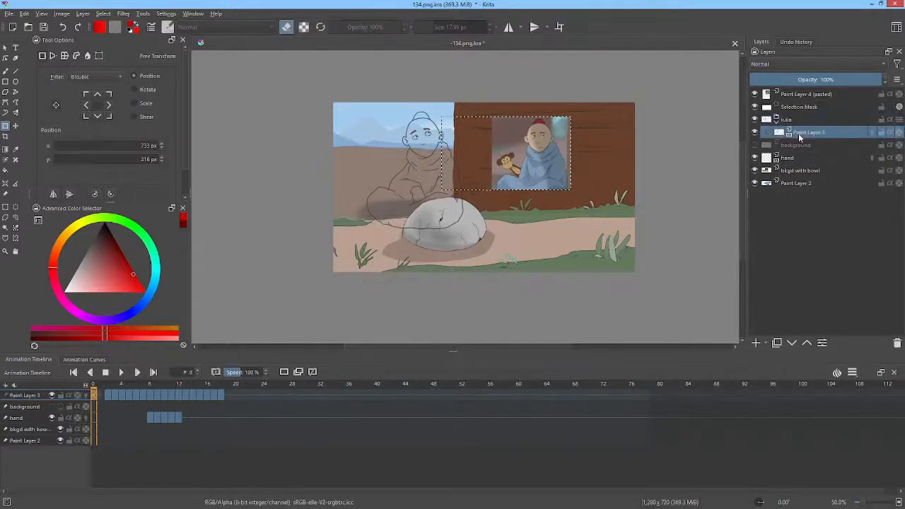
double_click(823, 134)
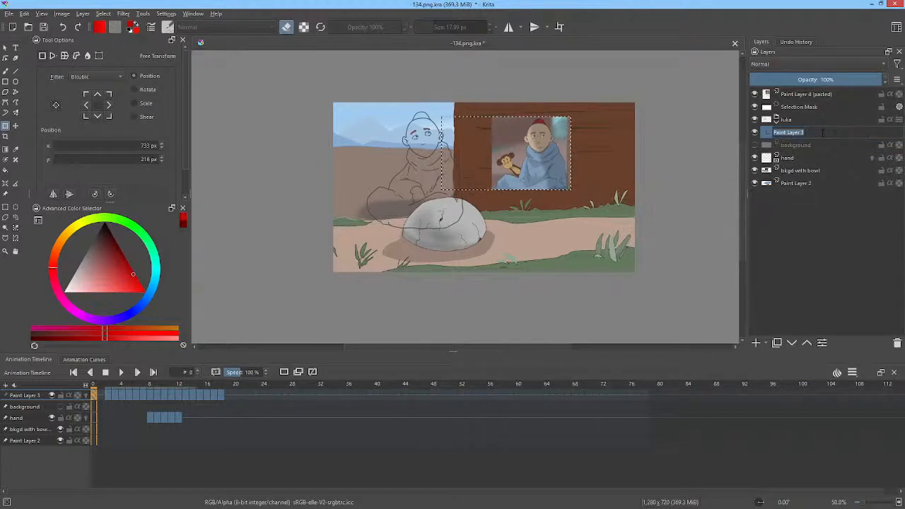
text(ink)
key(Return)
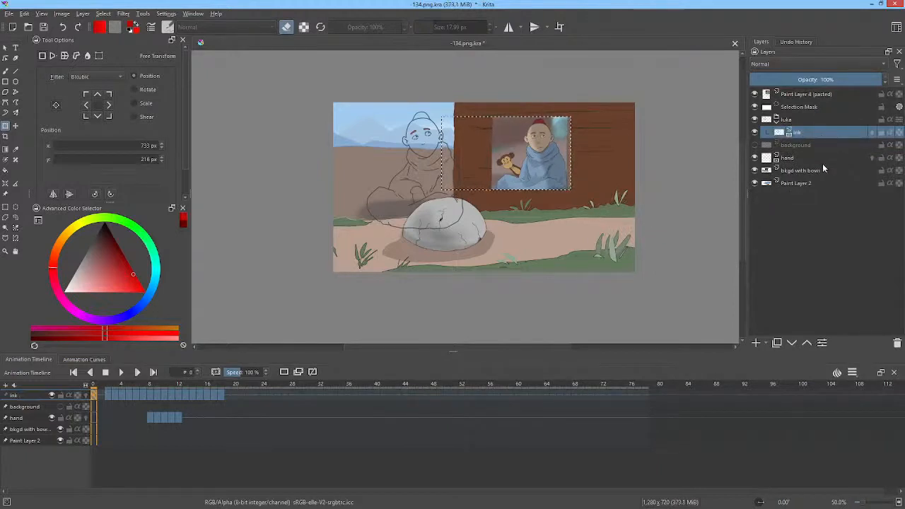
Step: Add a paint layer above ink in the luka group and name it "shd"
click(757, 342)
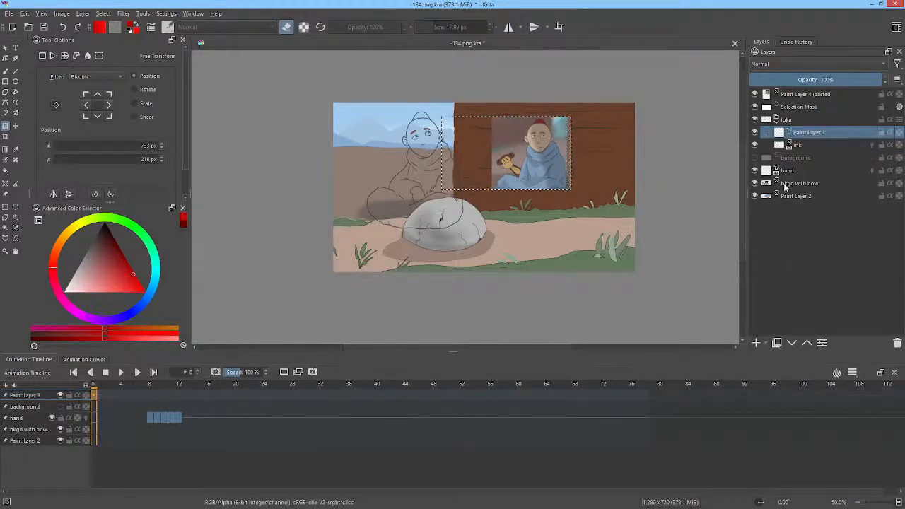
double_click(831, 133)
text(sh)
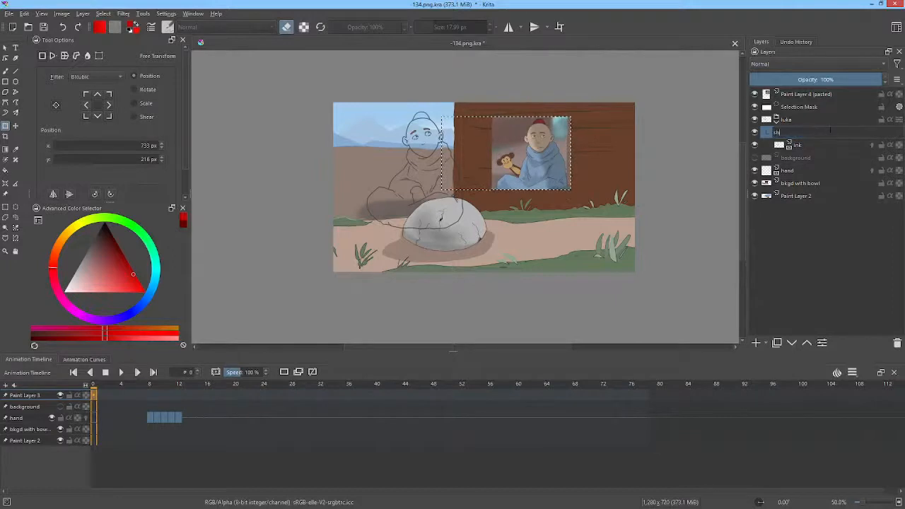
text(d)
key(Return)
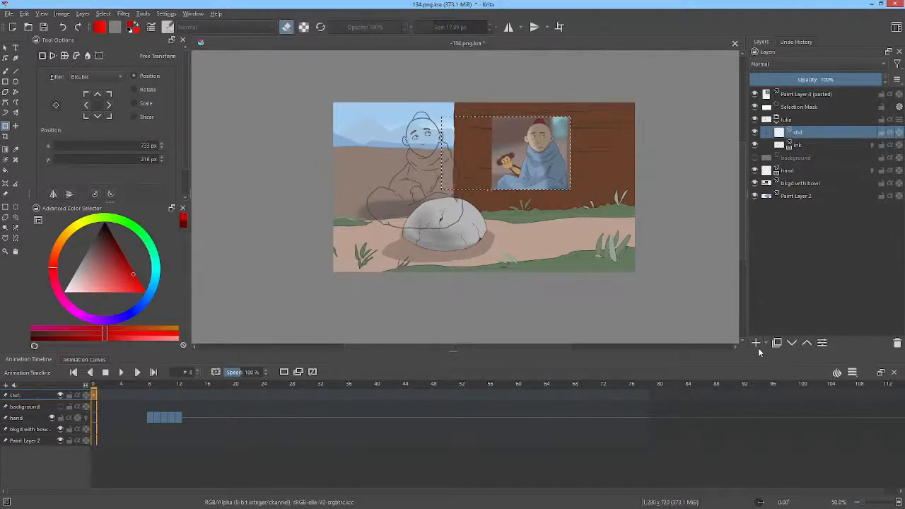
Step: Add another paint layer above shd named "cast shad", and select the pasted reference layer
click(758, 342)
double_click(814, 134)
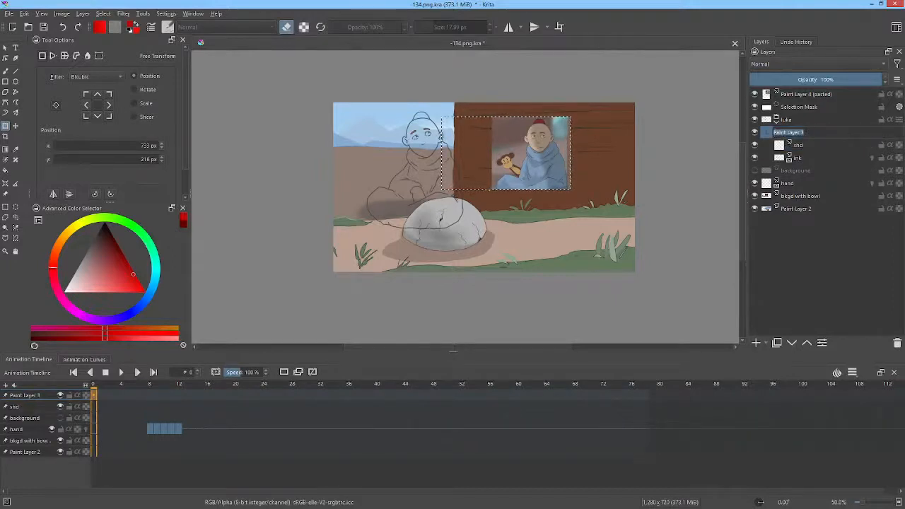
text(co)
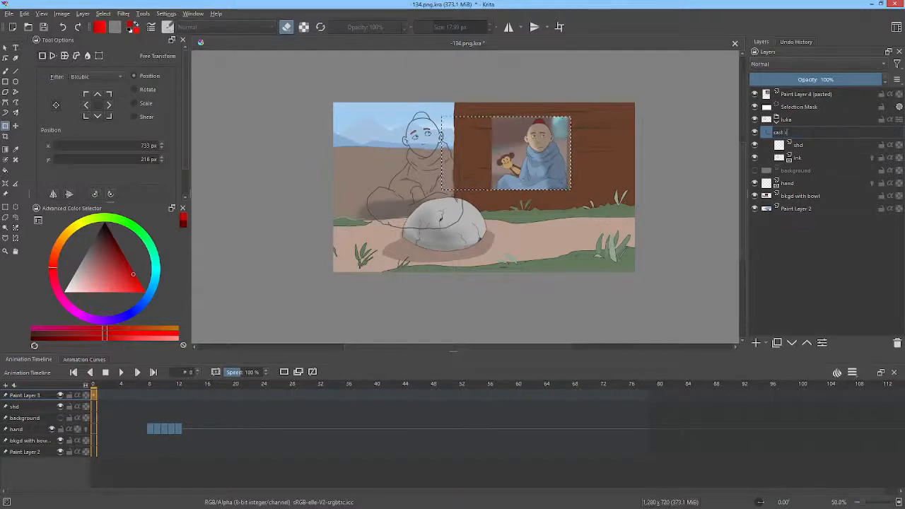
text(st shad)
key(Return)
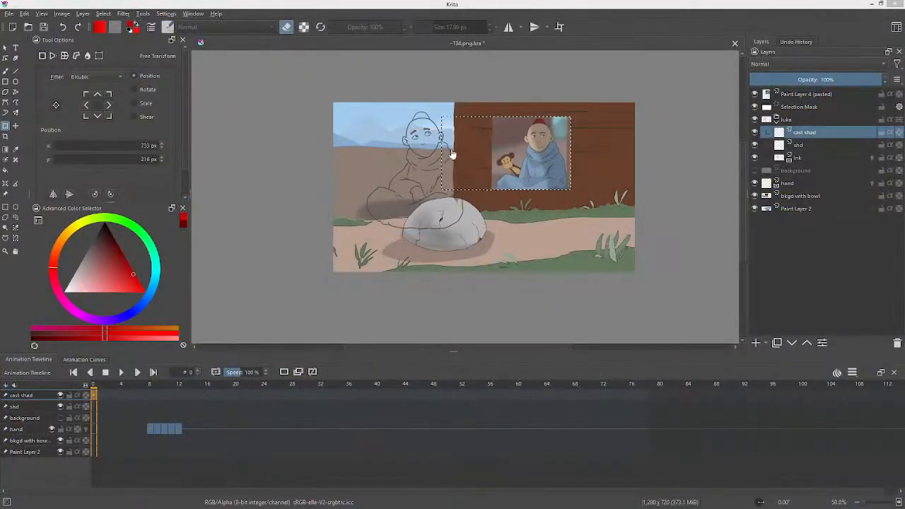
click(811, 96)
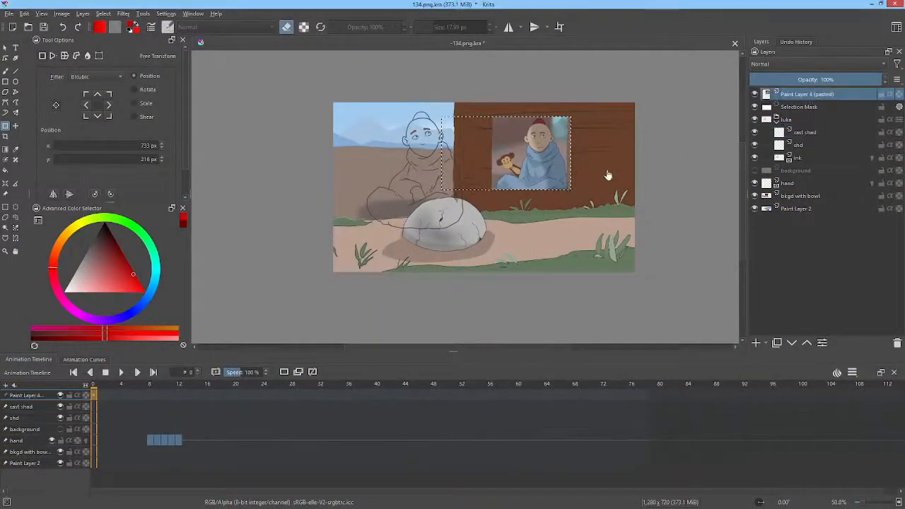
Step: Shift the pasted reference image farther right on the canvas, and add a new paint layer directly below ink in the luka group
drag(539, 149, 557, 149)
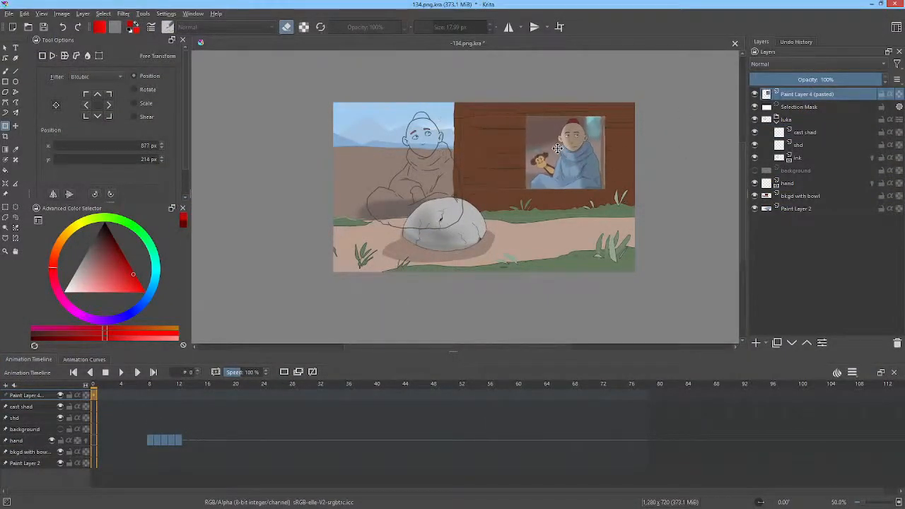
click(805, 161)
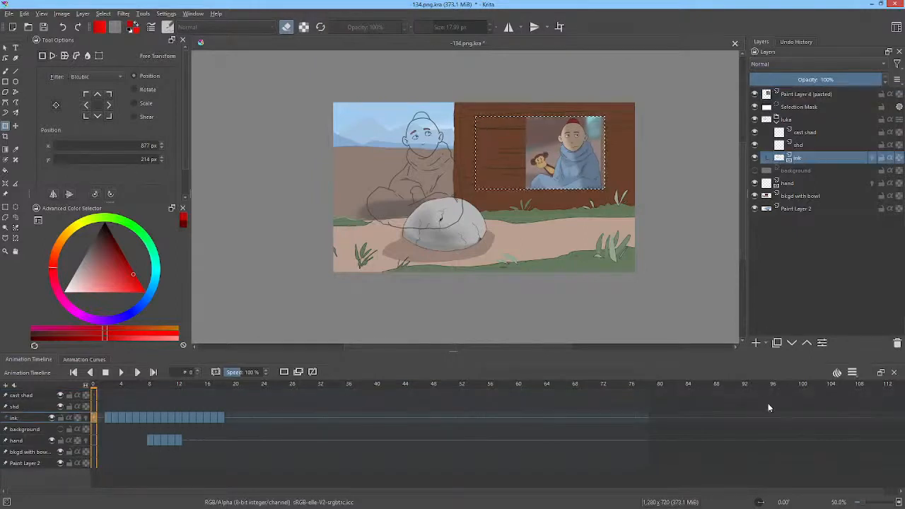
click(756, 343)
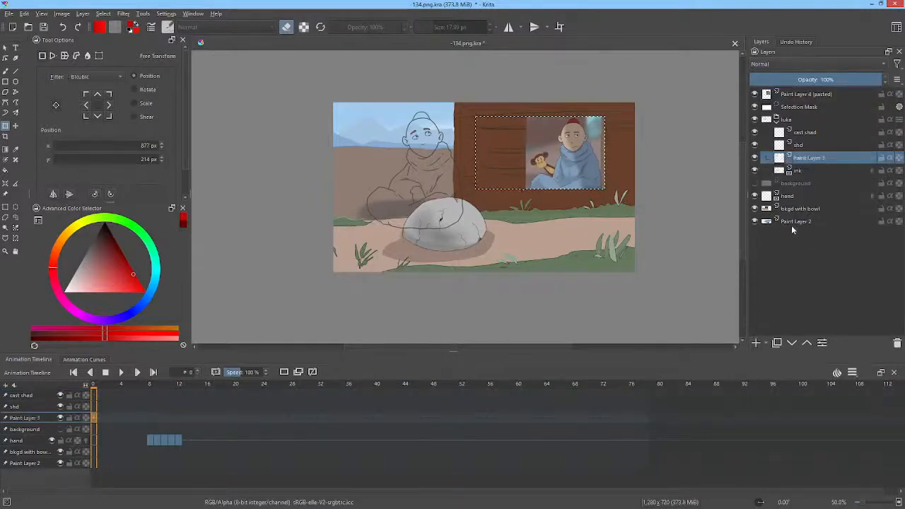
click(792, 343)
mouse_move(820, 173)
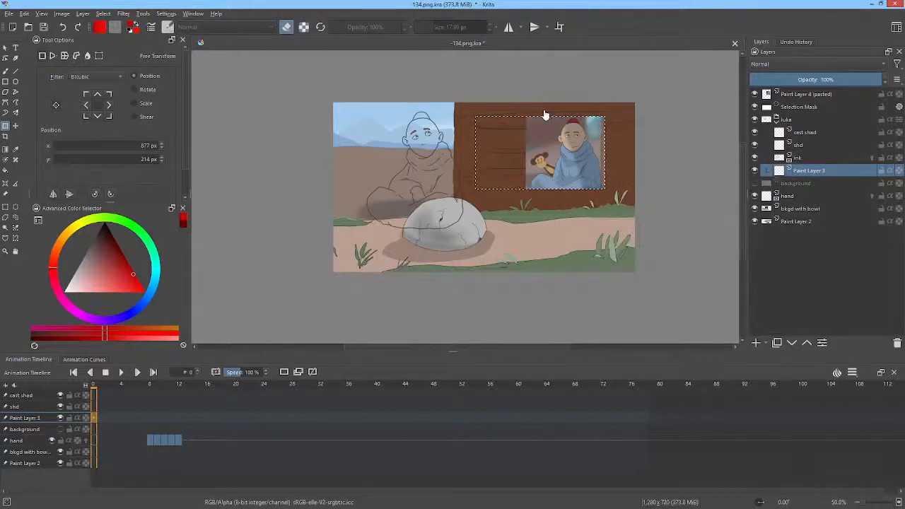
Step: Hide the bkgd with bowl and Paint Layer 2 layers so the monk's line art stands on a transparent background
scroll(562, 115, up, 3)
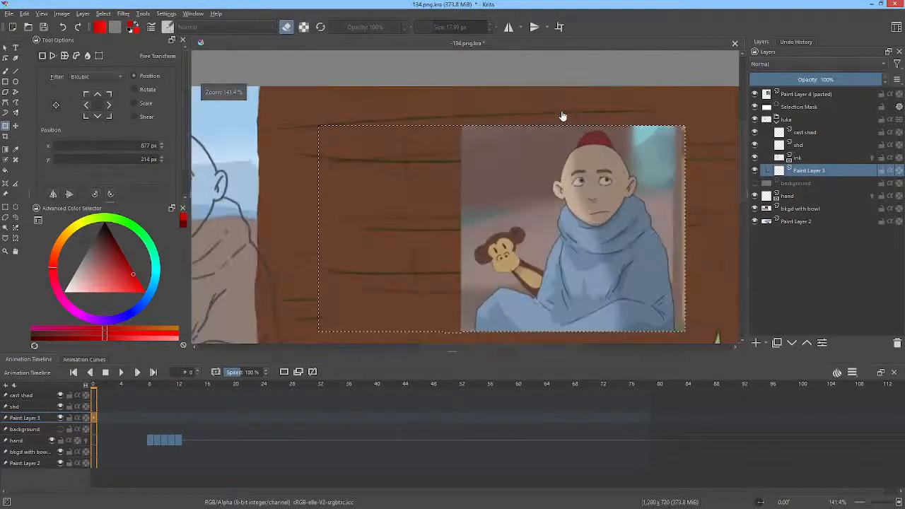
scroll(562, 115, down, 2)
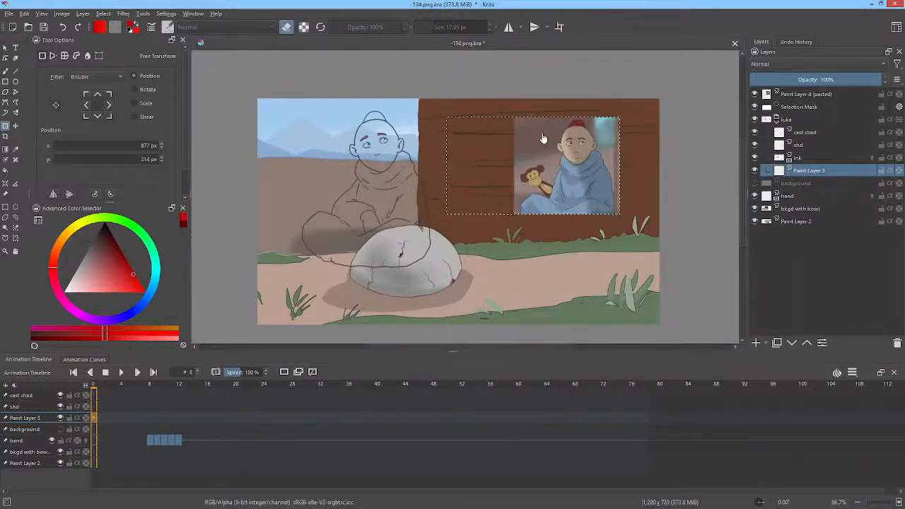
drag(548, 140, 569, 126)
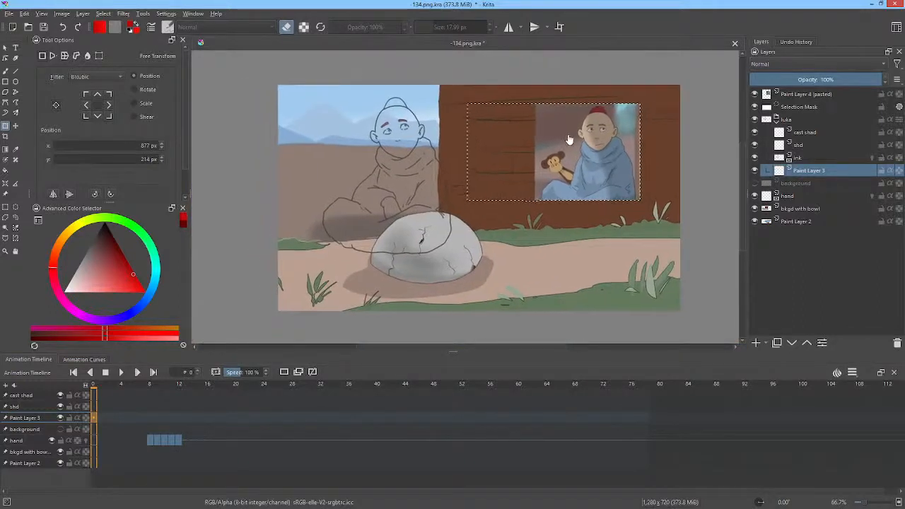
scroll(570, 140, up, 1)
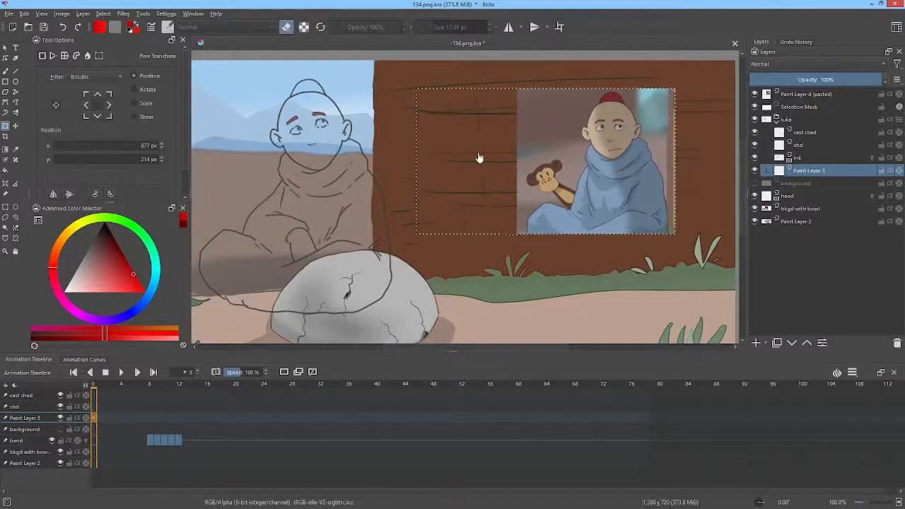
drag(540, 153, 586, 140)
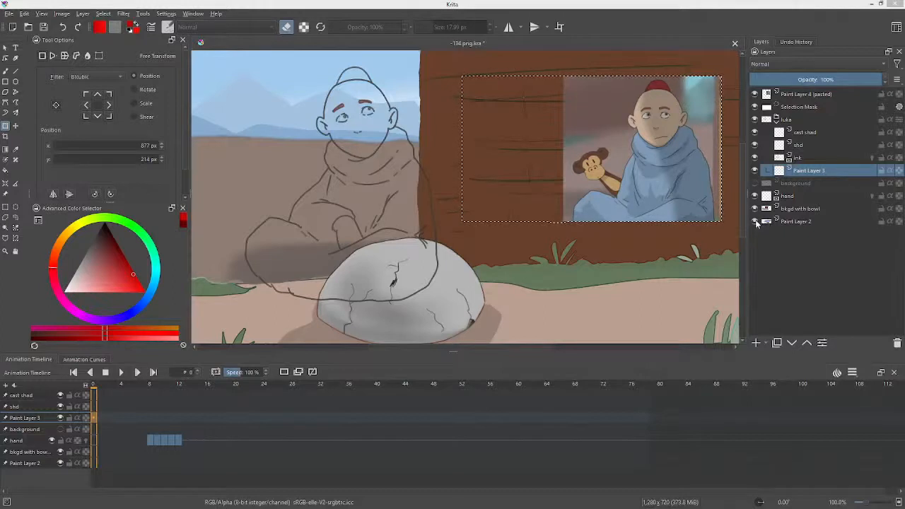
click(755, 222)
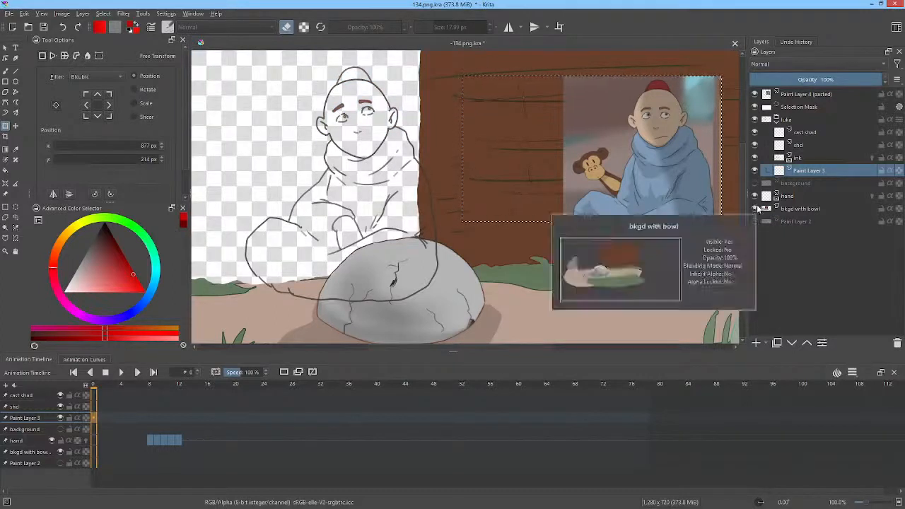
click(755, 209)
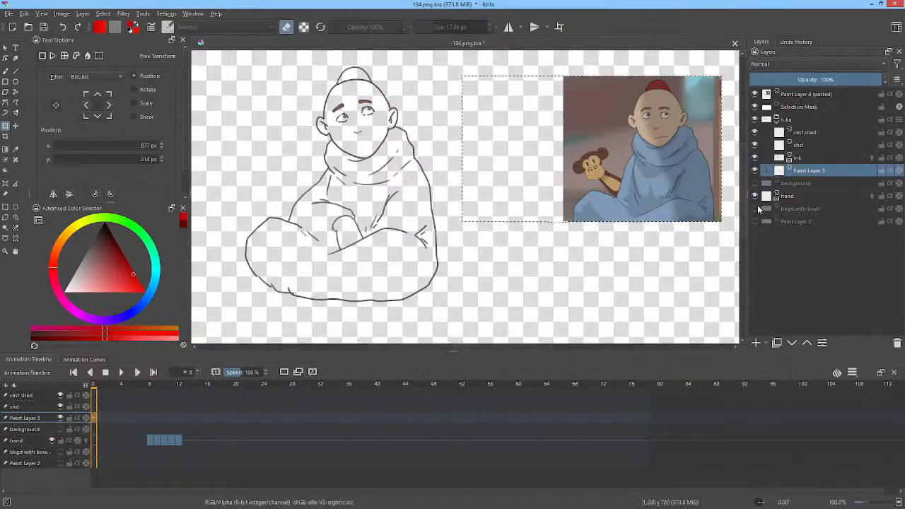
click(755, 221)
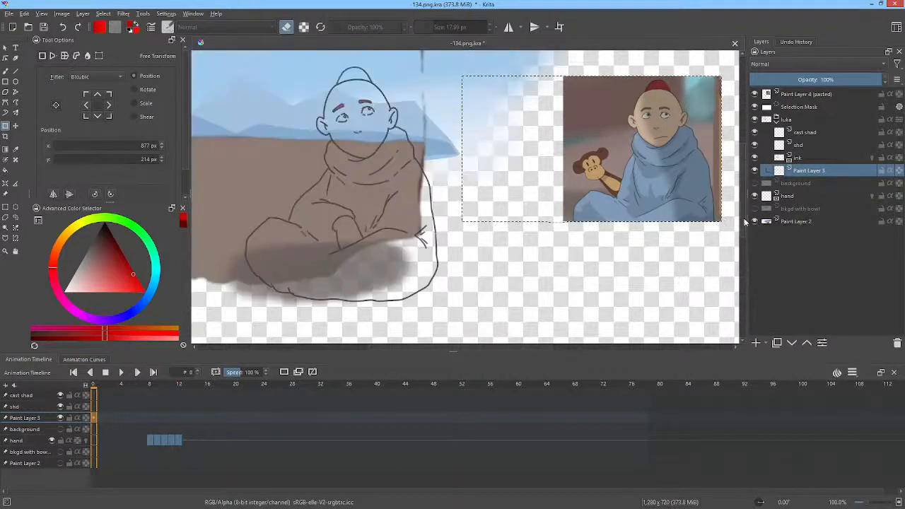
click(755, 222)
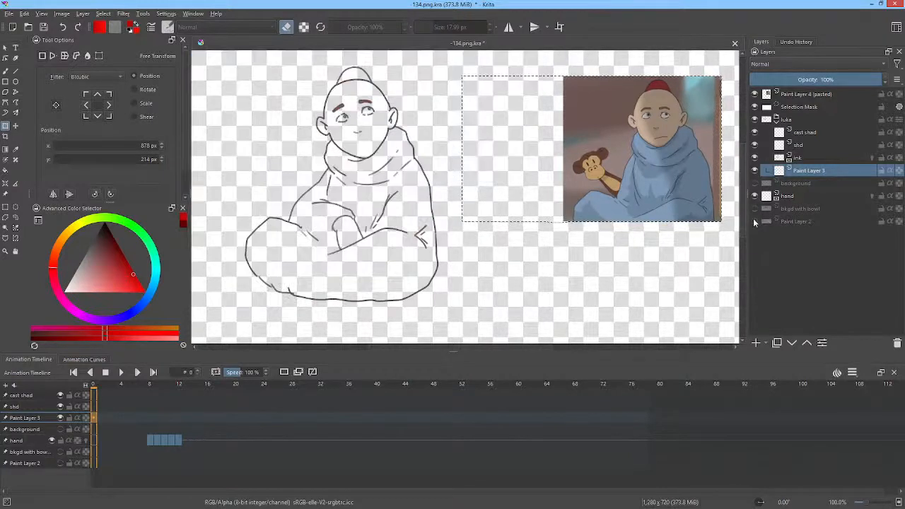
Step: Select frame 0 of Paint Layer 3 and set the Freehand Path tool's precision to Raw
middle_click(622, 154)
drag(623, 154, 617, 196)
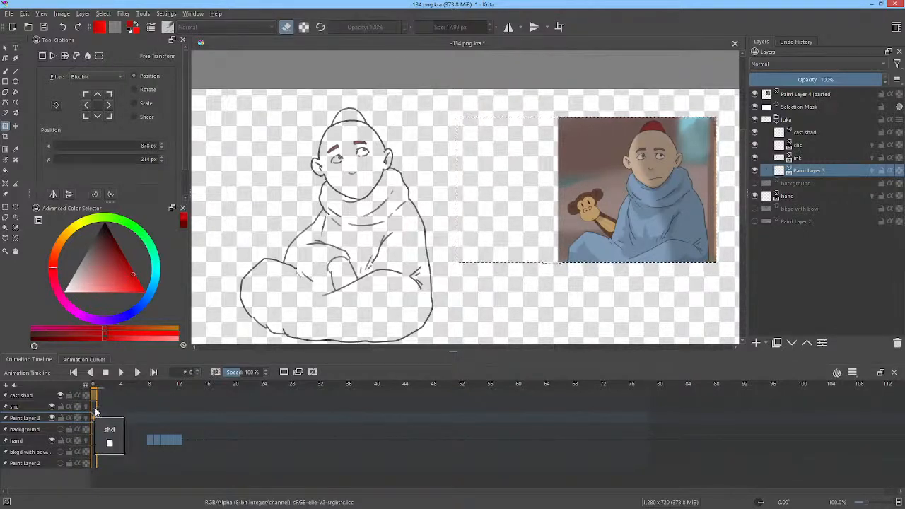
click(93, 418)
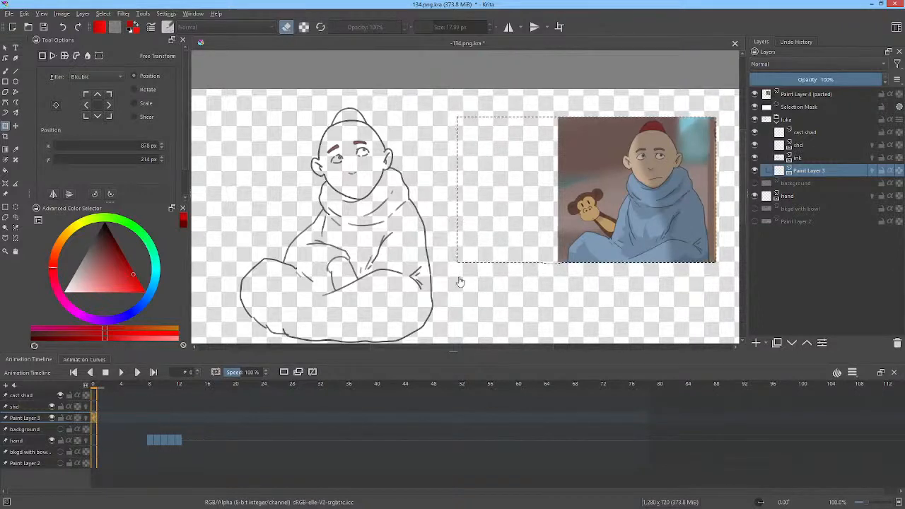
drag(472, 222, 342, 206)
drag(497, 181, 540, 87)
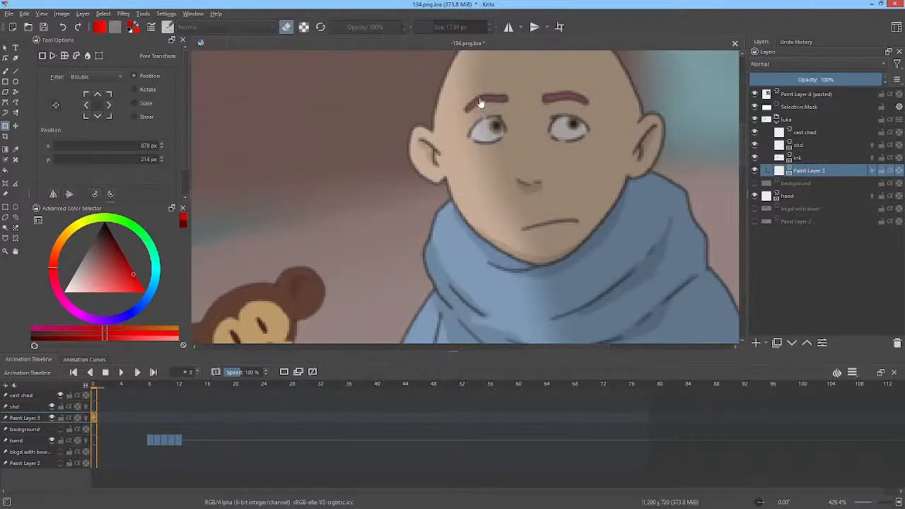
key(f)
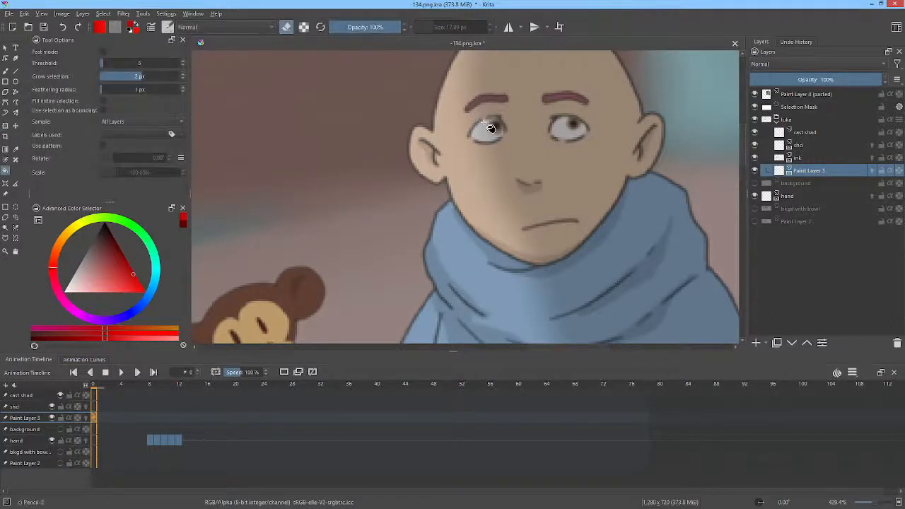
key(p)
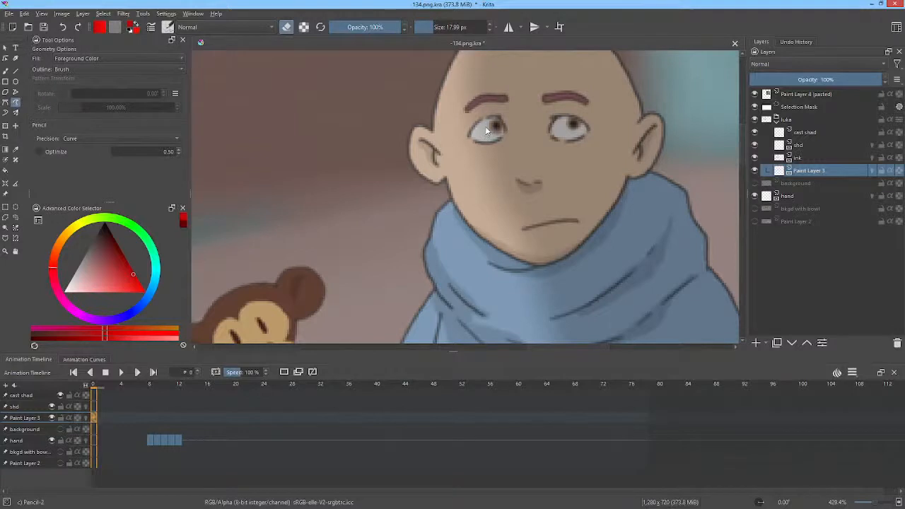
click(103, 139)
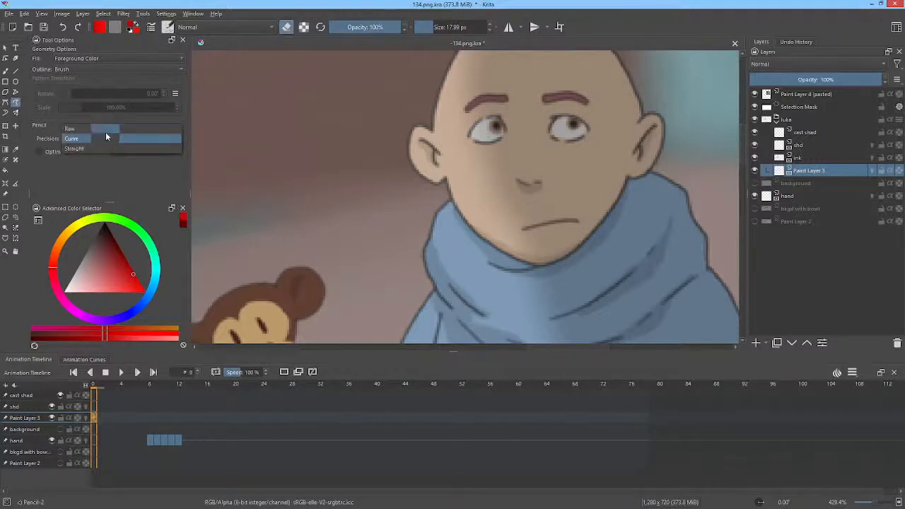
click(104, 129)
Step: Sample the light grey of the eye white from the reference monk as the foreground colour
drag(510, 166, 548, 180)
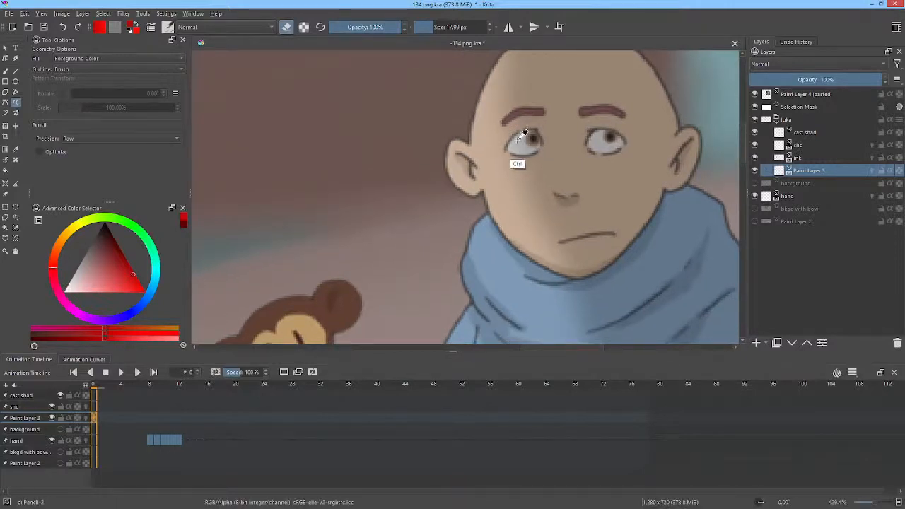
ctrl+click(522, 145)
drag(367, 186, 678, 179)
mouse_move(474, 176)
mouse_down()
mouse_move(655, 178)
mouse_move(588, 218)
mouse_move(624, 212)
mouse_up()
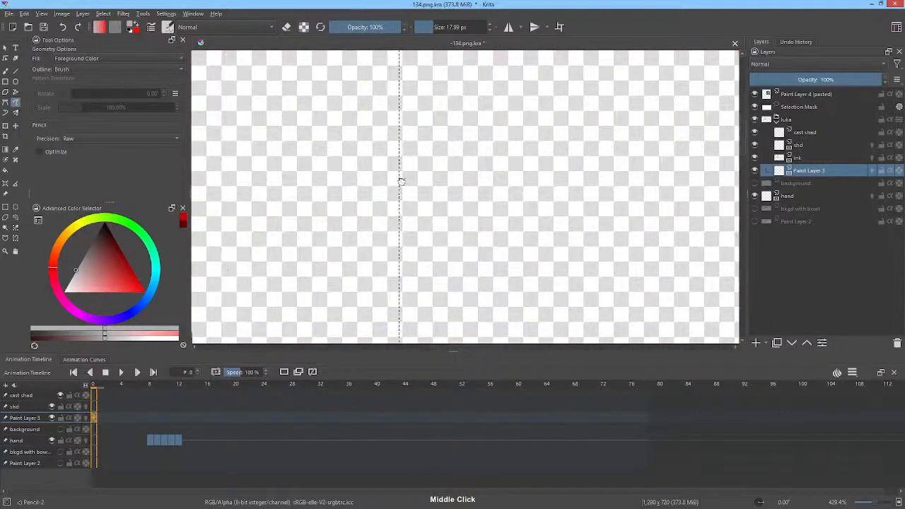
mouse_move(400, 182)
mouse_down()
mouse_move(606, 166)
mouse_move(680, 169)
mouse_up()
drag(458, 180, 623, 169)
drag(458, 118, 472, 140)
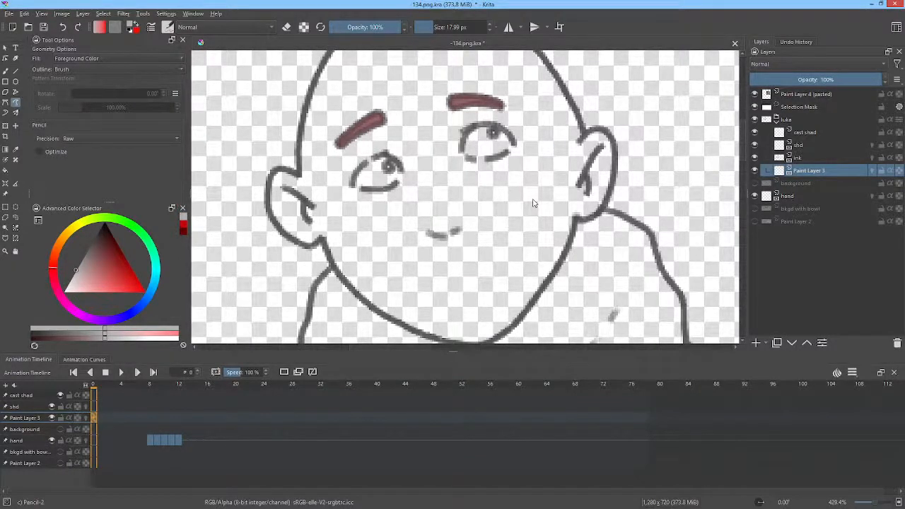
Step: Try to fill one of the line-art monk's eyes using the Pencil-2 preset, and switch to the Ink-2 Fineliner preset
right_click(556, 173)
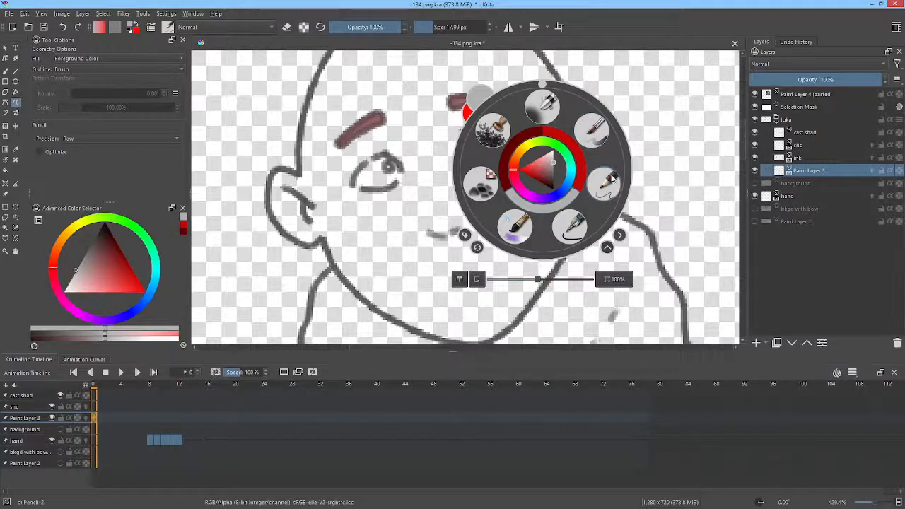
click(611, 185)
mouse_move(479, 132)
mouse_down()
mouse_move(464, 124)
mouse_move(463, 160)
mouse_move(496, 168)
mouse_move(508, 138)
mouse_up()
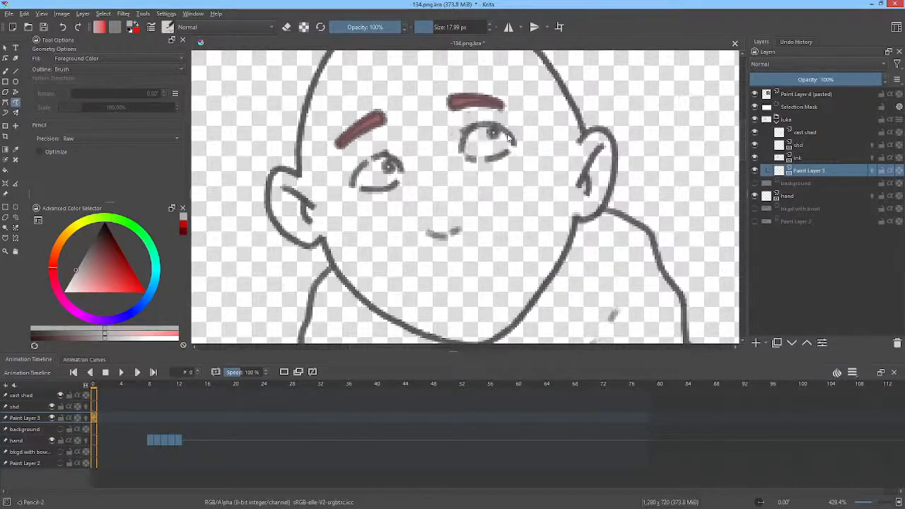
right_click(580, 163)
click(613, 208)
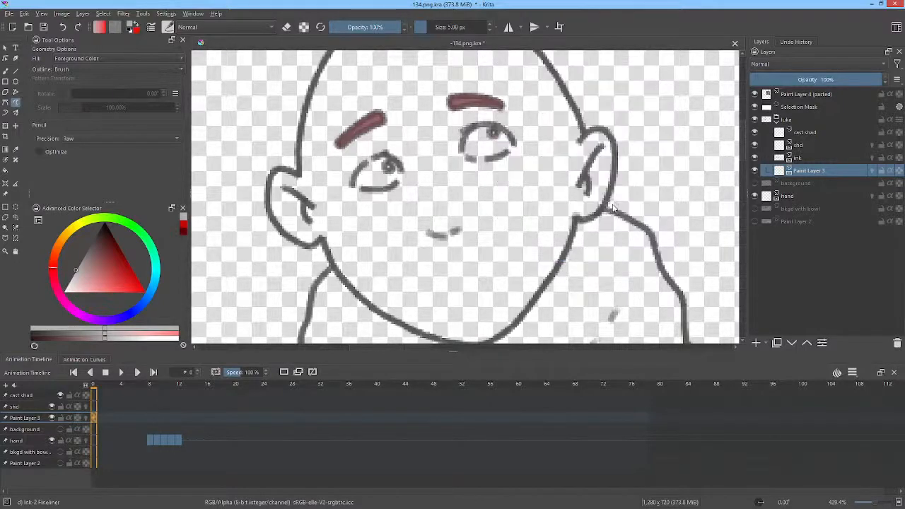
Step: Return to the Pencil-2 brush preset and retry filling the line-art monk's eye with the sampled grey
right_click(632, 151)
click(697, 166)
mouse_move(502, 132)
mouse_down()
mouse_move(484, 128)
mouse_move(469, 145)
mouse_move(482, 161)
mouse_move(509, 150)
mouse_move(505, 130)
mouse_up()
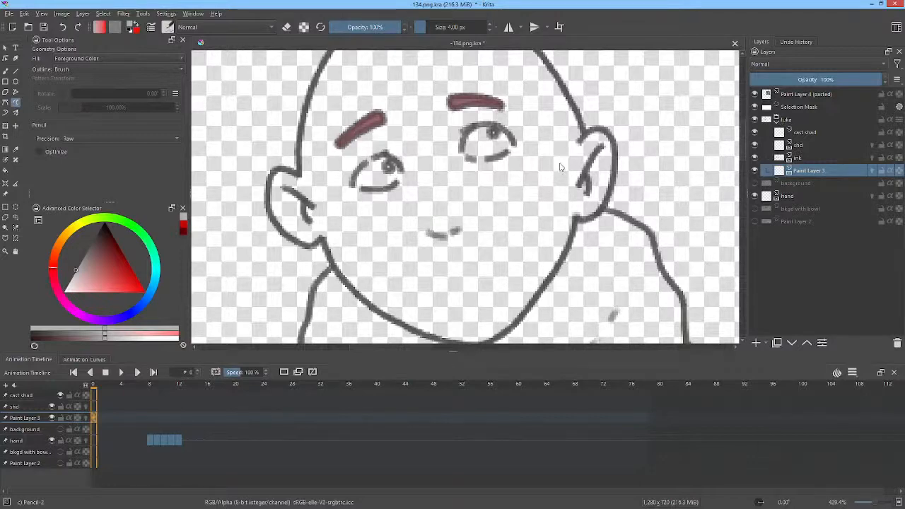
Step: Draw a diagonal test shape in the empty area beside the reference image, and undo it
scroll(563, 165, down, 6)
drag(572, 163, 525, 154)
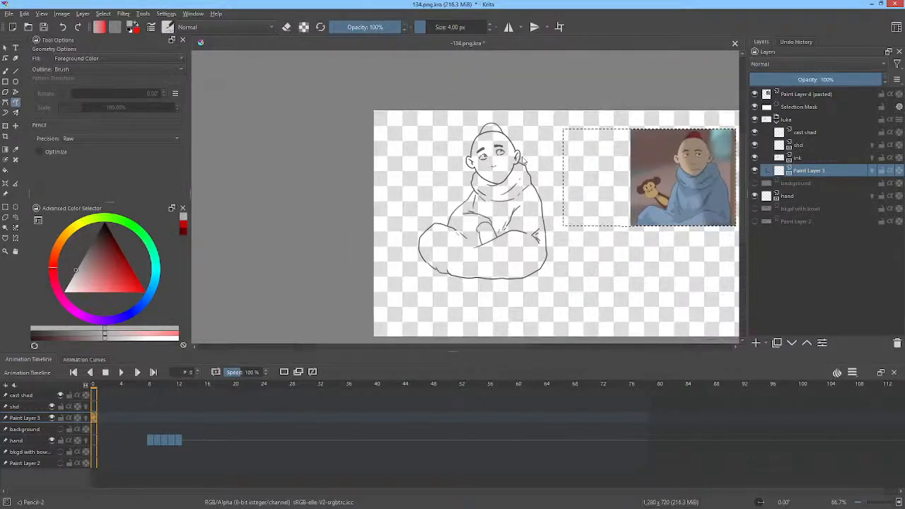
scroll(524, 152, up, 1)
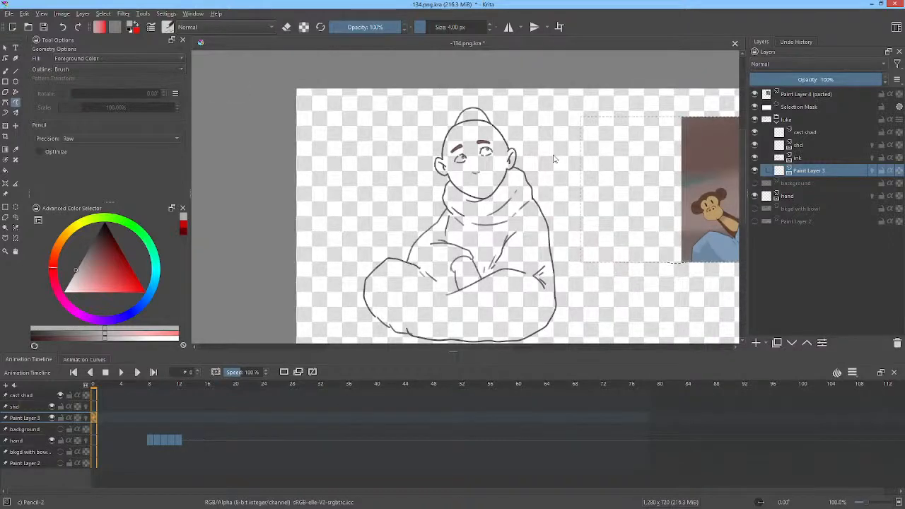
drag(554, 158, 487, 143)
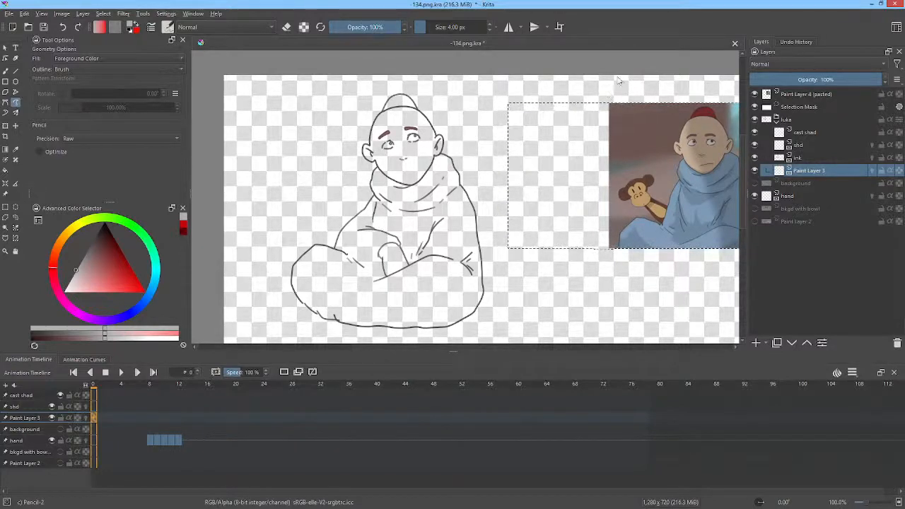
mouse_move(584, 126)
mouse_down()
mouse_move(607, 92)
mouse_move(549, 185)
mouse_up()
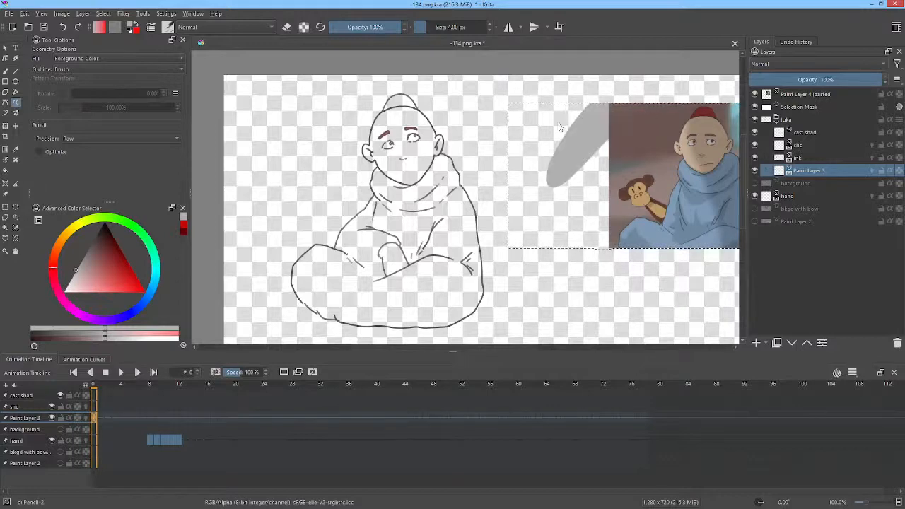
key(ctrl+z)
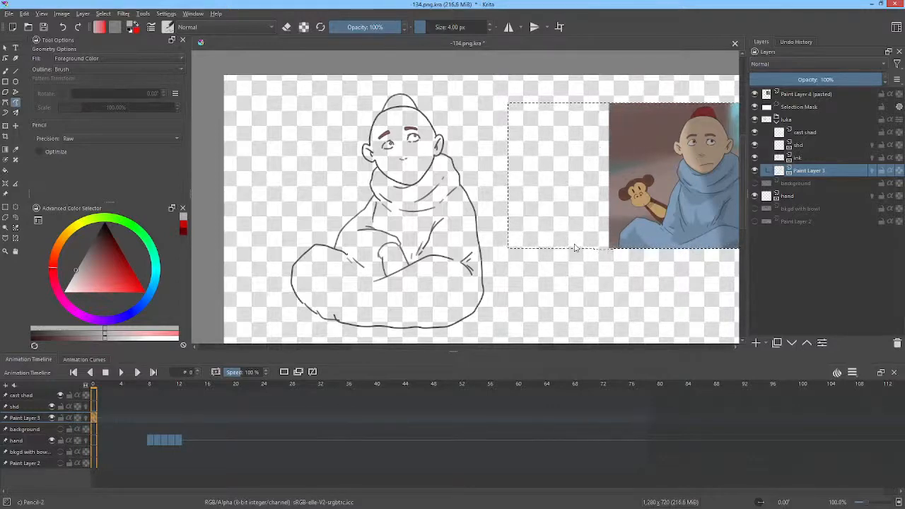
Step: Clear the active selection and fill the whites of both line-art eyes with the sampled grey on Paint Layer 3
key(ctrl+shift+a)
drag(456, 133, 576, 92)
drag(508, 132, 615, 199)
drag(535, 203, 558, 137)
mouse_move(494, 158)
mouse_down()
mouse_move(496, 185)
mouse_move(535, 181)
mouse_move(533, 161)
mouse_move(501, 151)
mouse_up()
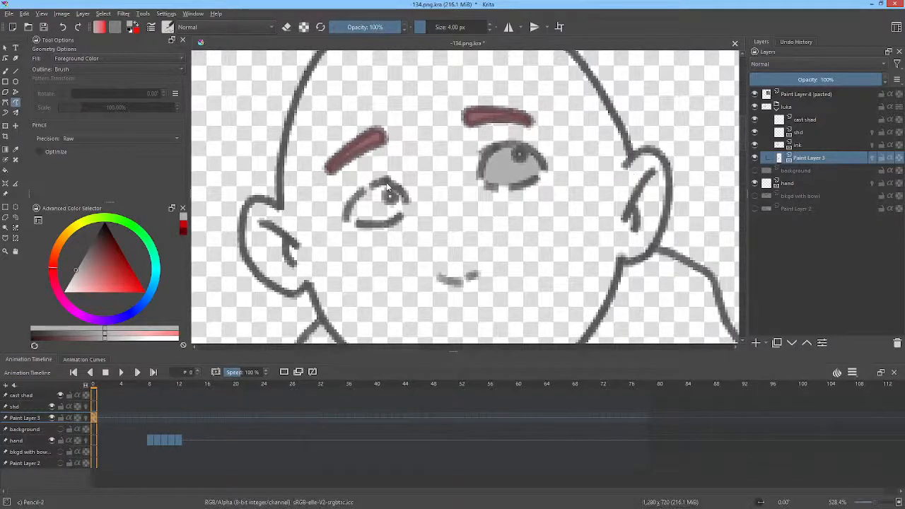
mouse_move(387, 180)
mouse_down()
mouse_move(352, 210)
mouse_move(356, 221)
mouse_move(399, 215)
mouse_move(405, 202)
mouse_move(394, 180)
mouse_up()
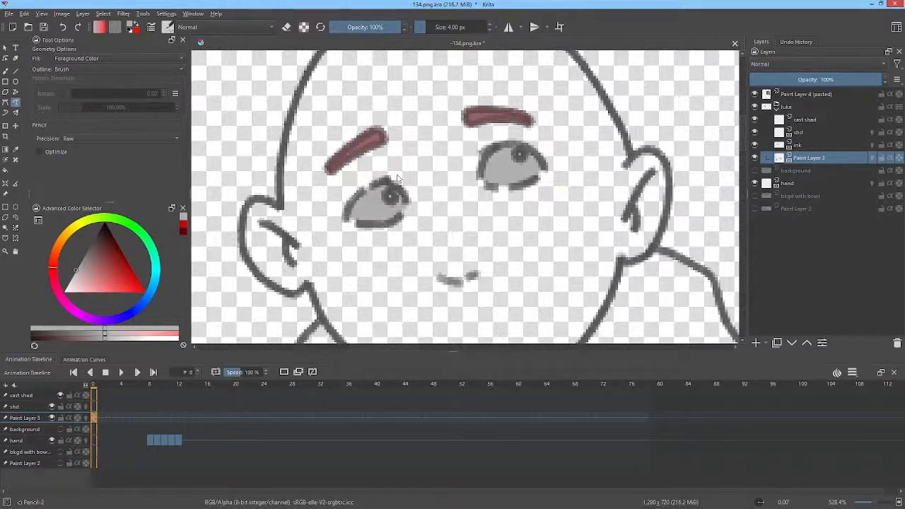
scroll(576, 143, down, 5)
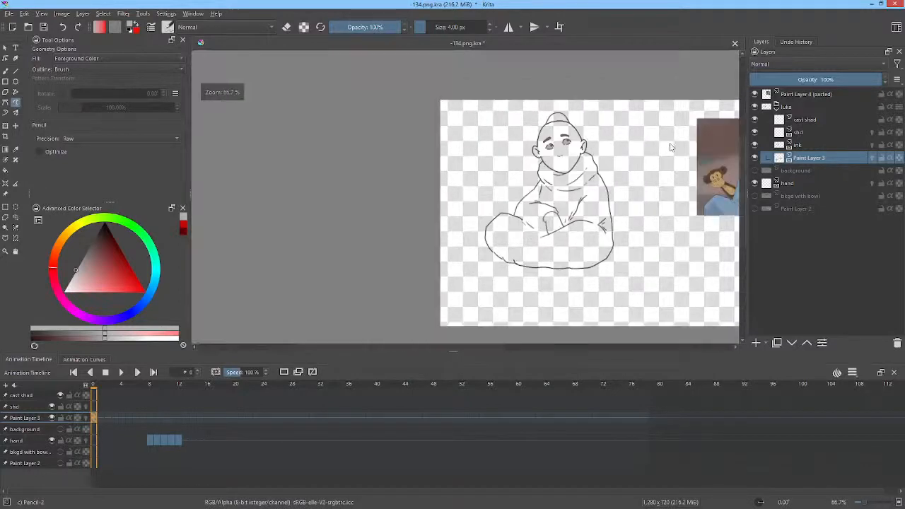
drag(672, 146, 553, 144)
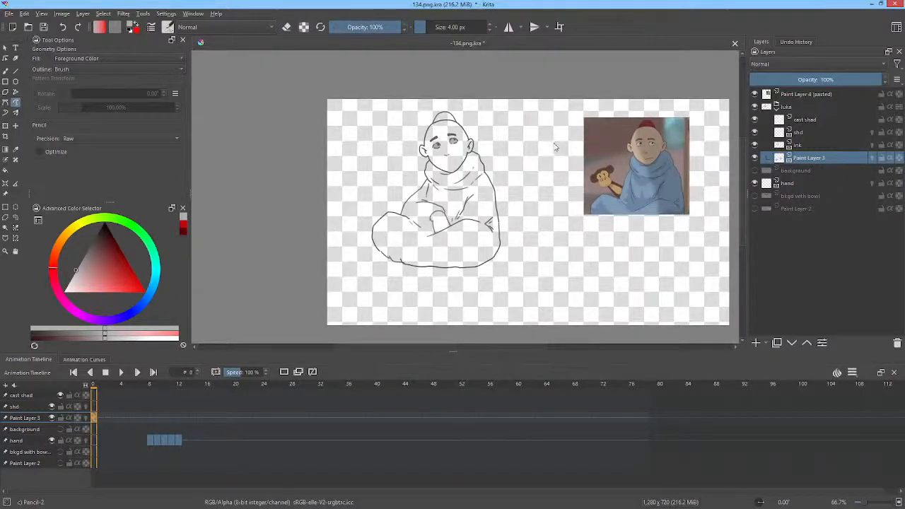
Step: Preview the pose at frame 4 and rename Paint Layer 3 as eyes
scroll(655, 140, up, 3)
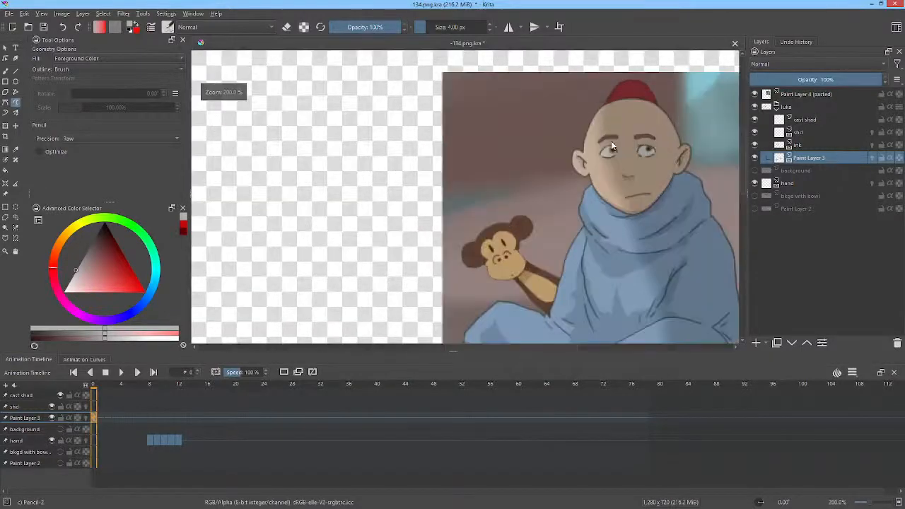
drag(364, 151, 484, 147)
scroll(462, 143, down, 3)
scroll(431, 149, up, 3)
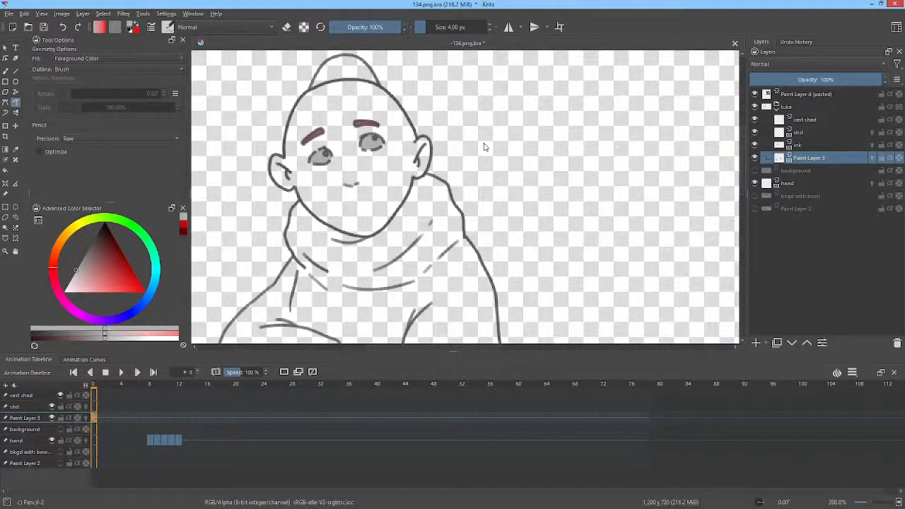
drag(97, 387, 122, 385)
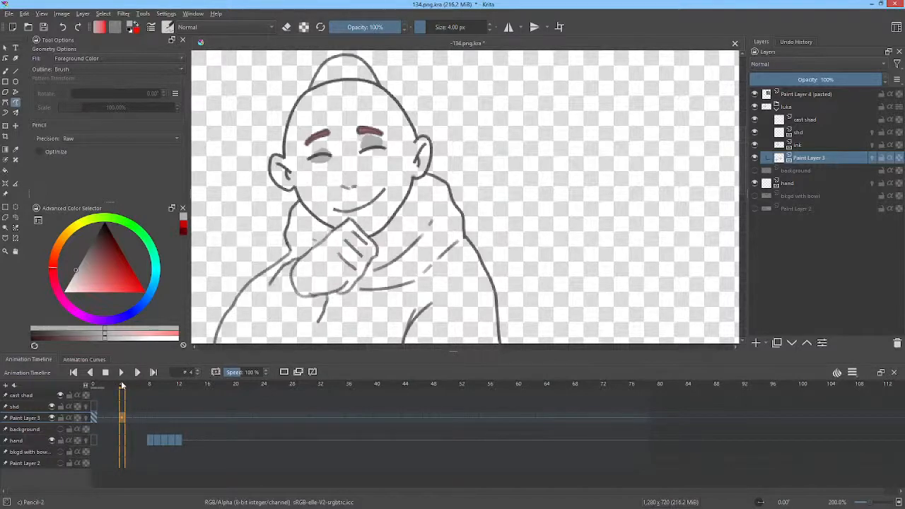
double_click(828, 158)
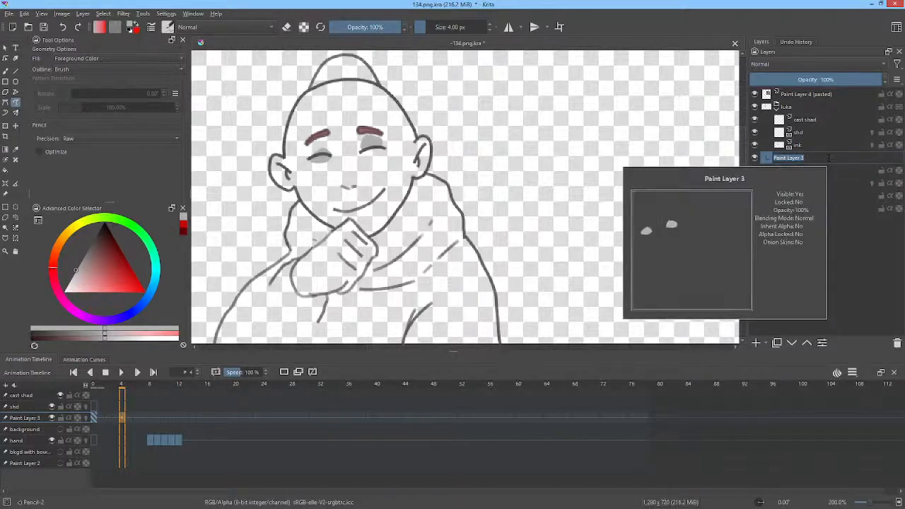
text(eyes)
key(Return)
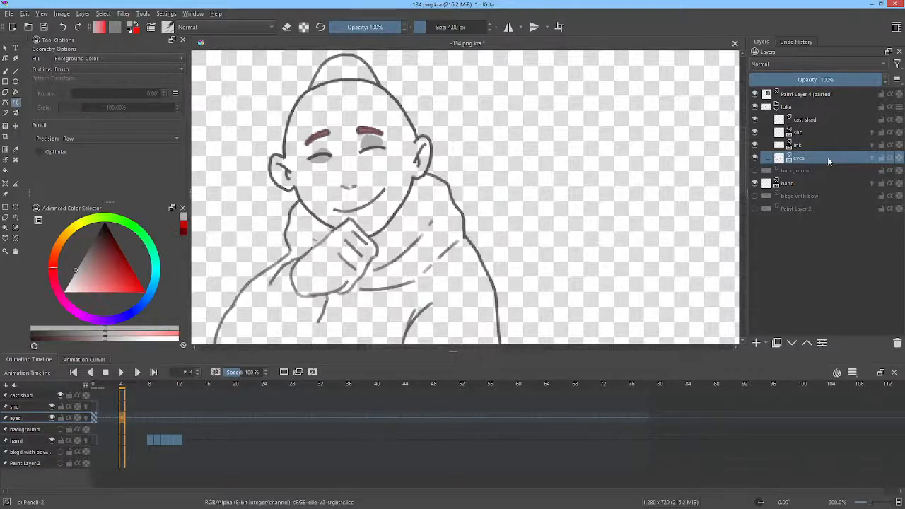
key(Left)
key(Left)
key(Right)
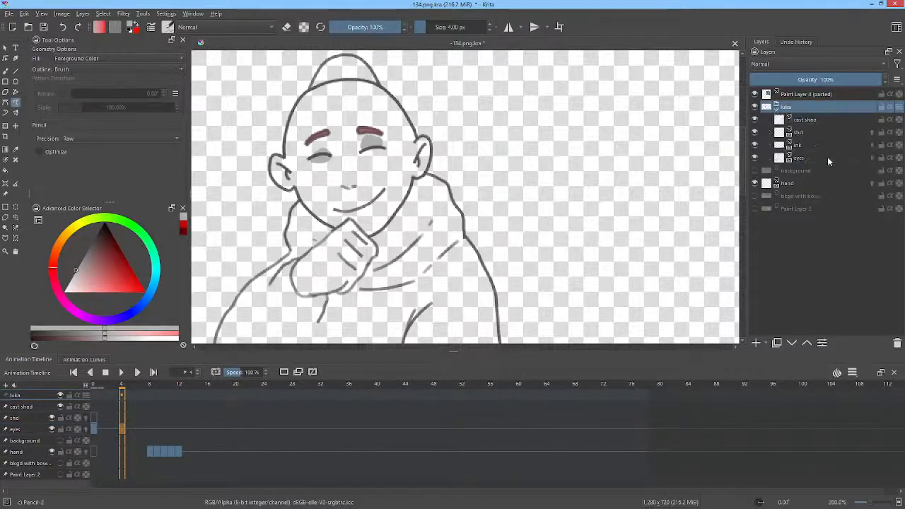
key(Left)
key(Right)
Step: Insert a blank keyframe at frame 4 of the eyes layer and return to frame 0
click(803, 160)
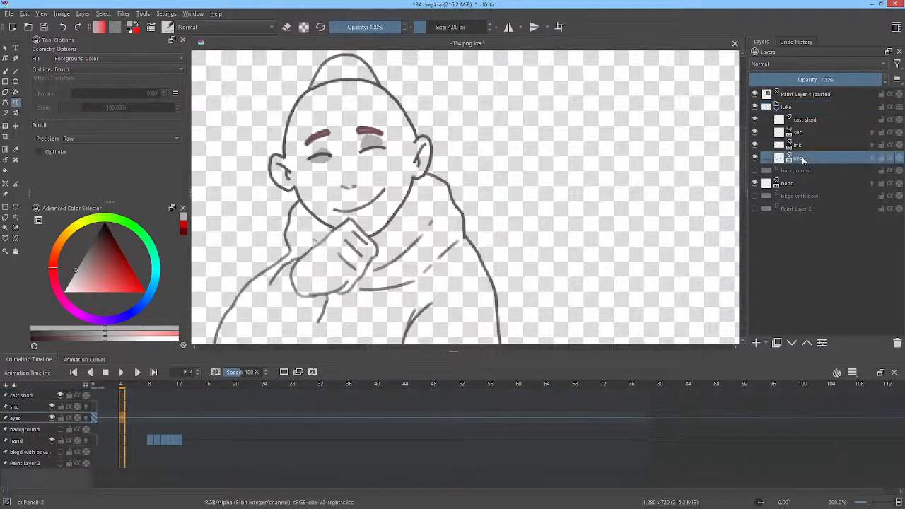
click(94, 418)
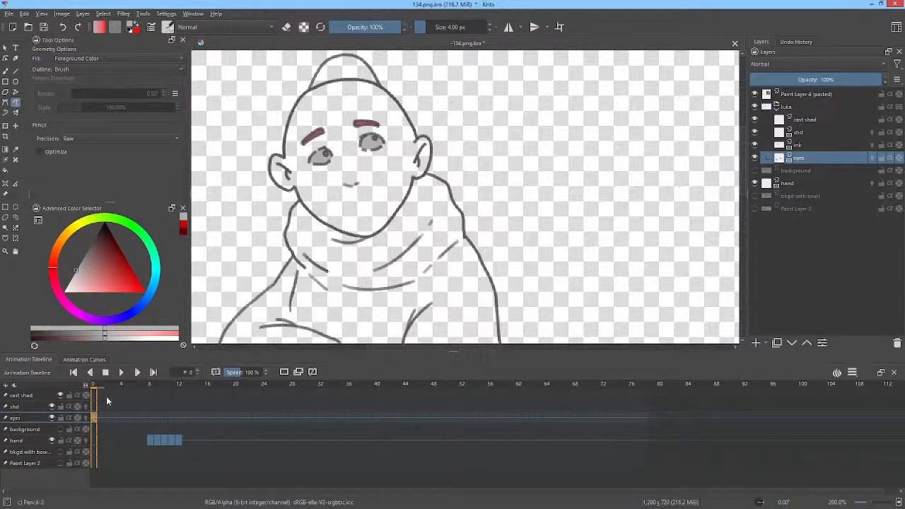
drag(99, 389, 122, 384)
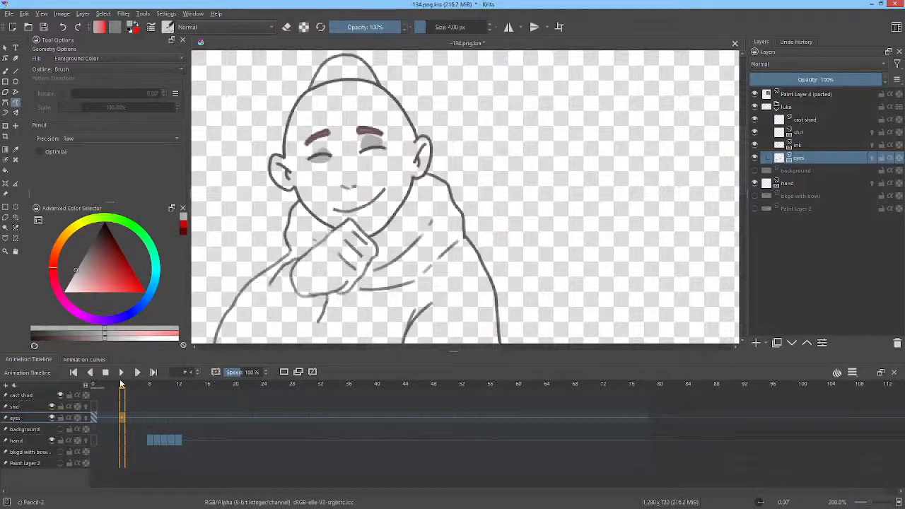
click(123, 418)
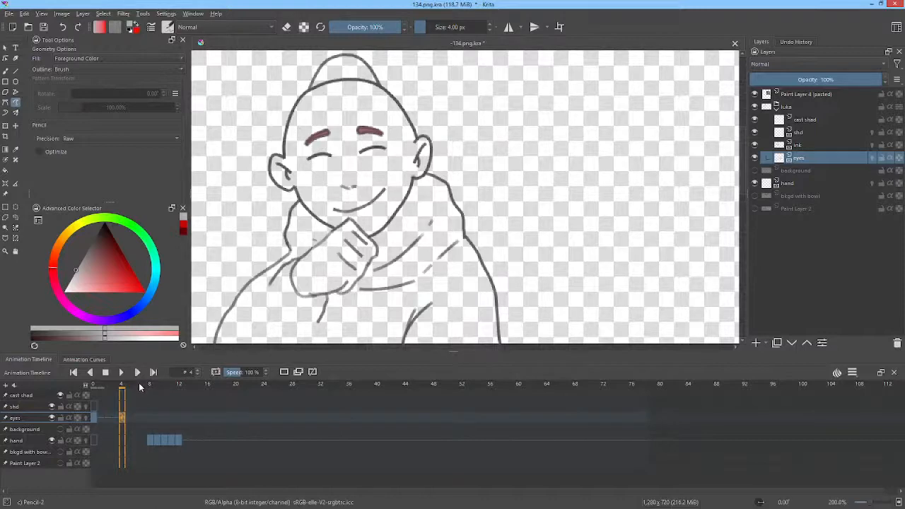
mouse_move(139, 387)
mouse_down()
mouse_move(457, 386)
mouse_move(339, 387)
mouse_move(227, 402)
mouse_move(93, 393)
mouse_up()
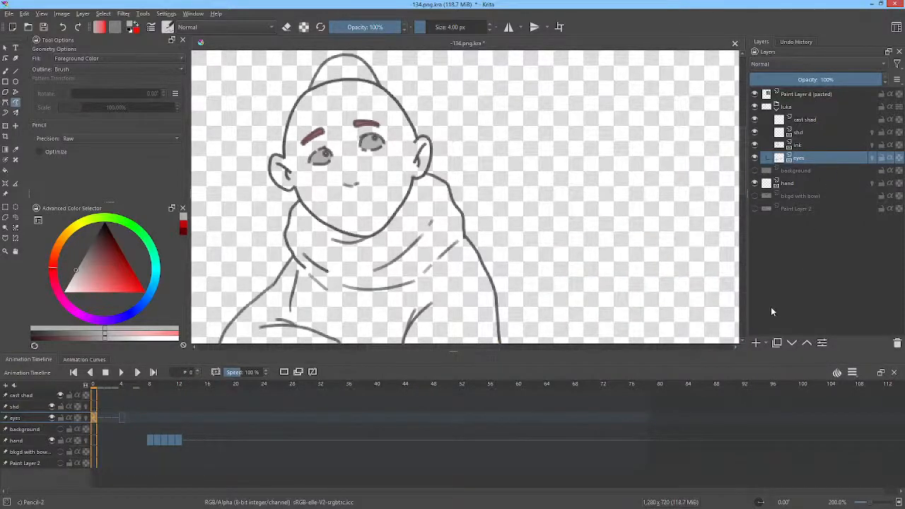
Step: Add a paint layer named skin and set the auto-keyframe mode to AutoKey Blank
click(756, 343)
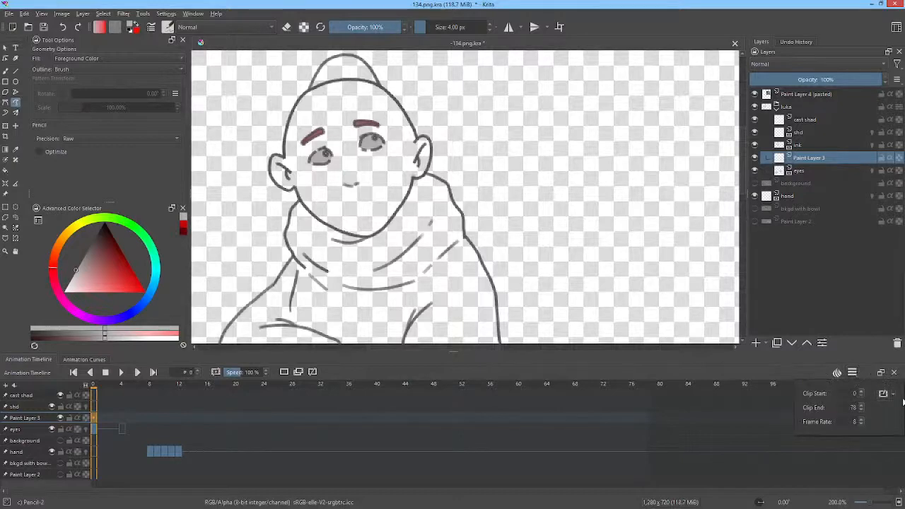
click(893, 394)
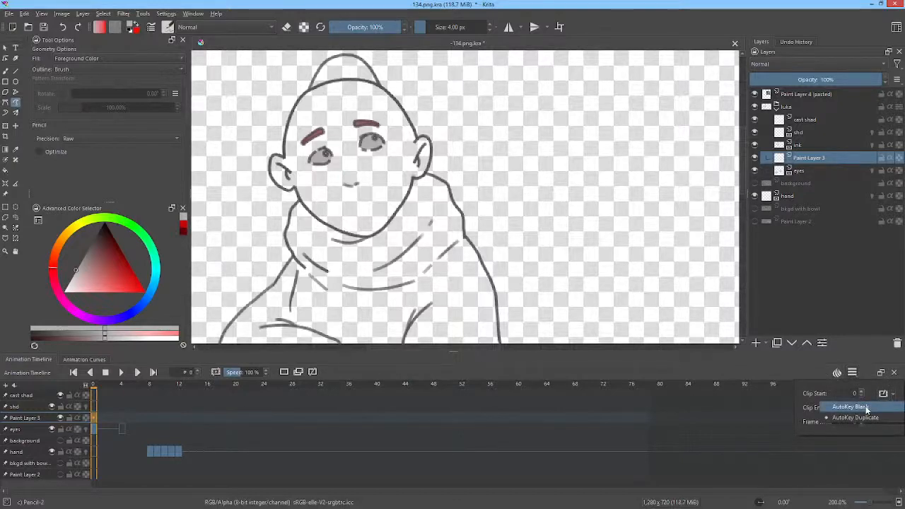
click(868, 408)
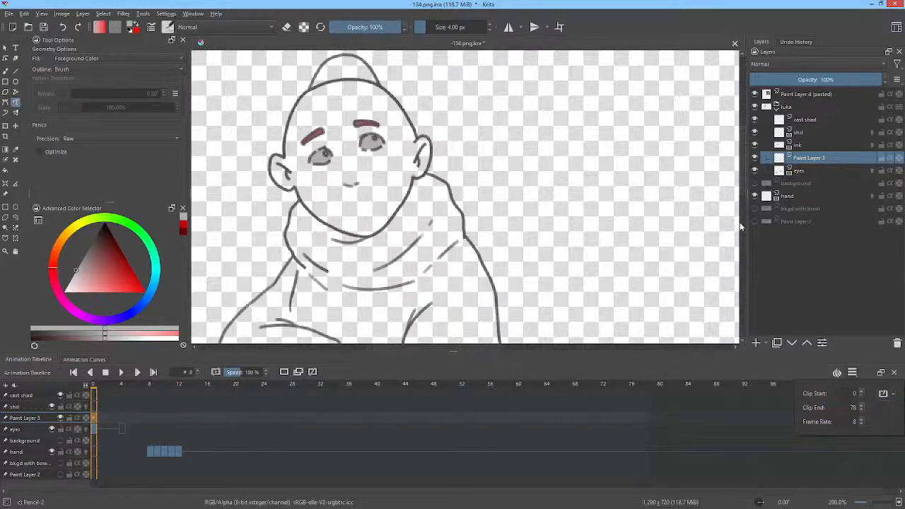
double_click(809, 159)
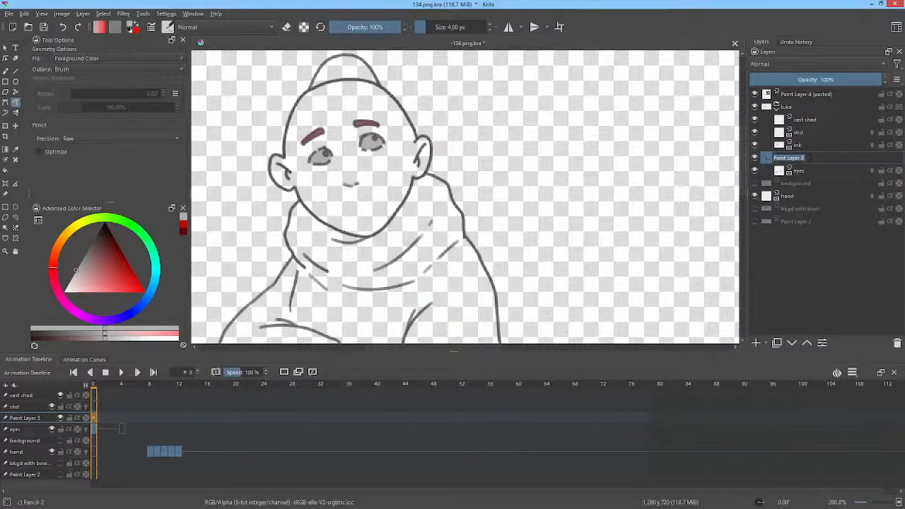
text(skin)
key(Return)
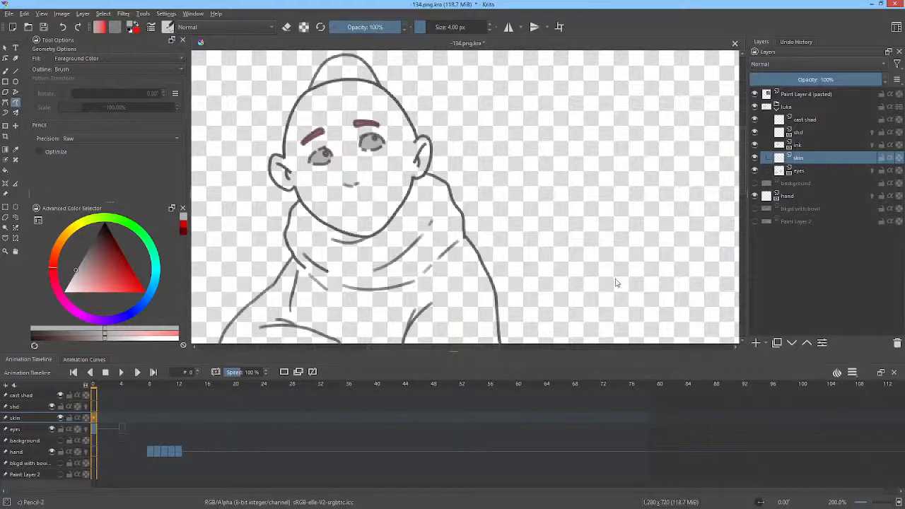
Step: Move the skin layer below the eyes layer and hide the eyes layer
click(792, 342)
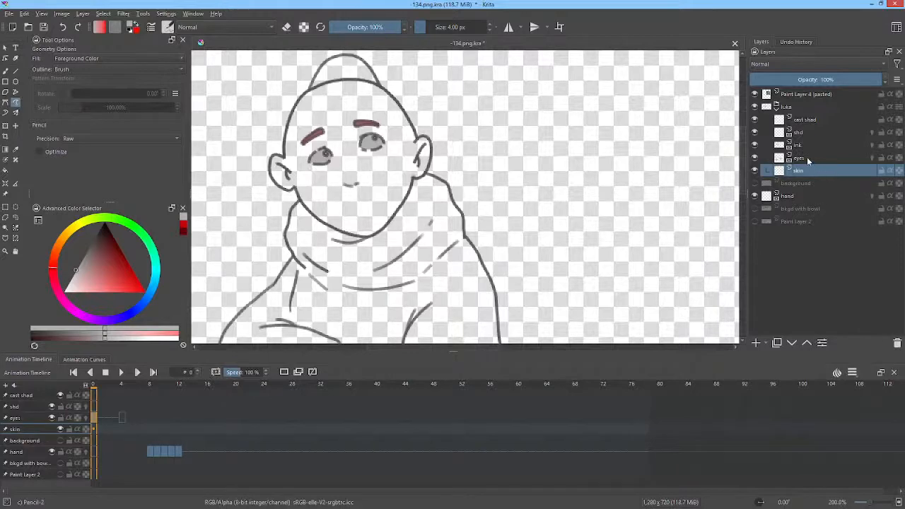
mouse_move(807, 157)
click(755, 157)
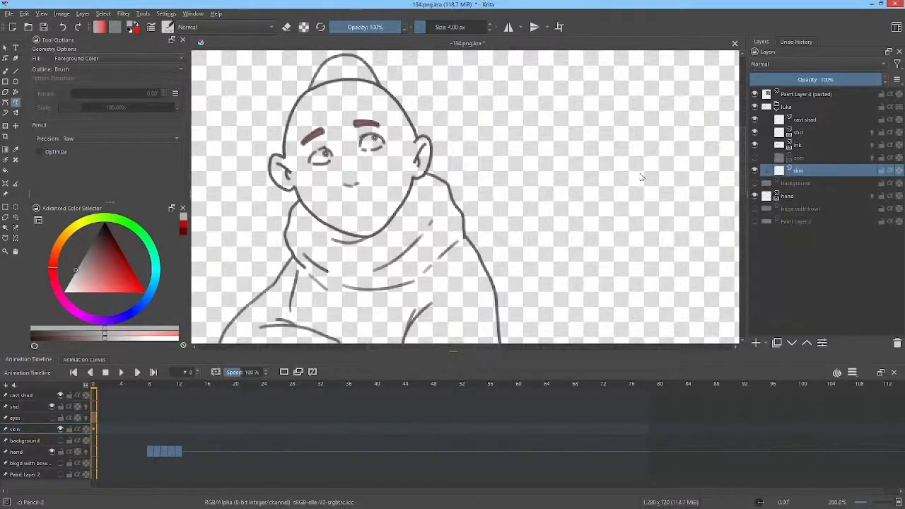
Step: Sample the skin tone from the reference monk's face and fill the line-art face with it on the skin layer
key(f)
click(394, 174)
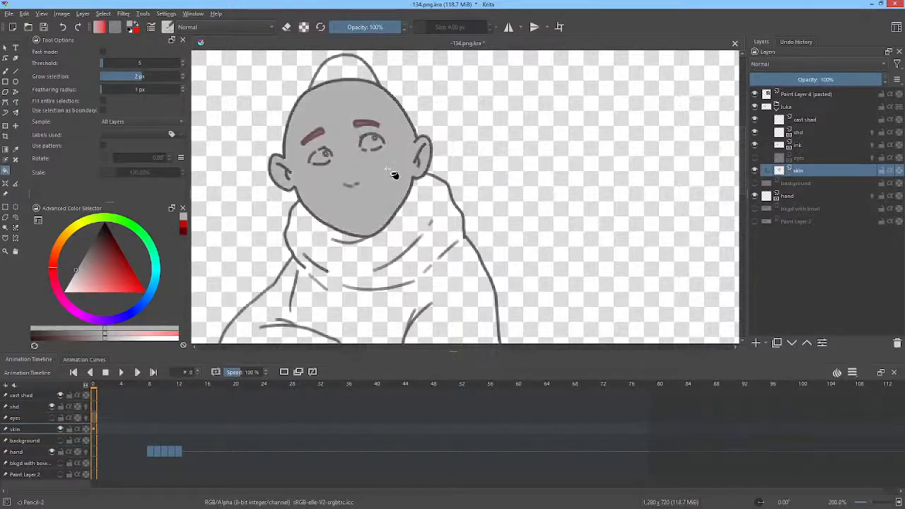
key(ctrl+z)
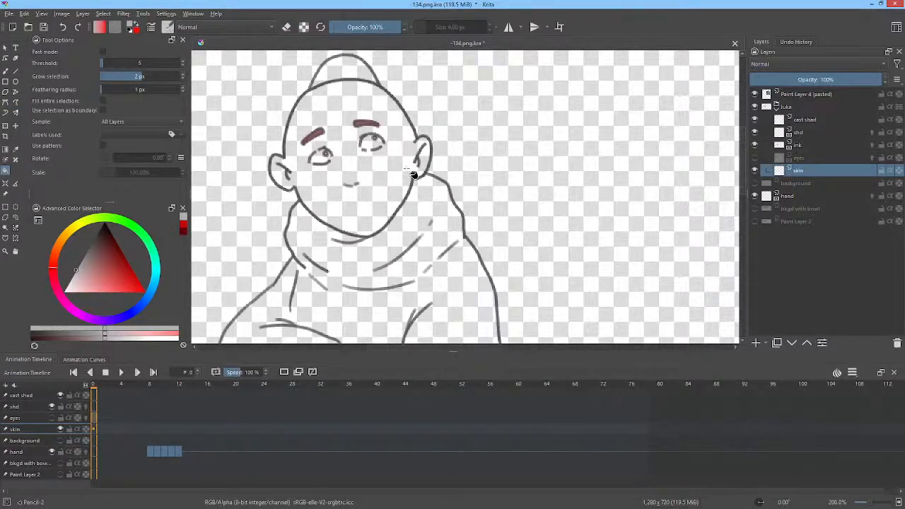
scroll(414, 177, down, 3)
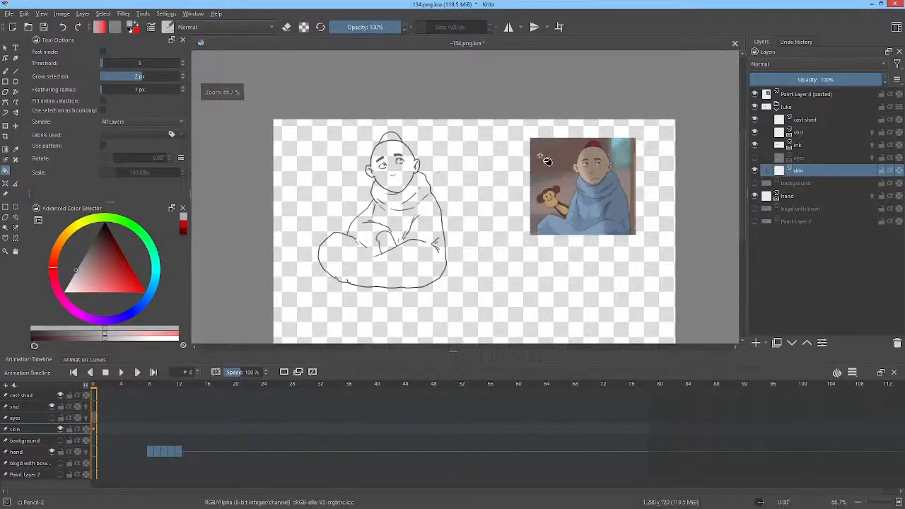
ctrl+click(586, 162)
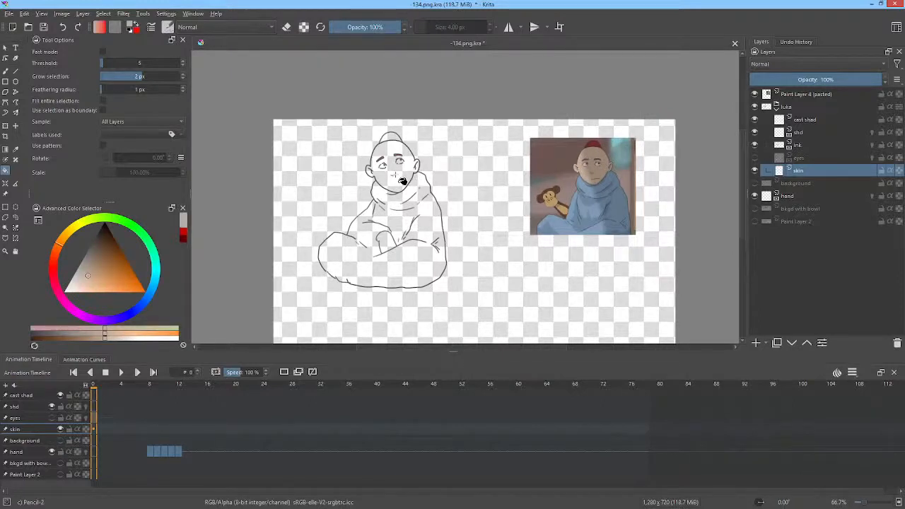
click(400, 175)
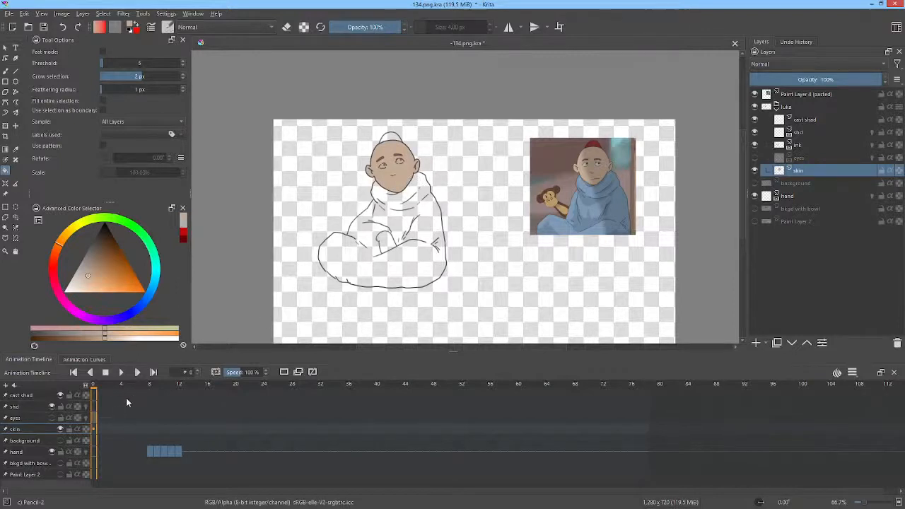
Step: Create a blank keyframe at frame 0 of the skin layer and switch auto-keying to AutoKey Duplicate
drag(94, 386, 115, 387)
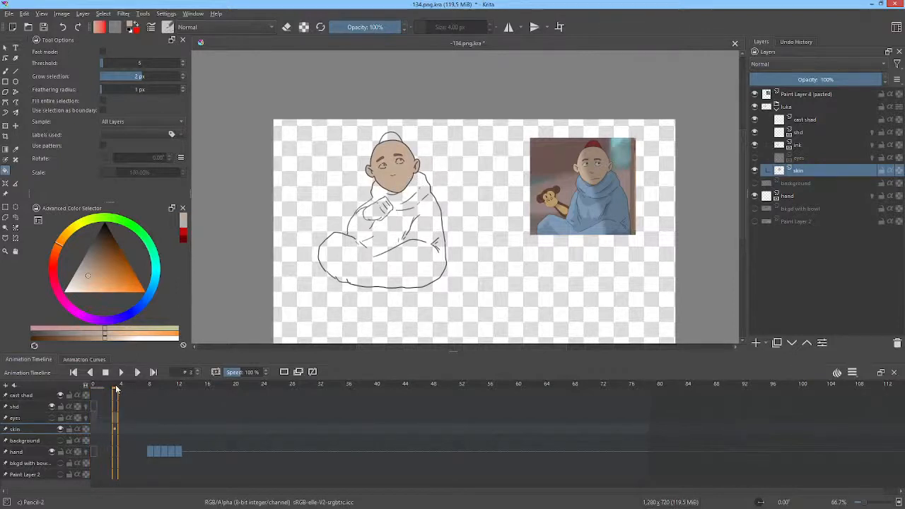
click(93, 429)
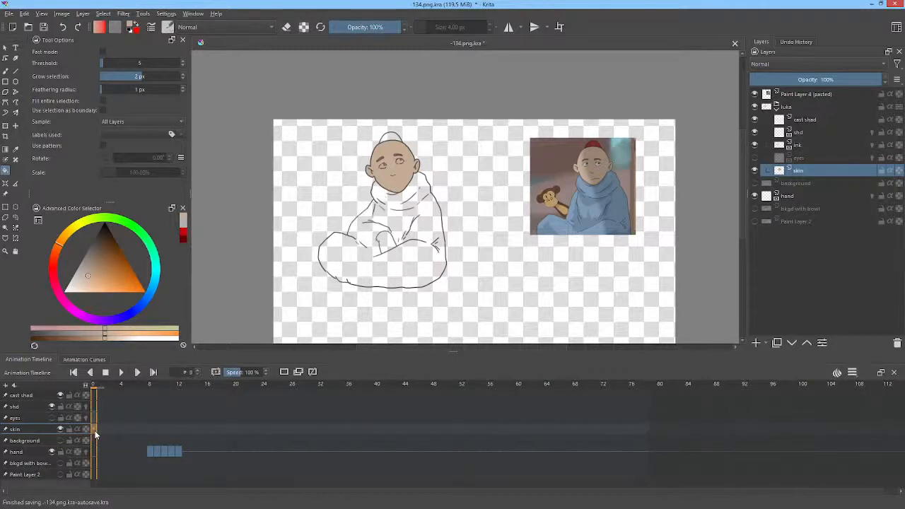
key(F7)
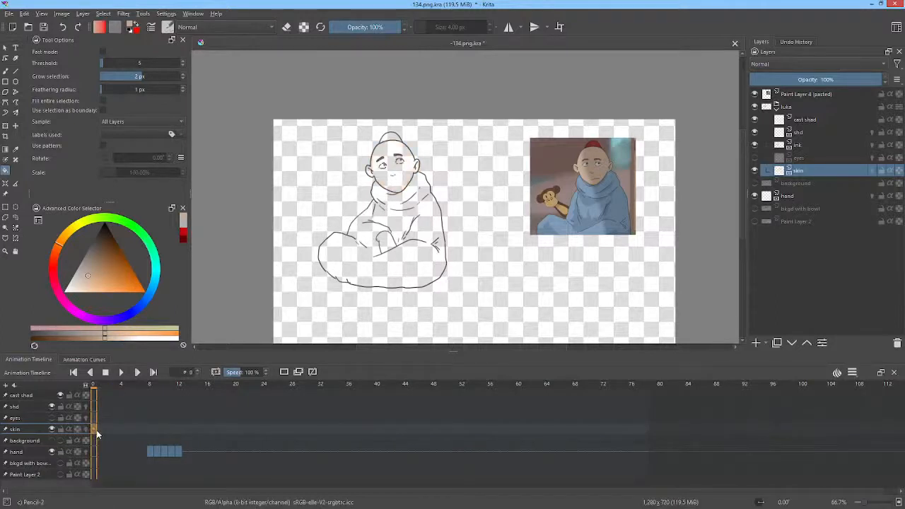
click(855, 373)
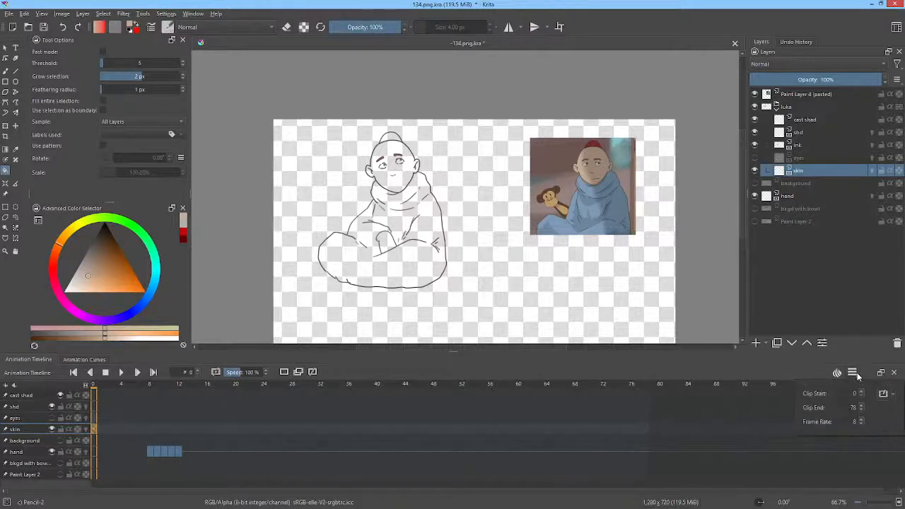
click(893, 395)
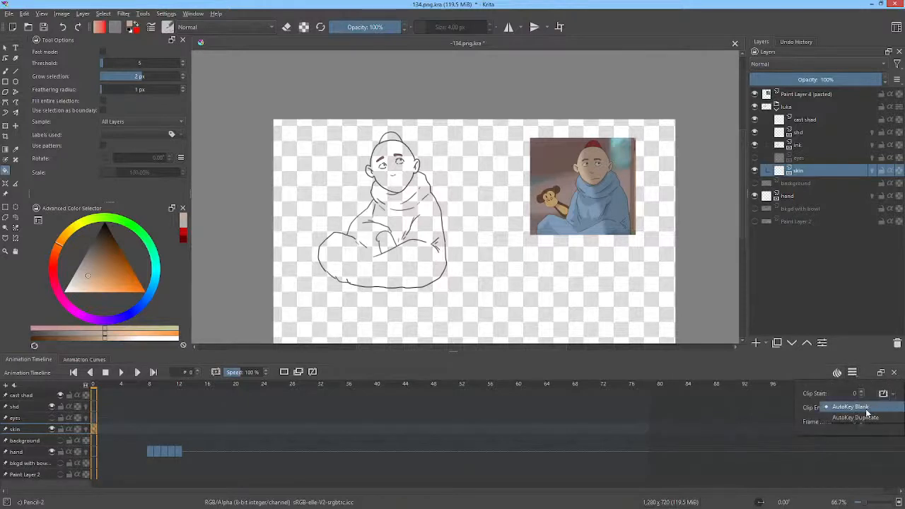
click(845, 421)
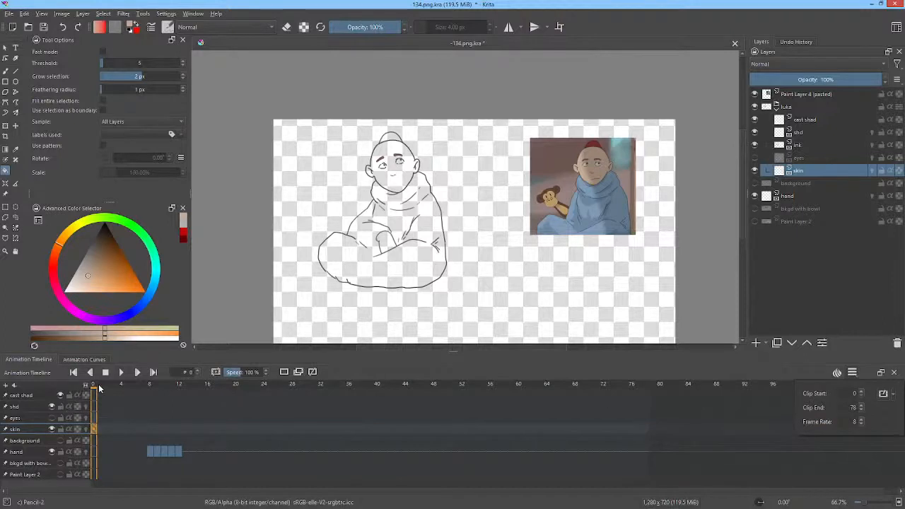
Step: Fill the line-art monk's face and ears with the sampled skin tone on the skin layer's frame 0
drag(99, 388, 144, 390)
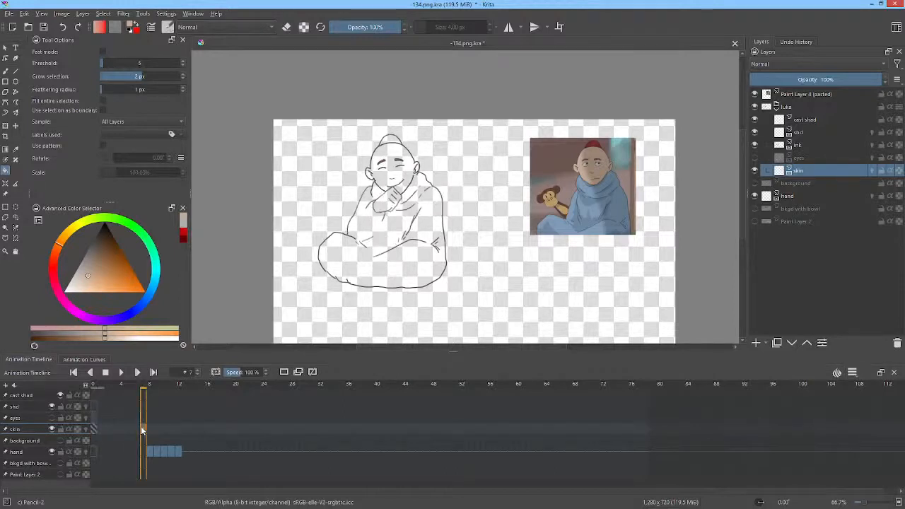
click(96, 428)
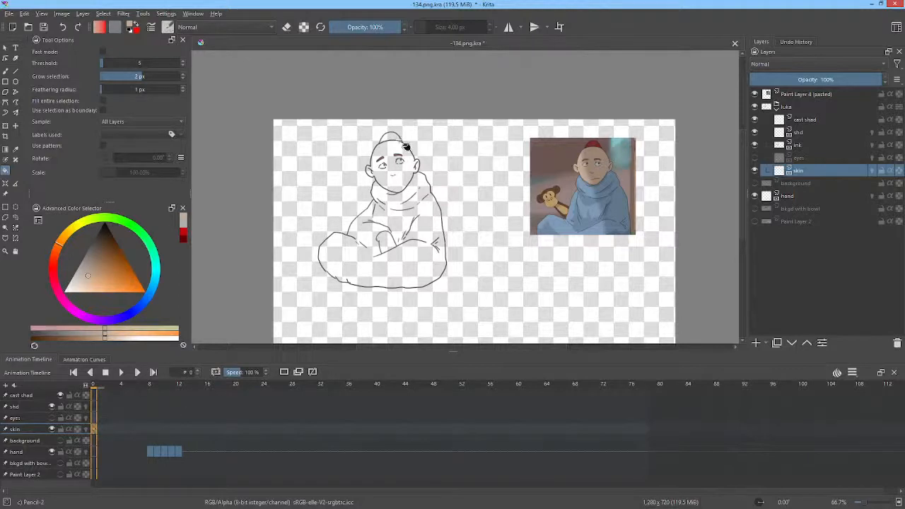
click(403, 175)
scroll(410, 170, up, 3)
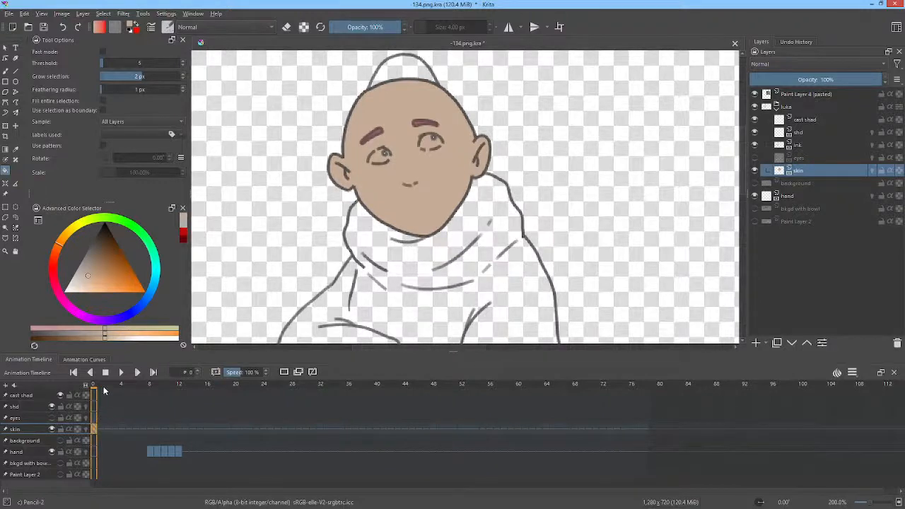
Step: Go to frame 4 on the skin layer and set the auto-keyframe mode to AutoKey Blank
drag(99, 388, 121, 391)
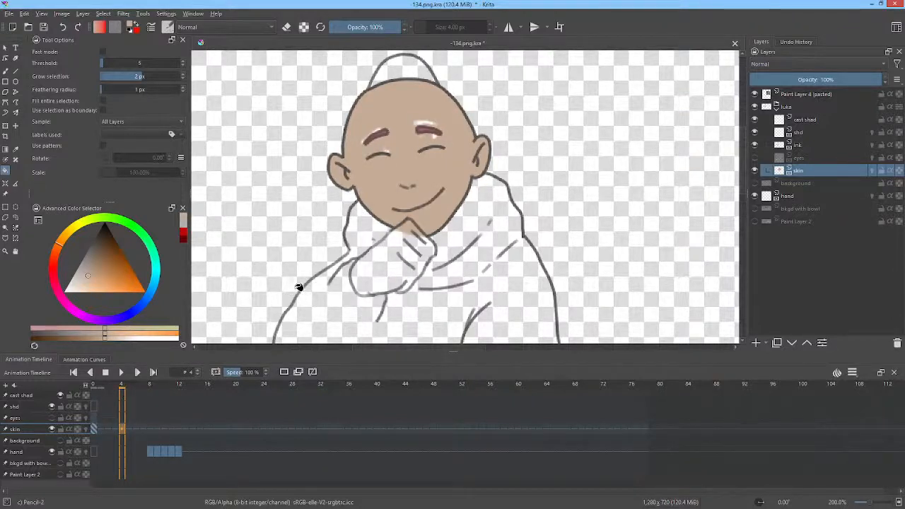
click(853, 372)
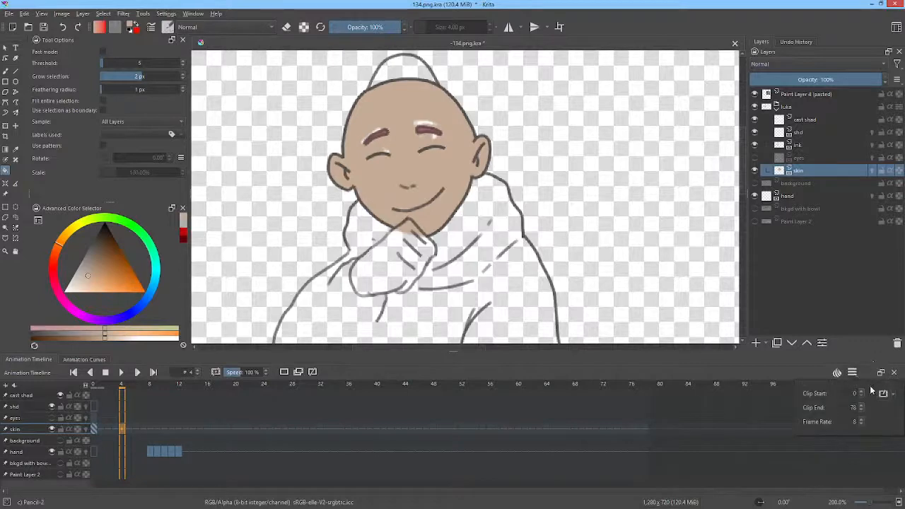
click(894, 395)
click(877, 407)
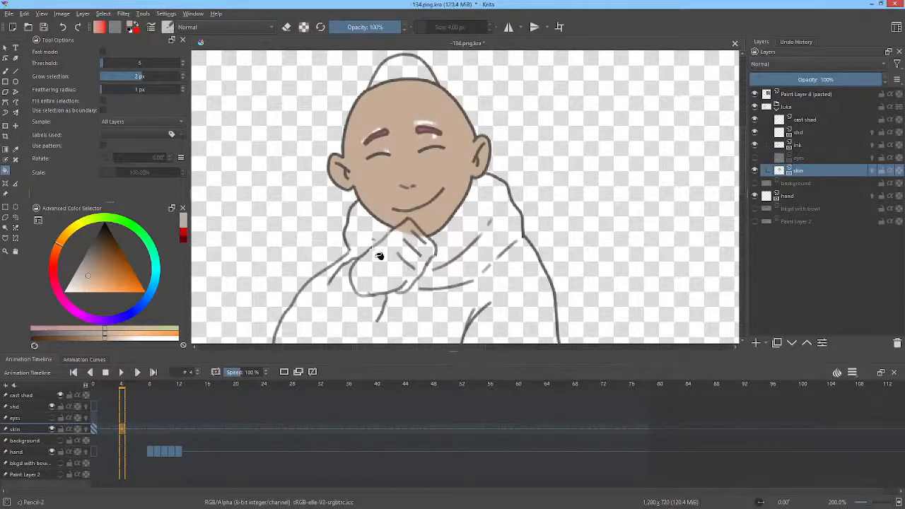
Step: Paint a test brush stroke on the cheek at frame 4 of the skin layer and remove the resulting keyframe
key(b)
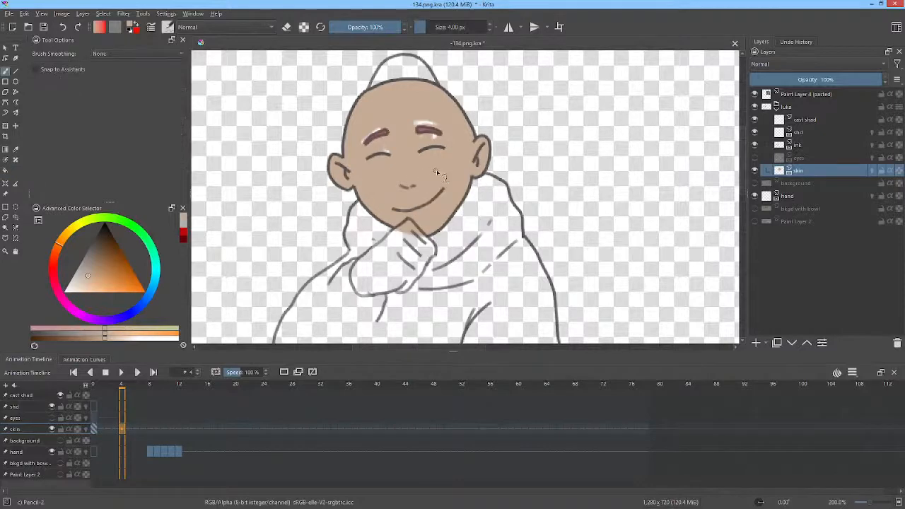
mouse_move(423, 186)
mouse_down()
mouse_move(442, 167)
mouse_move(456, 178)
mouse_up()
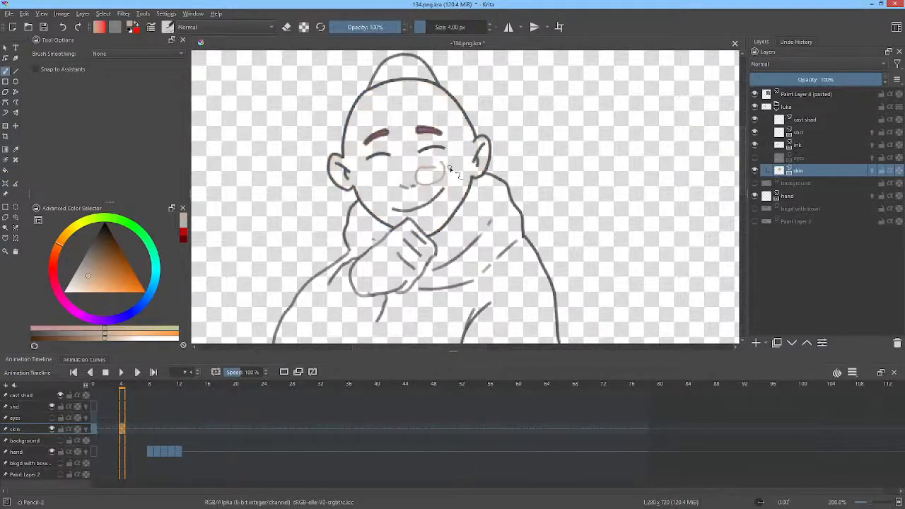
click(94, 427)
click(122, 428)
key(Delete)
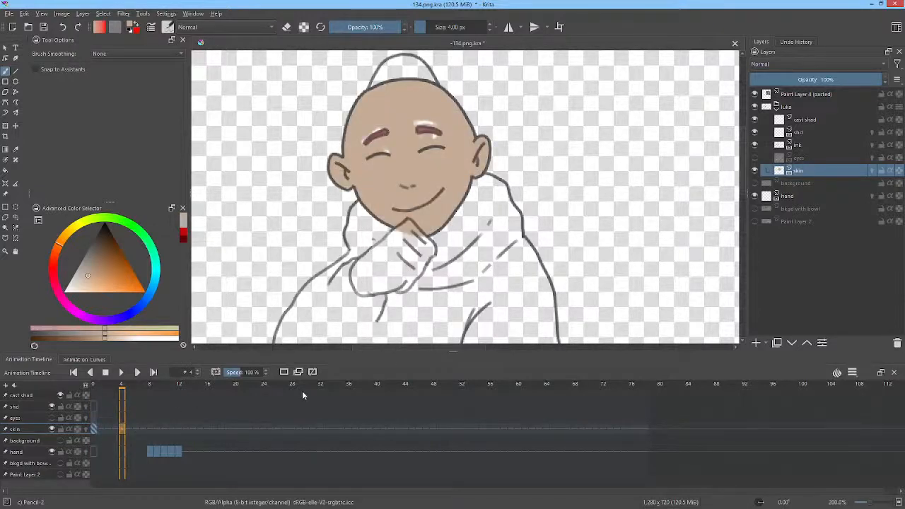
Step: Set the animation's auto-keyframe mode to AutoKey Duplicate
click(852, 372)
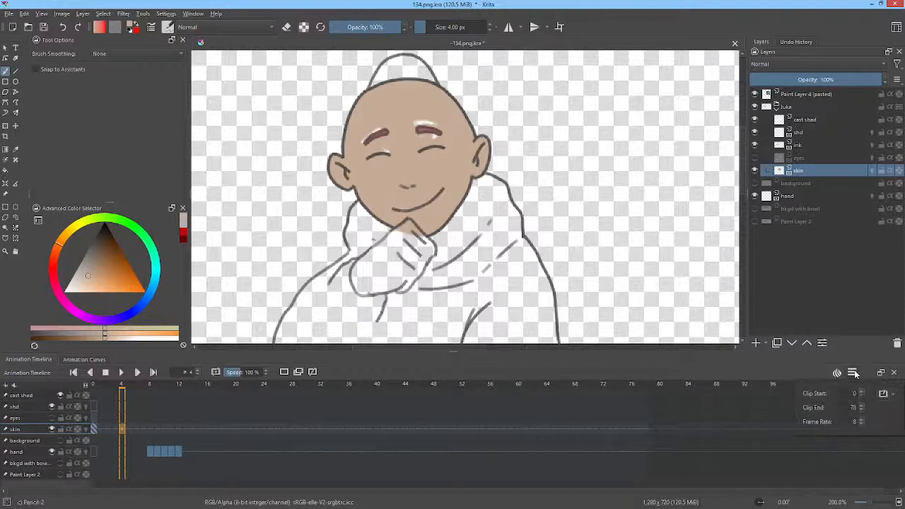
click(893, 395)
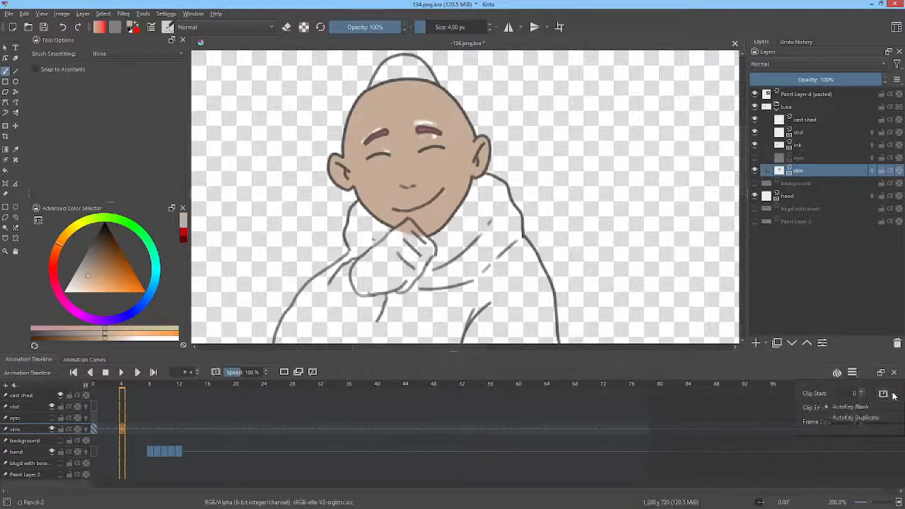
click(862, 419)
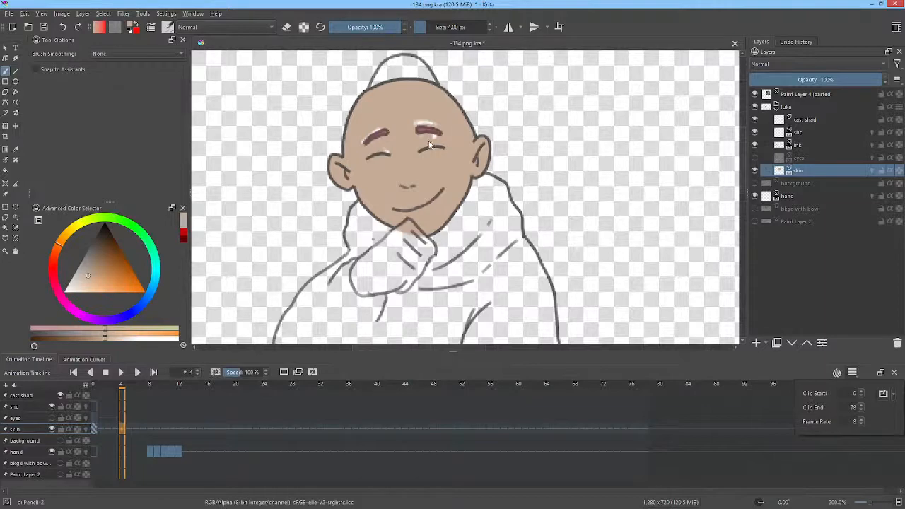
Step: Go to frame 0 of the skin layer and fill the hand in the monk's lap with the skin tone
click(94, 429)
scroll(424, 187, down, 1)
drag(444, 184, 449, 136)
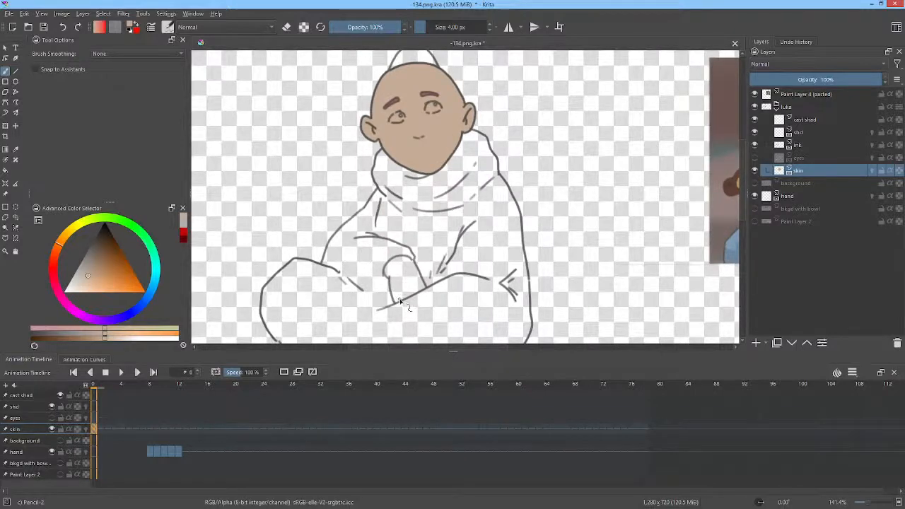
key(f)
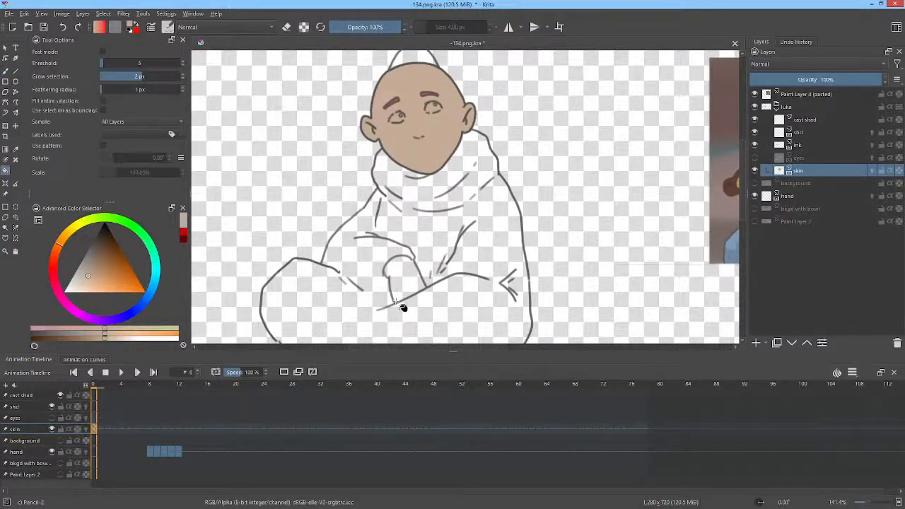
click(400, 281)
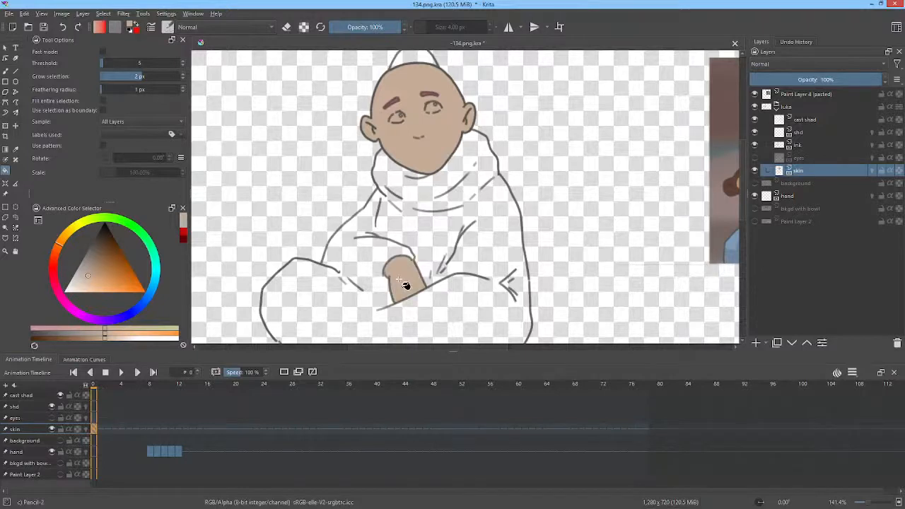
Step: Go to frame 2 of the skin layer, clear the held colour, and fill the face and raised hand with the skin tone
key(period)
key(period)
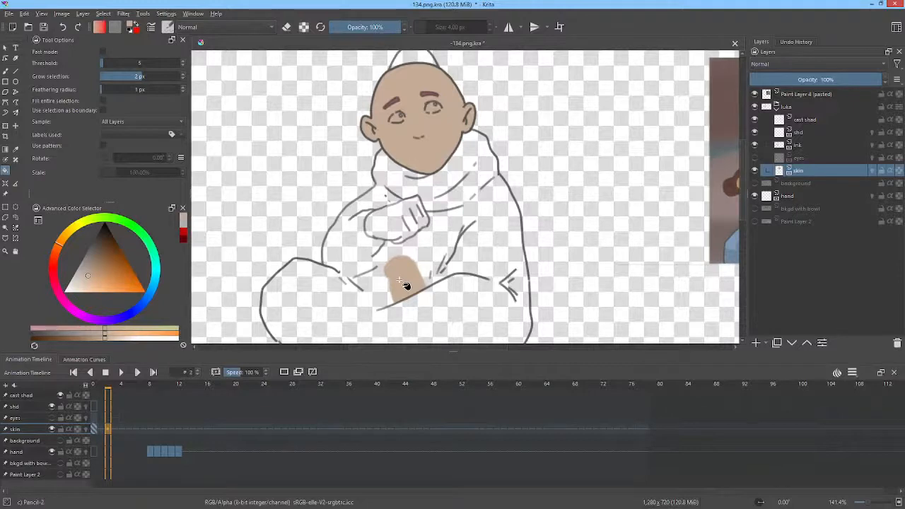
key(ctrl+z)
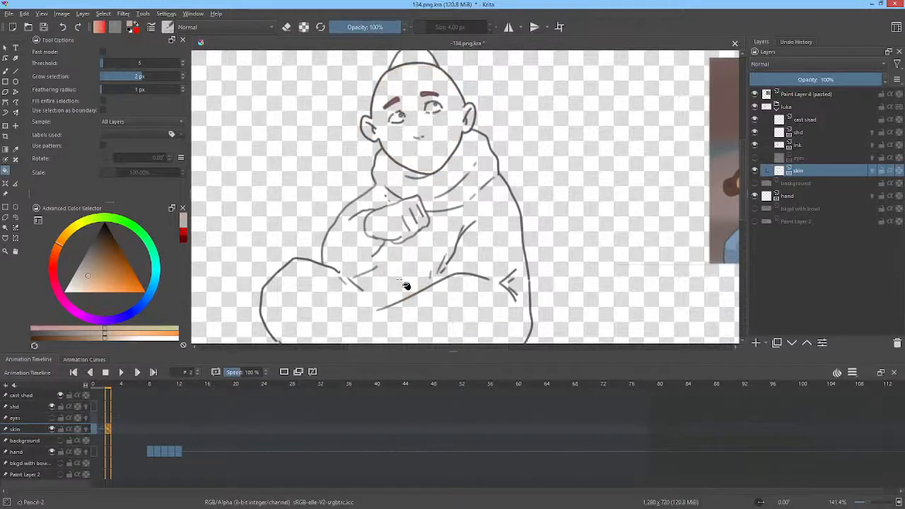
click(393, 217)
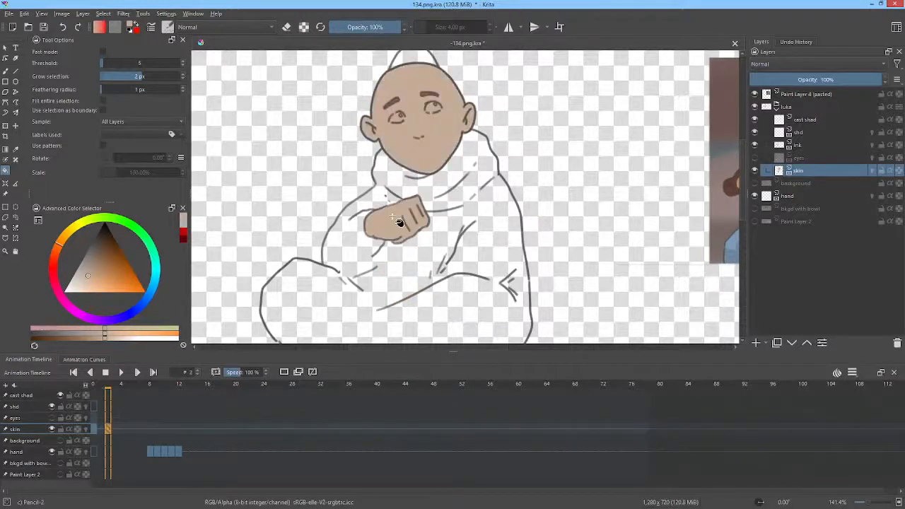
Step: On frame 3 of the skin layer, erase the misaligned hand colour with a freehand shape and fill the hand with the skin tone
key(Right)
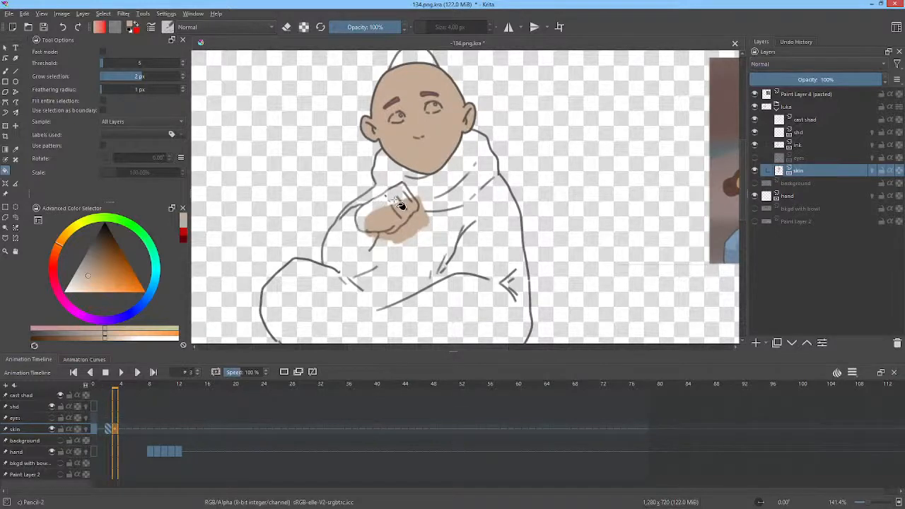
key(p)
key(e)
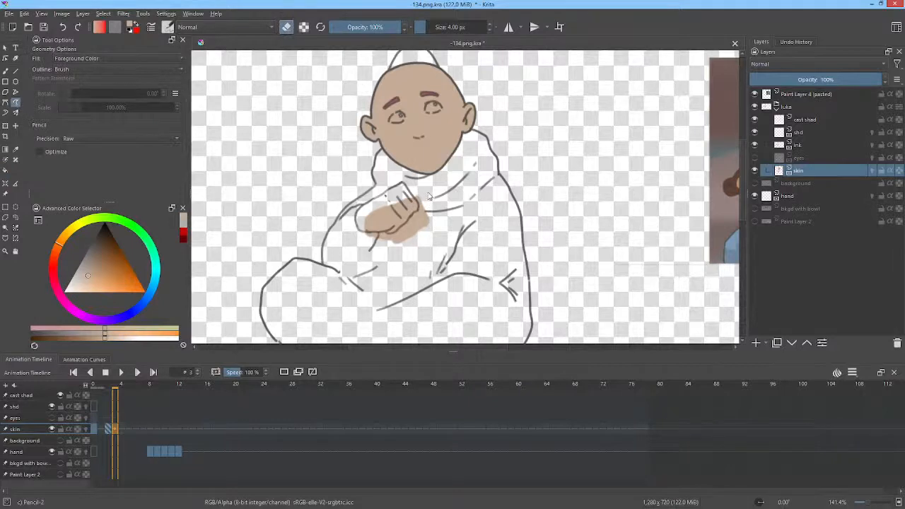
mouse_move(428, 191)
mouse_down()
mouse_move(371, 198)
mouse_move(354, 219)
mouse_move(364, 244)
mouse_move(423, 248)
mouse_move(441, 236)
mouse_move(433, 194)
mouse_up()
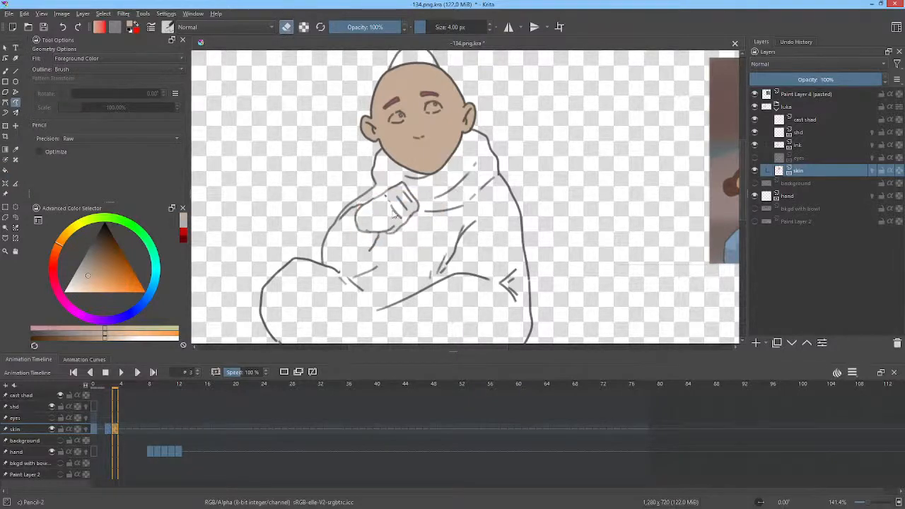
key(f)
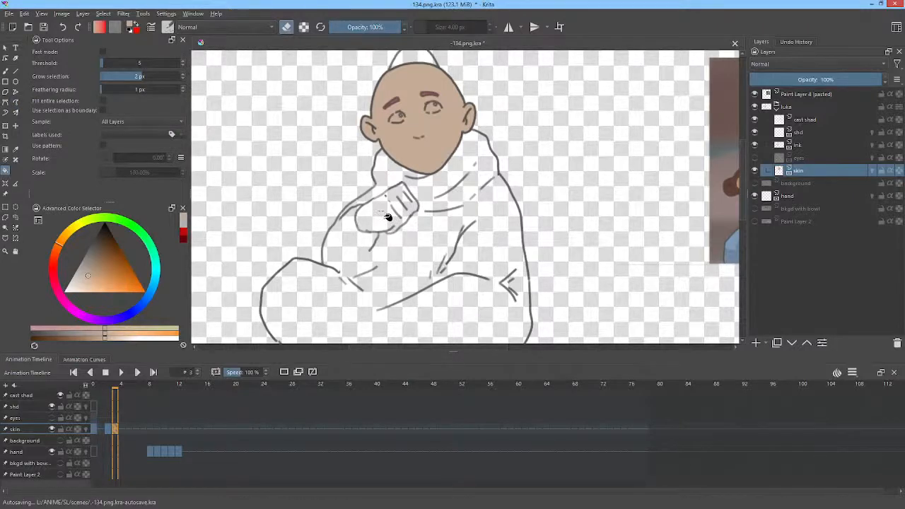
click(388, 216)
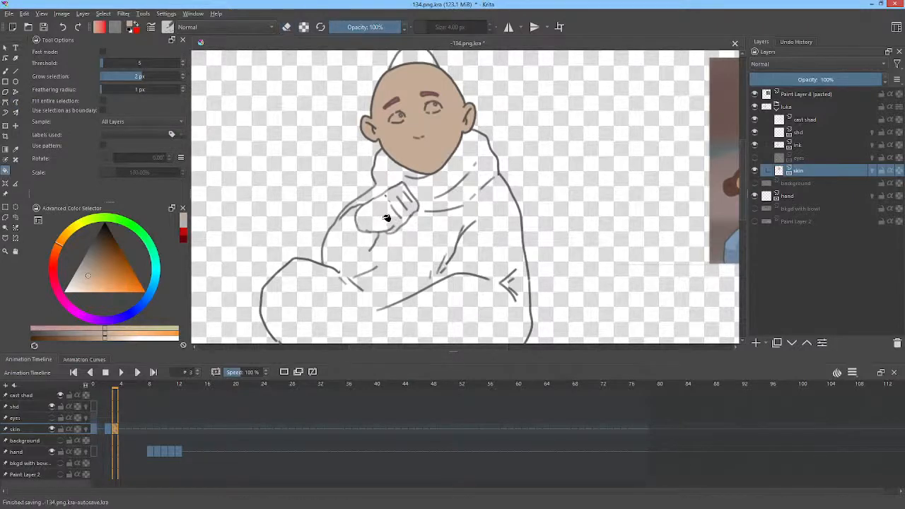
Step: Check frames 2 and 3, then clear the skin layer at frame 4 and fill the face and hand with the skin tone
click(108, 429)
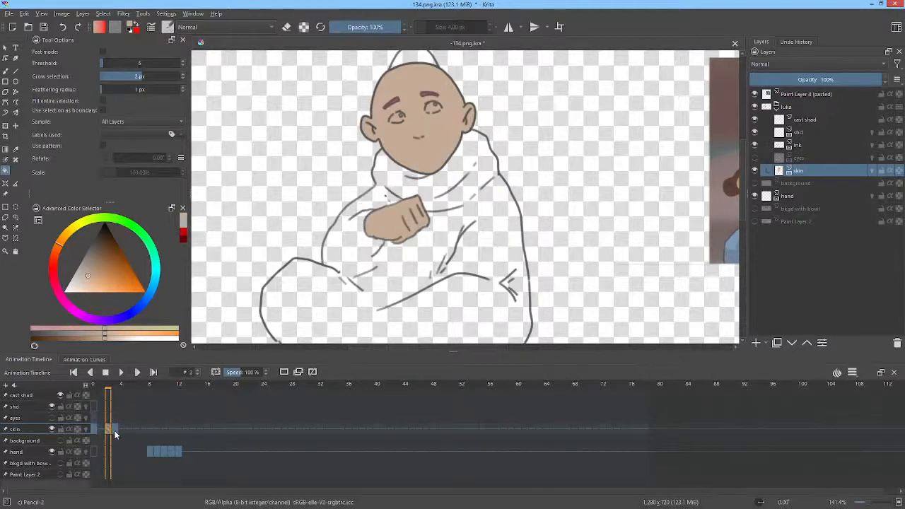
click(115, 430)
key(Right)
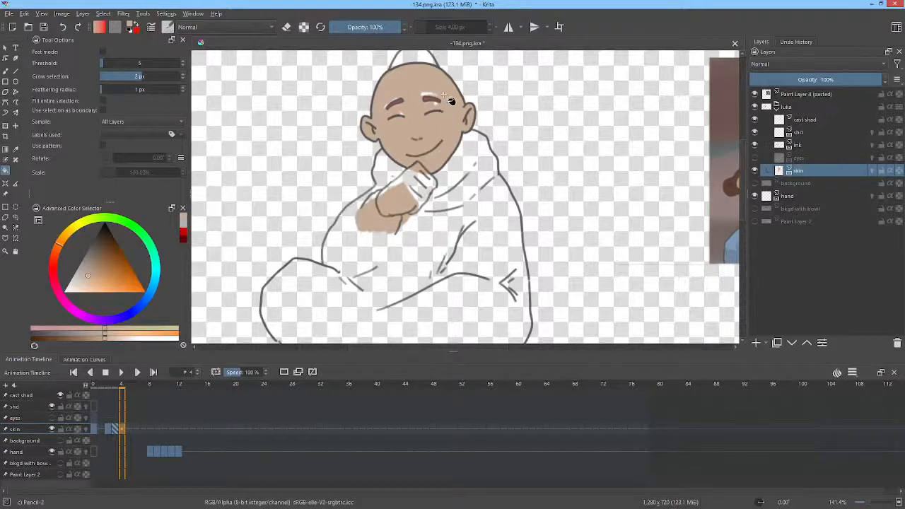
key(Delete)
click(442, 131)
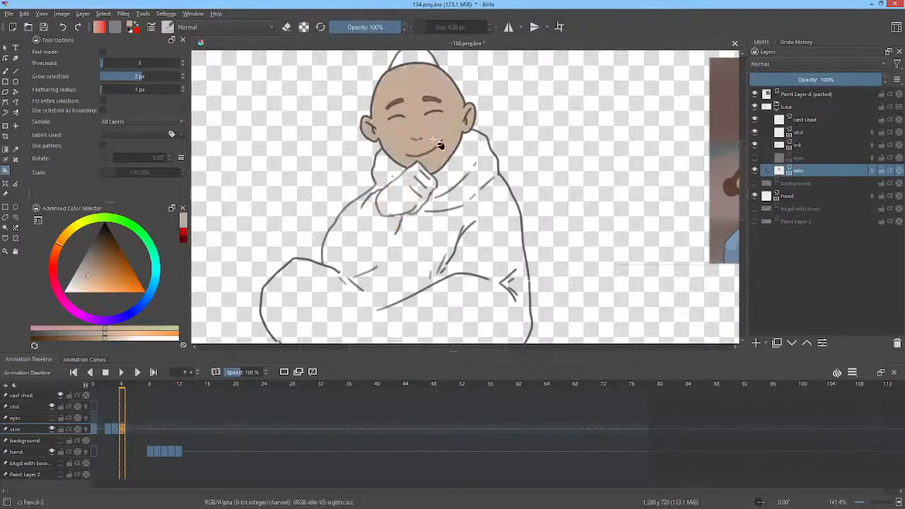
click(415, 200)
Step: Clear the skin layer at frame 5, fill the hand with the skin tone, and undo the fill that spills into the robe
key(Right)
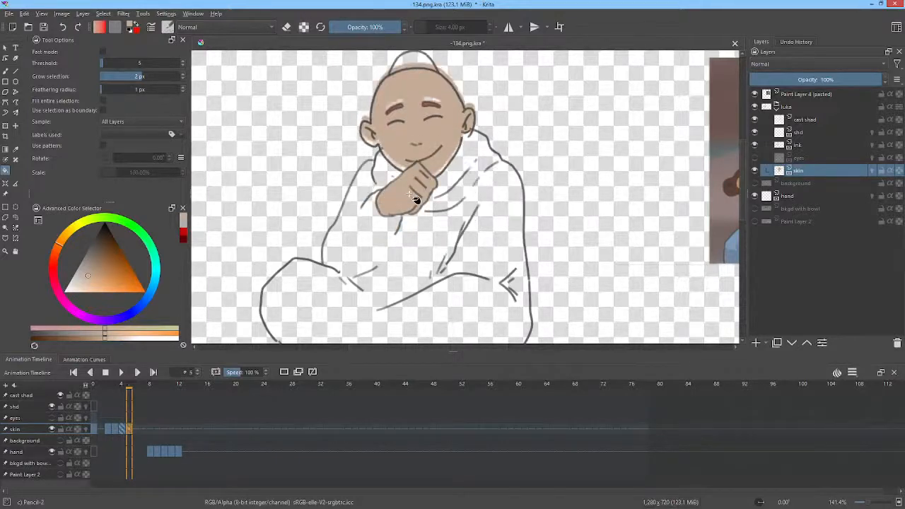
key(Delete)
click(410, 195)
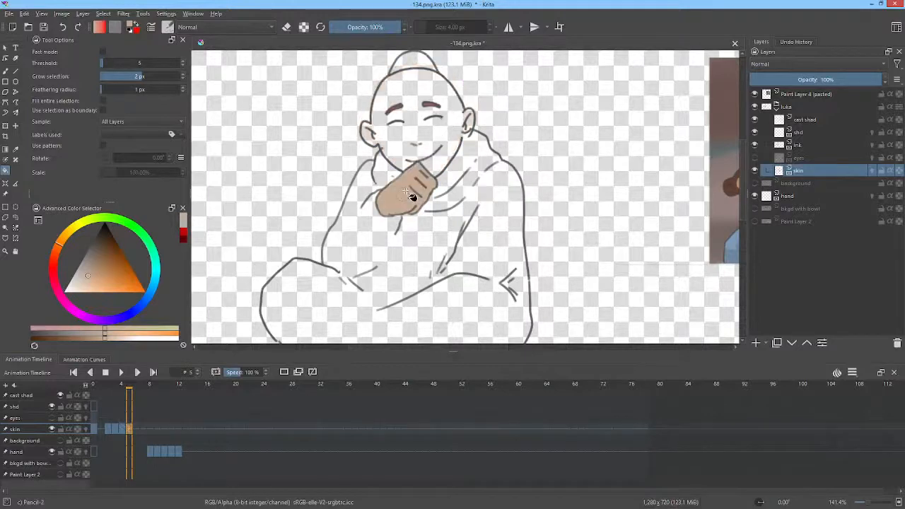
click(438, 136)
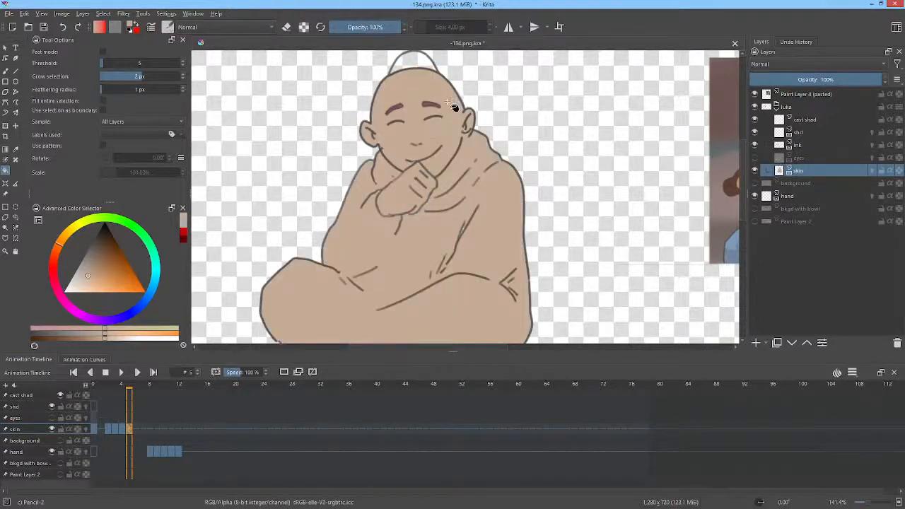
key(ctrl+z)
Step: Close the outline gap below the ear with the brush on frame 5 and fill the face with the skin tone
scroll(476, 147, up, 2)
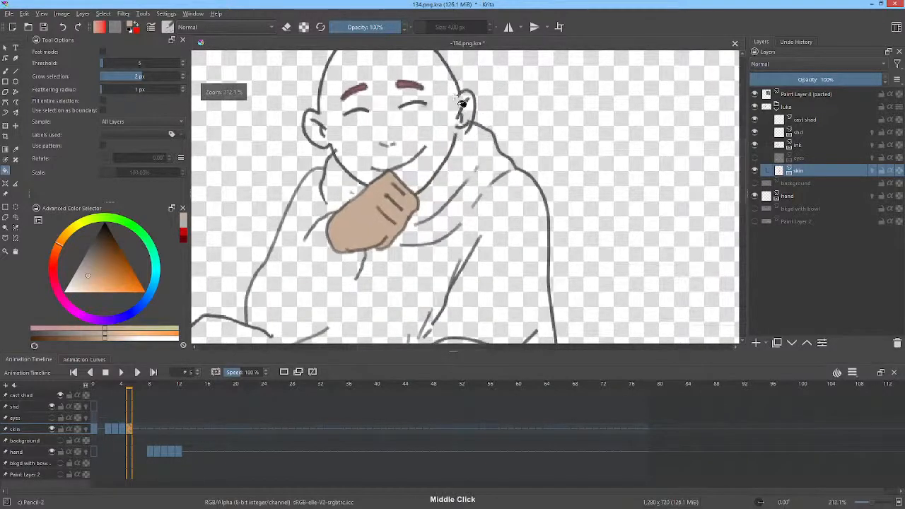
key(b)
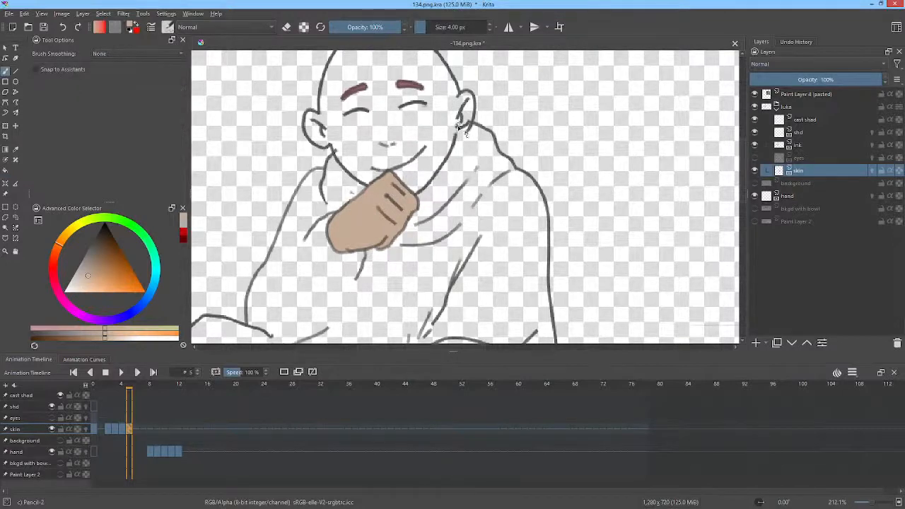
key(f)
click(439, 111)
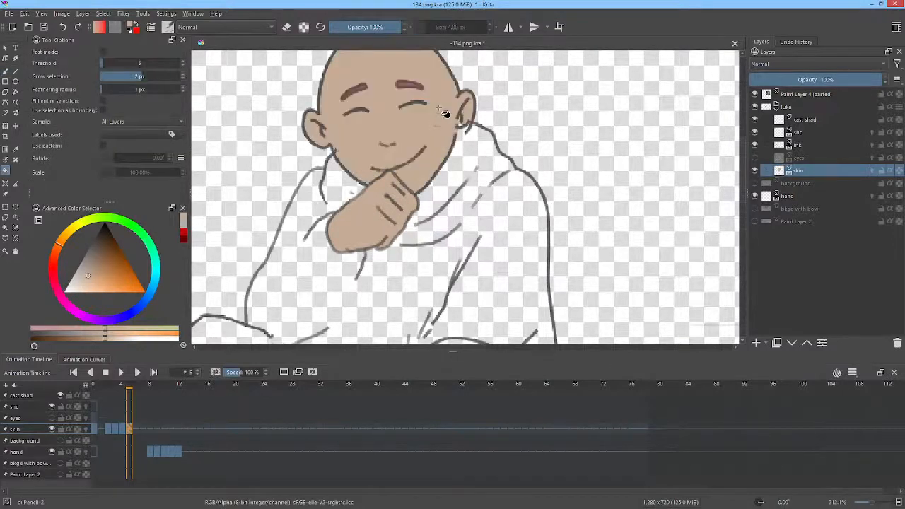
Step: Go to frame 6 of the skin layer, clear the held colour, and fill the face and hand with the skin tone
key(b)
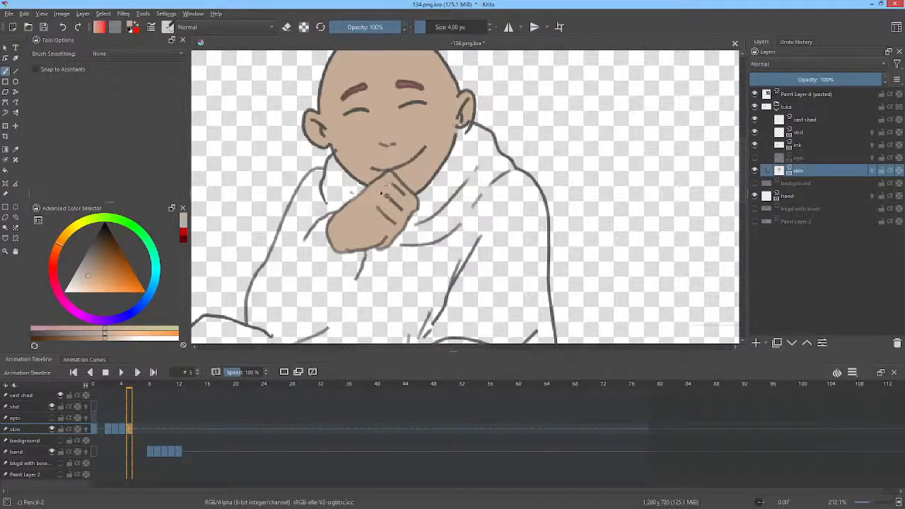
key(Right)
middle_click(445, 122)
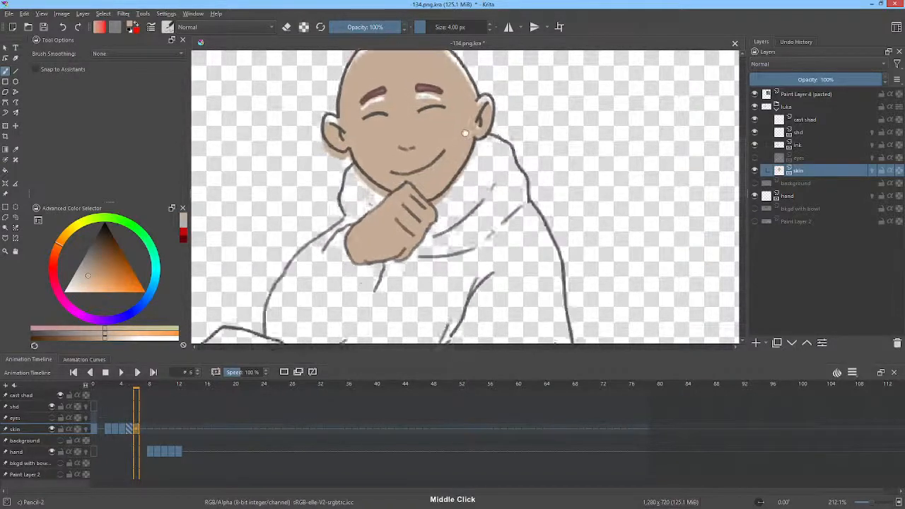
key(f)
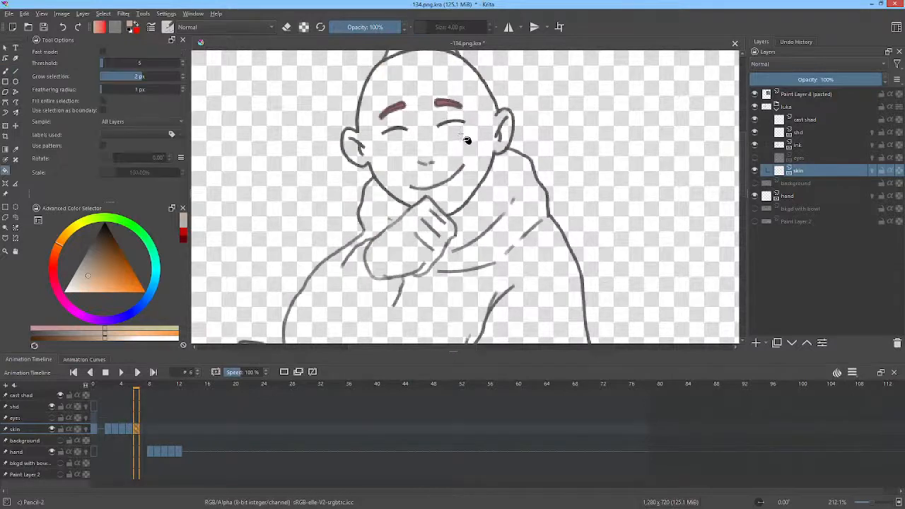
click(466, 142)
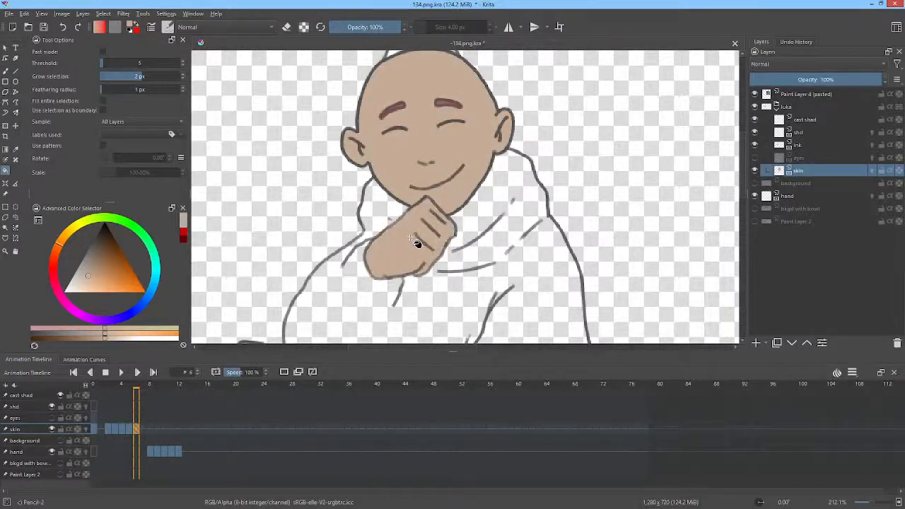
Step: Go to frame 7 of the skin layer, clear the held colour, and fill the hand with the skin tone
key(Right)
click(461, 160)
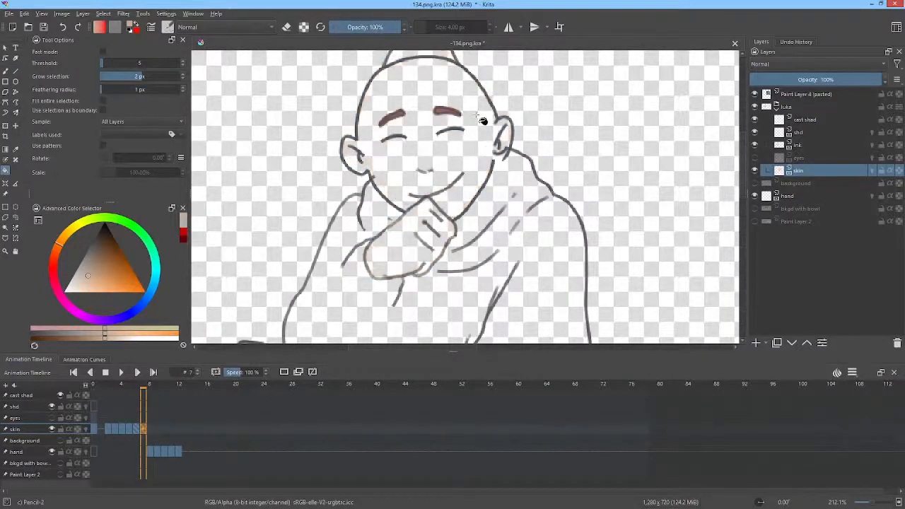
click(412, 243)
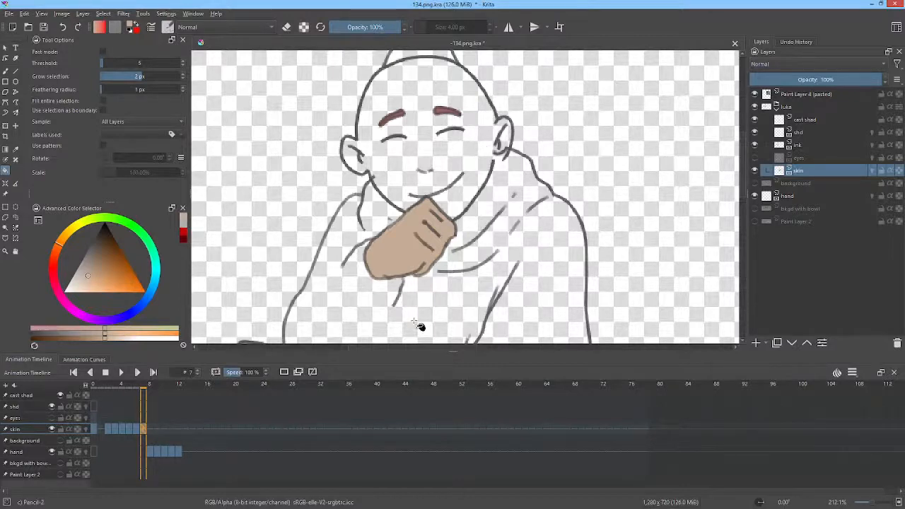
Step: Check the skin fills up to frame 7 and remove the skin layer's keyframes at frames 6 and 7
drag(101, 386, 145, 427)
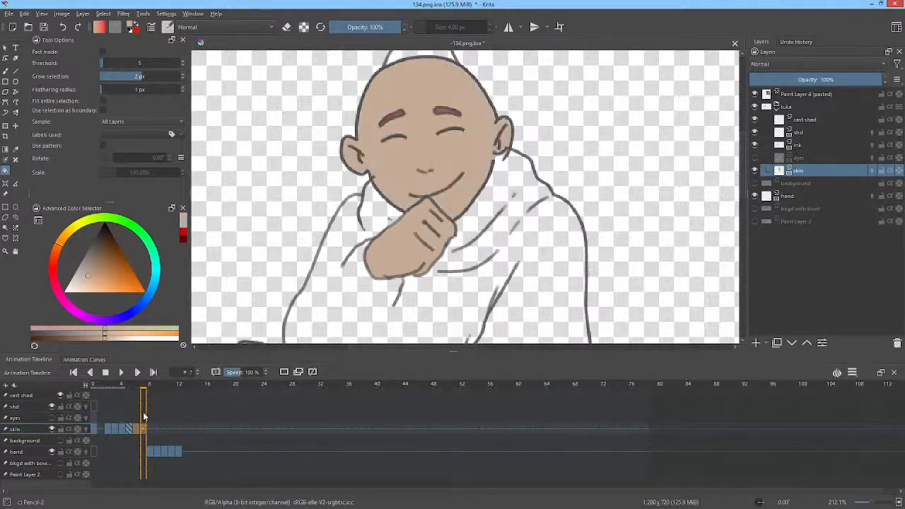
click(123, 429)
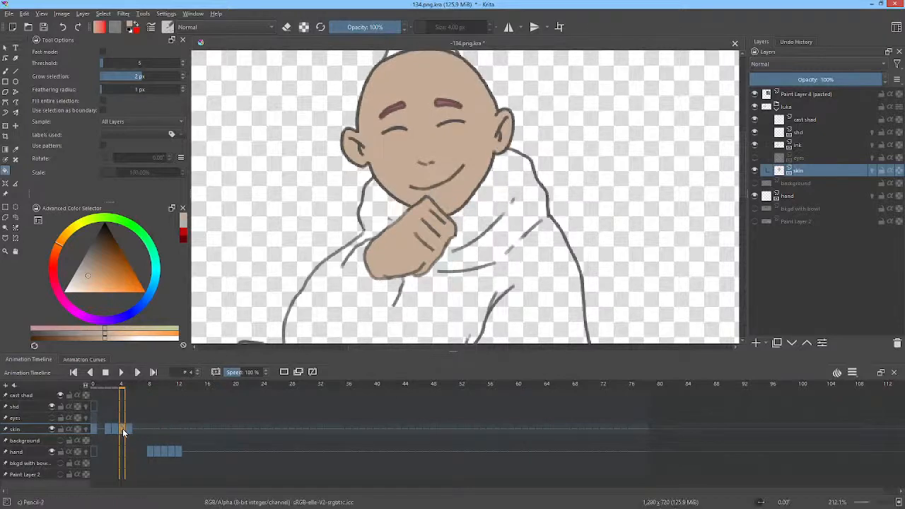
click(135, 429)
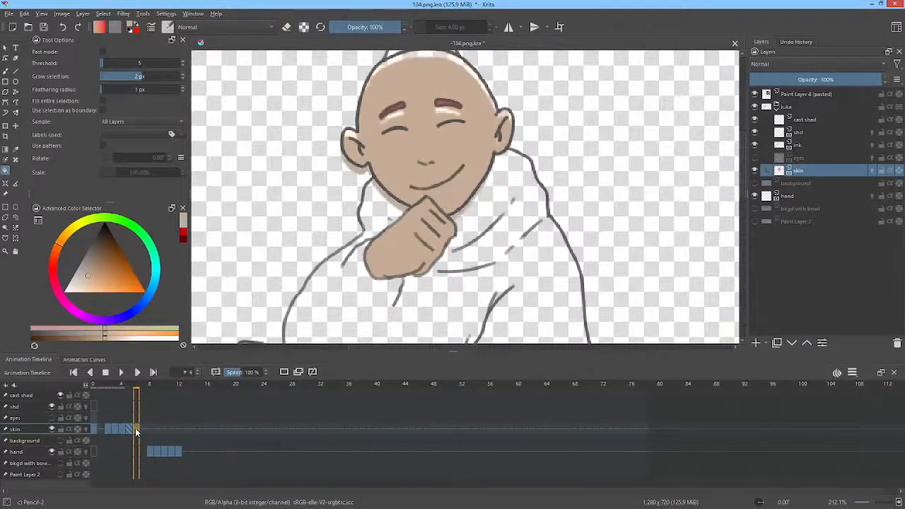
Step: Copy the skin layer's keyframes from frames 4 and 5 to frames 6 and 7 and check frame 7
click(123, 428)
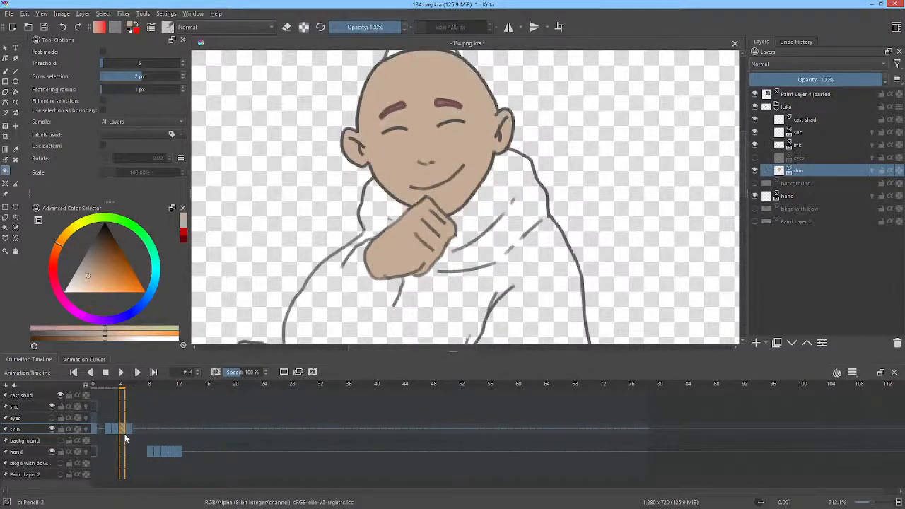
click(129, 429)
ctrl+click(123, 429)
drag(124, 429, 140, 430)
click(144, 430)
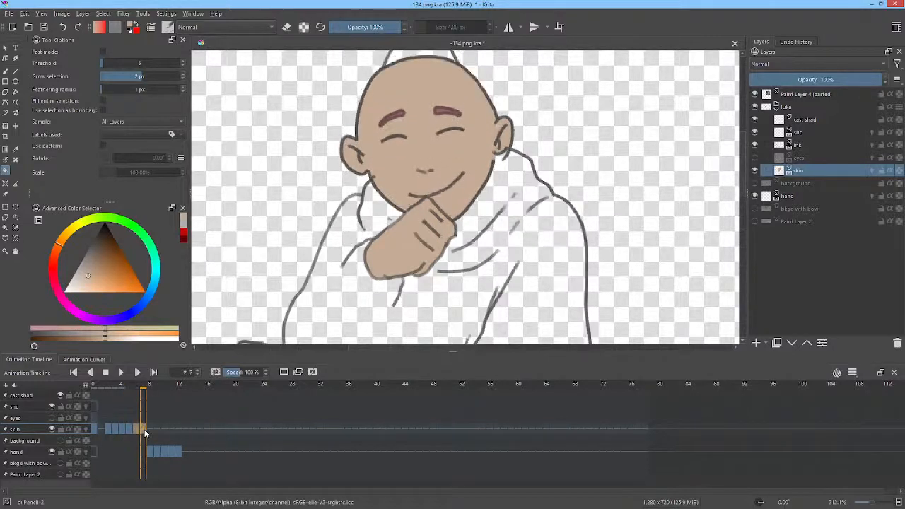
Step: Compare the poses at frames 8 and 9 and copy the skin keyframes from frames 6 and 7 onto them
click(157, 429)
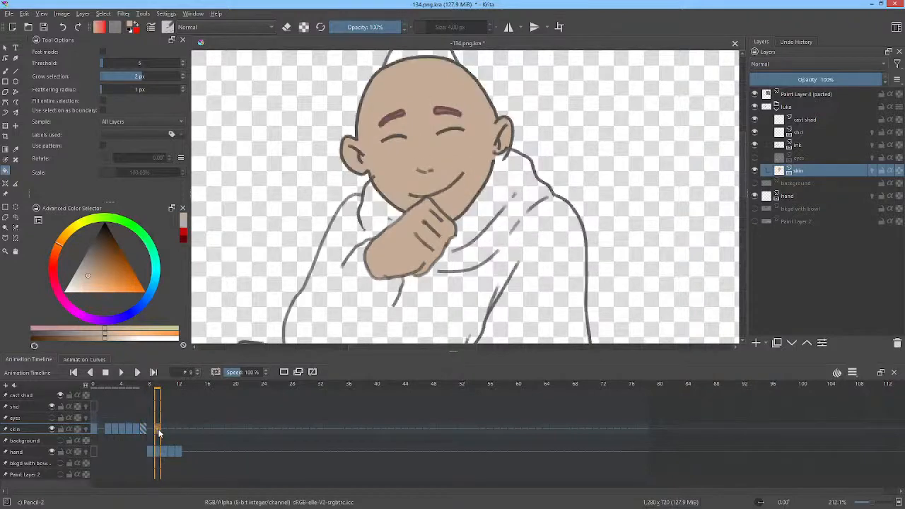
click(166, 390)
drag(166, 389, 150, 387)
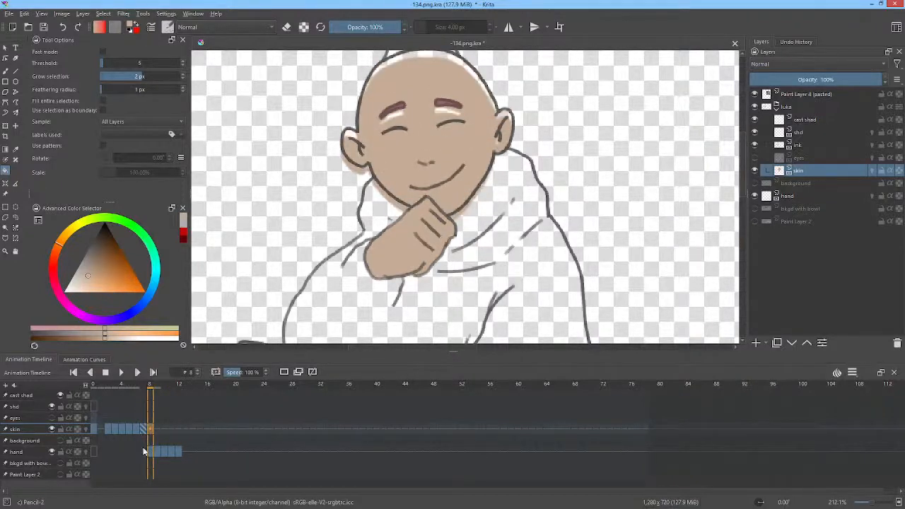
click(145, 431)
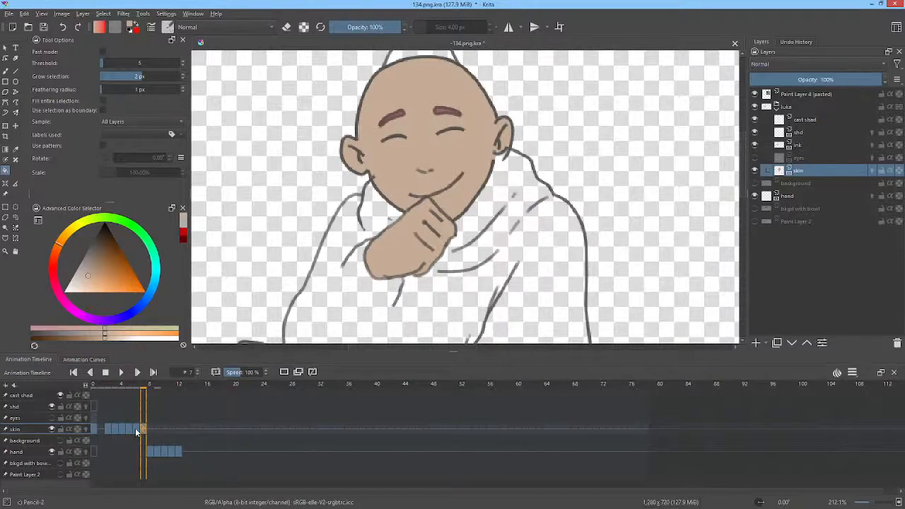
click(137, 430)
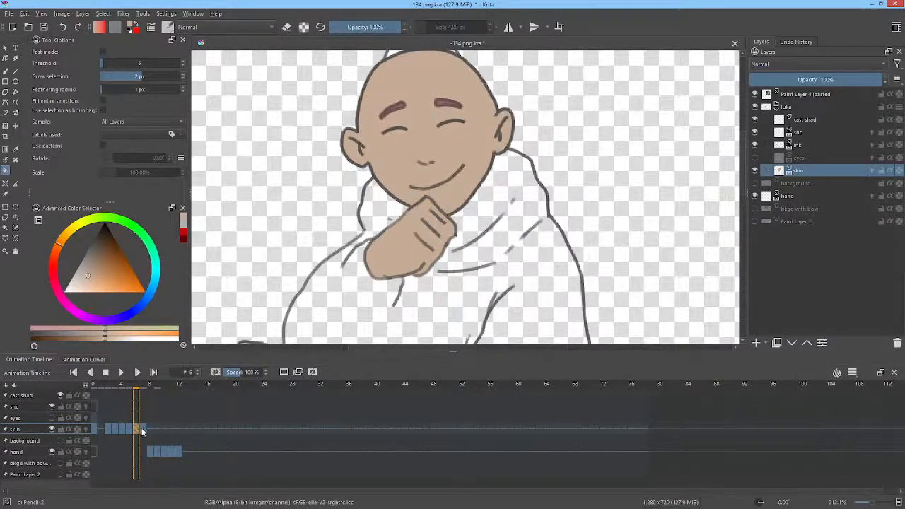
shift+click(142, 429)
mouse_move(136, 429)
mouse_down()
mouse_move(146, 423)
mouse_move(151, 430)
mouse_up()
ctrl+click(137, 431)
Step: Play back the coloured animation, show the eyes layer, and play it again with the eyes on, stopping at frame 18
shift+click(94, 430)
key(space)
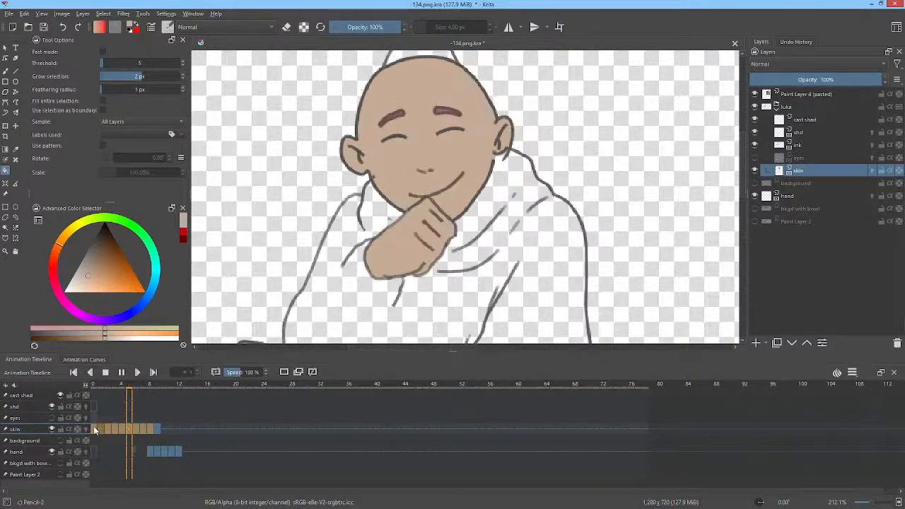
key(space)
click(754, 159)
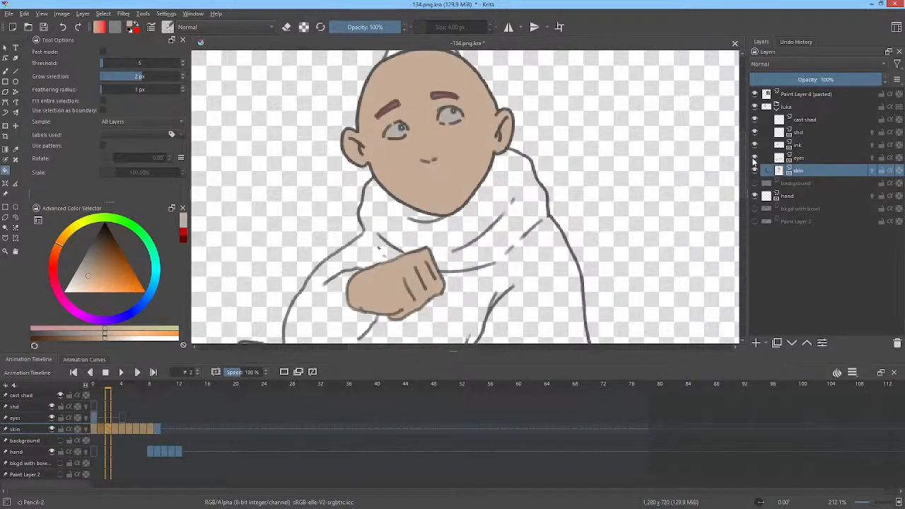
click(92, 427)
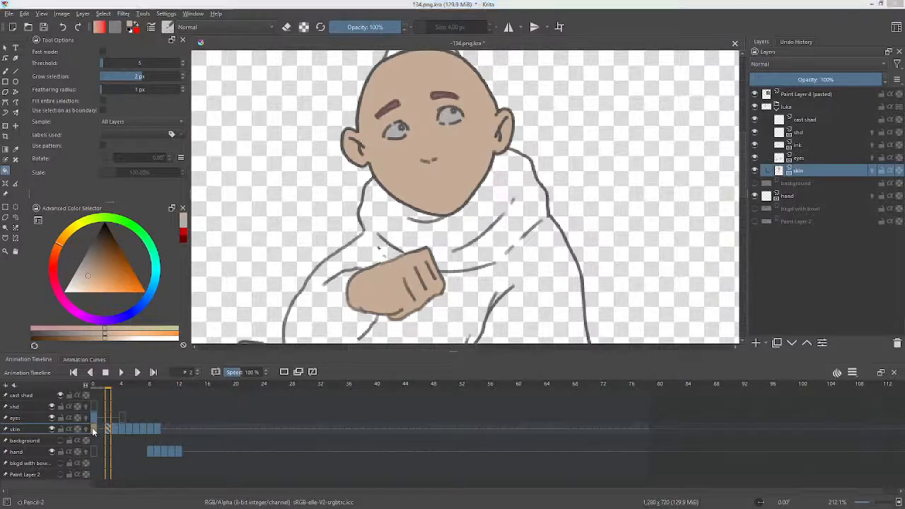
key(space)
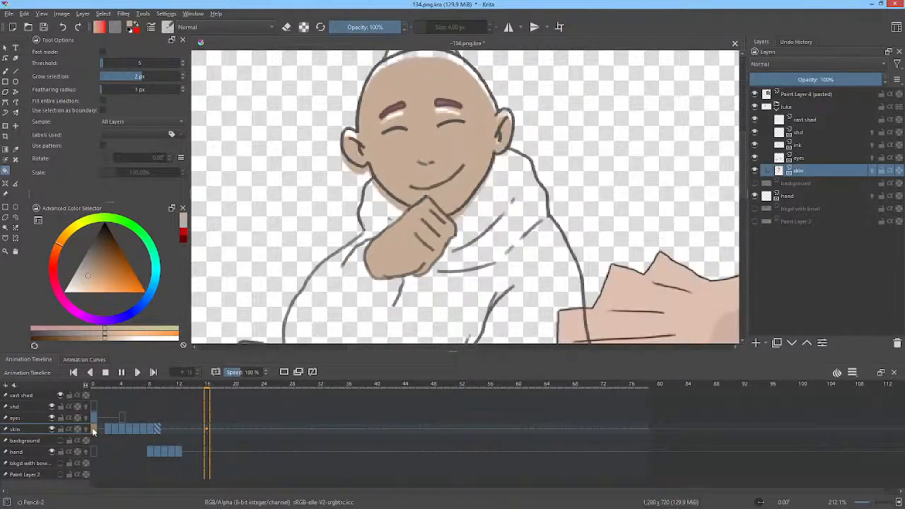
key(space)
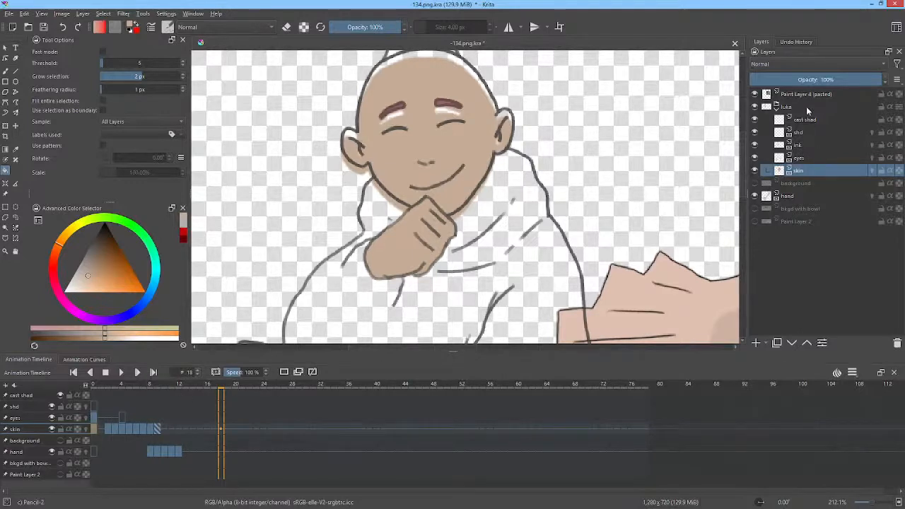
Step: Select the keyframes from frame 10 through frame 18 on the ink layer
click(807, 147)
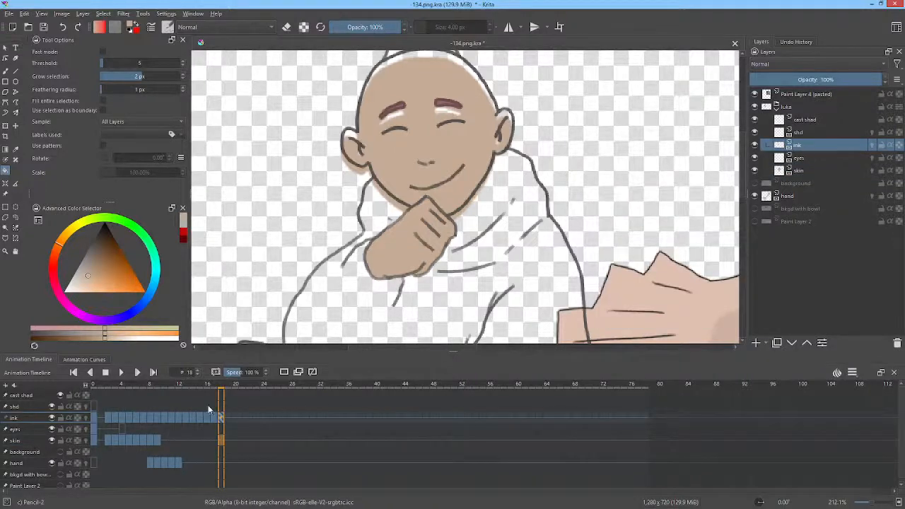
drag(108, 384, 165, 416)
shift+click(222, 417)
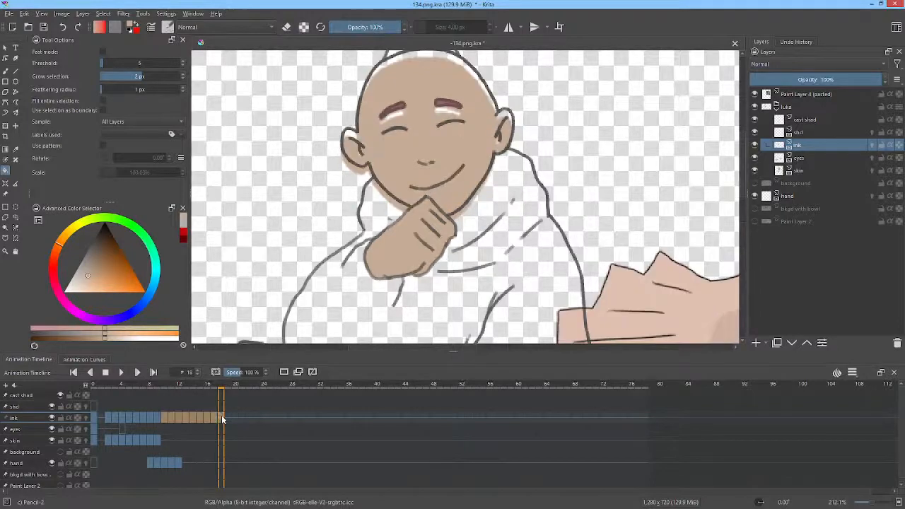
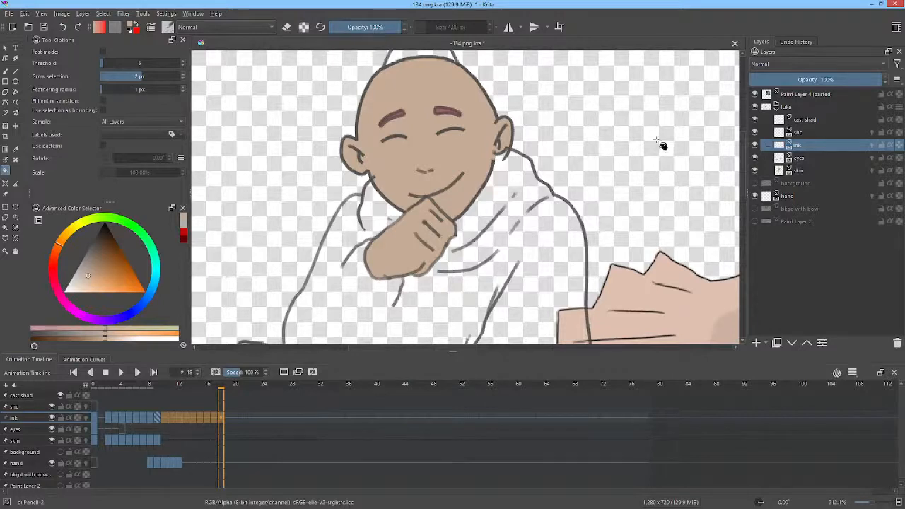
Step: Check the pasted reference layer by toggling its visibility, and hide the hand layer
drag(663, 146, 590, 167)
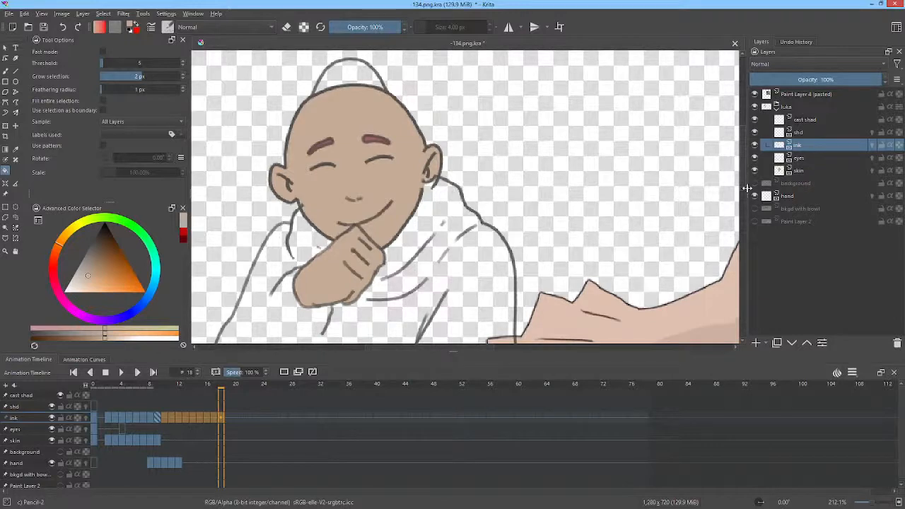
click(755, 94)
click(755, 95)
click(755, 196)
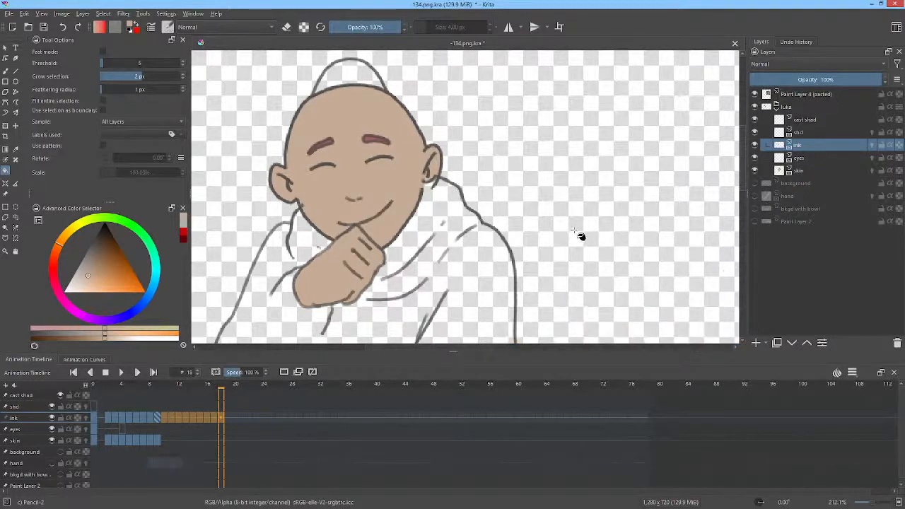
Step: Bring the pasted reference picture into view and sample the blue of its robe as the fill colour
drag(591, 228, 617, 189)
scroll(615, 212, down, 2)
drag(621, 220, 496, 234)
ctrl+click(669, 245)
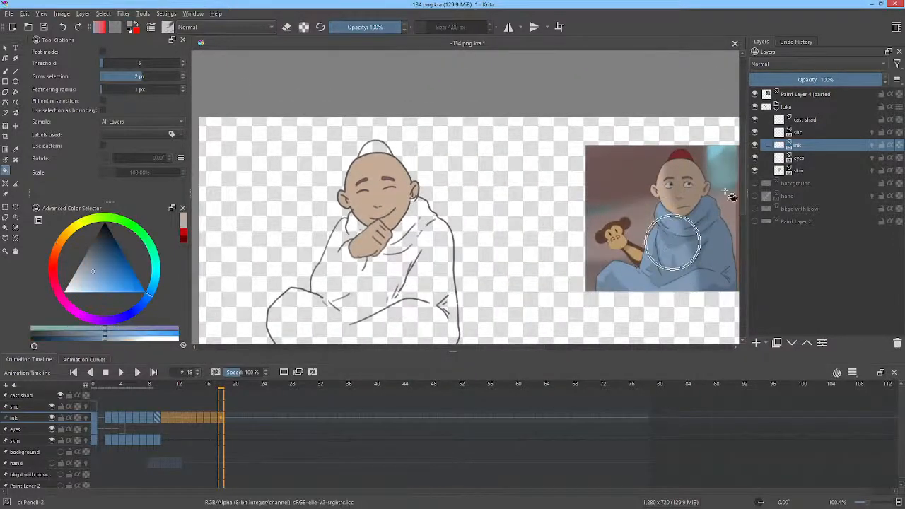
Step: Delete the eyes layer from the luka group
click(805, 171)
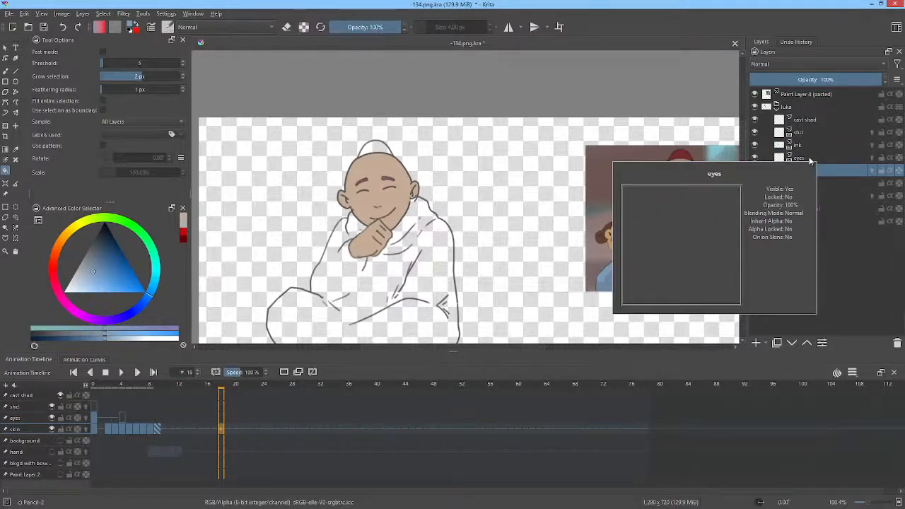
click(818, 156)
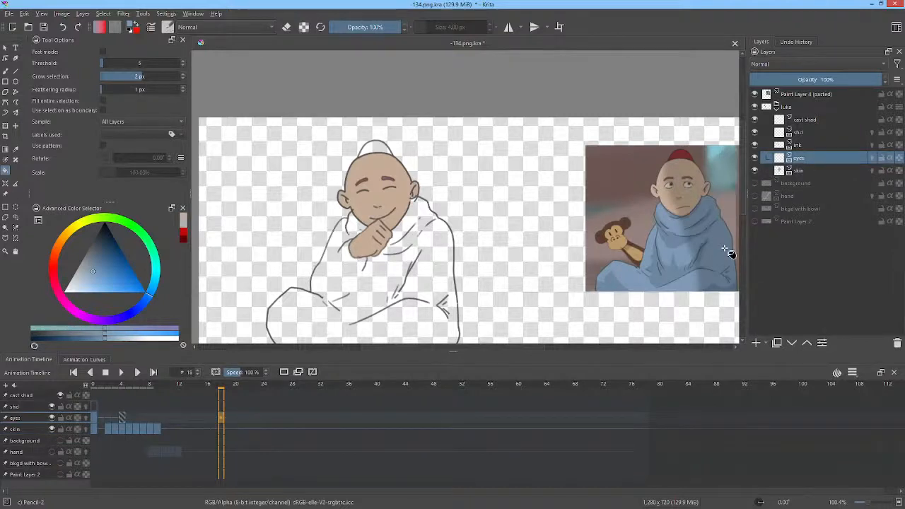
key(shift+Delete)
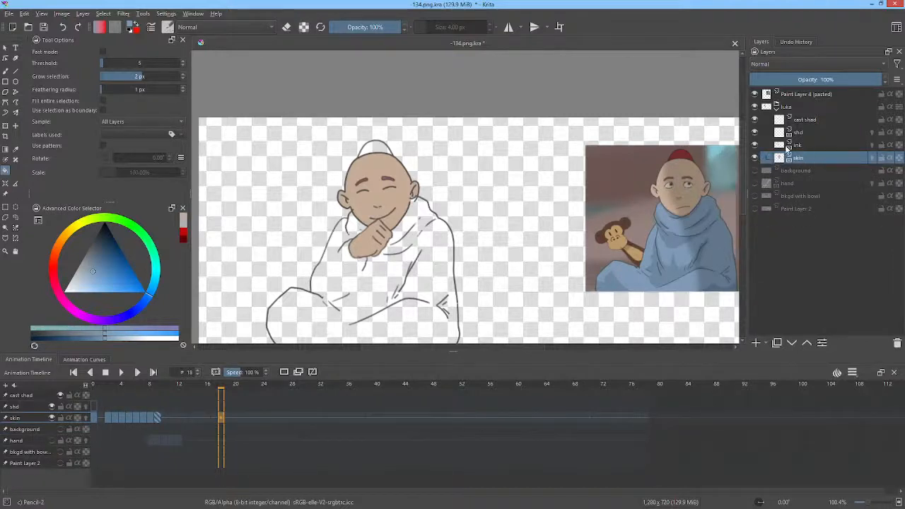
Step: Return the animation to frame 0 and rename the skin layer as paint
click(122, 385)
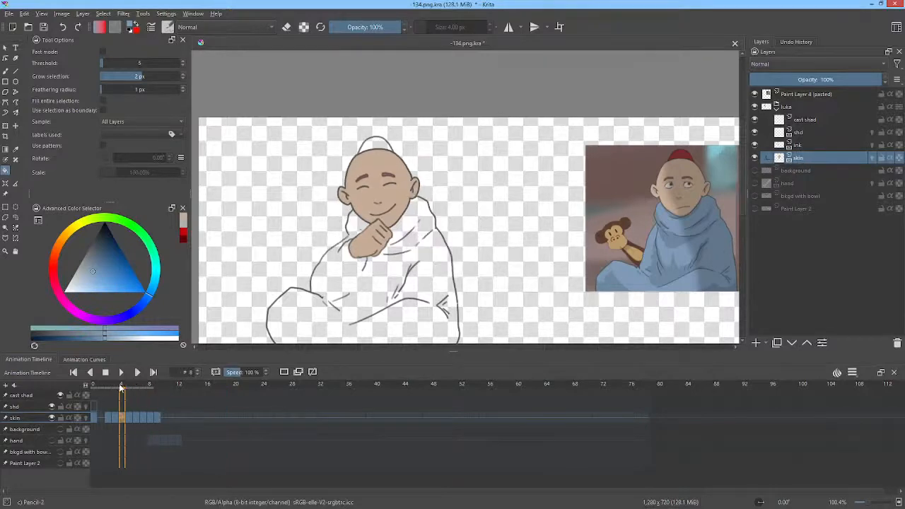
mouse_move(122, 387)
mouse_down()
mouse_move(96, 386)
mouse_move(142, 387)
mouse_move(97, 388)
mouse_up()
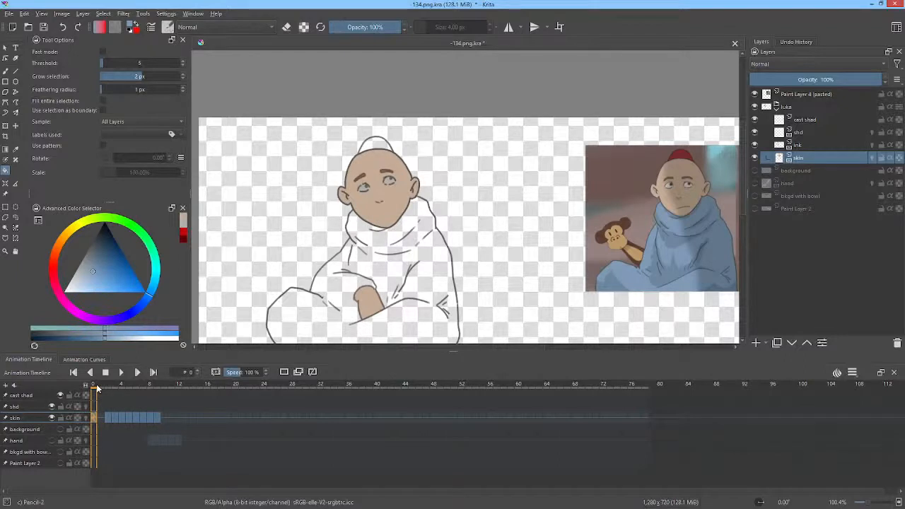
double_click(806, 161)
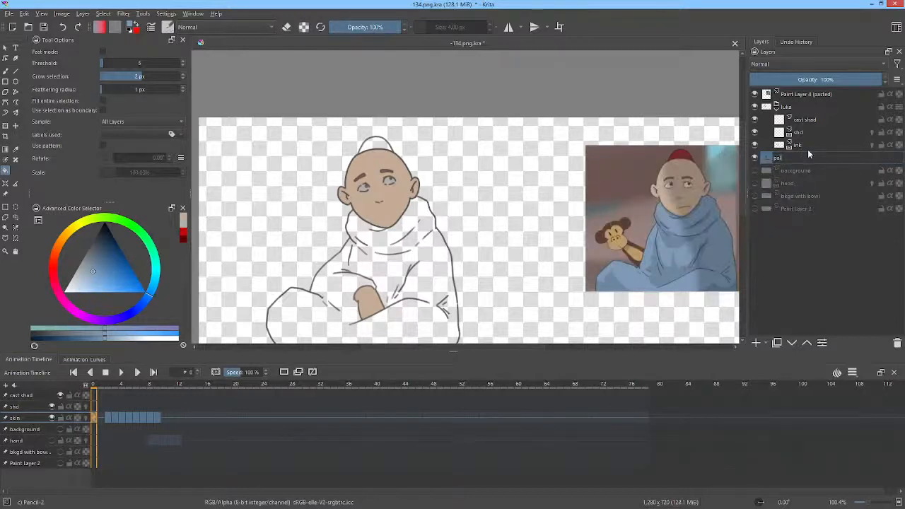
text(paint)
key(Return)
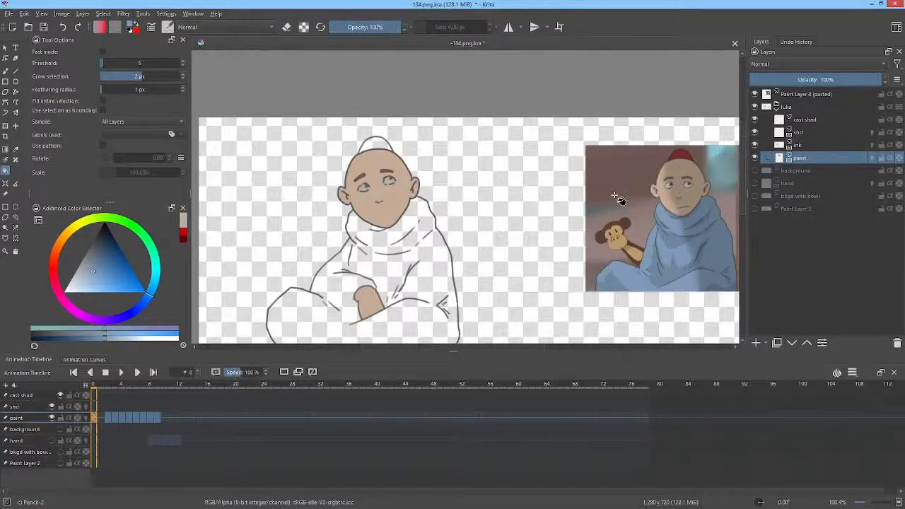
Step: Fill the monk's robe with the sampled blue on the paint layer at frame 0 and at every frame from 2 to 9
drag(433, 261, 452, 206)
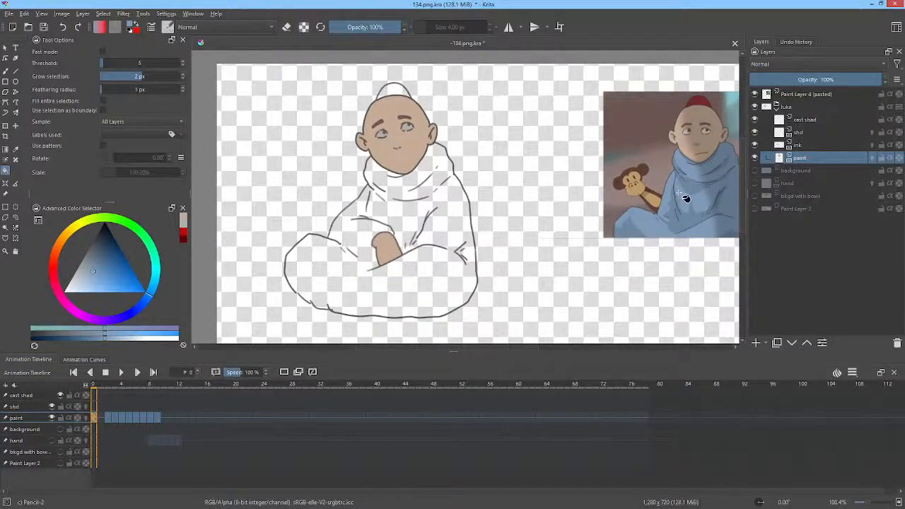
click(446, 242)
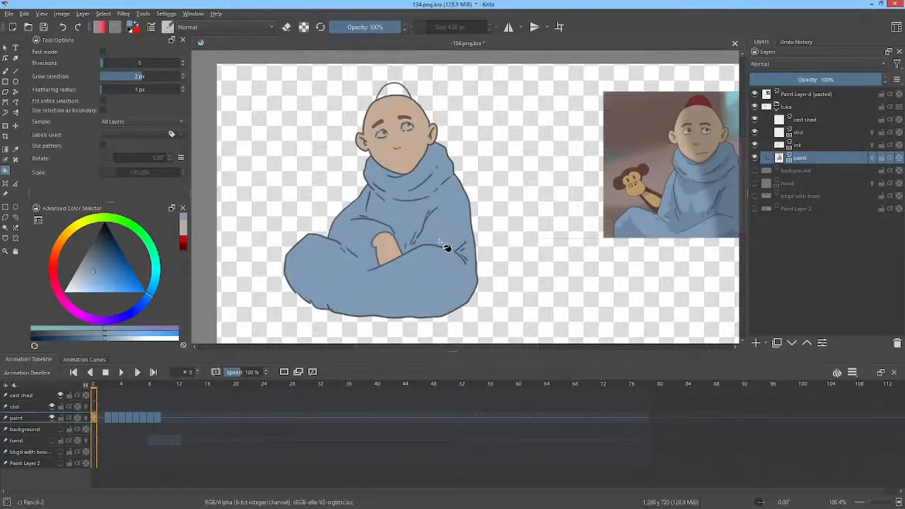
key(Right)
key(Right)
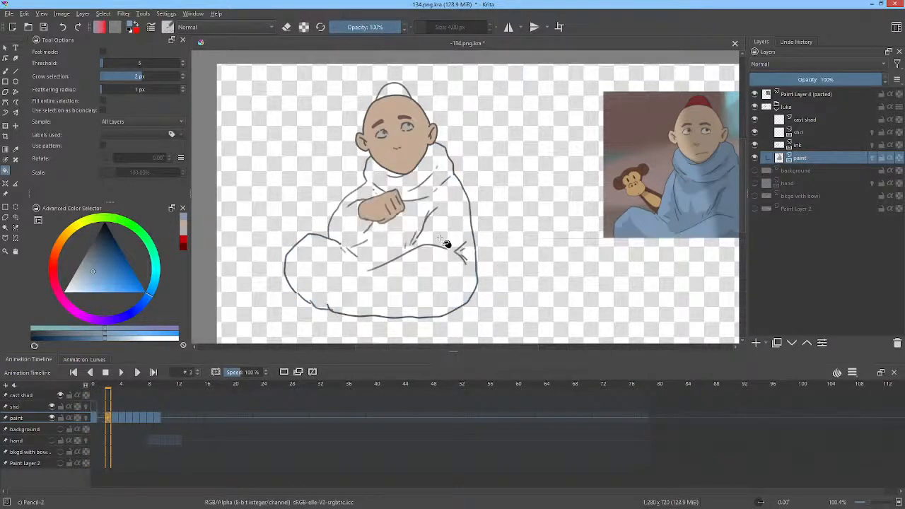
click(445, 242)
key(Right)
click(446, 242)
key(Right)
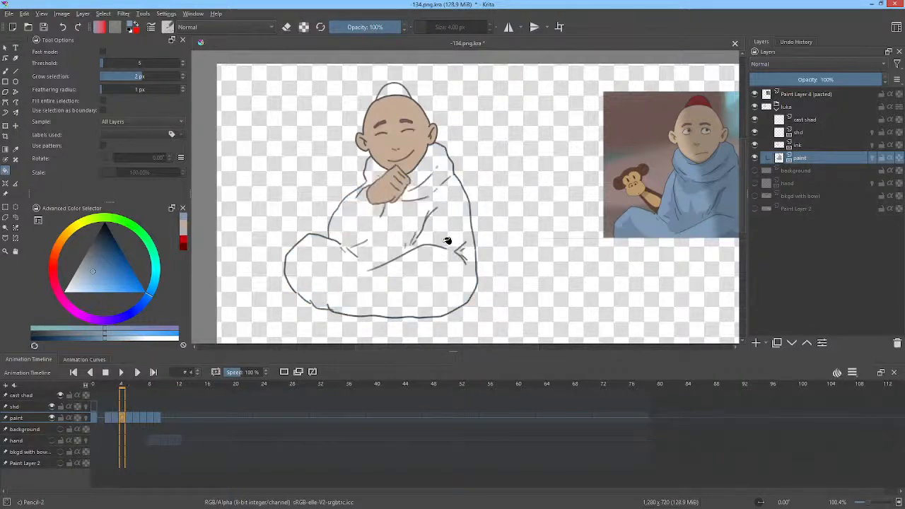
click(447, 242)
key(Right)
click(447, 241)
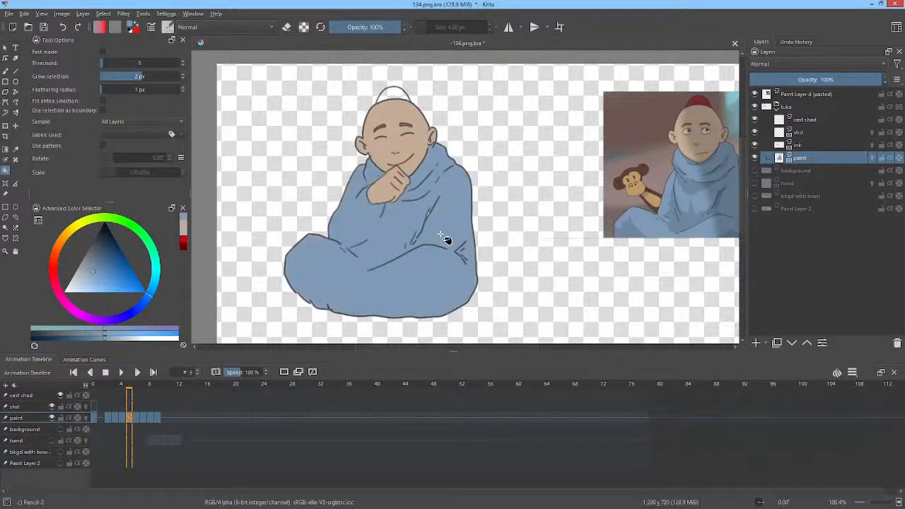
key(Right)
click(447, 241)
key(Right)
click(447, 241)
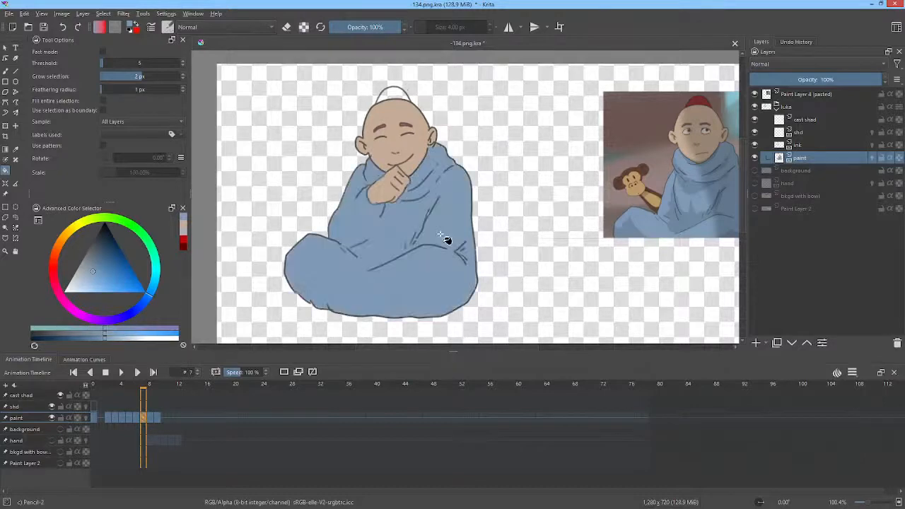
key(Right)
click(447, 241)
key(Right)
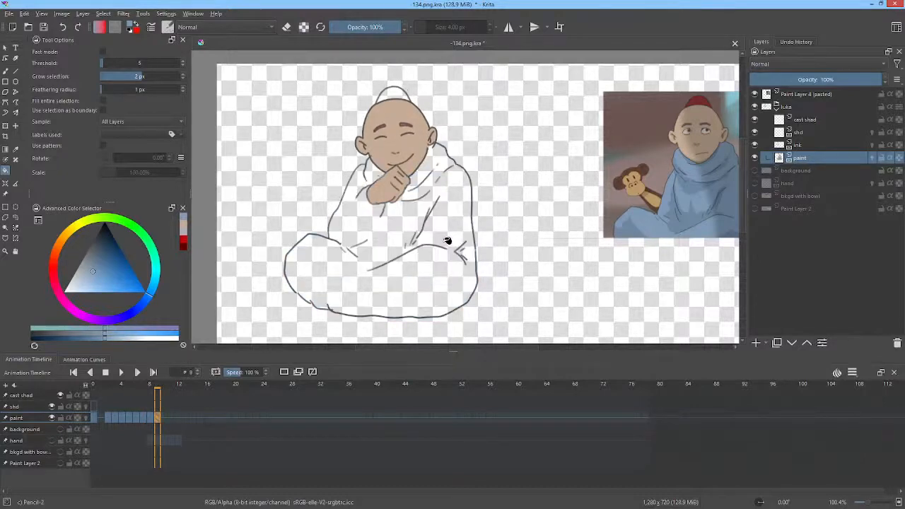
click(447, 241)
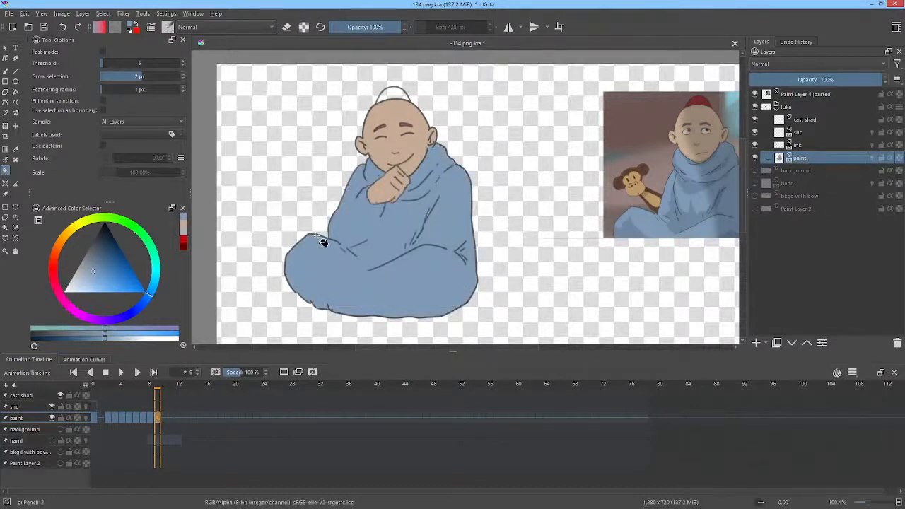
Step: Look closer at the red cap in the reference picture and save the document
drag(698, 123, 632, 164)
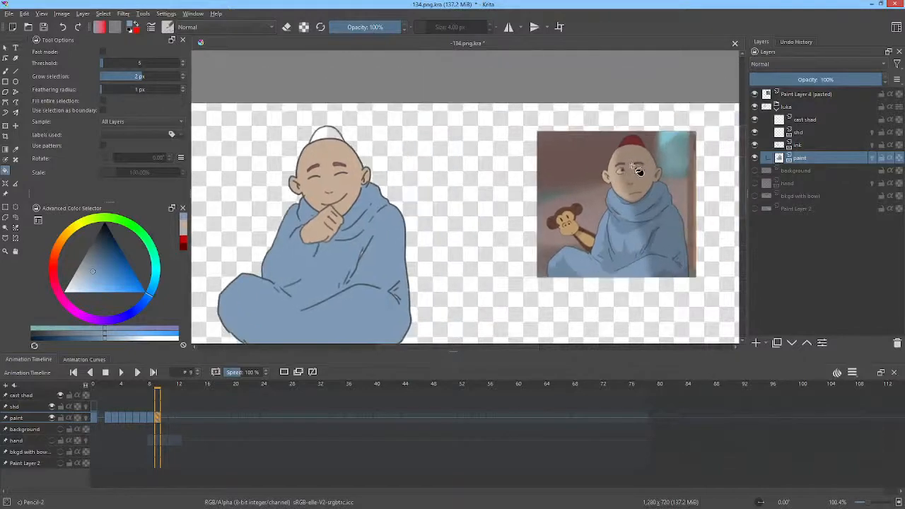
scroll(633, 164, up, 2)
scroll(636, 168, up, 1)
scroll(638, 174, down, 3)
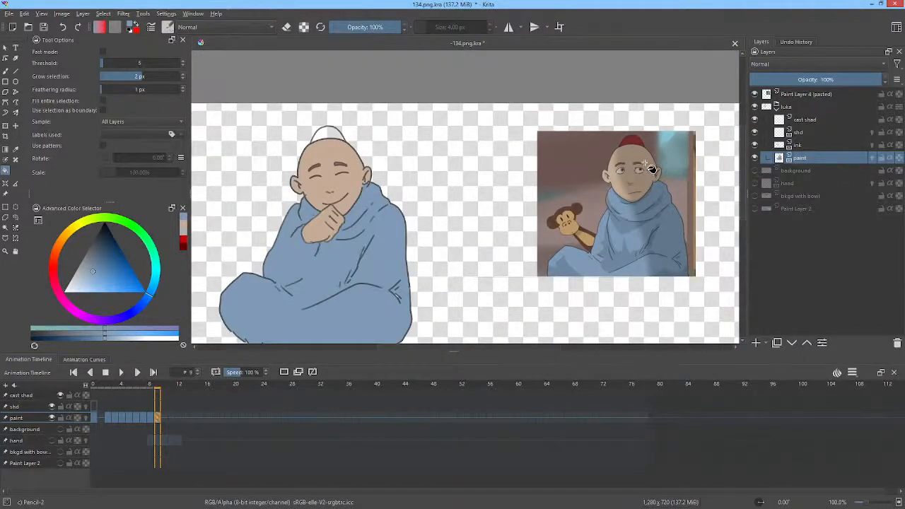
click(43, 28)
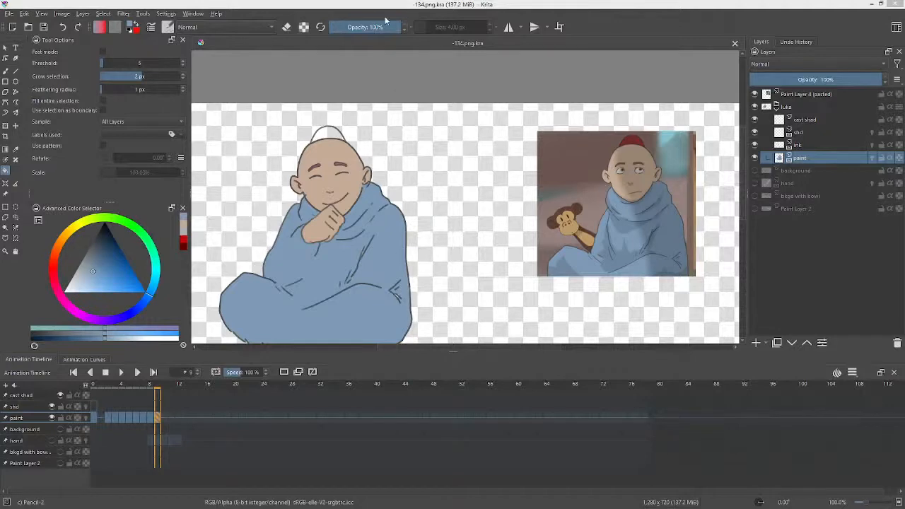
Step: Open the recent file 120-B-LUKA-MONKEY.kra, hide its Paint Layer 1 and sample the red of the character's cap
click(9, 14)
mouse_move(32, 46)
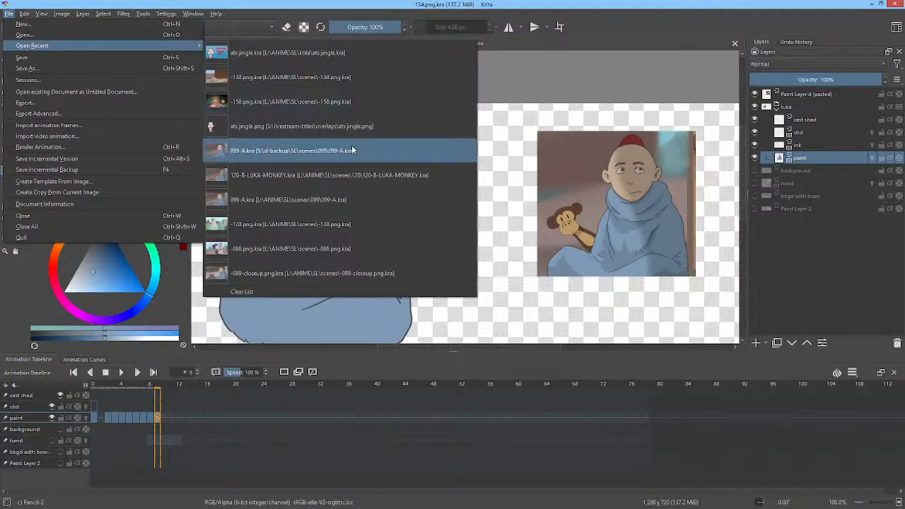
click(330, 178)
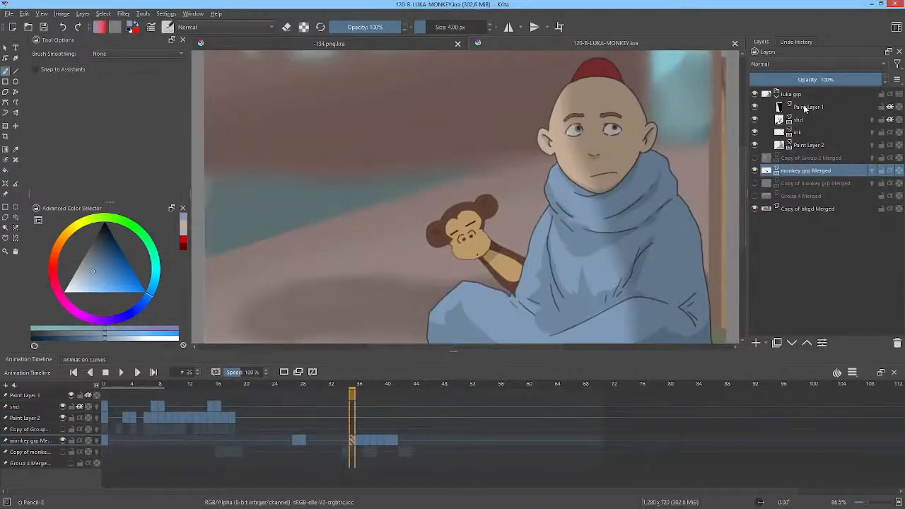
click(755, 107)
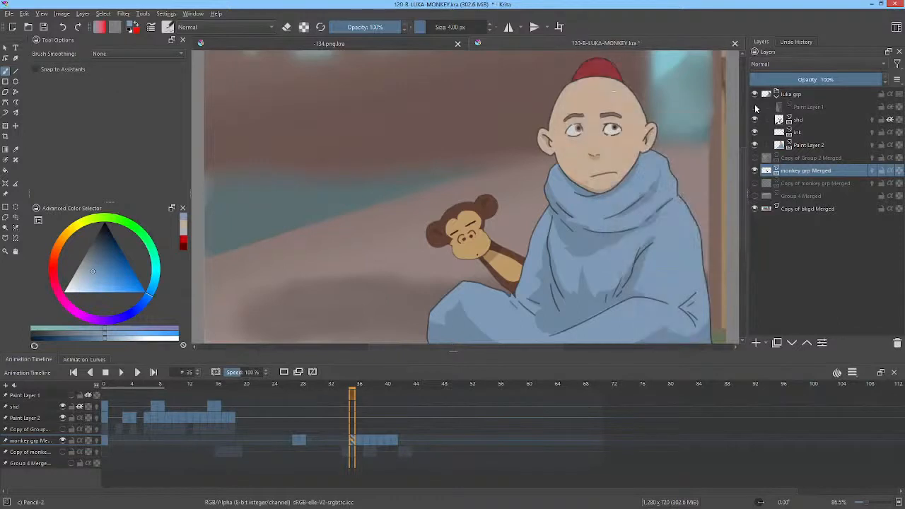
ctrl+click(588, 70)
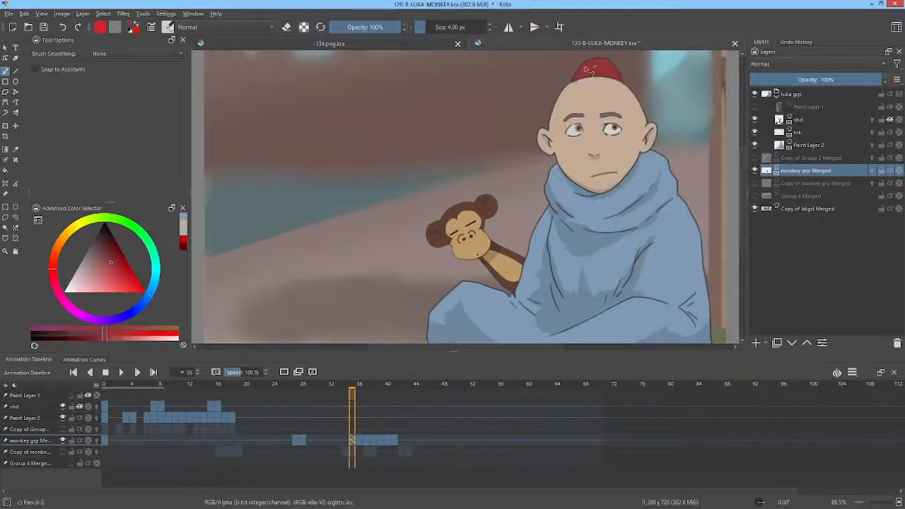
Step: Switch back to the -134.png.kra document and fill the monk's cap with the sampled red at frame 9
click(332, 41)
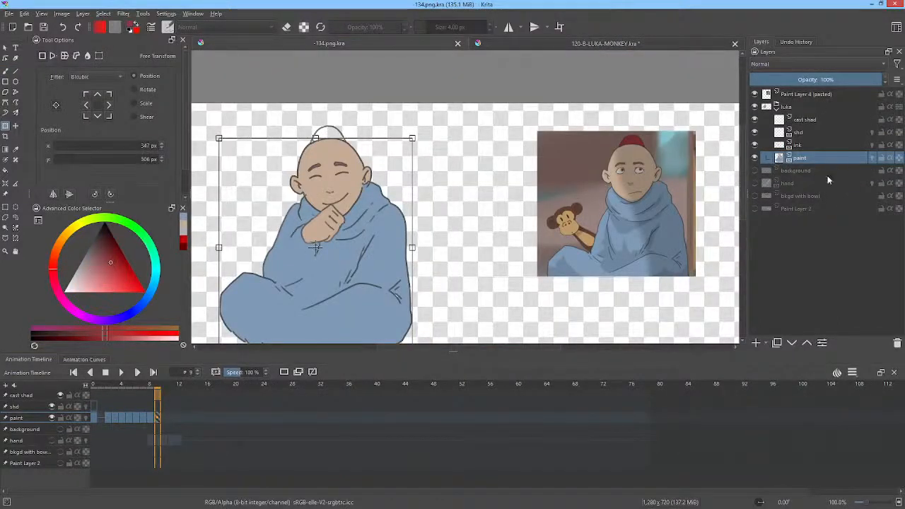
key(f)
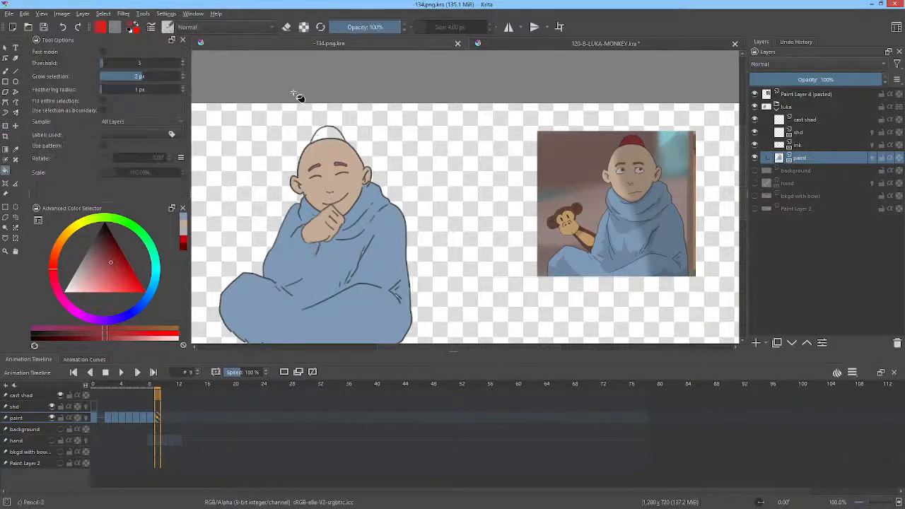
click(327, 136)
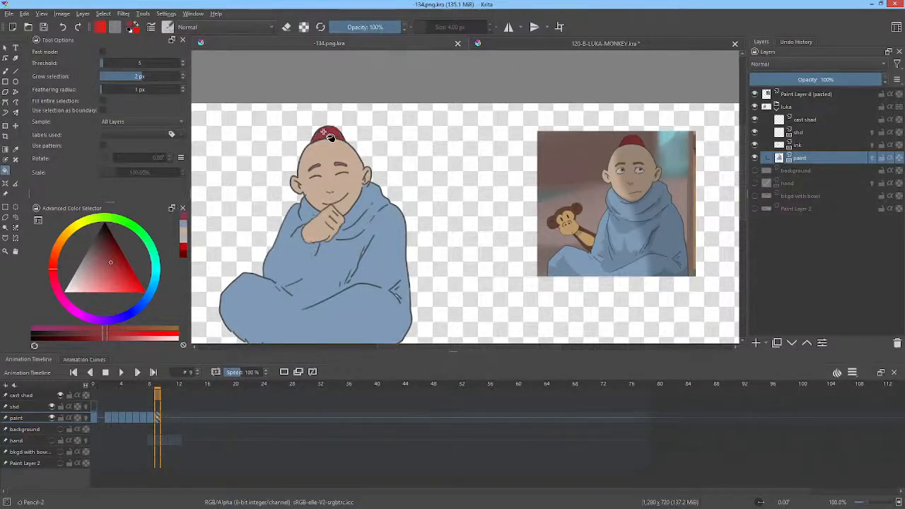
Step: Step backward from frame 8 to frame 0, filling the monk's cap with the same red on each paint keyframe
key(Left)
key(Left)
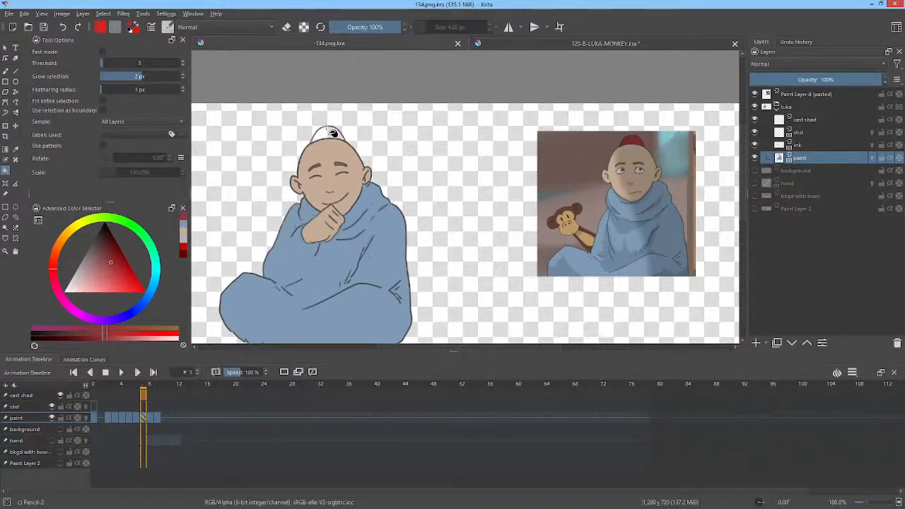
key(Left)
key(Right)
key(Left)
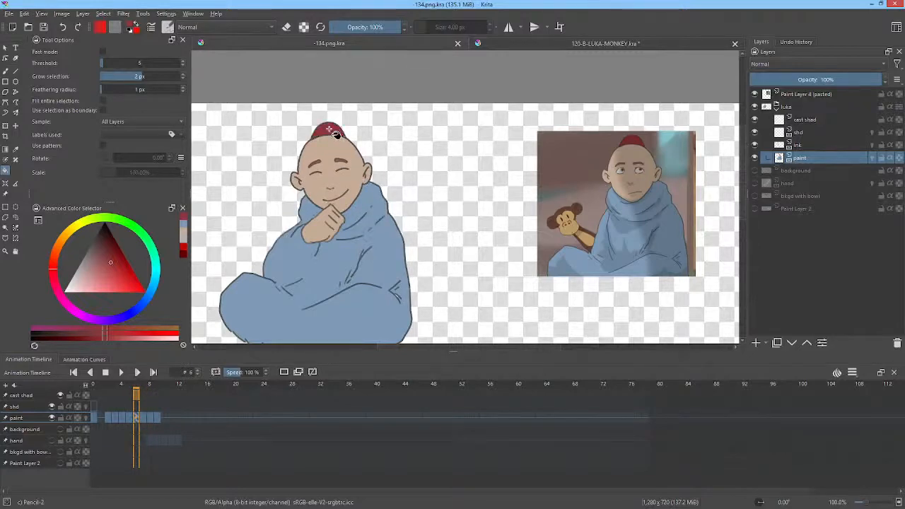
key(Left)
key(Left)
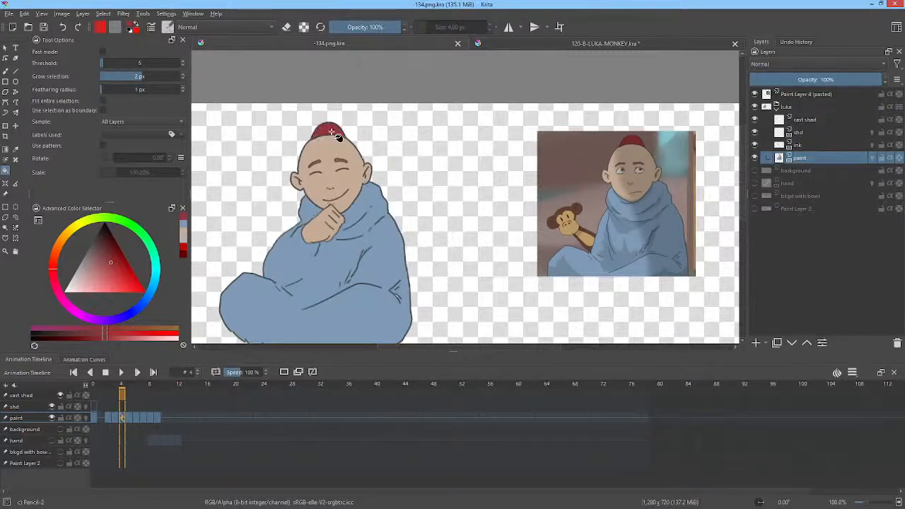
key(Left)
key(Left)
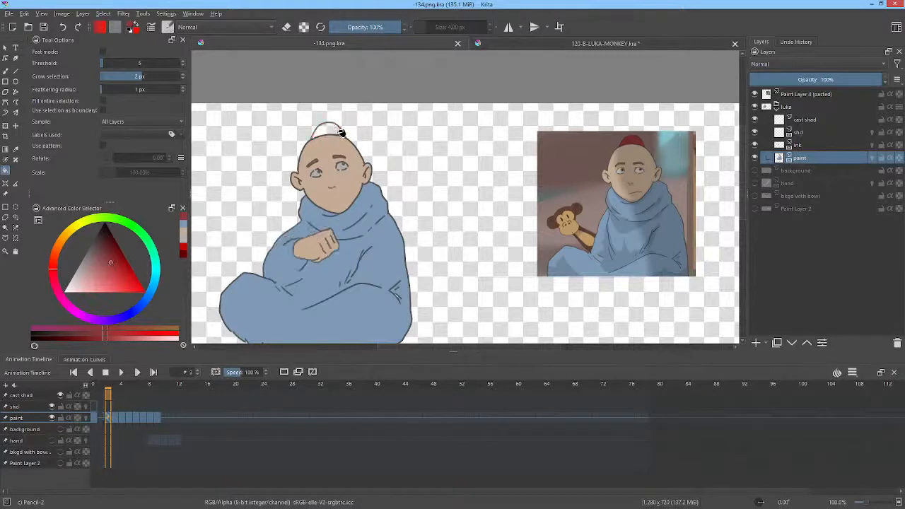
key(Left)
key(Left)
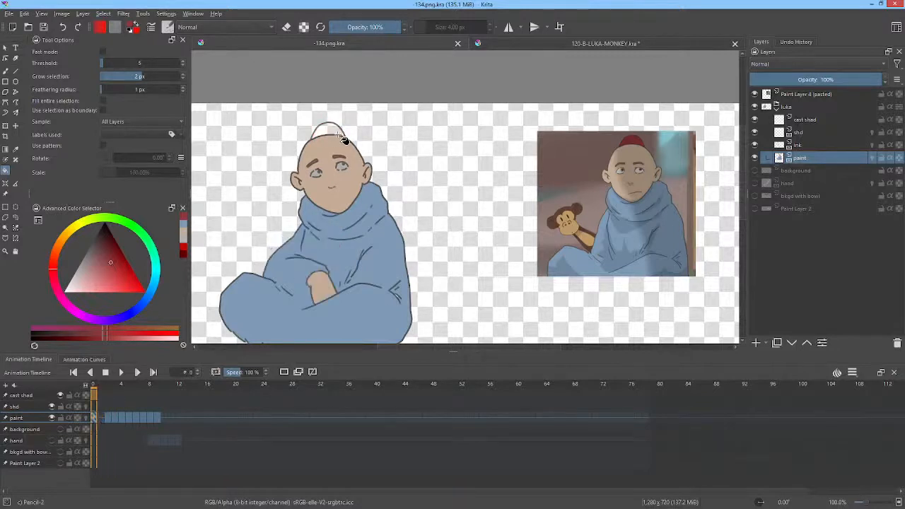
click(331, 131)
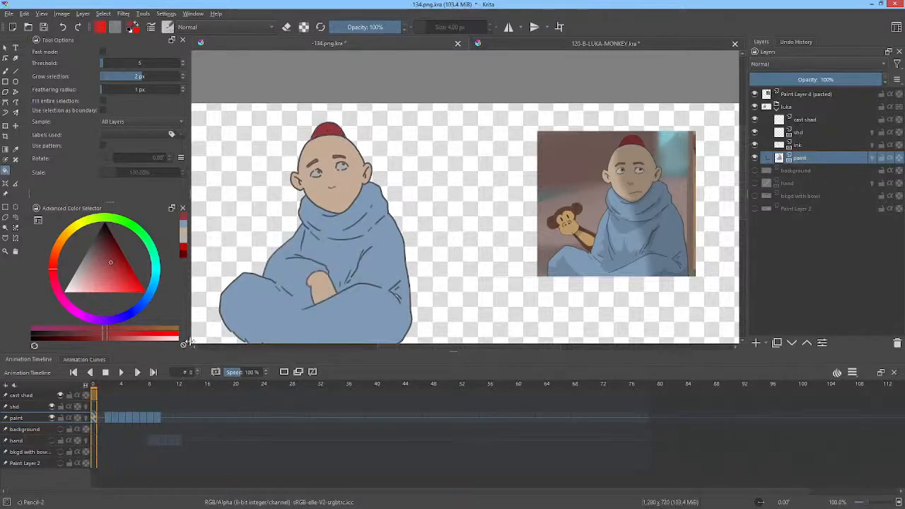
drag(102, 388, 71, 381)
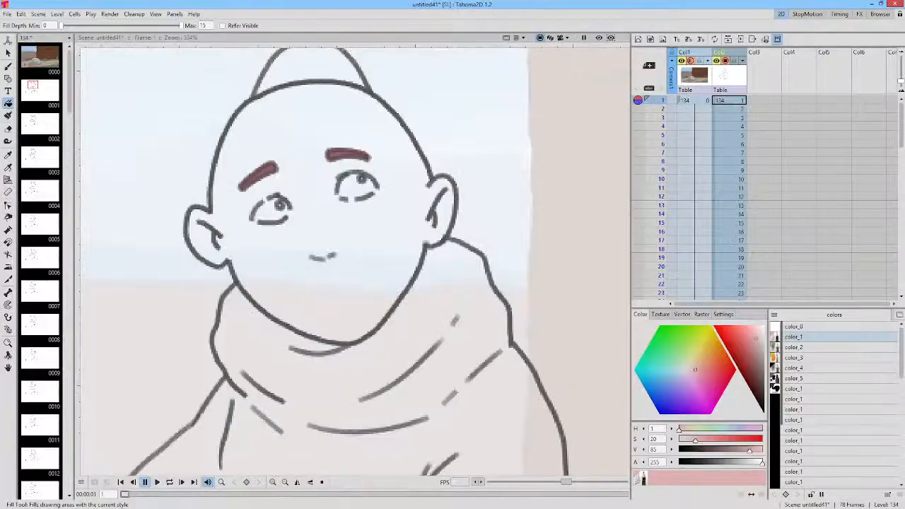
Step: Switch to Blender and open the file OPENING SCENE VIDEO EDIT - blender 2.8.blend from L:\ANIME\VALSANIME\blender
scroll(447, 175, down, 5)
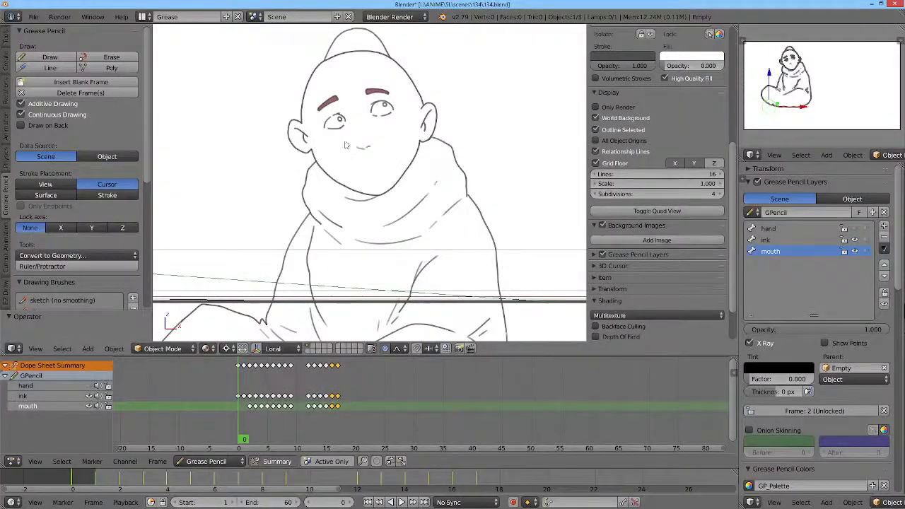
click(34, 16)
click(48, 41)
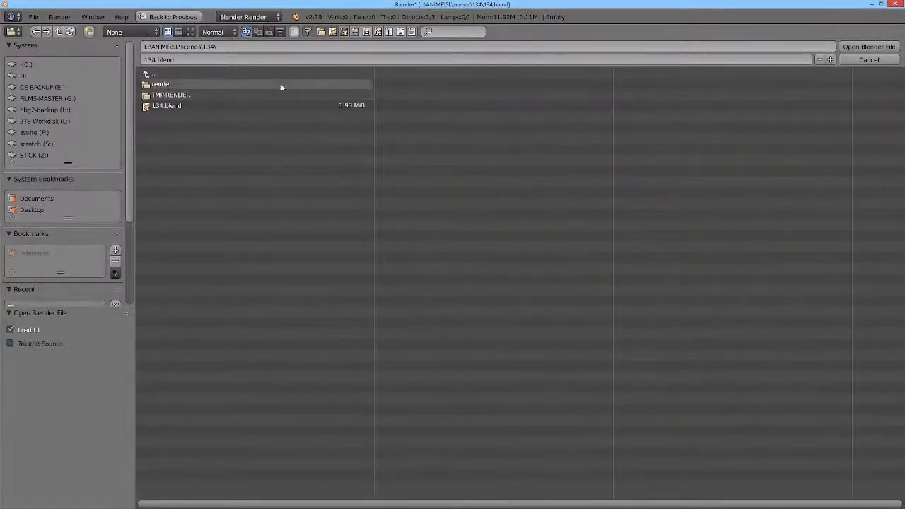
click(63, 121)
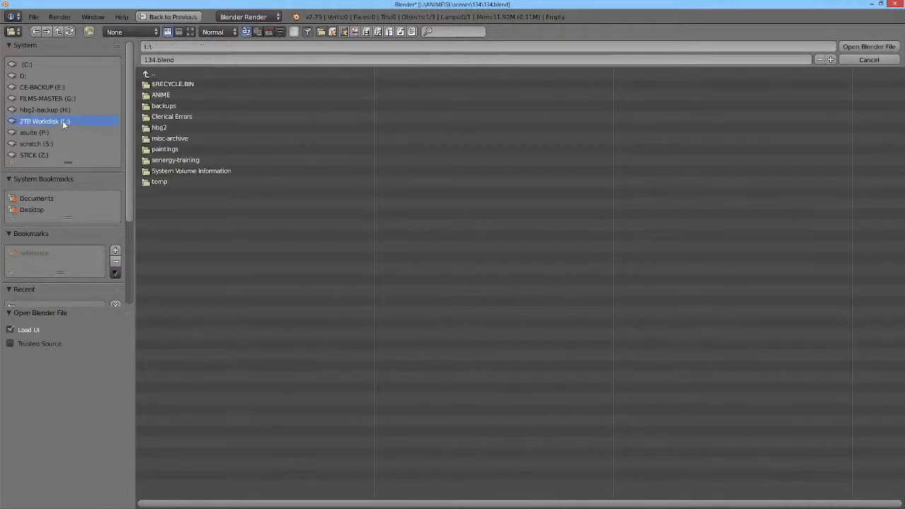
click(173, 93)
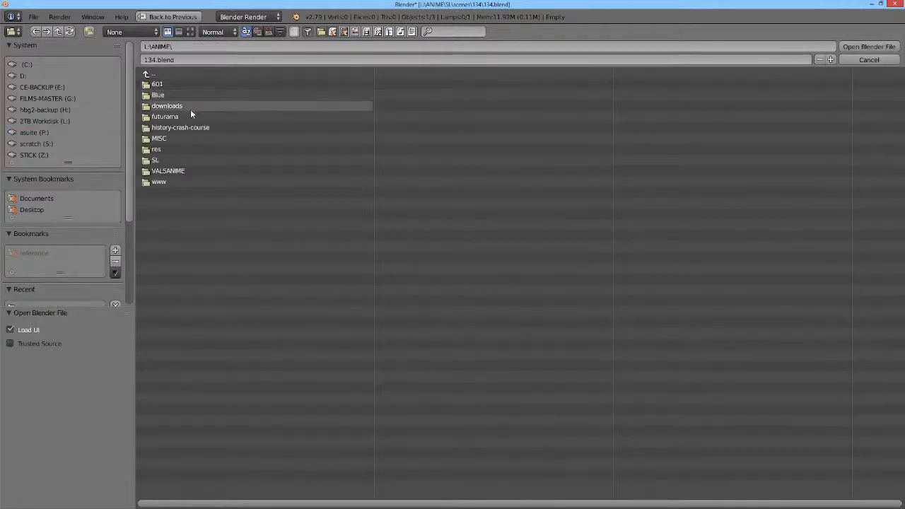
click(176, 170)
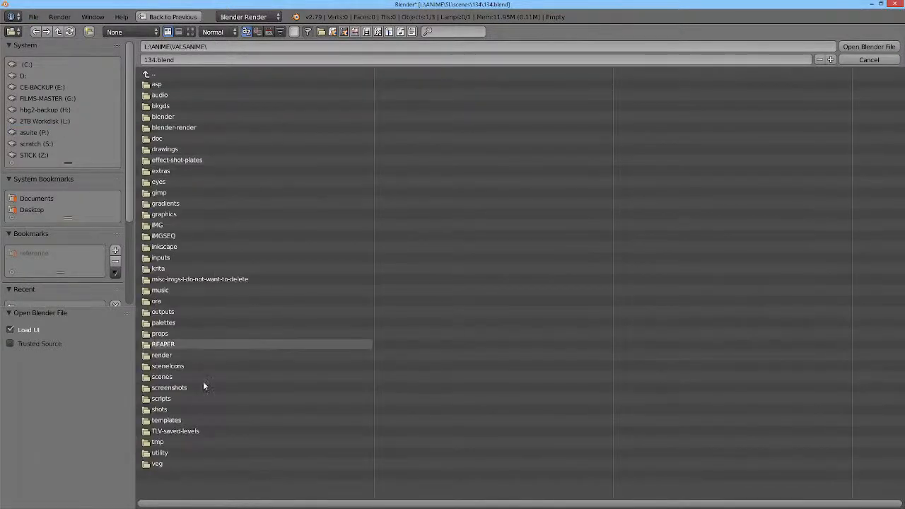
click(170, 116)
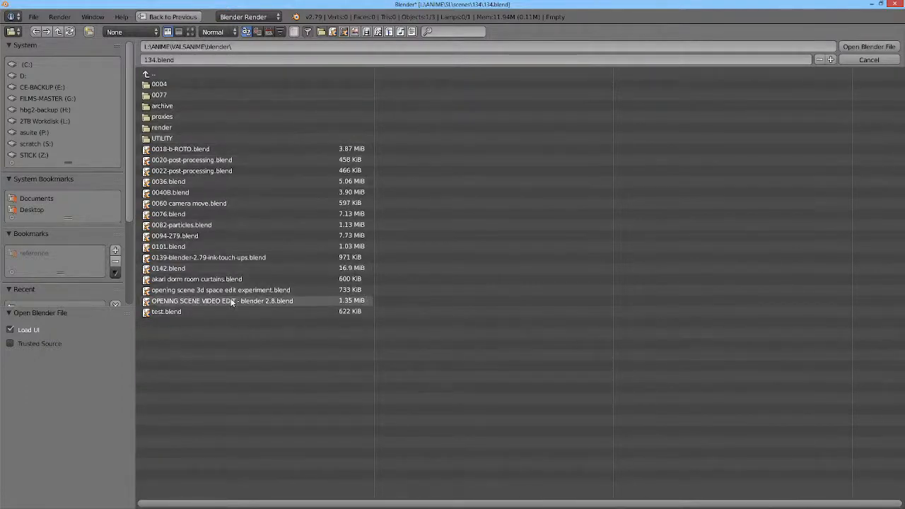
click(232, 302)
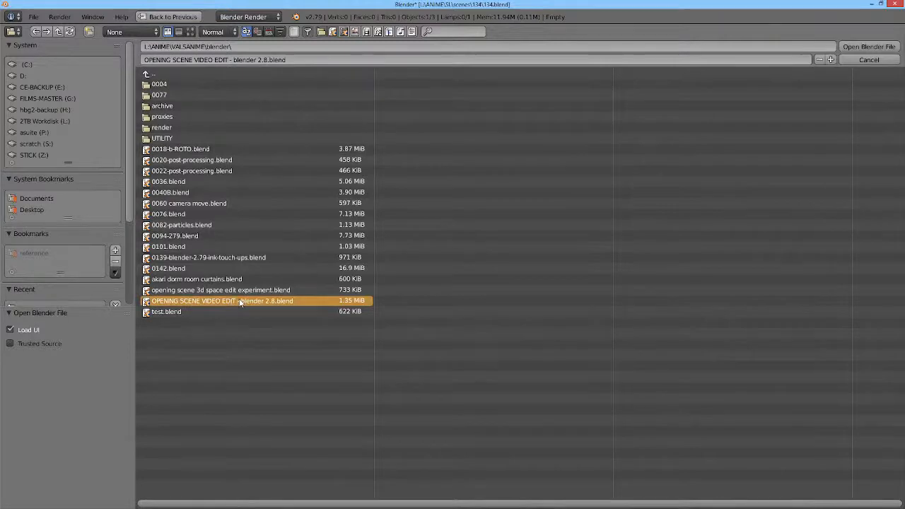
click(856, 48)
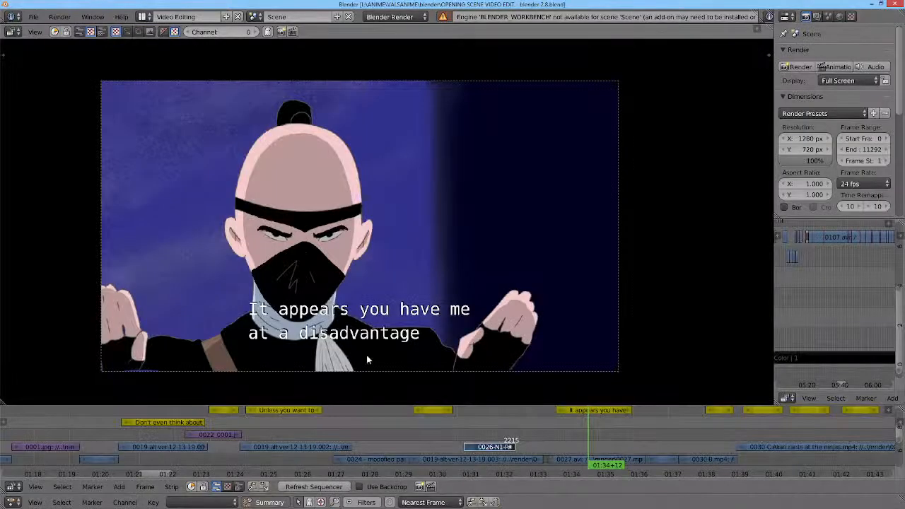
Step: Scrub the opening scene's video sequence back to its very start
drag(462, 429, 402, 435)
scroll(403, 436, down, 13)
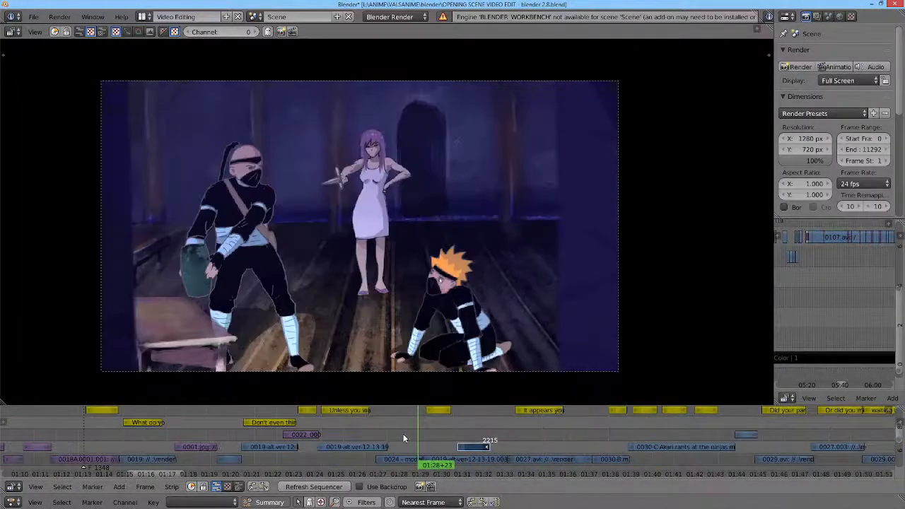
scroll(382, 430, down, 10)
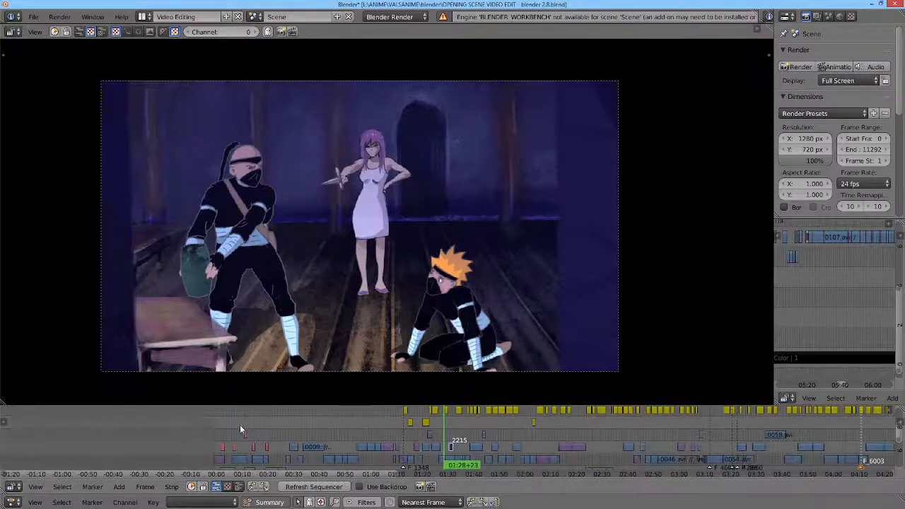
mouse_move(231, 423)
mouse_down()
mouse_move(379, 430)
mouse_move(295, 417)
mouse_move(214, 424)
mouse_up()
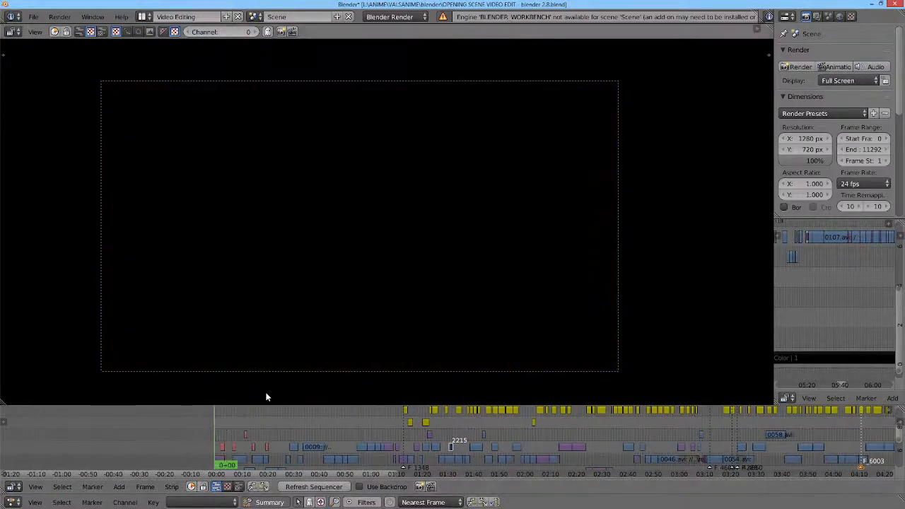
key(space)
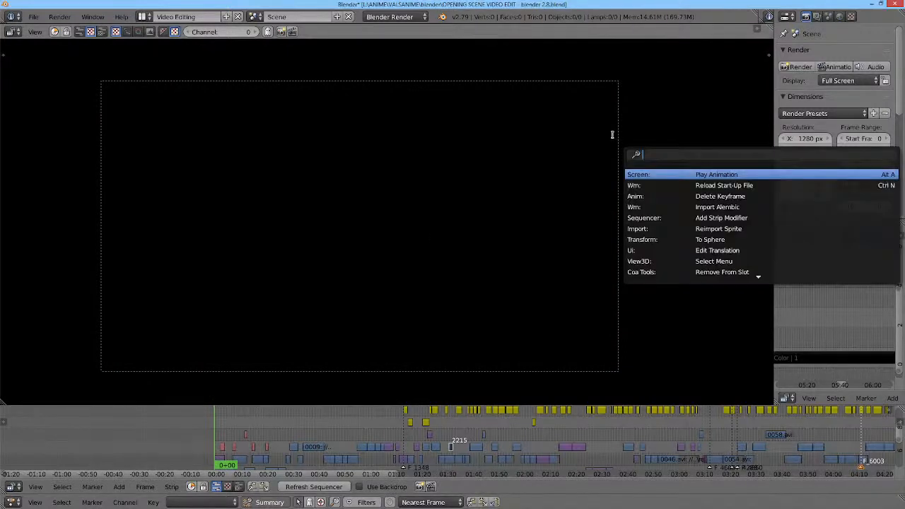
text(a)
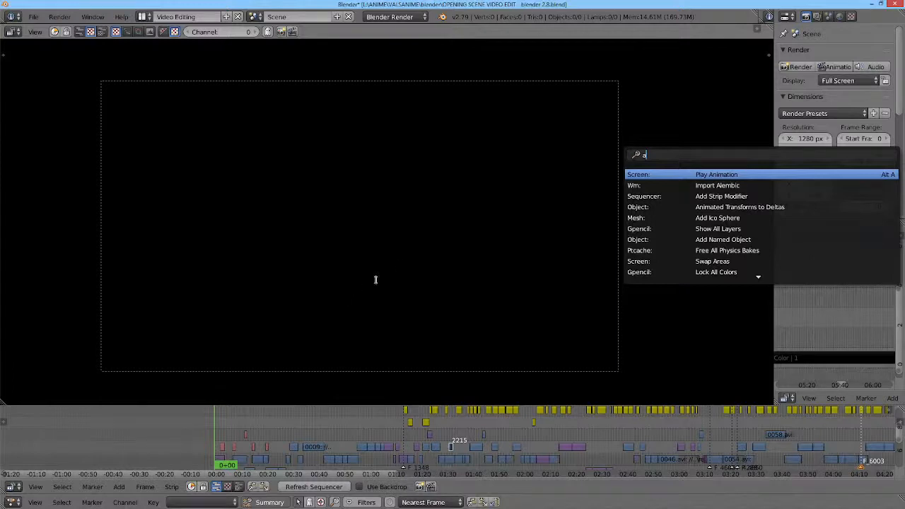
Step: Play the video edit from its beginning, scrub ahead to about 01:42 and close the Blender window
drag(217, 425, 214, 425)
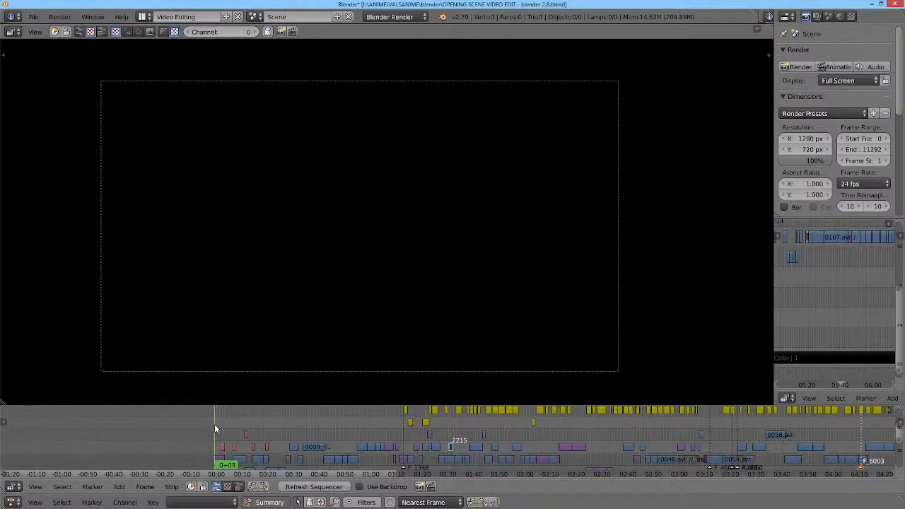
key(alt+a)
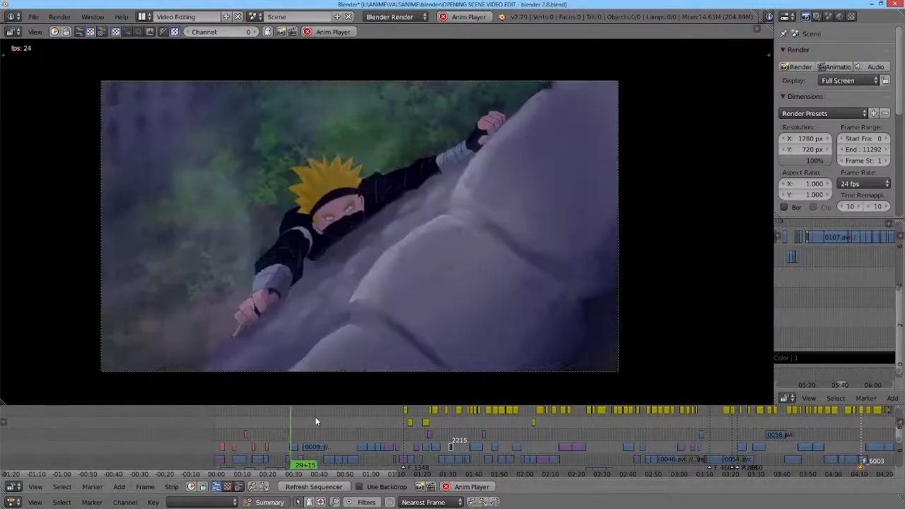
drag(312, 419, 481, 439)
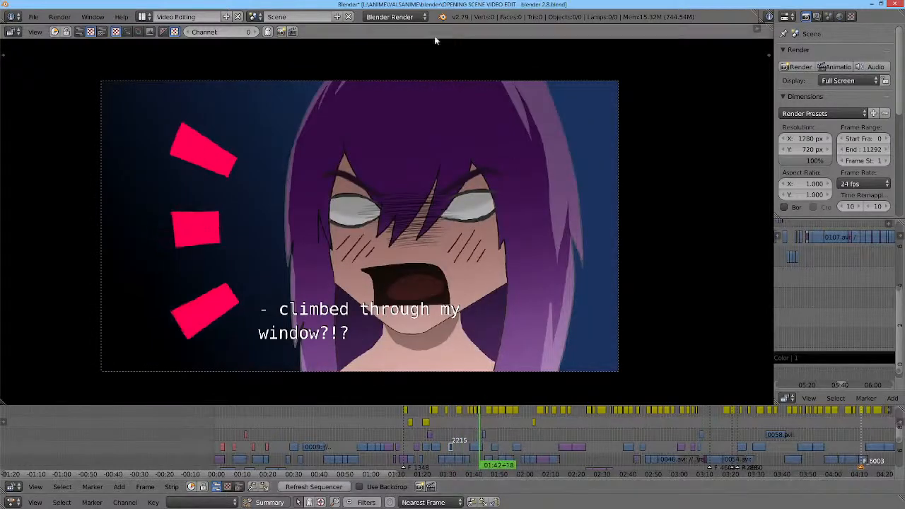
click(894, 5)
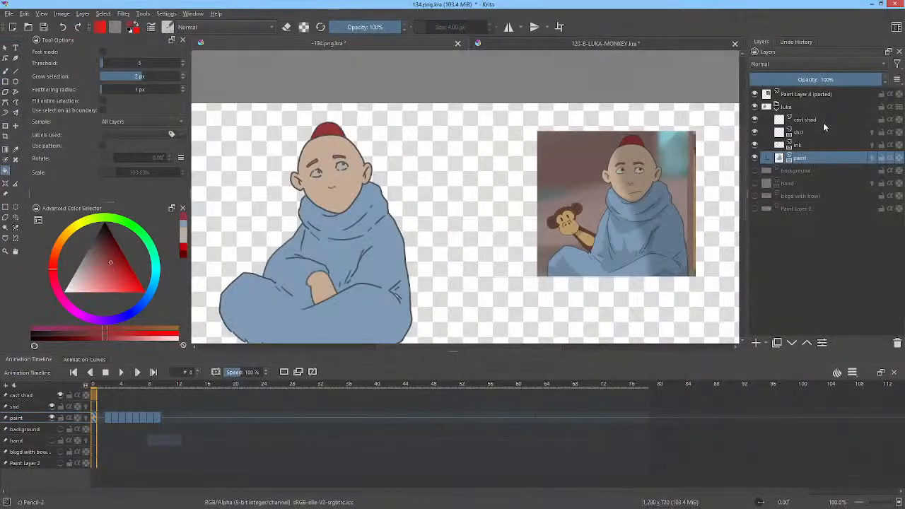
Step: Copy the whole luka group's picture in Krita and paste it at frame 1 of Tahoma2D's empty third column
click(788, 107)
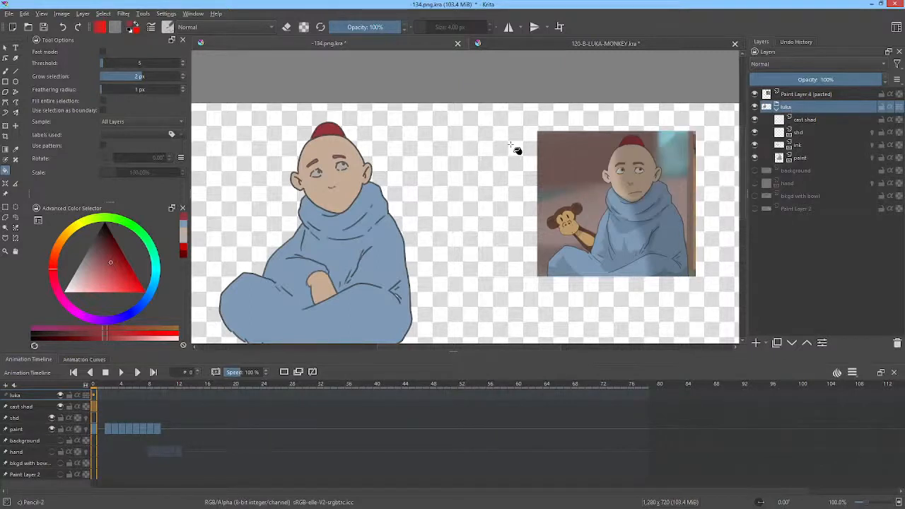
key(ctrl+a)
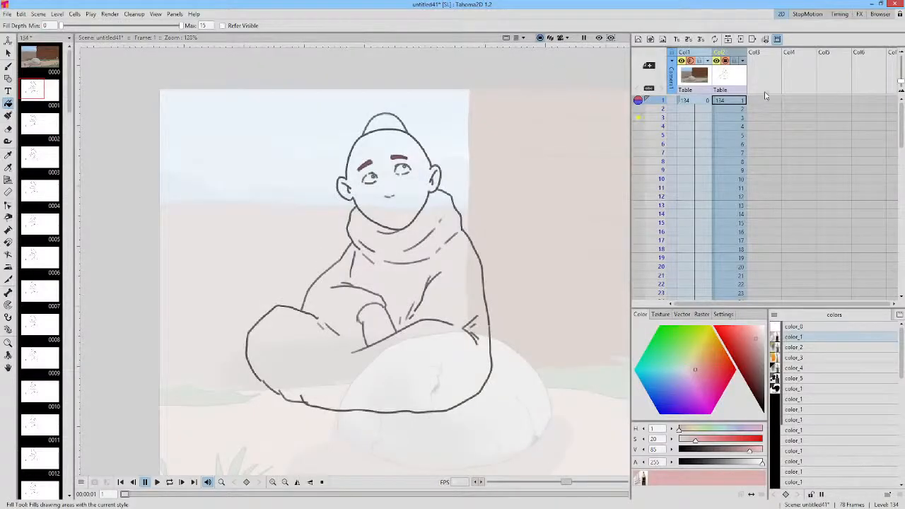
click(766, 101)
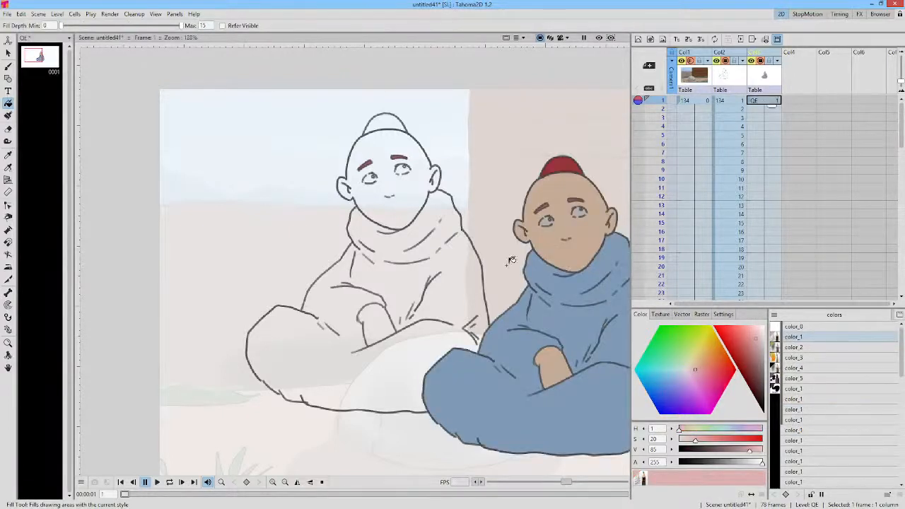
drag(534, 262, 458, 232)
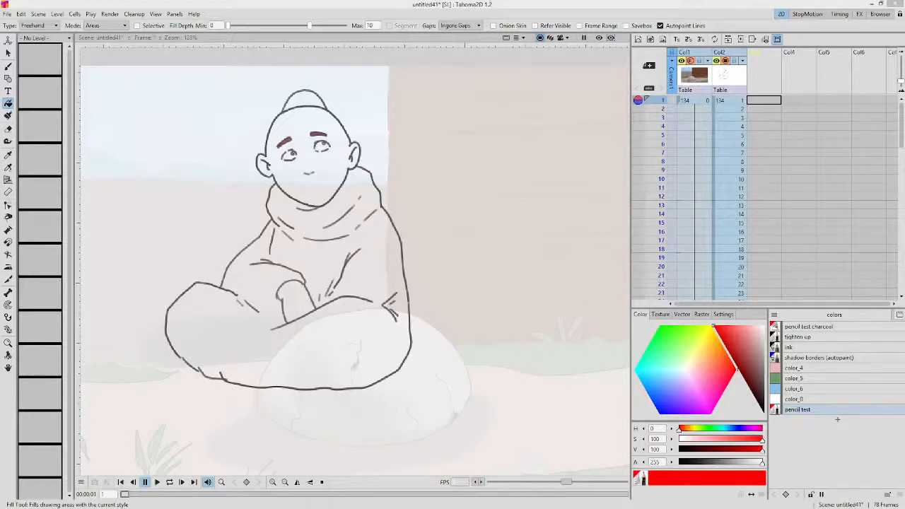
Step: Switch to the 134.blend scene in Blender and rewind the monk's animation to frame 0
drag(354, 0, 451, 65)
double_click(451, 65)
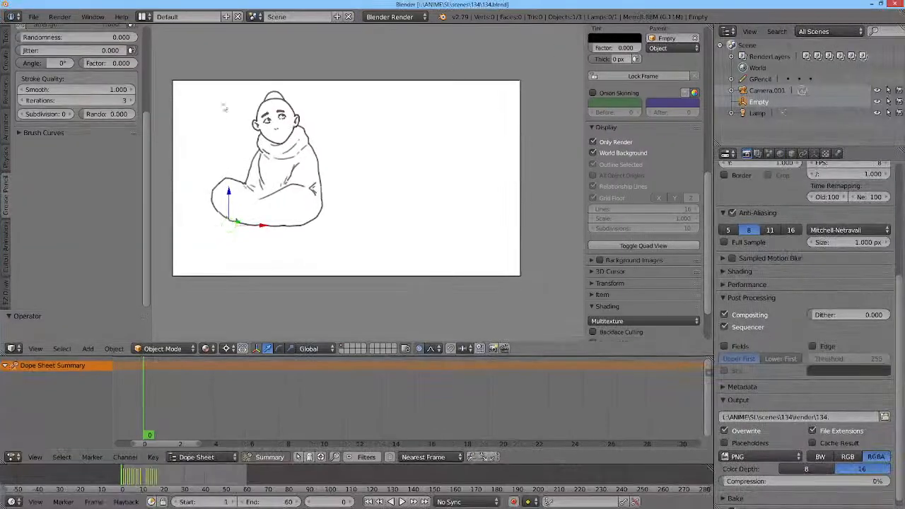
scroll(224, 107, up, 3)
drag(237, 111, 374, 118)
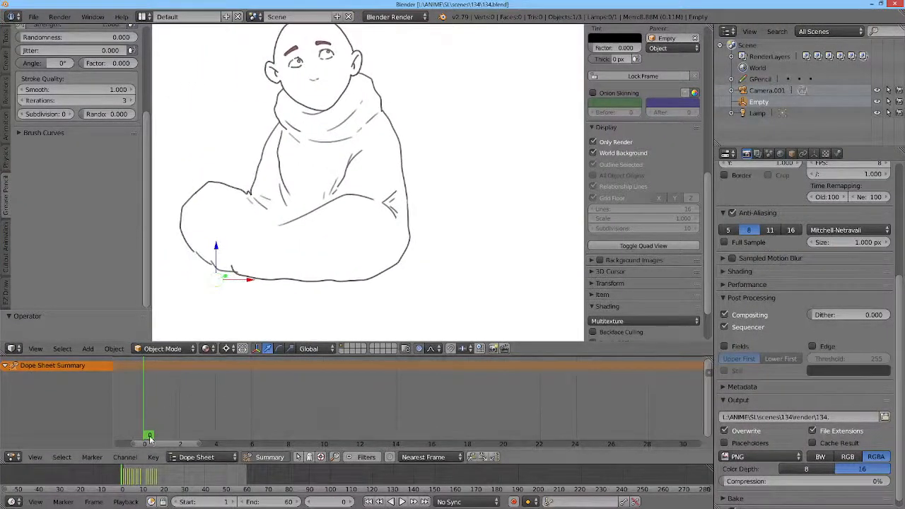
drag(173, 482, 122, 482)
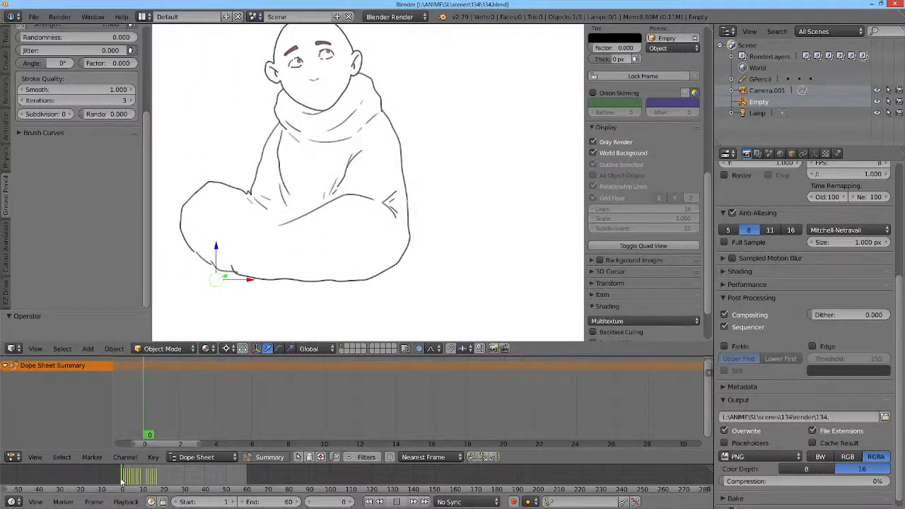
drag(314, 125, 345, 152)
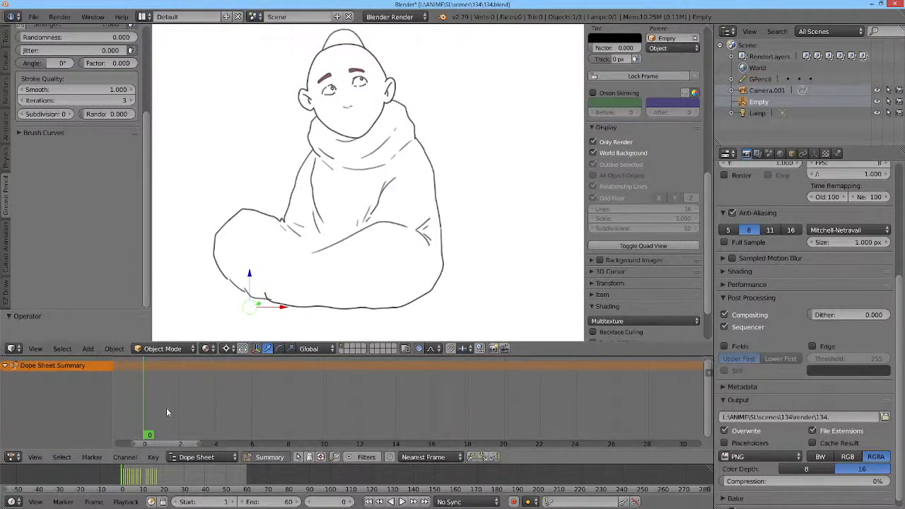
Step: Look through the hand drawings on frames 1 to 3 and stop at frame 2
click(157, 438)
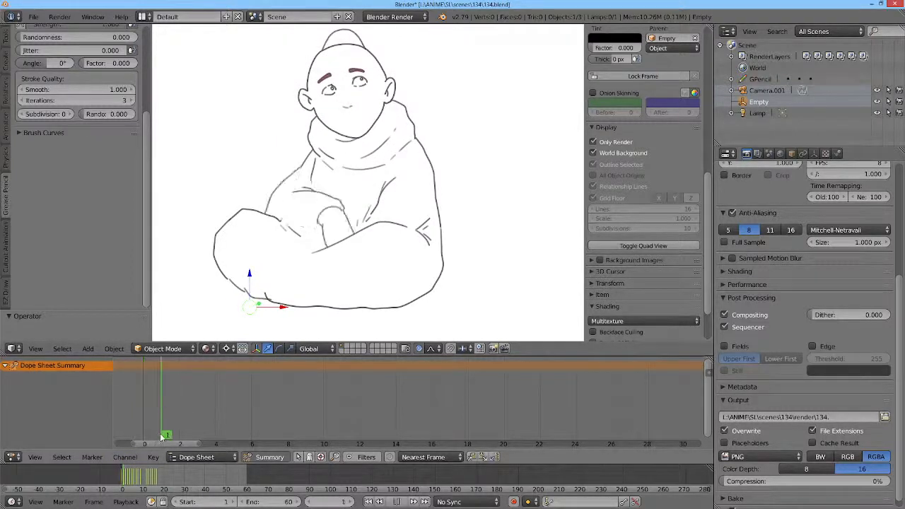
click(178, 438)
click(196, 438)
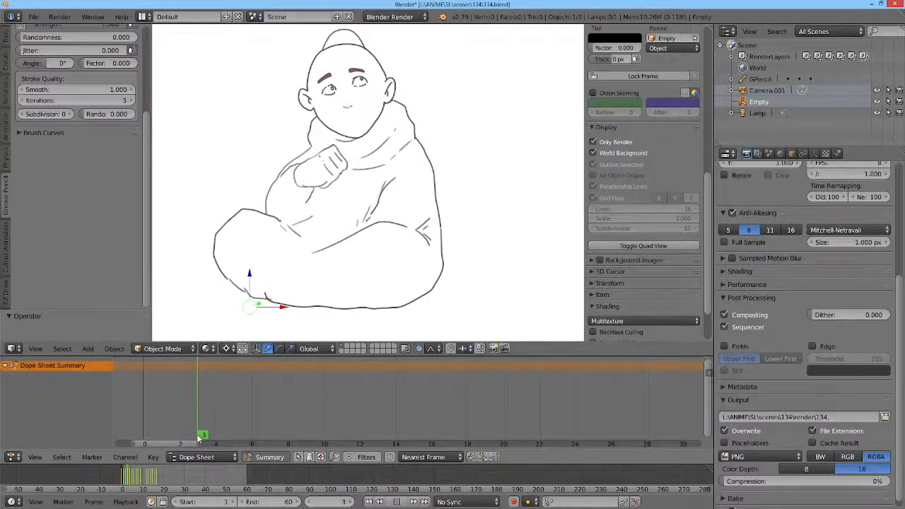
click(181, 437)
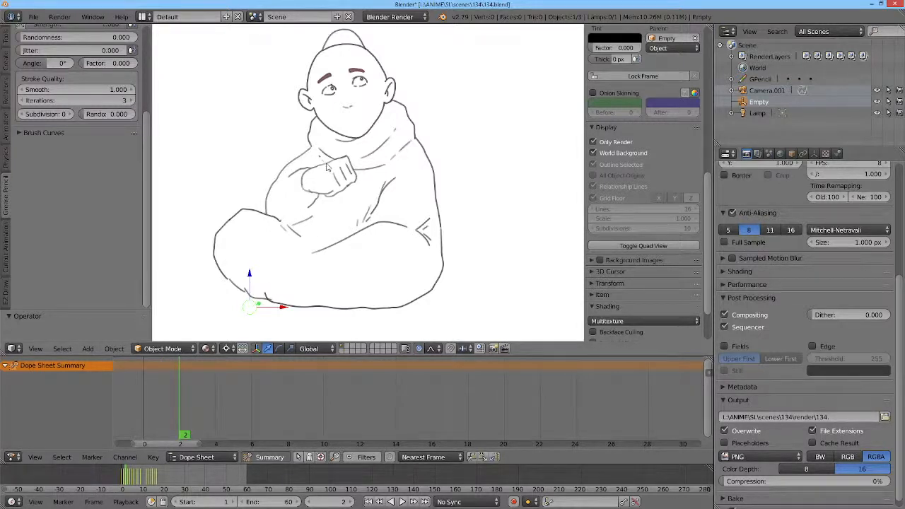
Step: Switch the grease pencil drawing to Edit Strokes mode, select the raised fist's strokes and try to move them
click(170, 348)
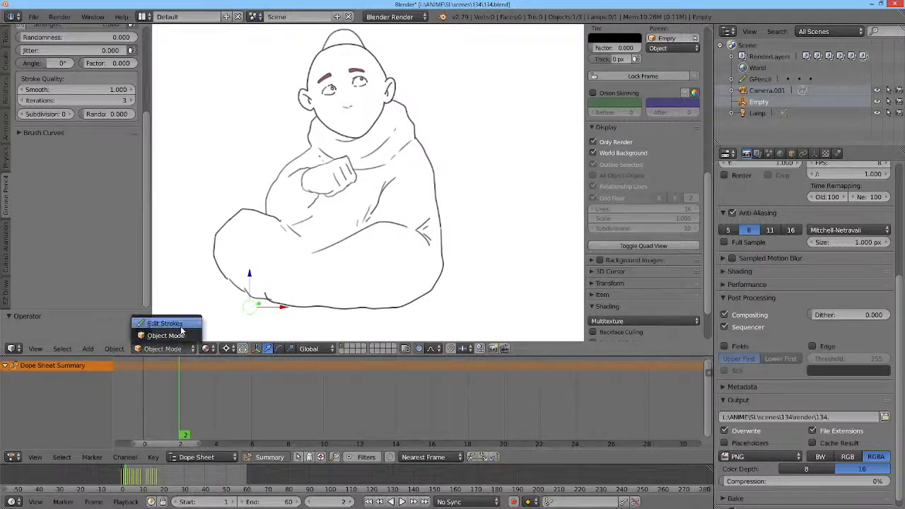
click(177, 327)
mouse_move(351, 150)
mouse_down()
mouse_move(302, 171)
mouse_move(298, 188)
mouse_move(328, 202)
mouse_move(349, 199)
mouse_move(371, 181)
mouse_up()
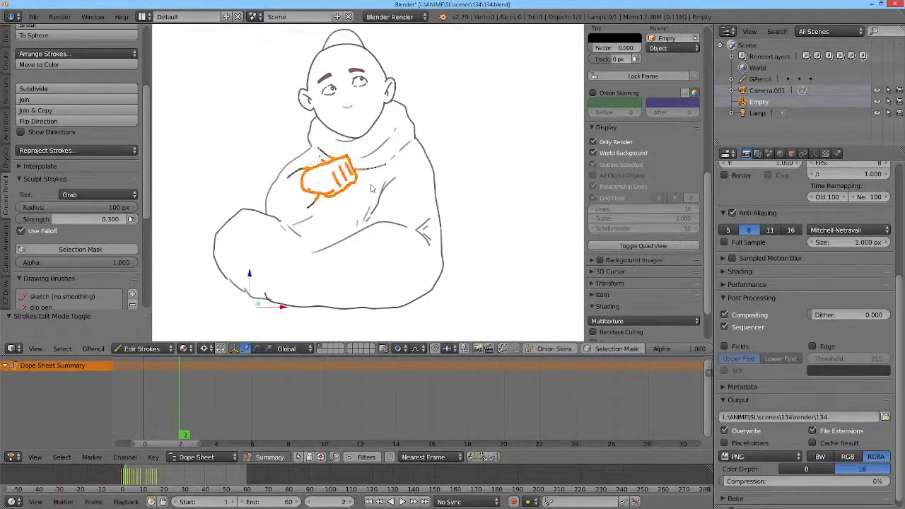
key(r)
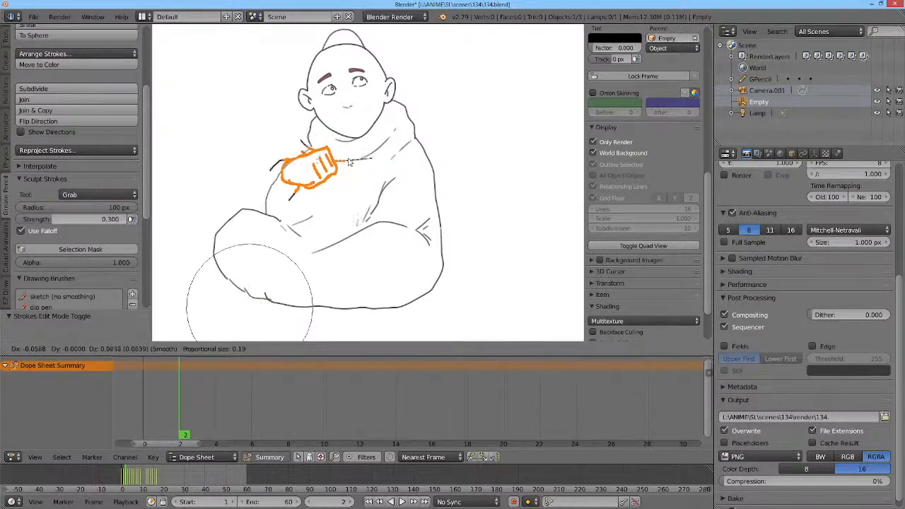
key(Escape)
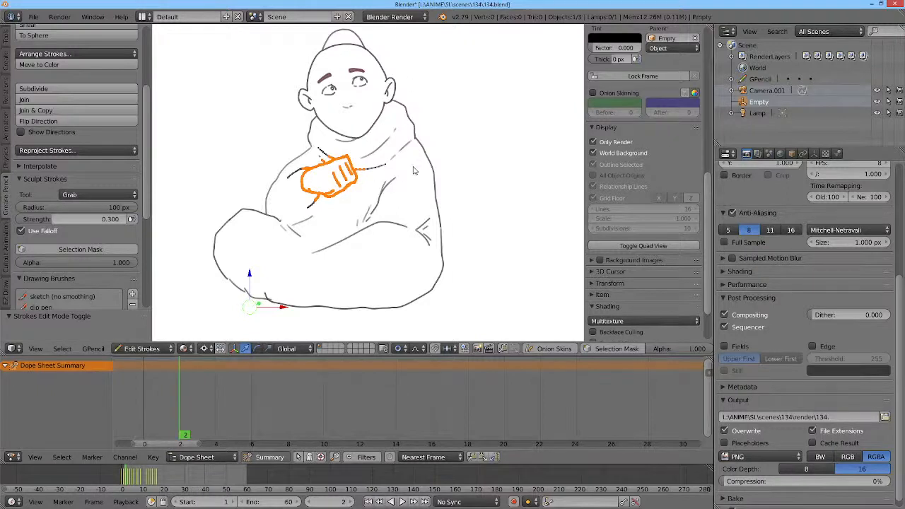
Step: Reshape the robe's outline around both shoulders on frame 2 by sculpting the strokes with the Grab brush
key(e)
mouse_move(426, 143)
mouse_down()
mouse_move(461, 137)
mouse_move(417, 145)
mouse_up()
drag(290, 165, 304, 146)
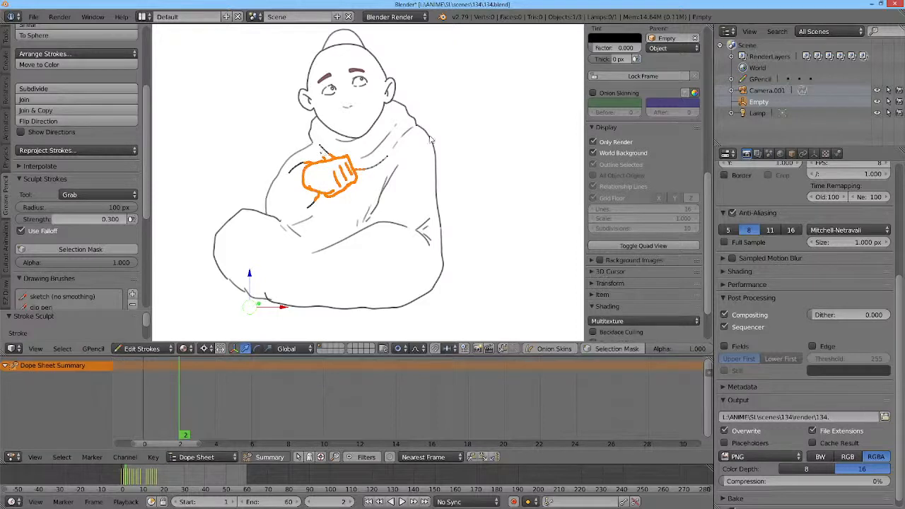
scroll(435, 131, up, 4)
scroll(446, 121, down, 1)
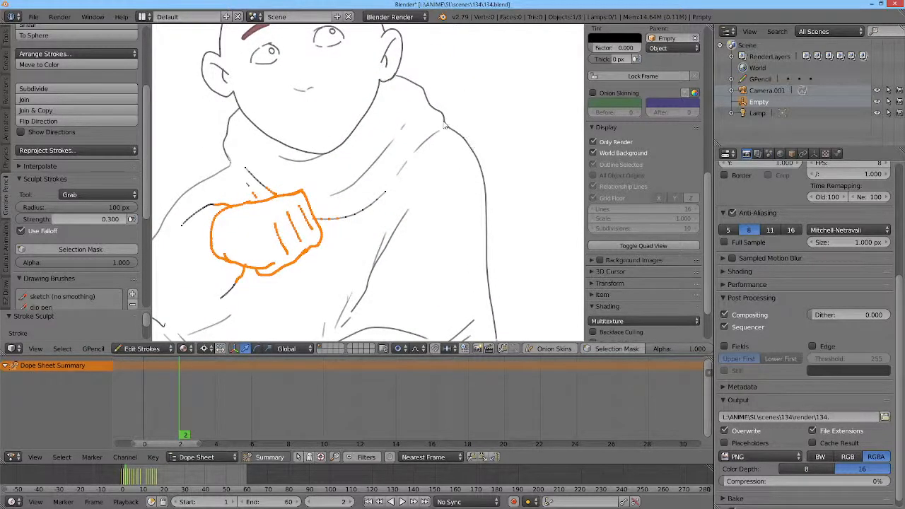
scroll(458, 121, down, 4)
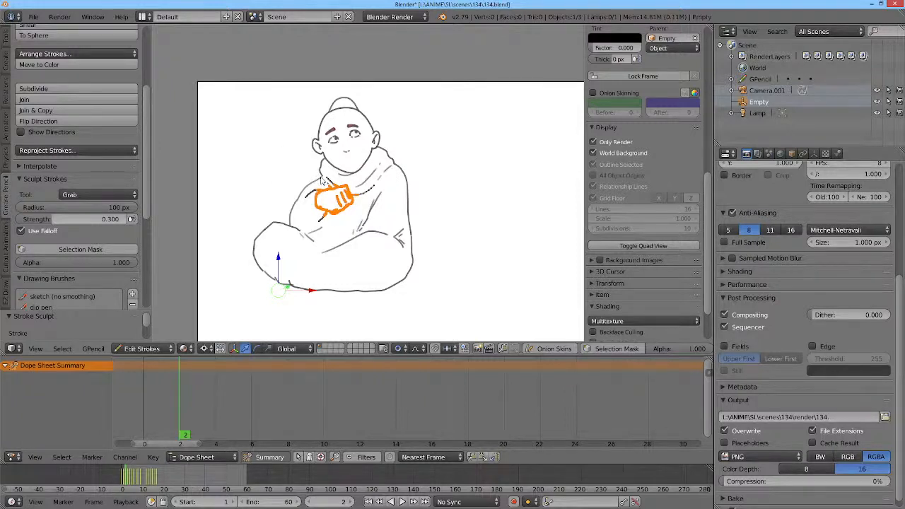
Step: Push the collar's outline above the raised fist upward on frame 2 with the Grab brush
drag(321, 179, 318, 166)
mouse_move(318, 178)
mouse_down()
mouse_move(330, 168)
mouse_move(317, 166)
mouse_move(322, 172)
mouse_up()
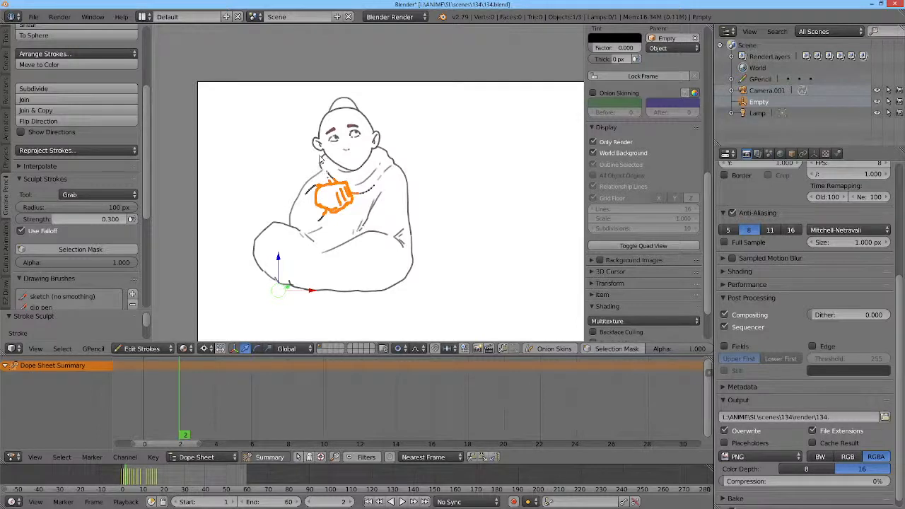
Step: Reopen the saved 134.blend scene, discarding the stroke sculpting, and bring the monk's drawing into closer view
click(33, 17)
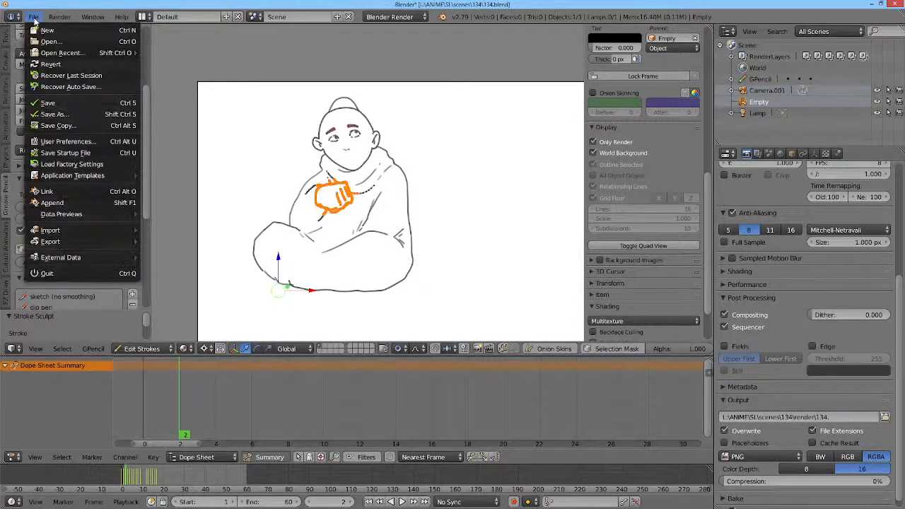
mouse_move(124, 54)
click(161, 55)
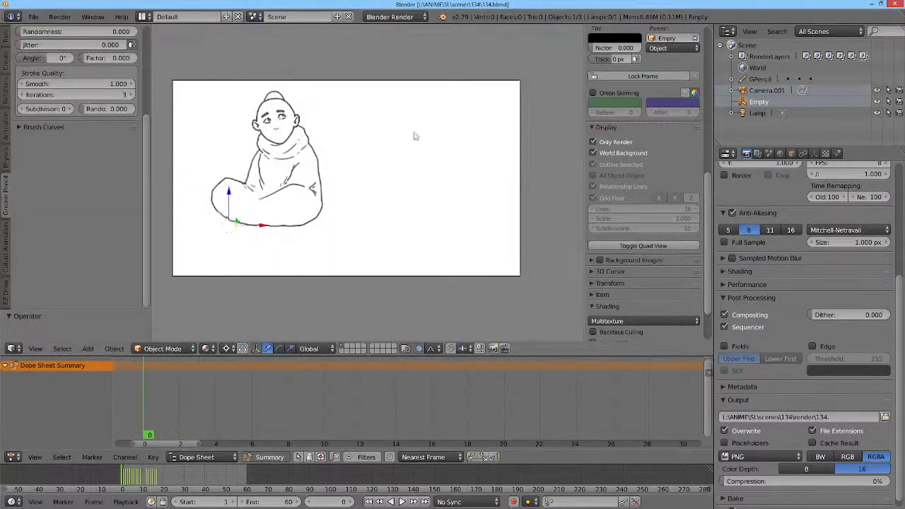
scroll(252, 133, up, 3)
mouse_move(255, 134)
mouse_down()
mouse_move(372, 158)
mouse_move(366, 165)
mouse_up()
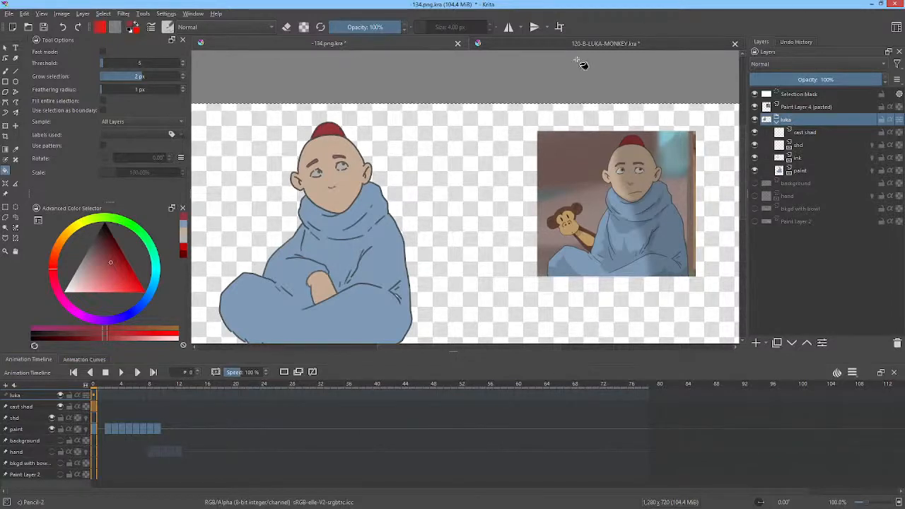
Step: Switch to 134.png.kra in Krita and examine the monk's coloured frames between 0 and 11, ending on frame 0
drag(420, 166, 498, 113)
scroll(471, 137, down, 2)
scroll(488, 134, up, 3)
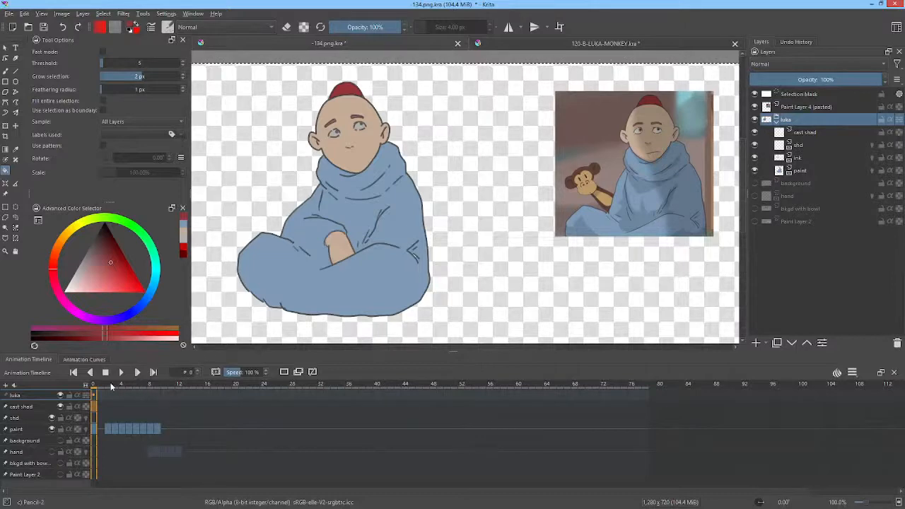
drag(100, 382, 80, 400)
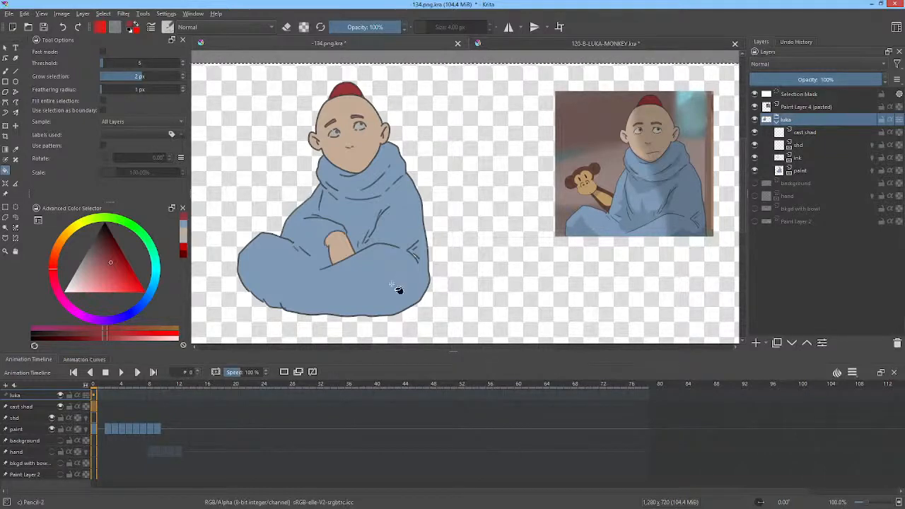
click(105, 386)
mouse_move(105, 387)
mouse_down()
mouse_move(167, 386)
mouse_move(94, 387)
mouse_move(145, 388)
mouse_up()
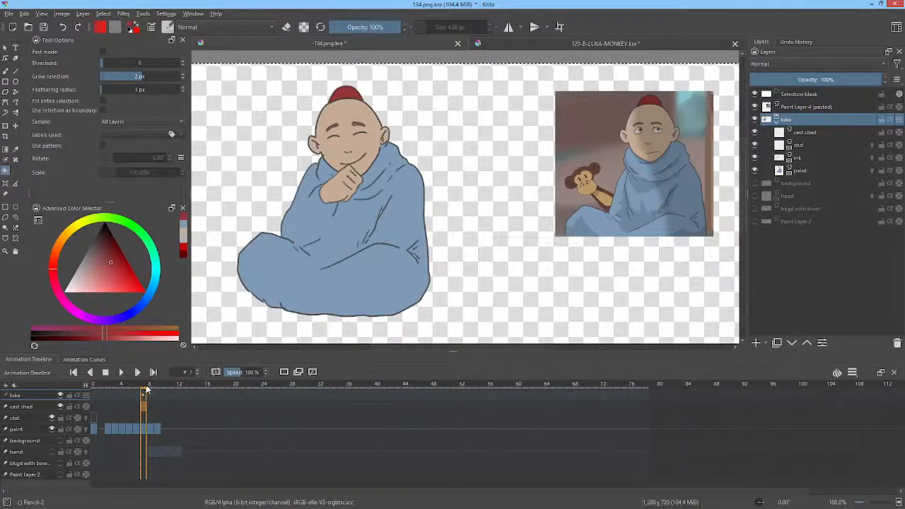
mouse_move(144, 388)
mouse_down()
mouse_move(130, 388)
mouse_move(172, 391)
mouse_up()
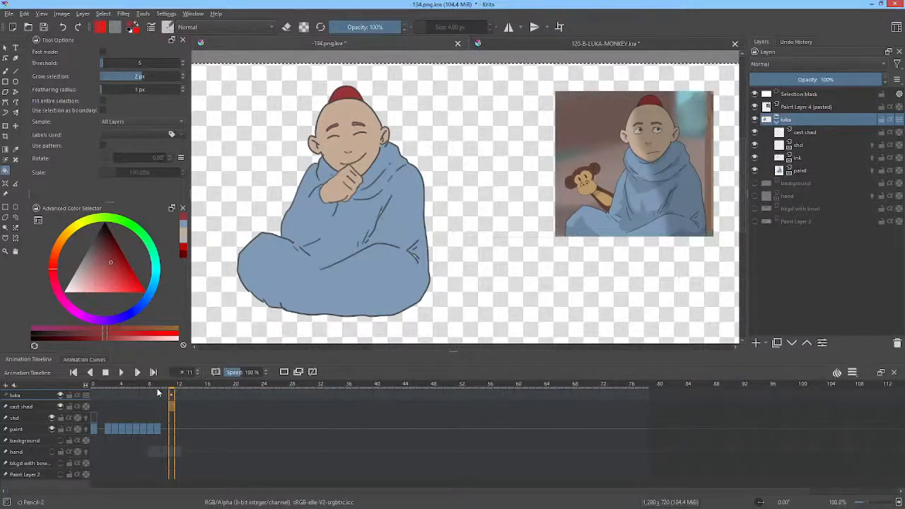
mouse_move(159, 386)
mouse_down()
mouse_move(104, 386)
mouse_move(146, 389)
mouse_move(138, 390)
mouse_up()
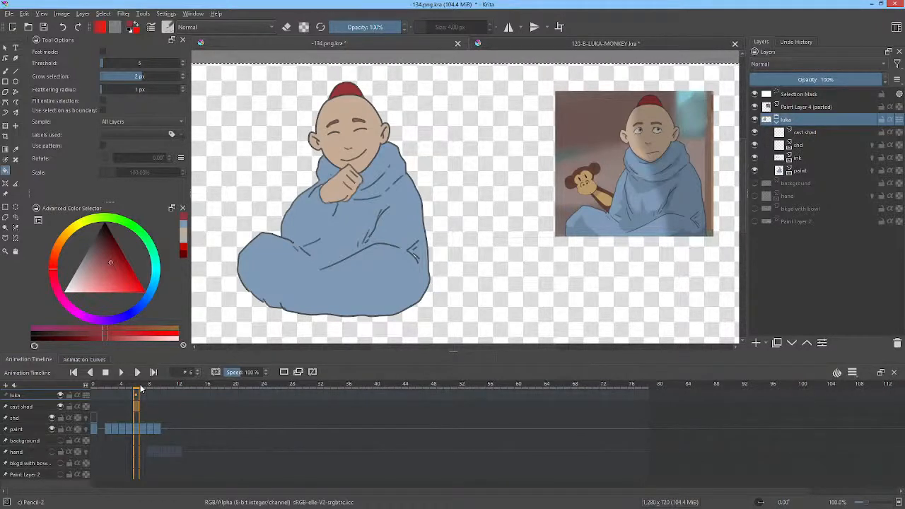
click(142, 387)
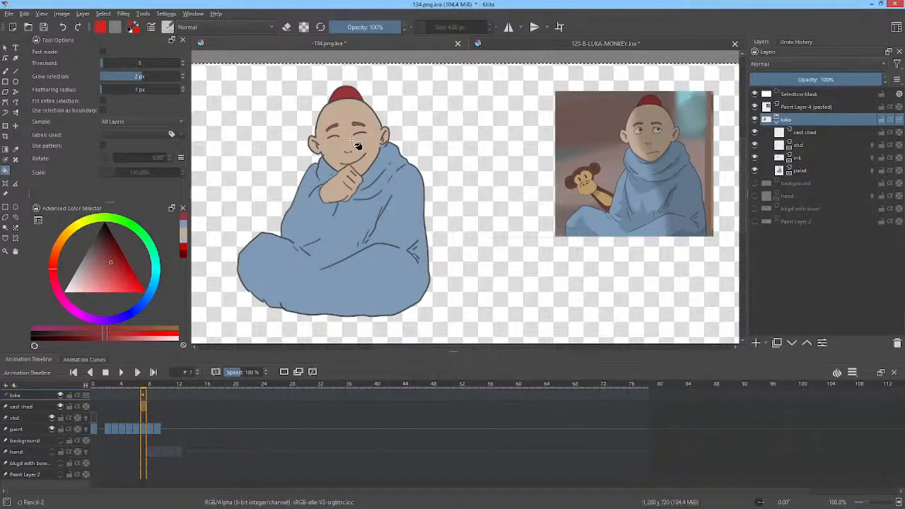
scroll(366, 154, up, 2)
scroll(362, 255, down, 1)
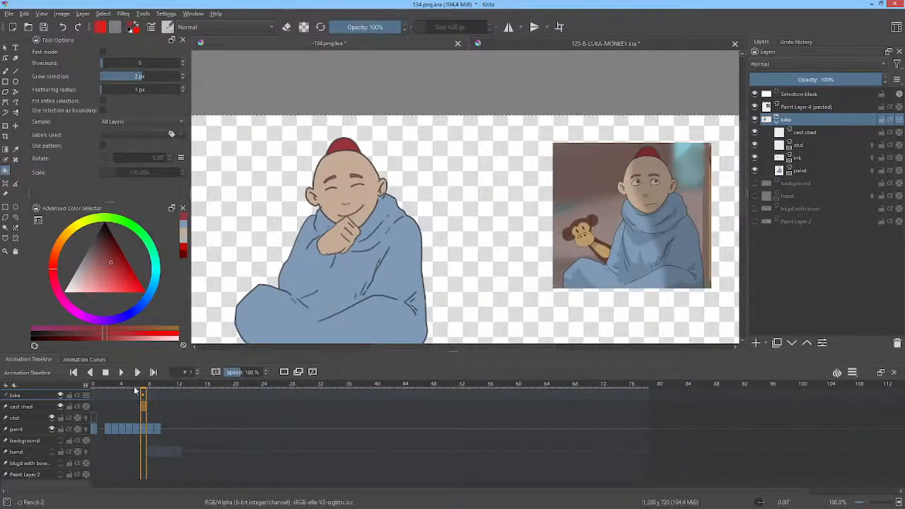
mouse_move(135, 389)
mouse_down()
mouse_move(147, 389)
mouse_move(111, 389)
mouse_move(172, 389)
mouse_move(95, 393)
mouse_up()
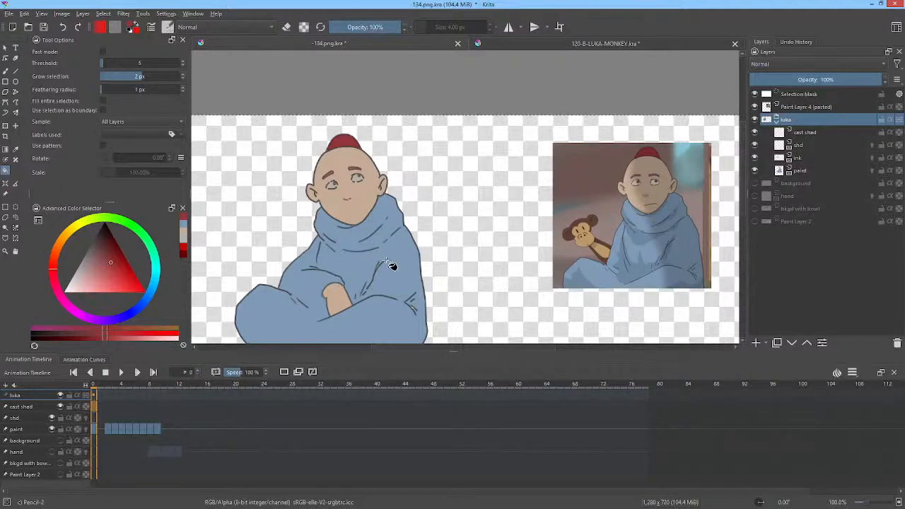
drag(392, 252, 403, 196)
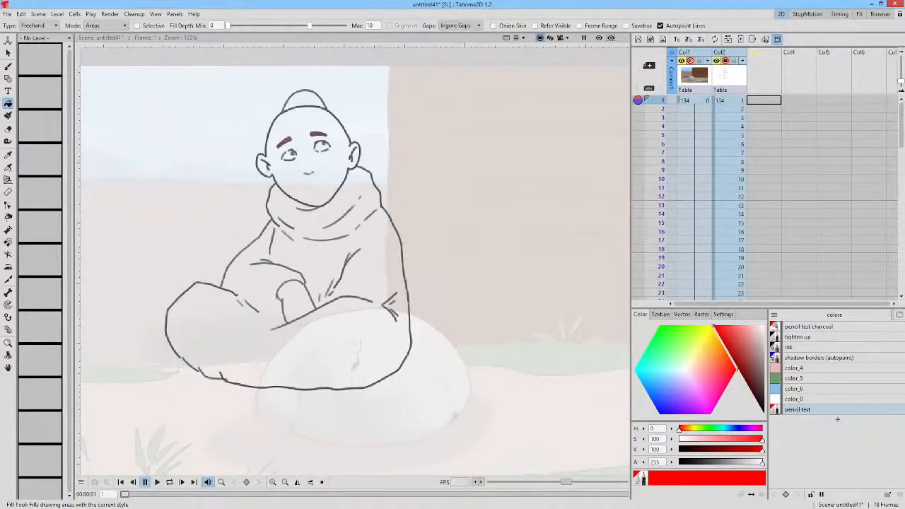
Step: Switch to Tahoma2D, set the pencil test style to a pale pink and select drawing 134 on frame 1 of Col2
scroll(433, 121, down, 2)
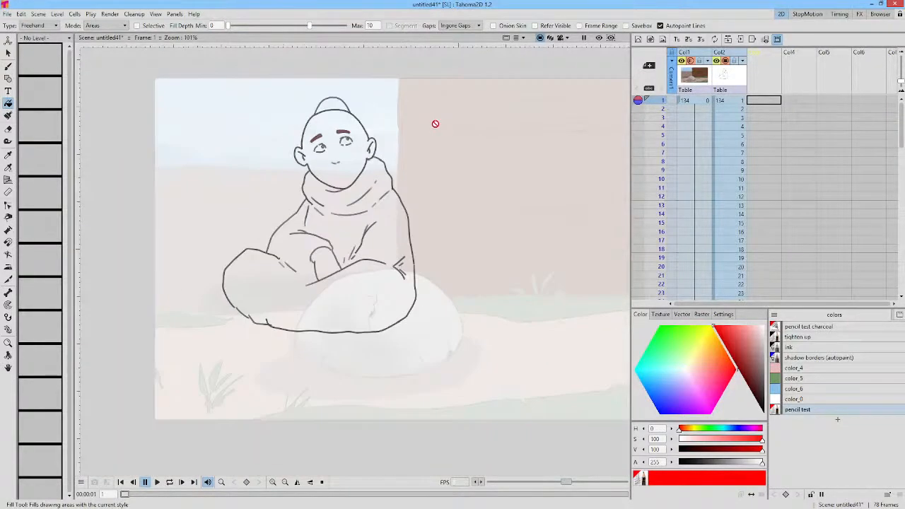
scroll(418, 104, down, 1)
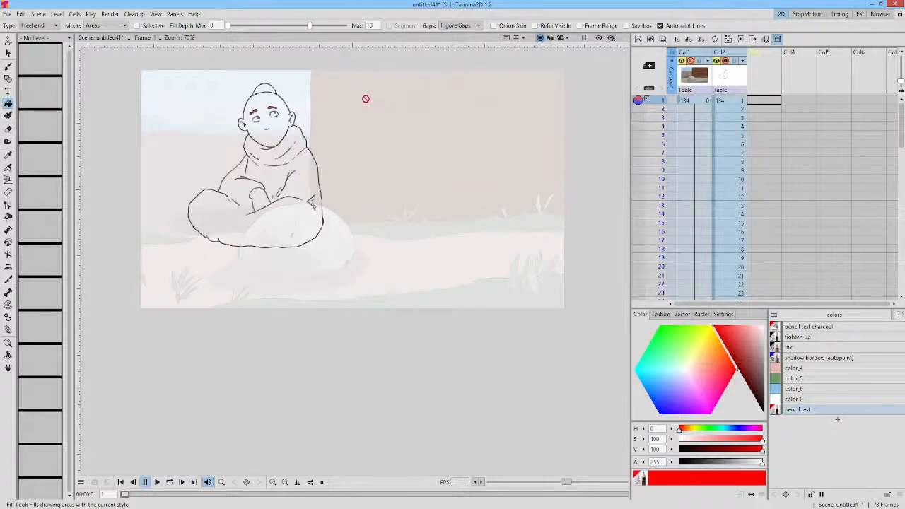
drag(349, 99, 413, 151)
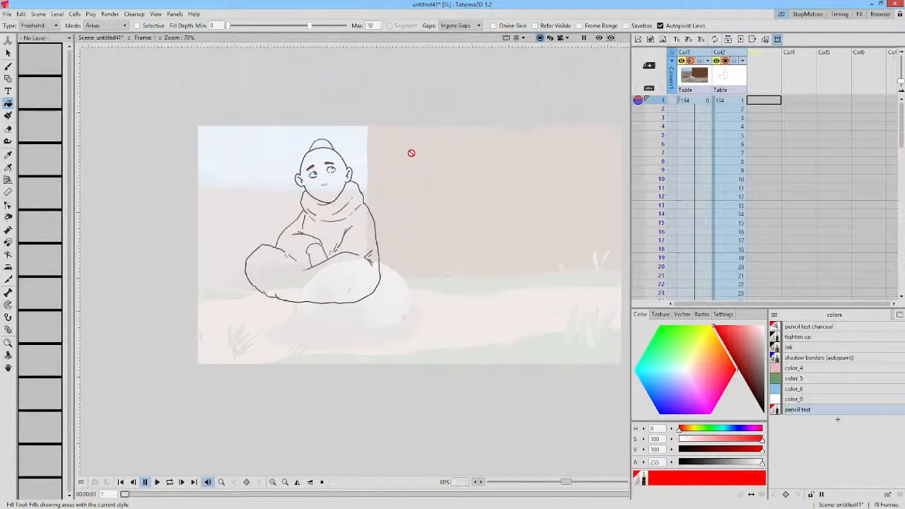
scroll(403, 149, up, 2)
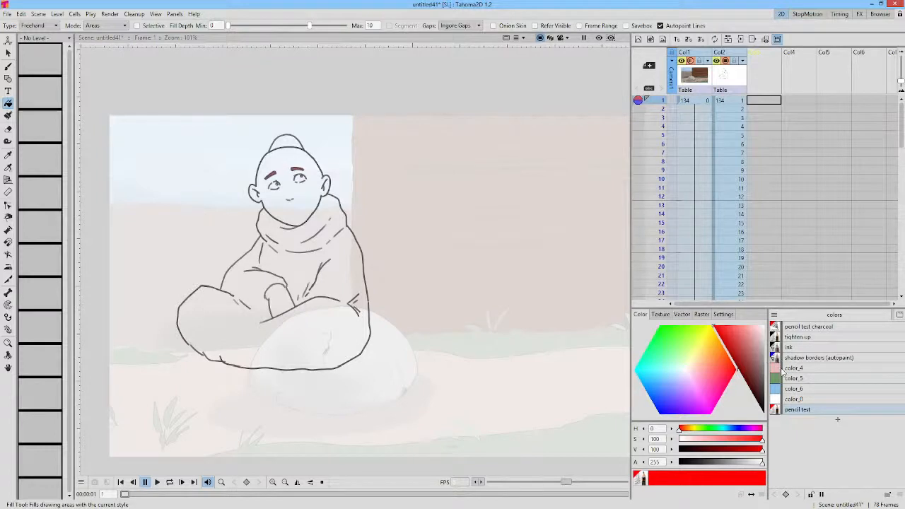
click(756, 332)
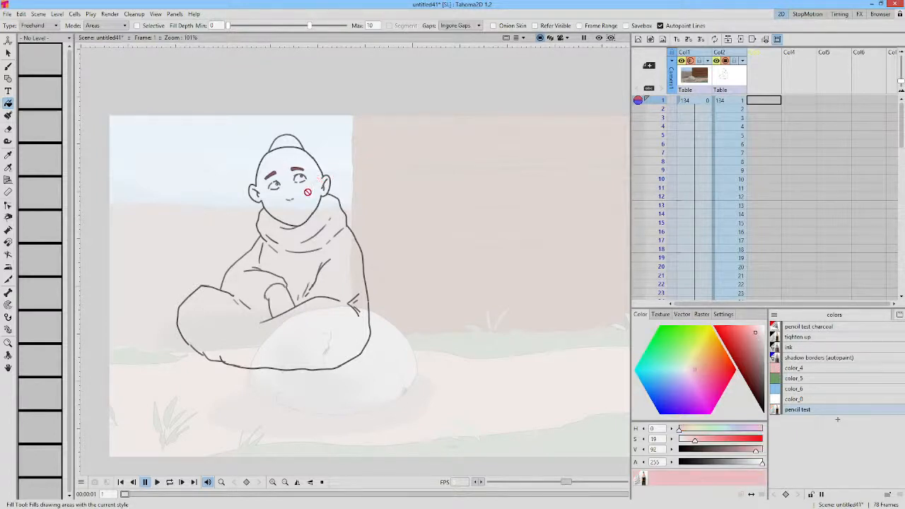
click(736, 100)
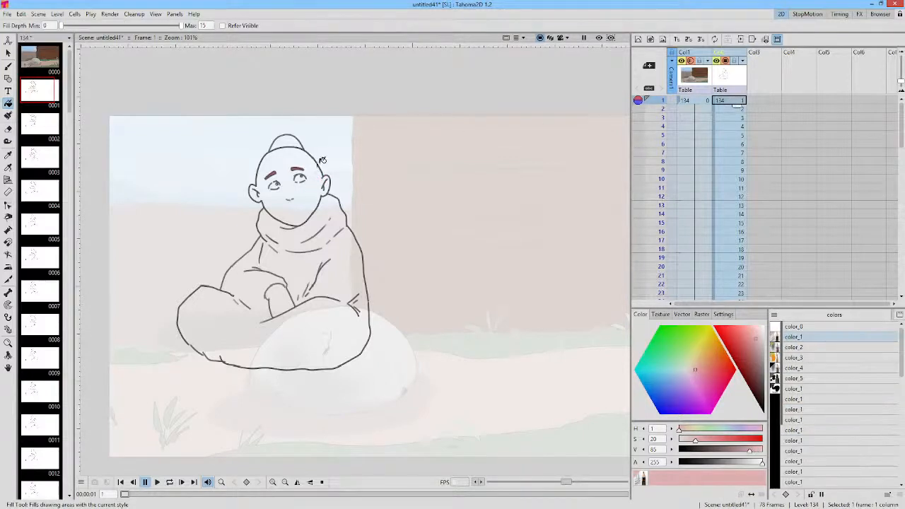
Step: Try filling the monk's face on frame 1 with the pink color_1 style and undo each fill
click(312, 185)
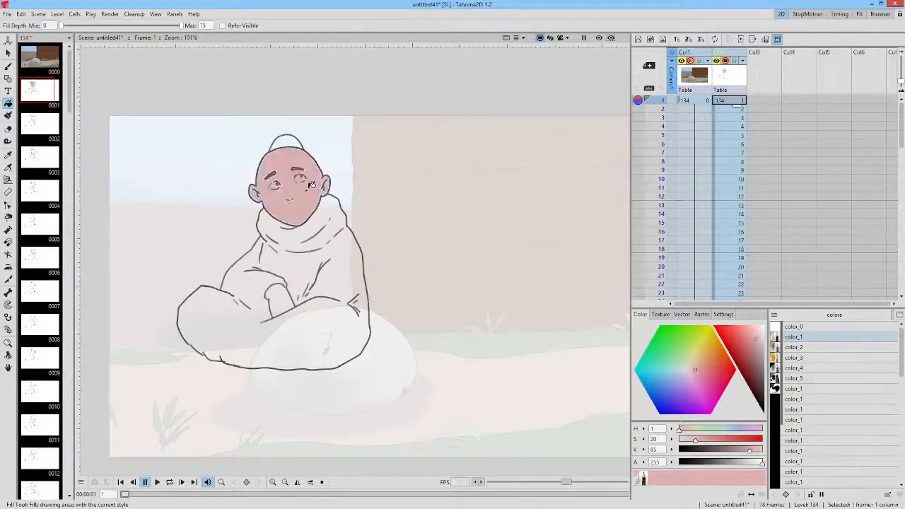
key(ctrl+z)
scroll(312, 185, up, 4)
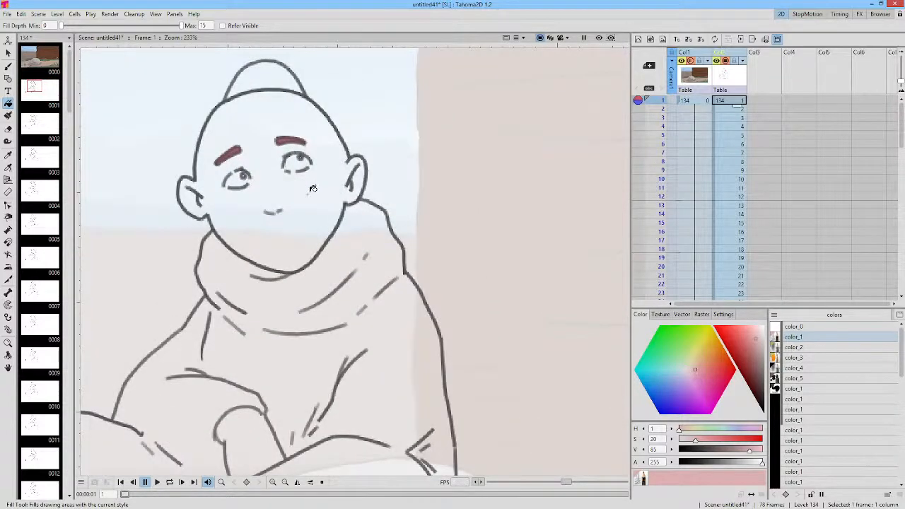
click(313, 188)
key(ctrl+z)
click(313, 188)
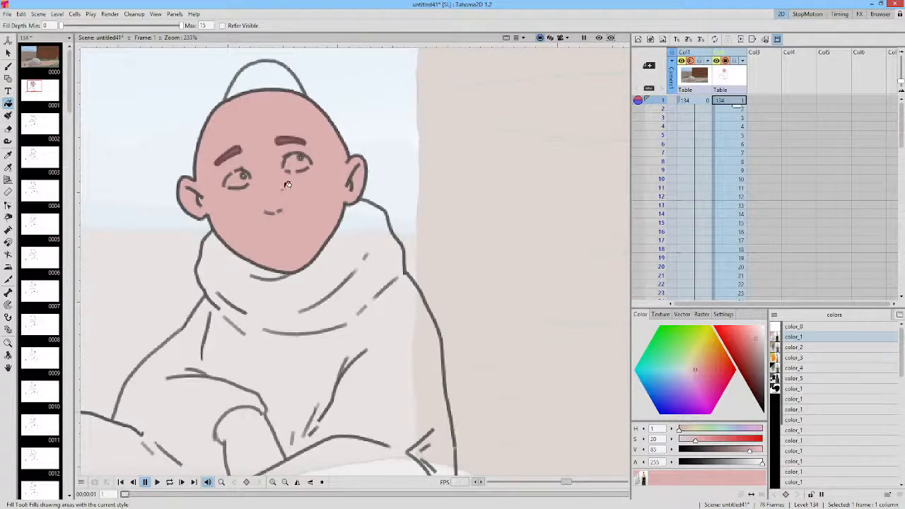
key(ctrl+z)
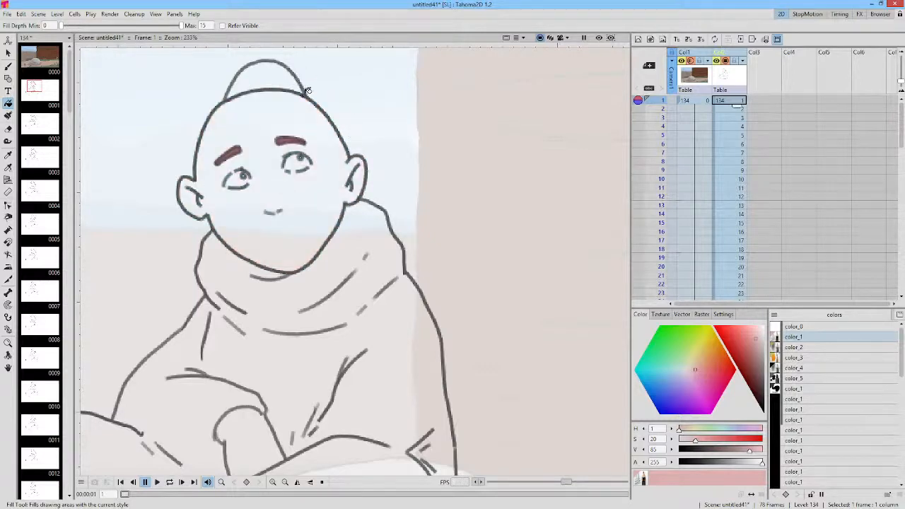
Step: Quit Tahoma2D, discarding the scene changes and leaving the modified files unsaved
click(896, 7)
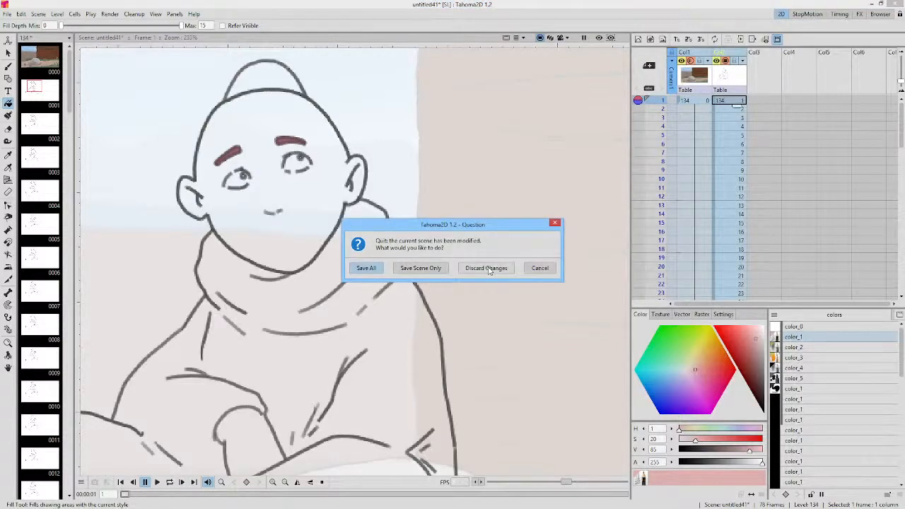
click(488, 268)
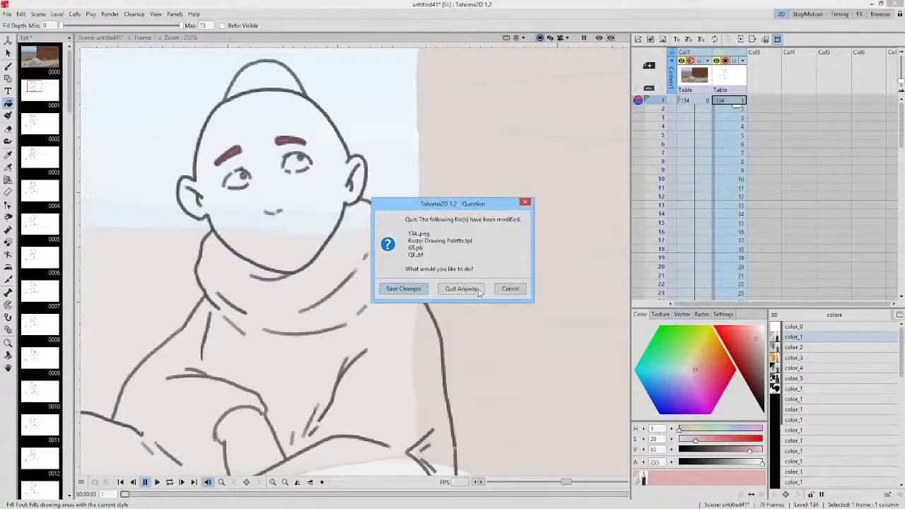
click(475, 291)
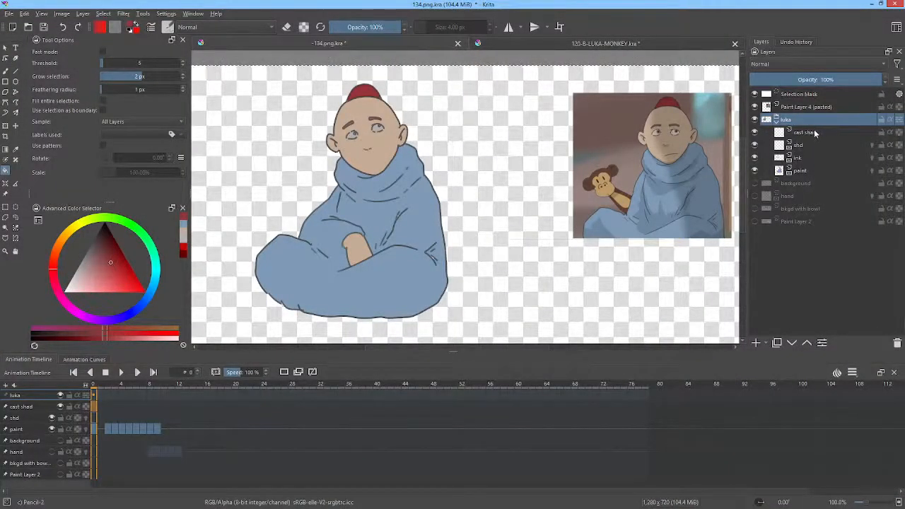
Step: Select the paint layer in Krita and look through the monk's first animation frames
click(797, 170)
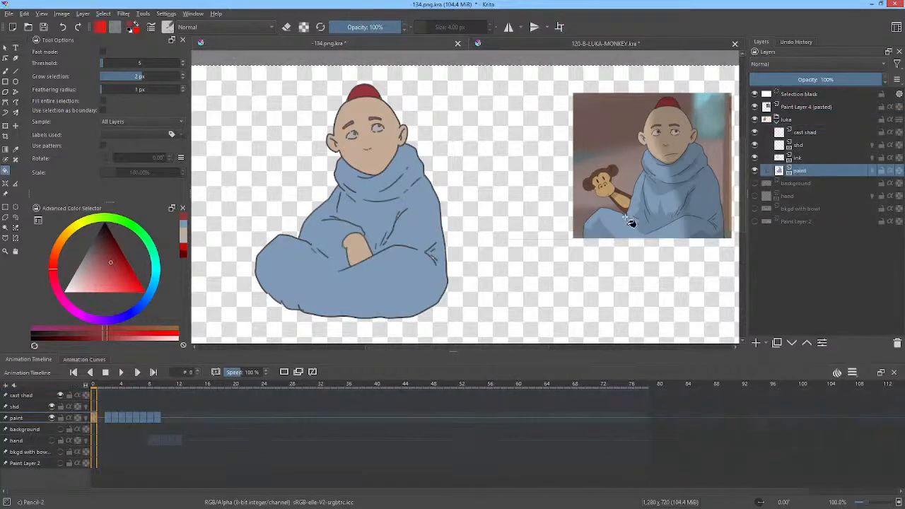
drag(99, 386, 130, 387)
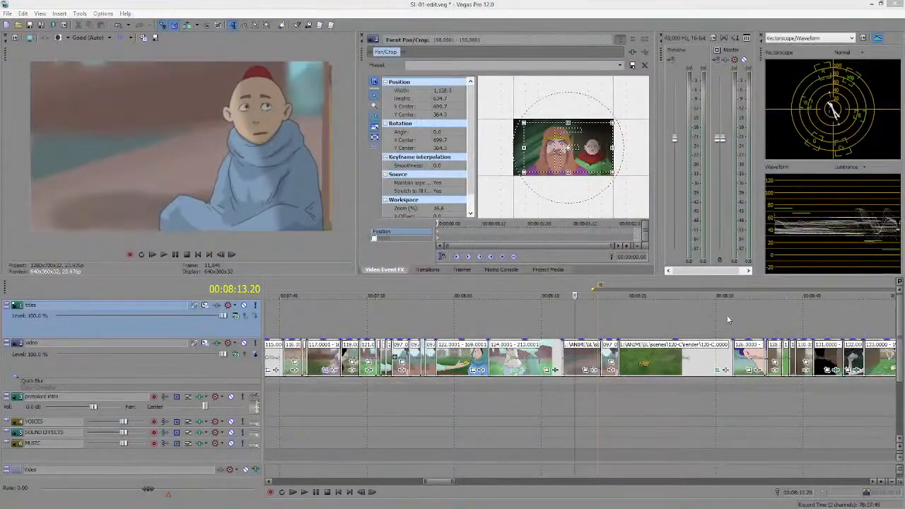
Step: Switch to SL-01-edit.veg in Vegas Pro and review the earlier shots, placing the cursor at 00:07:17.08
drag(506, 326, 390, 322)
scroll(413, 322, down, 3)
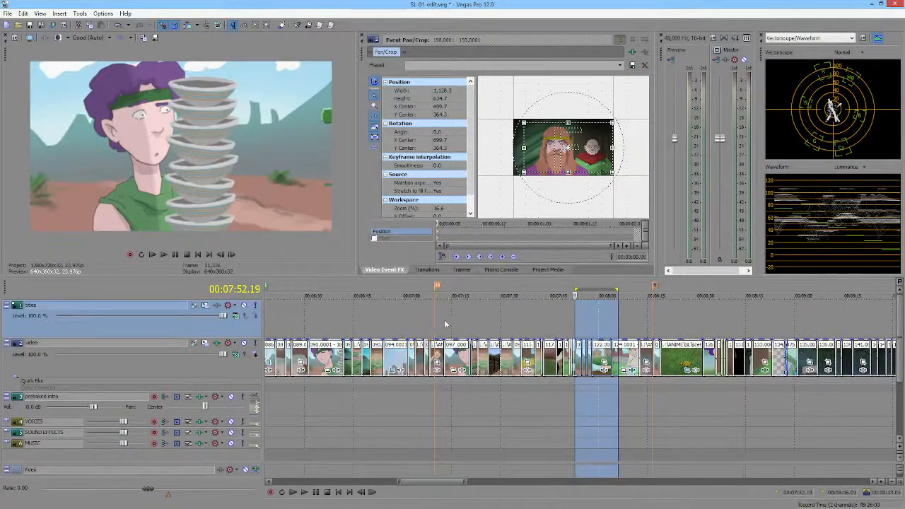
drag(517, 319, 459, 320)
click(459, 321)
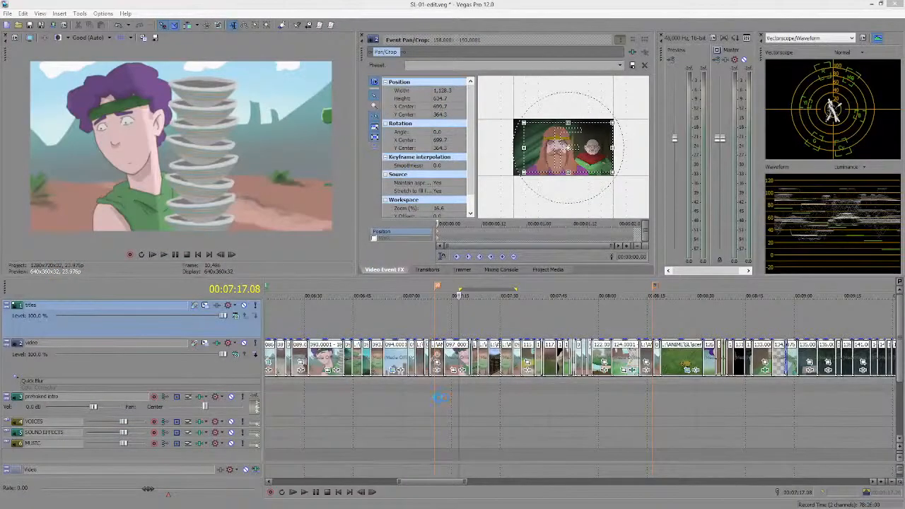
Step: Switch to Krita and erase the shading from the upper part of the monk's fist on the shd layer at frame 2
drag(438, 398, 618, 389)
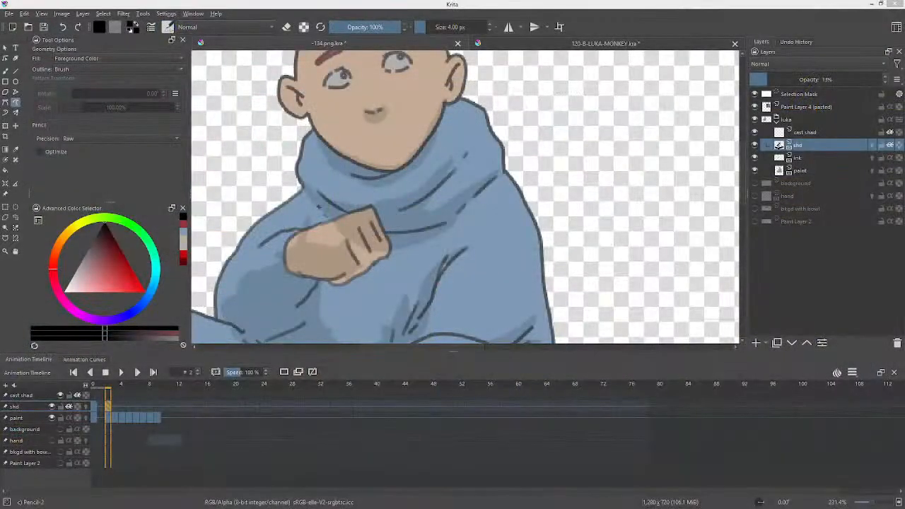
drag(454, 214, 512, 208)
drag(519, 157, 525, 187)
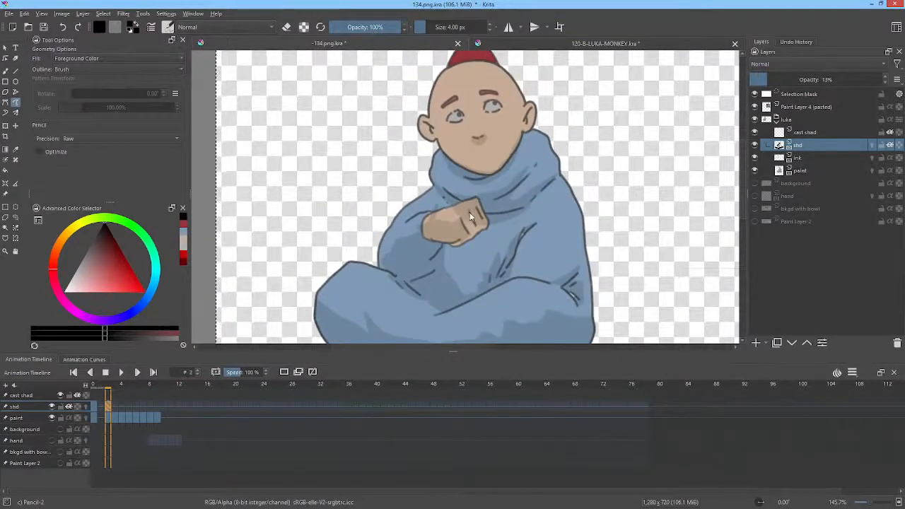
key(e)
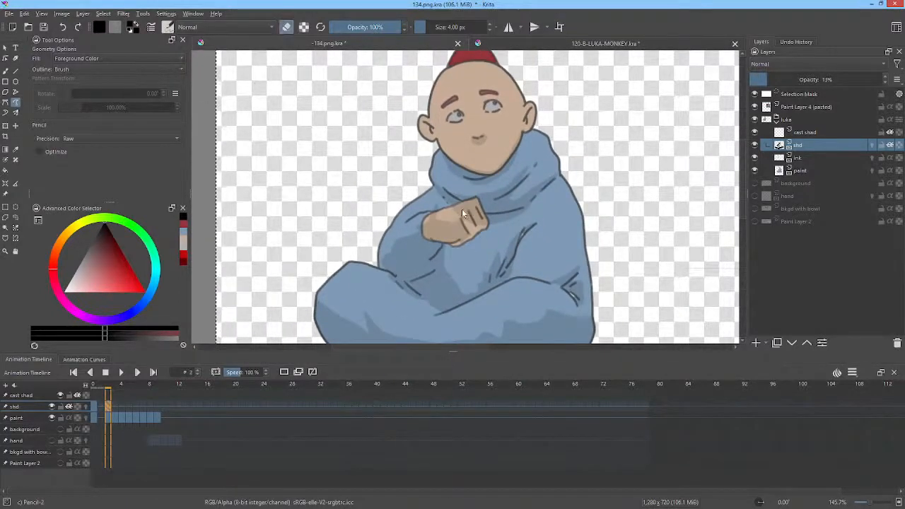
mouse_move(472, 202)
mouse_down()
mouse_move(488, 227)
mouse_move(477, 229)
mouse_move(452, 215)
mouse_move(461, 208)
mouse_move(417, 232)
mouse_up()
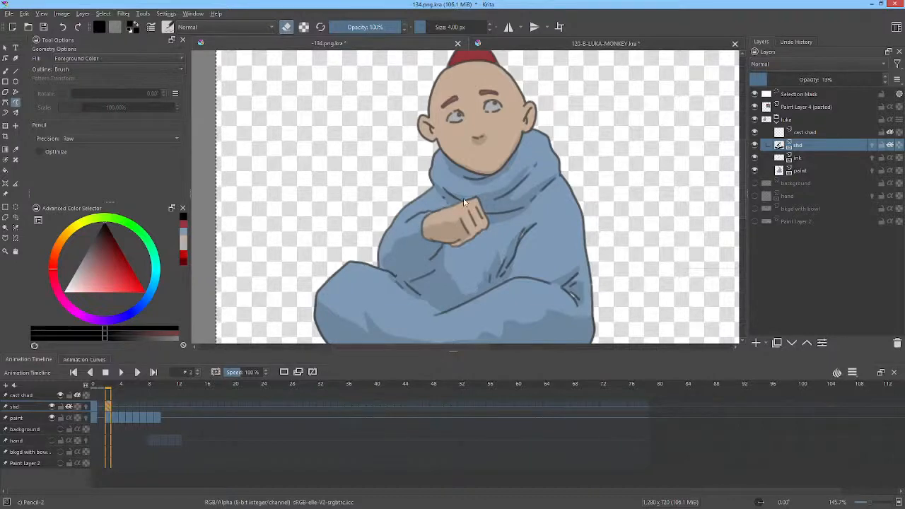
mouse_move(428, 220)
mouse_down()
mouse_move(431, 240)
mouse_move(464, 210)
mouse_up()
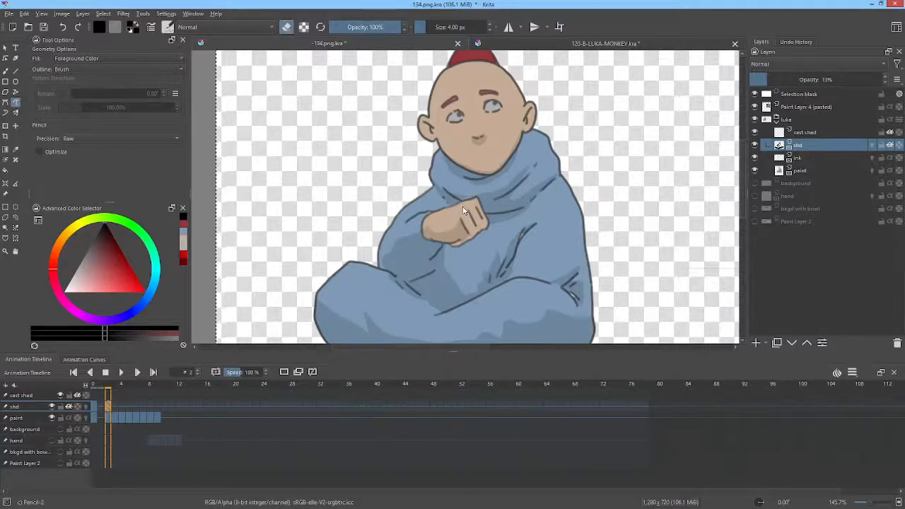
Step: On frame 3 of the shd layer, erase the shading from the upper fist and paint shading along the fist's lower part
key(period)
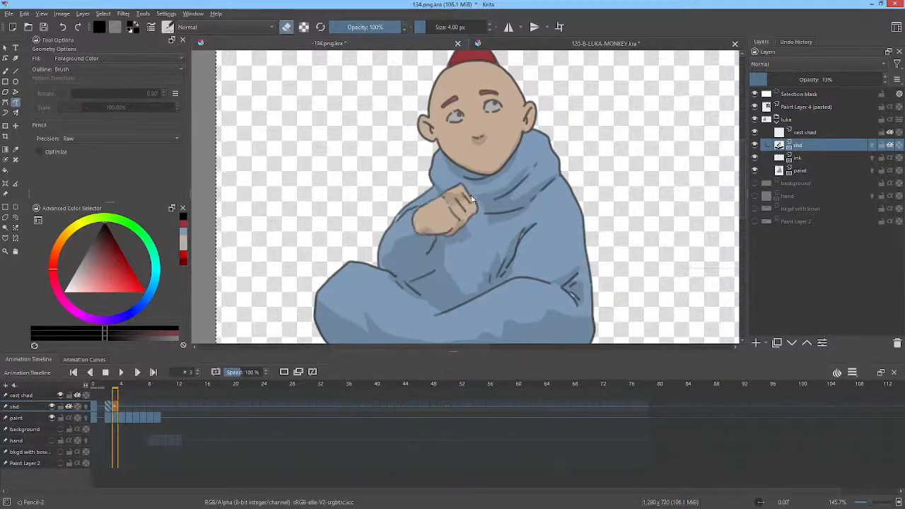
mouse_move(459, 212)
mouse_down()
mouse_move(476, 198)
mouse_move(468, 181)
mouse_up()
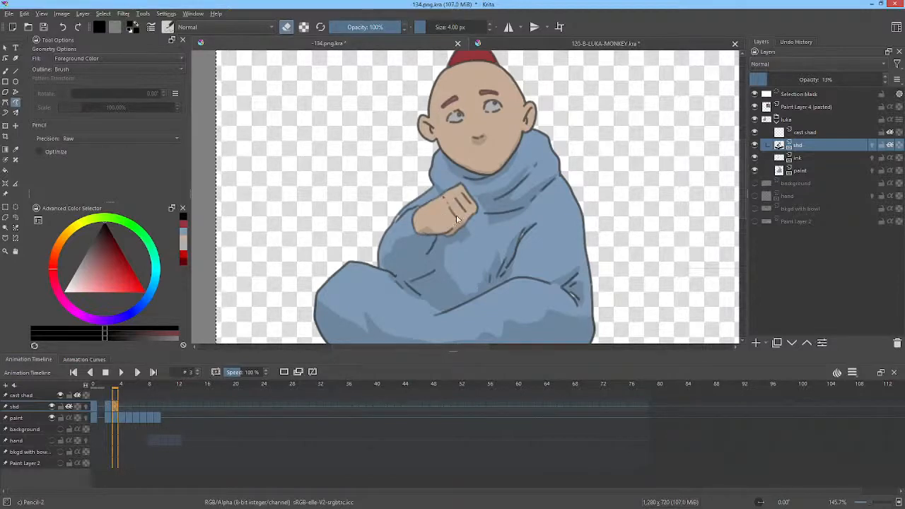
key(e)
mouse_move(433, 232)
mouse_down()
mouse_move(443, 234)
mouse_move(450, 211)
mouse_move(429, 212)
mouse_move(416, 231)
mouse_move(433, 234)
mouse_up()
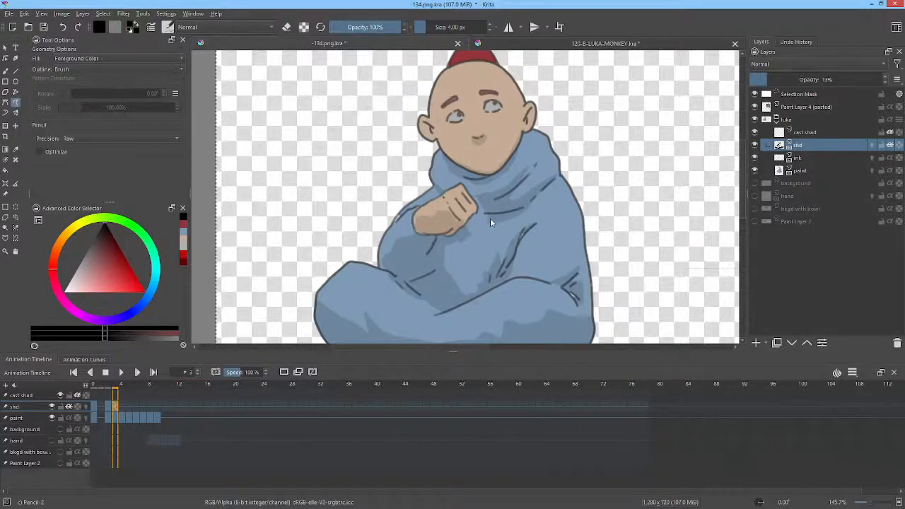
Step: Compare the fist shading with the neighbouring frames and paint a cast shadow on the robe beneath the fist at frame 2
key(Left)
key(Right)
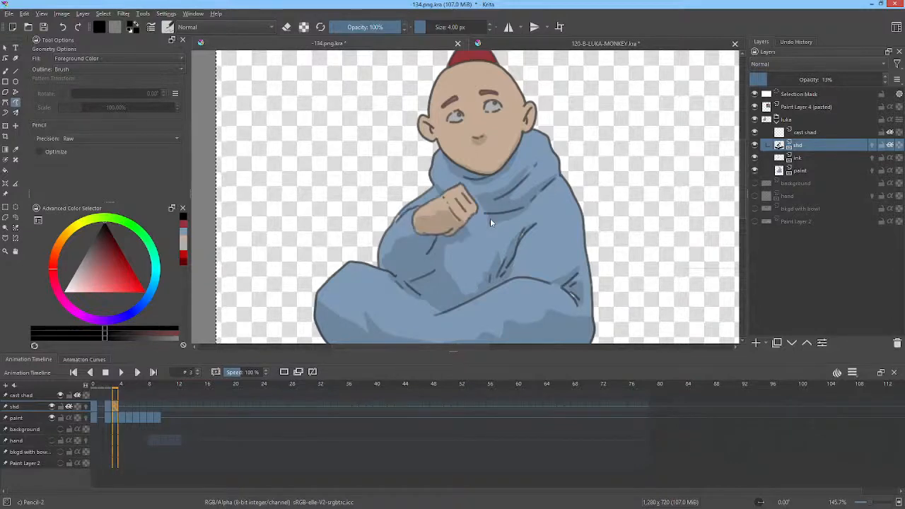
key(Left)
key(Right)
key(Left)
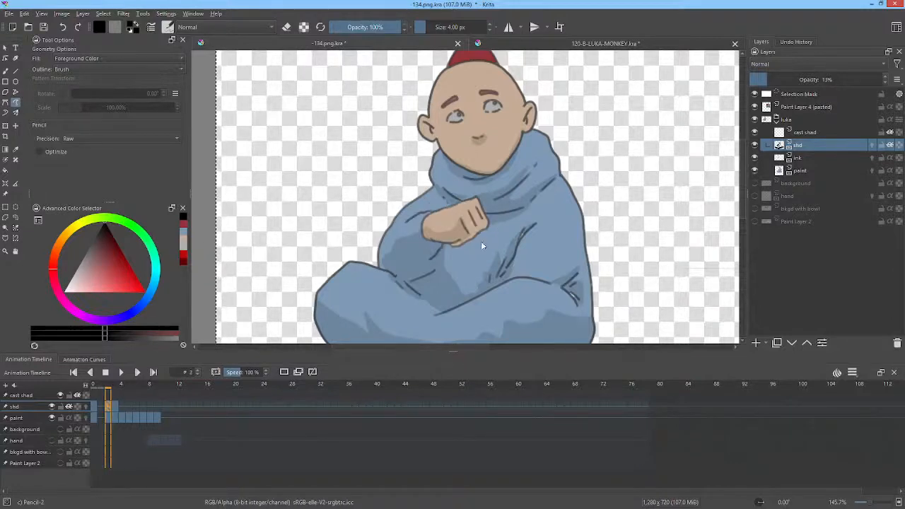
key(Left)
key(Left)
key(Right)
key(Right)
mouse_move(478, 235)
mouse_down()
mouse_move(454, 242)
mouse_move(443, 263)
mouse_up()
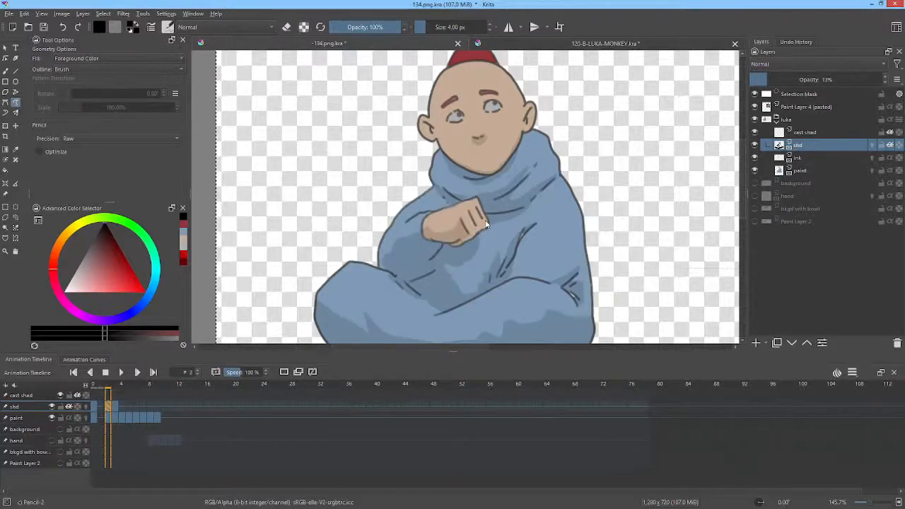
Step: Paint the shadow on the robe beneath the fist and shade the collar fold at frame 3
key(Right)
drag(465, 223, 468, 227)
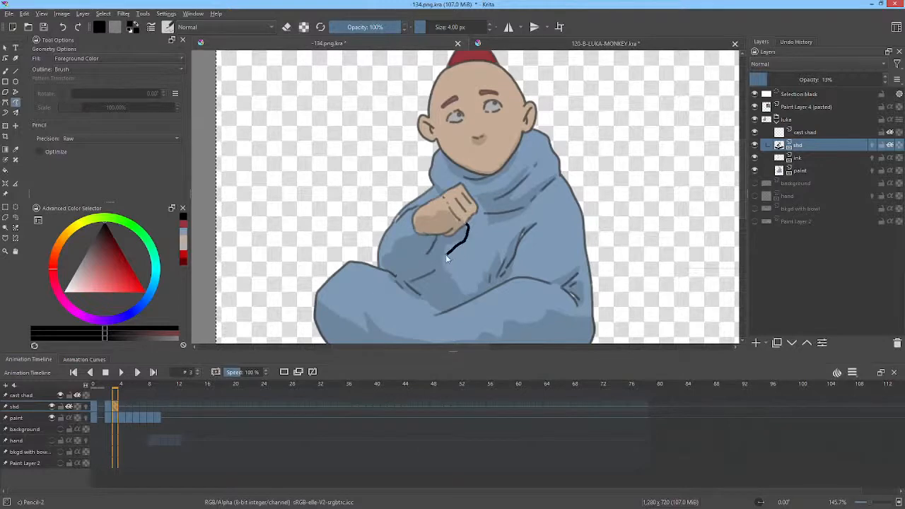
drag(447, 259, 436, 261)
drag(525, 172, 536, 165)
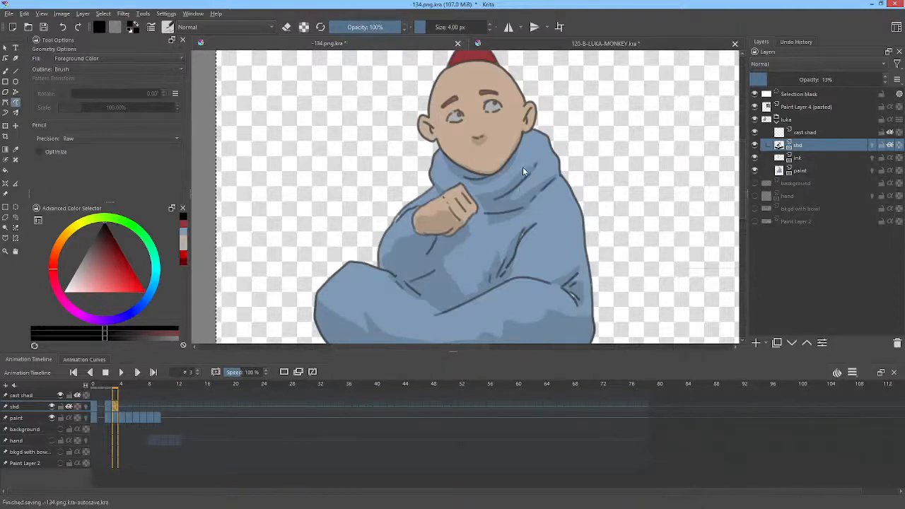
drag(474, 196, 475, 202)
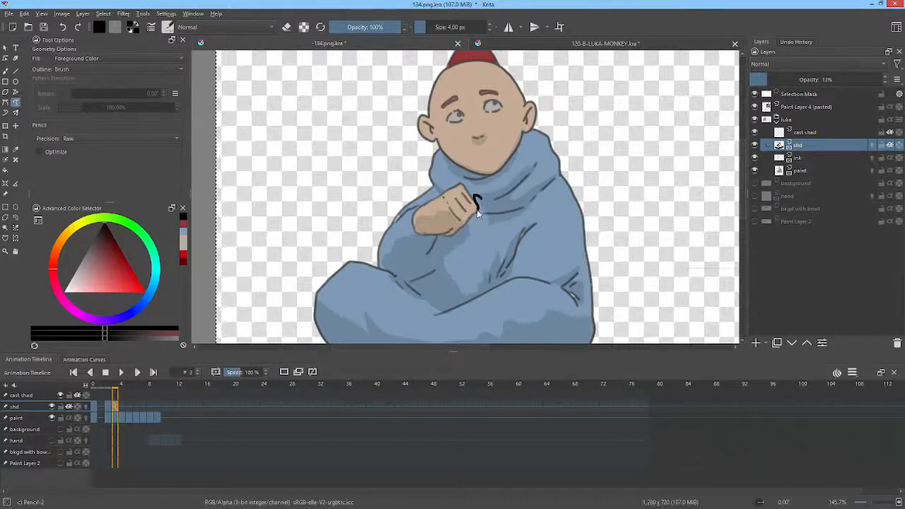
key(ctrl+z)
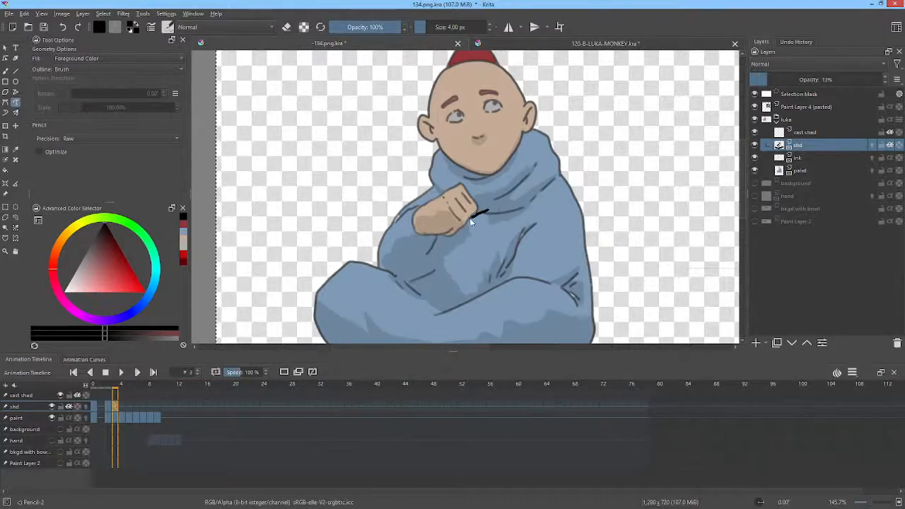
key(ctrl+z)
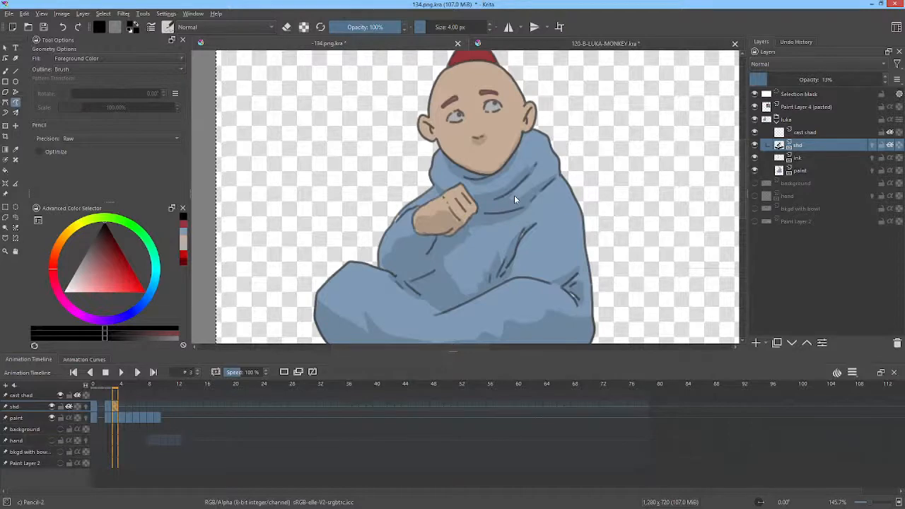
Step: Compare the shading of the monk's hand and robe across frames 0 to 3
key(Left)
key(Left)
key(Left)
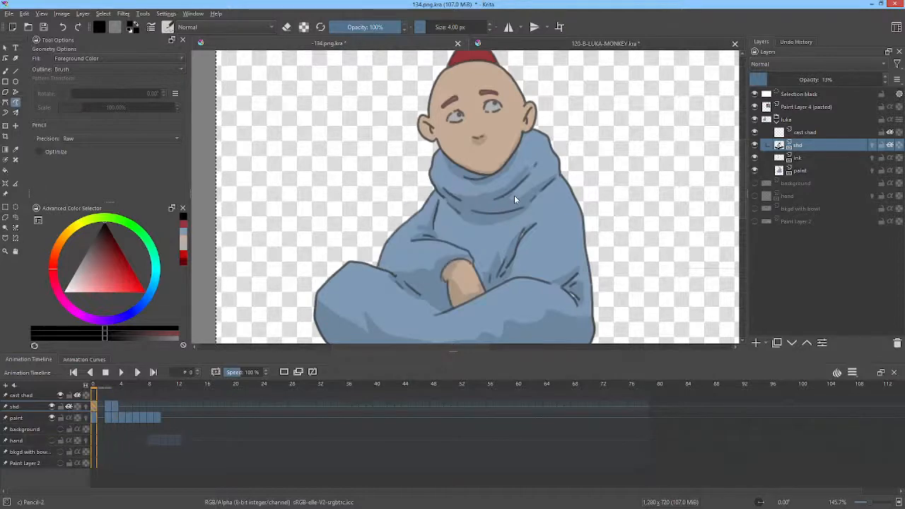
key(Right)
key(Right)
key(Right)
key(Left)
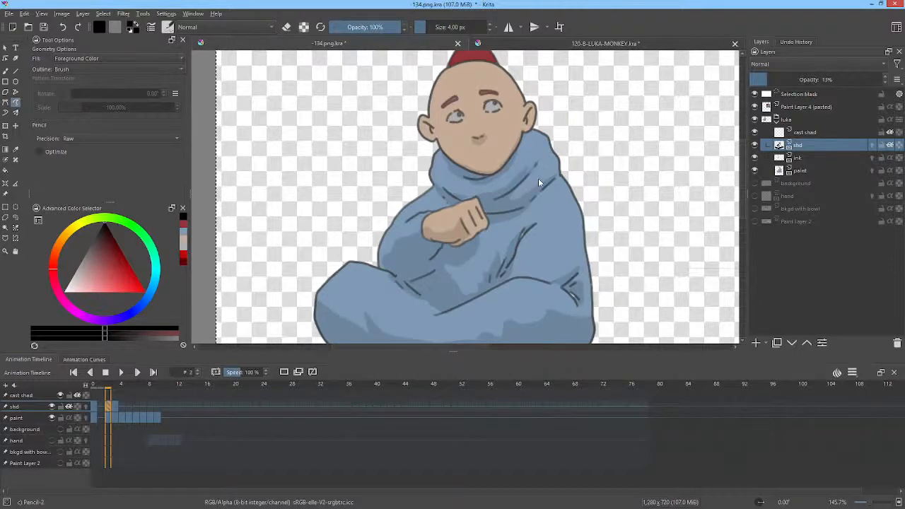
key(Left)
key(Left)
key(Right)
Step: On frame 4, erase the shading over the raised fist's knuckles and paint shading along the fist's lower edge
key(Right)
key(Right)
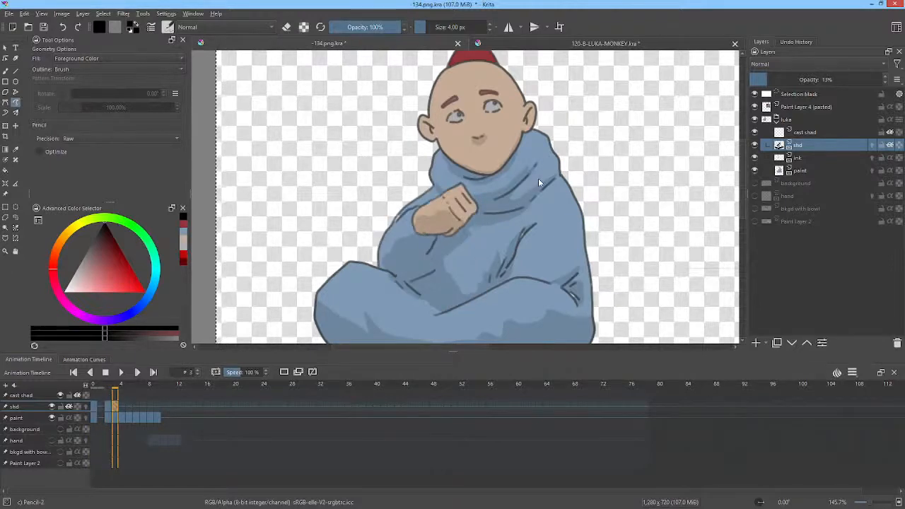
key(Right)
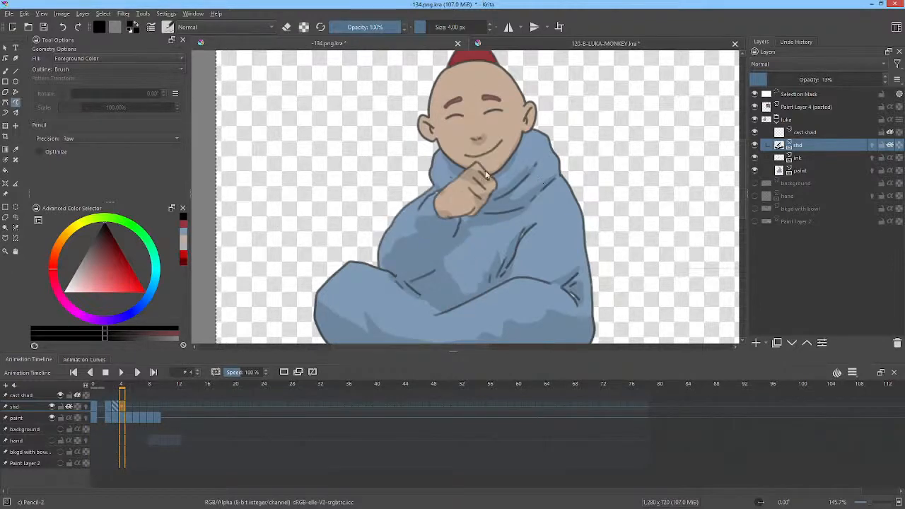
key(e)
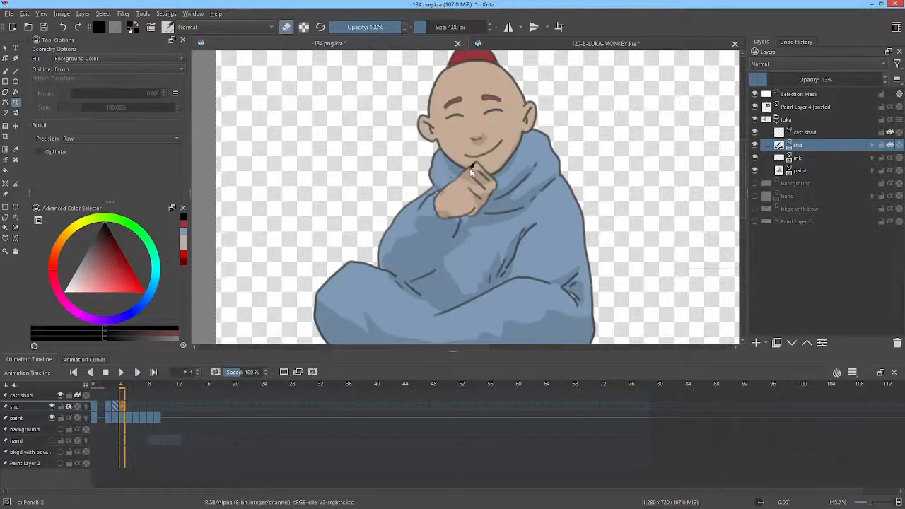
mouse_move(473, 166)
mouse_down()
mouse_move(485, 193)
mouse_move(495, 184)
mouse_move(479, 167)
mouse_move(489, 191)
mouse_up()
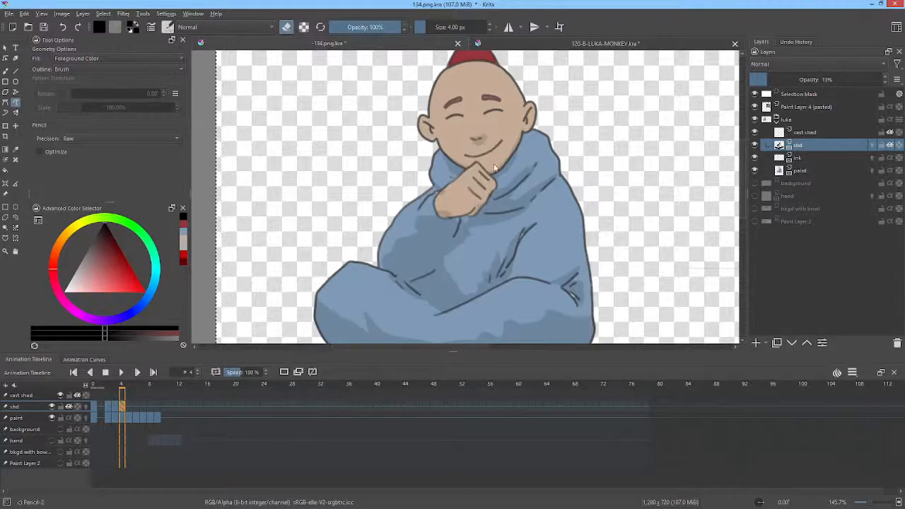
key(e)
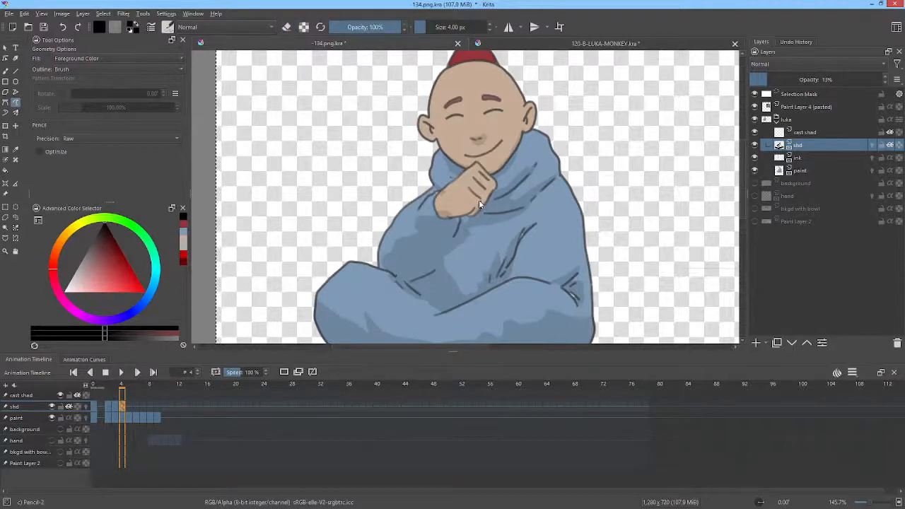
mouse_move(479, 199)
mouse_down()
mouse_move(437, 217)
mouse_move(449, 225)
mouse_move(483, 197)
mouse_up()
Step: Clean up the frame 4 shading by erasing it from the upper back of the hand and beside the nose
key(e)
mouse_move(444, 189)
mouse_down()
mouse_move(440, 208)
mouse_move(460, 196)
mouse_up()
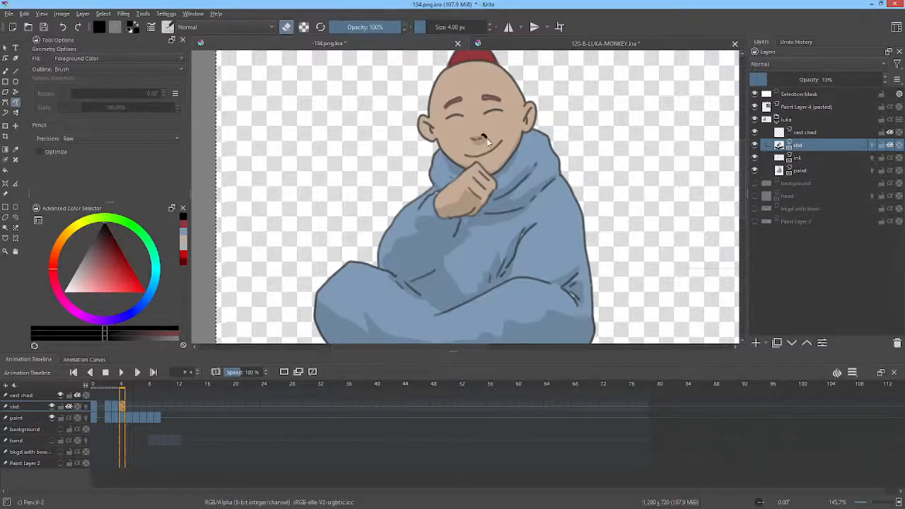
drag(487, 140, 484, 143)
key(e)
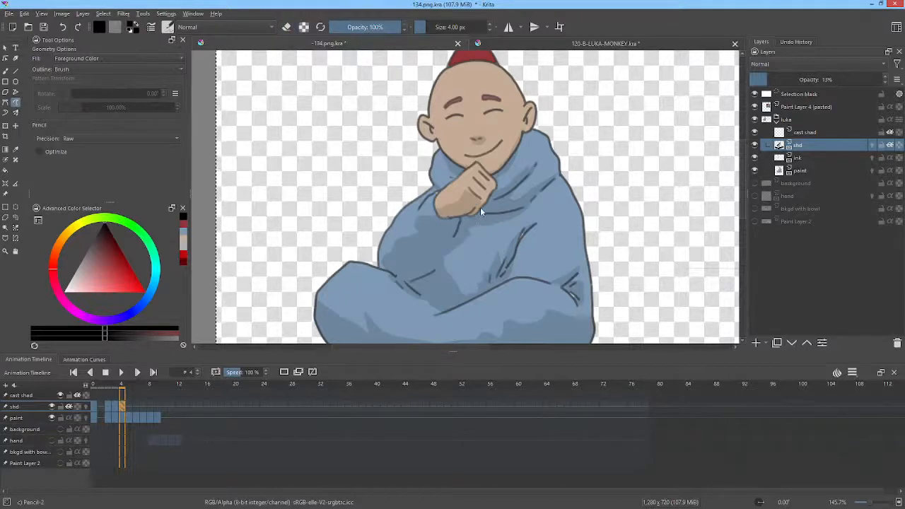
Step: Review the image sequence export options in the Render Animation settings and close them without rendering
key(ctrl+shift+r)
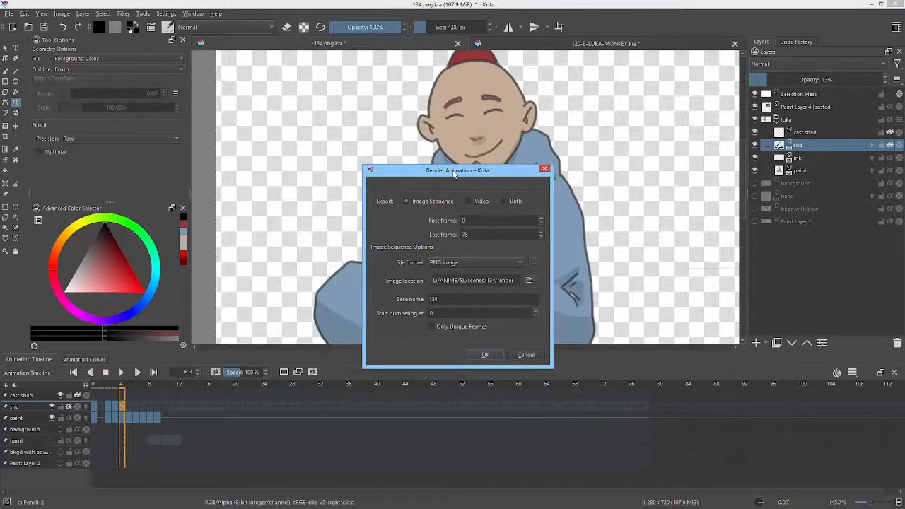
drag(455, 174, 446, 173)
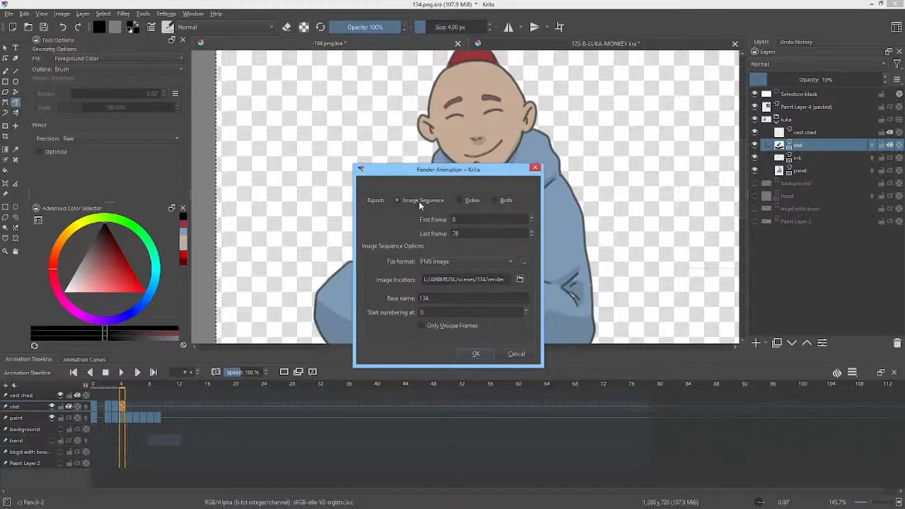
click(516, 354)
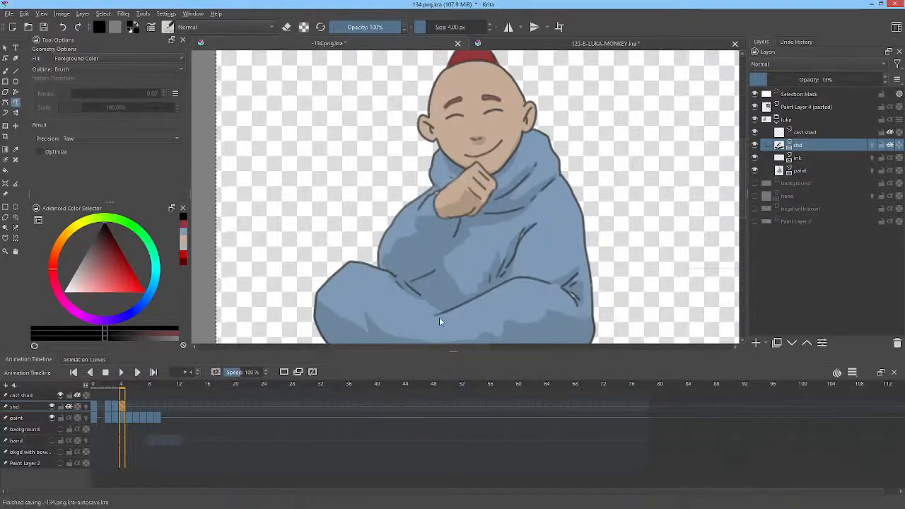
Step: Compare the monk's shading across frames 3 to 5
key(Left)
key(Right)
key(Left)
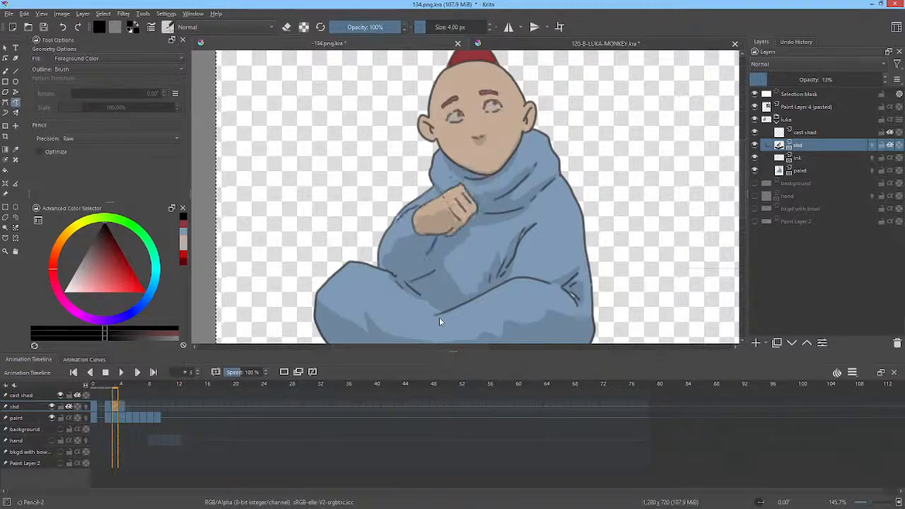
key(Right)
key(Right)
key(Left)
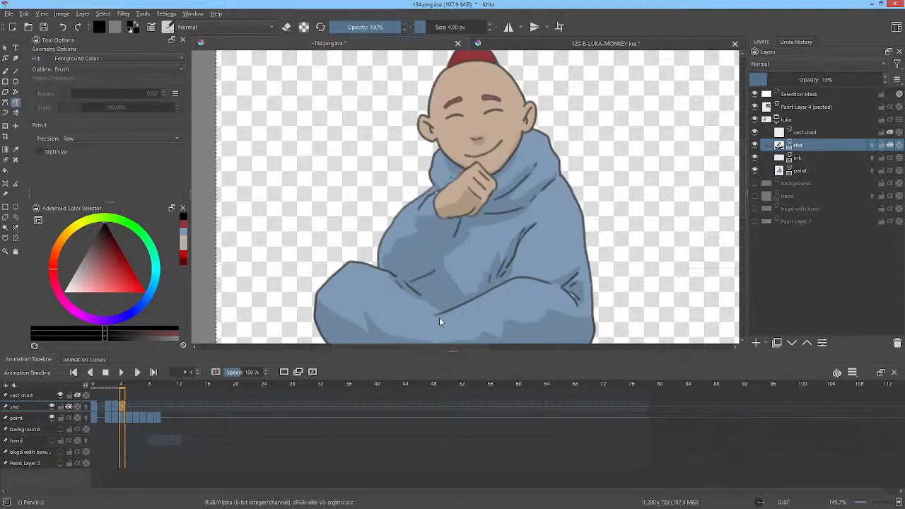
key(Right)
key(Left)
key(Right)
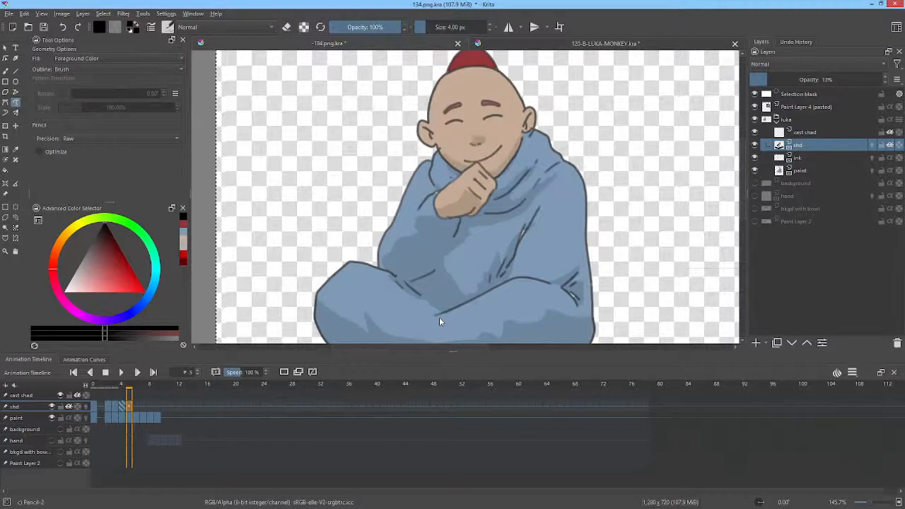
Step: Liquify the shading on frame 5 with a brush size of about 102.60, reshaping it around the collar and shoulder
key(ctrl+t)
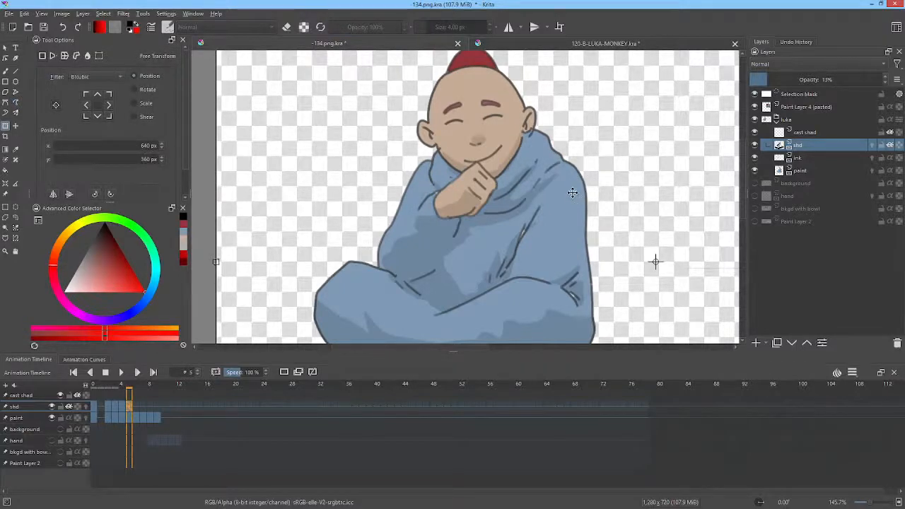
right_click(573, 194)
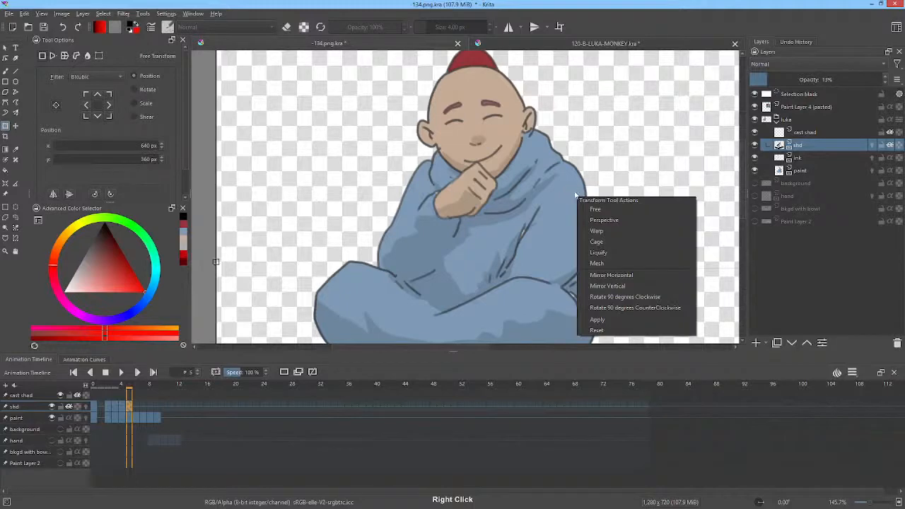
click(616, 256)
drag(637, 170, 379, 313)
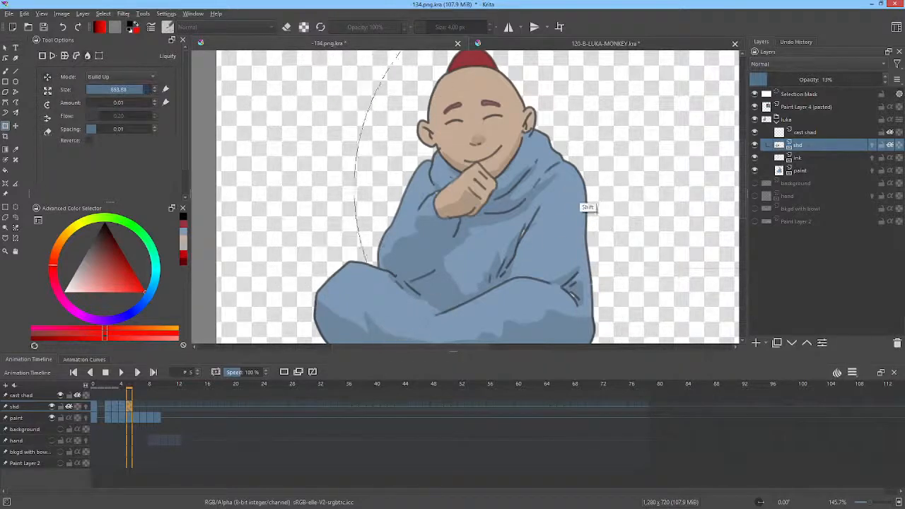
drag(584, 181, 428, 281)
mouse_move(612, 170)
mouse_down()
mouse_move(458, 262)
mouse_move(543, 204)
mouse_move(555, 187)
mouse_move(546, 186)
mouse_up()
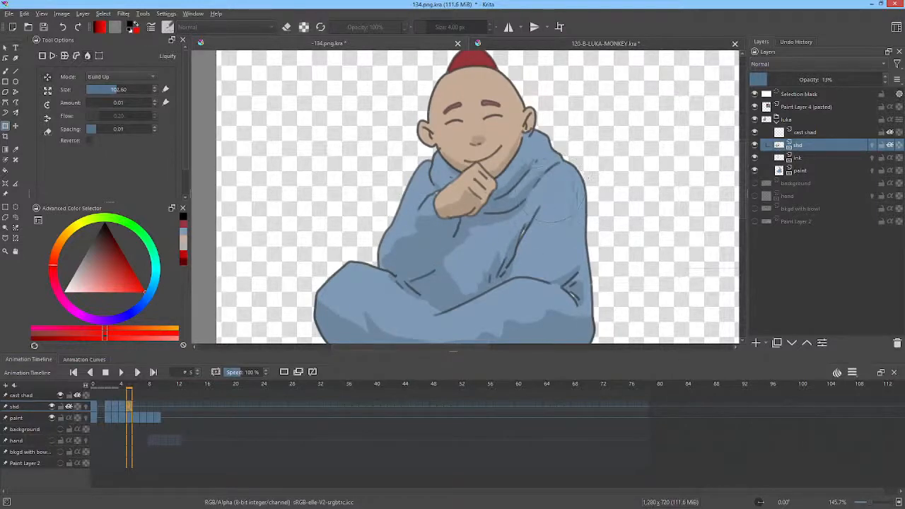
Step: Push the robe's fold shading into place on frame 5, reducing the Liquify brush to about 44.71, and apply the transform
drag(543, 205, 565, 212)
mouse_move(544, 229)
mouse_down()
mouse_move(493, 251)
mouse_move(503, 251)
mouse_up()
key(Left)
key(Right)
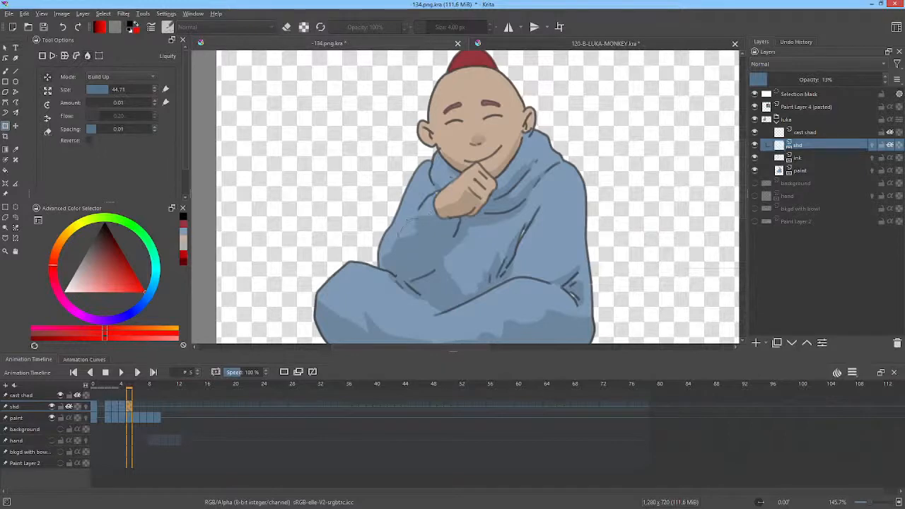
key(Return)
Step: Shade the sleeve beside the fist on frame 5 with the Freehand Path tool, comparing it with frame 4
key(Left)
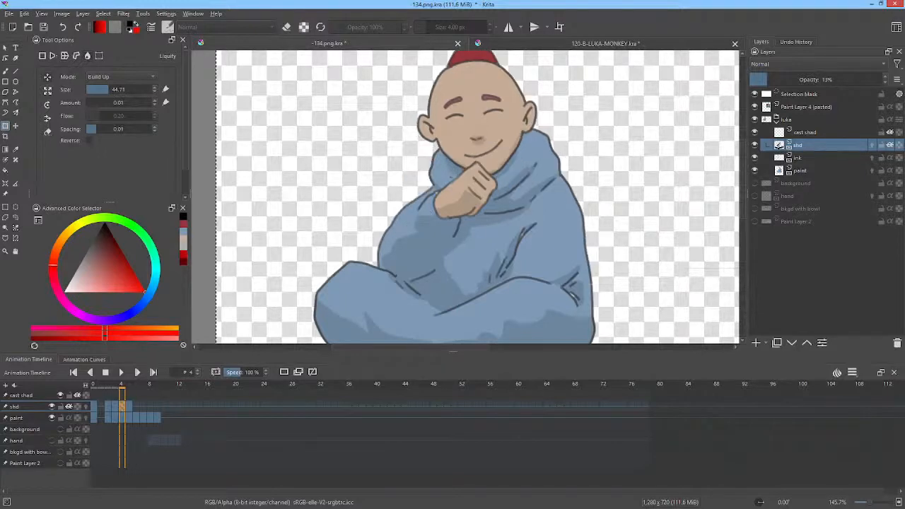
key(Right)
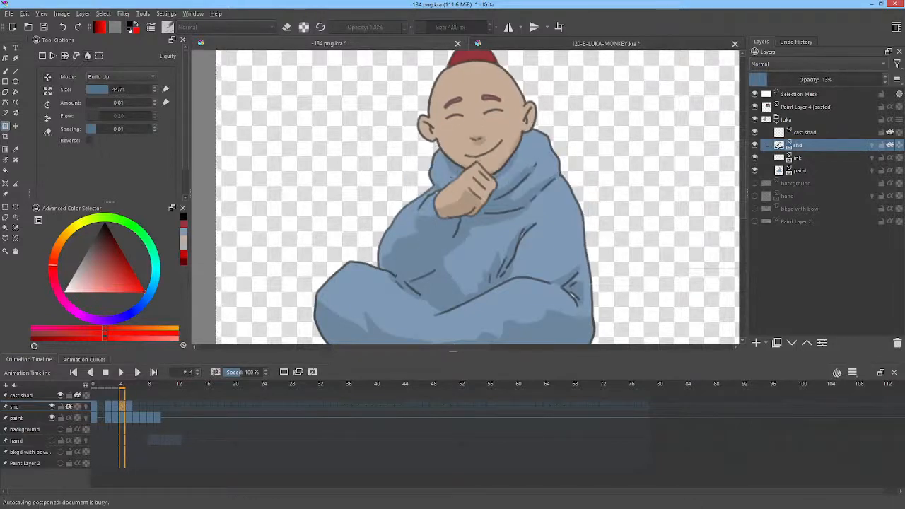
key(p)
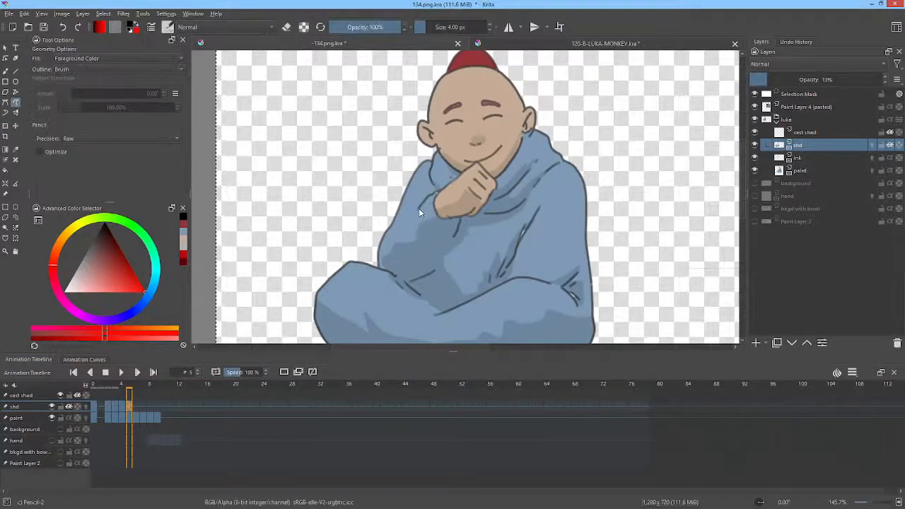
mouse_move(439, 191)
mouse_down()
mouse_move(432, 180)
mouse_move(420, 206)
mouse_up()
key(Left)
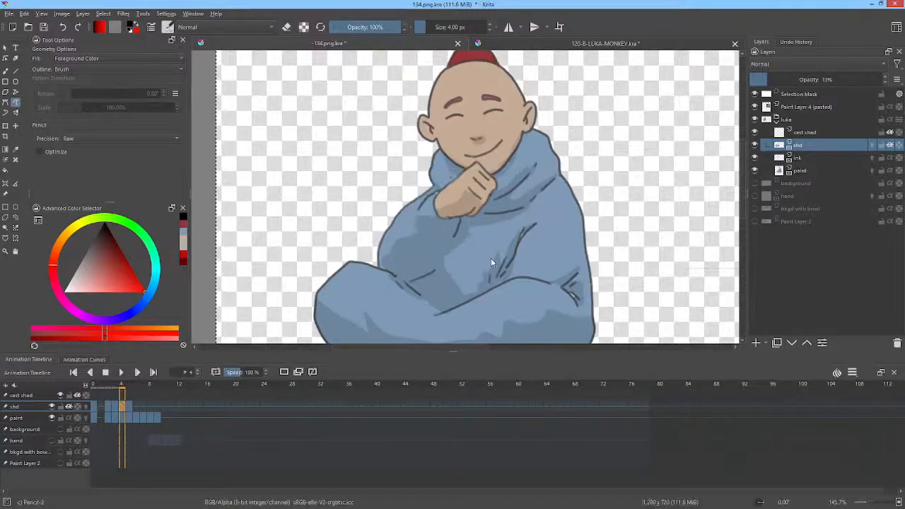
Step: Compare frames 4 and 5, and touch up the shading under the nose and along the lower sleeve fold on frame 5
key(Right)
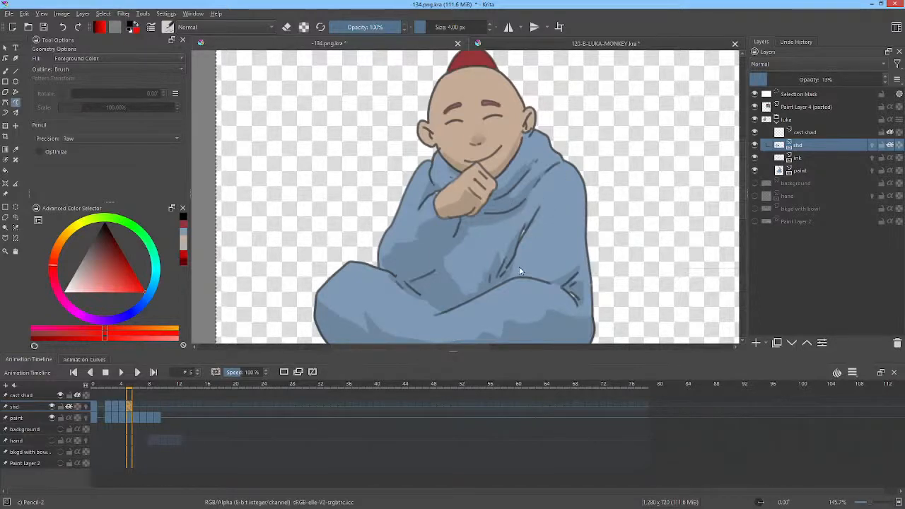
key(Left)
key(Right)
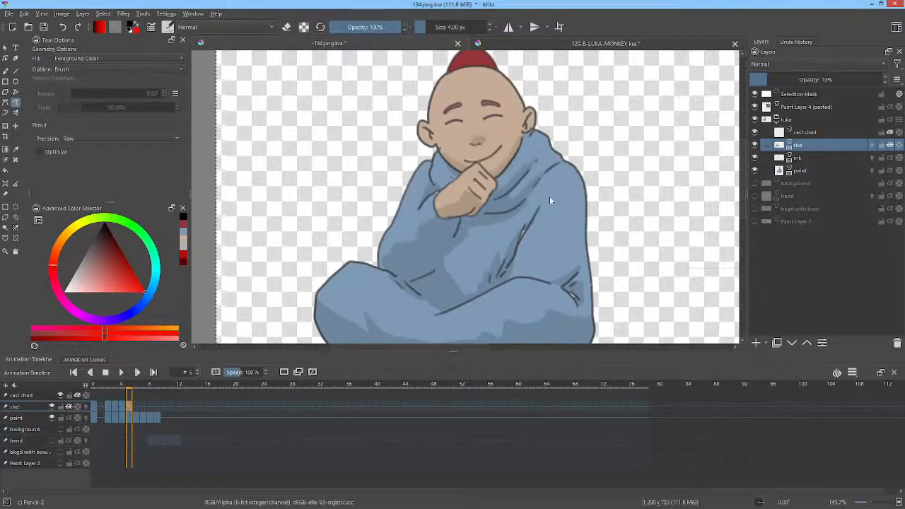
key(Left)
key(Right)
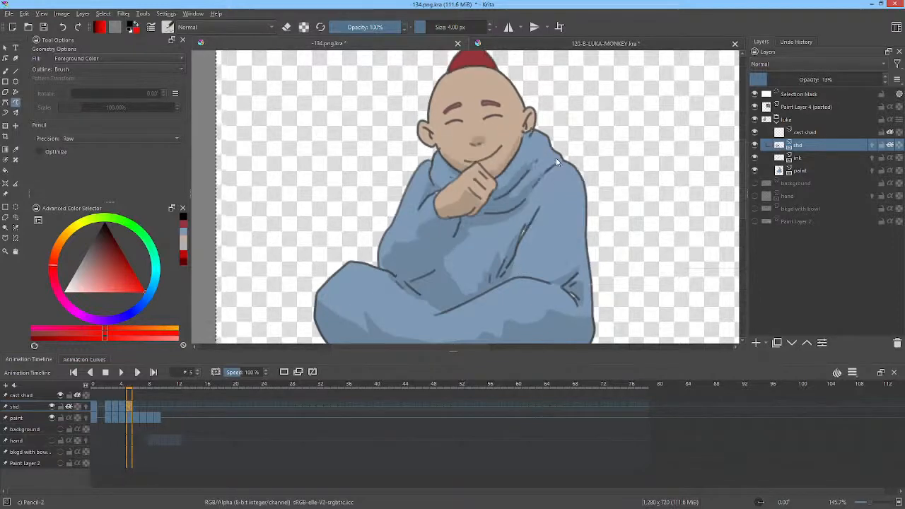
key(Left)
key(Right)
drag(482, 141, 473, 146)
key(e)
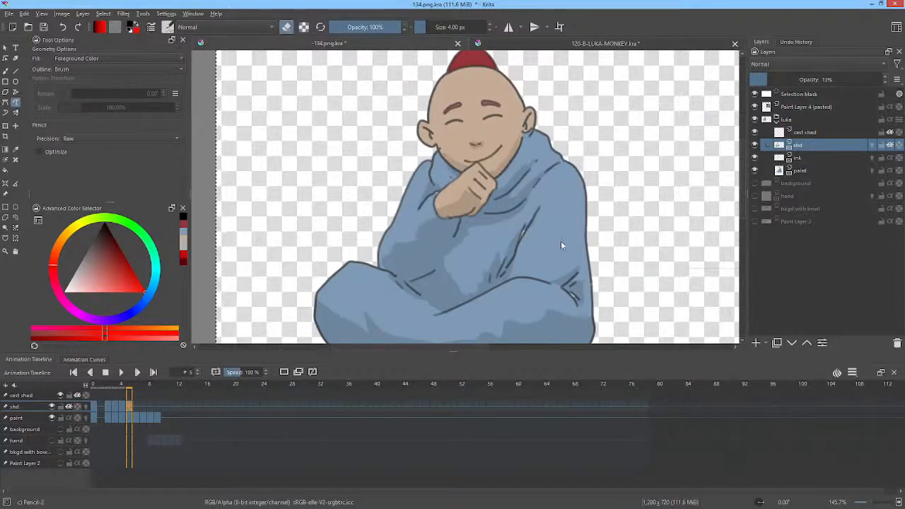
key(e)
mouse_move(542, 280)
mouse_down()
mouse_move(570, 244)
mouse_move(557, 284)
mouse_up()
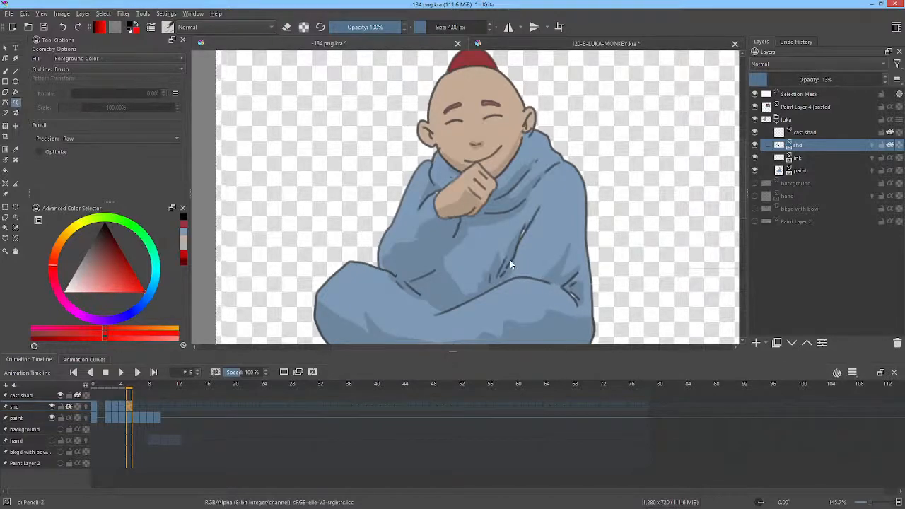
Step: Step through the monk's frames 4 to 9 to examine how the robe shading carries across the poses
key(Right)
key(Right)
key(Right)
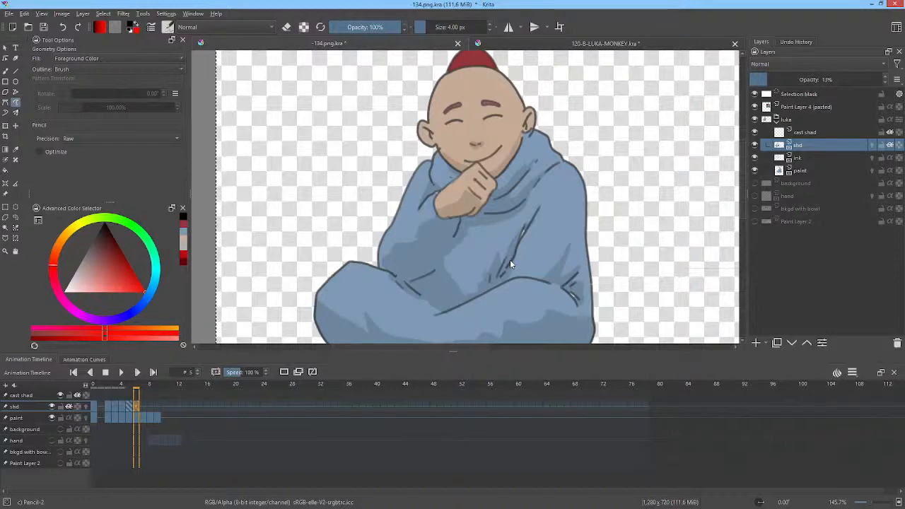
key(Right)
key(Right)
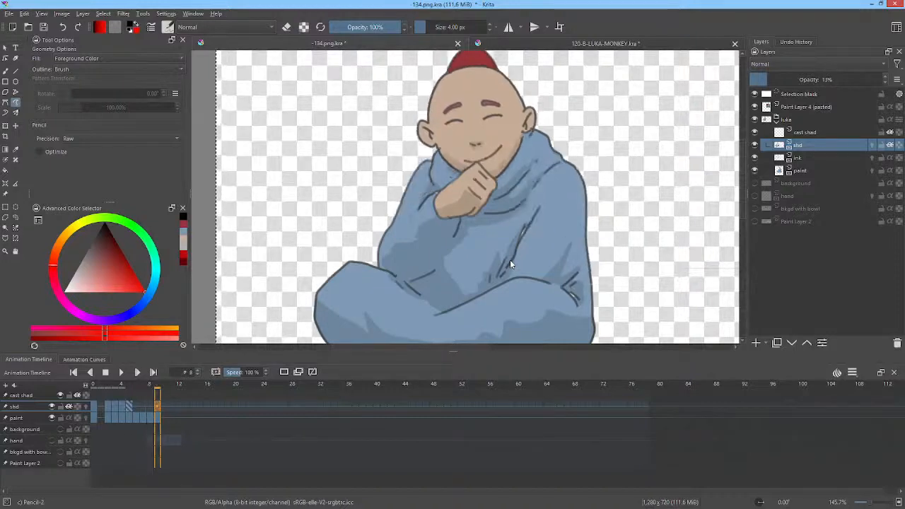
key(Left)
key(Left)
key(Left)
key(Left)
key(Left)
key(Left)
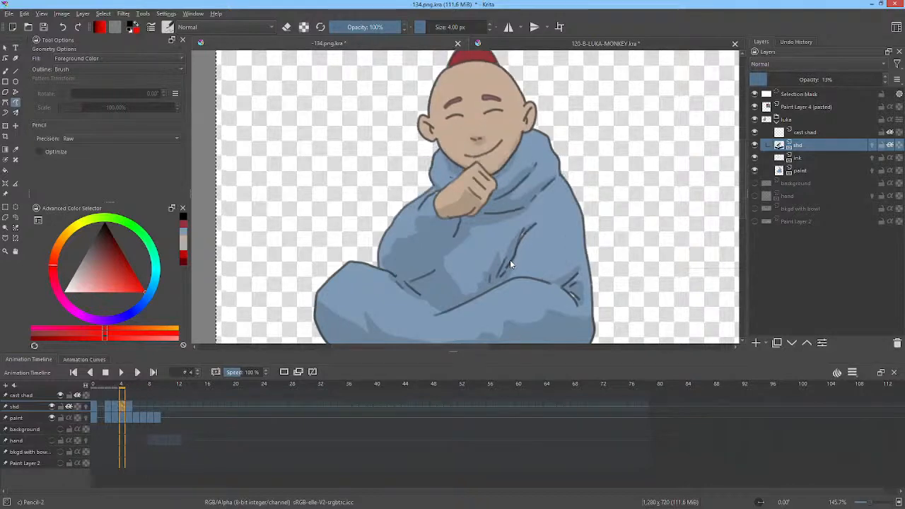
key(Right)
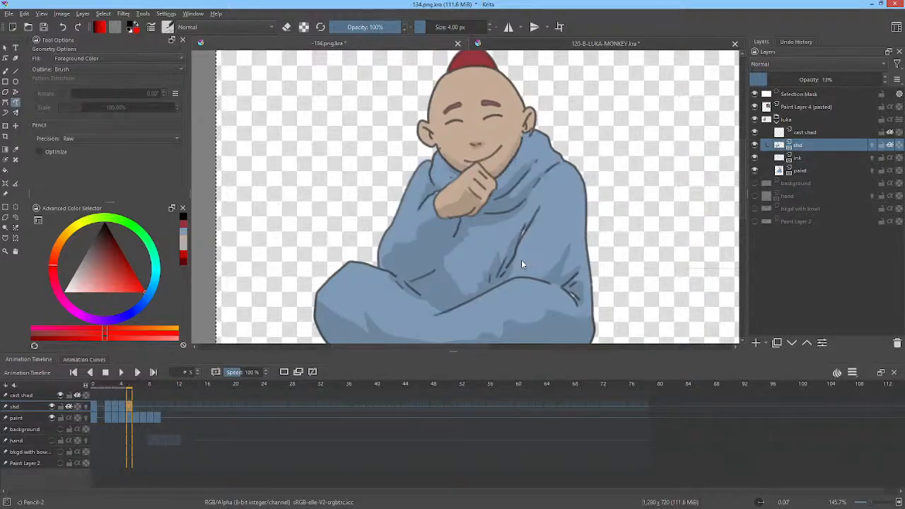
key(Right)
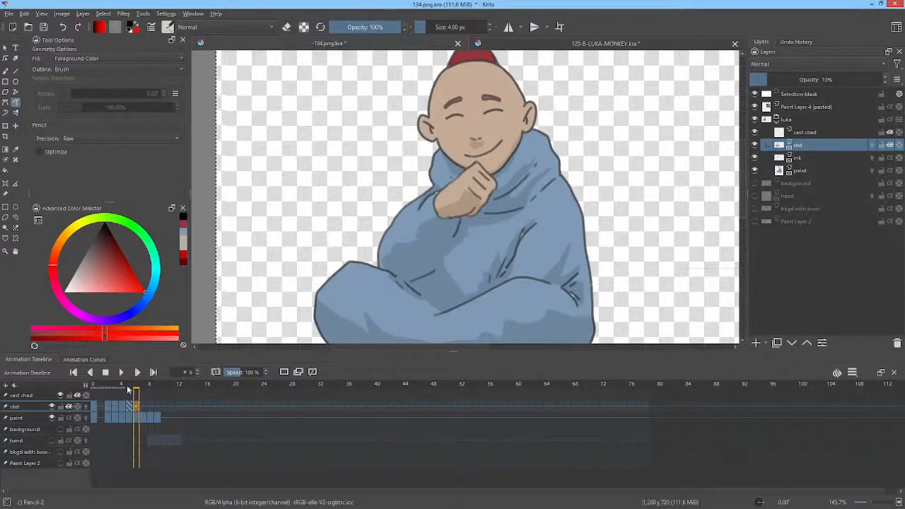
Step: Copy the shading keyframes of frames 4 and 5 on the shd layer to frames 6–7 and 8–9
click(126, 408)
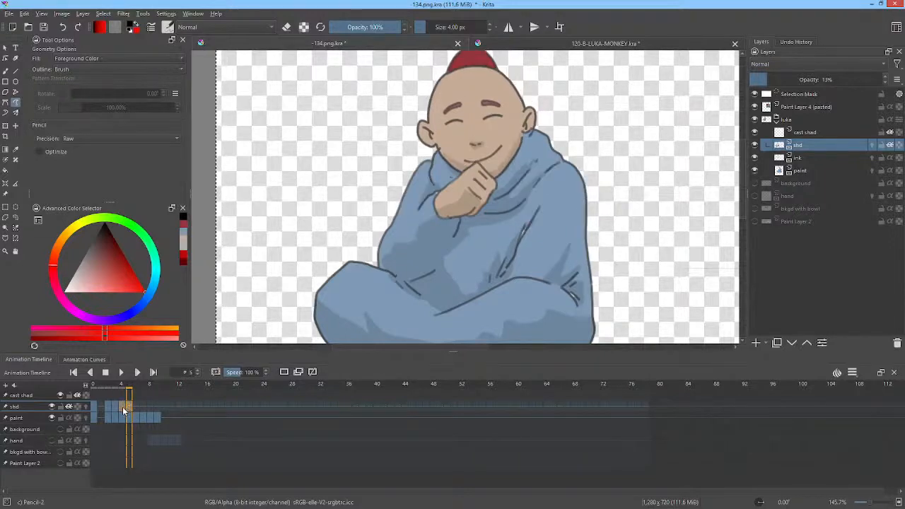
click(137, 406)
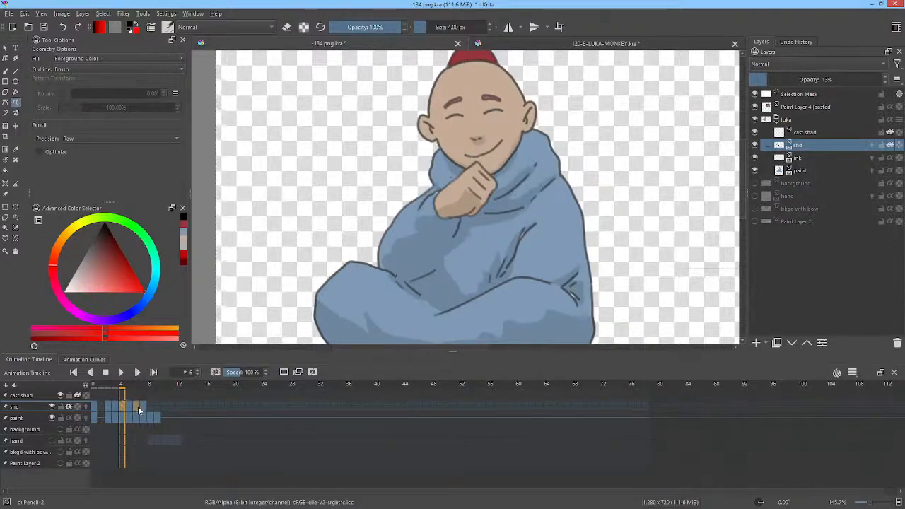
drag(138, 405, 151, 409)
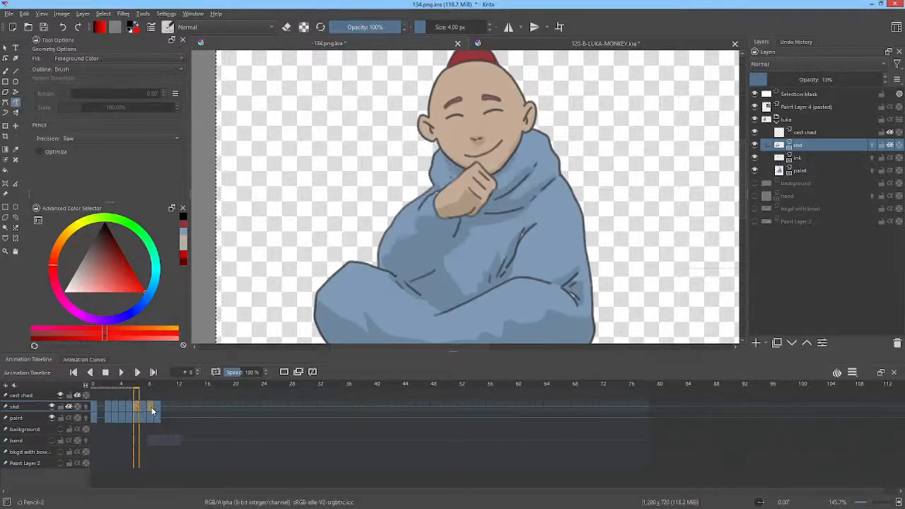
click(129, 406)
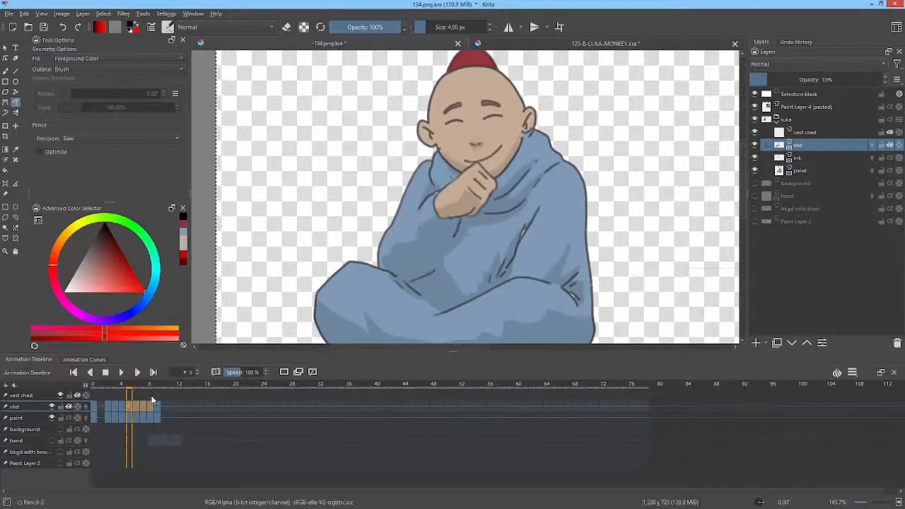
Step: Play back frames 0 to 11 to review the monk's shaded animation in full view, and stop it
drag(173, 396, 85, 396)
key(space)
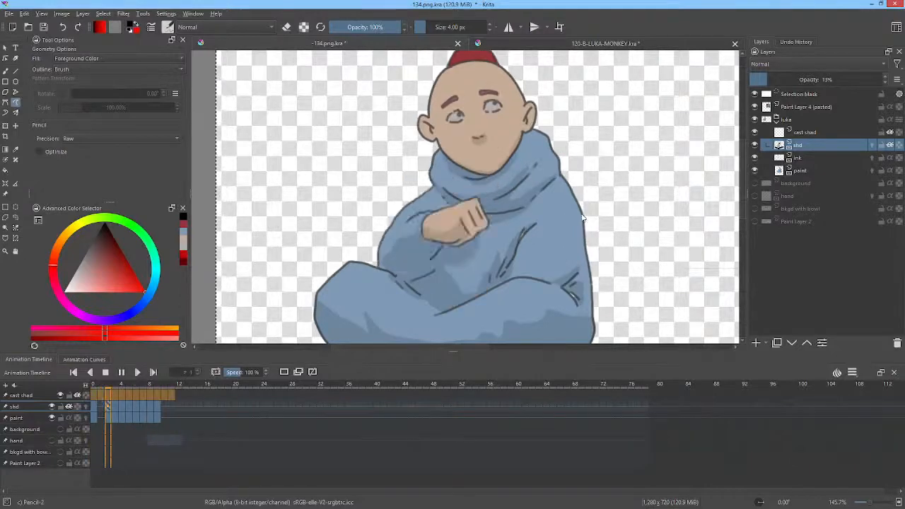
scroll(578, 217, down, 2)
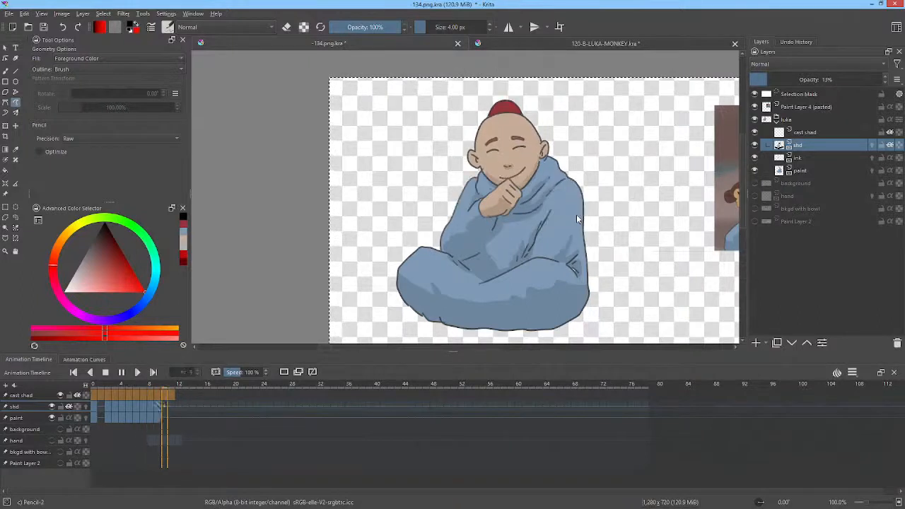
key(space)
Step: Compare the copied shading on frames 7 and 8 by switching between them repeatedly
click(144, 407)
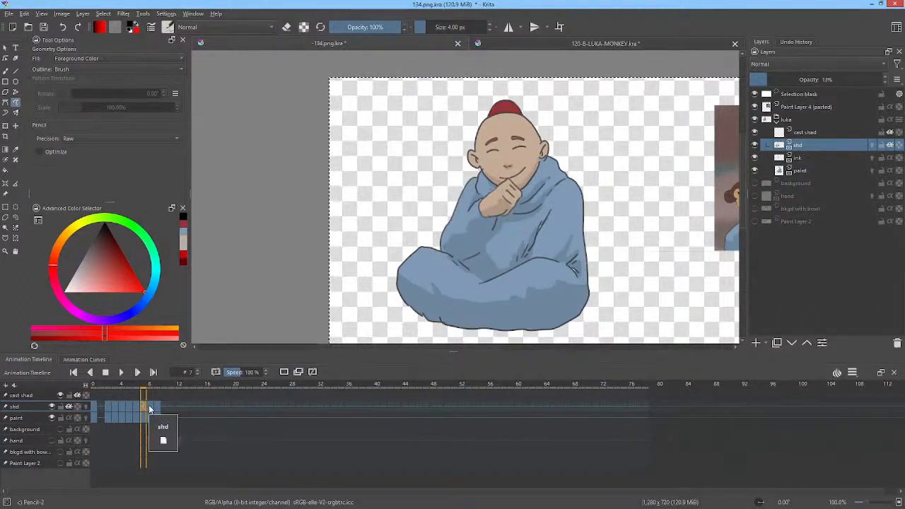
click(150, 409)
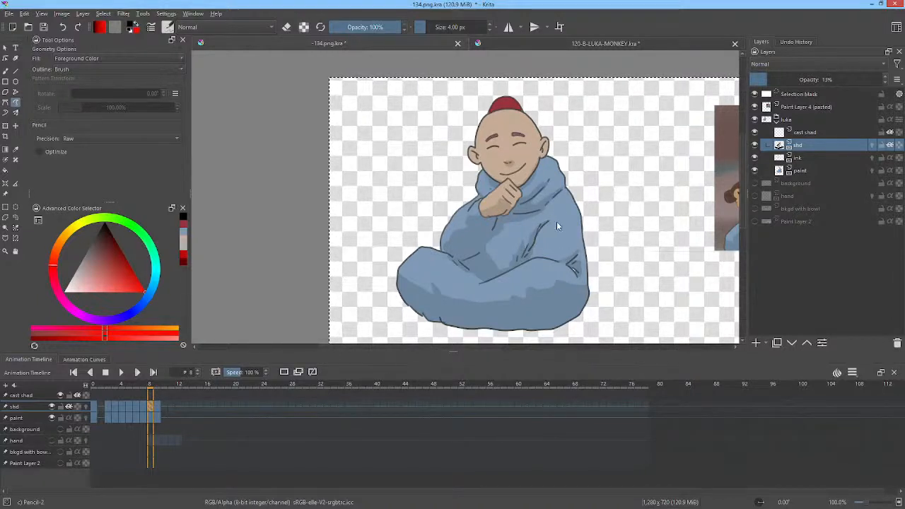
key(Left)
key(Right)
key(Left)
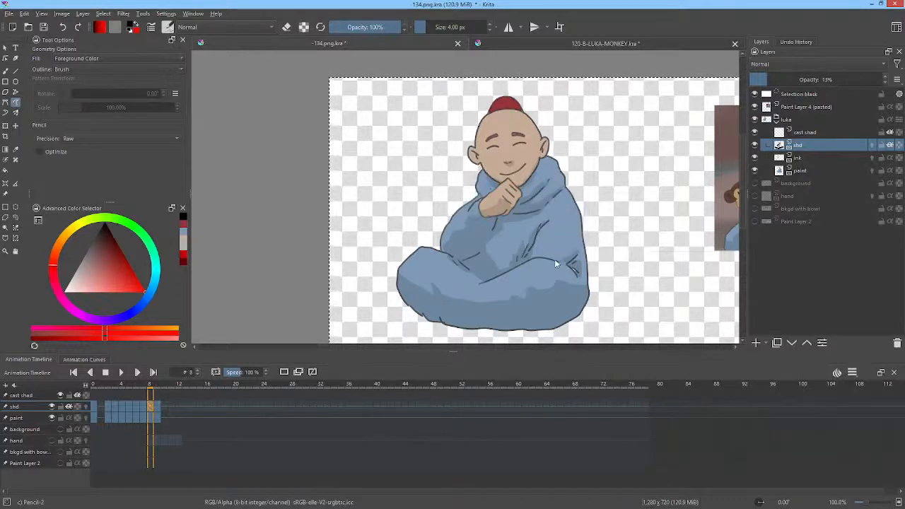
key(Right)
key(Left)
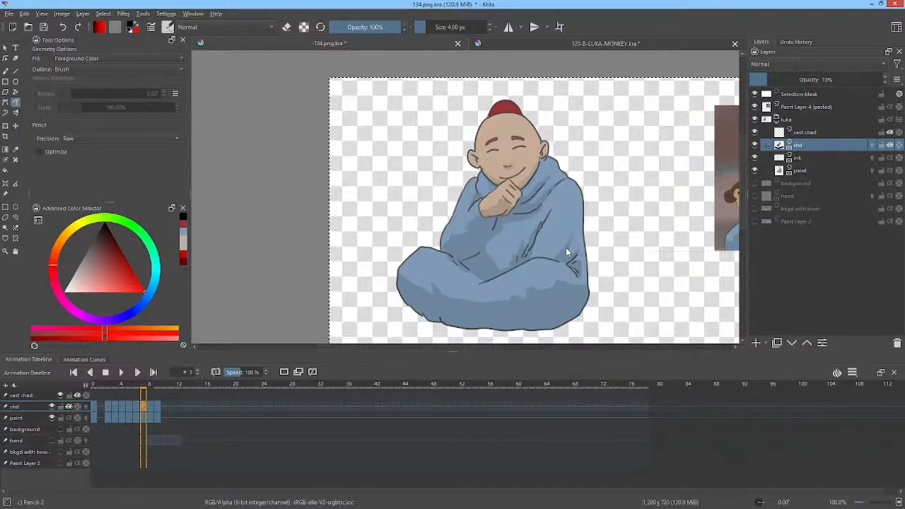
key(Right)
key(Left)
key(Right)
key(Left)
key(Right)
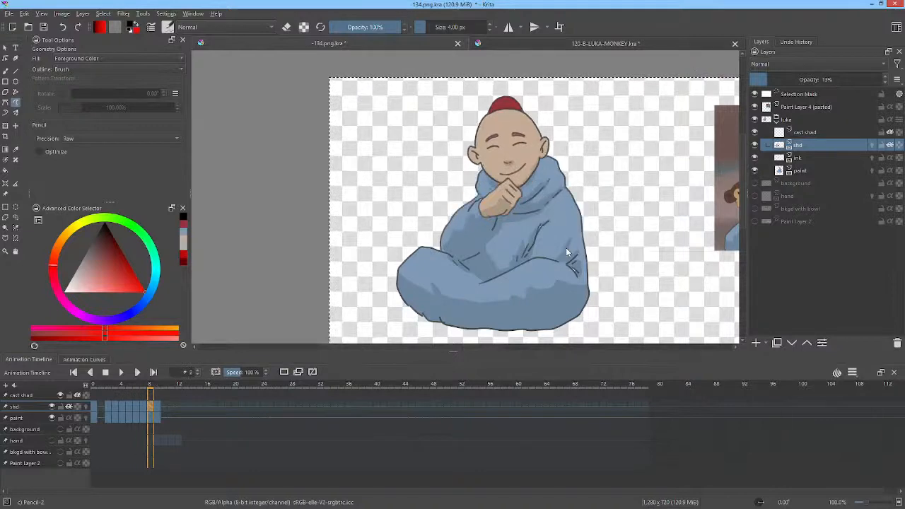
key(Left)
key(Right)
Step: Return to frame 0 and show the bkgd with bowl and Paint Layer 2 layers to view the monk in the full scene
key(Left)
key(Left)
key(Left)
key(Left)
key(Left)
key(Left)
key(Left)
key(Left)
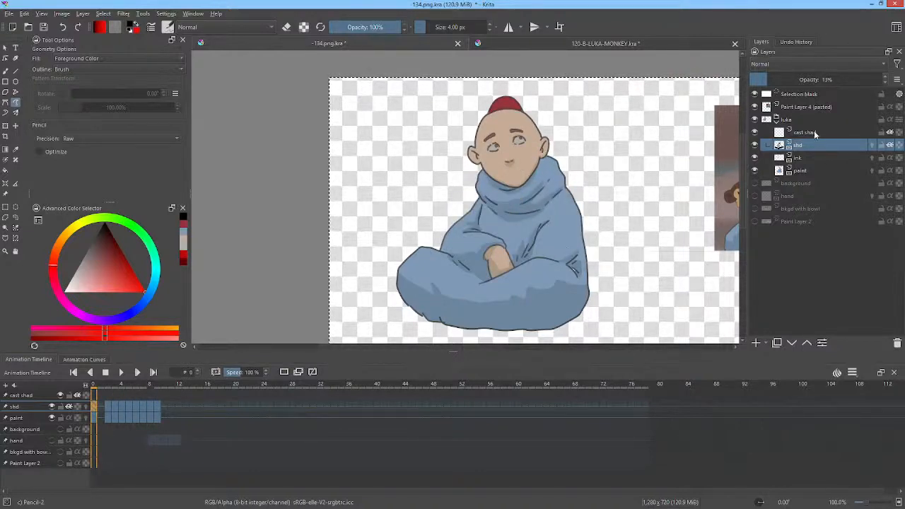
click(756, 221)
click(756, 209)
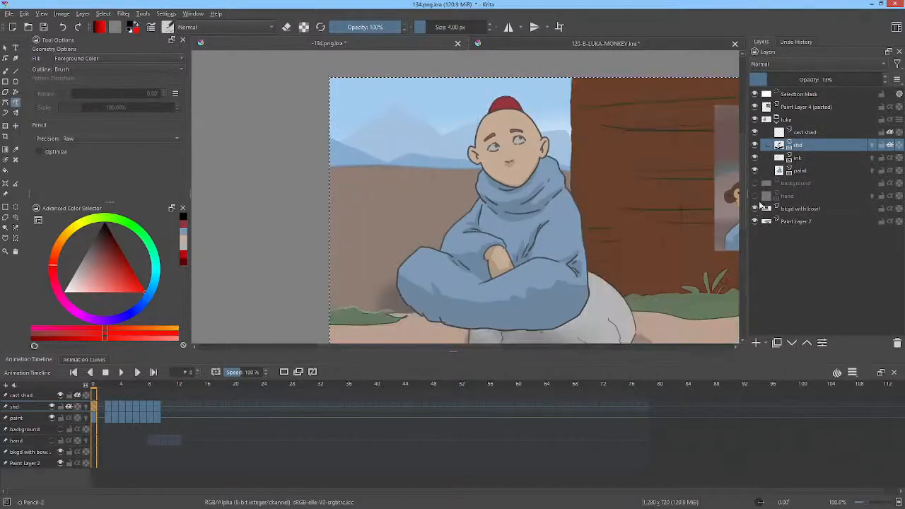
drag(622, 180, 530, 160)
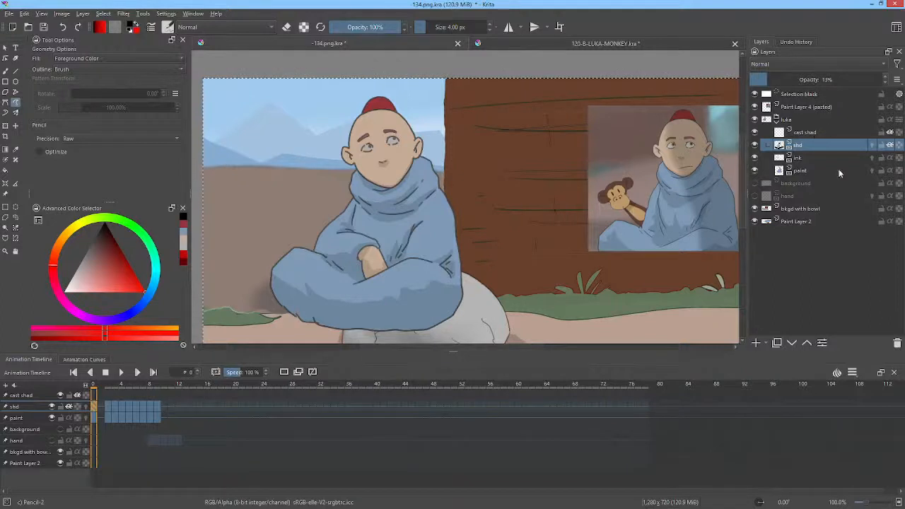
click(755, 208)
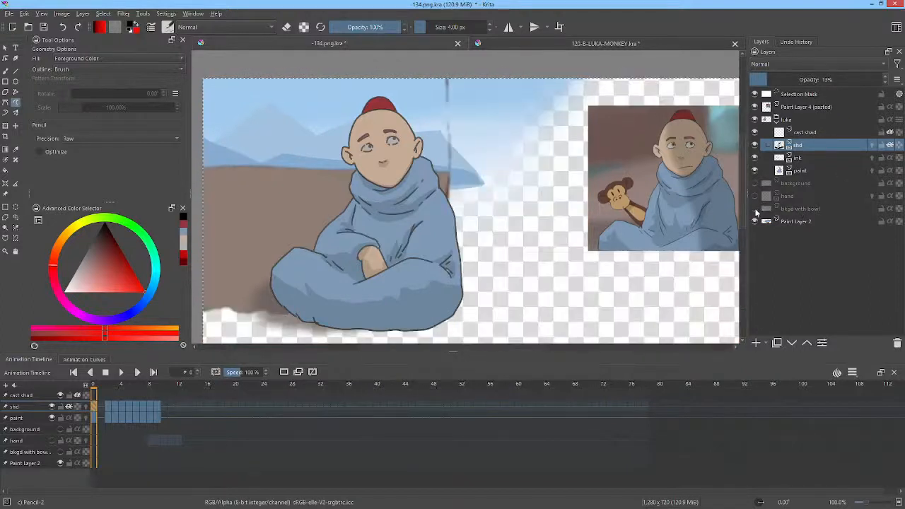
click(755, 208)
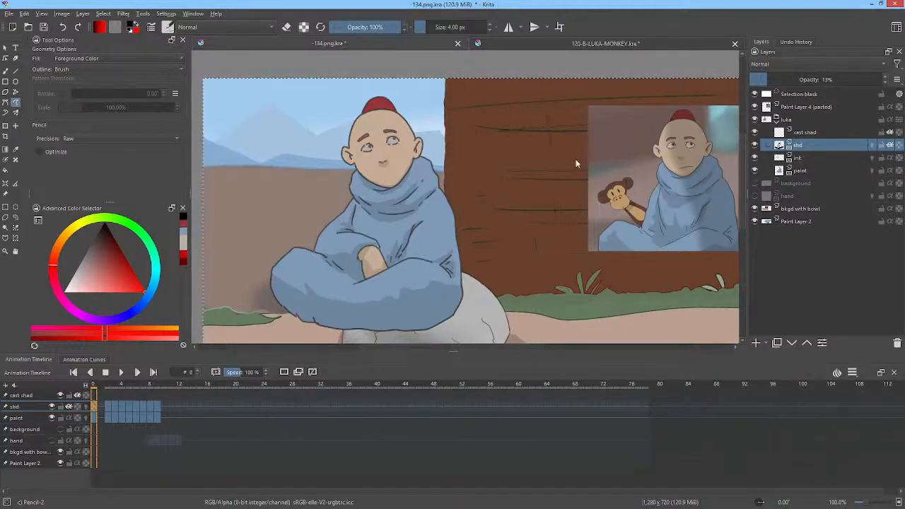
scroll(580, 165, down, 2)
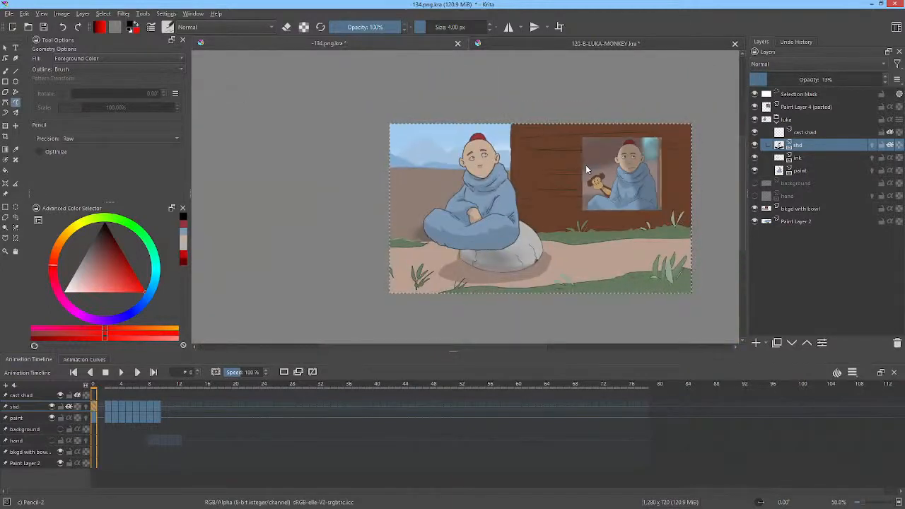
Step: Look over the scene's layer structure, selecting the luka group, Paint Layer 2 and the bkgd with bowl layer
click(801, 122)
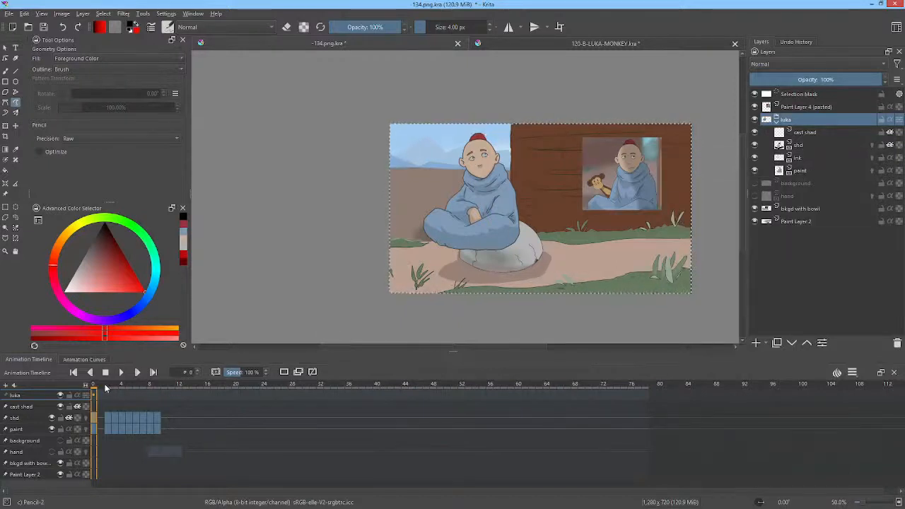
mouse_move(106, 389)
mouse_down()
mouse_move(97, 390)
mouse_move(186, 388)
mouse_move(213, 377)
mouse_move(97, 375)
mouse_up()
mouse_move(805, 120)
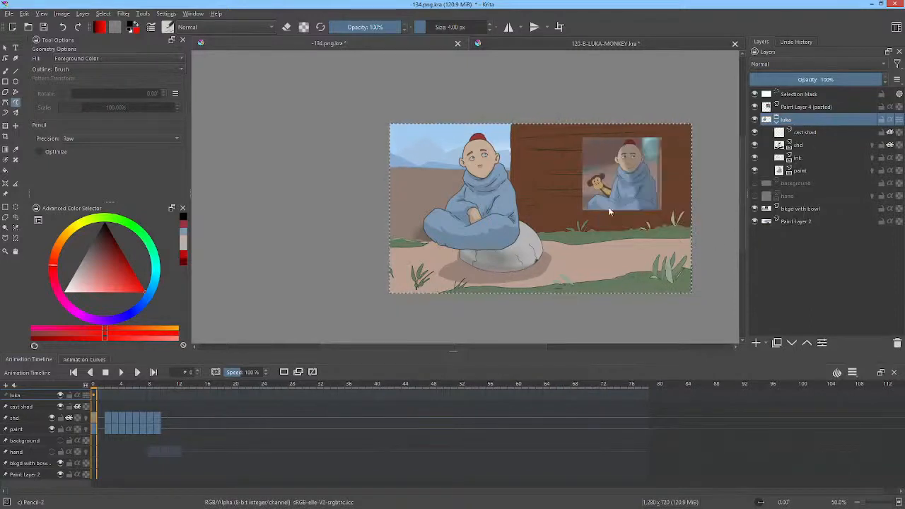
click(798, 222)
click(800, 210)
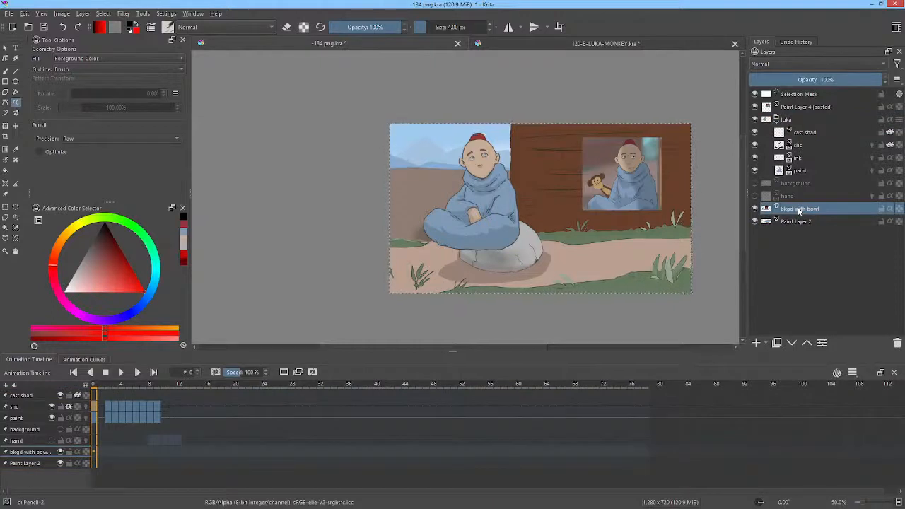
Step: Toggle the bkgd with bowl layer to compare the scene with and without it, and hide it together with Paint Layer 2
click(755, 209)
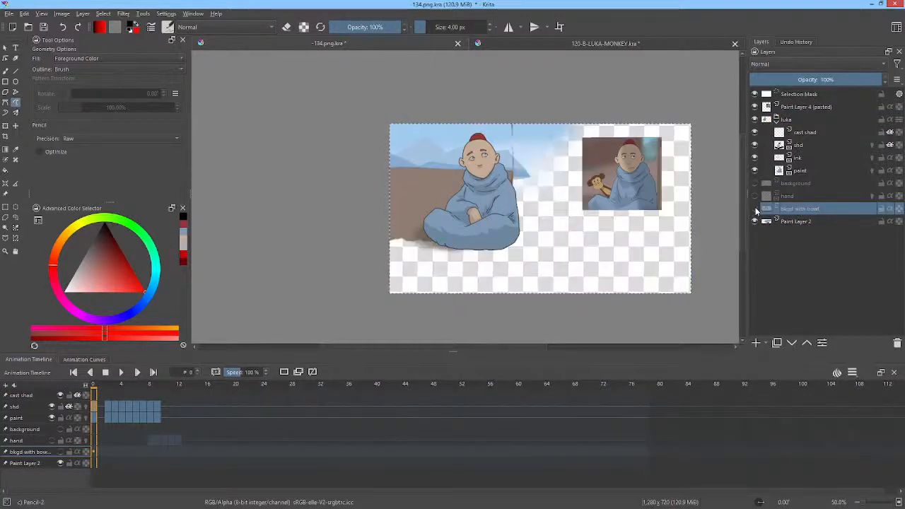
click(756, 209)
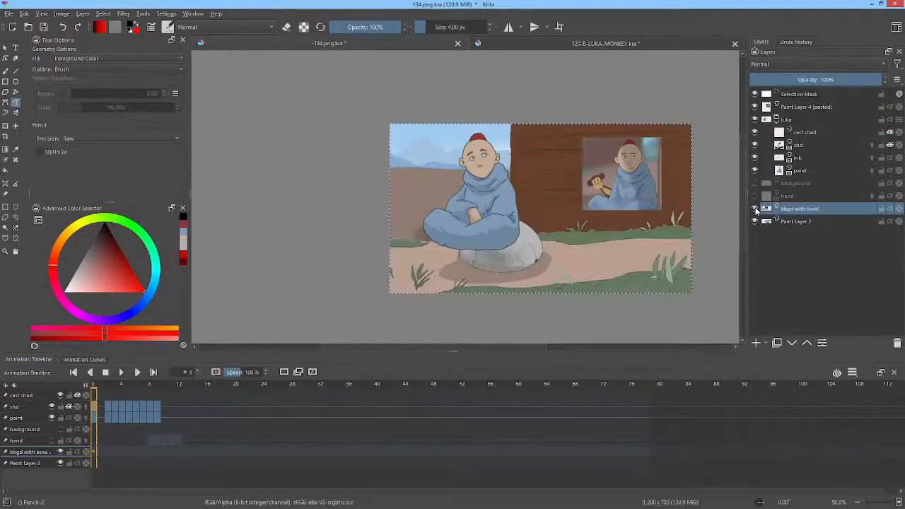
click(755, 210)
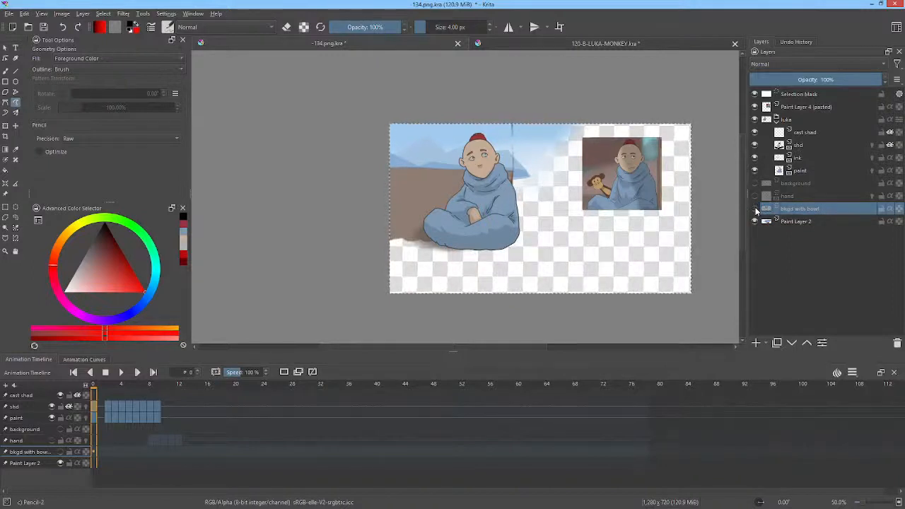
click(756, 209)
click(755, 210)
click(756, 209)
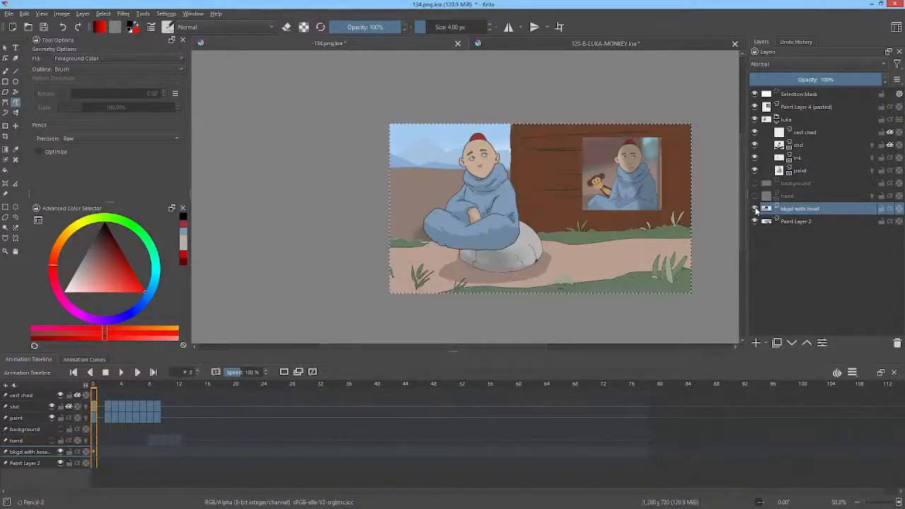
click(755, 209)
click(755, 222)
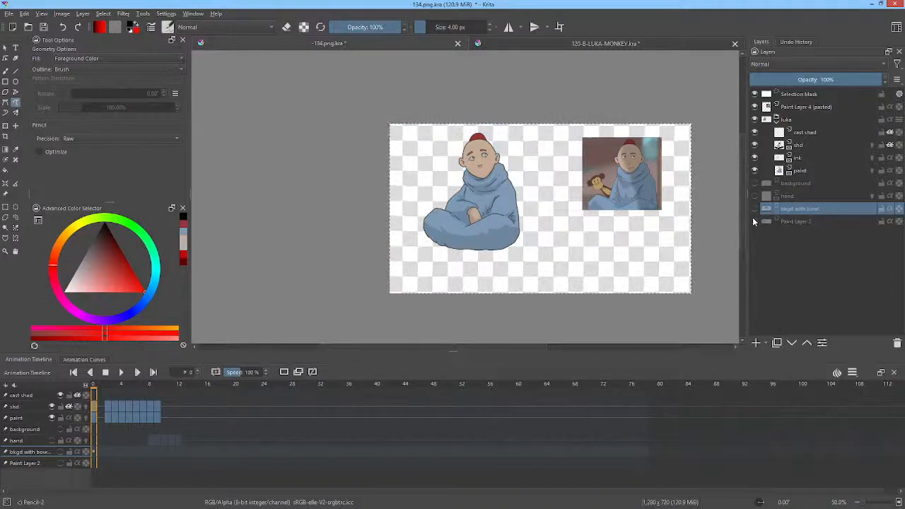
Step: Show the bkgd with bowl layer, enlarge it beyond the canvas and reposition it at x 709 px, y 409 px
click(754, 220)
click(756, 221)
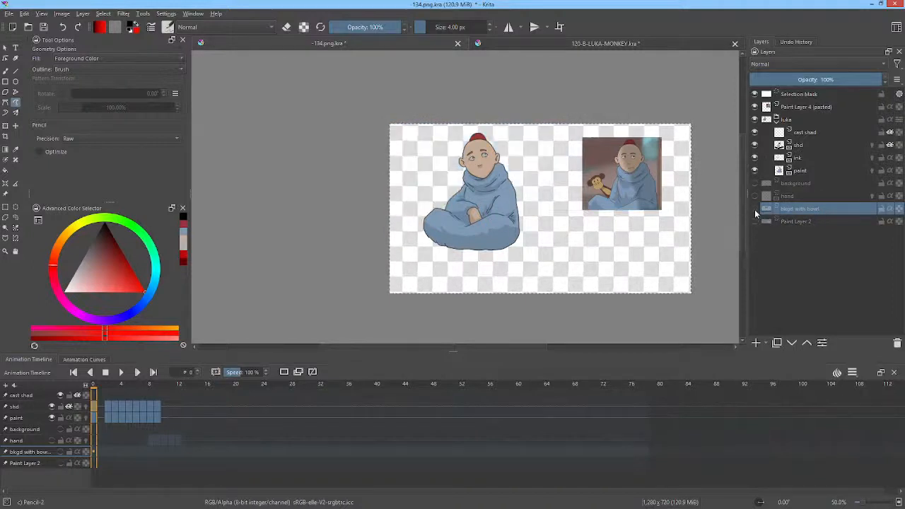
click(755, 210)
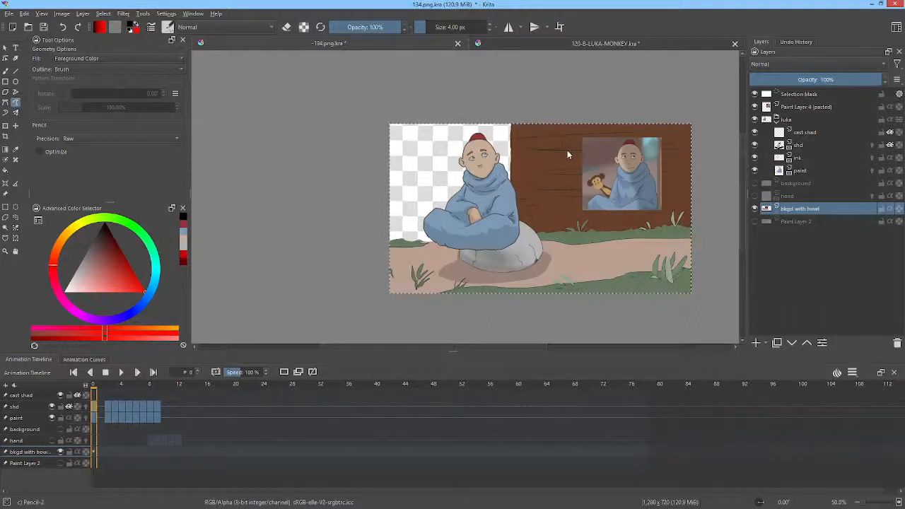
key(ctrl+t)
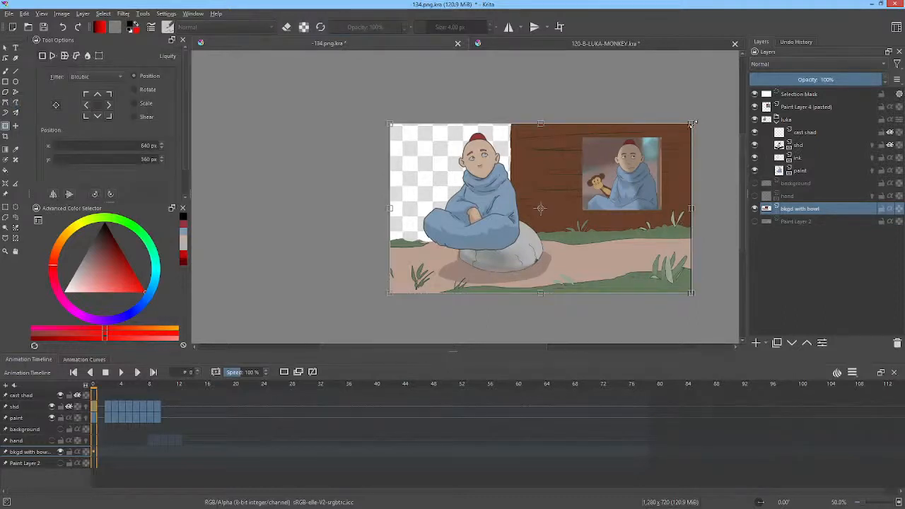
drag(692, 124, 724, 107)
drag(599, 170, 615, 181)
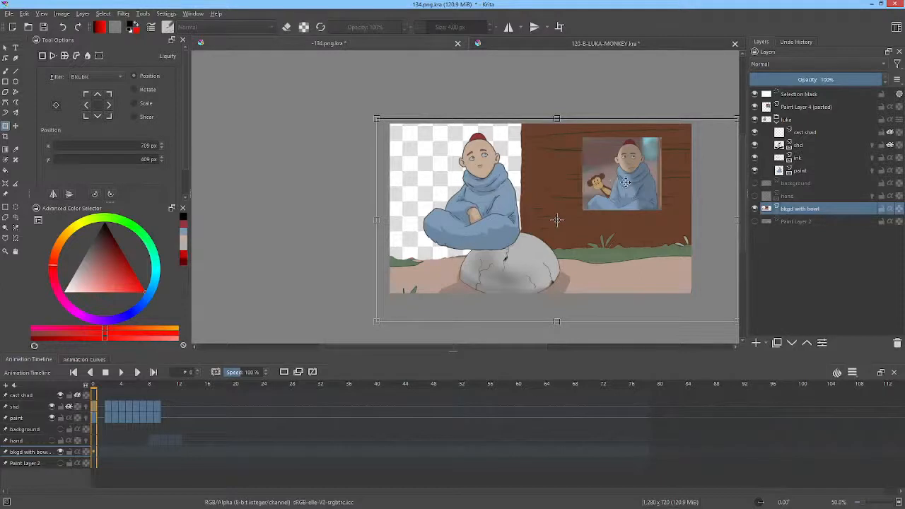
Step: Move the bkgd with bowl layer above the luka group so the stone overlaps the monk
drag(800, 210, 826, 116)
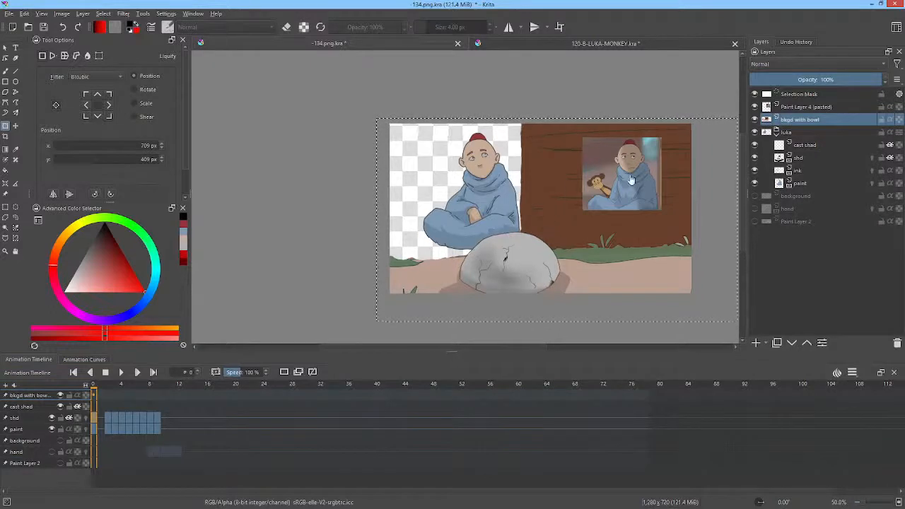
scroll(559, 190, down, 1)
scroll(559, 190, up, 1)
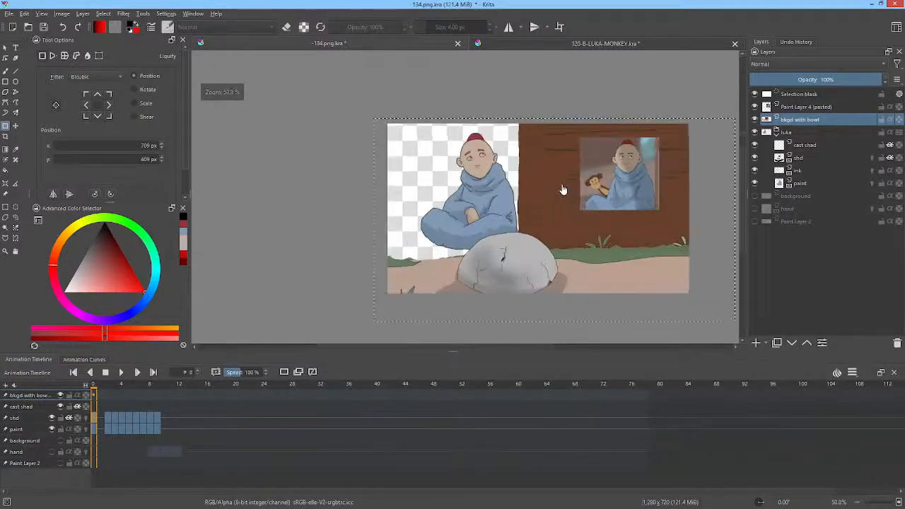
Step: Hide Paint Layer 4 (pasted) and paint a black shadow along the monk's wall-facing side on the cast shad layer
click(794, 109)
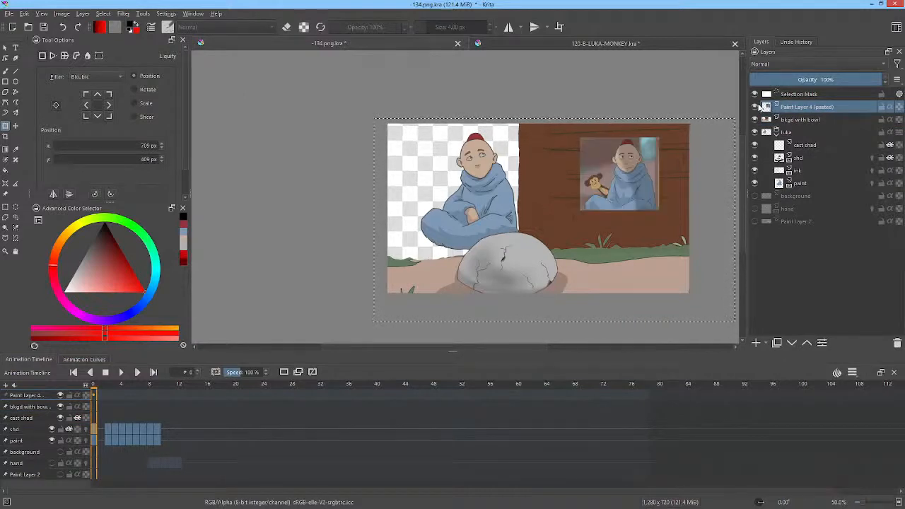
click(756, 106)
click(817, 145)
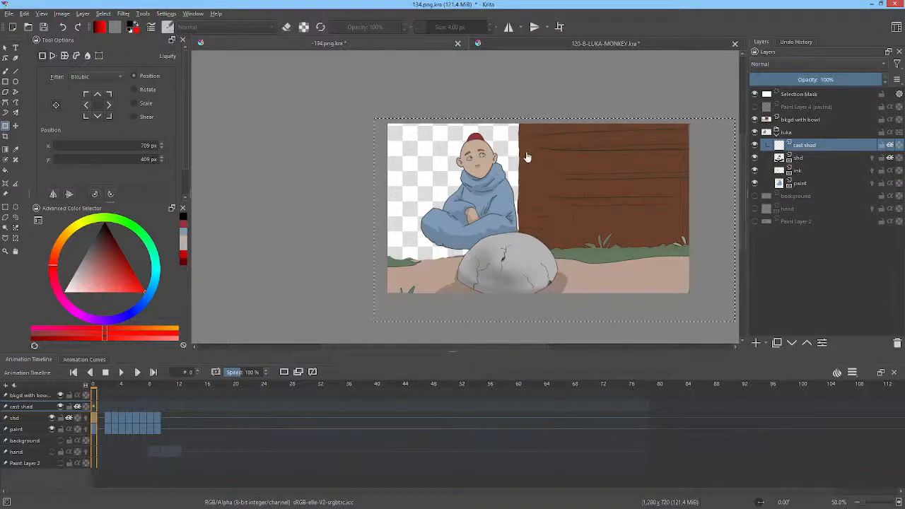
key(p)
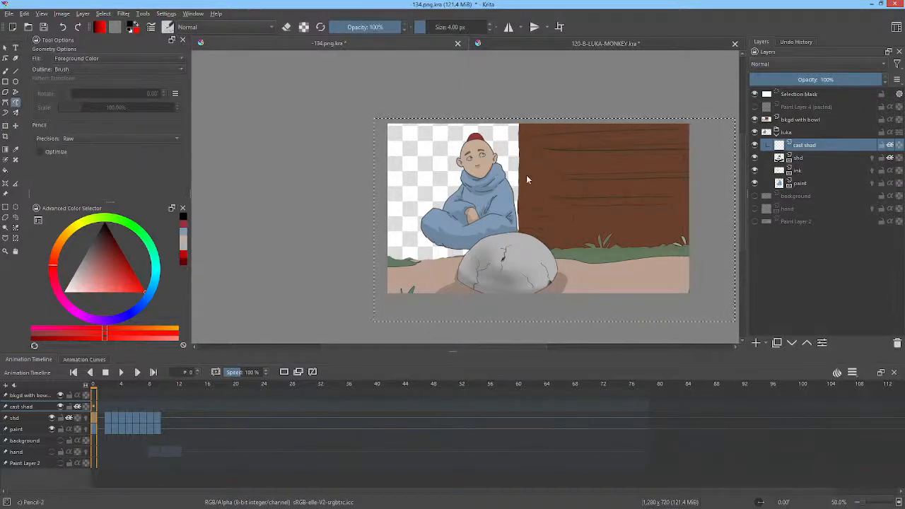
mouse_move(526, 157)
mouse_down()
mouse_move(499, 131)
mouse_move(484, 125)
mouse_move(468, 133)
mouse_move(498, 237)
mouse_move(521, 248)
mouse_move(553, 188)
mouse_up()
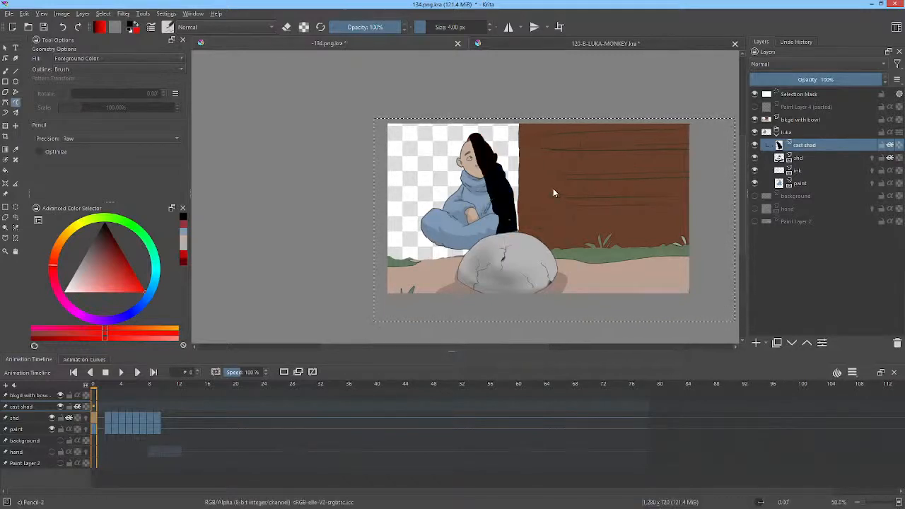
Step: Blur the cast shadow with horizontal and vertical radius 15 and lower the cast shad layer's opacity to 23%
click(123, 13)
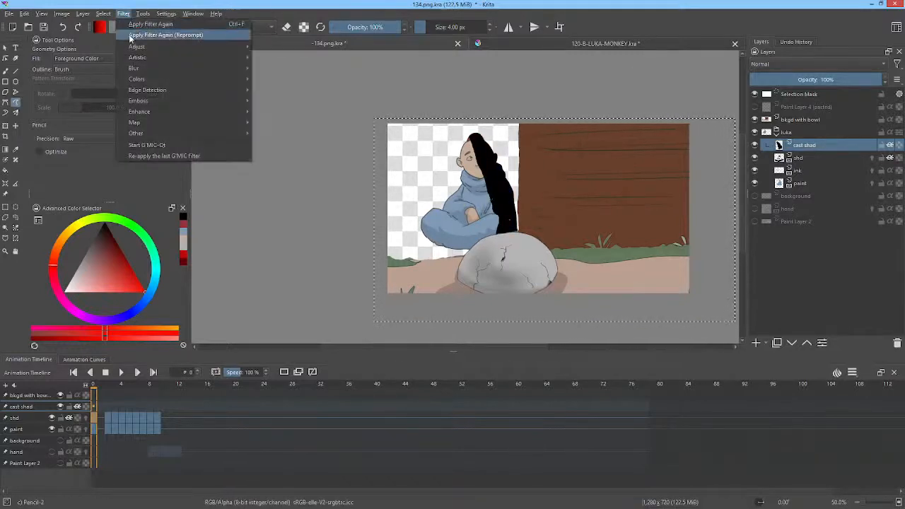
mouse_move(134, 68)
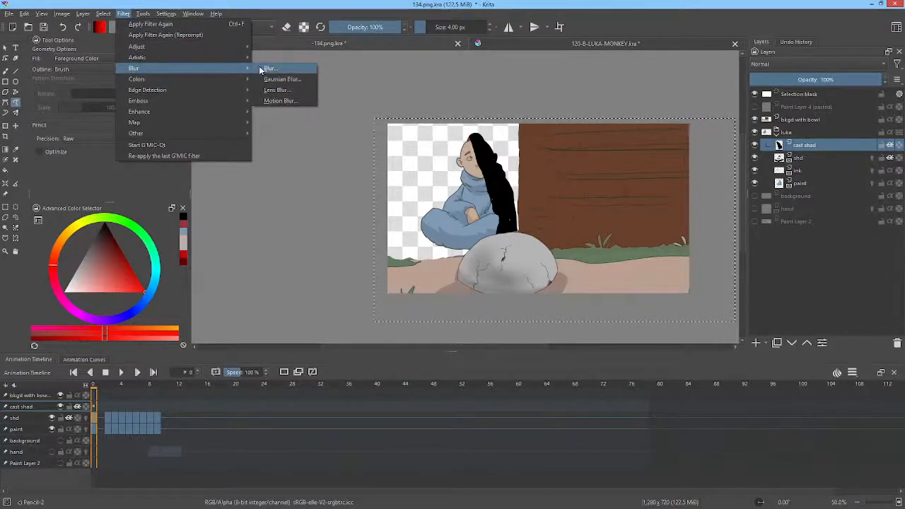
click(259, 66)
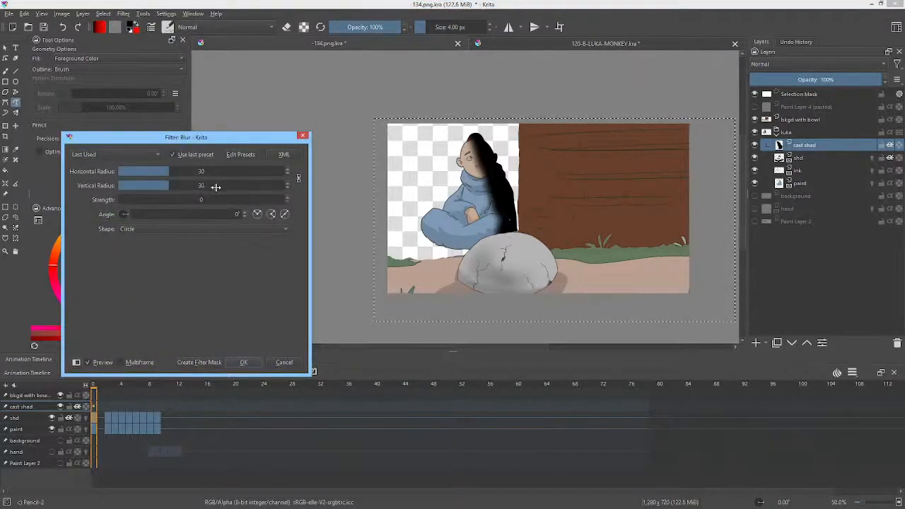
drag(176, 175, 143, 174)
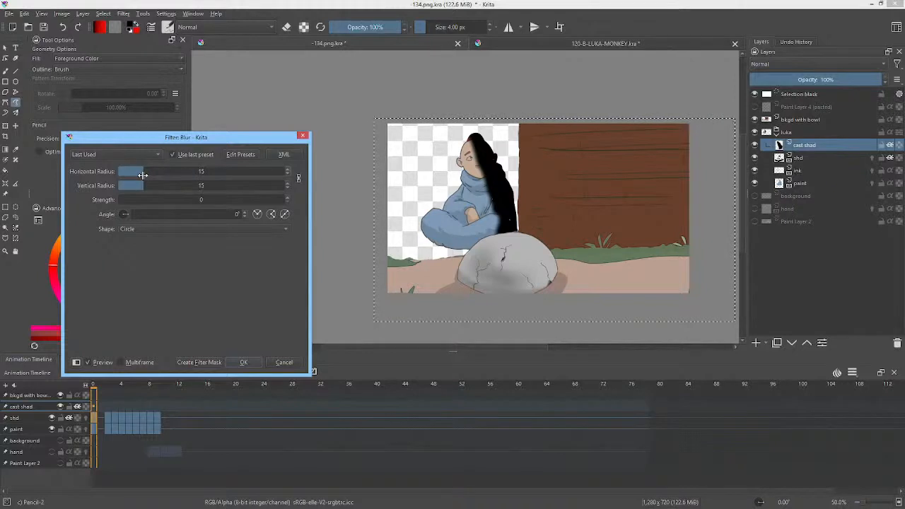
click(248, 362)
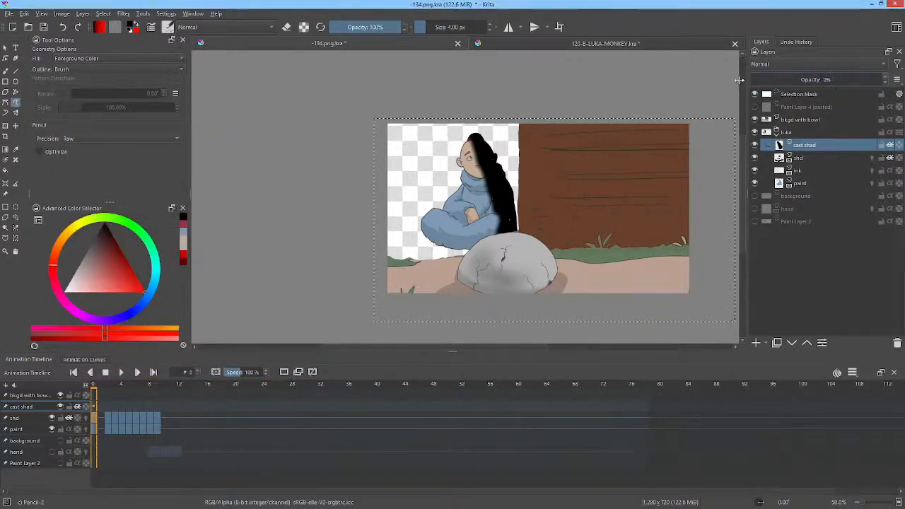
drag(739, 79, 780, 86)
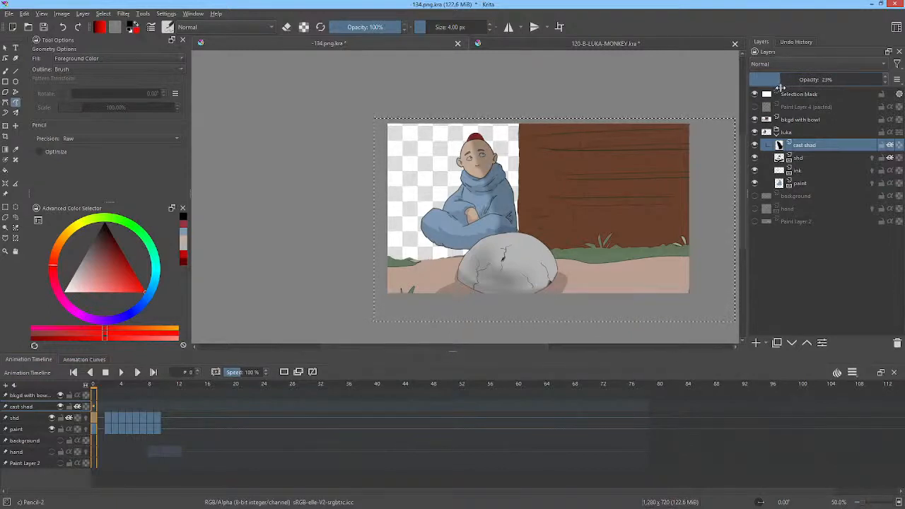
Step: Check the sketch on the background layer by toggling its visibility, and delete that layer
click(756, 196)
click(755, 196)
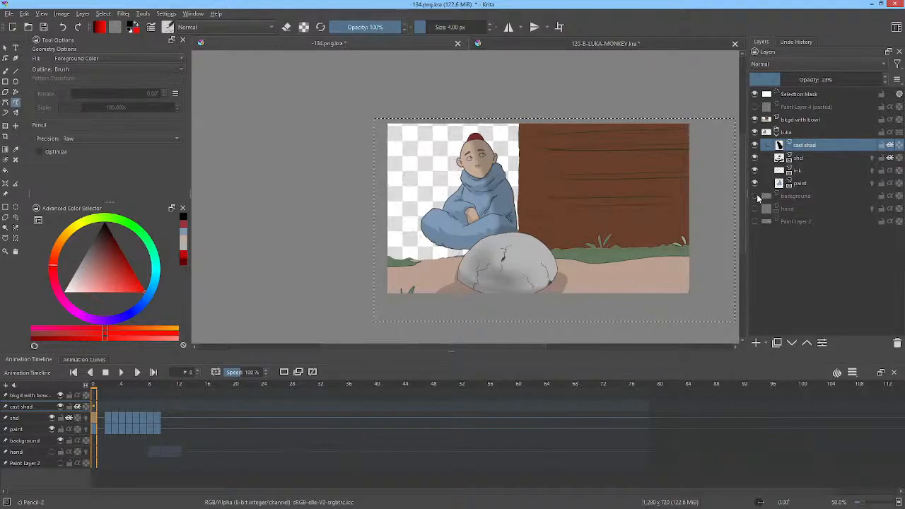
click(754, 196)
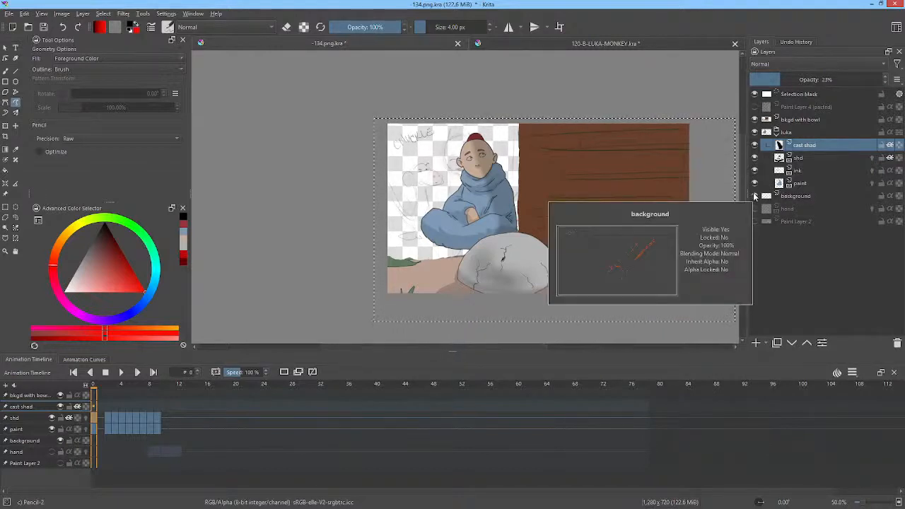
click(782, 198)
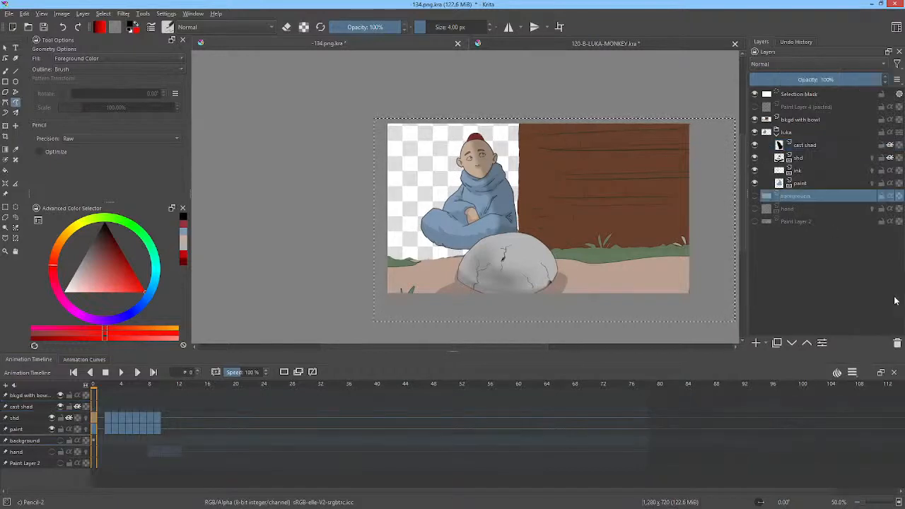
click(898, 343)
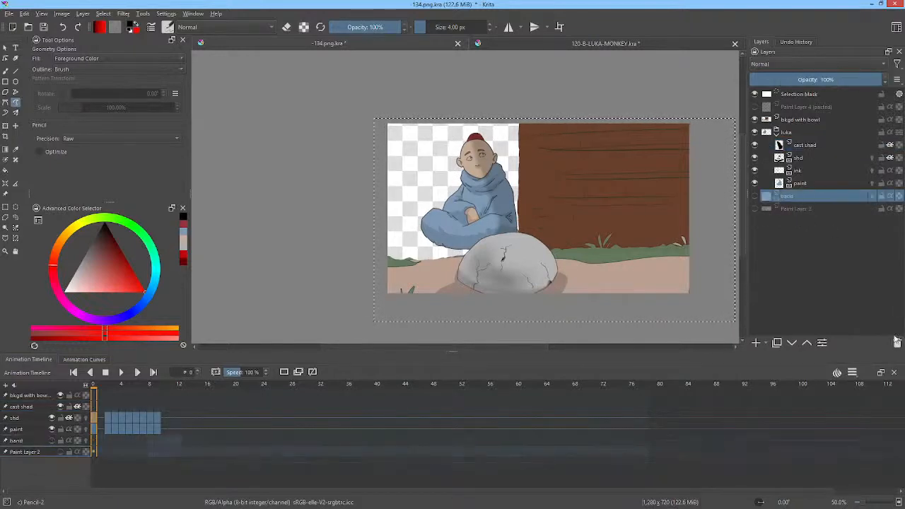
Step: Show the hand layer, move it above bkgd with bowl and scrub the animation to frame 12
click(754, 198)
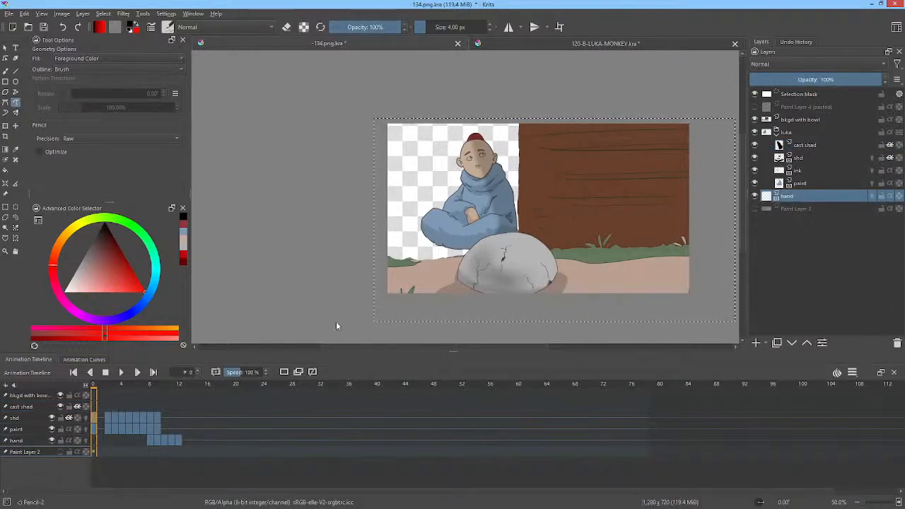
drag(128, 388, 100, 396)
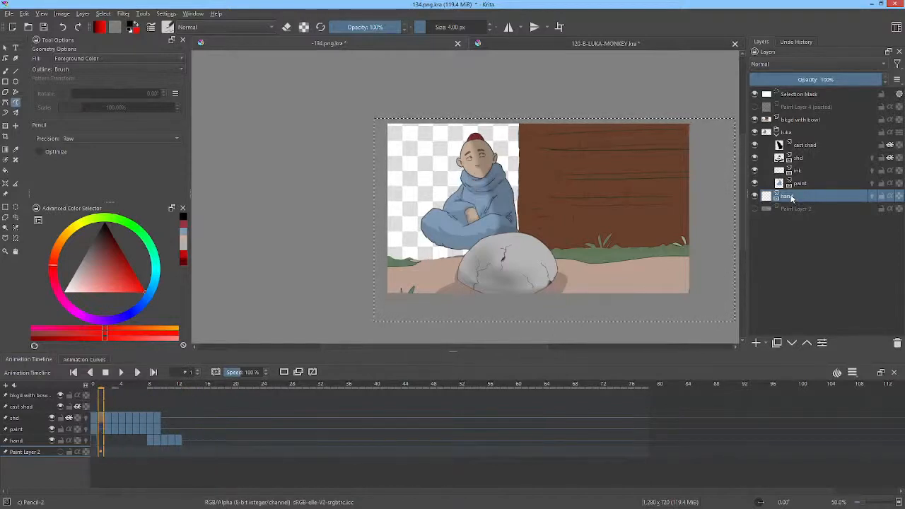
drag(791, 197, 830, 109)
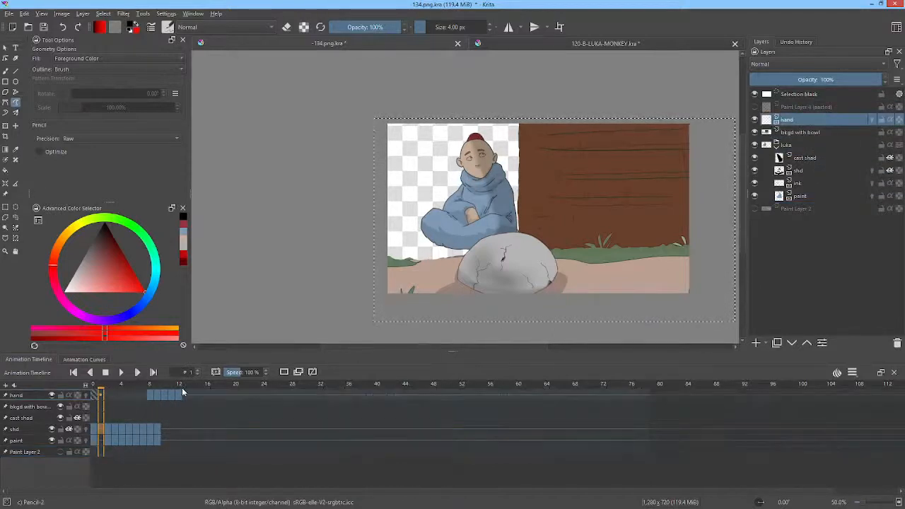
drag(107, 389, 178, 396)
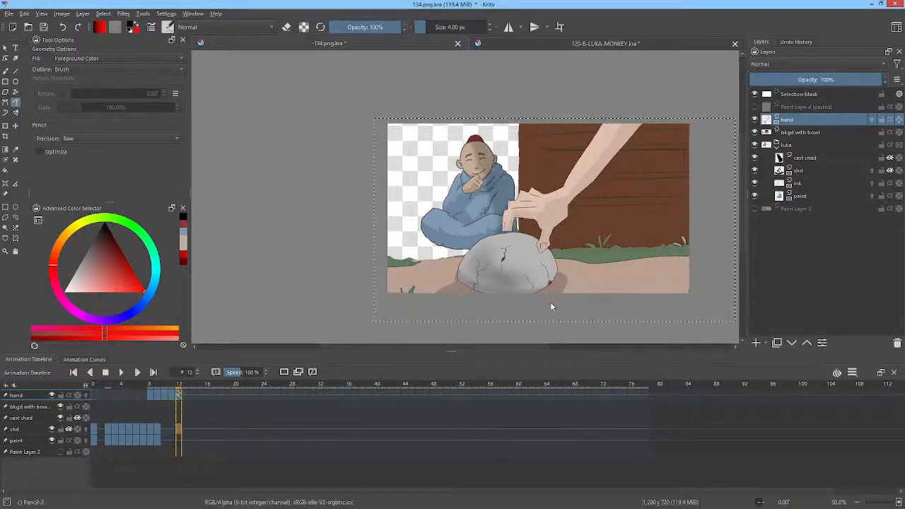
Step: Show Paint Layer 2, enlarge and shift it to x 879 px, y 463 px to fill the gap behind the monk, and save the file
click(756, 208)
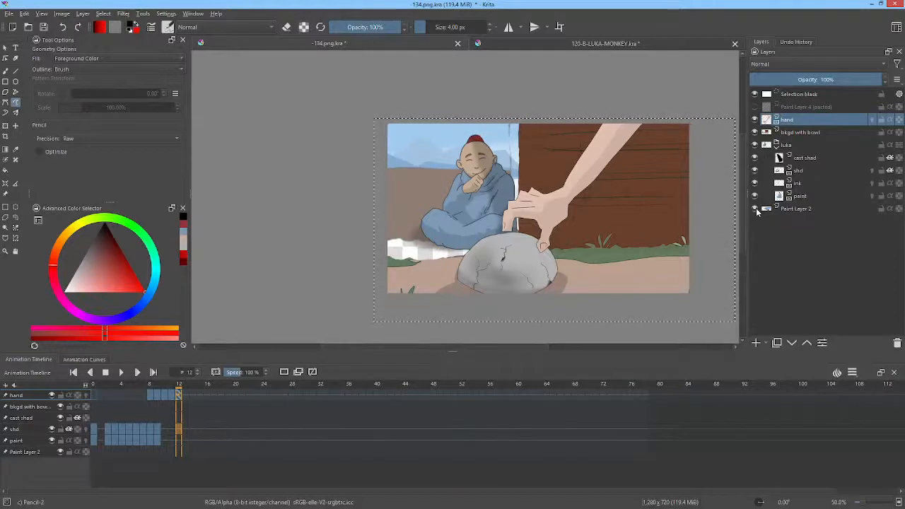
click(758, 214)
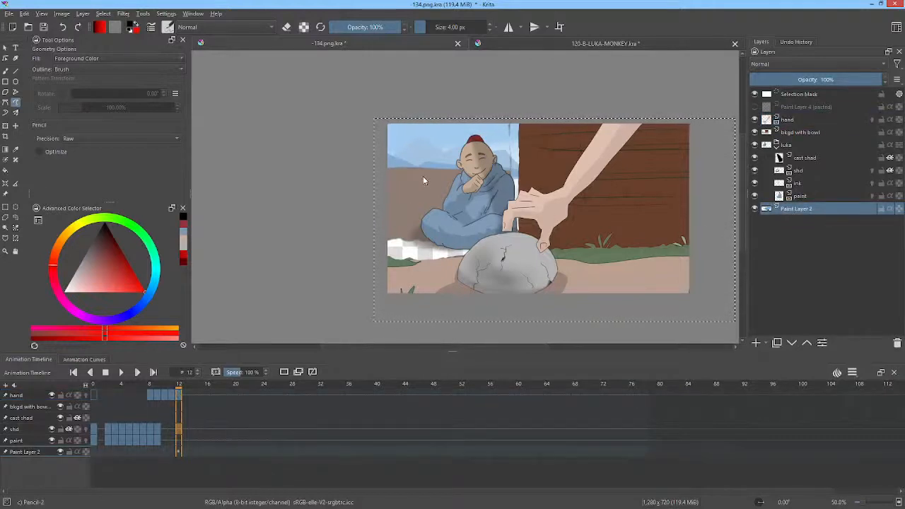
key(ctrl+t)
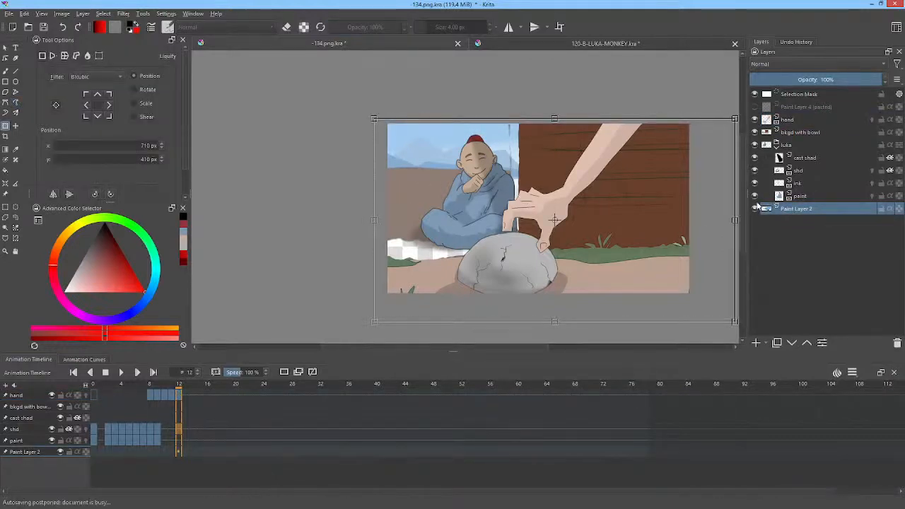
click(755, 210)
click(756, 210)
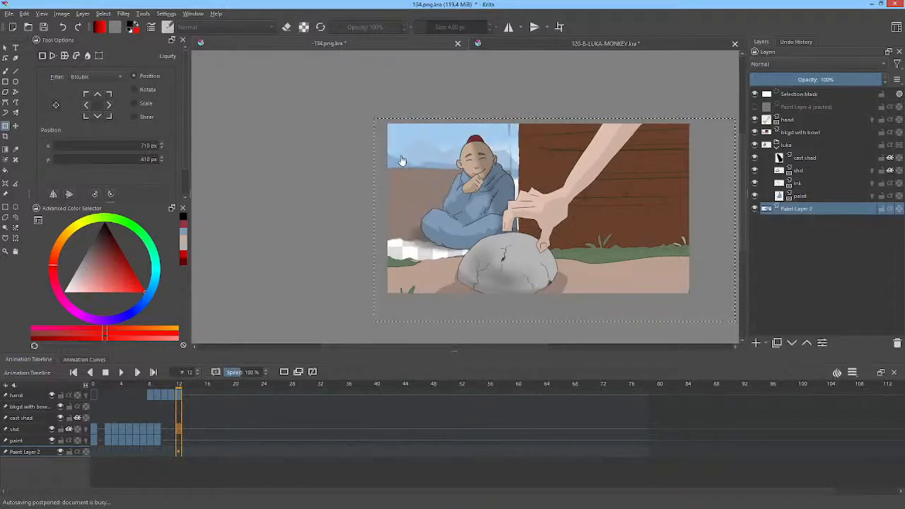
drag(454, 169, 358, 145)
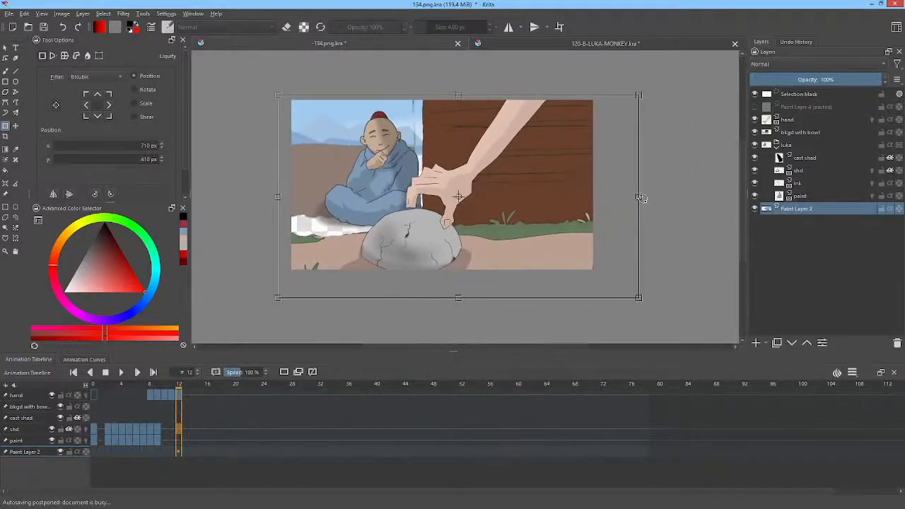
drag(639, 197, 694, 201)
drag(331, 157, 371, 165)
mouse_move(501, 101)
mouse_down()
mouse_move(501, 53)
mouse_move(507, 118)
mouse_up()
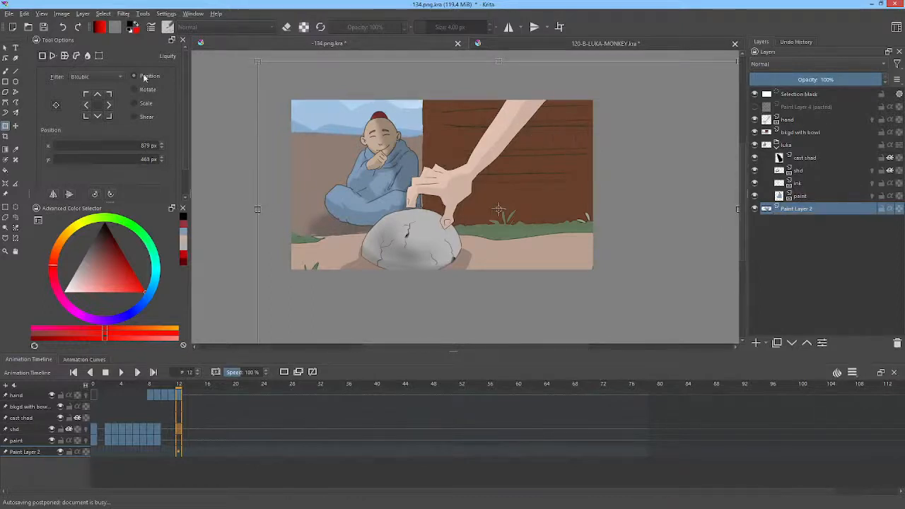
click(44, 27)
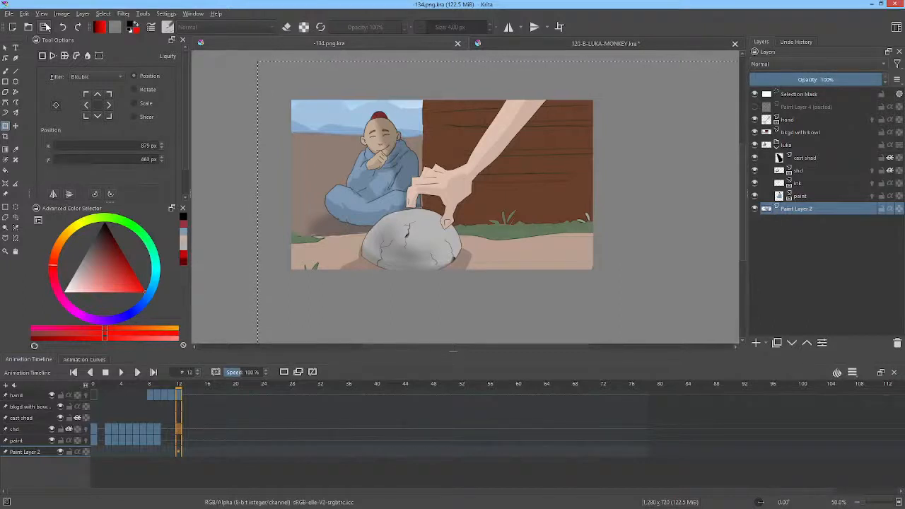
Step: Check Paint Layer 4 (pasted) by toggling its visibility and delete the layer
click(824, 107)
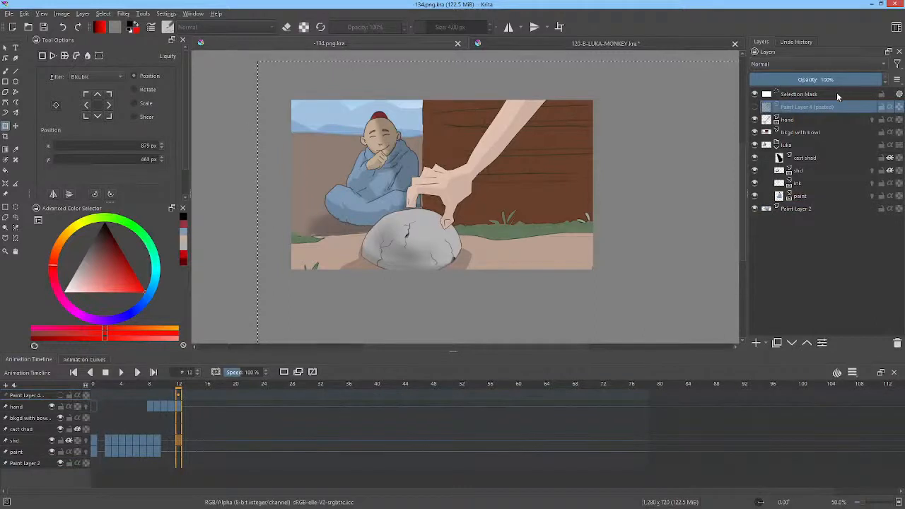
click(757, 108)
click(757, 107)
click(897, 344)
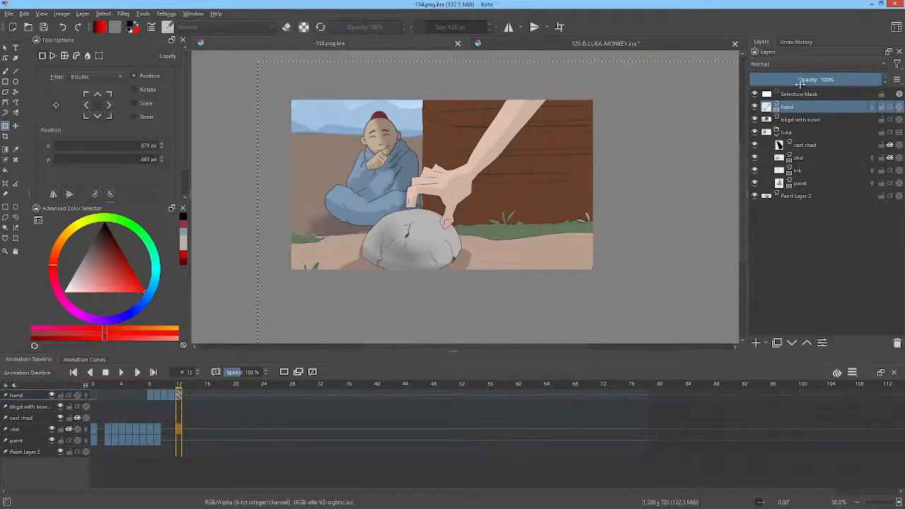
mouse_move(802, 96)
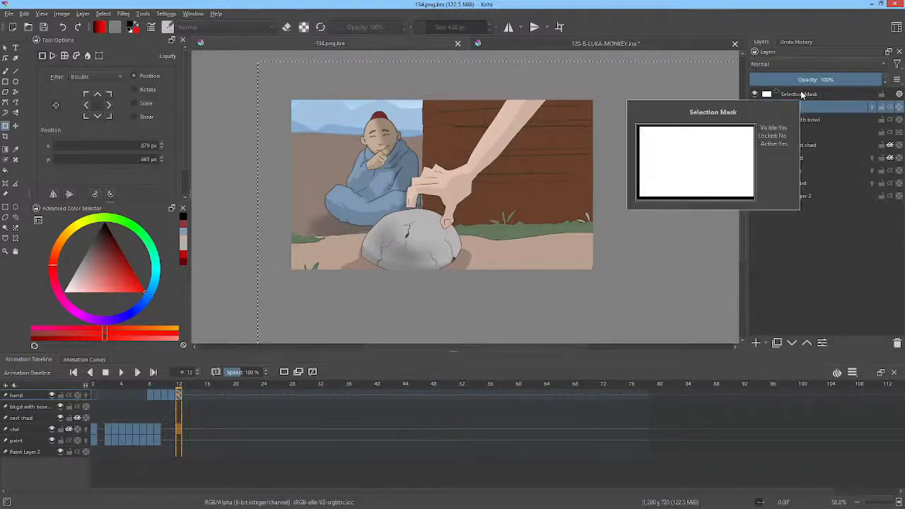
mouse_move(801, 132)
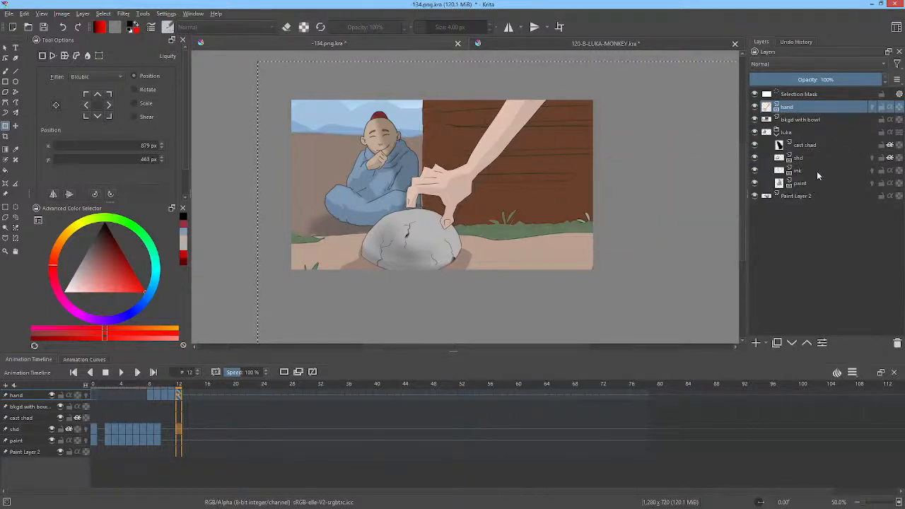
Step: Move the bkgd with bowl layer to x 582 px, y 453 px so the bowl meets the hand's fingers
click(803, 121)
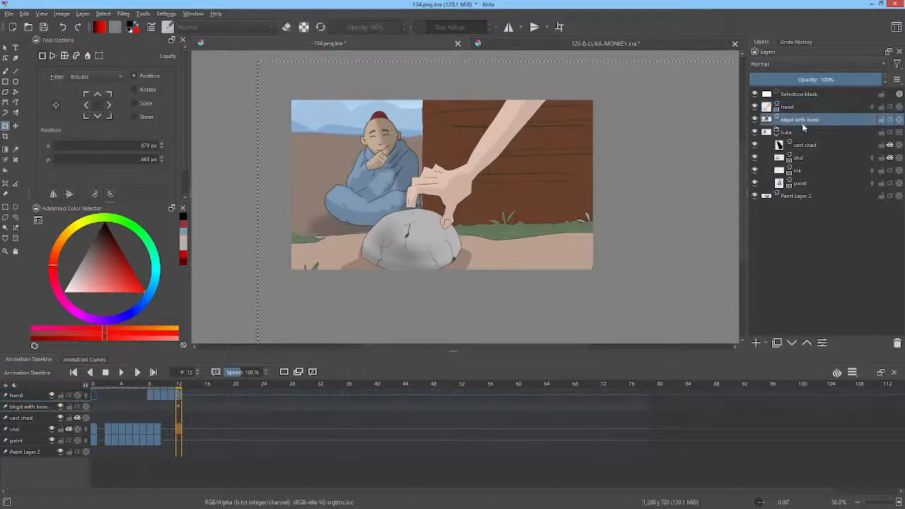
click(574, 202)
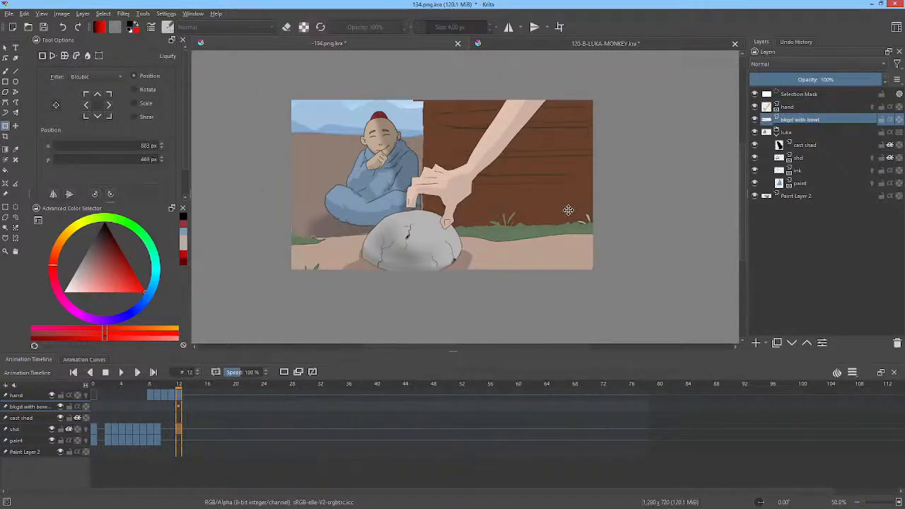
drag(568, 211, 568, 206)
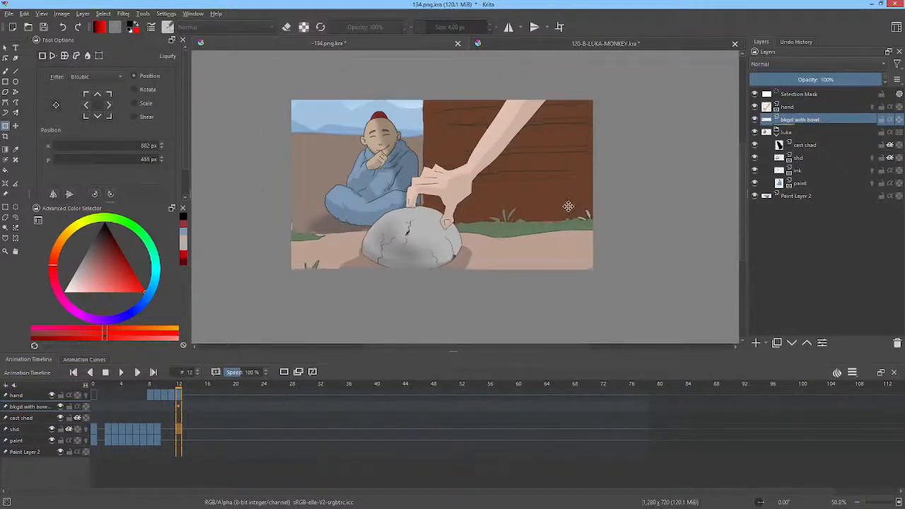
drag(568, 205, 567, 205)
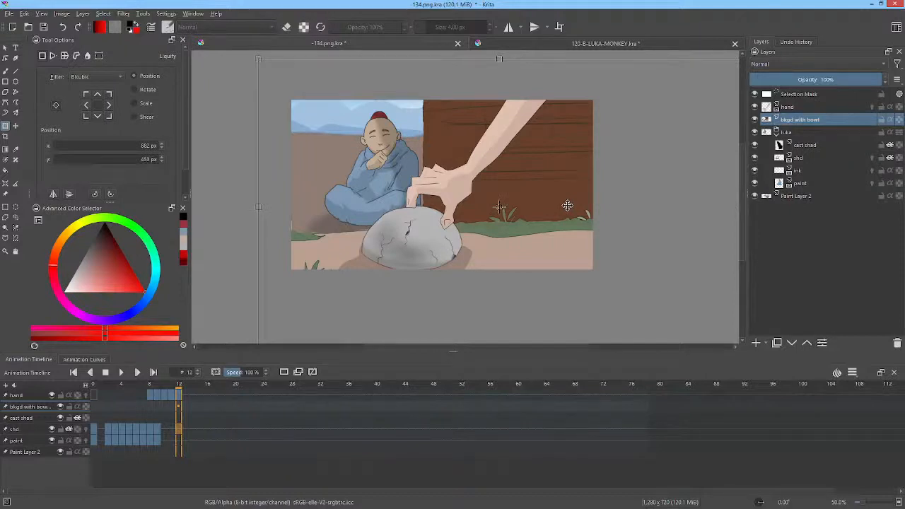
Step: Select the hand layer and scrub the opening frames to review the monk's movement behind the bowl
click(775, 106)
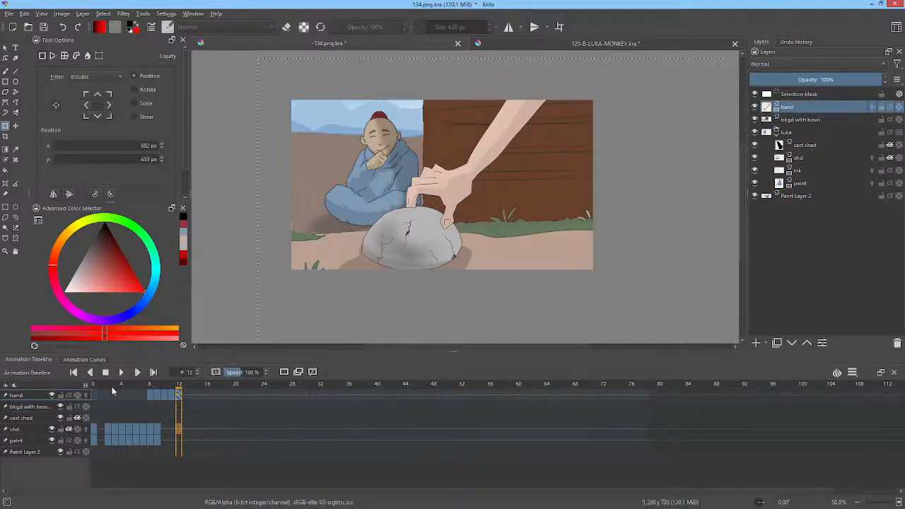
drag(109, 394, 131, 389)
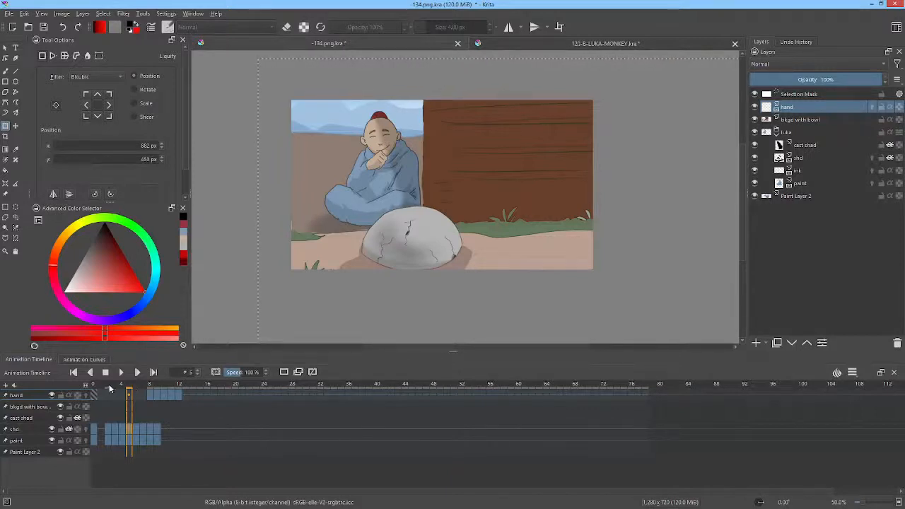
drag(110, 387, 92, 393)
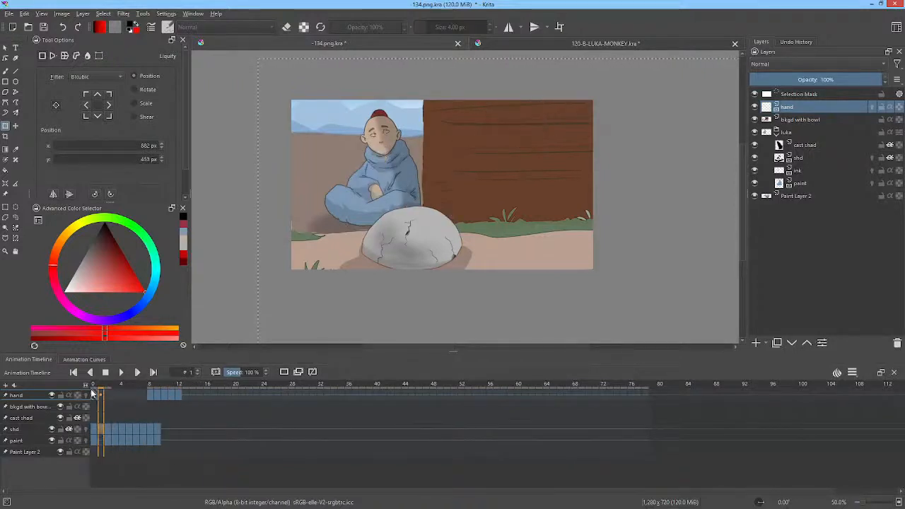
scroll(392, 209, up, 2)
scroll(394, 208, down, 1)
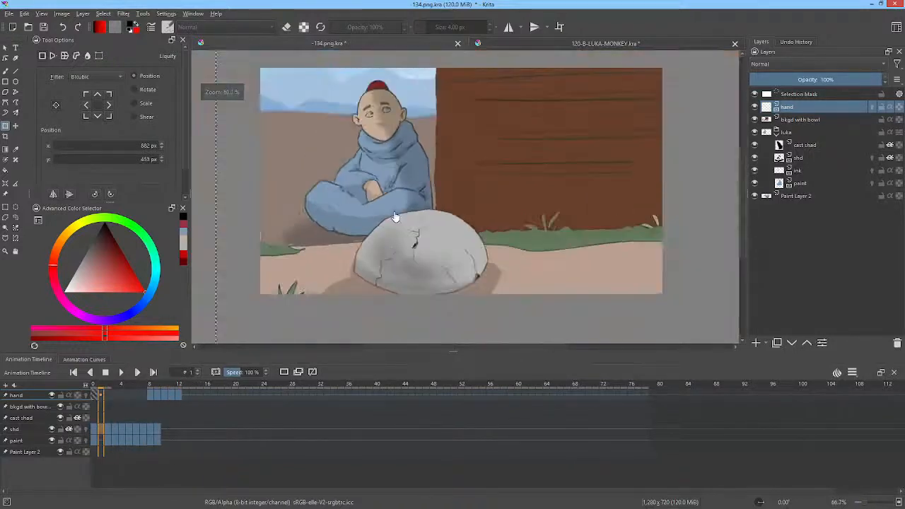
drag(450, 199, 444, 211)
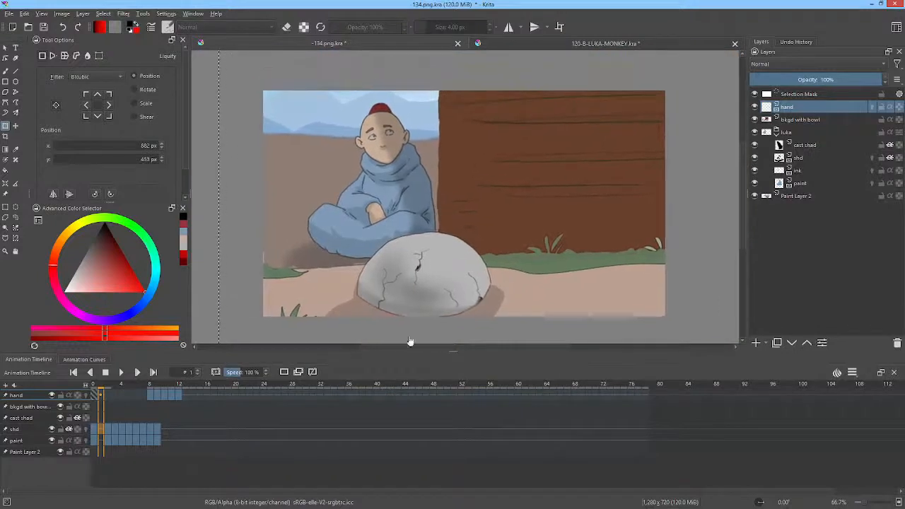
Step: Play frames 0 to 18 of the hand and bkgd with bowl layers and scrub back to frame 9
drag(221, 397, 89, 403)
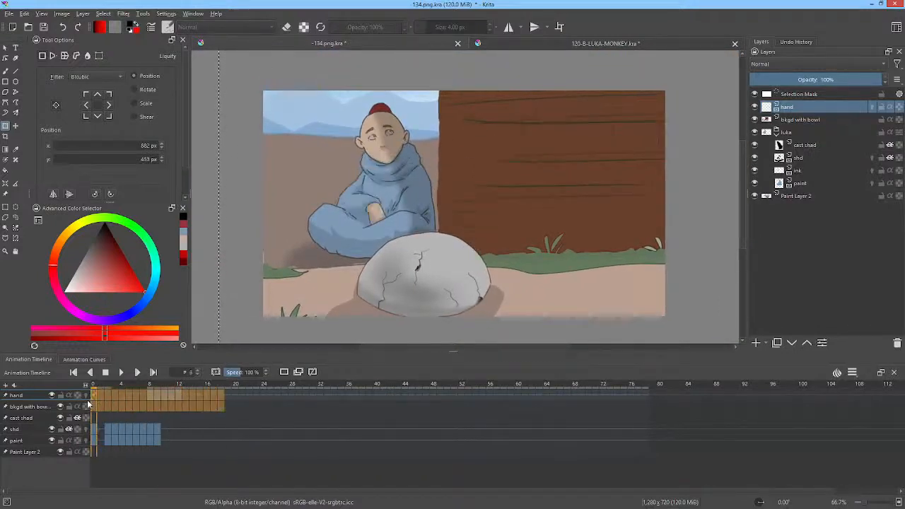
click(121, 373)
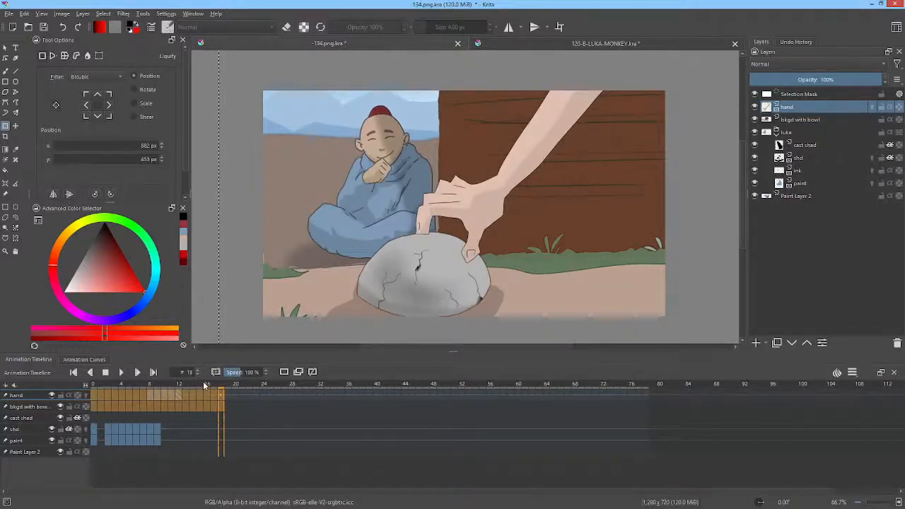
drag(204, 386, 157, 385)
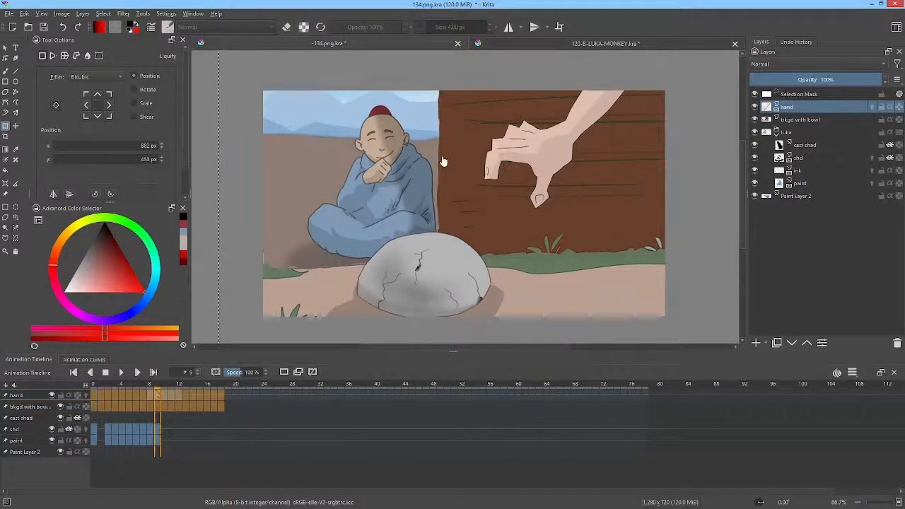
Step: Compare the 134.png.kra shot with 120-B-LUKA-MONKEY.kra, scrubbing to frame 4 in the former and frame 30 in the latter
click(535, 42)
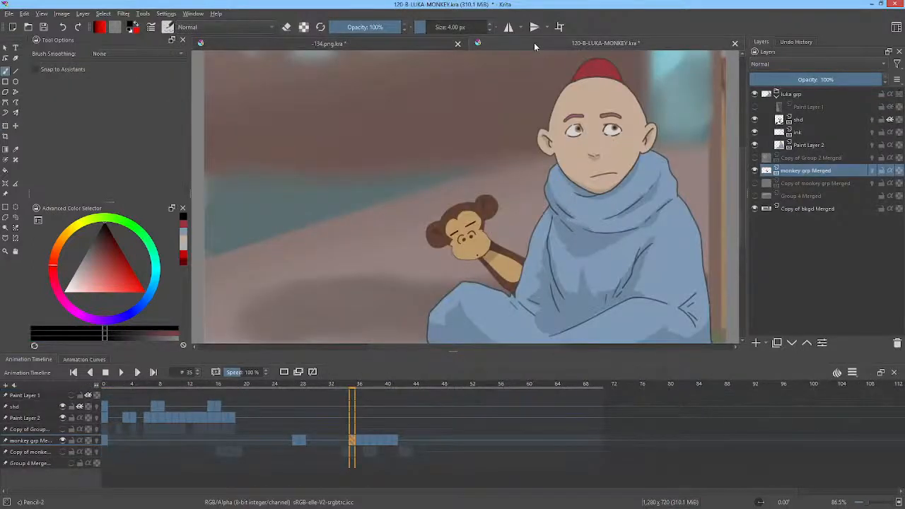
click(404, 41)
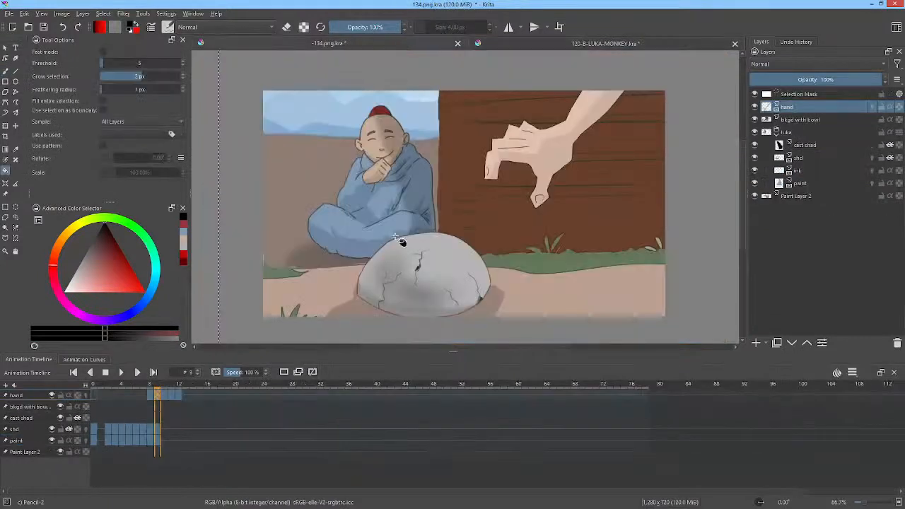
drag(99, 382, 122, 385)
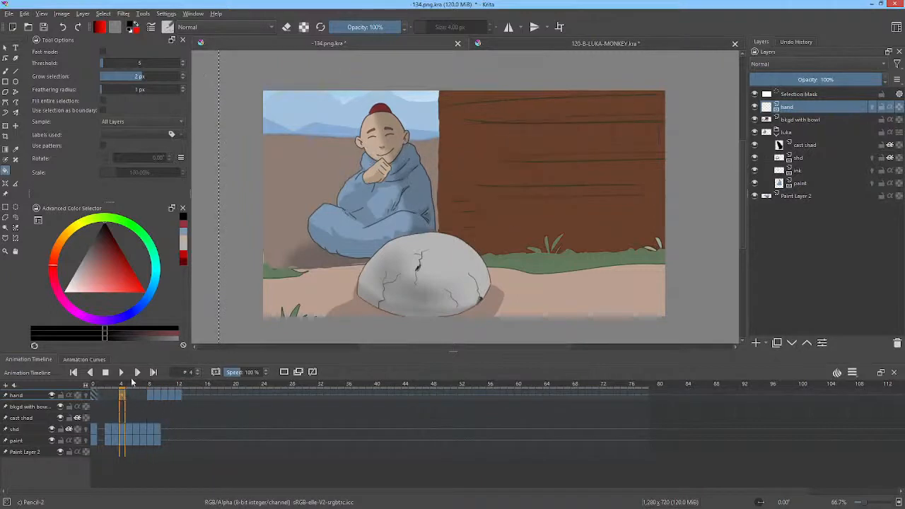
click(617, 44)
drag(142, 383, 316, 394)
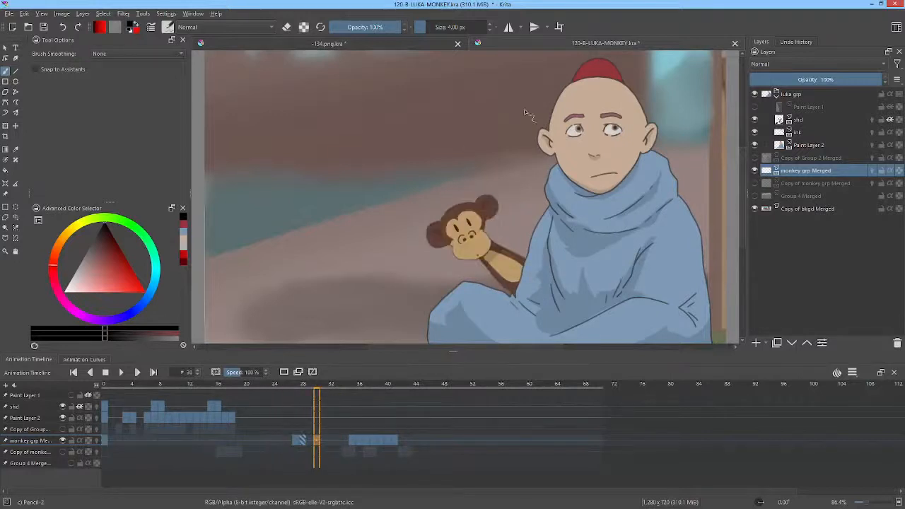
Step: Return to the 134.png.kra document and save it
click(428, 43)
key(f)
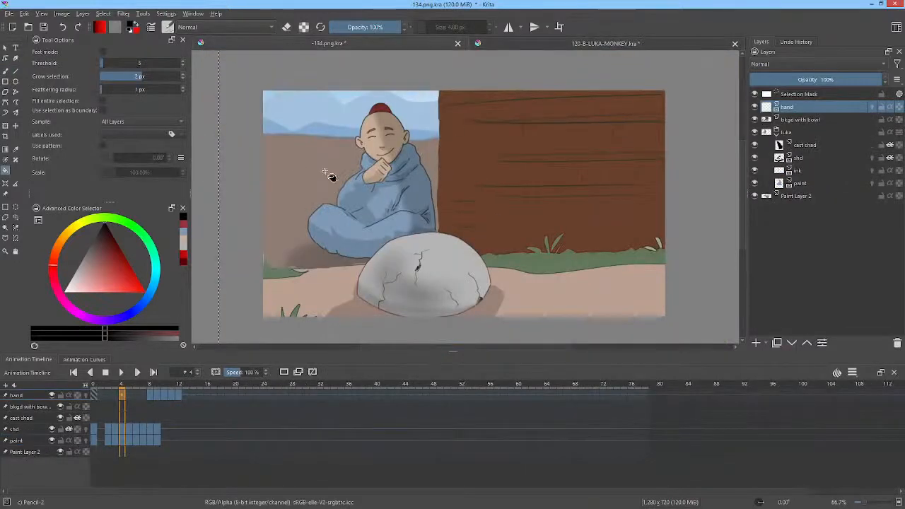
click(44, 27)
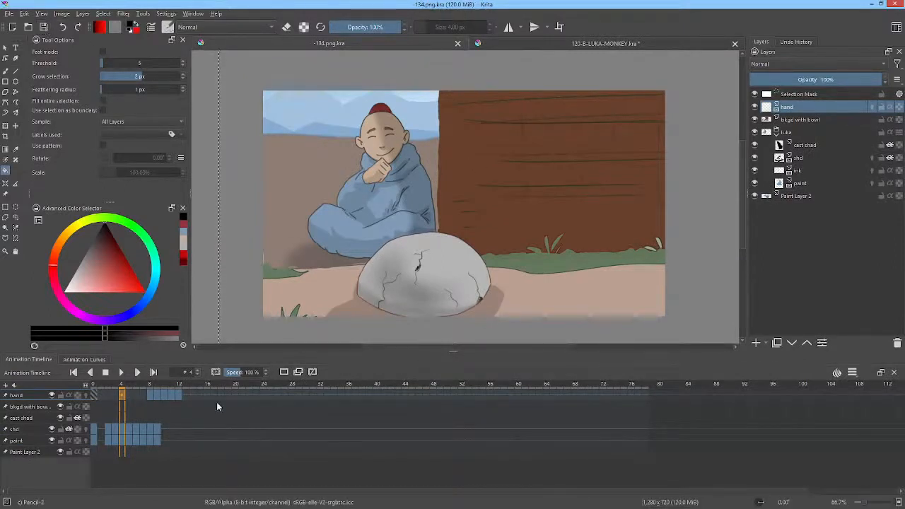
Step: Play the hand layer's frames 0 to 22 to review the hand reaching for the bowl
drag(249, 397, 59, 395)
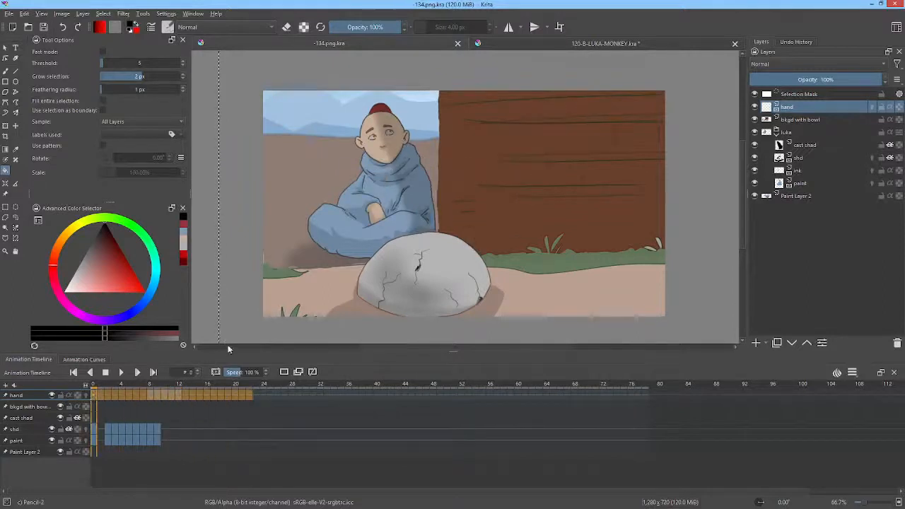
key(space)
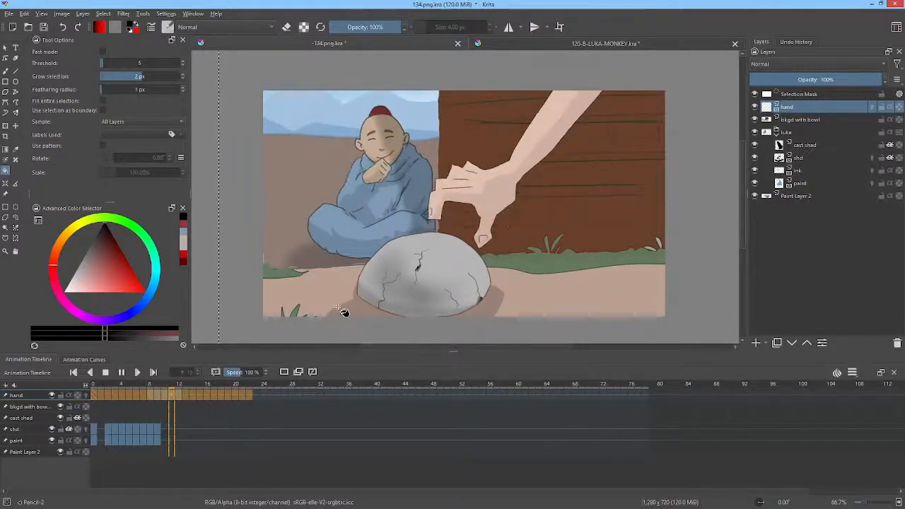
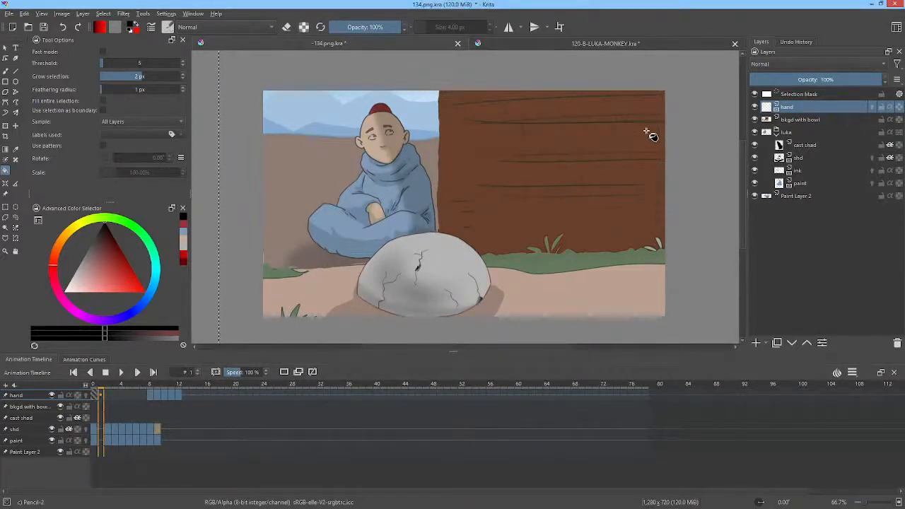
Step: Copy the monkey grp Merged layer from 120-B-LUKA-MONKEY.kra and paste it above the hand layer in 134.png.kra
click(629, 43)
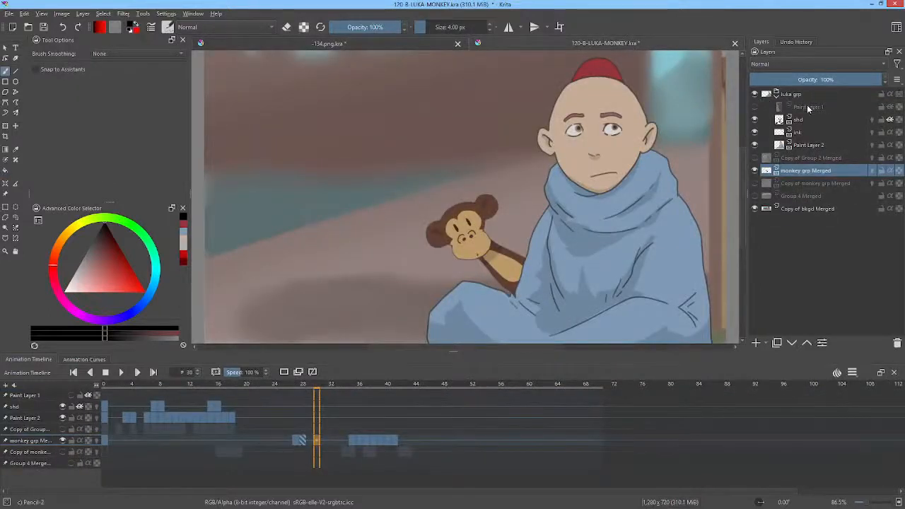
mouse_move(813, 181)
right_click(803, 174)
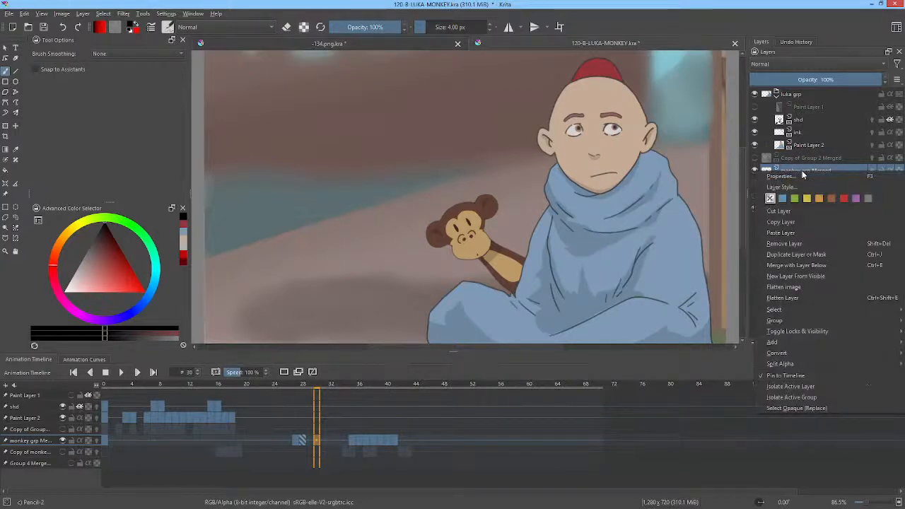
click(796, 223)
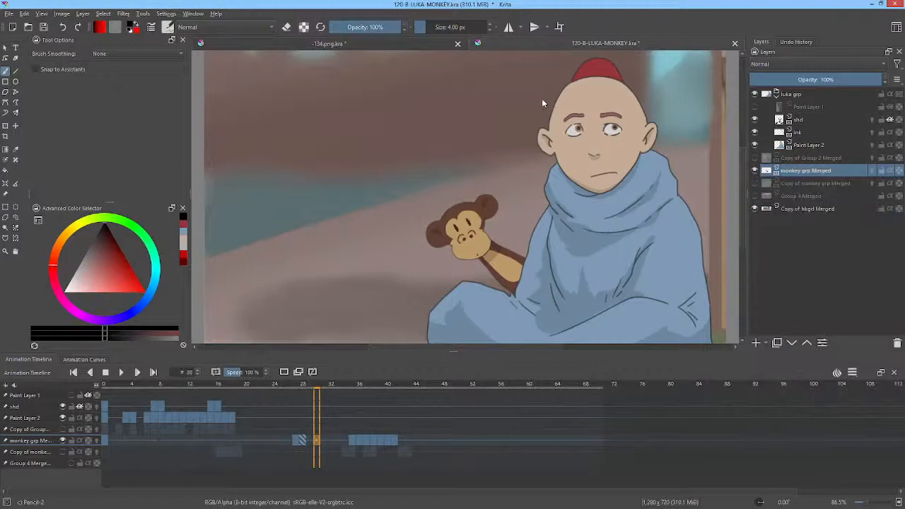
click(399, 44)
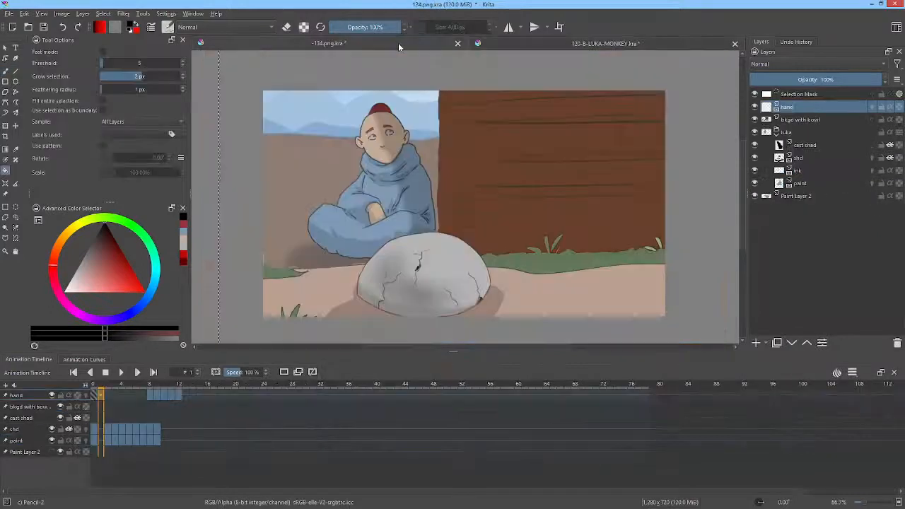
right_click(808, 108)
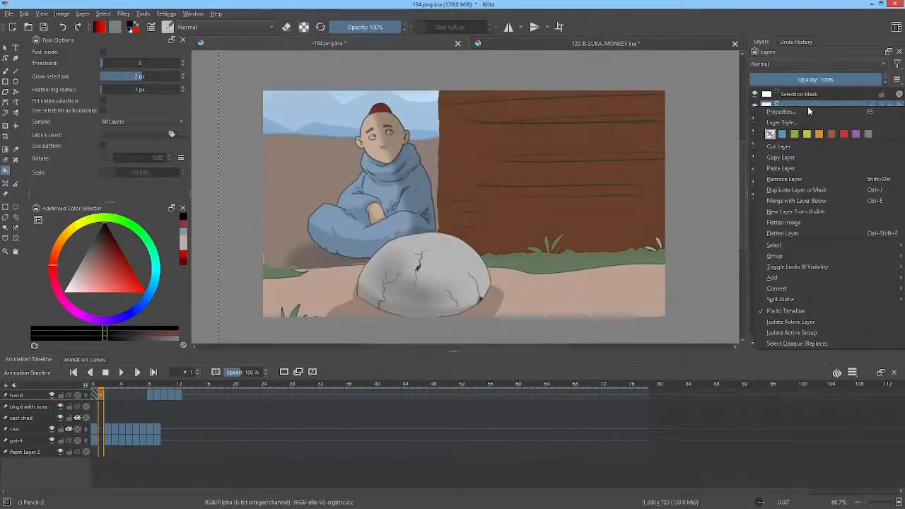
click(799, 168)
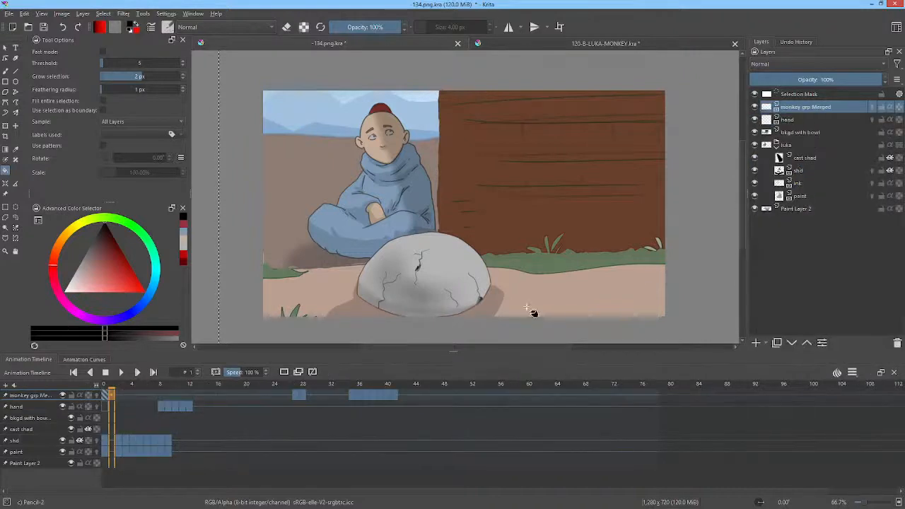
Step: Move the monkey layer's keyframes at frames 35 and 36 to frames 31 and 32, and delete the remaining keyframes up to frame 42
drag(127, 388, 353, 380)
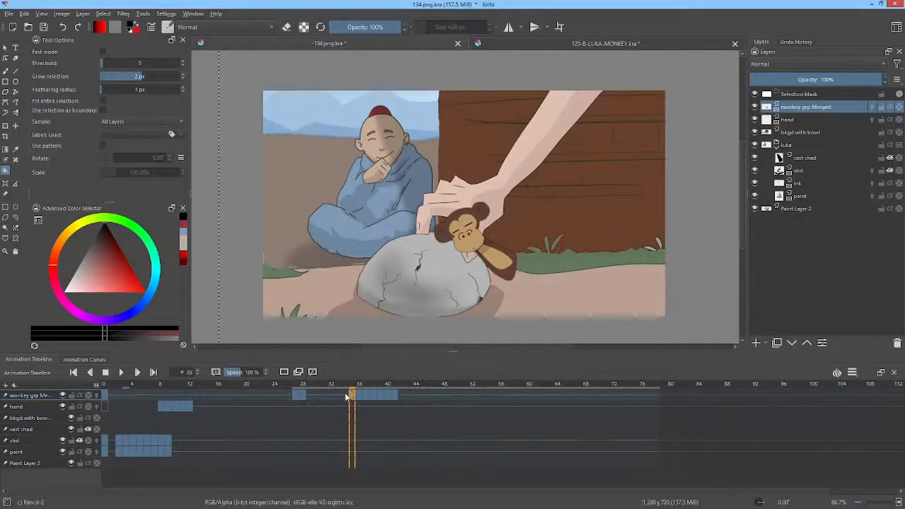
click(345, 396)
drag(337, 396, 359, 400)
click(353, 397)
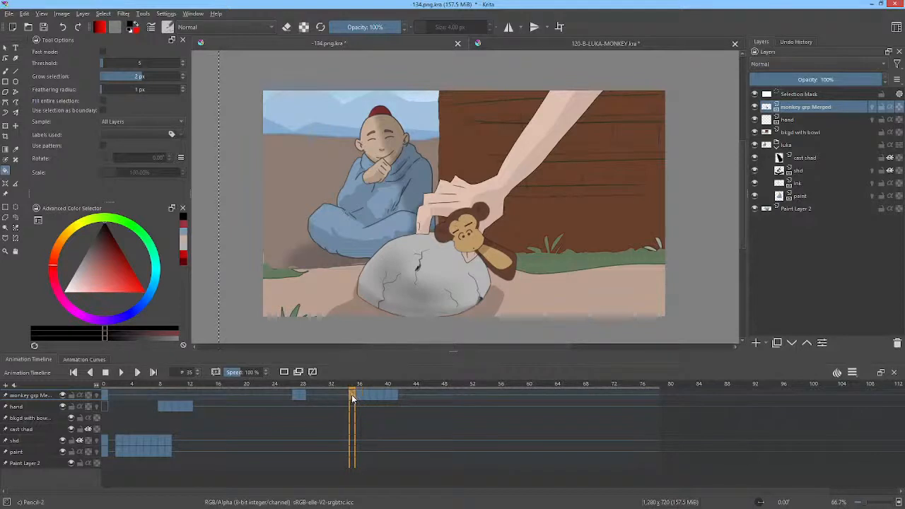
shift+click(358, 398)
drag(352, 398, 404, 400)
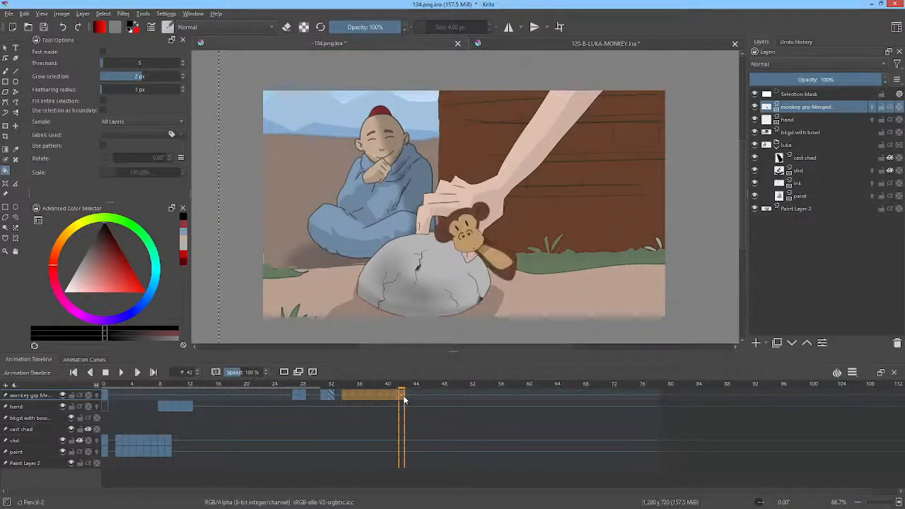
Step: Copy the monkey layer's keyframes at frames 27 and 28 to frames 38 and 39
click(297, 399)
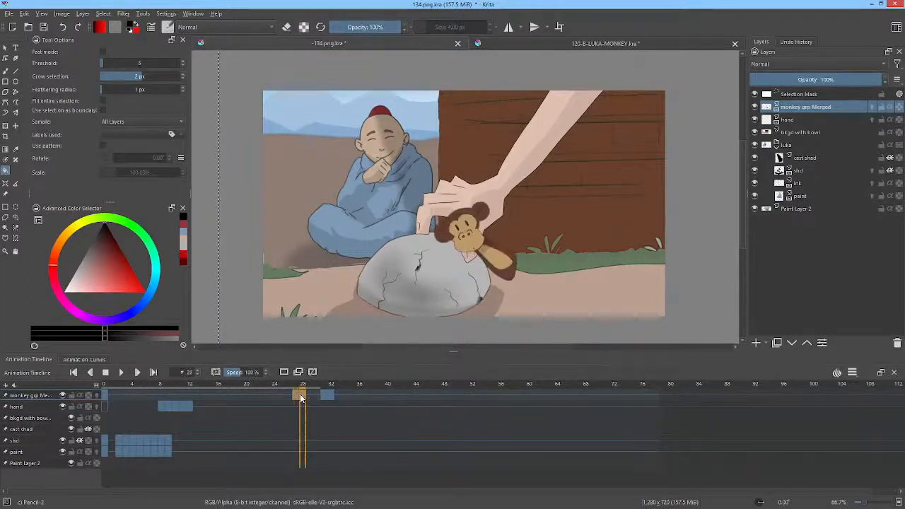
drag(297, 399, 376, 396)
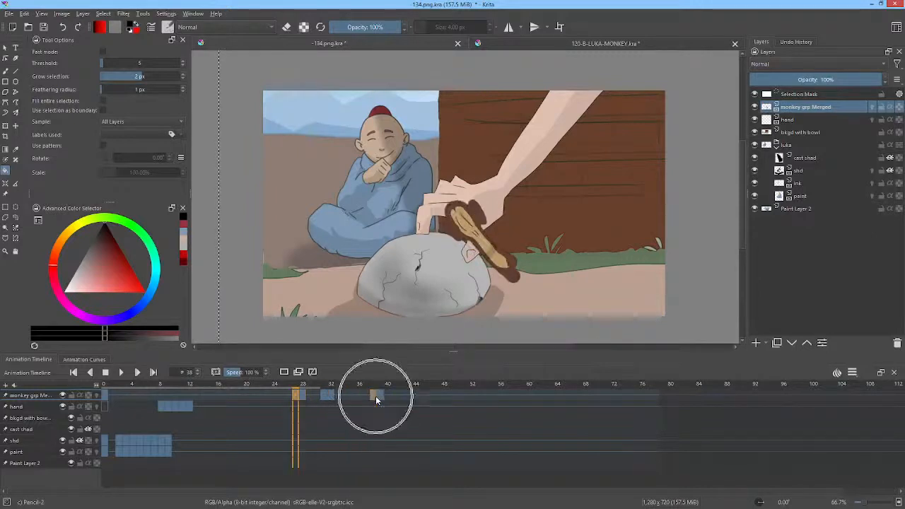
click(376, 396)
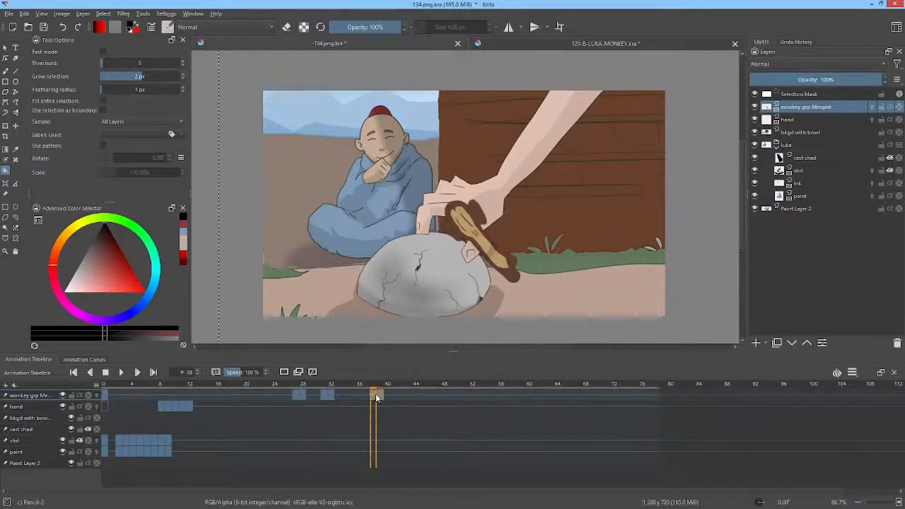
right_click(375, 396)
click(398, 377)
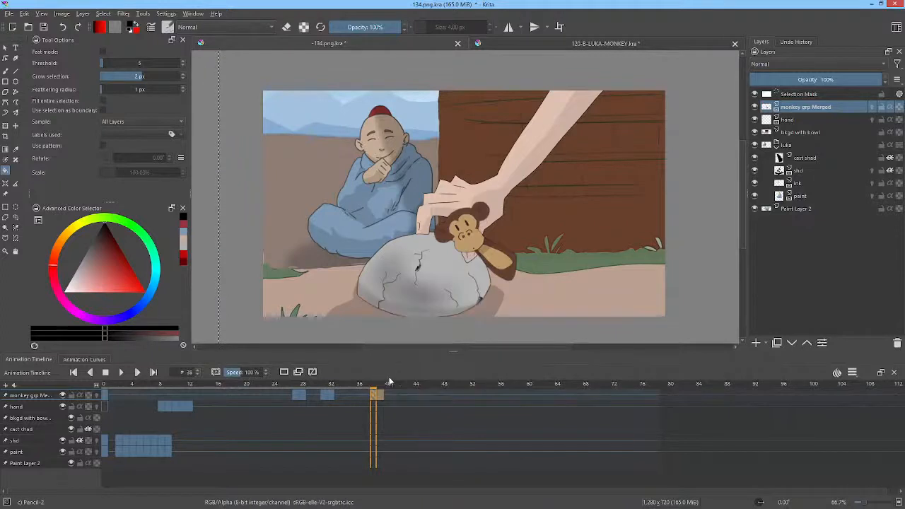
Step: Play the monkey's frames and insert a blank keyframe at frame 40 so the monkey disappears there
key(space)
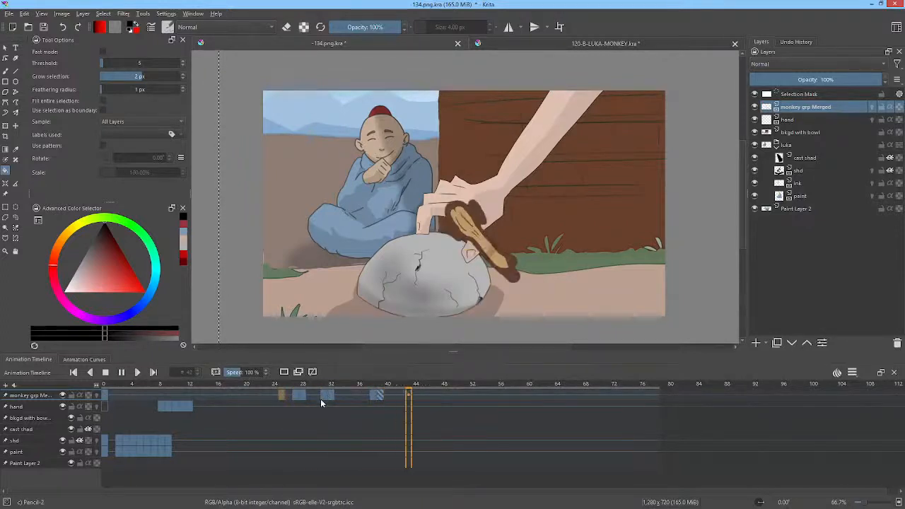
key(space)
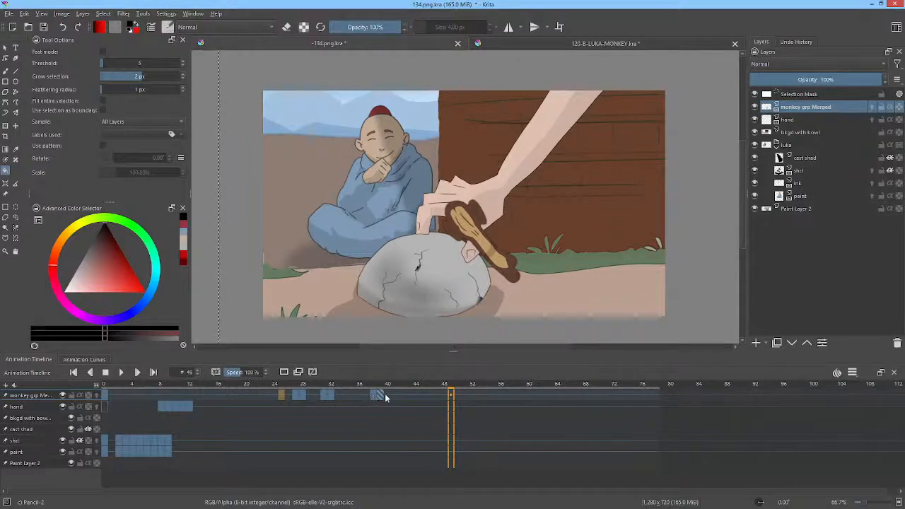
click(387, 397)
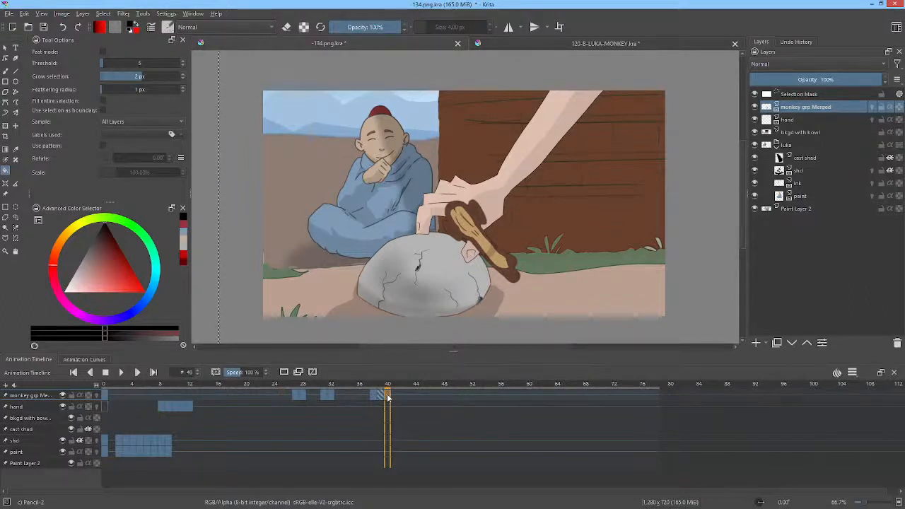
key(Delete)
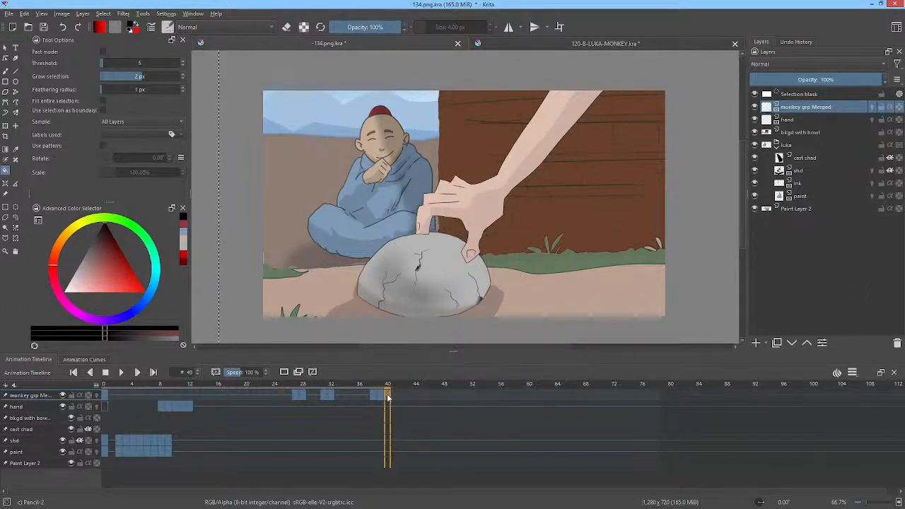
Step: Duplicate the monkey layer's keyframes at frames 31 and 32 onto frames 33 and 34
click(325, 397)
drag(332, 397, 292, 399)
key(space)
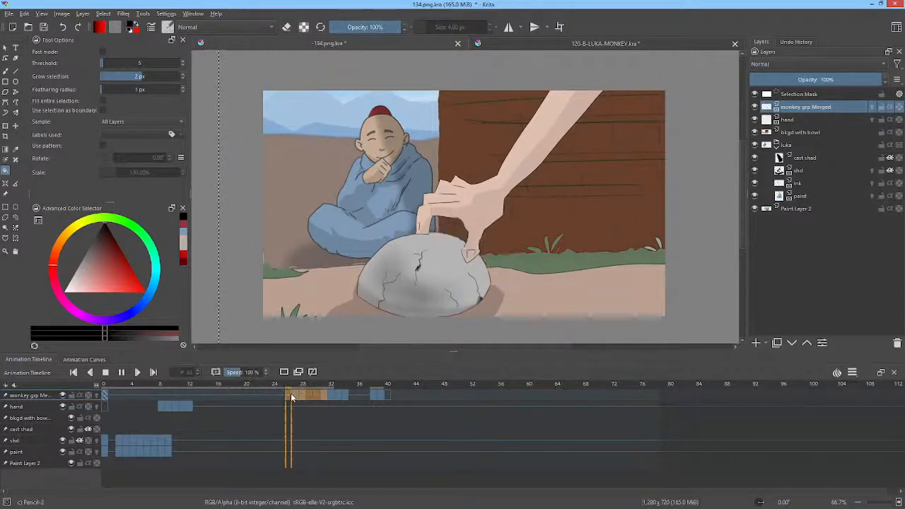
Step: Play the monkey layer's frames 26 to 42 and play the shot from frame 0 to review the monkey's timing
click(284, 394)
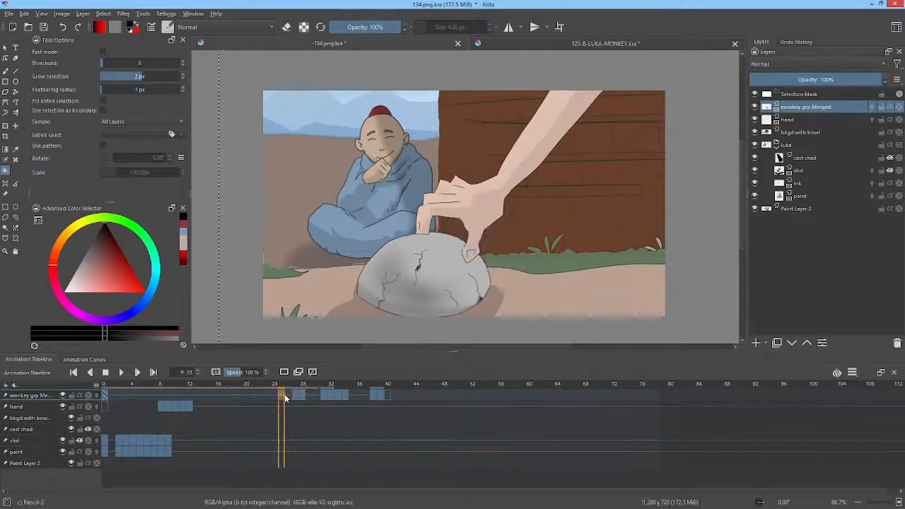
click(288, 395)
shift+click(347, 394)
shift+click(398, 396)
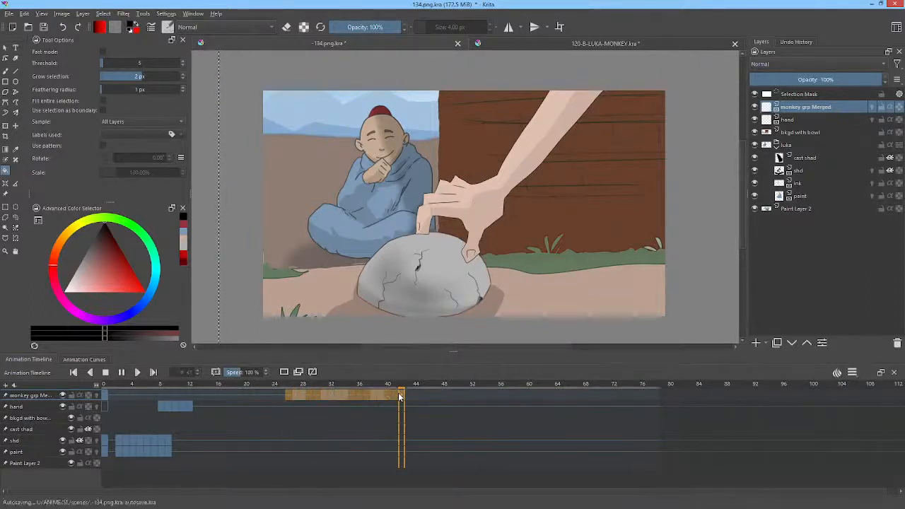
key(space)
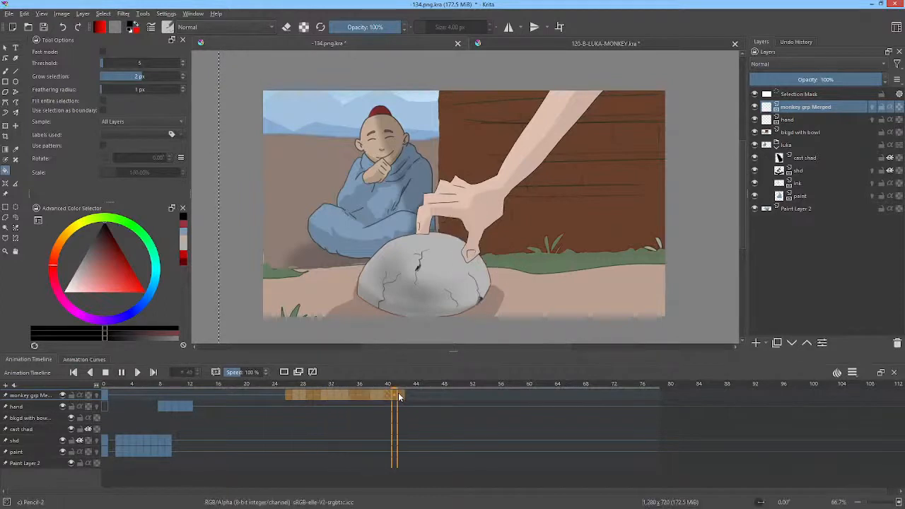
key(space)
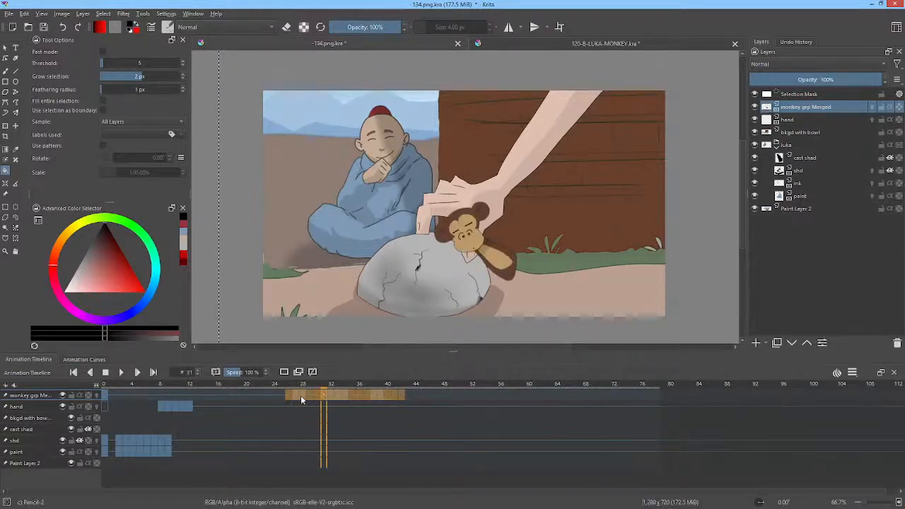
click(104, 395)
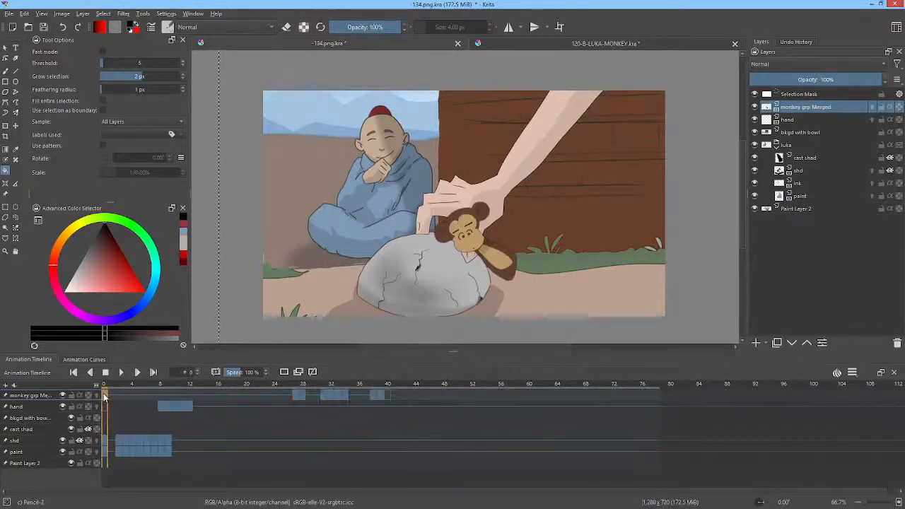
key(space)
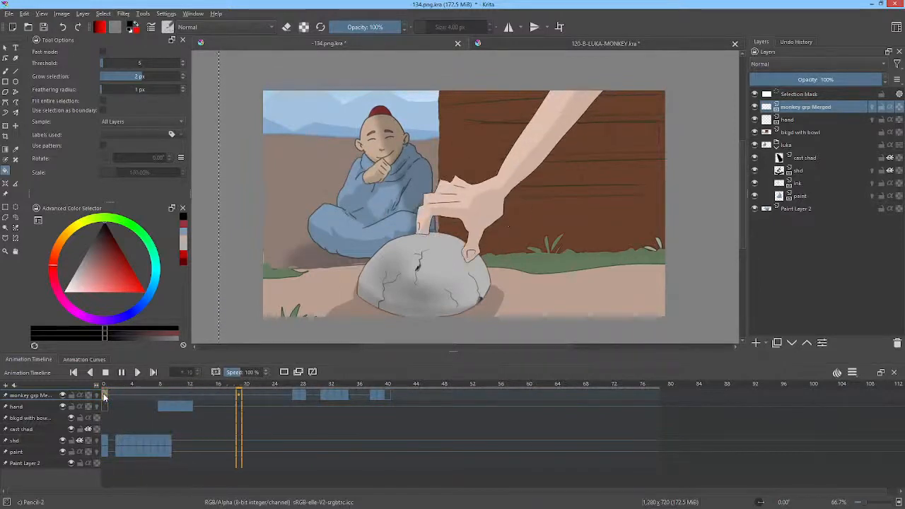
key(space)
Step: Shift the monkey layer's keyframes from frame 27 onward to start at frame 14, and play the shot from frame 0
click(296, 397)
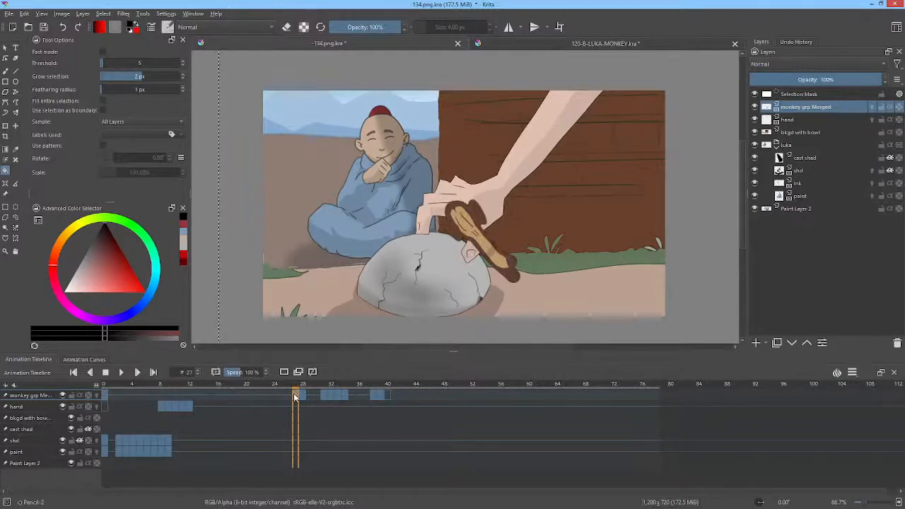
drag(294, 396, 201, 392)
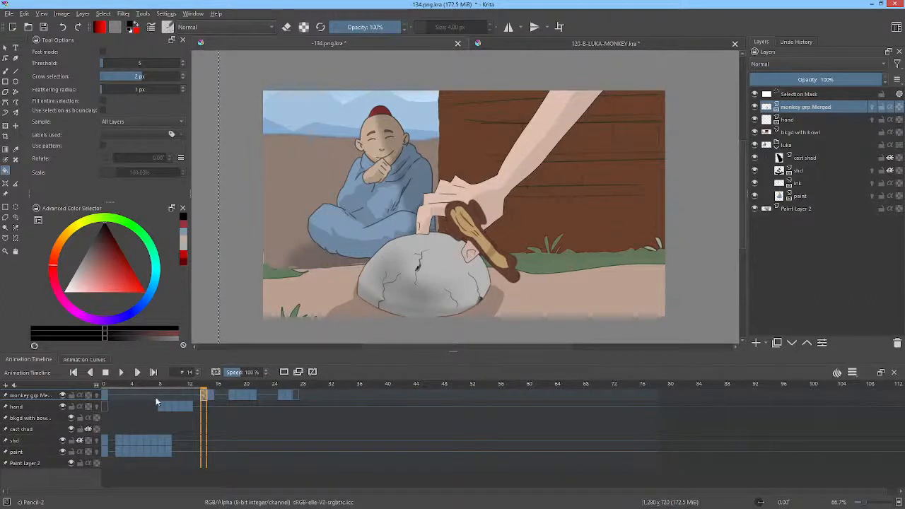
click(106, 396)
key(space)
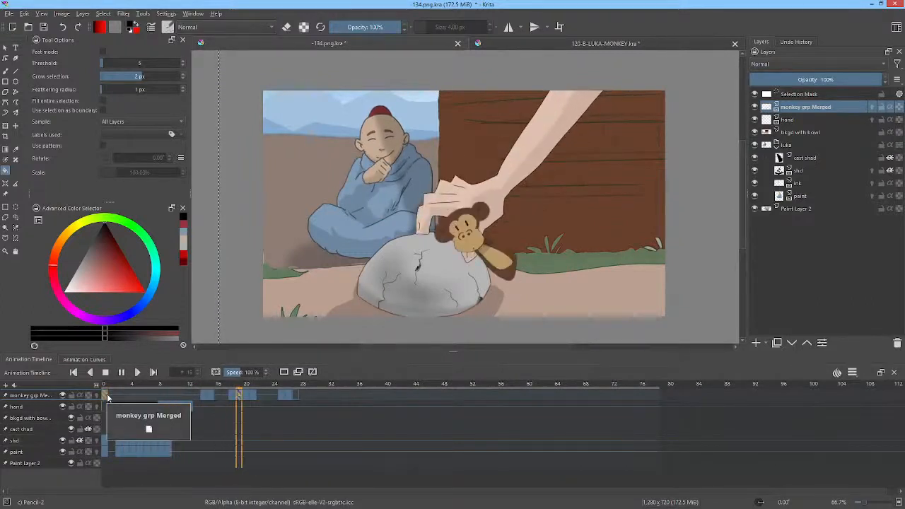
key(space)
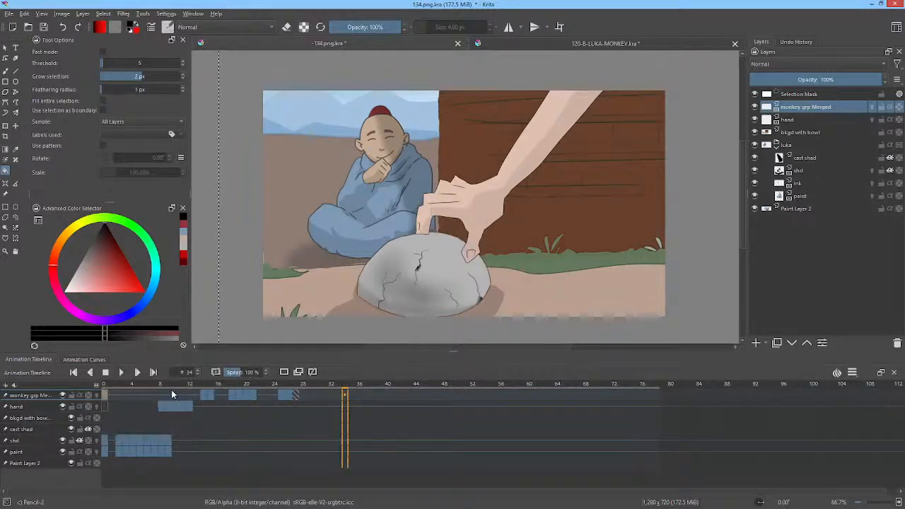
Step: Go to frame 19 and move the monkey grp Merged layer into the luka group beneath the paint layer
click(239, 394)
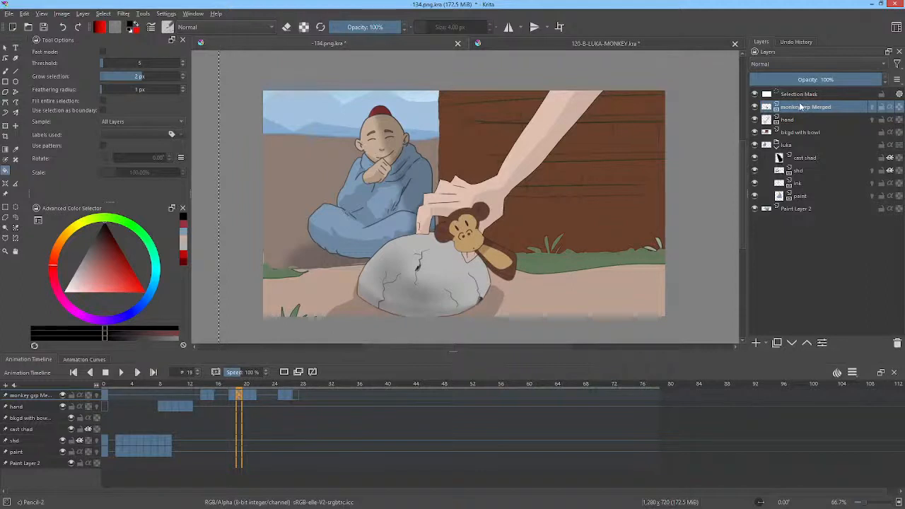
drag(803, 110, 814, 202)
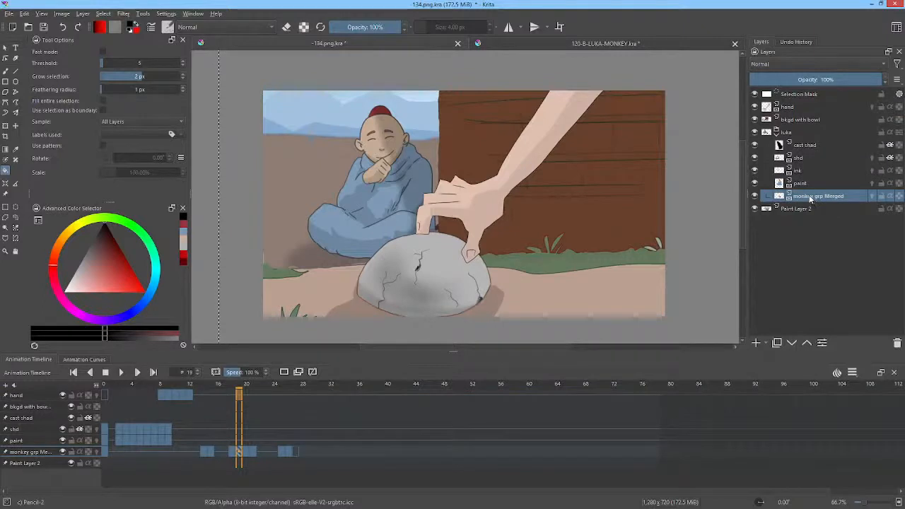
Step: Add a transform mask to the monkey grp Merged layer and save the document
mouse_move(804, 197)
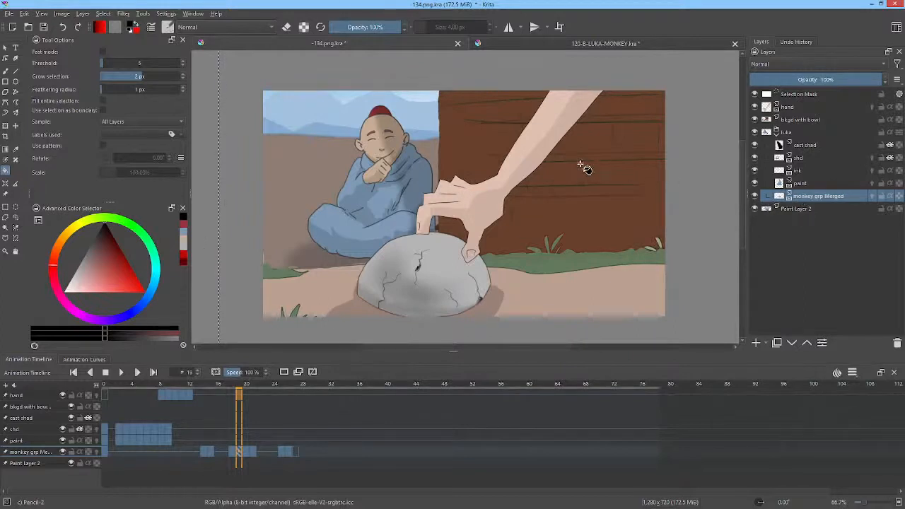
right_click(817, 197)
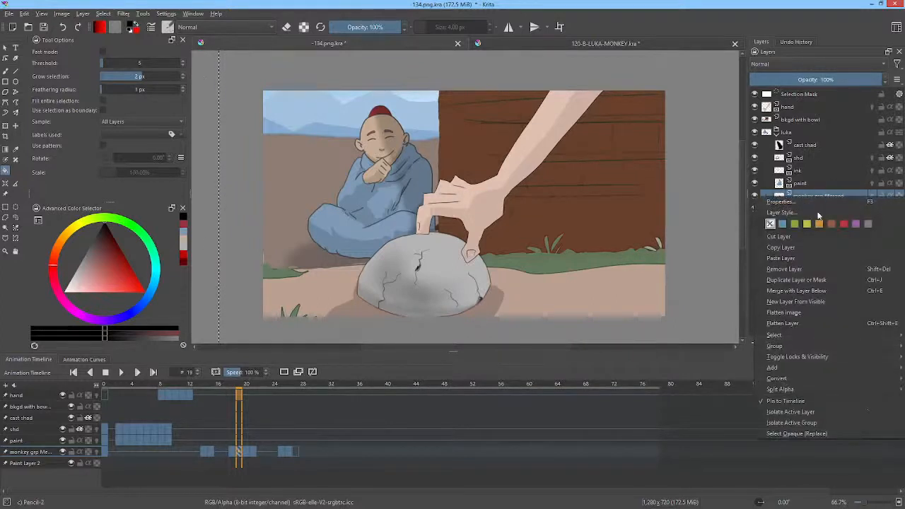
mouse_move(805, 359)
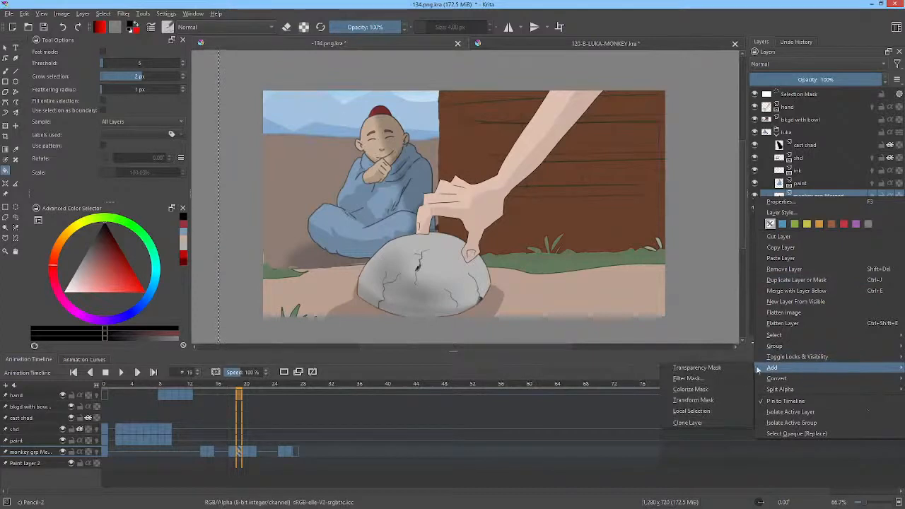
click(694, 401)
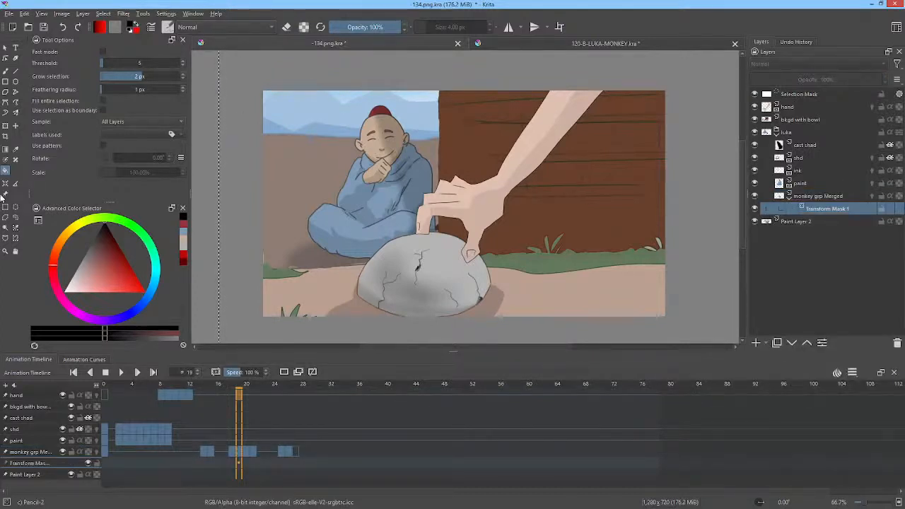
click(48, 27)
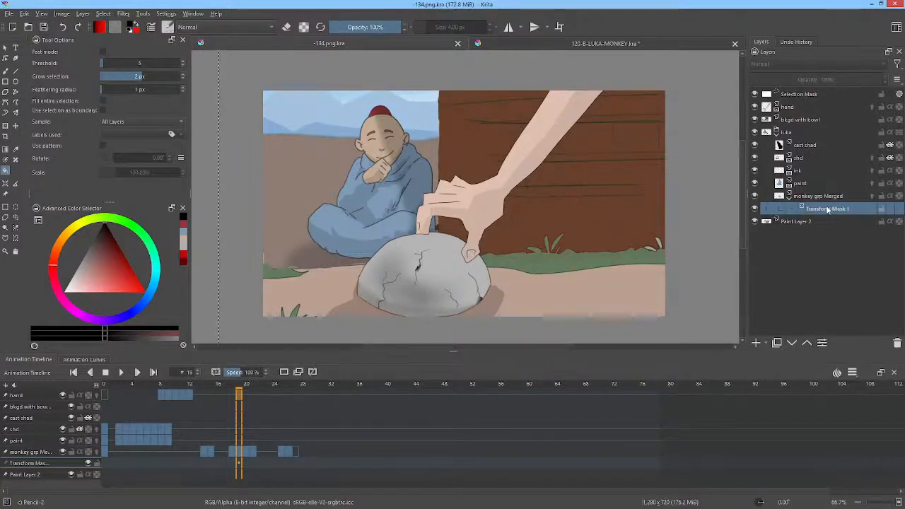
Step: Scale the monkey down slightly with the transform mask, rotate it a little clockwise and position it at x 196 px, y 298 px behind the monk
key(ctrl+t)
drag(492, 227, 313, 172)
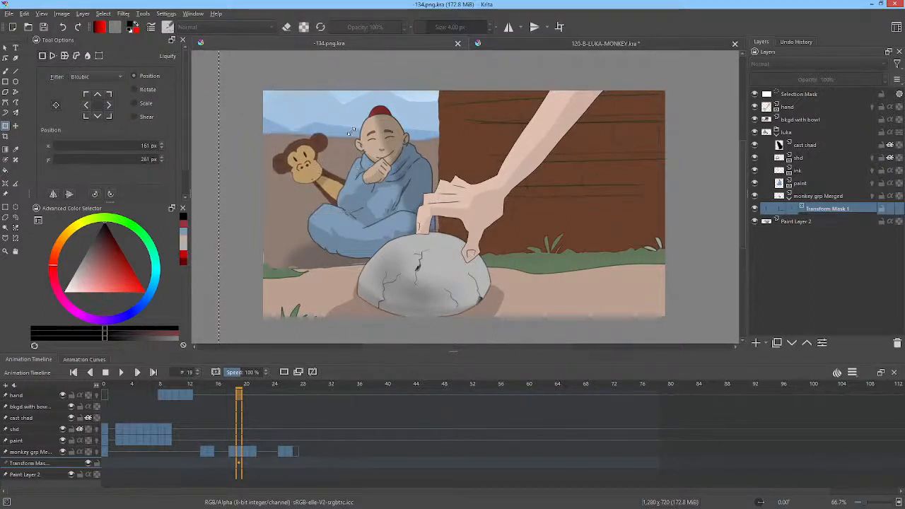
mouse_move(351, 132)
mouse_down()
mouse_move(335, 150)
mouse_move(342, 146)
mouse_up()
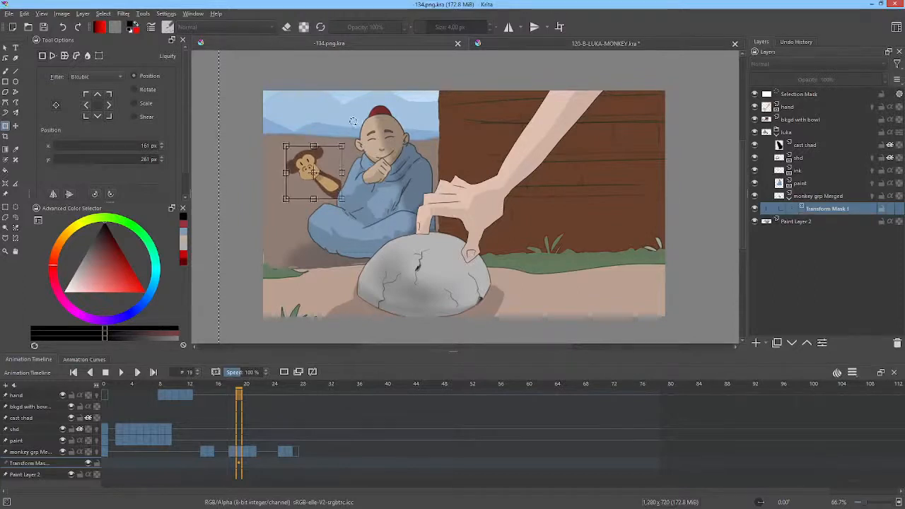
key(Return)
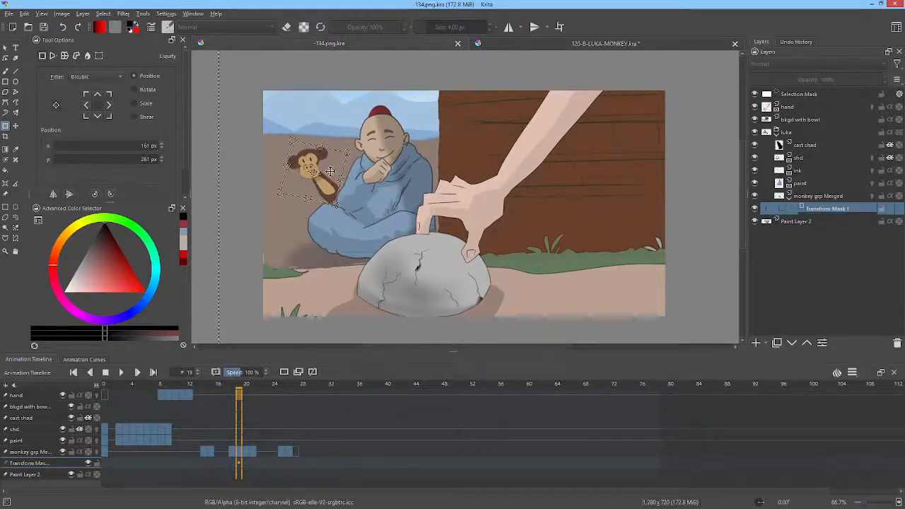
drag(323, 174, 329, 183)
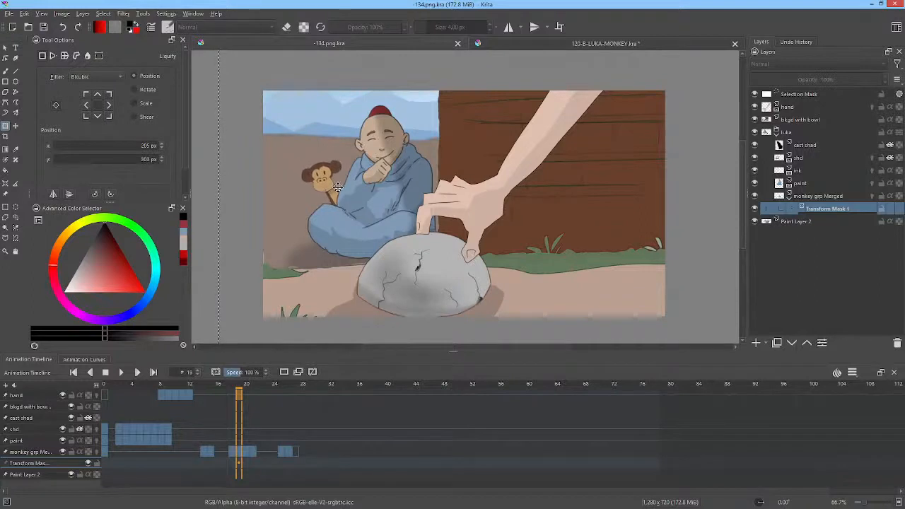
drag(335, 188, 335, 186)
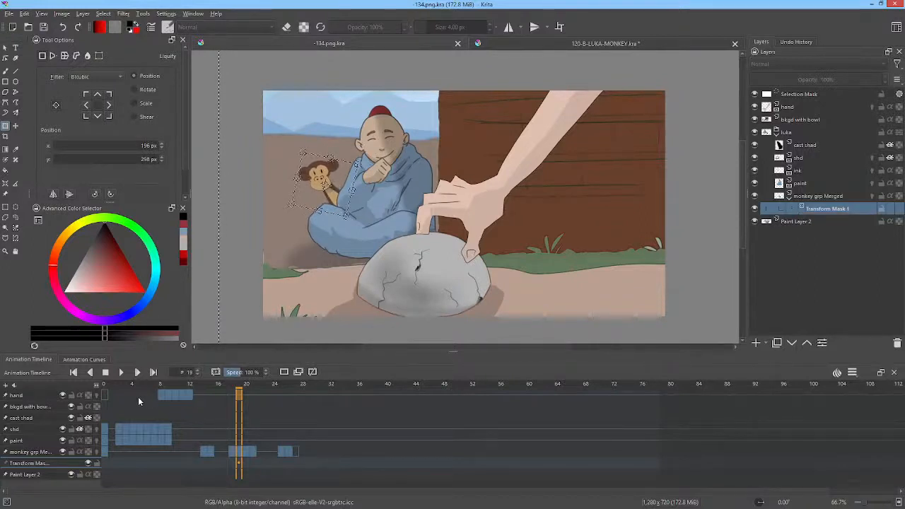
Step: Play the shot from frame 0, and switch to Vegas Pro to review the 089 clip showing the wooden wall
click(108, 396)
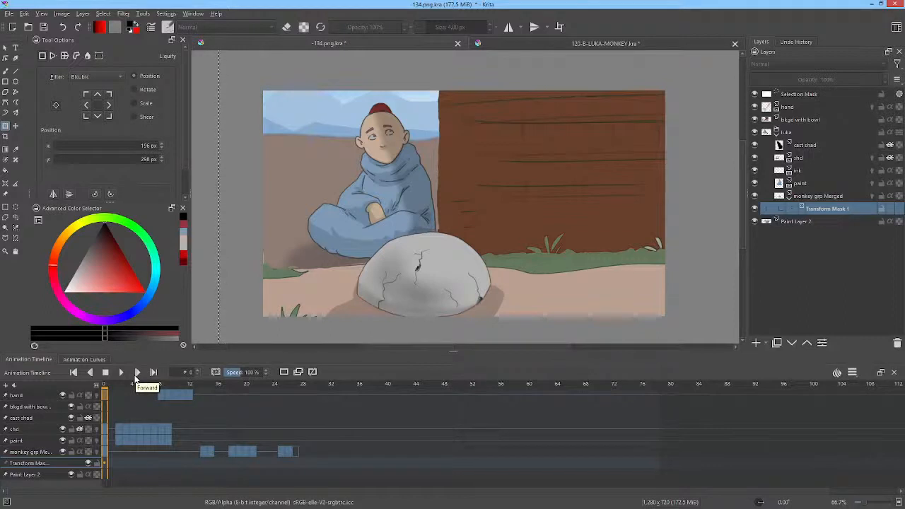
click(135, 379)
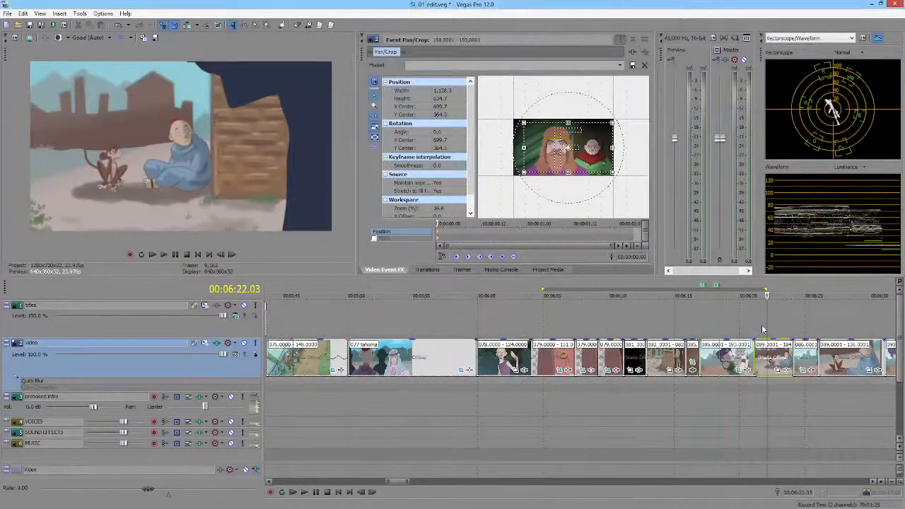
drag(751, 325, 771, 323)
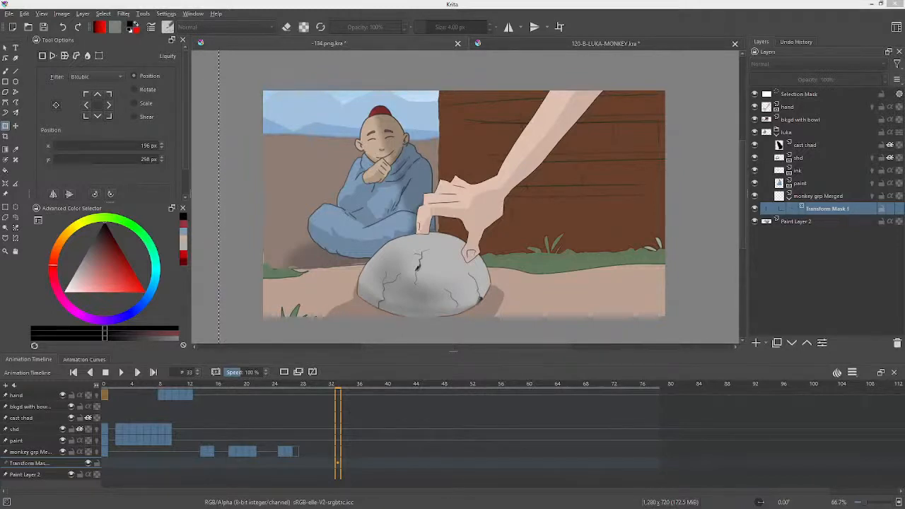
Step: Switch back to Krita, save the -134.png.kra document and check the 120-B-LUKA-MONKEY.kra document
click(214, 6)
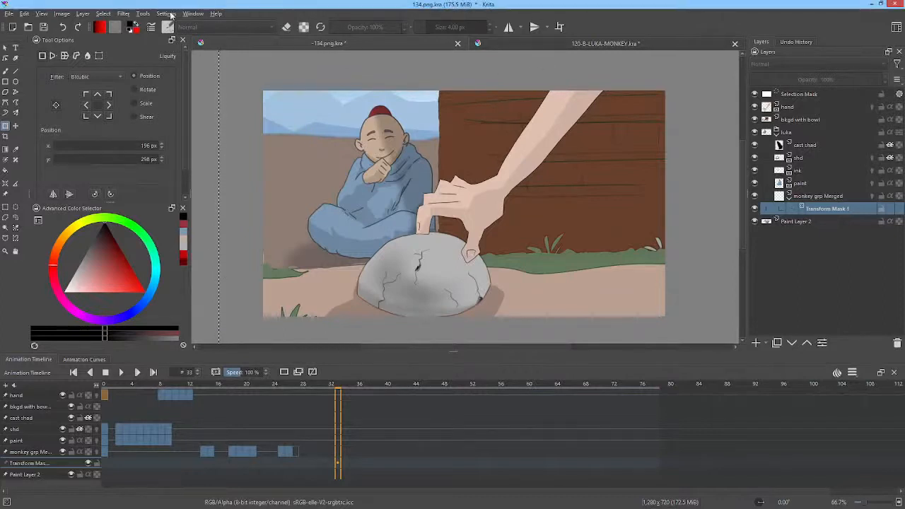
click(47, 29)
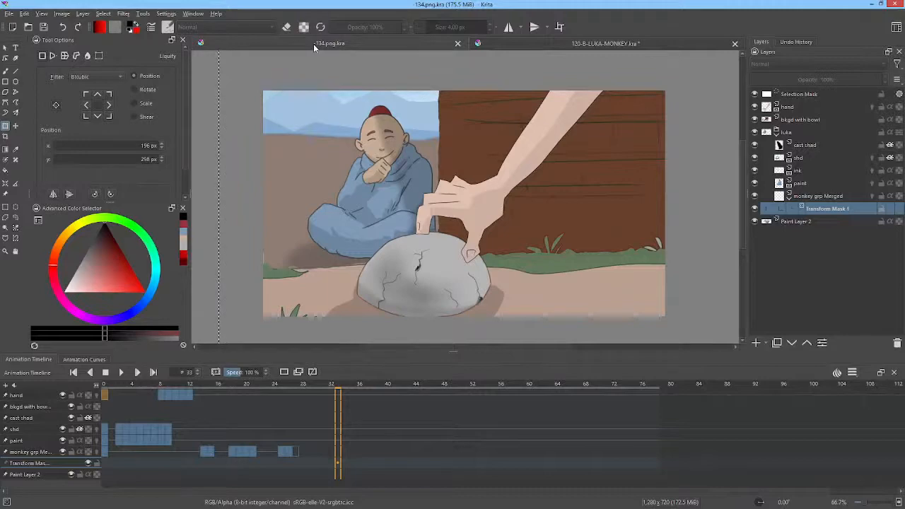
click(514, 43)
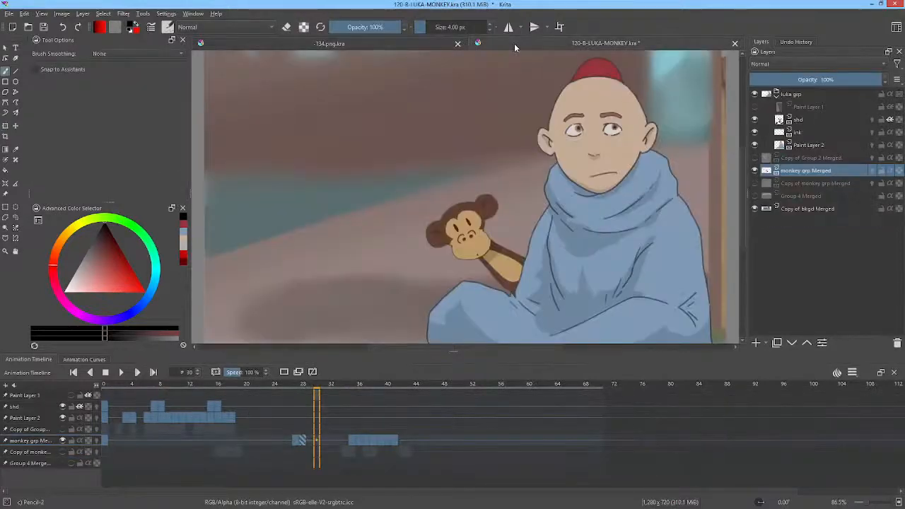
click(432, 42)
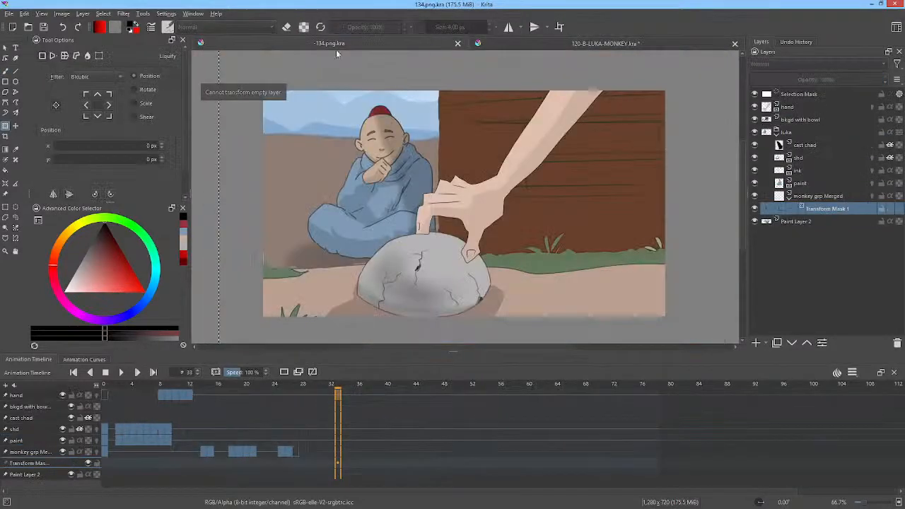
Step: Open the file -089.png.kra from the scenes folder
click(29, 27)
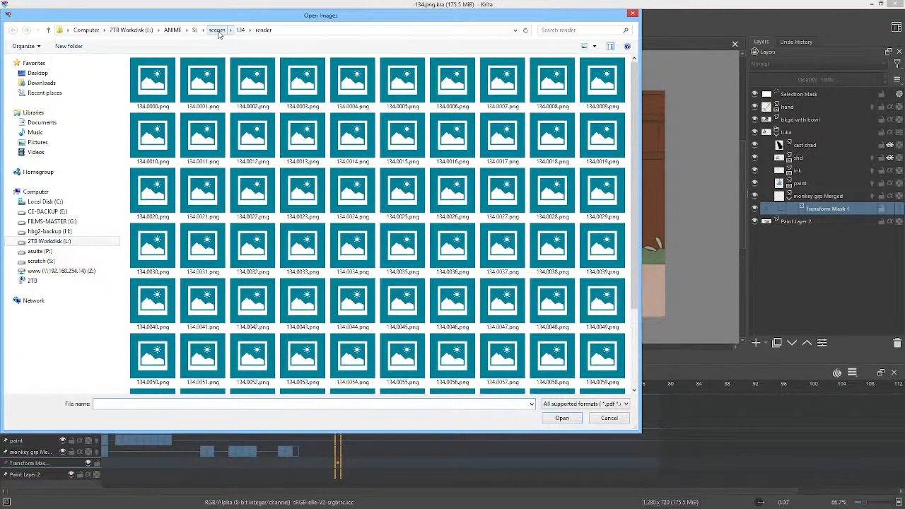
click(217, 31)
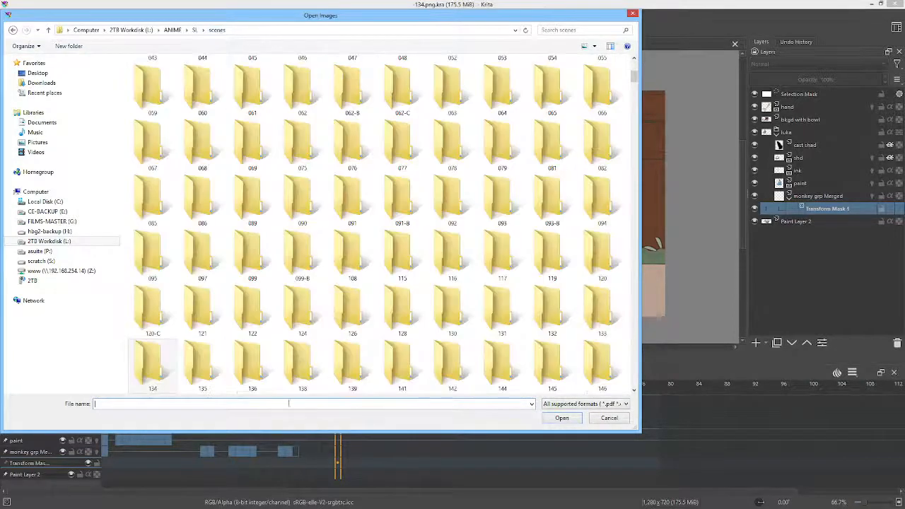
click(283, 403)
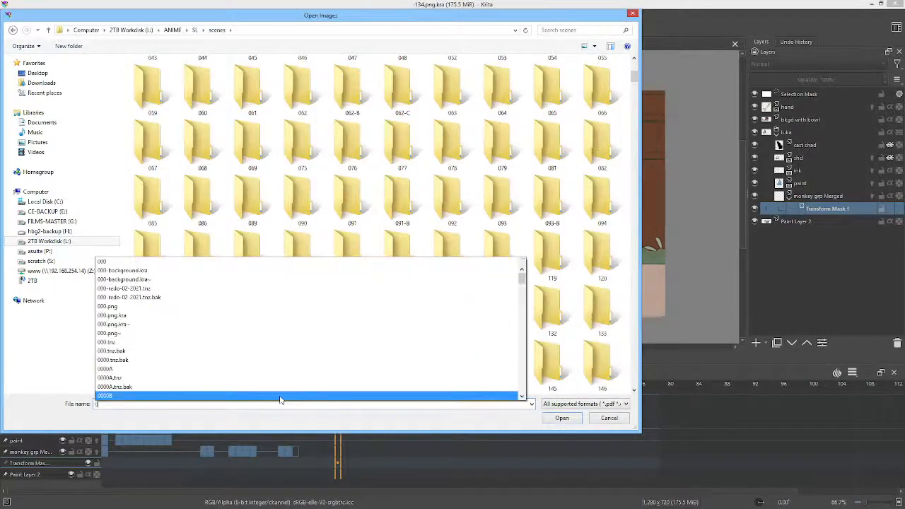
click(280, 397)
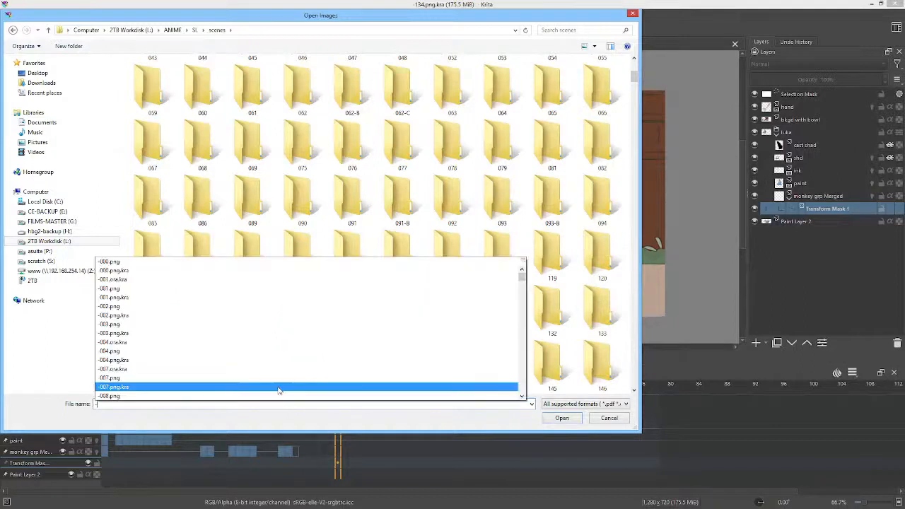
text(-089)
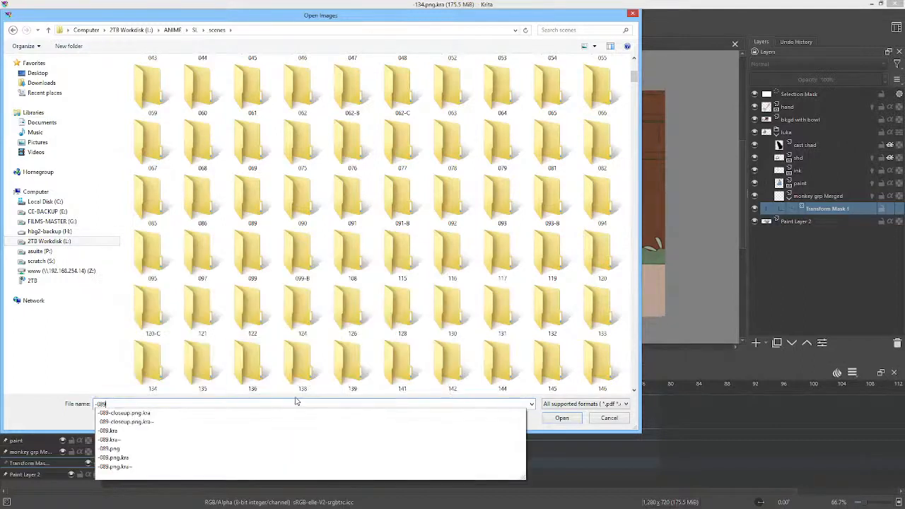
click(167, 458)
click(554, 418)
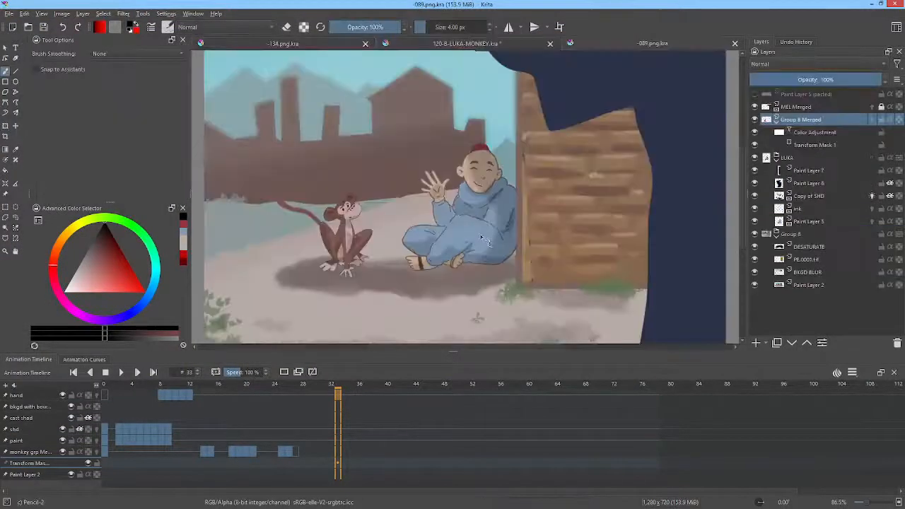
Step: Toggle the visibility of each layer in Group 8 to examine which one holds the wooden plank texture
click(794, 235)
mouse_move(794, 235)
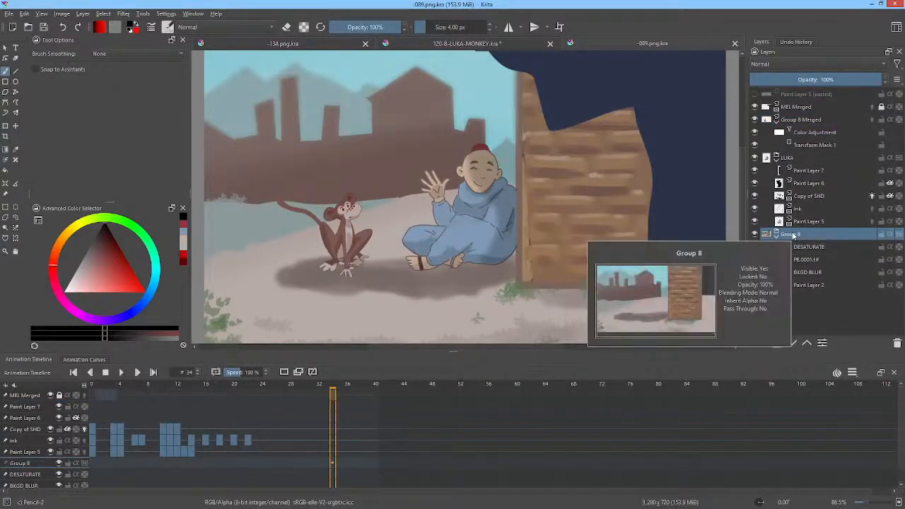
click(756, 285)
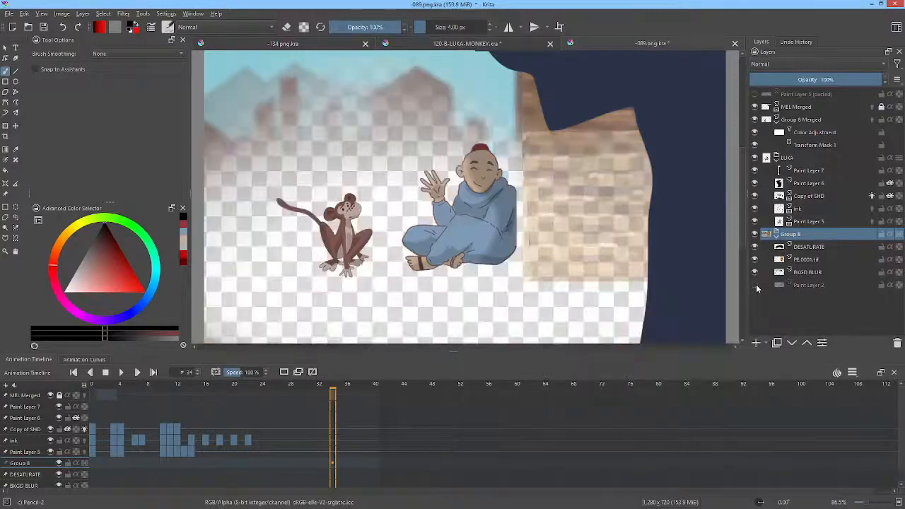
click(756, 285)
click(756, 273)
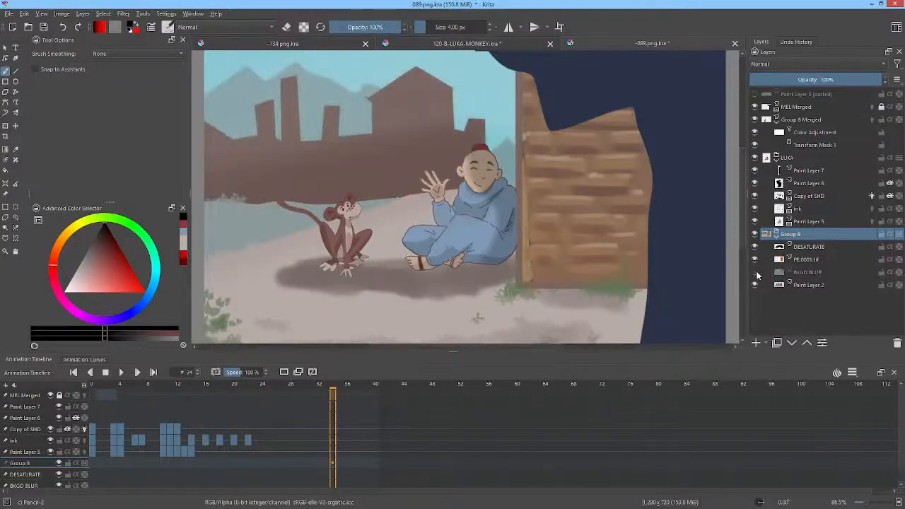
click(757, 273)
click(756, 260)
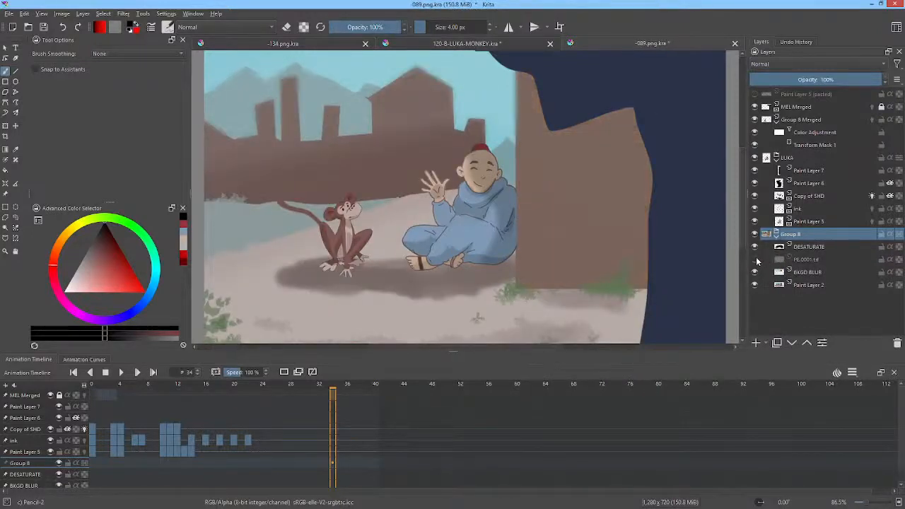
click(755, 259)
click(755, 247)
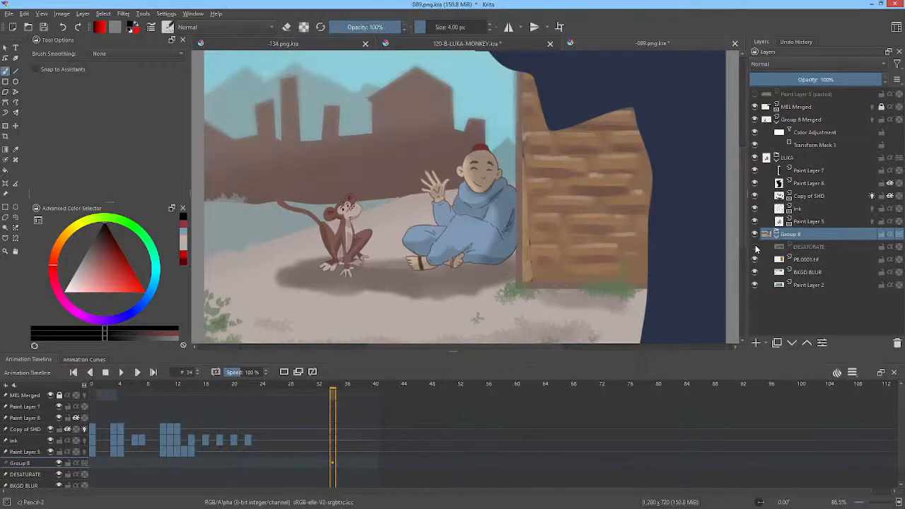
click(756, 247)
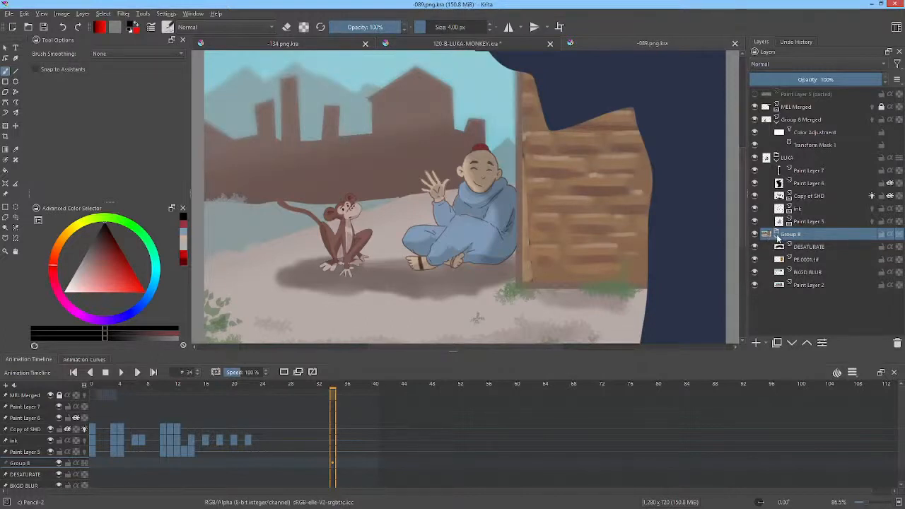
click(777, 236)
mouse_move(769, 239)
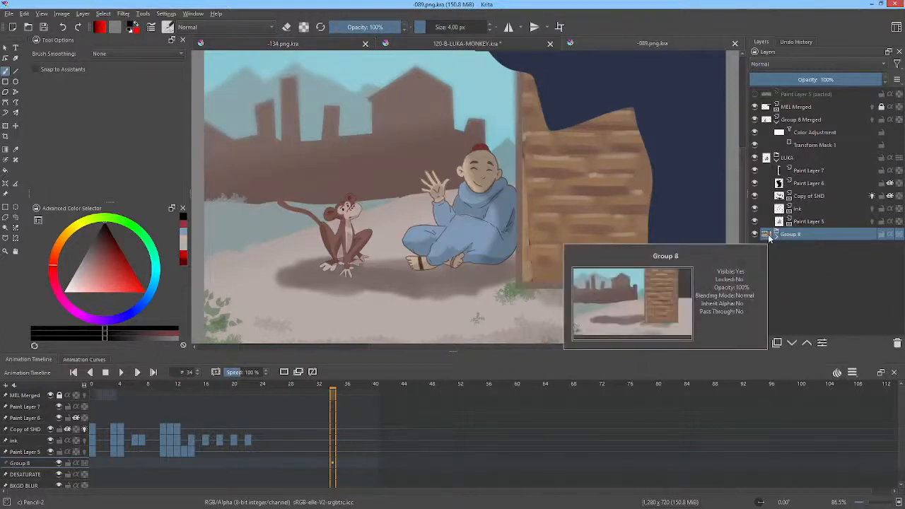
click(777, 237)
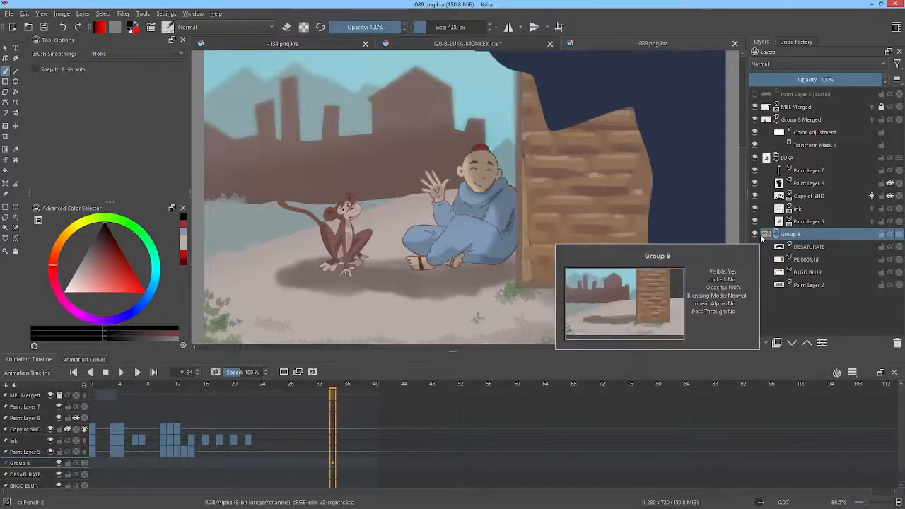
Step: Close the 120-B-LUKA-MONKEY.kra document without saving its changes
click(503, 43)
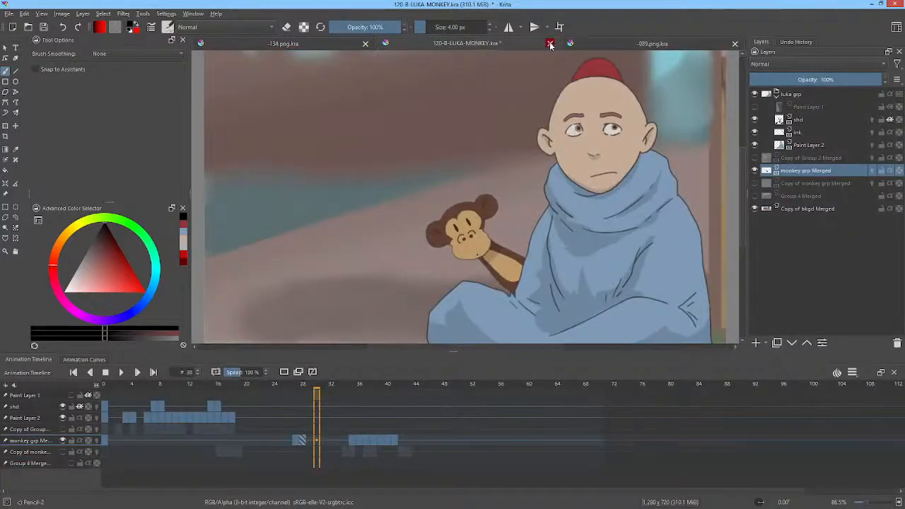
click(551, 45)
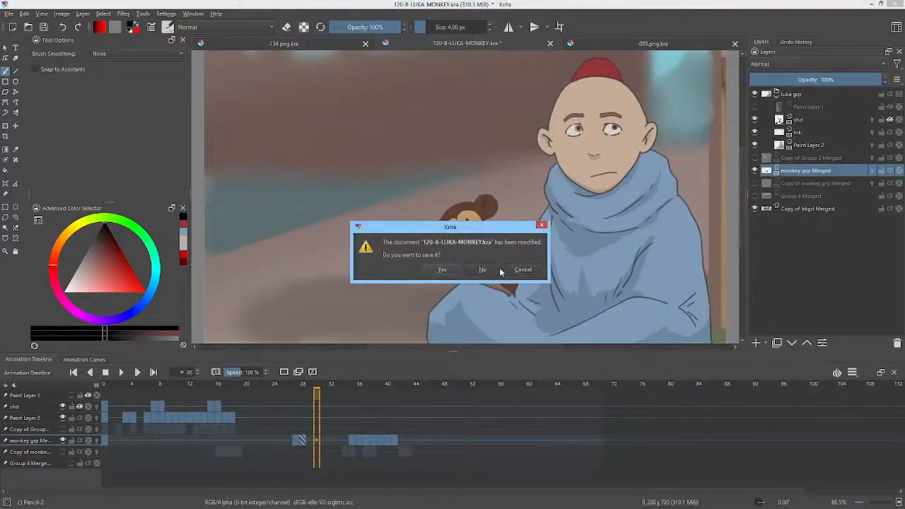
click(483, 269)
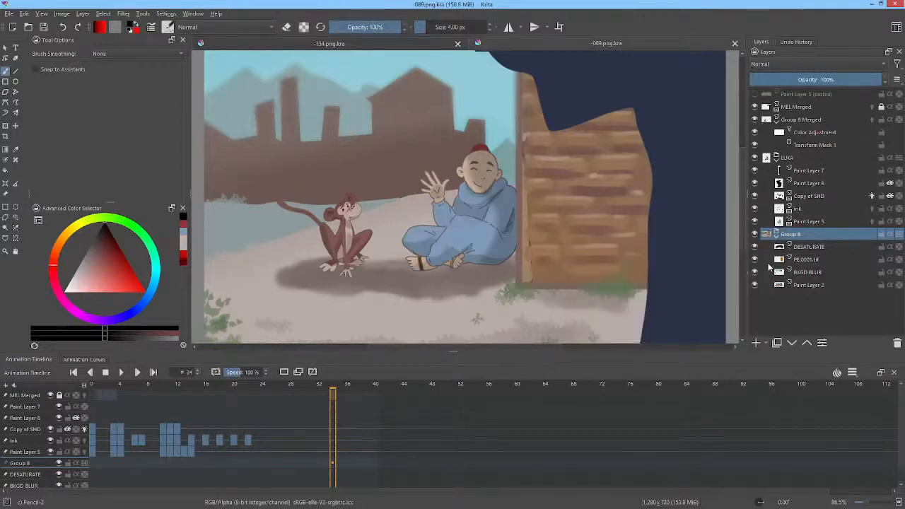
Step: Check the PE.0001.tif wood texture layer in Group 8 of -089.png.kra and copy that layer
click(755, 261)
click(754, 261)
click(797, 261)
right_click(797, 261)
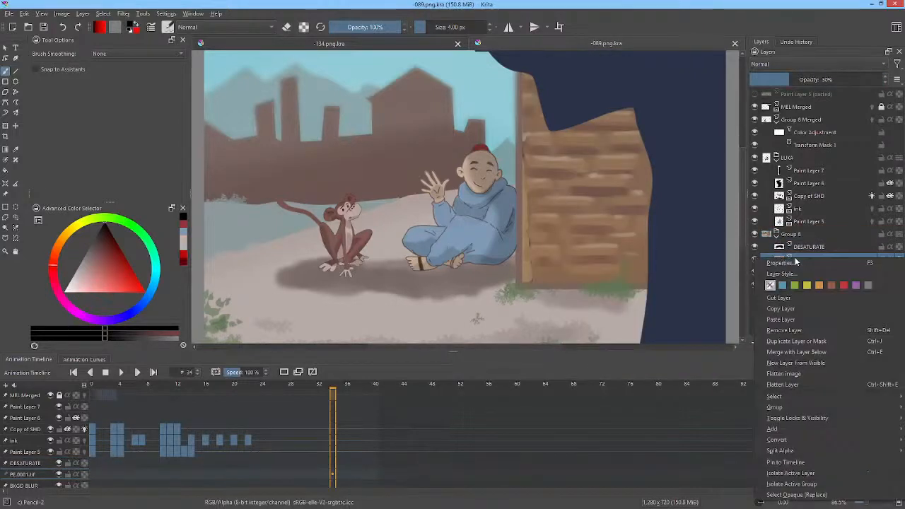
click(781, 309)
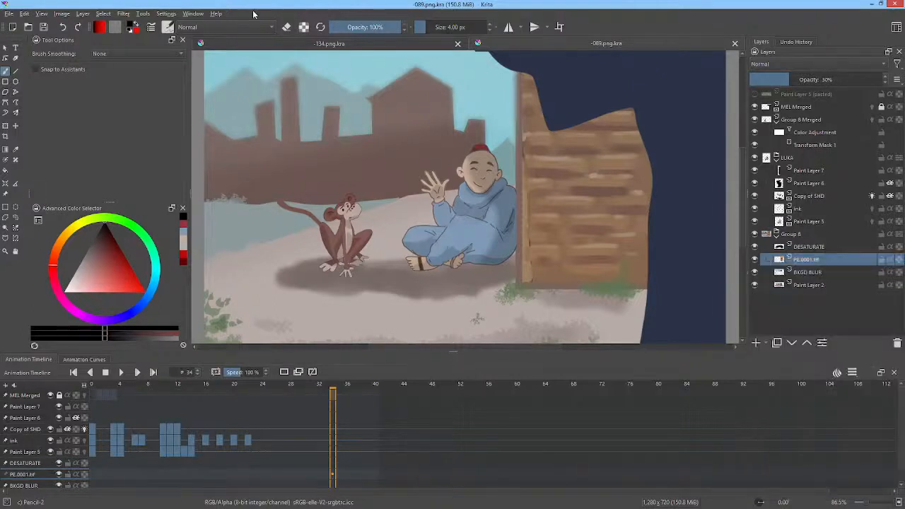
Step: Paste the copied PE.0001.tif layer above Paint Layer 2 in the -134.png.kra document
click(315, 44)
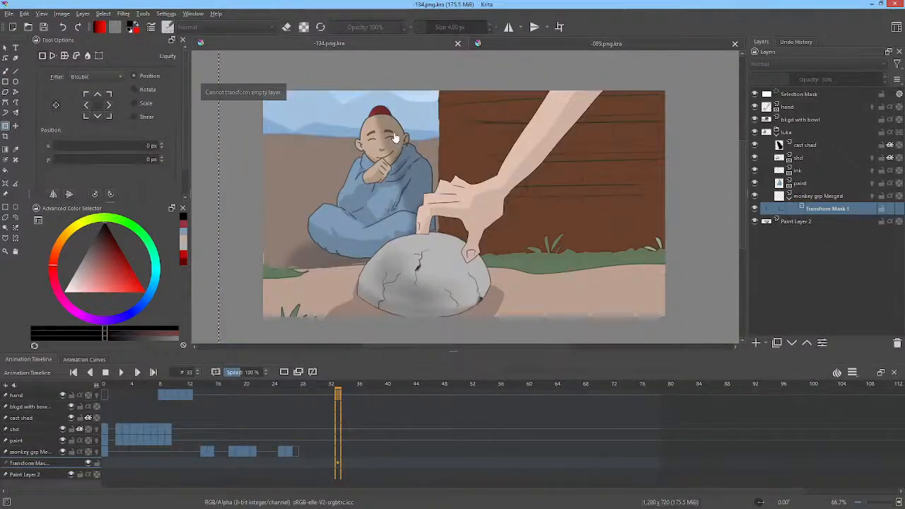
click(796, 221)
right_click(791, 224)
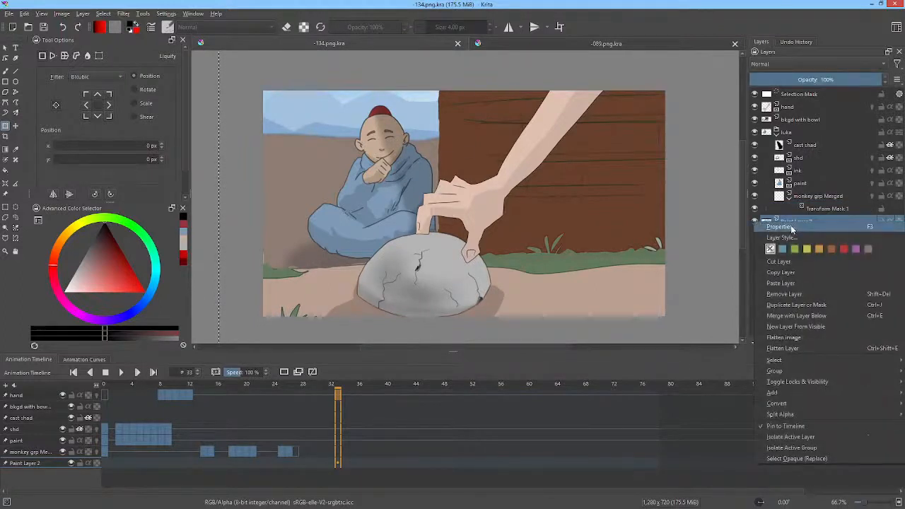
click(781, 283)
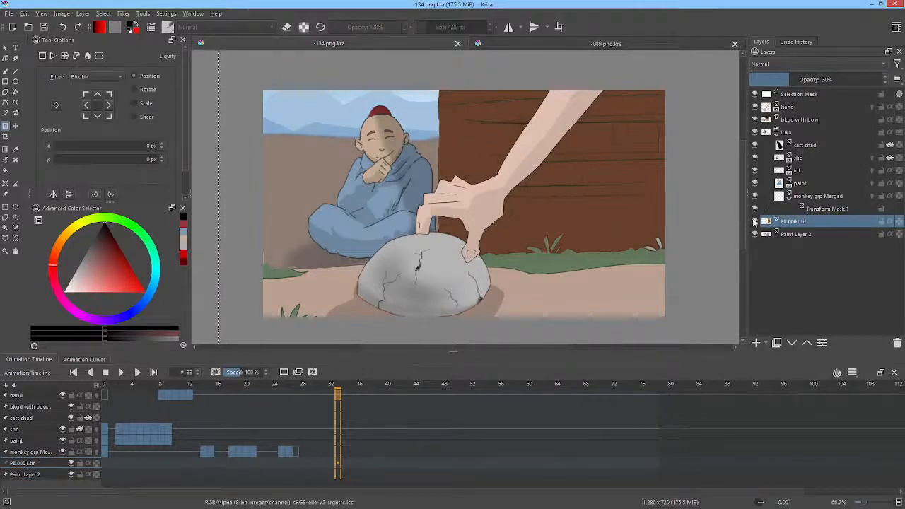
mouse_move(755, 222)
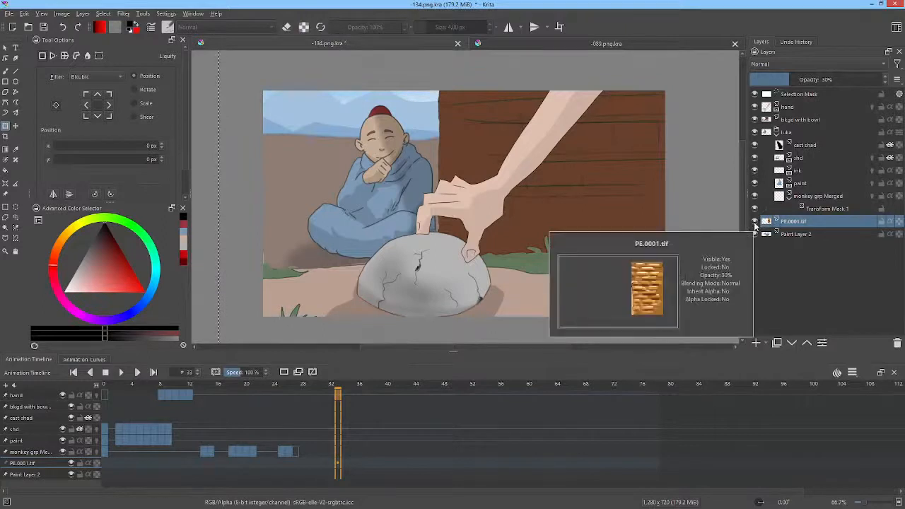
Step: Move the PE.0001.tif layer above the bkgd with bowl layer and raise its opacity to 100%
mouse_move(760, 111)
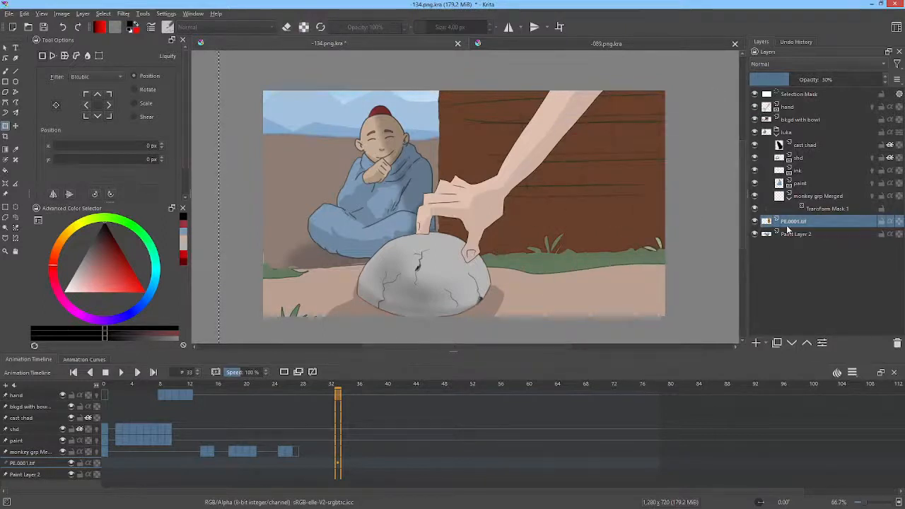
drag(771, 224, 784, 119)
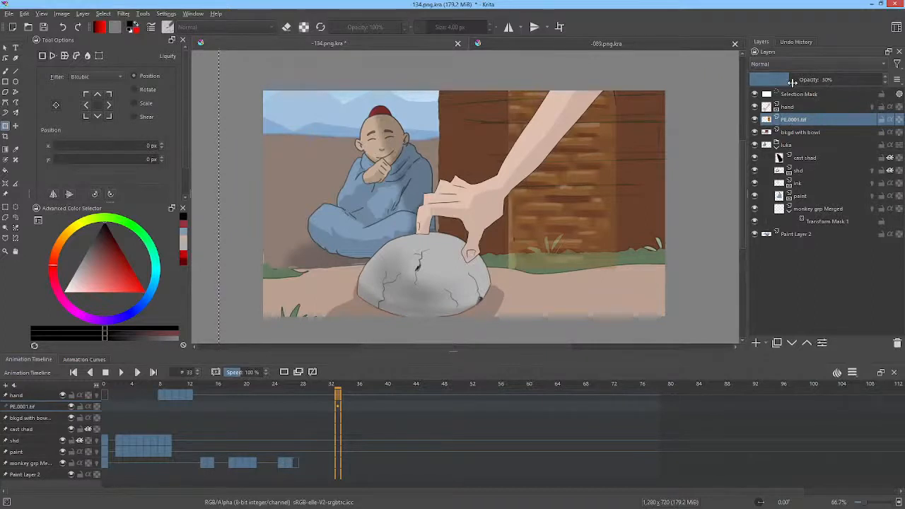
drag(791, 81, 889, 80)
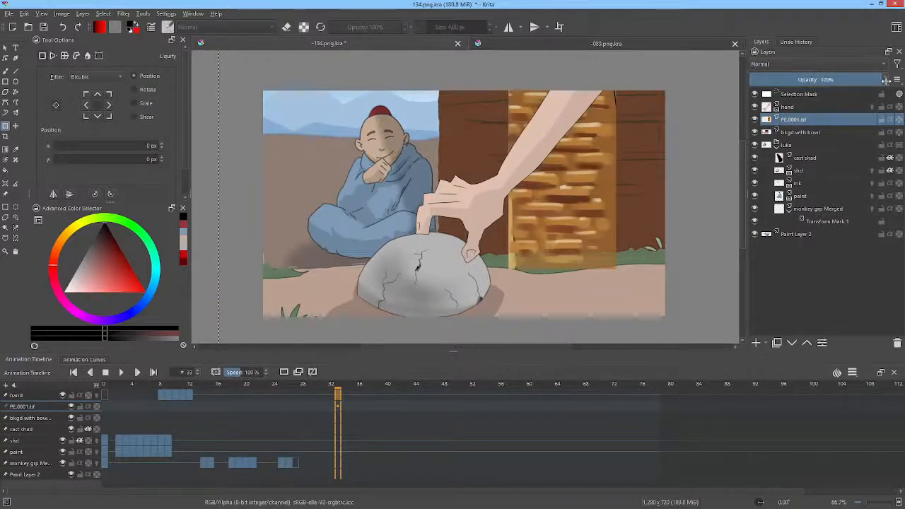
Step: Transform the PE.0001.tif wood texture, stretching it horizontally and positioning it to cover the brown wall
click(560, 183)
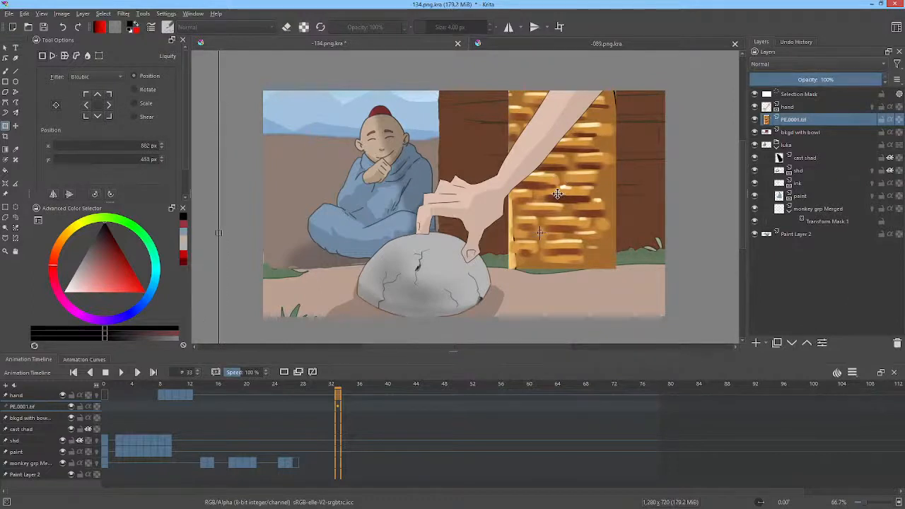
drag(553, 196, 486, 178)
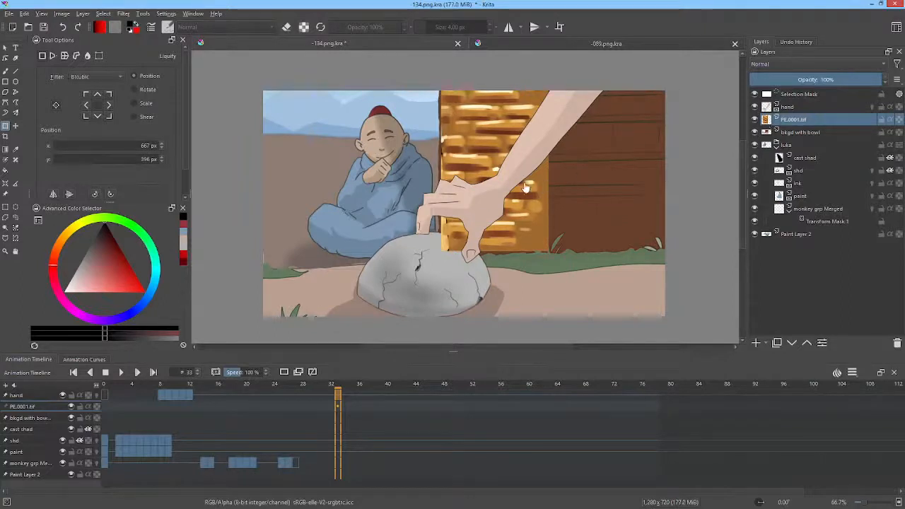
scroll(600, 169, down, 3)
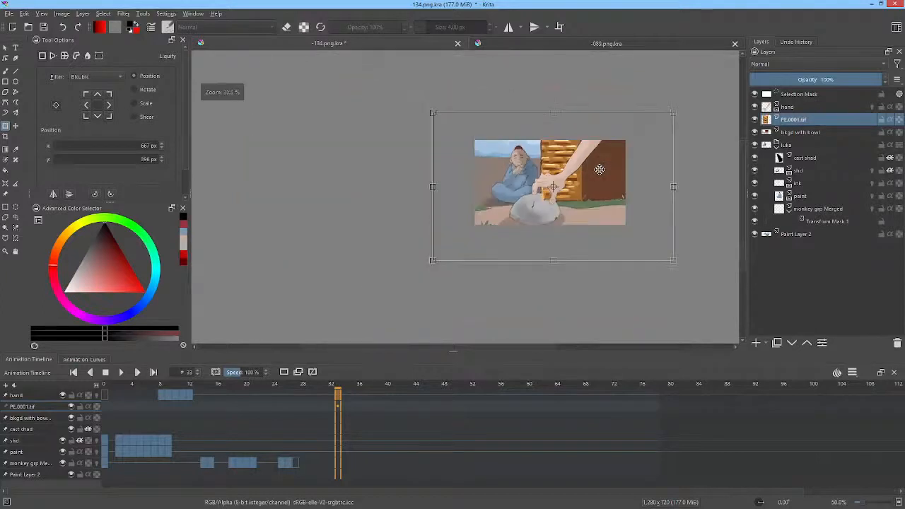
drag(605, 169, 553, 164)
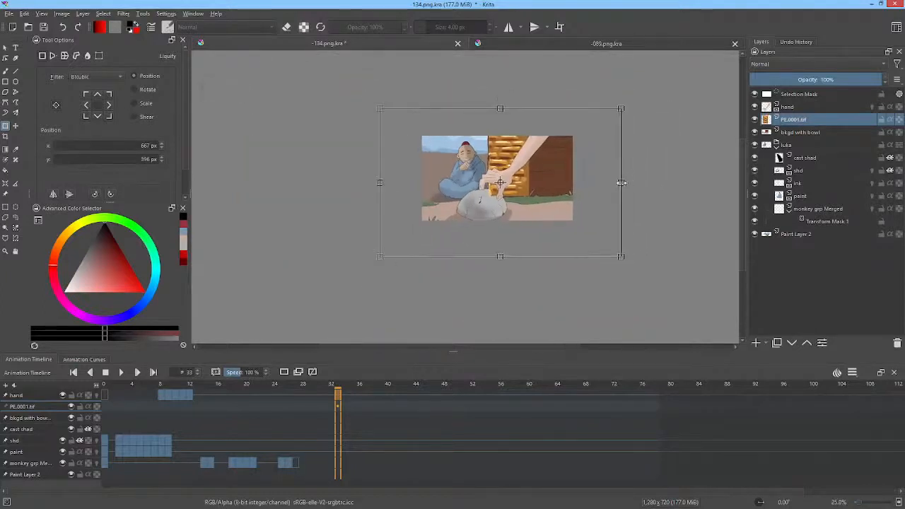
drag(622, 182, 835, 196)
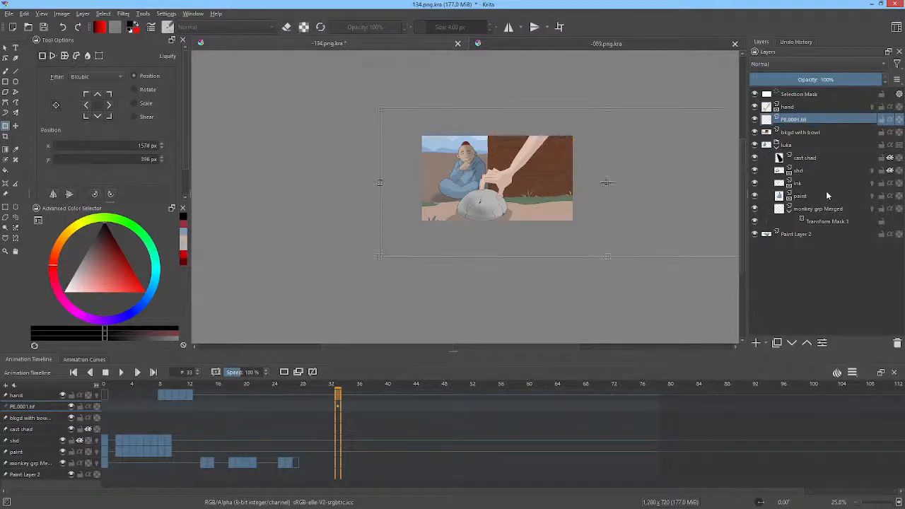
drag(669, 170, 577, 167)
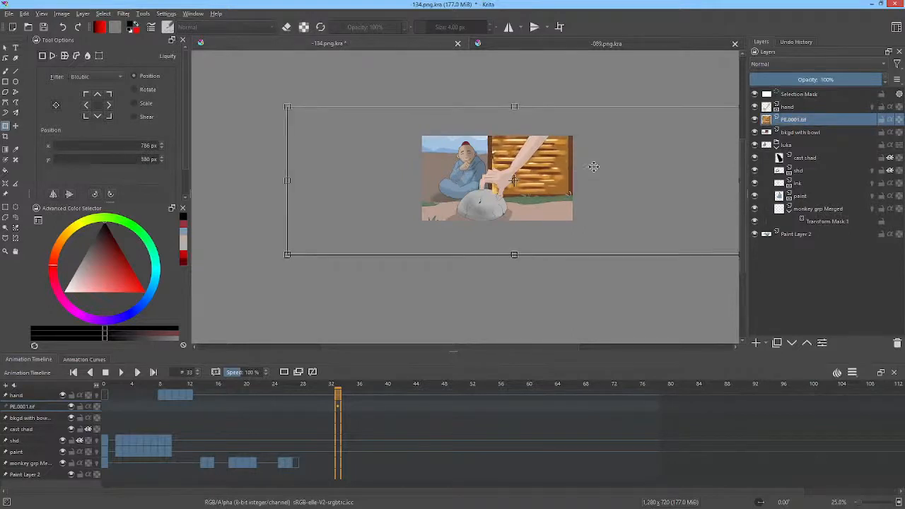
Step: Flatten the PE.0001.tif layer and check the wood texture by toggling its visibility
scroll(596, 166, down, 2)
scroll(603, 167, up, 6)
scroll(603, 166, down, 3)
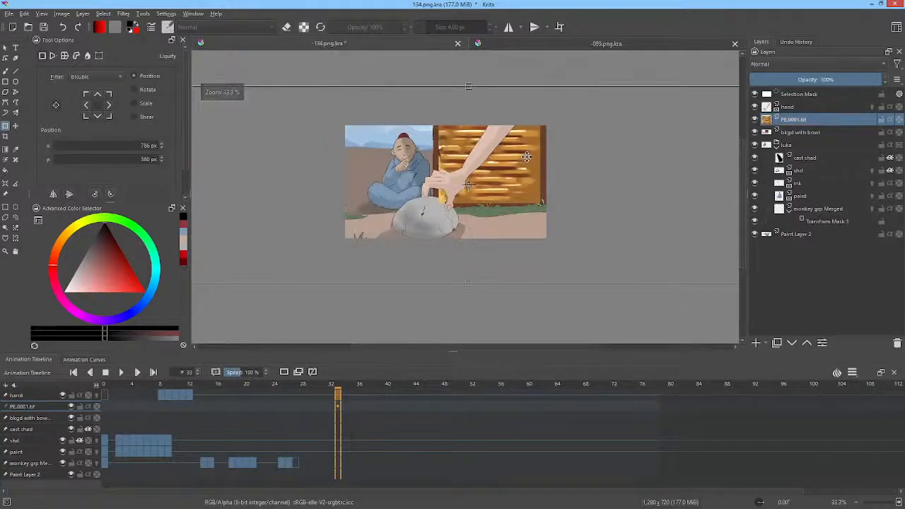
scroll(566, 155, down, 1)
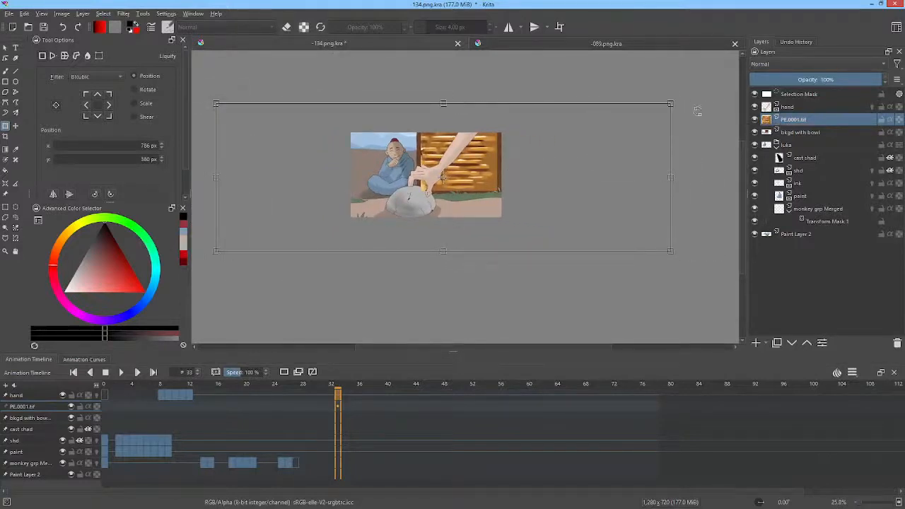
click(83, 14)
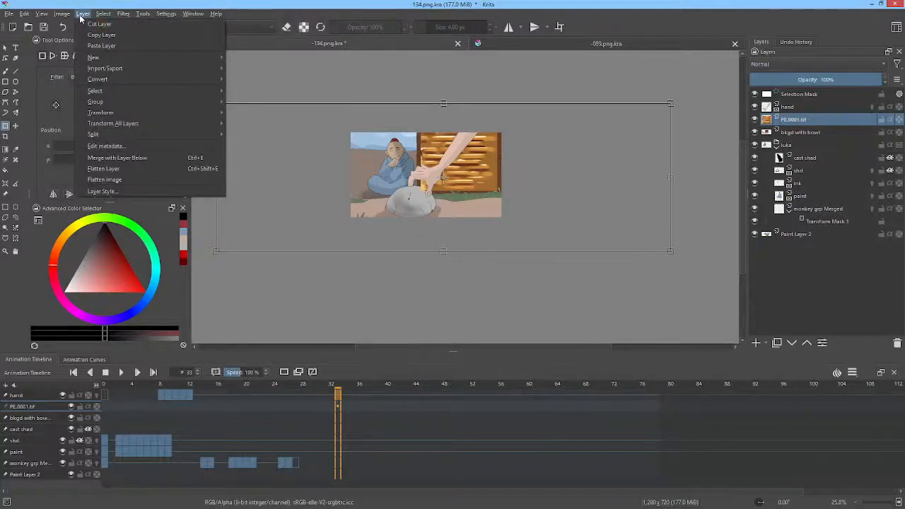
click(80, 15)
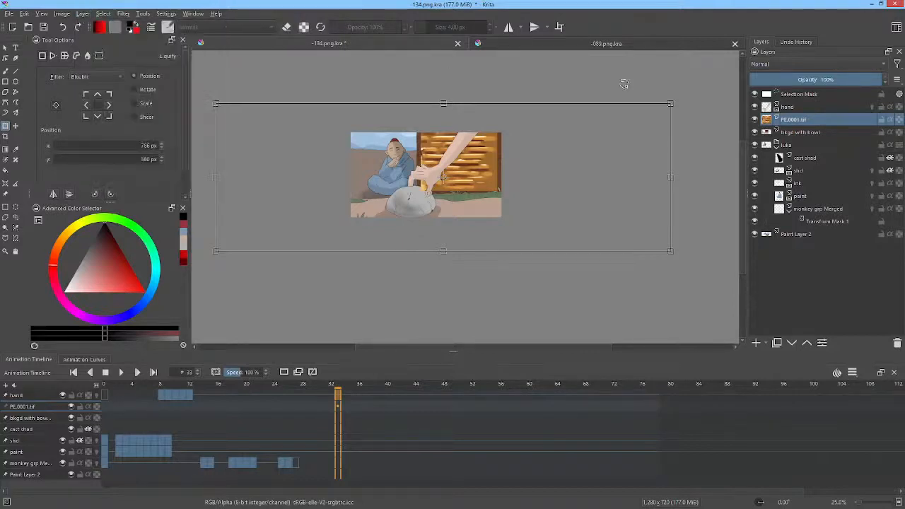
right_click(805, 121)
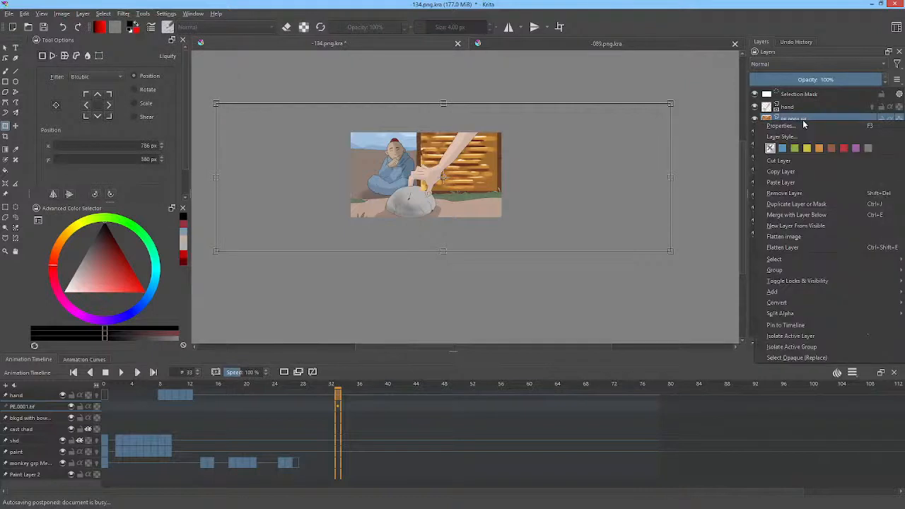
click(806, 248)
click(472, 166)
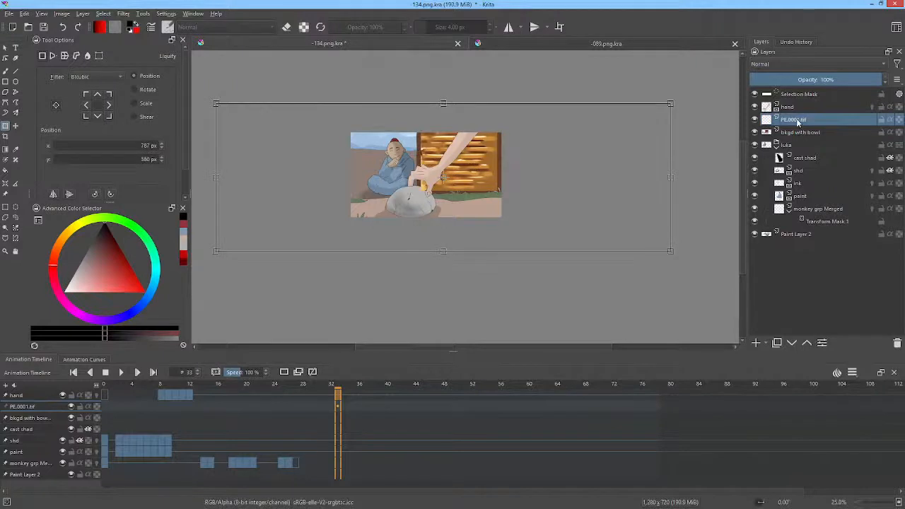
click(755, 120)
click(755, 121)
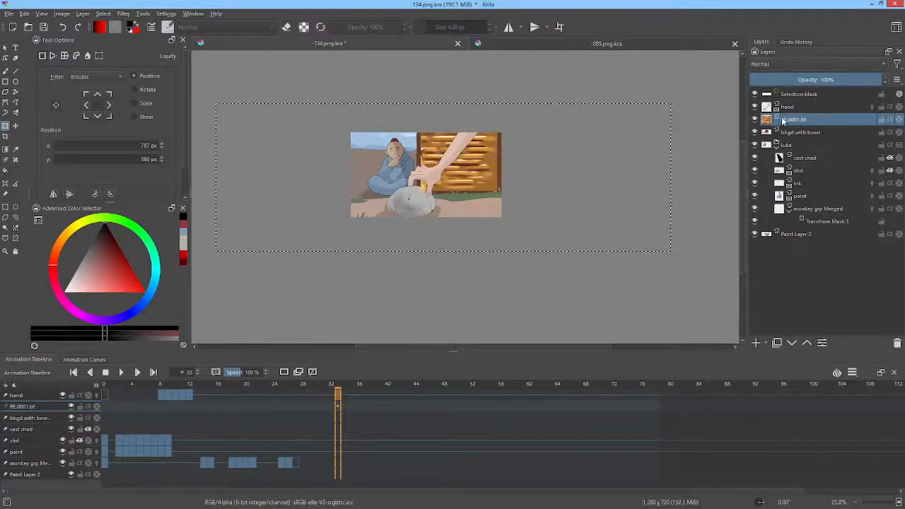
Step: Trim the layers to the image size and narrow the wood texture, placing it against the wall's left edge
mouse_move(783, 122)
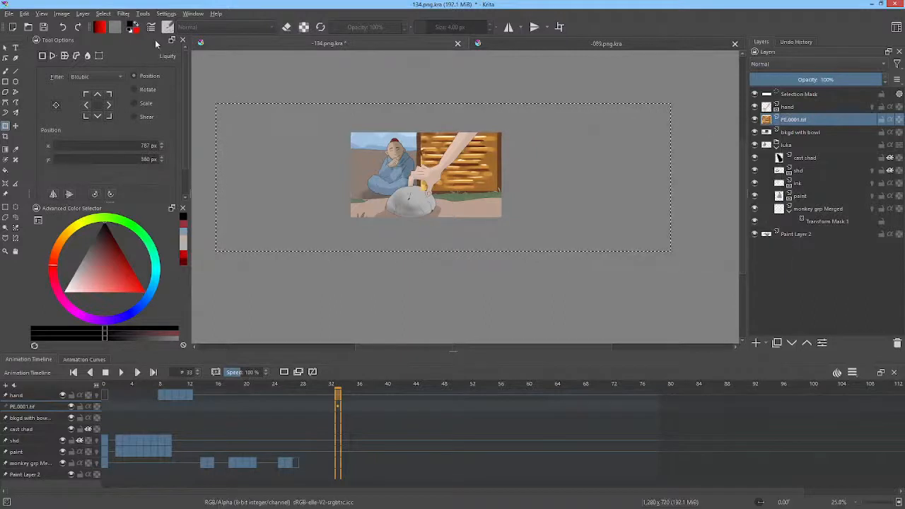
click(61, 14)
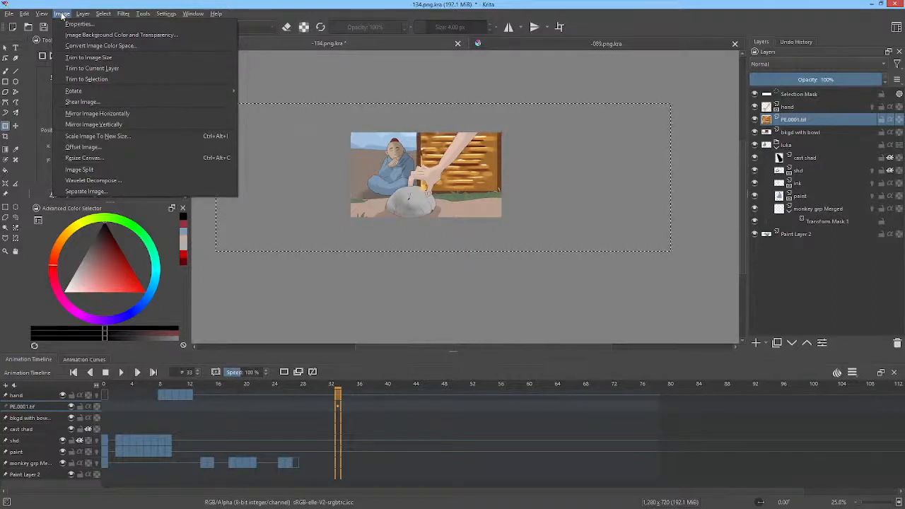
click(73, 58)
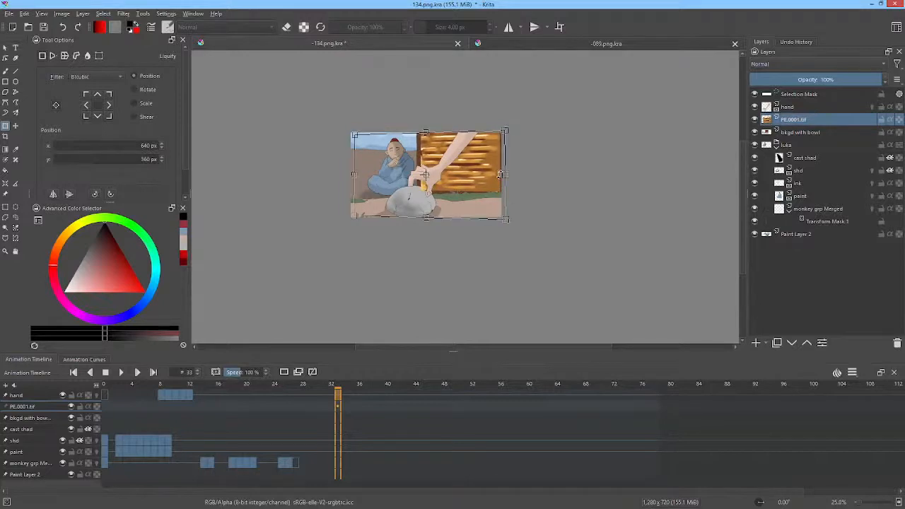
drag(503, 174, 527, 175)
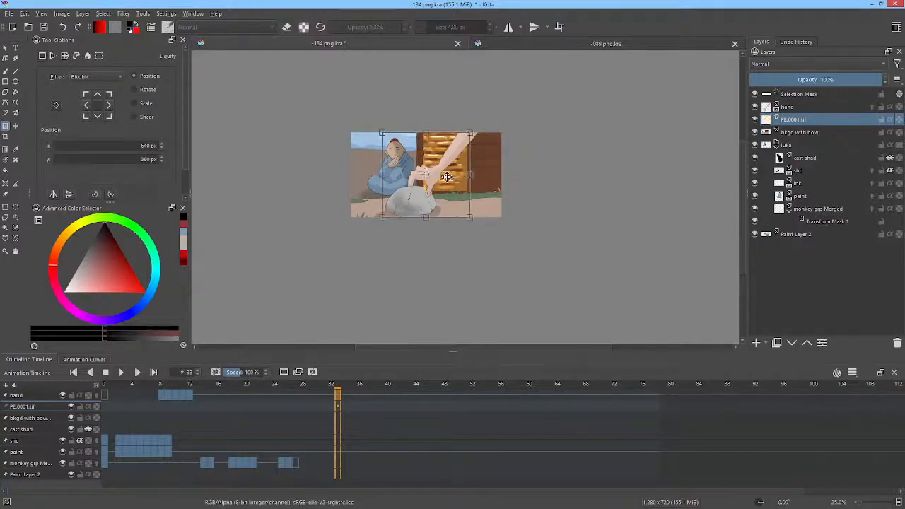
drag(448, 177, 444, 176)
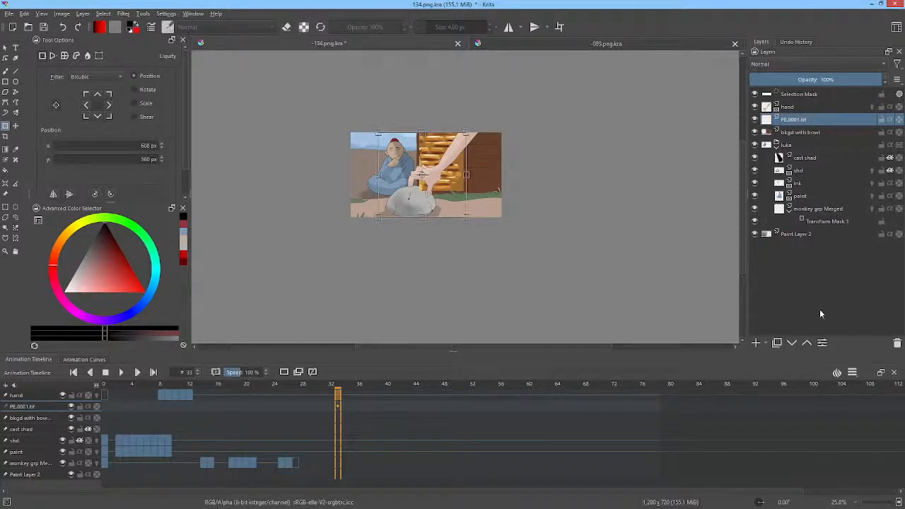
Step: Duplicate the PE.0001.tif layer and shift and widen the copy to cover the rest of the wall
click(778, 344)
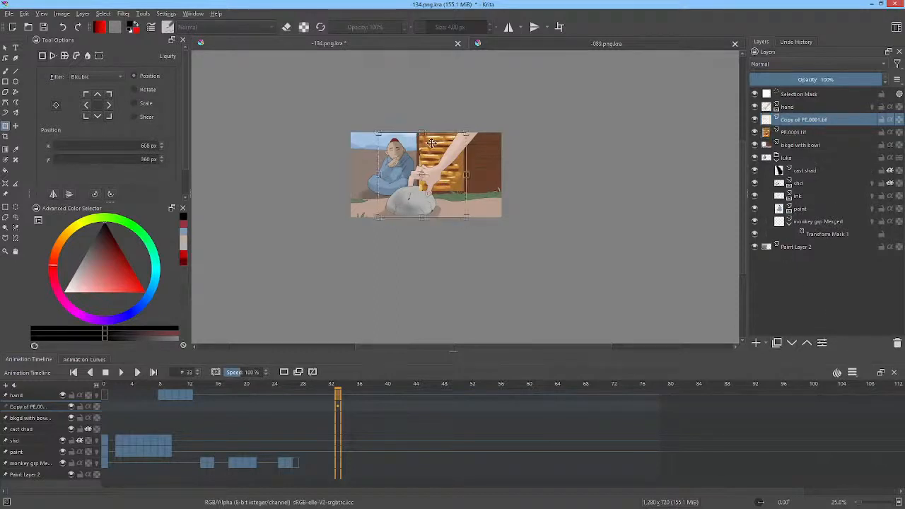
drag(435, 146, 481, 147)
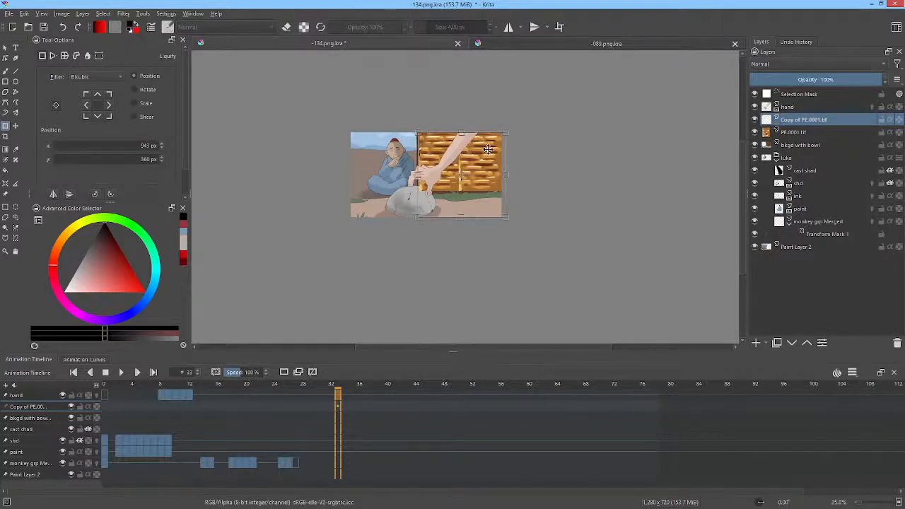
scroll(488, 150, up, 4)
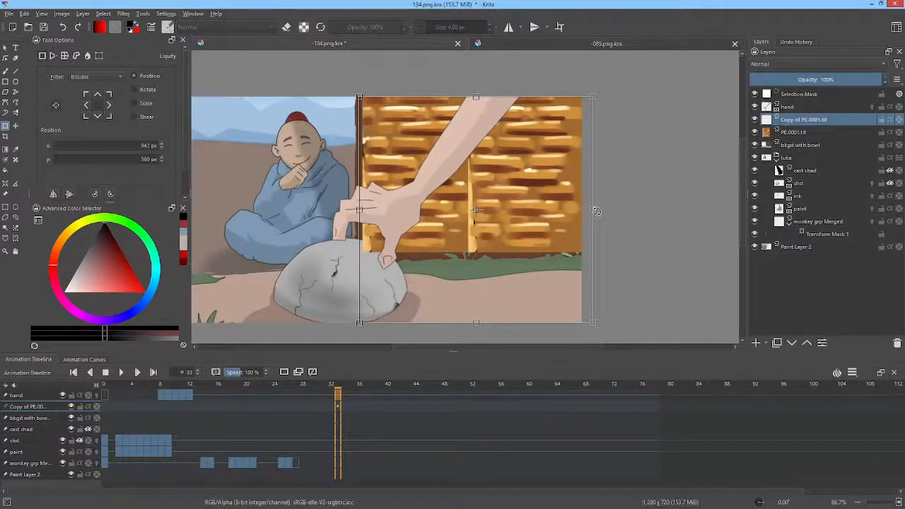
drag(595, 209, 642, 205)
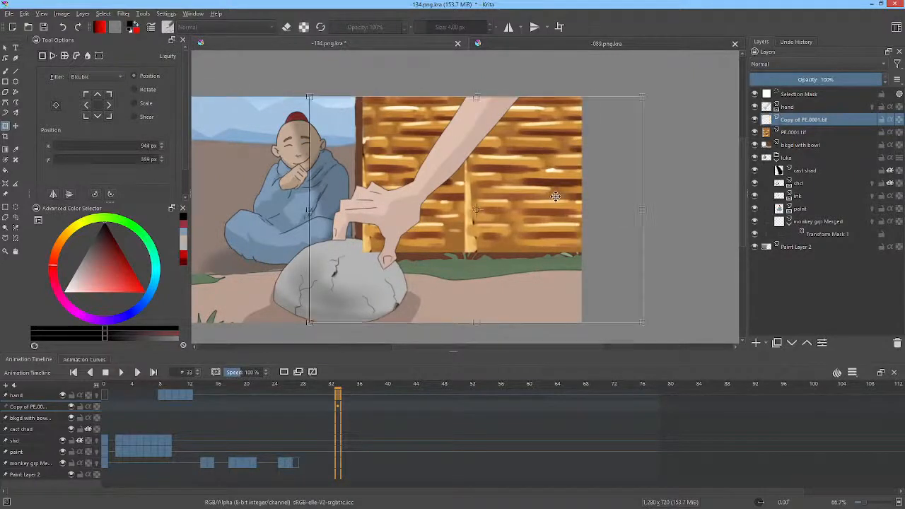
drag(556, 196, 540, 196)
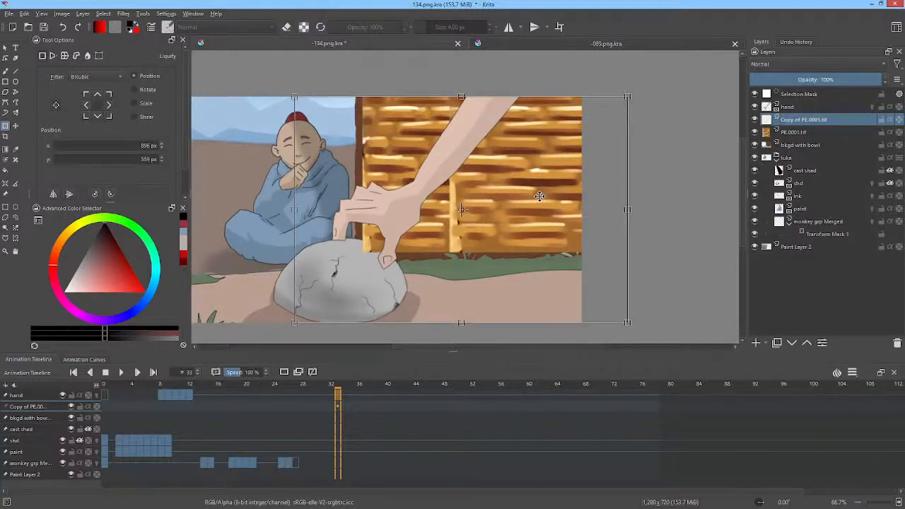
click(754, 120)
click(755, 120)
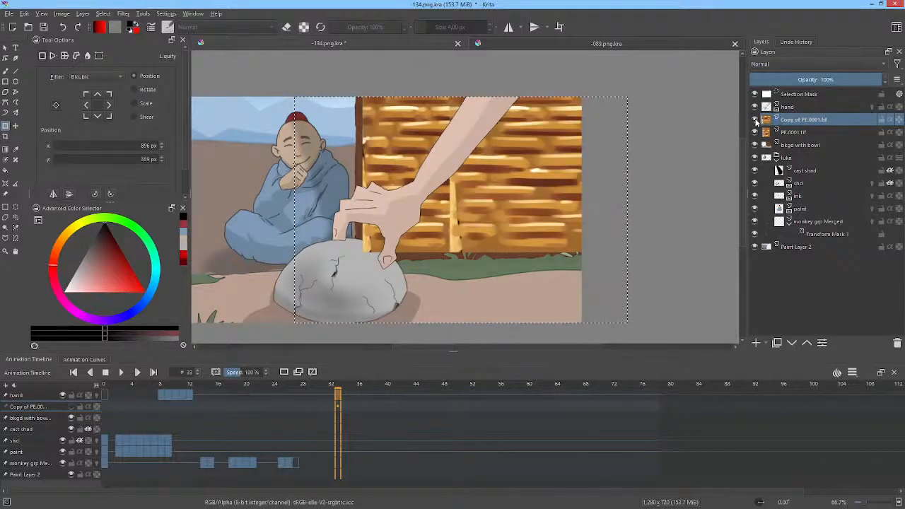
Step: Erase the vertical seam on the Copy of PE.0001.tif layer using the Pencil-2 brush at about 35 px
click(792, 120)
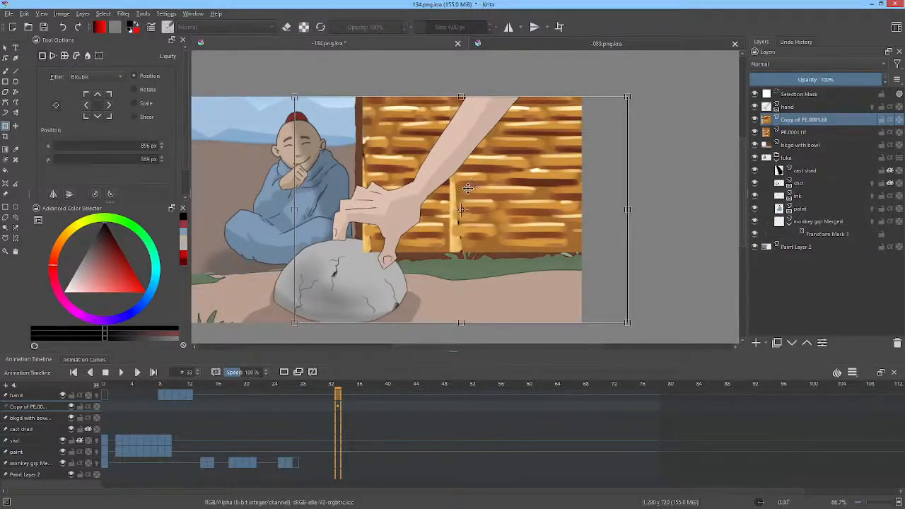
key(b)
right_click(537, 180)
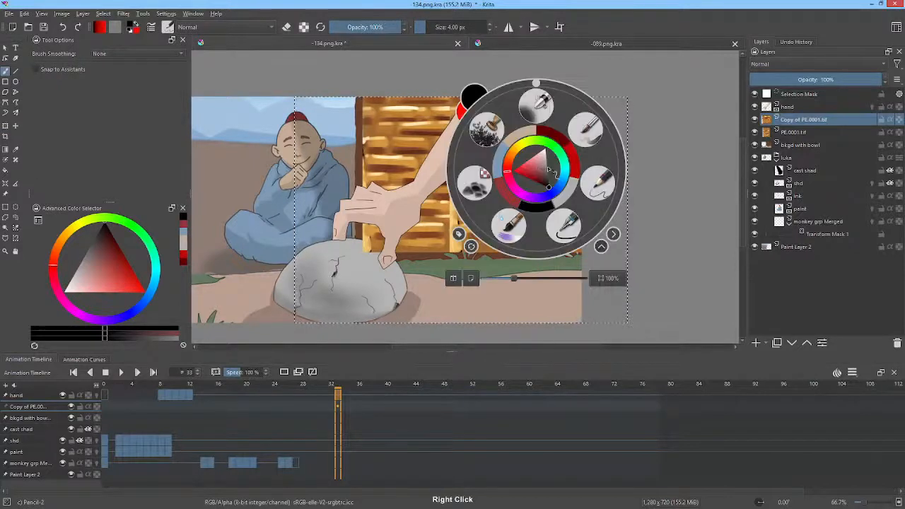
right_click(599, 184)
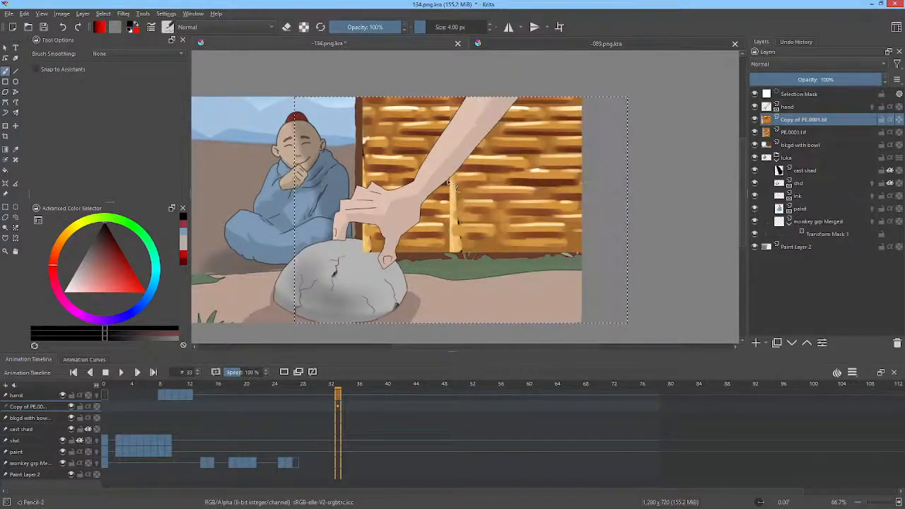
key(e)
drag(474, 202, 489, 201)
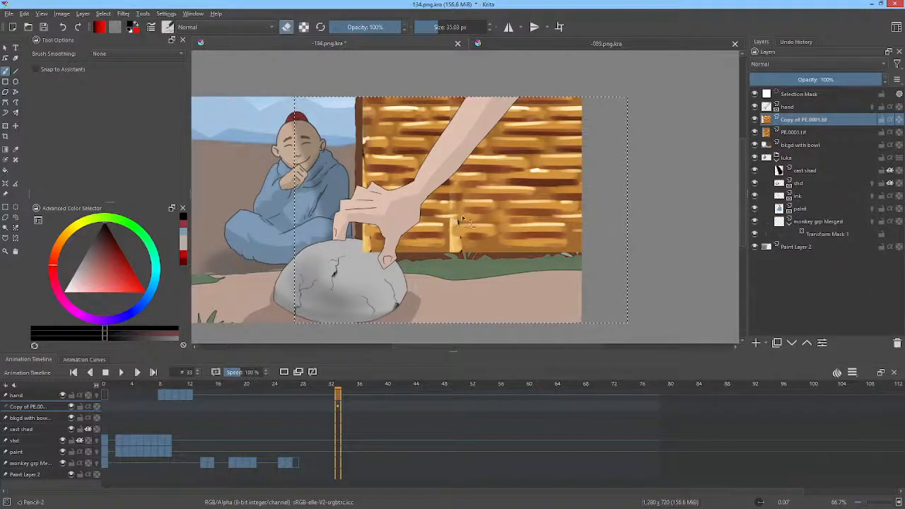
mouse_move(458, 234)
mouse_down()
mouse_move(448, 251)
mouse_move(457, 251)
mouse_up()
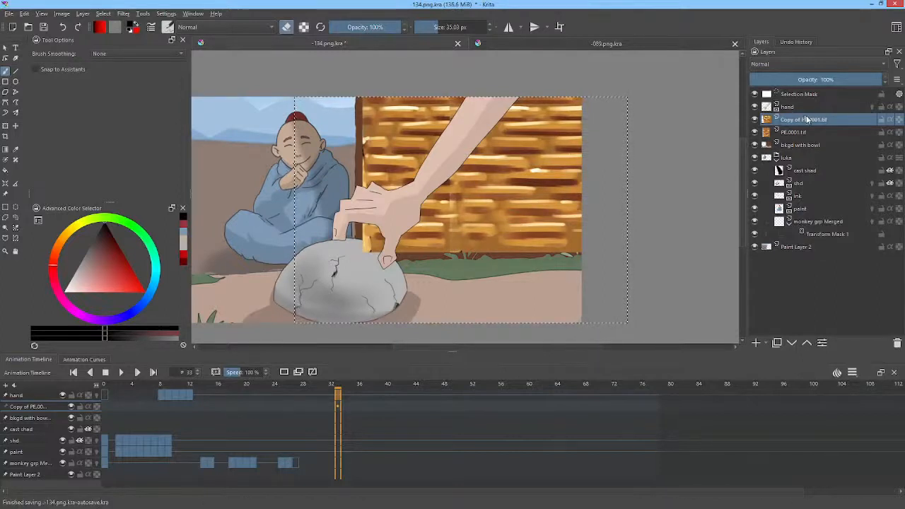
Step: Merge the Copy of PE.0001.tif layer down and lower the wood's Saturation curve to output 53 at input 70 with Color Adjustment
key(ctrl+e)
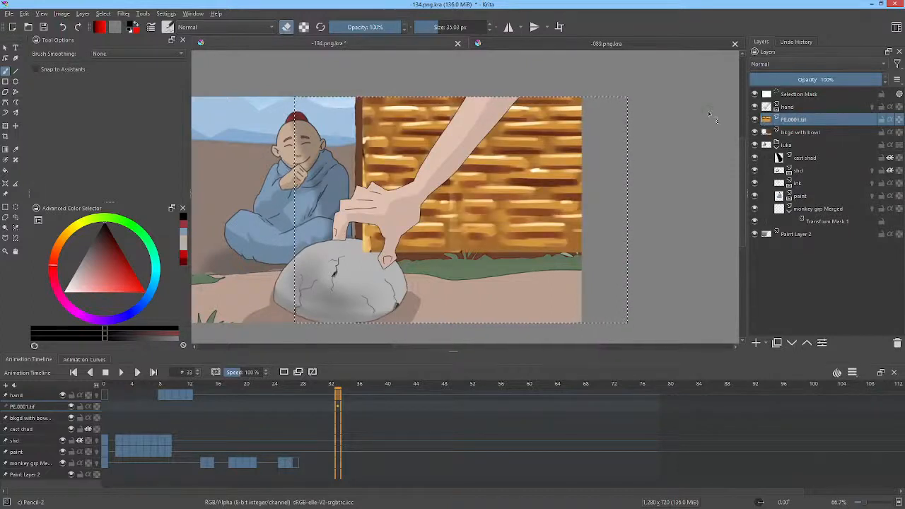
key(ctrl+m)
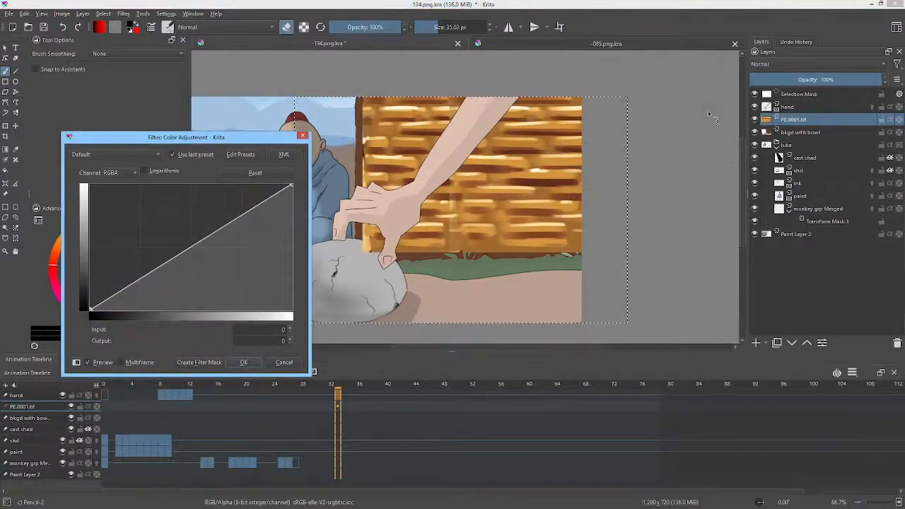
click(119, 172)
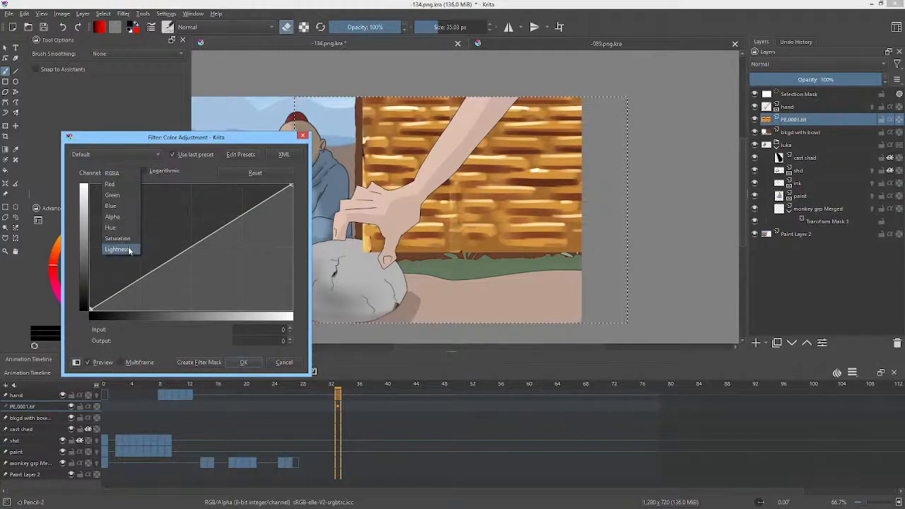
click(121, 235)
drag(232, 224, 232, 243)
Step: Lower the upper end of the wood texture's Lightness curve to output 77 at input 100
click(132, 175)
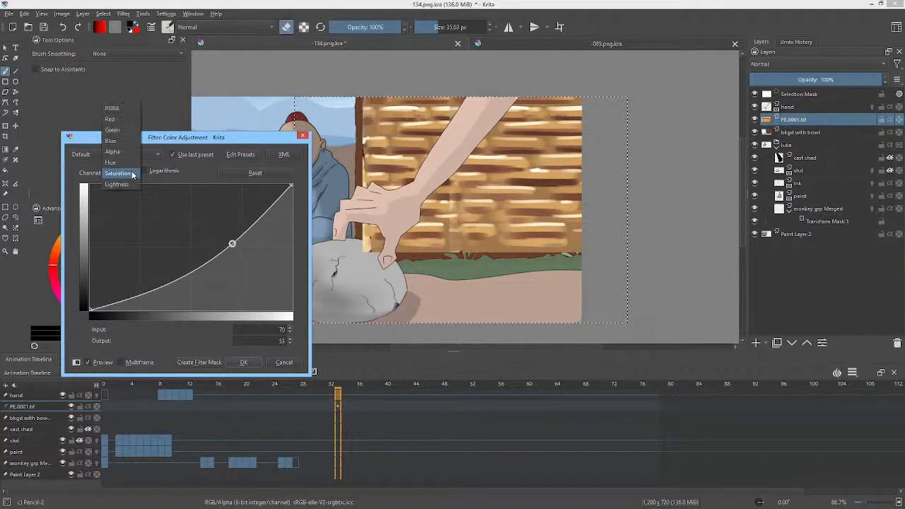
click(119, 185)
drag(290, 186, 291, 212)
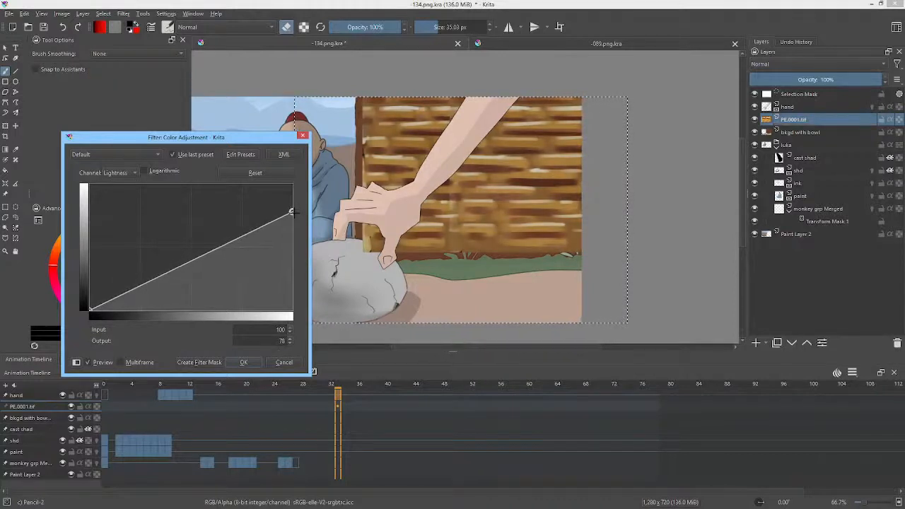
Step: Flatten the wood texture's RGBA curve to output 43 at input 0 and 216 at input 255, and apply the adjustment
click(135, 173)
click(119, 96)
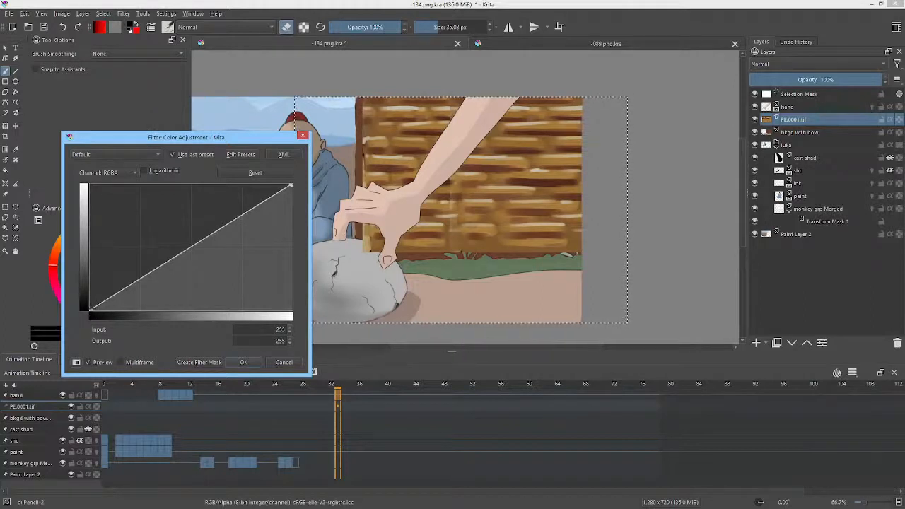
drag(90, 307, 90, 289)
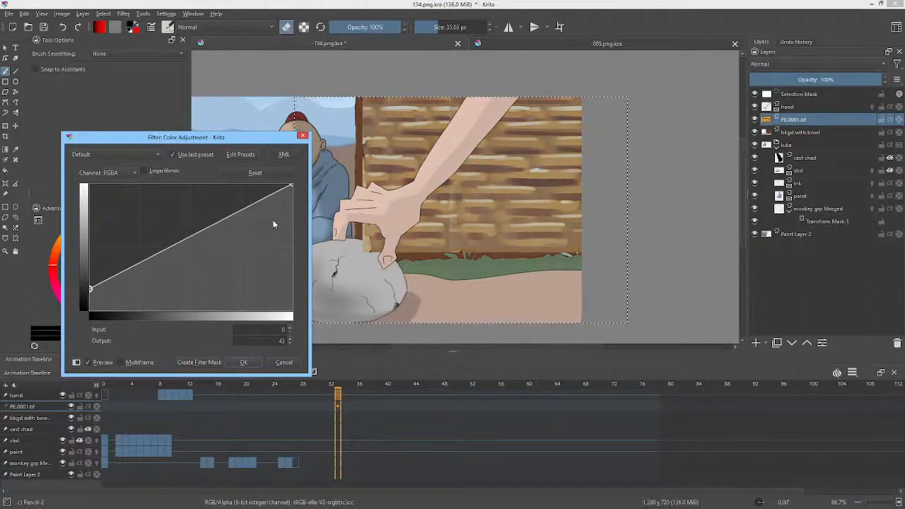
drag(292, 187, 303, 202)
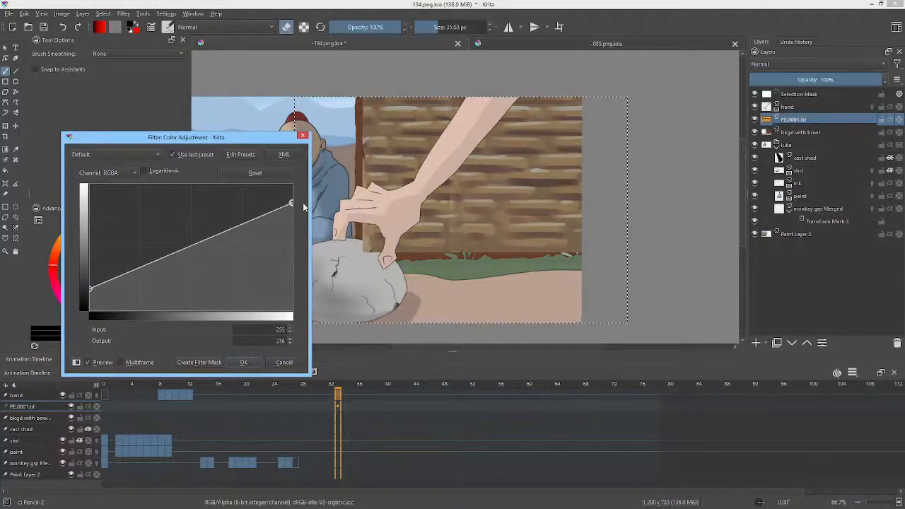
Step: Try the Overlay blending mode at 98% opacity and the Multiply mode on the PE.0001.tif layer
click(795, 63)
click(790, 93)
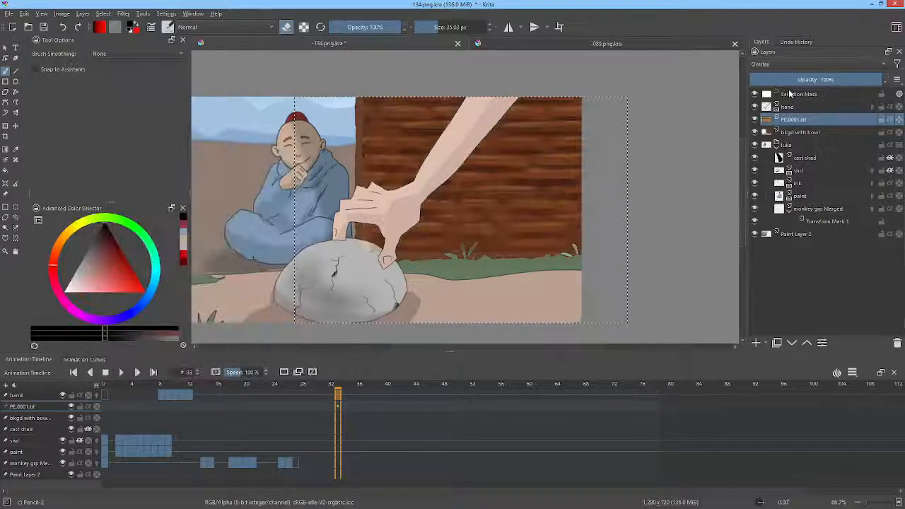
mouse_move(800, 122)
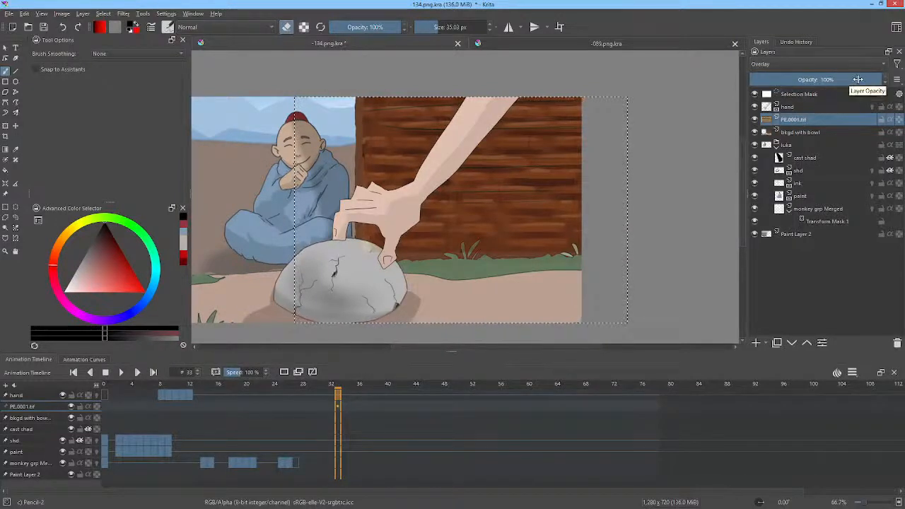
drag(858, 79, 880, 89)
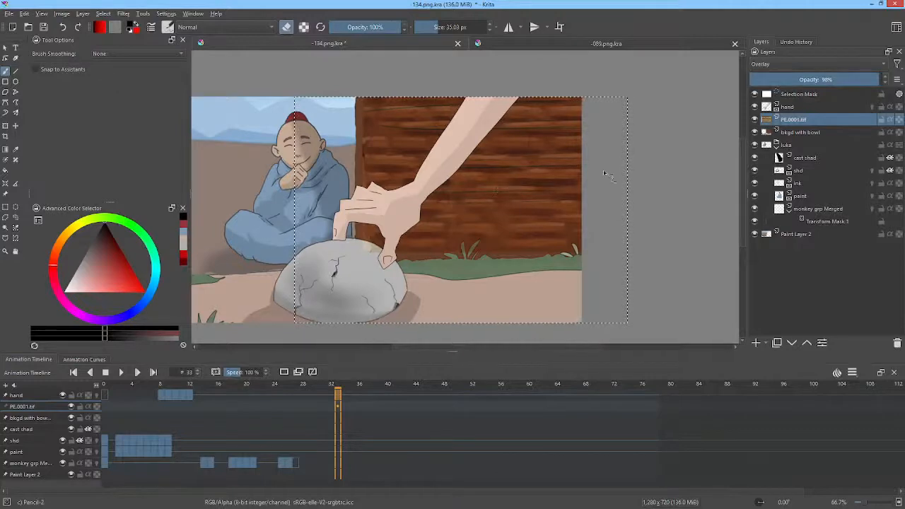
key(i)
key(i)
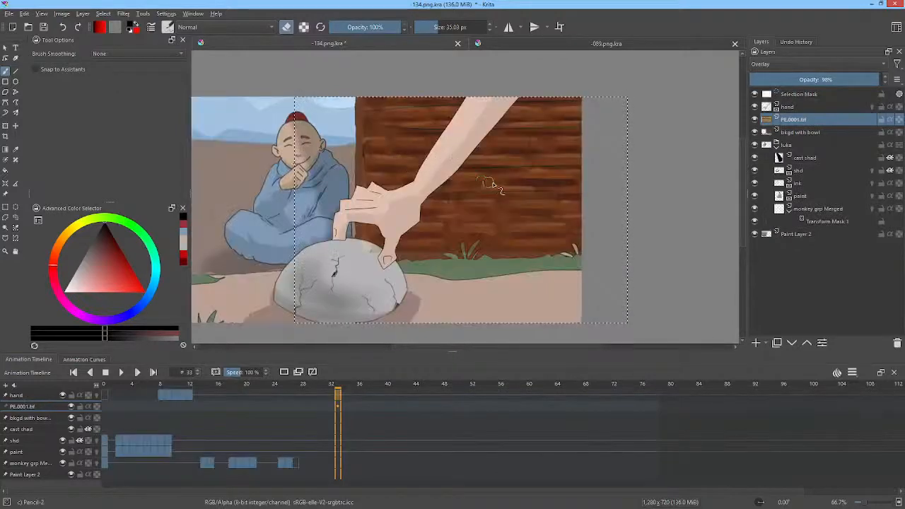
key(i)
key(i)
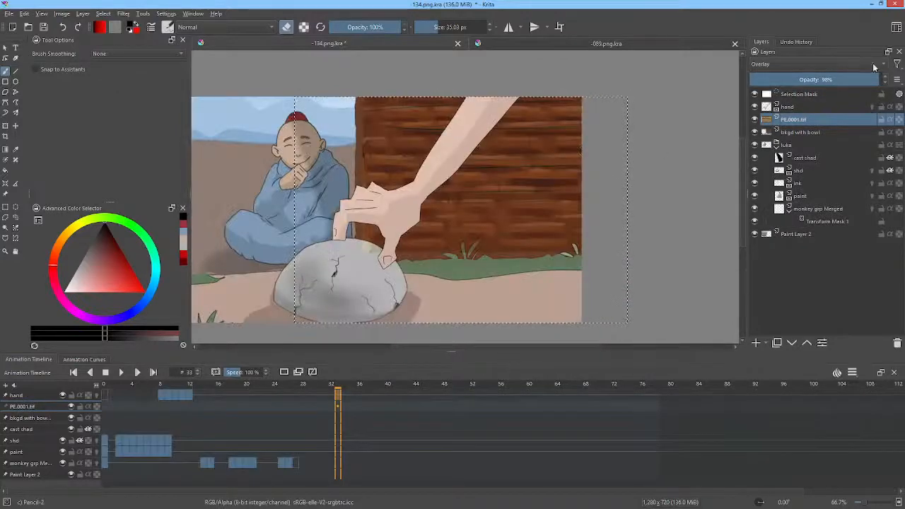
click(812, 64)
click(808, 76)
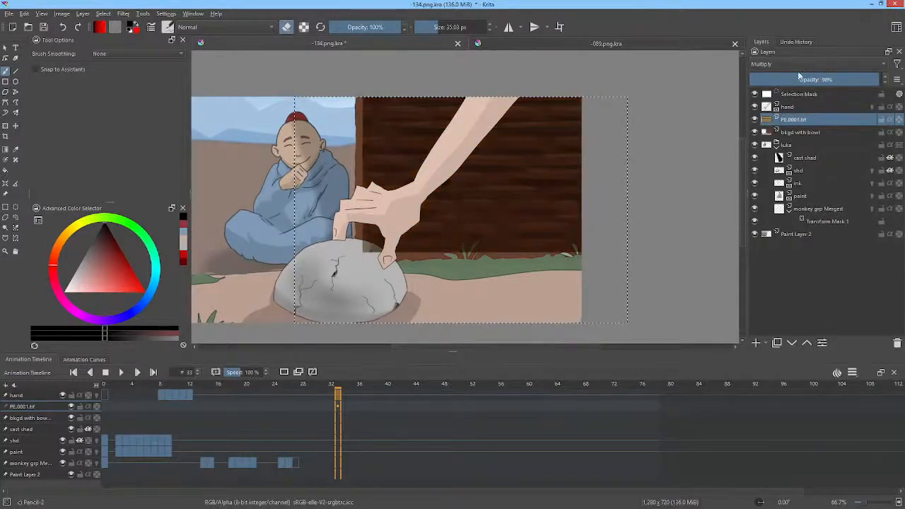
Step: Set the PE.0001.tif layer's blending mode to Normal and its opacity to 70%
click(791, 66)
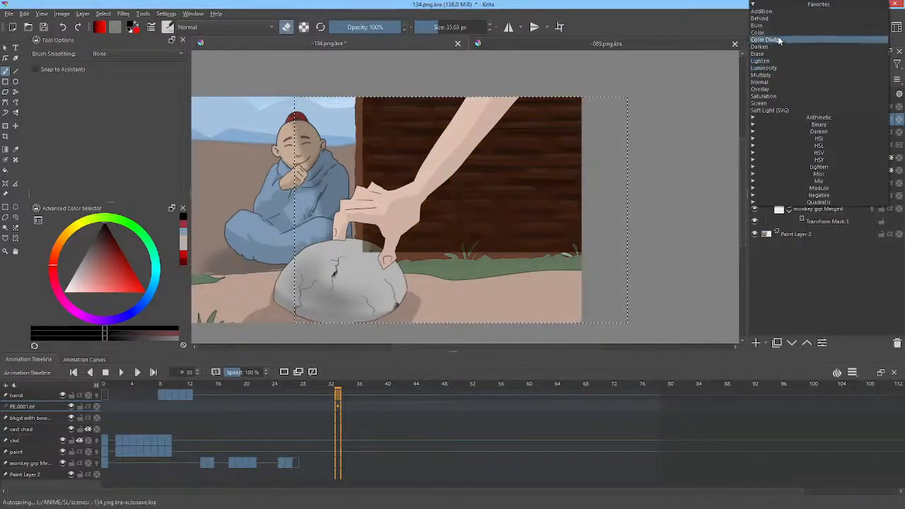
click(778, 82)
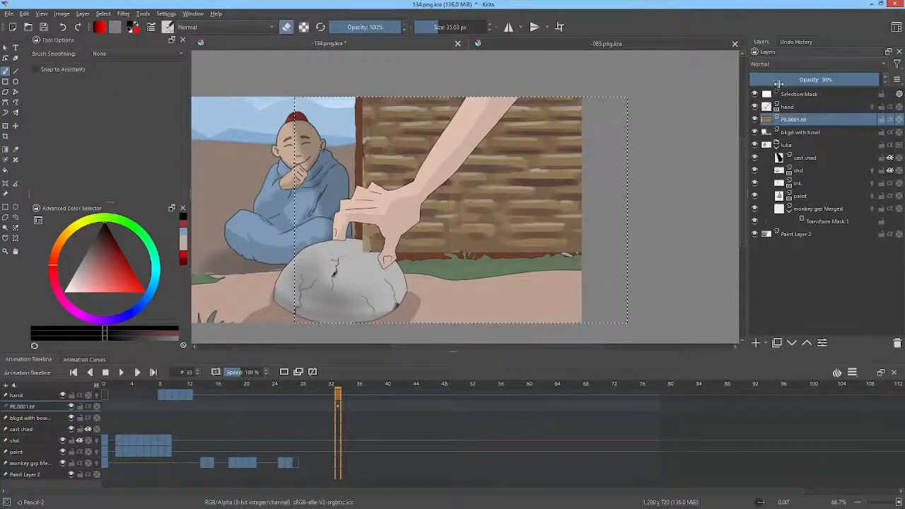
drag(857, 85, 811, 82)
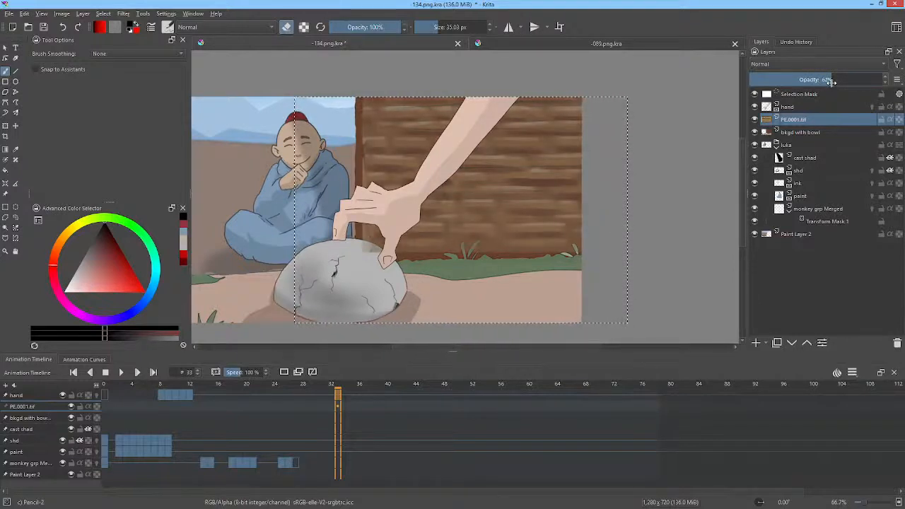
drag(832, 82, 843, 83)
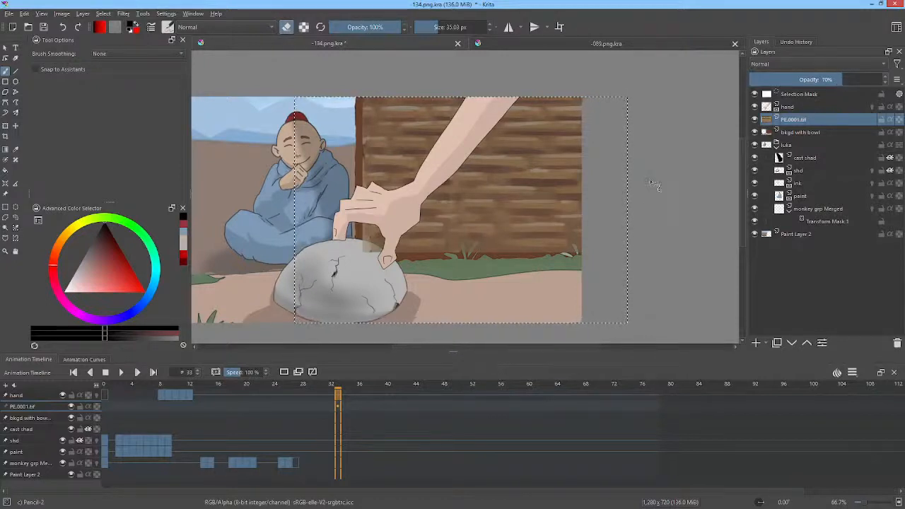
Step: Redden the wood texture by moving the low end of its Hue curve to input 5, output 0 in Color Adjustment
key(ctrl+m)
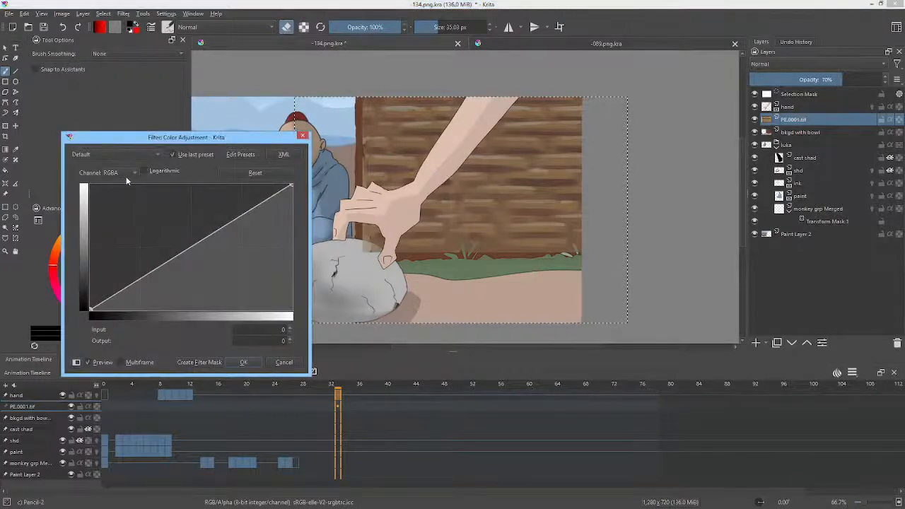
click(122, 173)
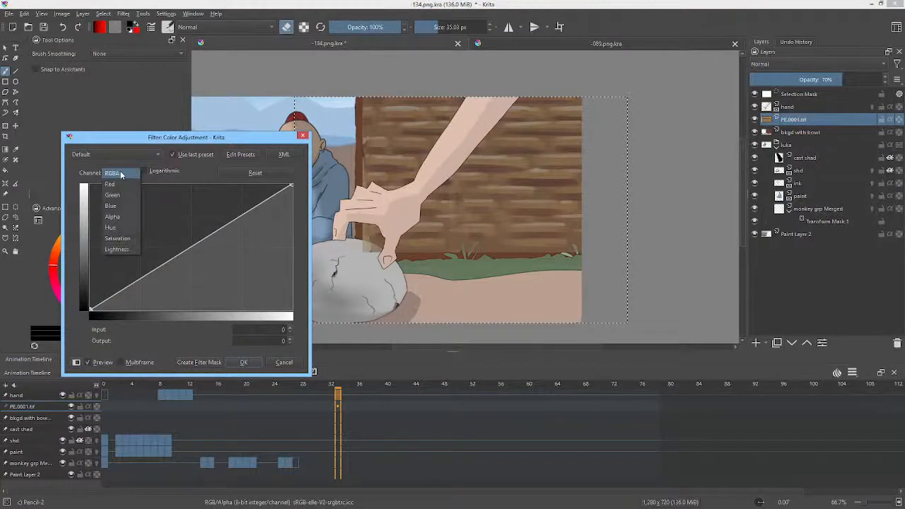
click(124, 227)
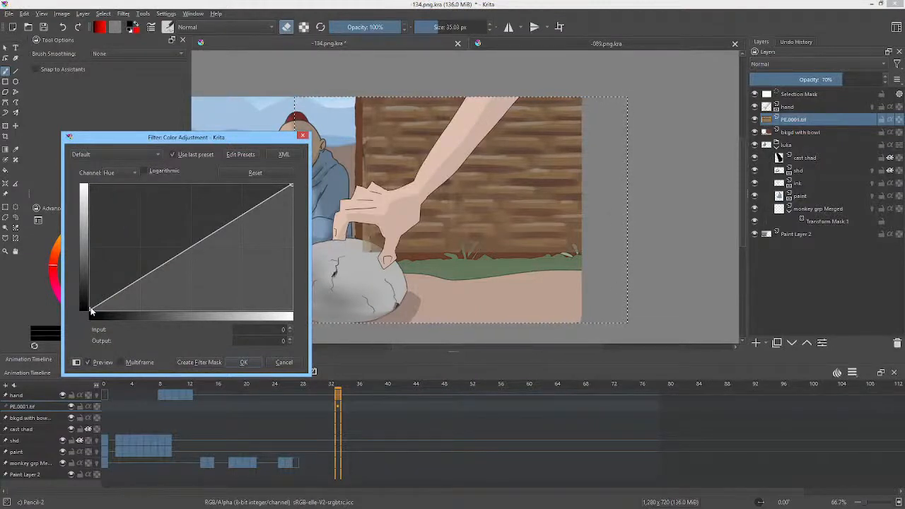
click(124, 172)
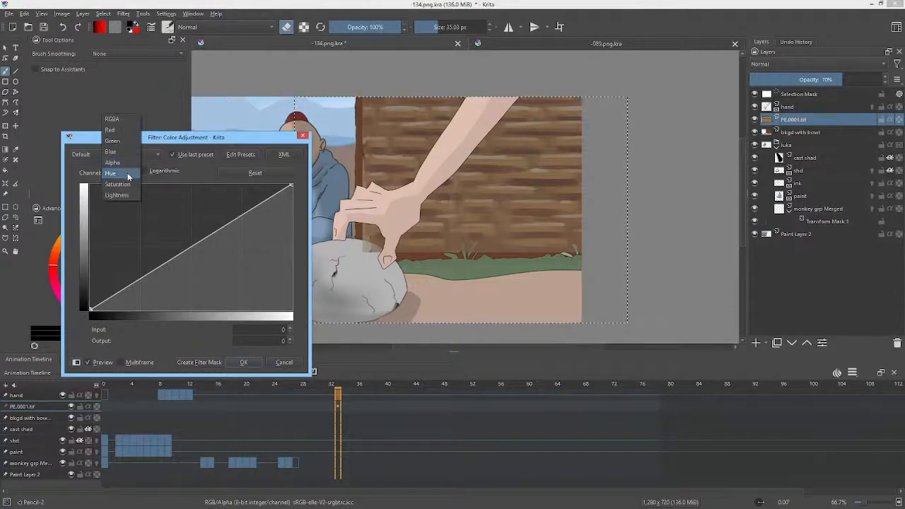
click(206, 144)
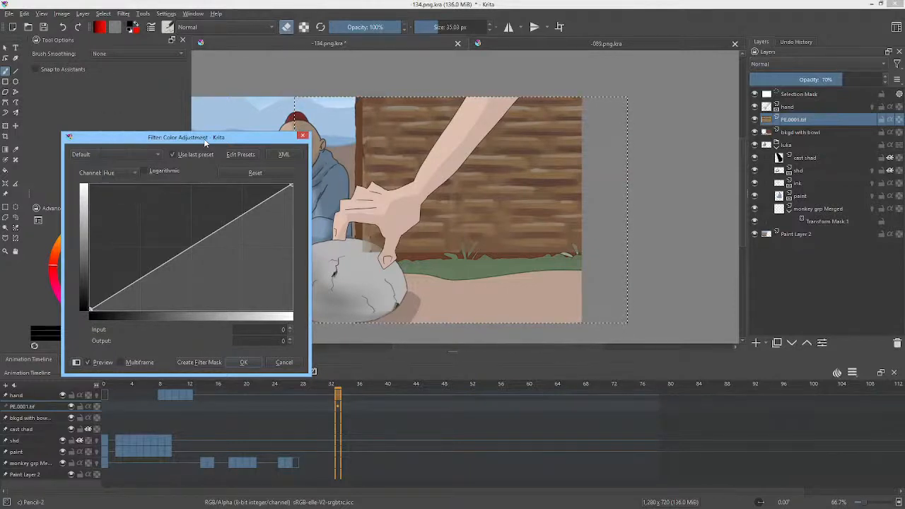
drag(90, 309, 101, 346)
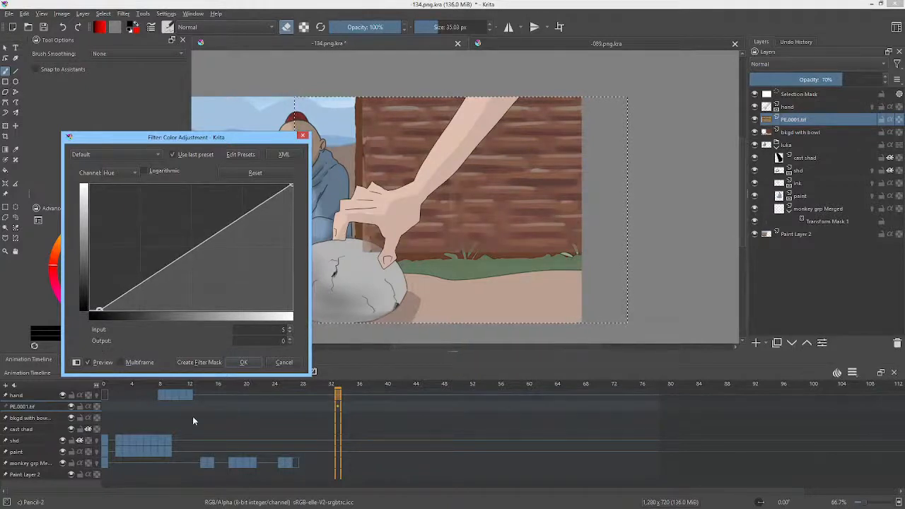
click(244, 364)
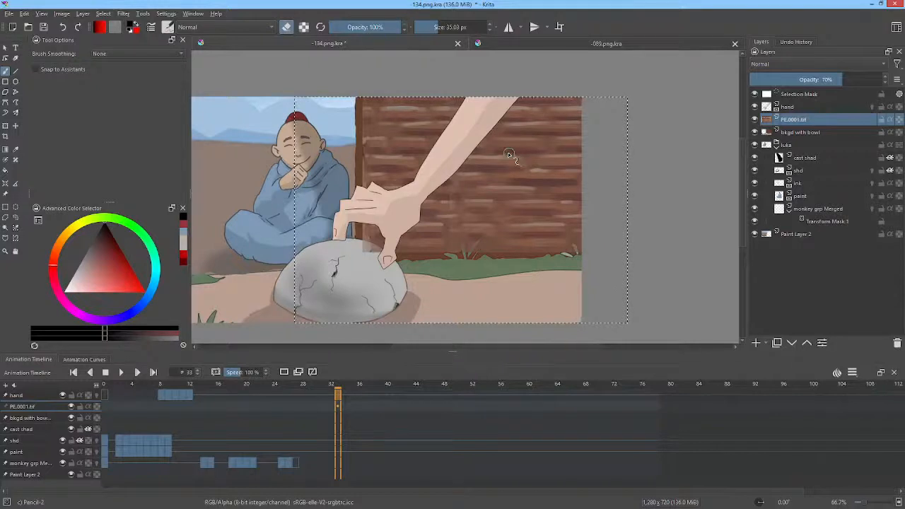
Step: Stretch the wood texture's left side out to the wall's edge with the Liquify transform in Build Up mode at size 83.79
scroll(382, 116, up, 3)
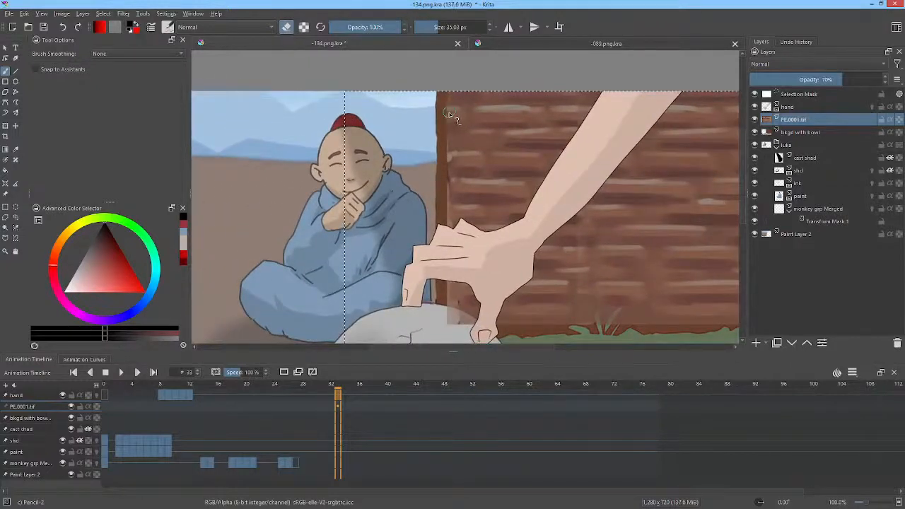
shift+drag(458, 121, 487, 117)
key(ctrl+t)
right_click(499, 150)
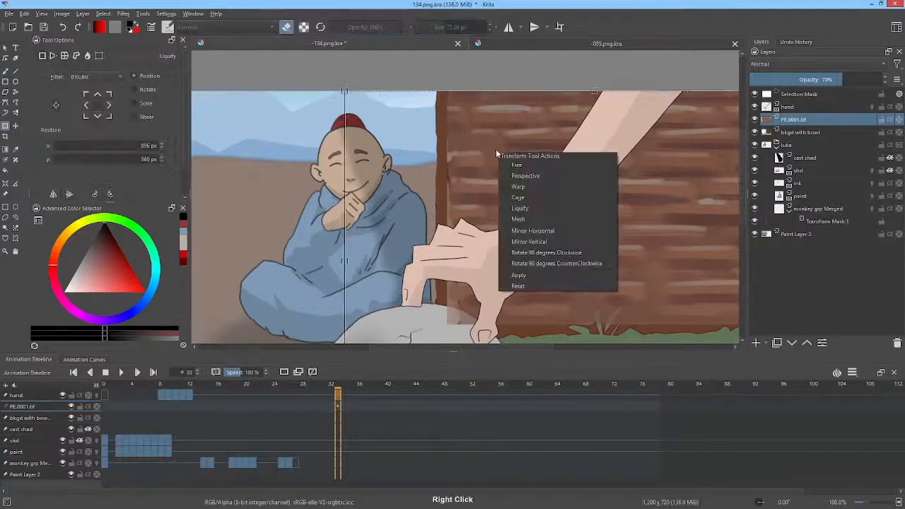
click(540, 210)
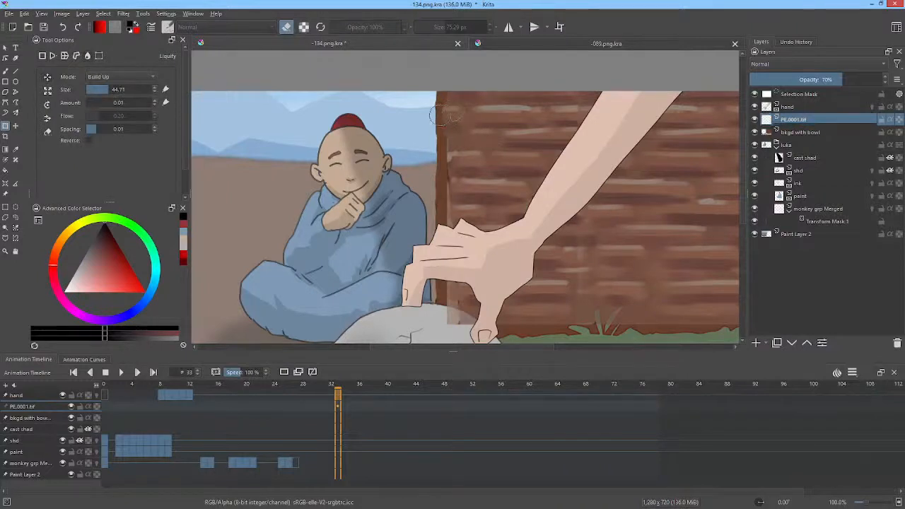
shift+drag(458, 125, 477, 126)
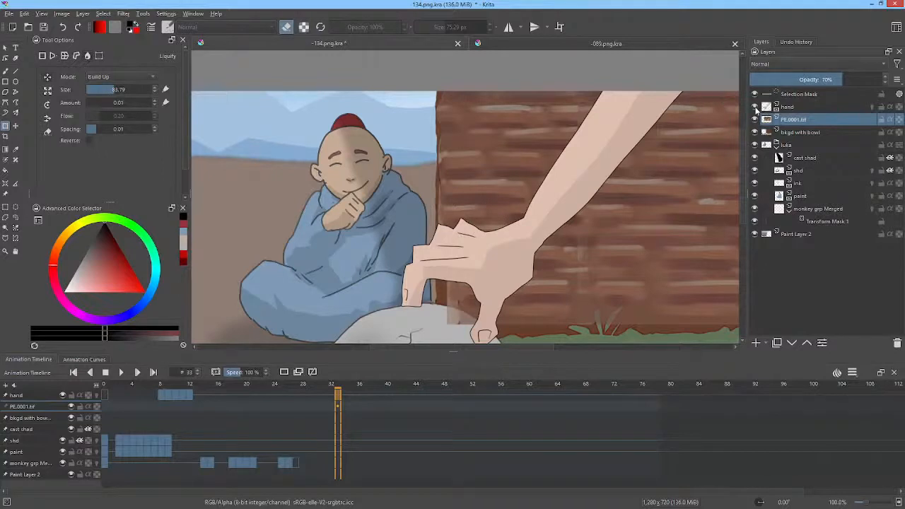
Step: Hide the hand layer and cover part of the wood texture's vertical seam using the Pencil-2 brush at 28.49 px
click(754, 107)
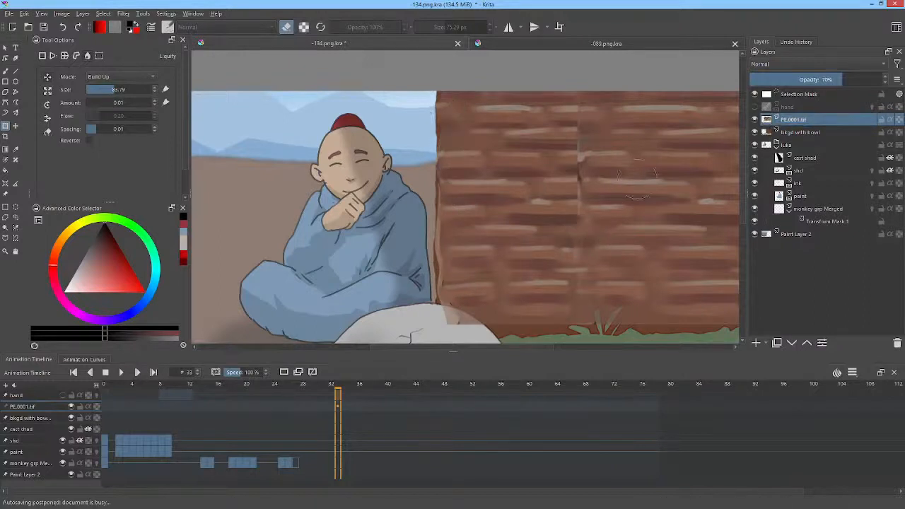
drag(660, 169, 533, 158)
scroll(533, 158, up, 2)
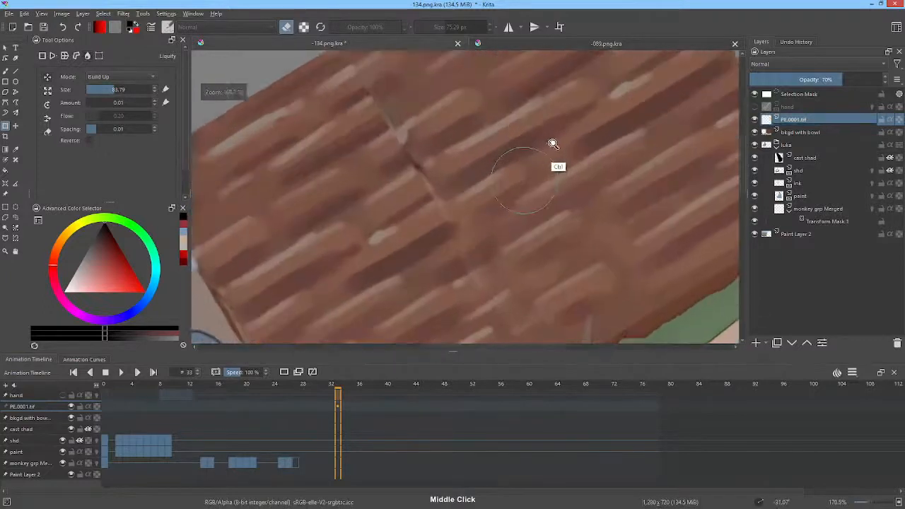
key(b)
mouse_move(477, 199)
mouse_down()
mouse_move(424, 247)
mouse_move(441, 236)
mouse_move(431, 249)
mouse_up()
ctrl+click(435, 222)
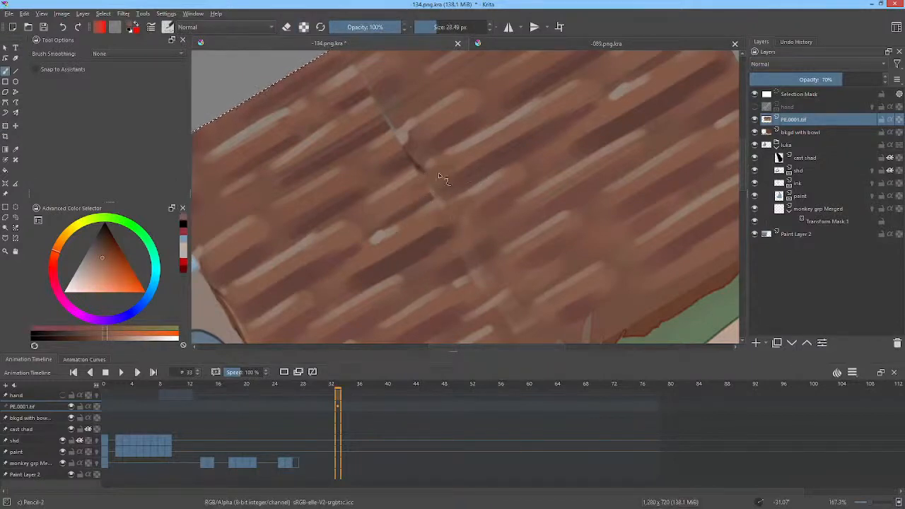
Step: Paint over the seam's middle rows and add dark plank joints with the Pencil-2 brush at 12.36 px, using colors sampled from the wood
ctrl+click(375, 133)
drag(374, 133, 361, 147)
drag(431, 105, 414, 115)
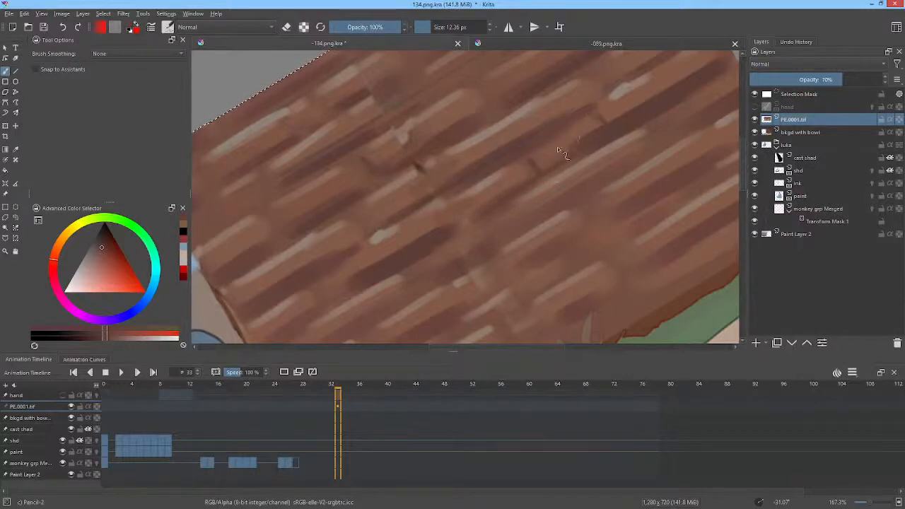
ctrl+click(532, 122)
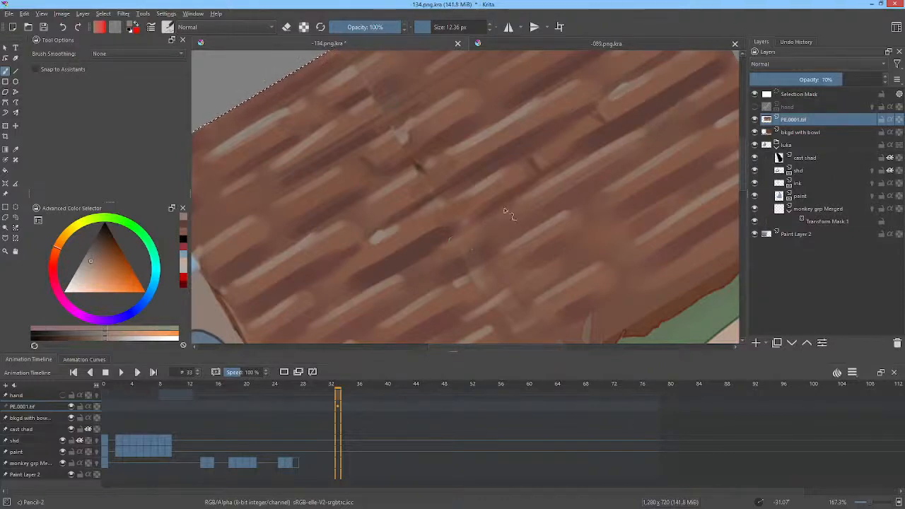
ctrl+click(394, 263)
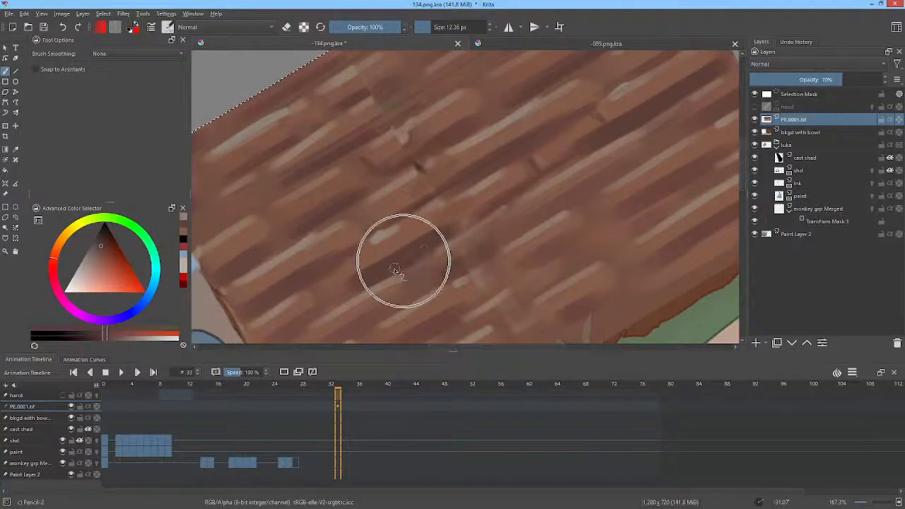
ctrl+click(367, 224)
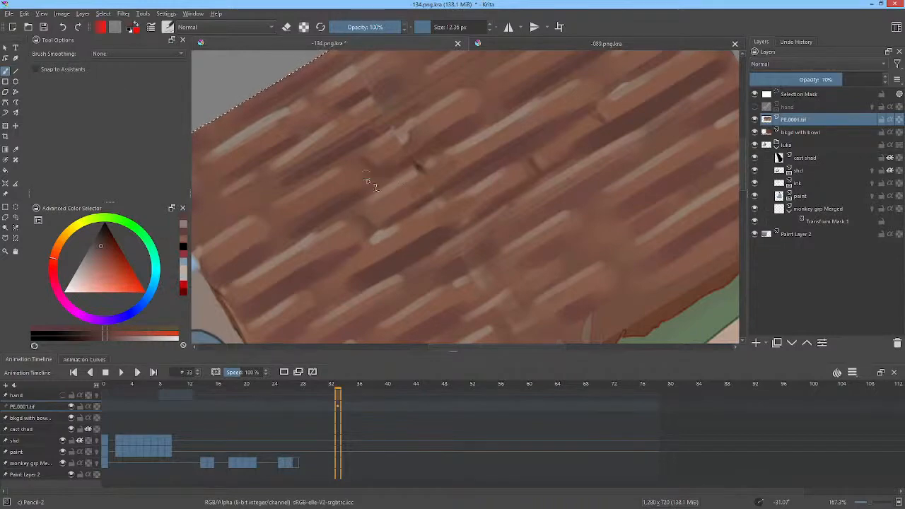
Step: Paint more dark joints at the plank ends beside the seam and across the wall's upper rows
drag(577, 185, 585, 112)
ctrl+click(400, 172)
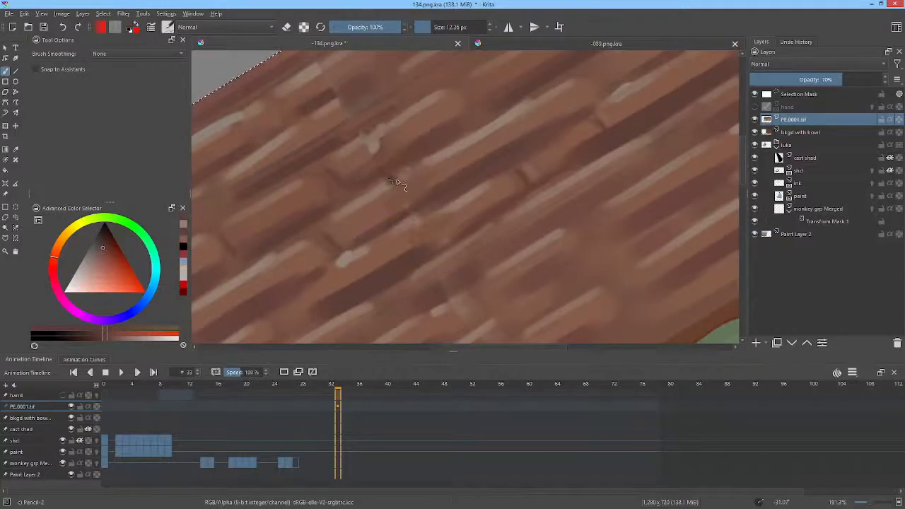
ctrl+click(431, 148)
ctrl+click(392, 182)
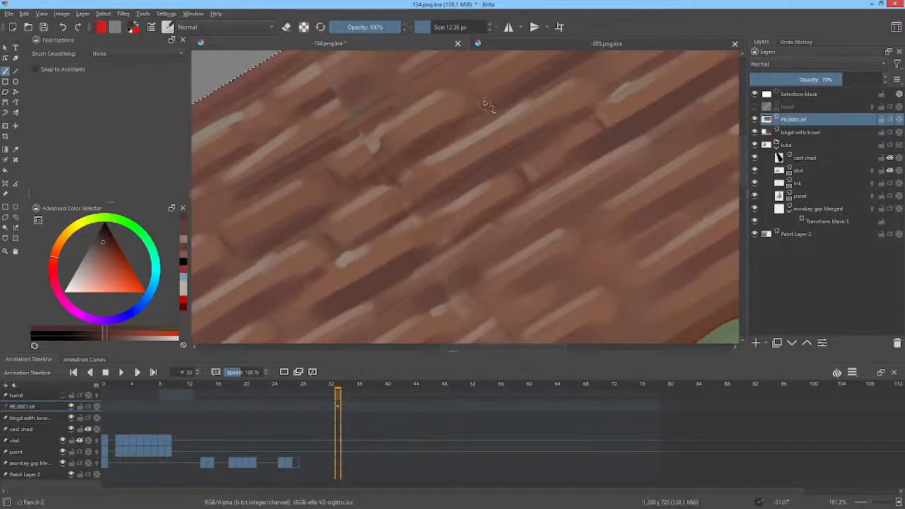
drag(485, 118, 487, 194)
drag(595, 136, 530, 188)
drag(546, 133, 554, 144)
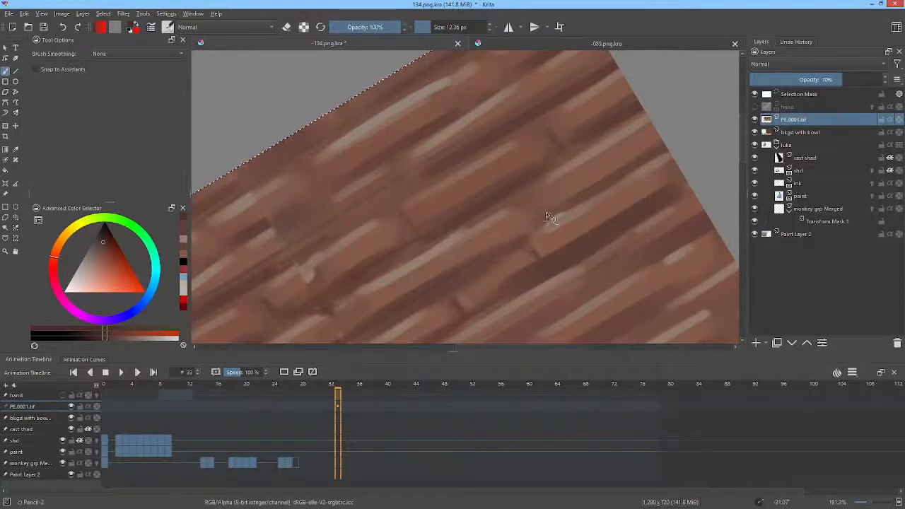
mouse_move(580, 190)
mouse_down()
mouse_move(565, 220)
mouse_move(570, 193)
mouse_up()
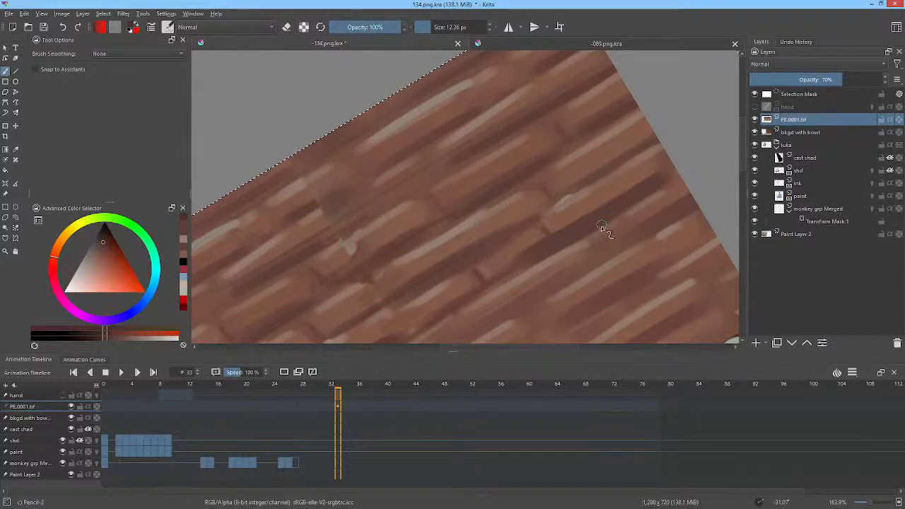
Step: Reset the canvas rotation and blend the seam's top rows by extending the plank highlights and shadows across it
key(5)
drag(532, 230, 643, 233)
ctrl+click(440, 146)
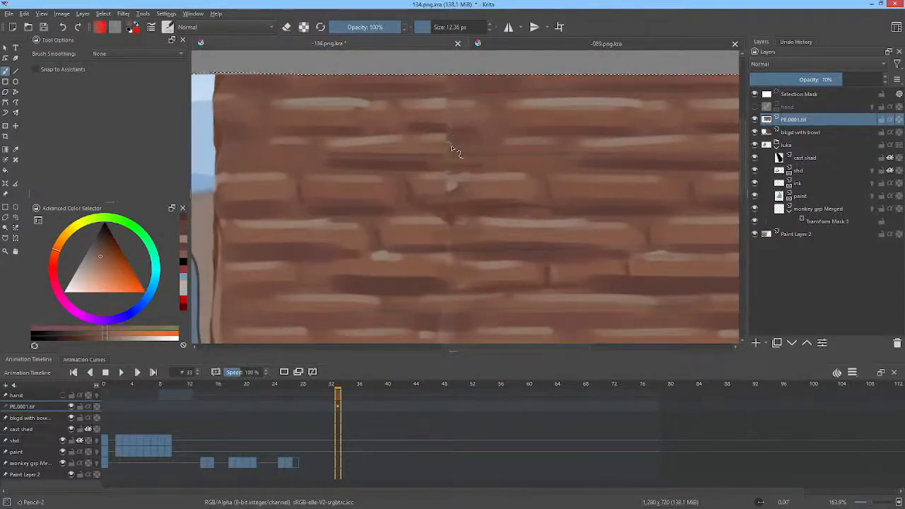
ctrl+click(444, 133)
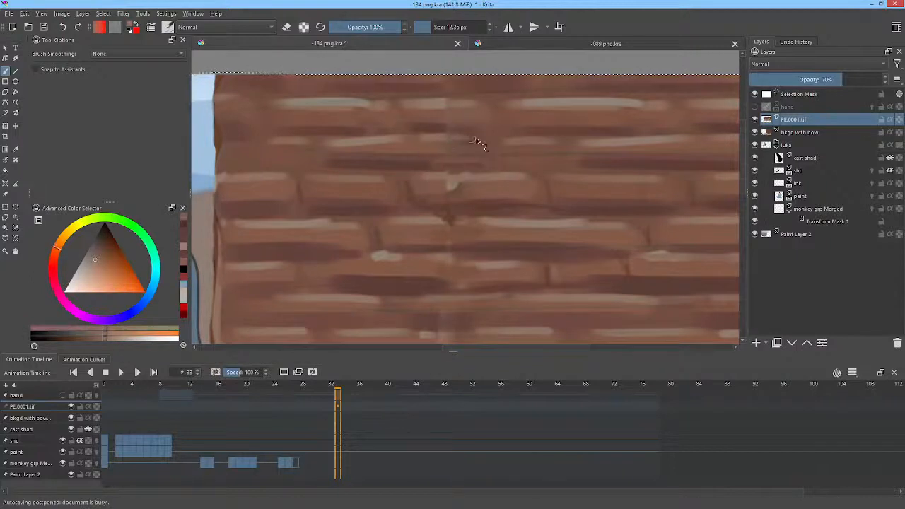
drag(447, 105, 457, 108)
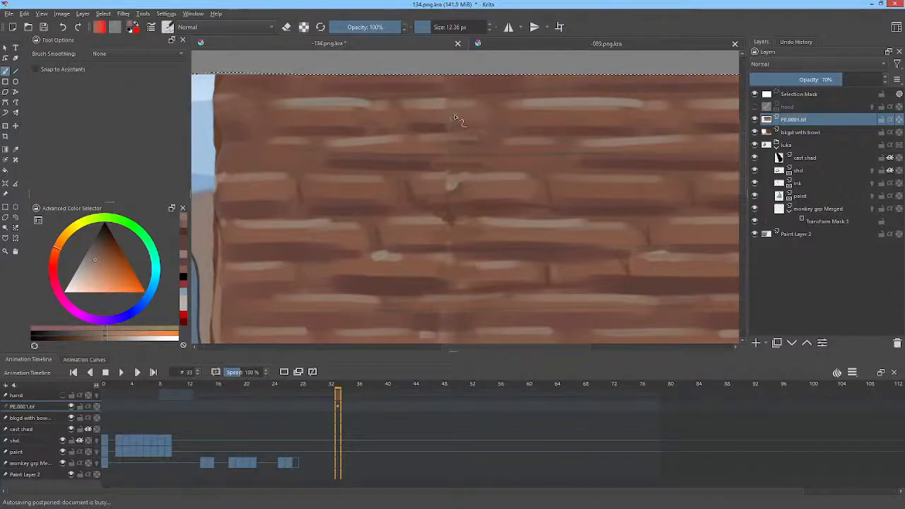
ctrl+click(442, 105)
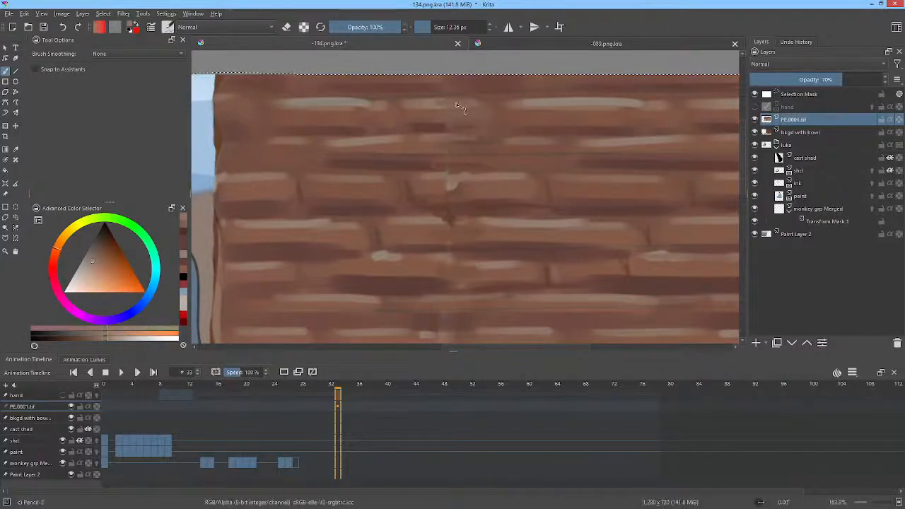
drag(464, 106, 512, 109)
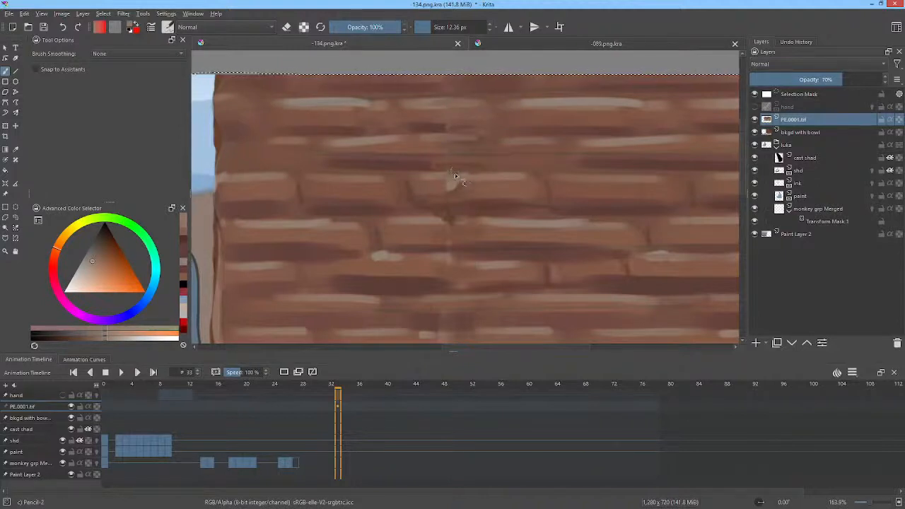
ctrl+click(458, 173)
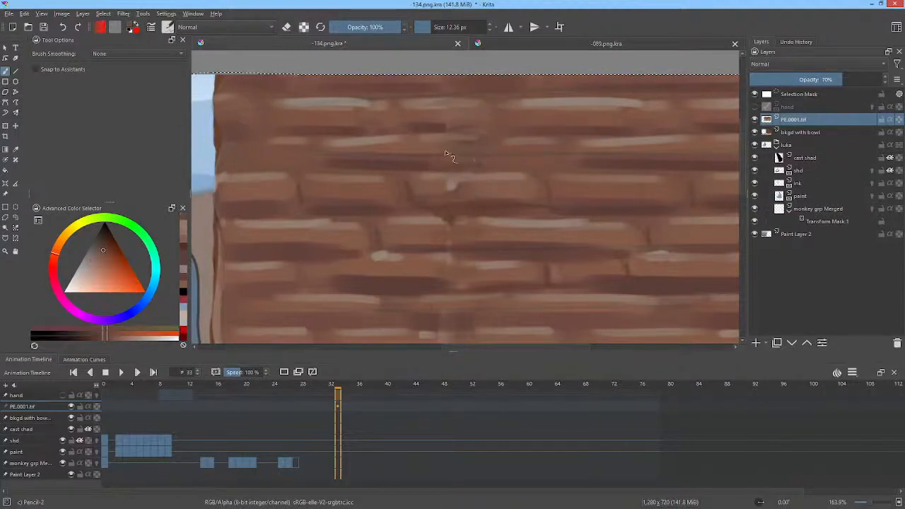
Step: Blend the seam's dark blotch and pale spot in the third and fourth plank rows with sampled wood browns
ctrl+click(424, 230)
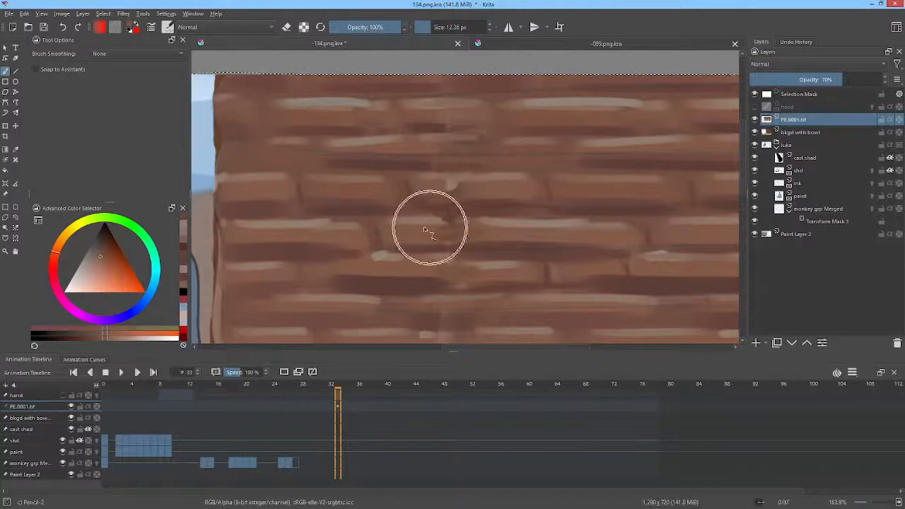
mouse_move(425, 227)
mouse_down()
mouse_move(460, 225)
mouse_move(460, 236)
mouse_move(434, 232)
mouse_move(457, 225)
mouse_up()
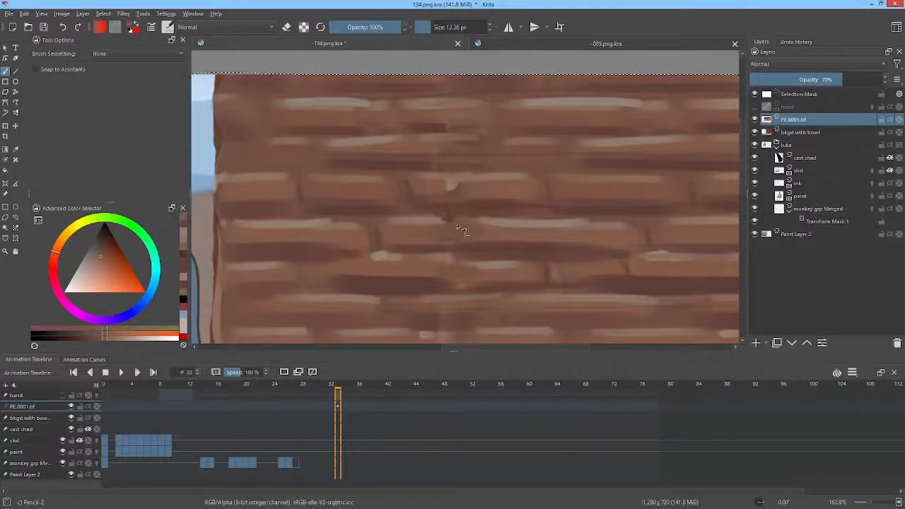
ctrl+click(435, 226)
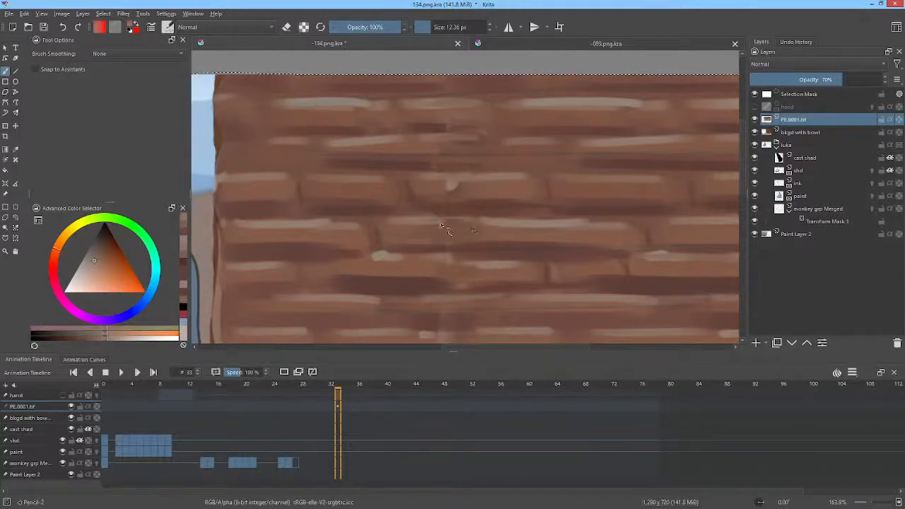
ctrl+click(473, 188)
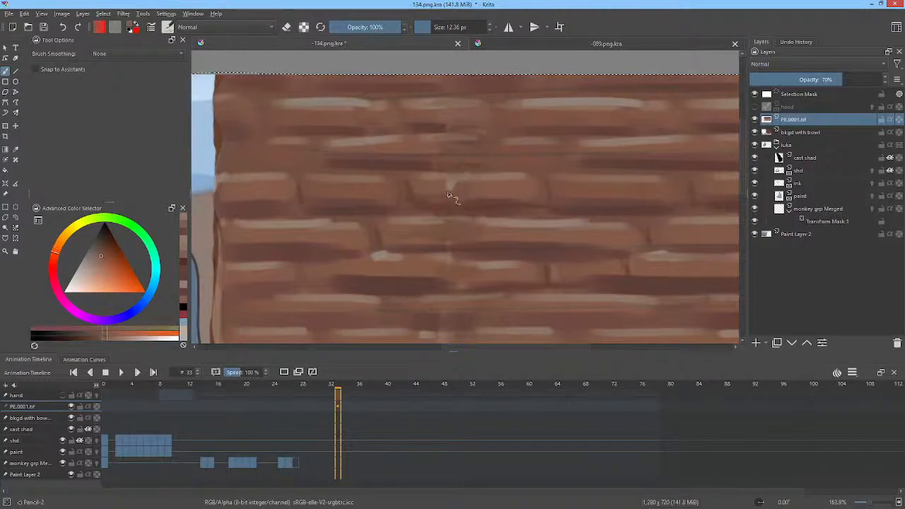
drag(449, 194, 446, 185)
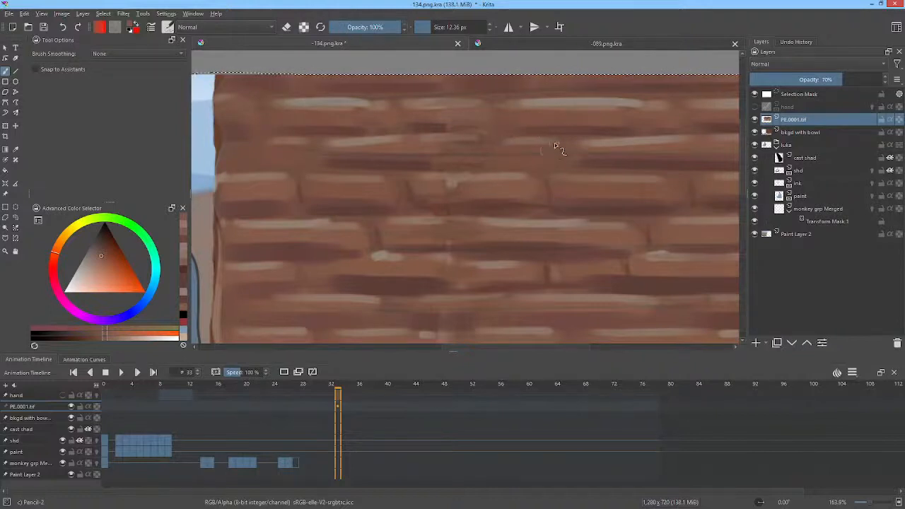
scroll(577, 141, down, 4)
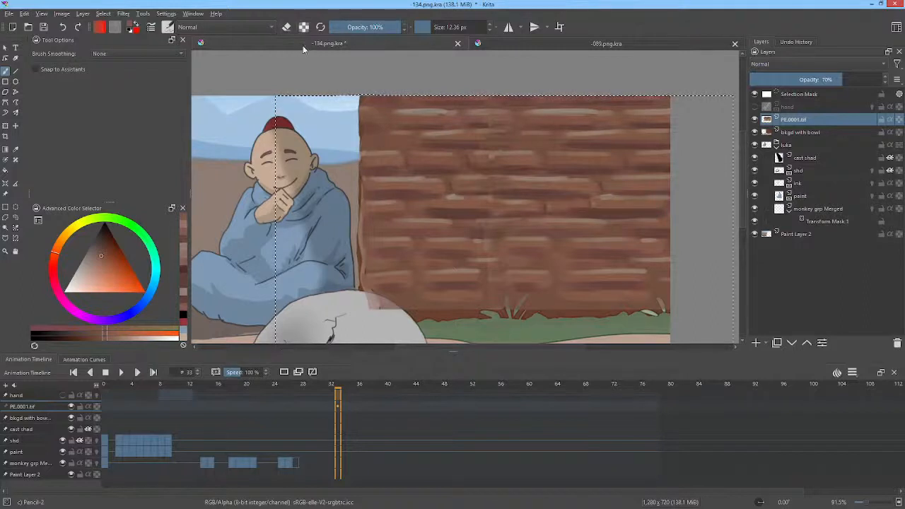
Step: Spatter the wood texture with light pink and dark red-brown specks using the Texture Starfield brush in Addition mode at 250 px
click(168, 27)
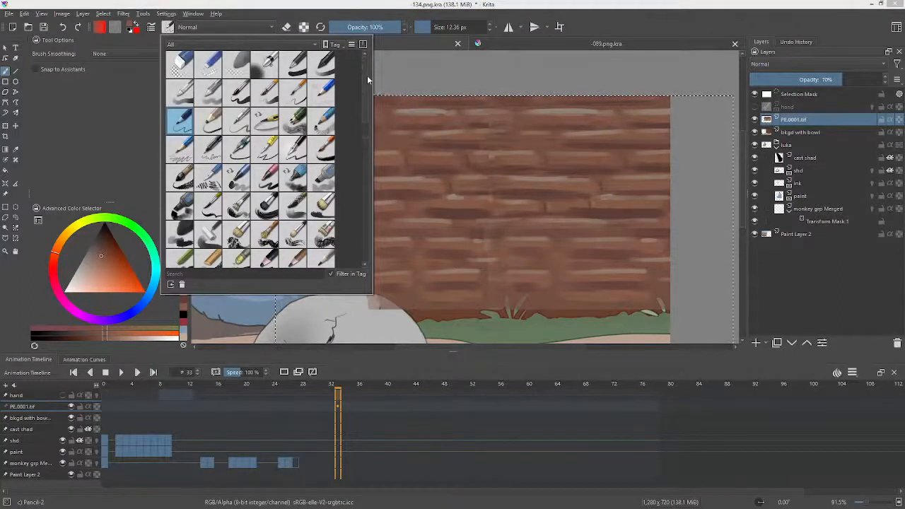
drag(365, 75, 353, 223)
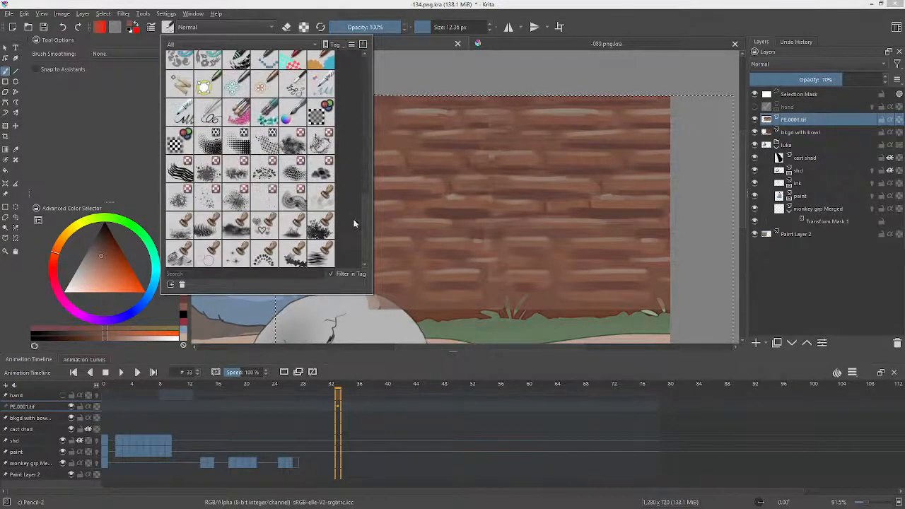
click(271, 204)
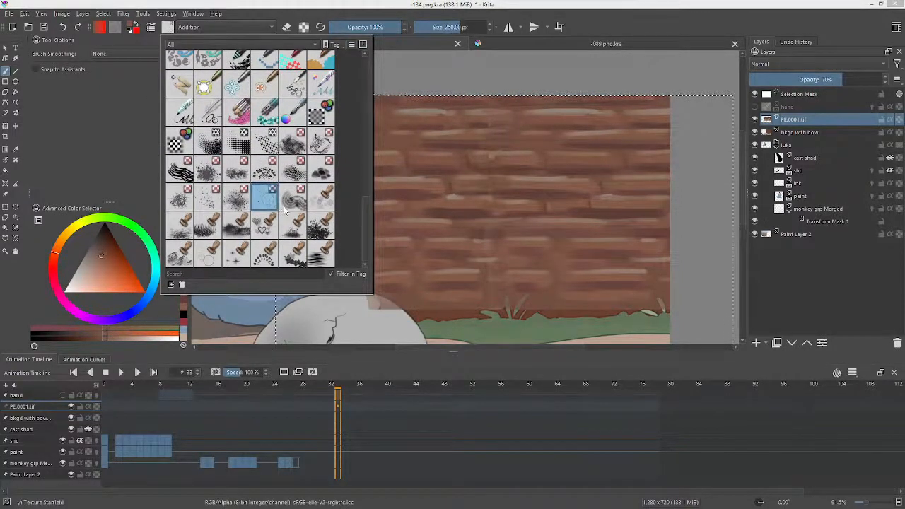
click(563, 185)
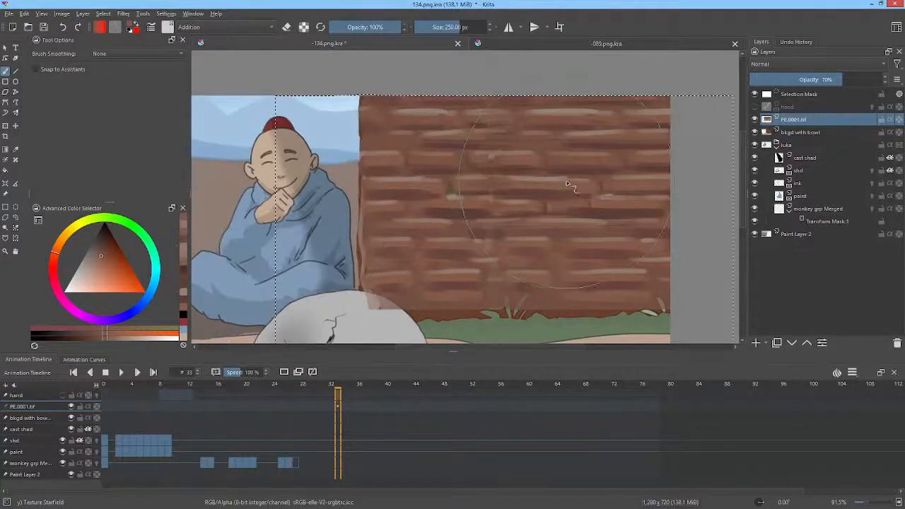
click(96, 275)
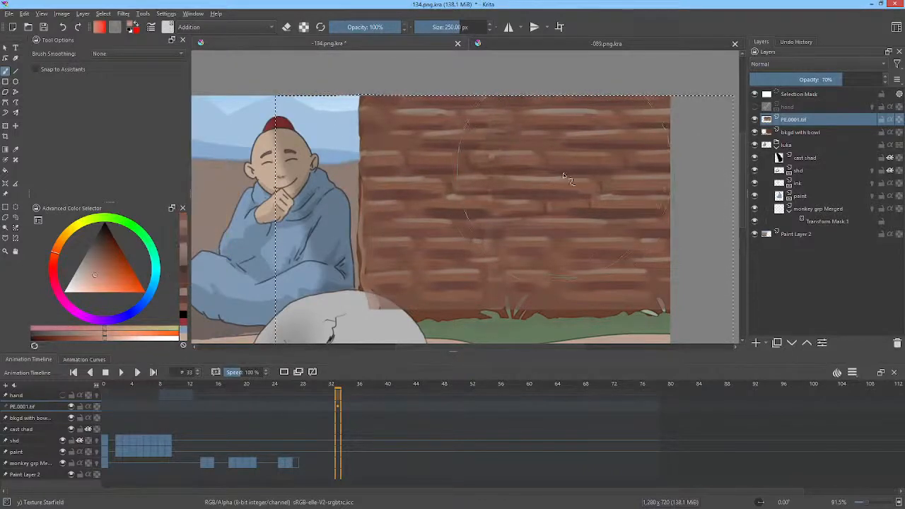
mouse_move(559, 188)
mouse_down()
mouse_move(610, 200)
mouse_move(593, 206)
mouse_move(576, 231)
mouse_move(439, 252)
mouse_move(457, 207)
mouse_move(445, 145)
mouse_move(511, 164)
mouse_move(583, 147)
mouse_up()
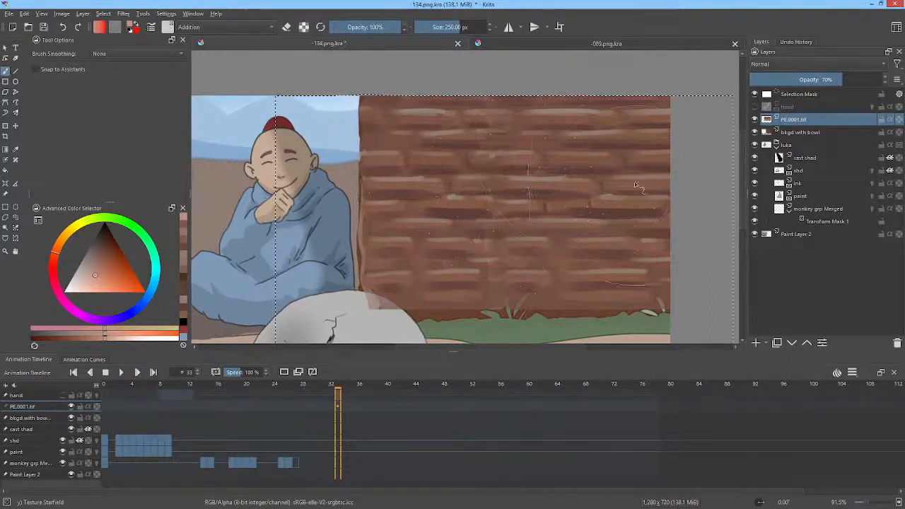
click(111, 247)
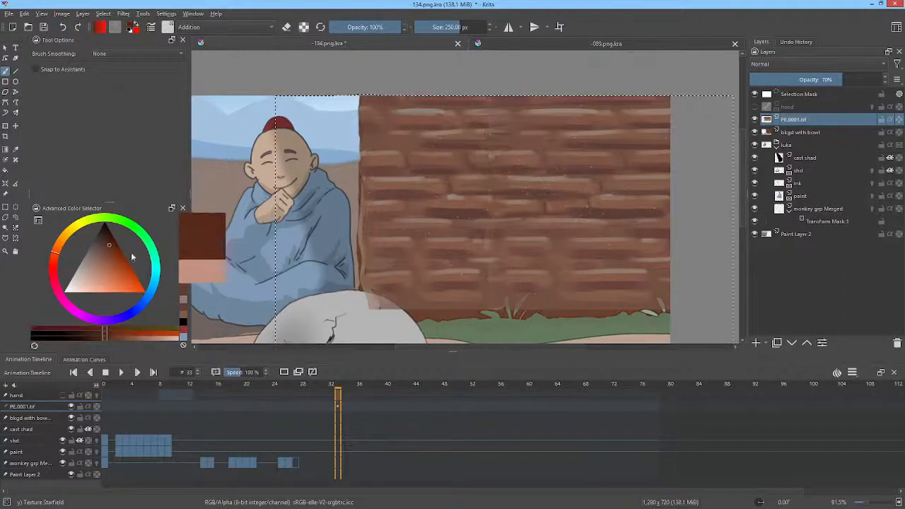
mouse_move(595, 177)
mouse_down()
mouse_move(567, 198)
mouse_move(563, 176)
mouse_move(541, 215)
mouse_move(559, 210)
mouse_move(573, 188)
mouse_up()
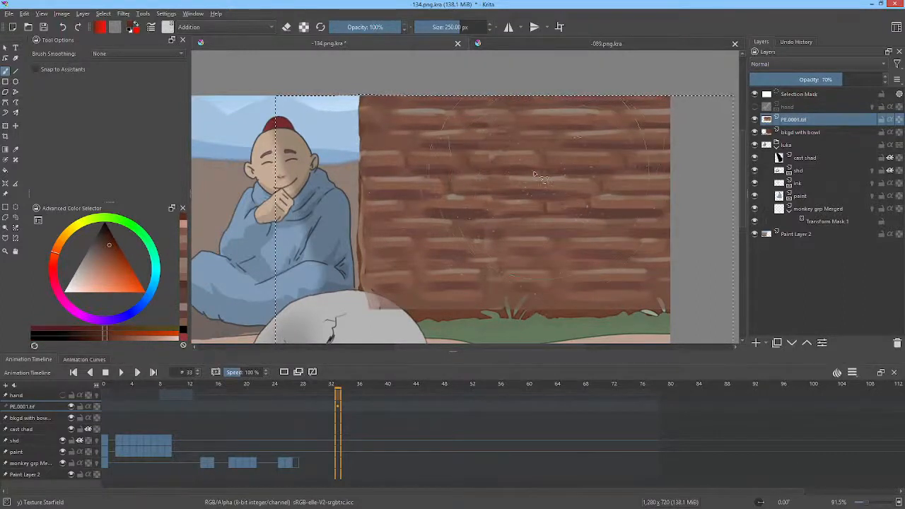
Step: Scatter very dark brown specks over the wood texture with the Texture Starfield brush in Normal mode at 166 px
click(105, 238)
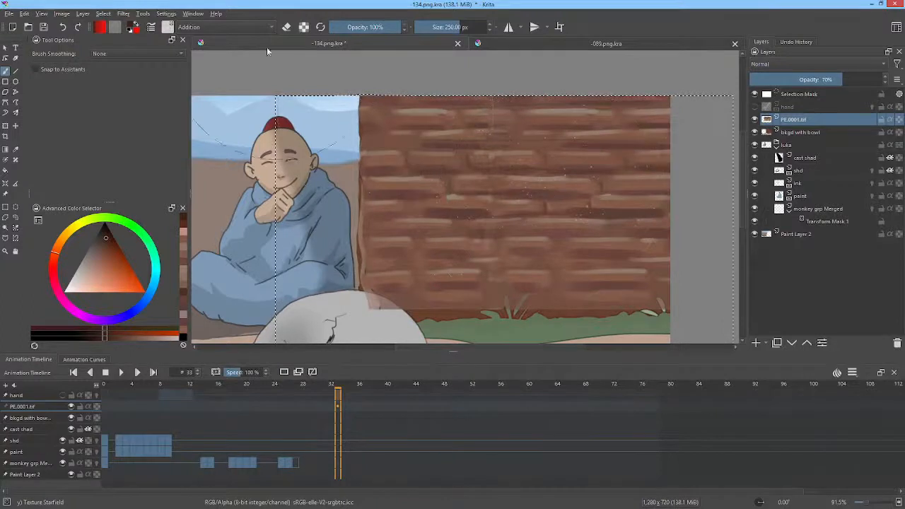
click(234, 28)
click(226, 95)
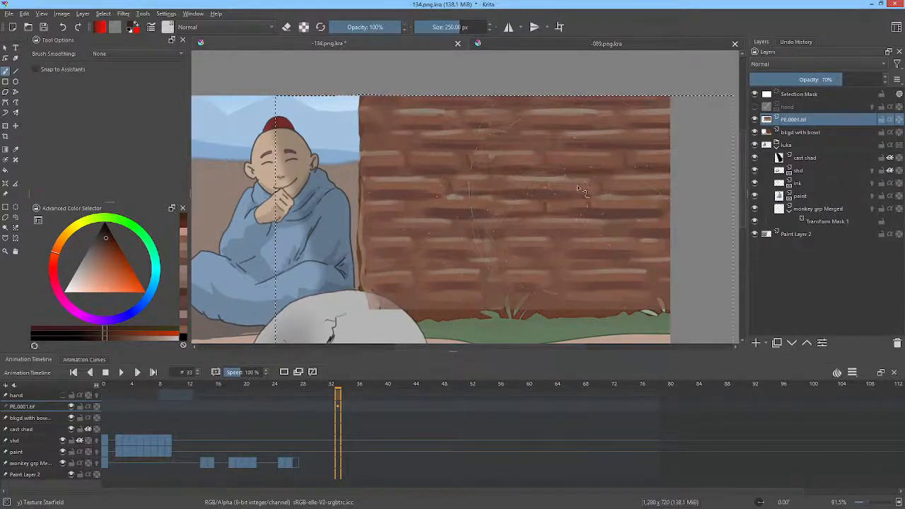
key(shift)
mouse_move(582, 213)
mouse_down()
mouse_move(592, 203)
mouse_move(521, 262)
mouse_up()
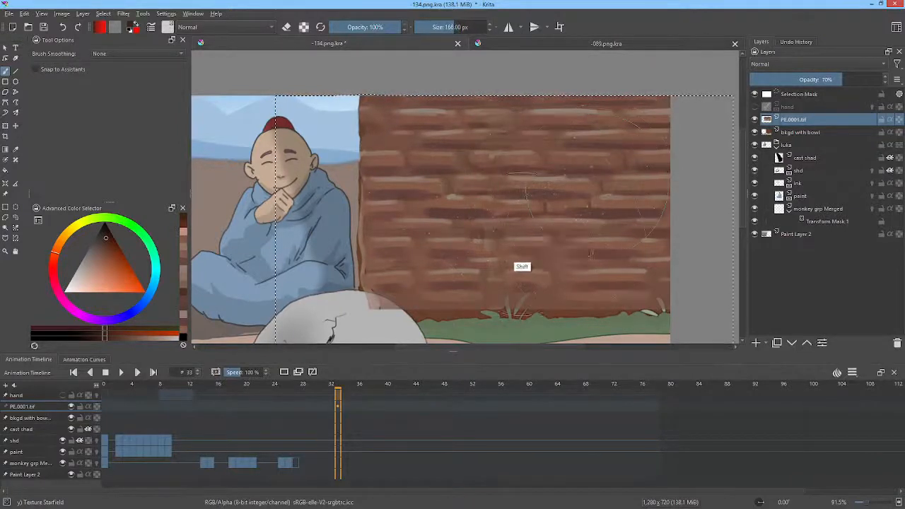
drag(588, 243, 649, 182)
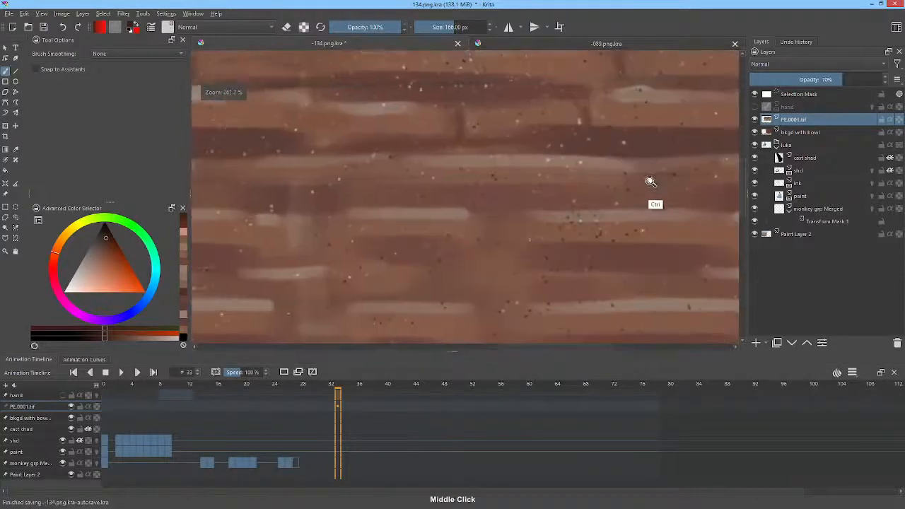
Step: Lighten the wood wall with light pink using Airbrush Soft in Overlay mode at 26% opacity and about 234 px, with alpha preserved
drag(569, 176, 529, 247)
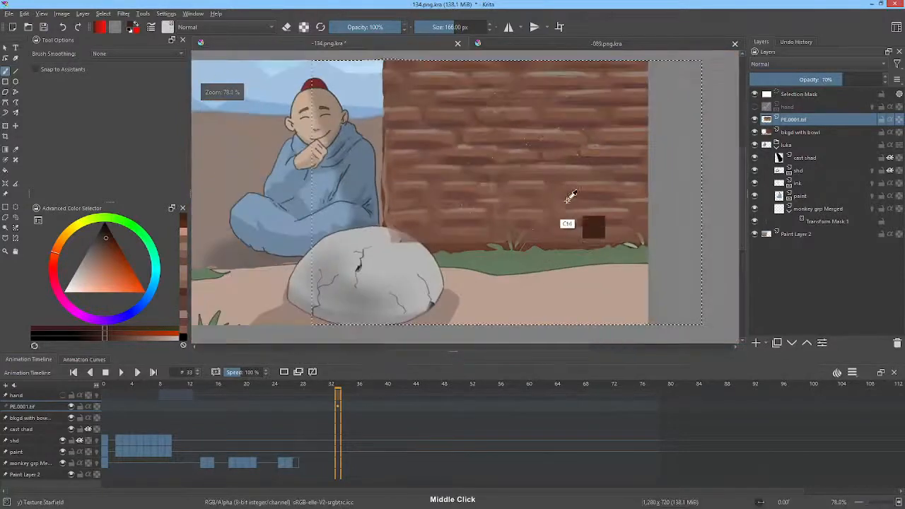
drag(570, 196, 590, 208)
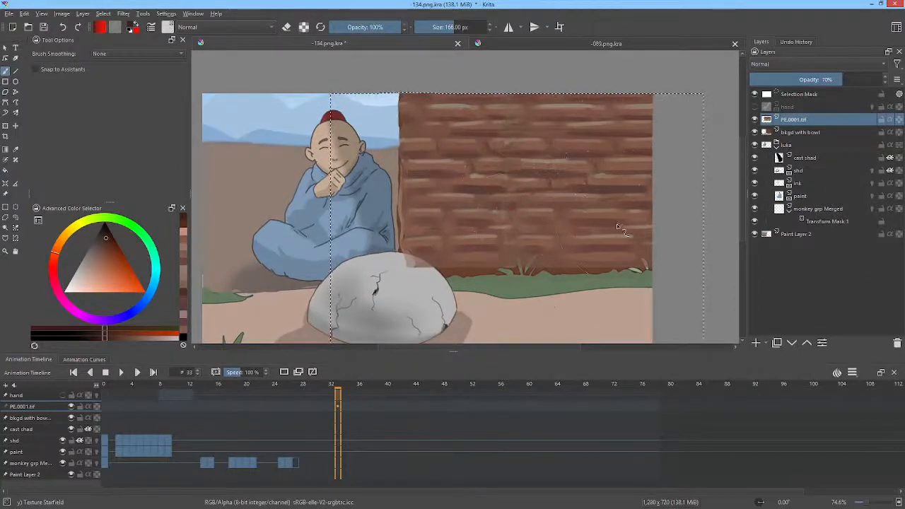
right_click(579, 150)
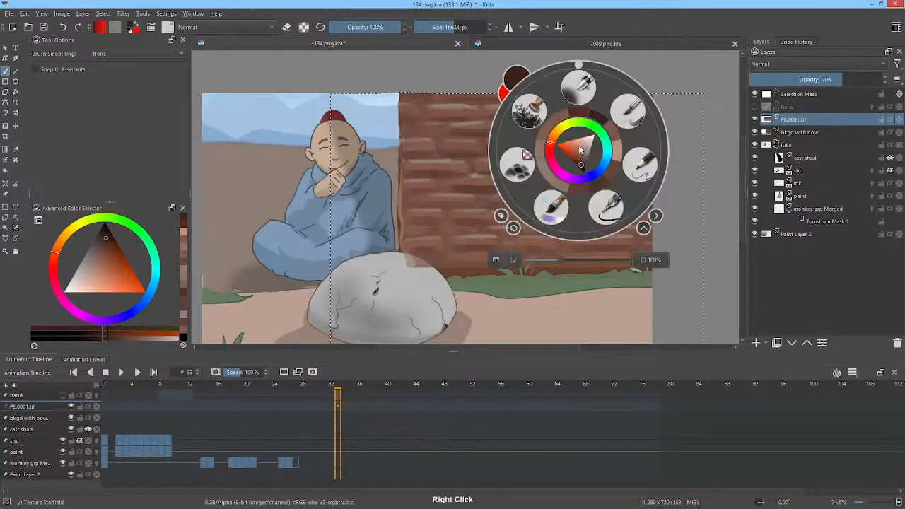
click(583, 85)
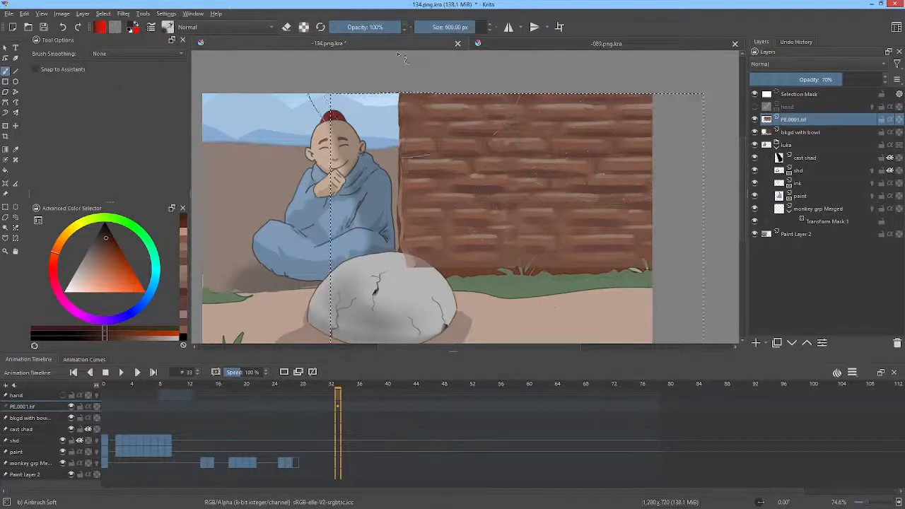
click(355, 26)
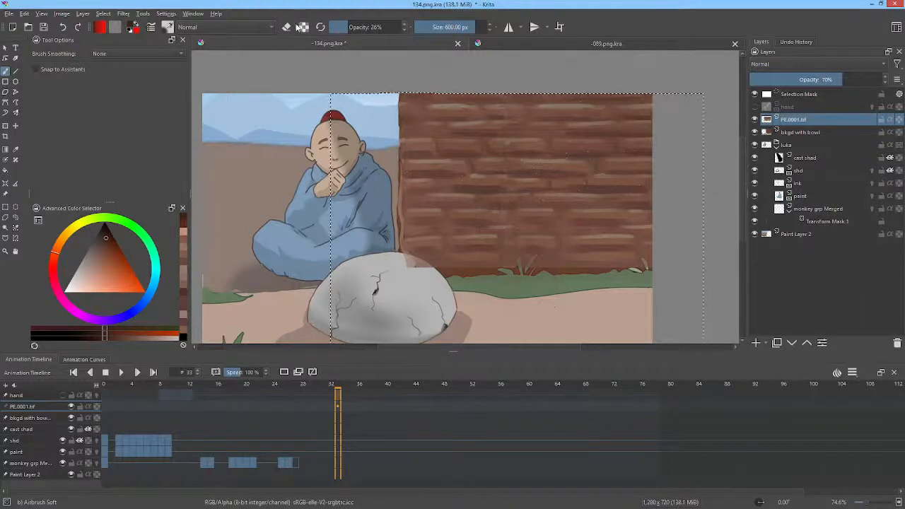
click(304, 27)
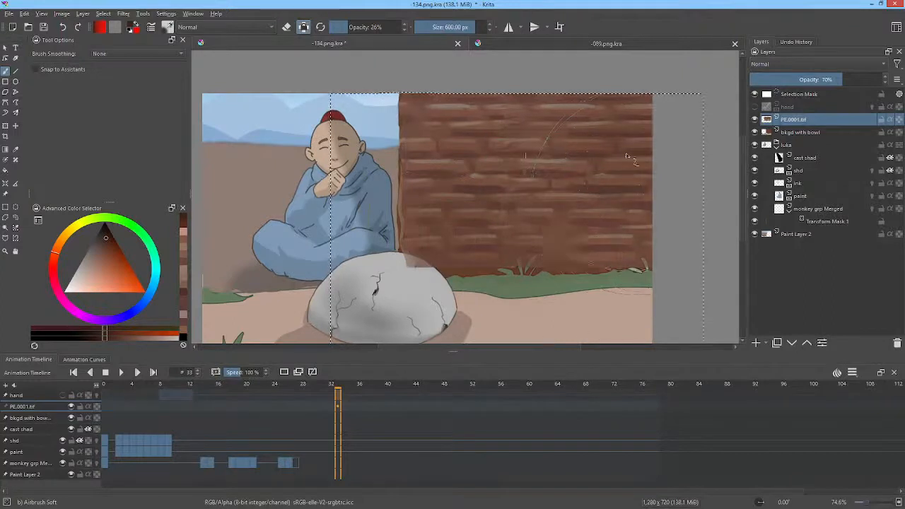
click(247, 29)
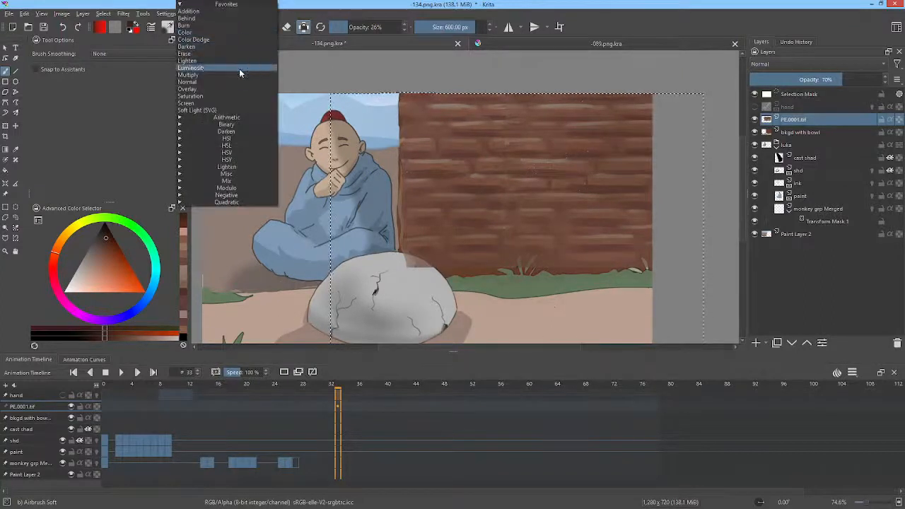
click(236, 88)
click(79, 290)
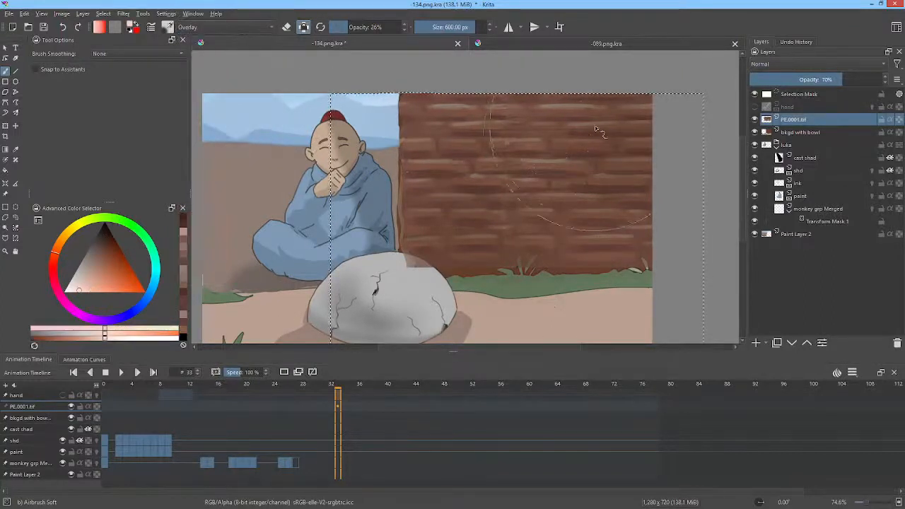
mouse_move(620, 157)
mouse_down()
mouse_move(617, 140)
mouse_move(595, 212)
mouse_move(467, 195)
mouse_move(490, 170)
mouse_move(341, 300)
mouse_move(178, 391)
mouse_up()
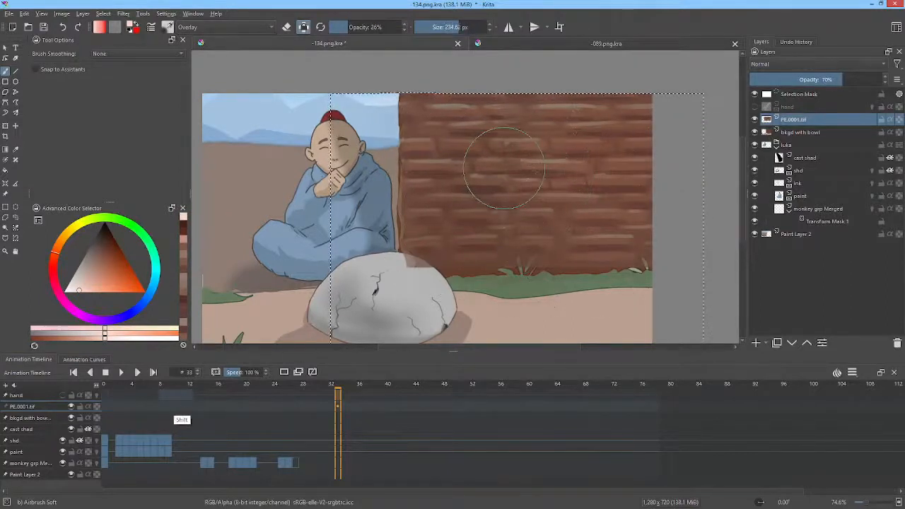
mouse_move(459, 223)
mouse_down()
mouse_move(512, 262)
mouse_move(584, 246)
mouse_move(461, 213)
mouse_move(625, 152)
mouse_move(631, 94)
mouse_up()
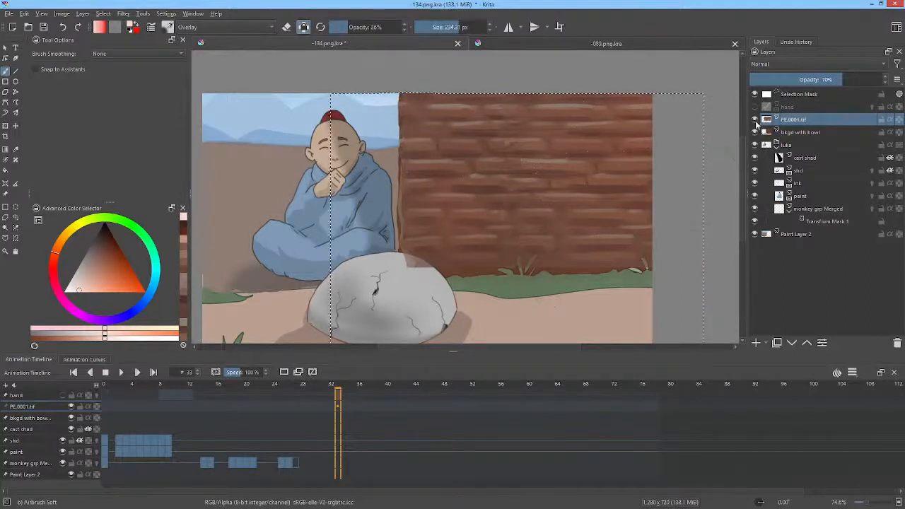
Step: Erase the wood texture overlapping the grey stone's upper edge with a filled Pencil-2 freehand shape in eraser mode
click(755, 120)
click(755, 120)
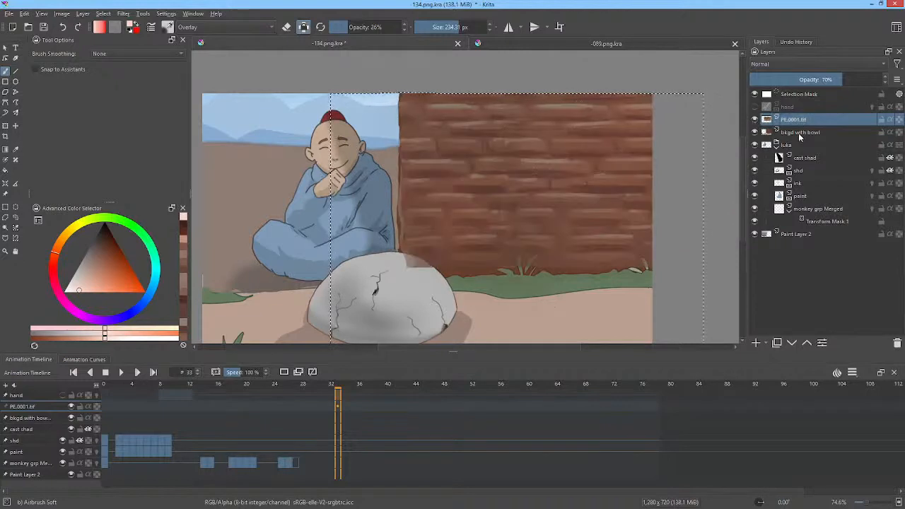
click(756, 133)
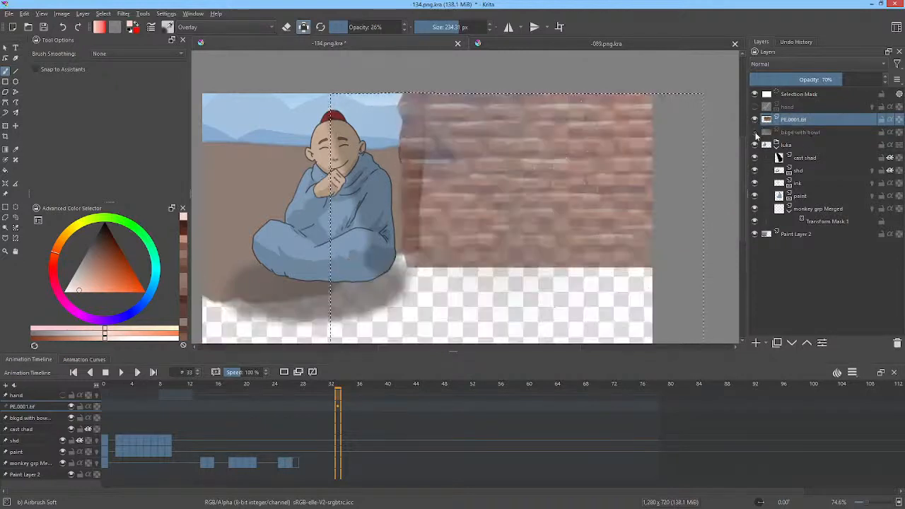
click(755, 132)
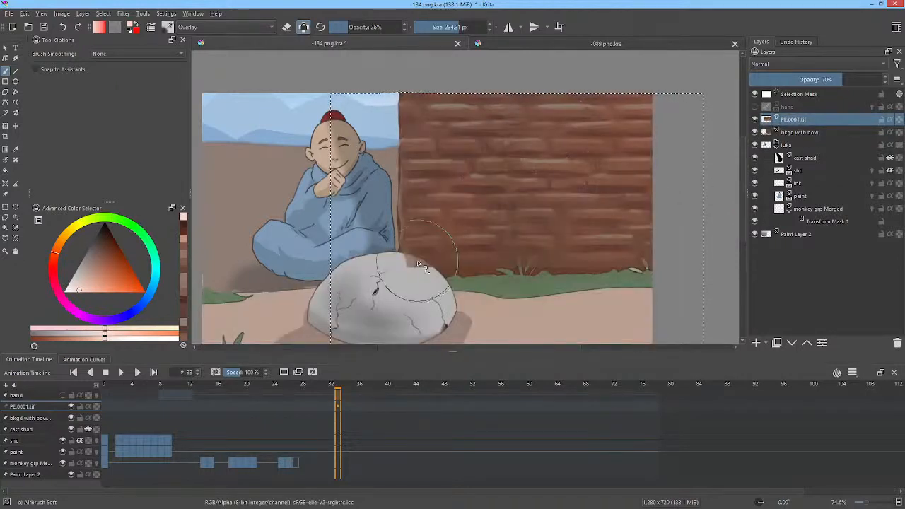
drag(458, 283, 490, 213)
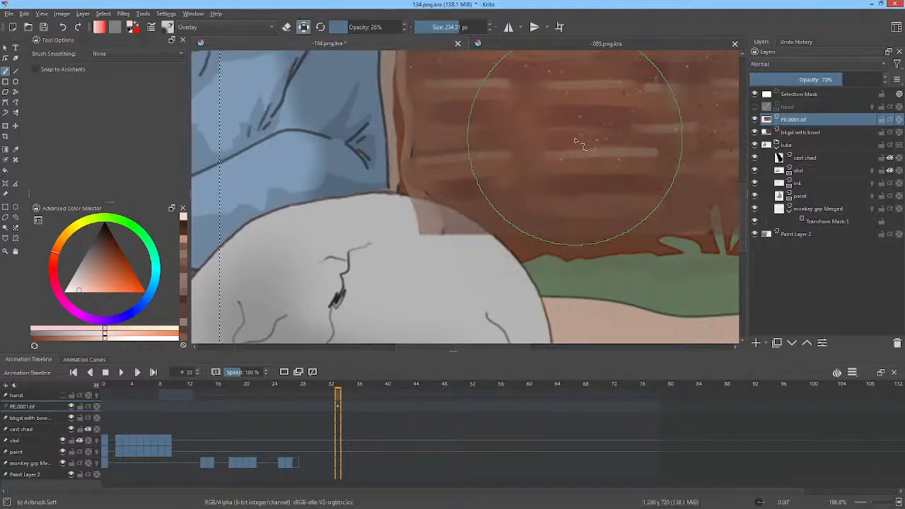
right_click(577, 141)
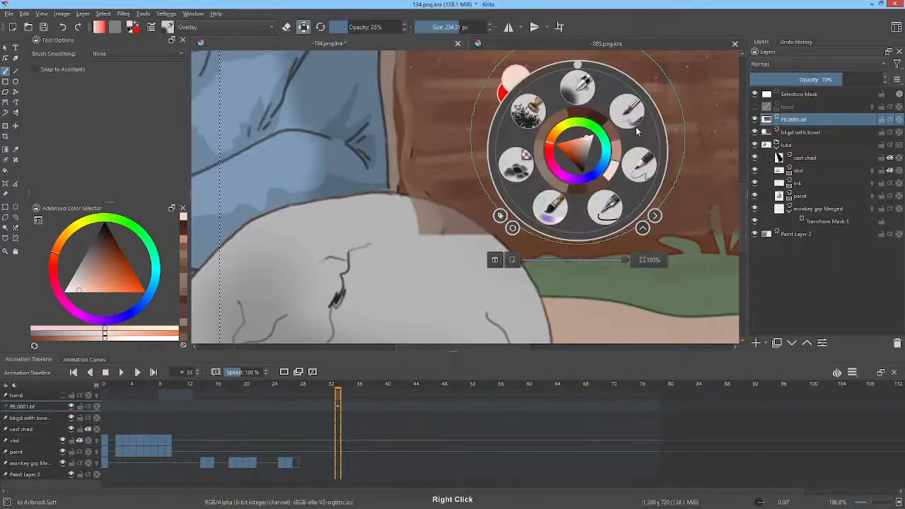
click(639, 165)
key(p)
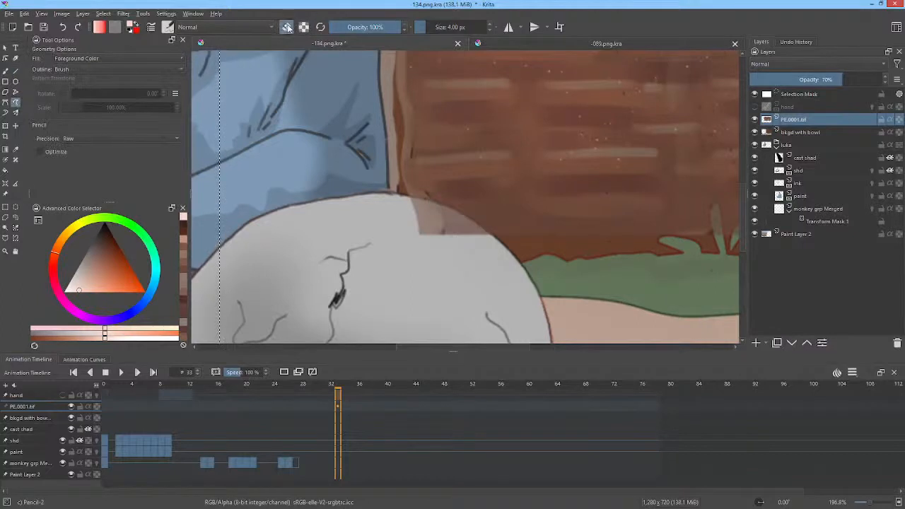
click(288, 27)
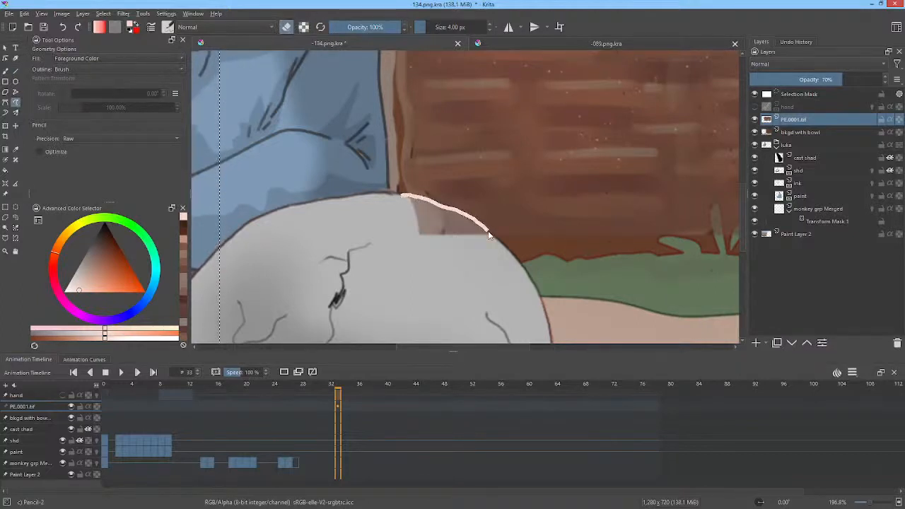
drag(488, 235, 491, 239)
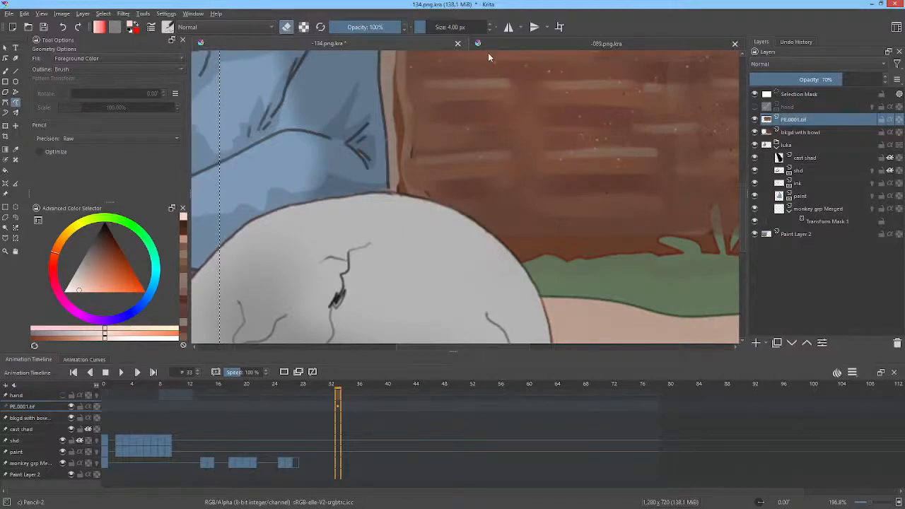
Step: Retouch the wood wall beside the monk with sampled reddish browns using Pencil-2 at 4 px, and at 26 px with alpha preserved
scroll(504, 115, down, 4)
scroll(506, 117, up, 5)
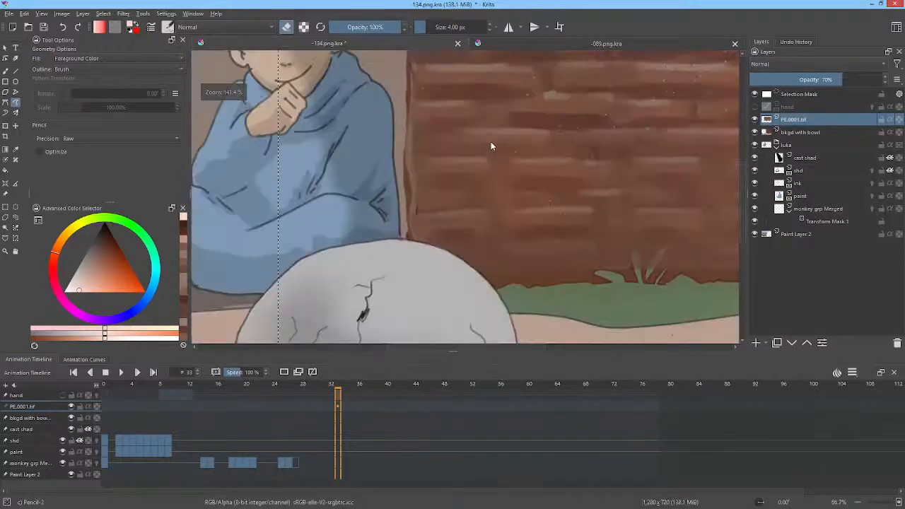
scroll(491, 142, up, 2)
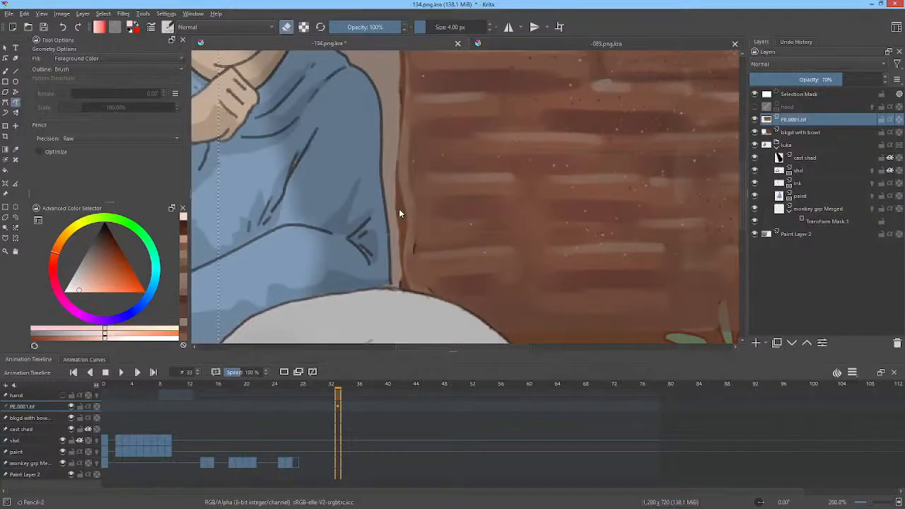
key(b)
ctrl+click(426, 212)
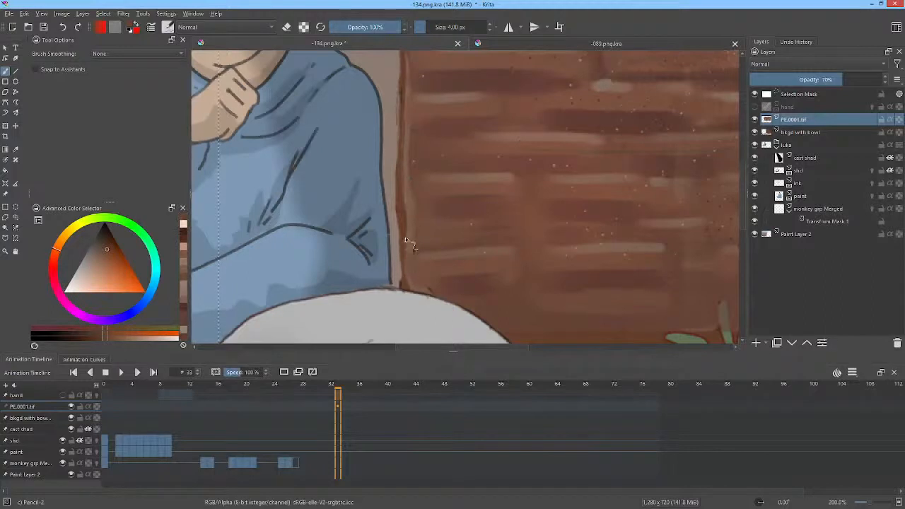
ctrl+click(419, 194)
drag(403, 187, 402, 170)
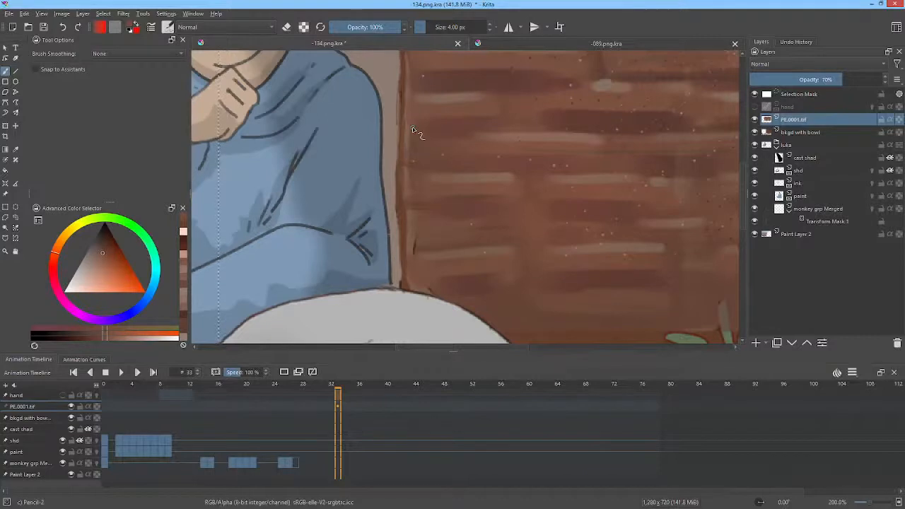
drag(493, 172, 588, 194)
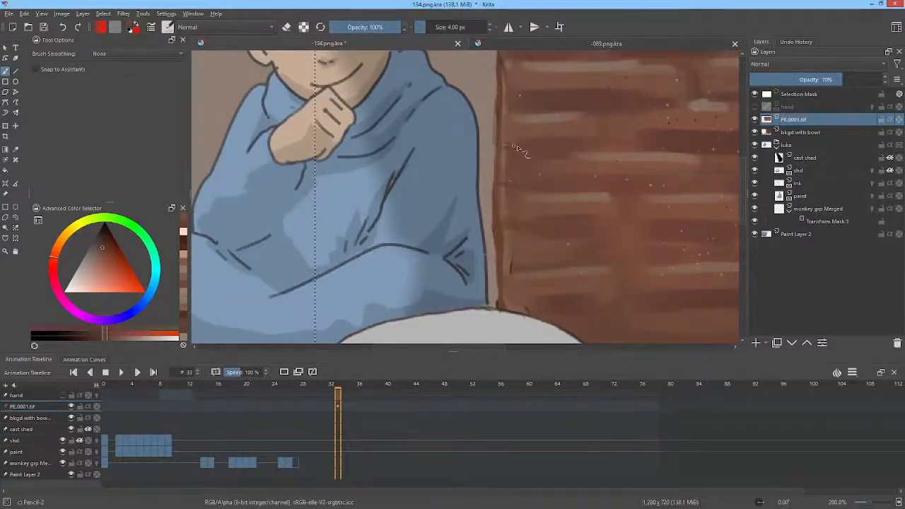
shift+drag(534, 151, 548, 152)
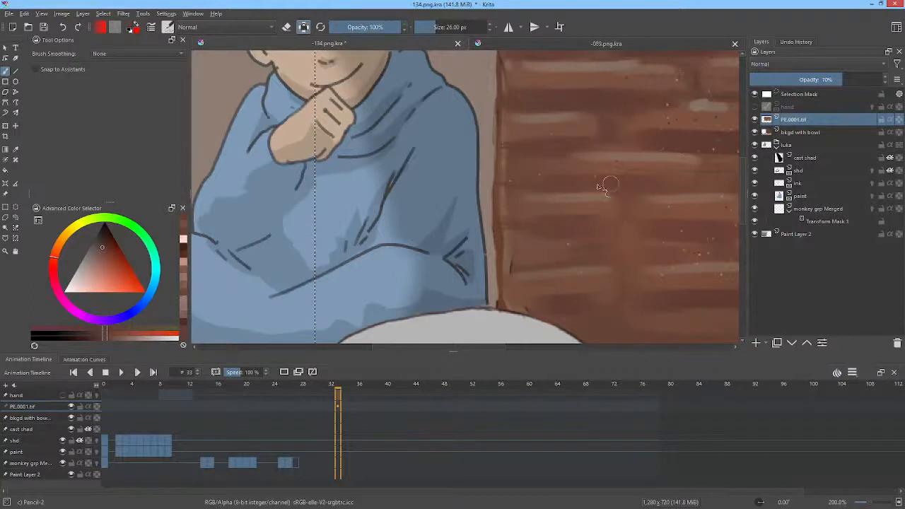
drag(645, 185, 597, 236)
drag(652, 208, 504, 227)
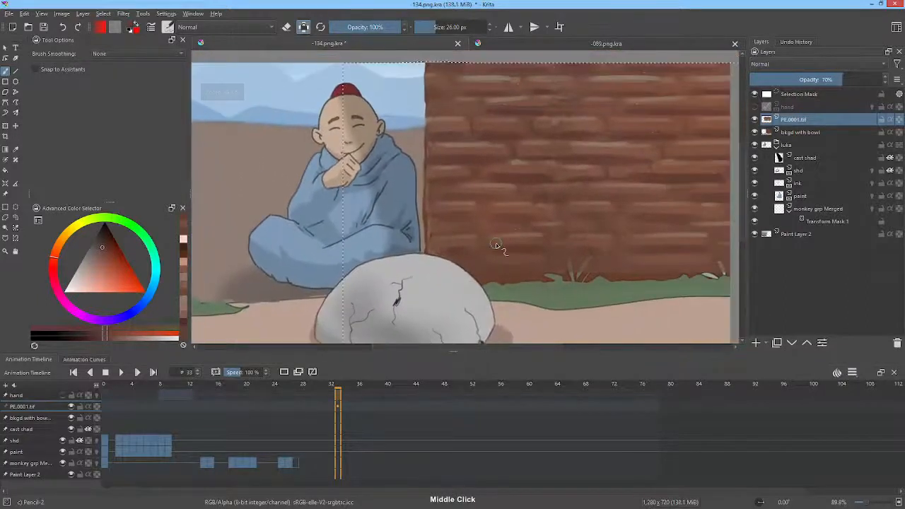
Step: Paint faint near-white highlights along the wall planks with Pencil-2 at 25% opacity, using sizes of about 31 and 16 px
drag(607, 161, 598, 190)
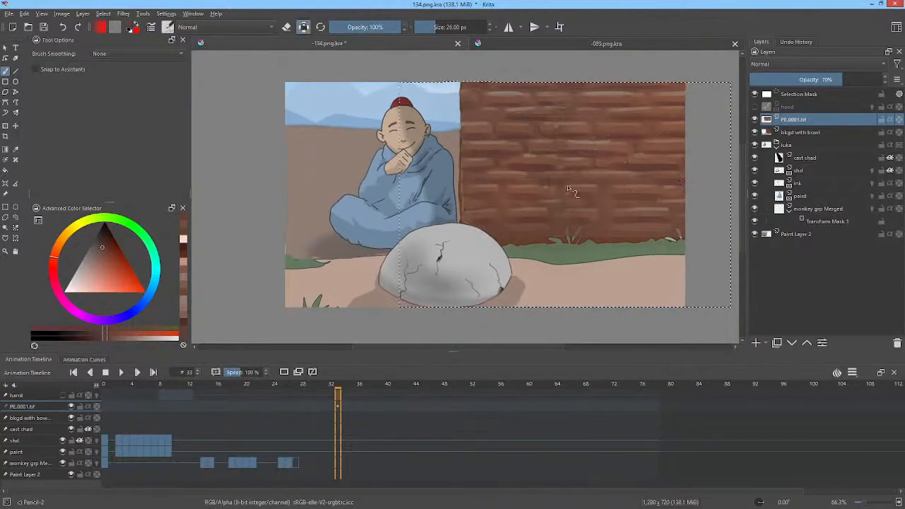
drag(580, 155, 573, 170)
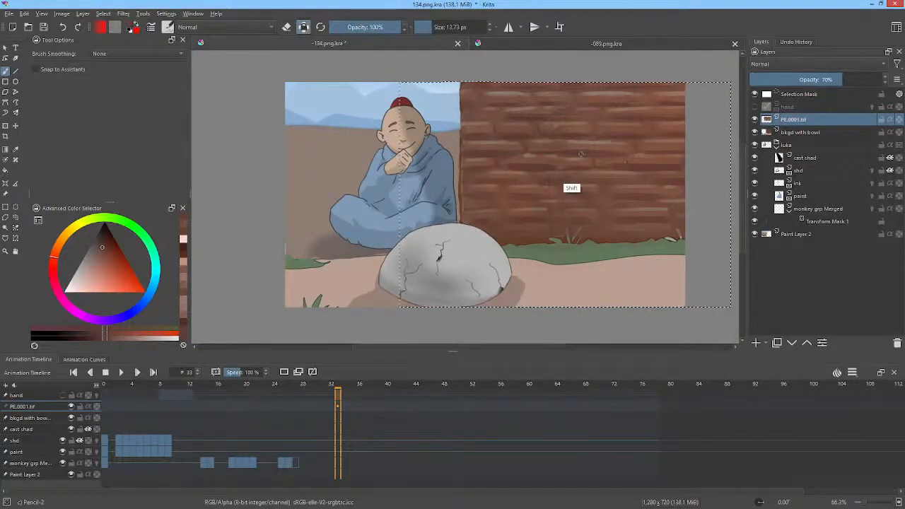
drag(89, 276, 59, 301)
drag(536, 170, 555, 171)
mouse_move(371, 27)
mouse_down()
mouse_move(343, 26)
mouse_move(352, 21)
mouse_up()
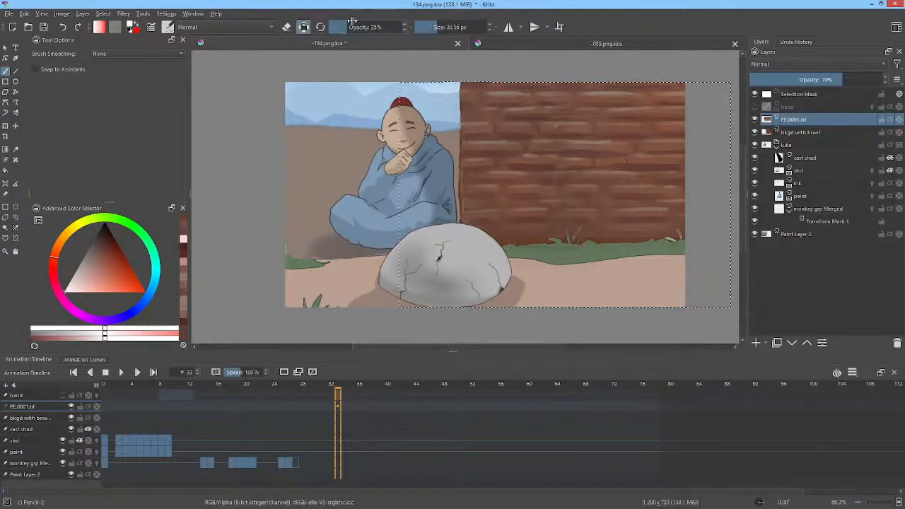
drag(518, 189, 556, 186)
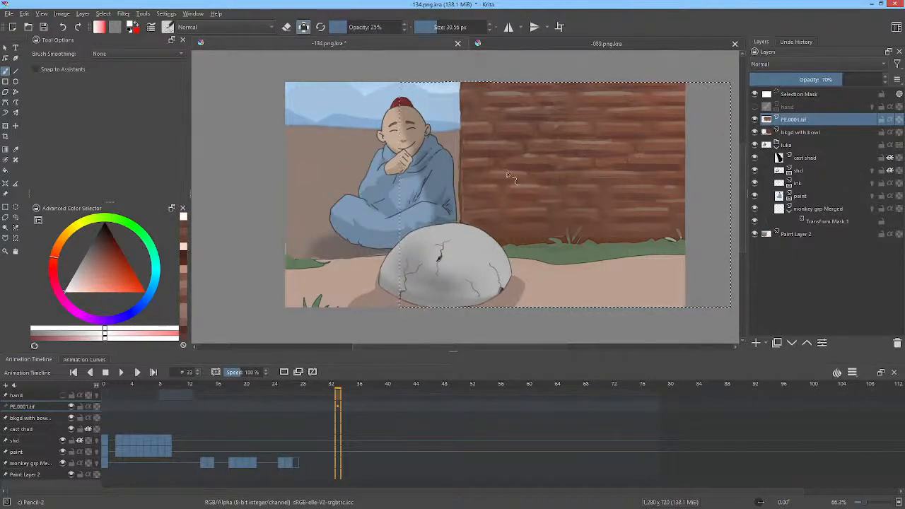
drag(513, 176, 550, 174)
shift+drag(549, 209, 485, 213)
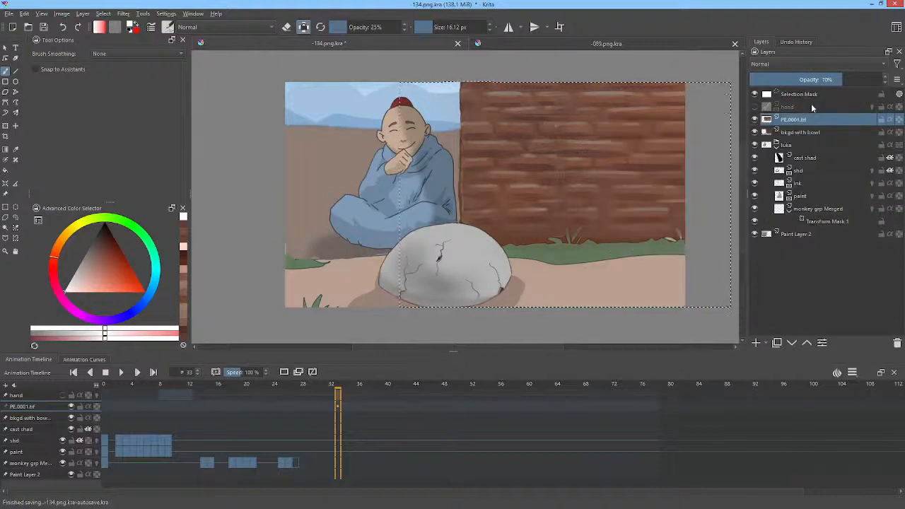
Step: Merge the wood texture layer down into the bkgd with bowl layer and check the result by toggling its visibility
mouse_move(812, 107)
key(shift+Delete)
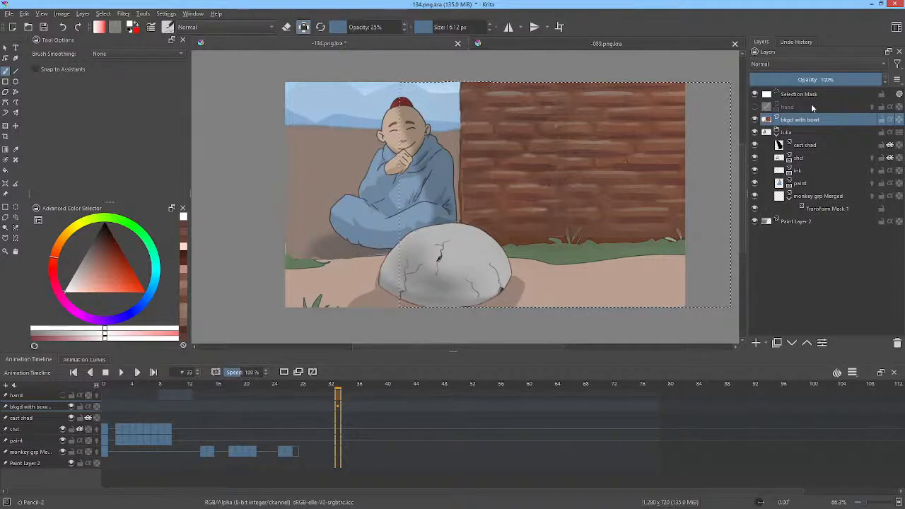
click(754, 120)
click(755, 121)
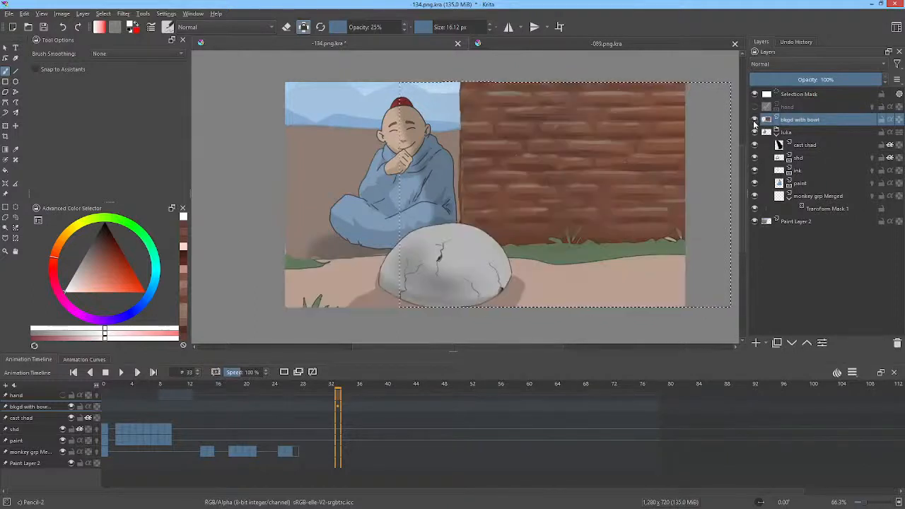
mouse_move(755, 124)
Step: Select the wall with Similar Color Selection at fuzziness 15 and shape a Color Adjustment RGBA contrast curve with its upper point at 197/212
click(16, 227)
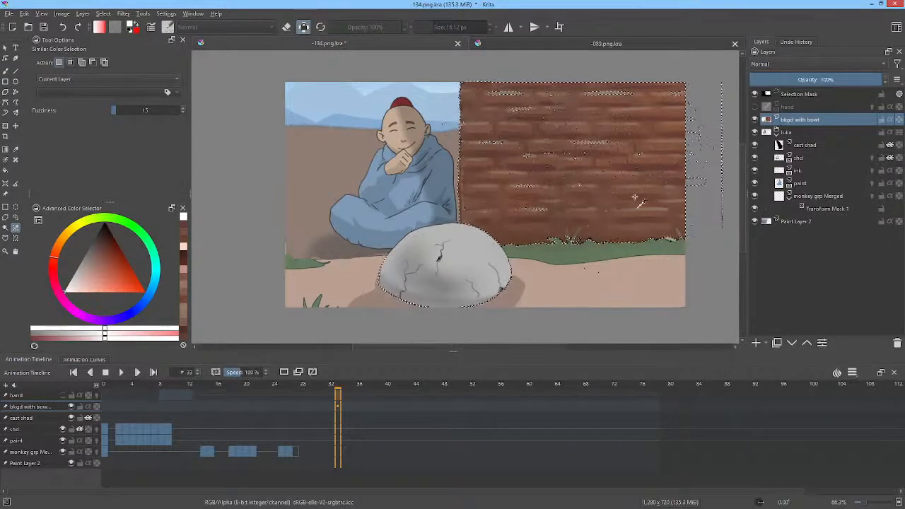
key(ctrl+m)
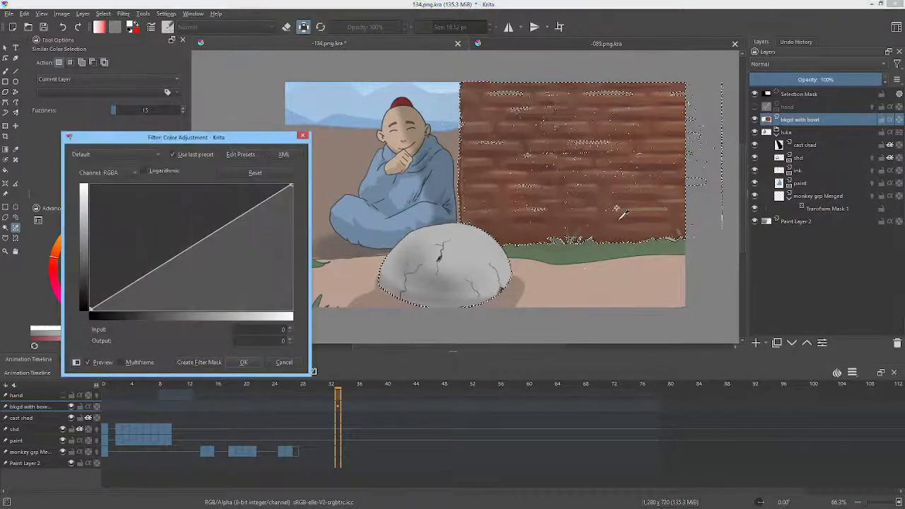
drag(204, 243, 240, 214)
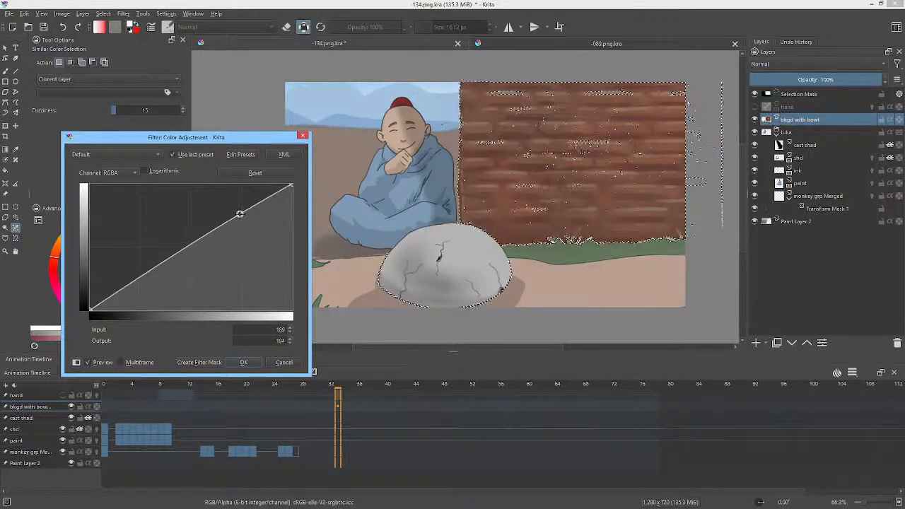
drag(164, 266, 165, 270)
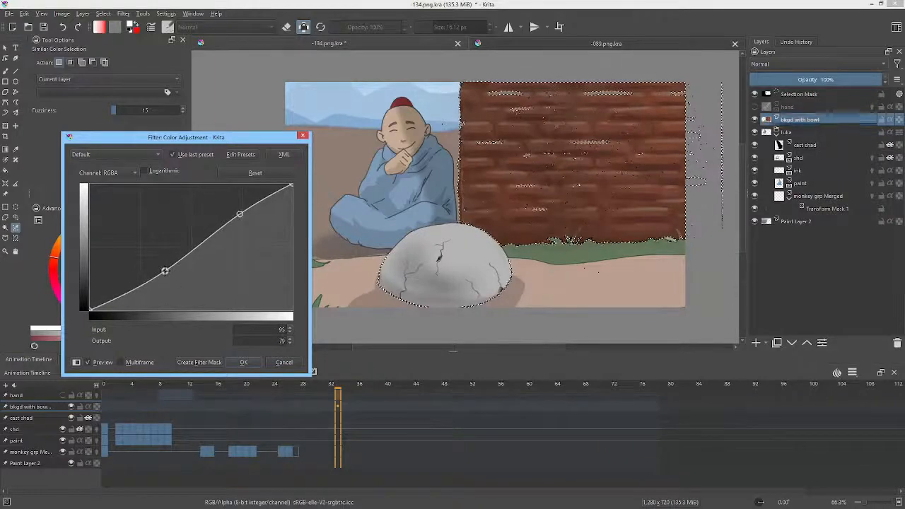
mouse_move(240, 214)
mouse_down()
mouse_move(242, 196)
mouse_move(245, 205)
mouse_up()
Step: Reduce the wall's saturation in the Color Adjustment by lowering the Saturation curve's end point to output 76
click(128, 174)
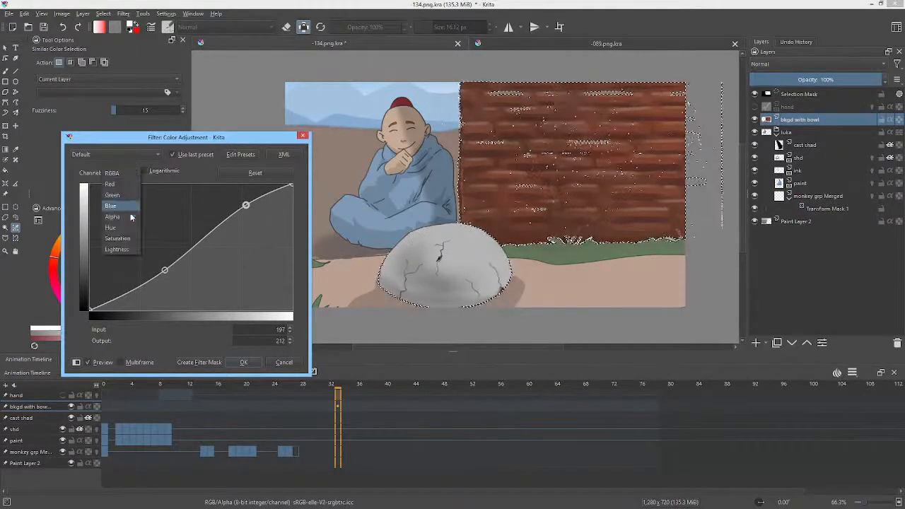
click(117, 238)
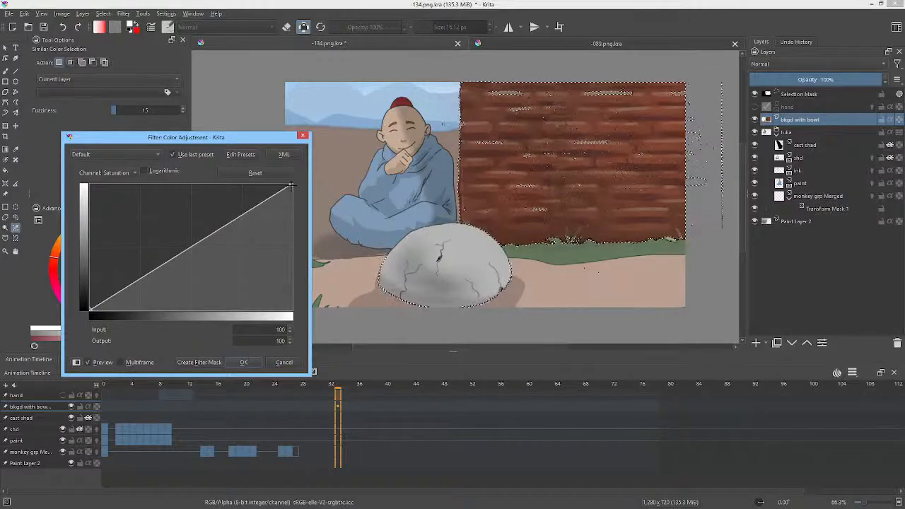
drag(291, 186, 306, 218)
drag(306, 218, 307, 215)
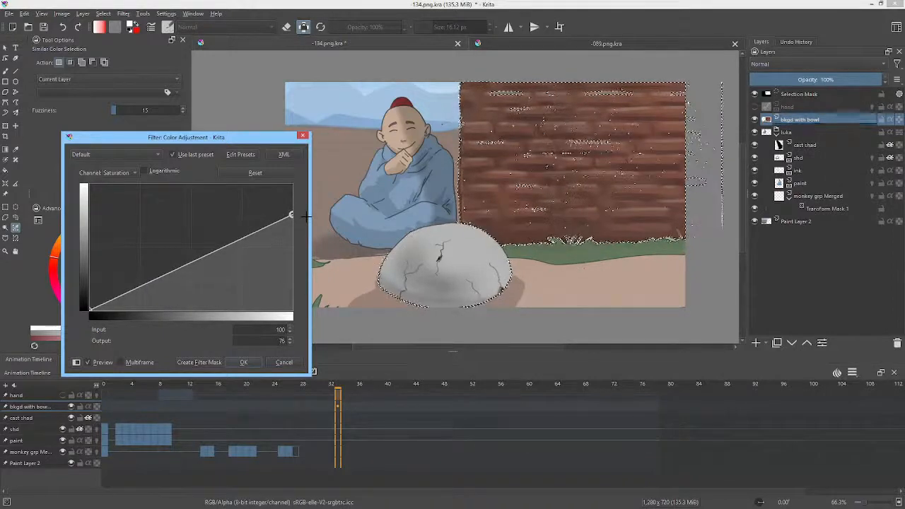
Step: Brighten the wall's RGBA curve by moving its points to input 105, output 115 and input 198, output 227
click(126, 174)
click(131, 110)
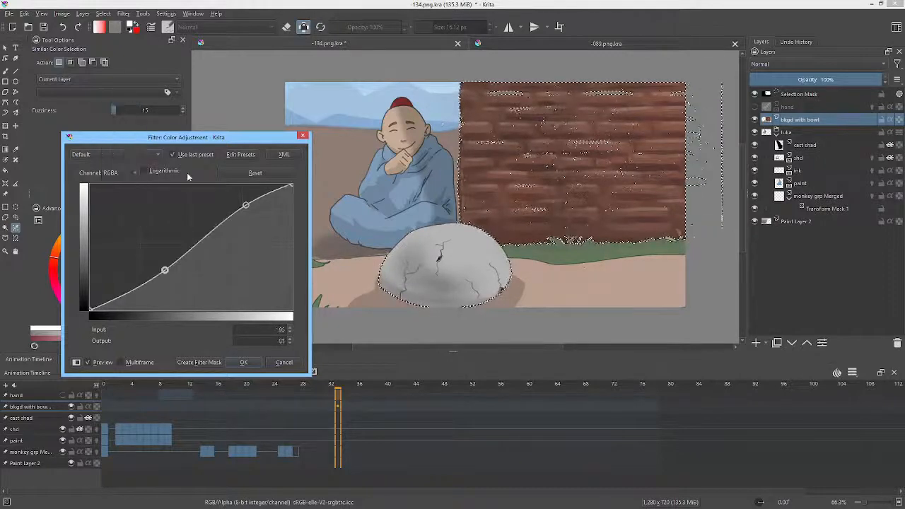
drag(164, 271, 173, 259)
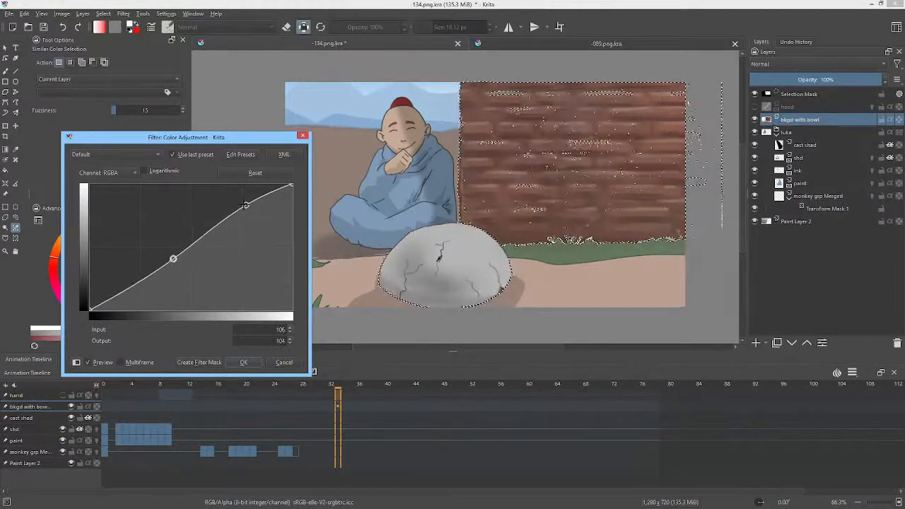
mouse_move(246, 205)
mouse_down()
mouse_move(247, 188)
mouse_move(247, 197)
mouse_up()
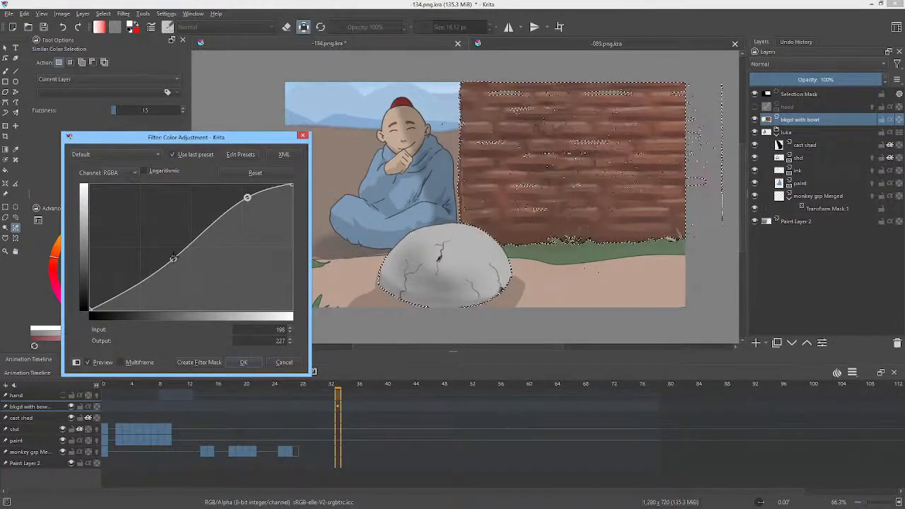
drag(173, 259, 173, 252)
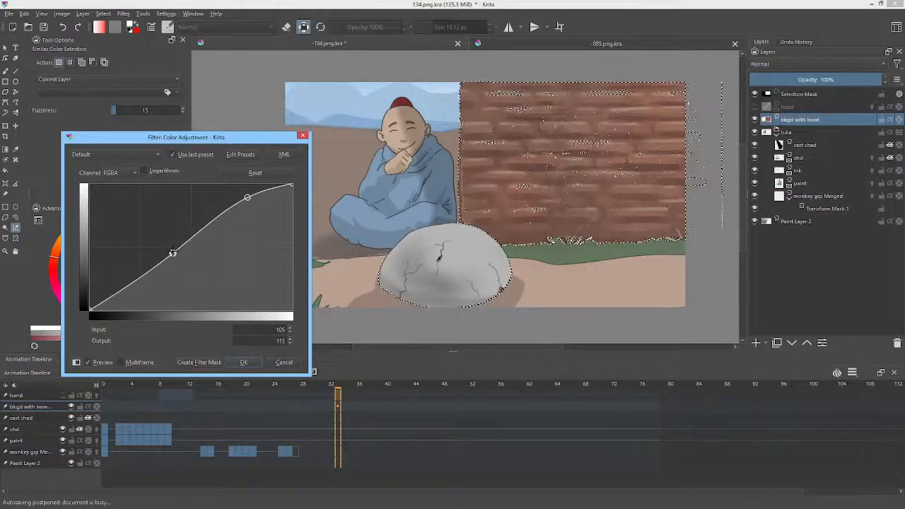
Step: Shift the Hue curve's end point to input 74, output 100 and create the Color Adjustment as a filter mask
click(142, 170)
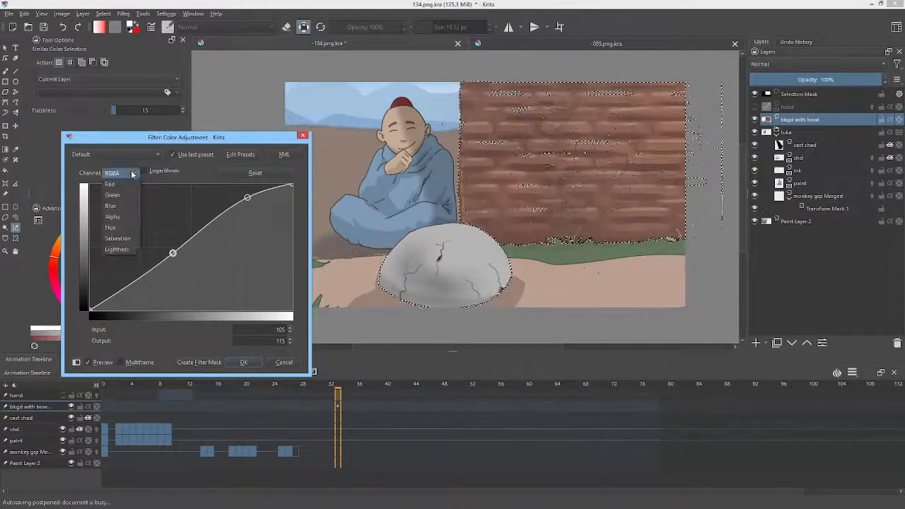
click(132, 225)
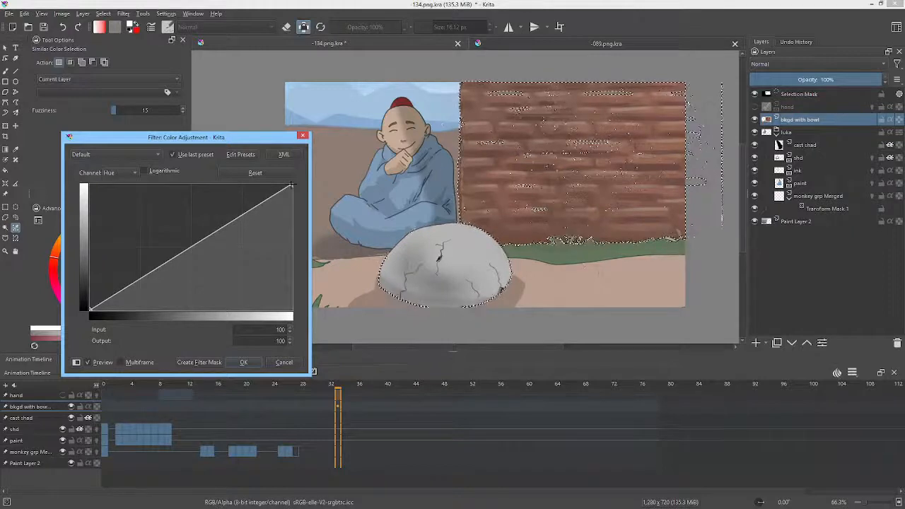
drag(291, 186, 239, 126)
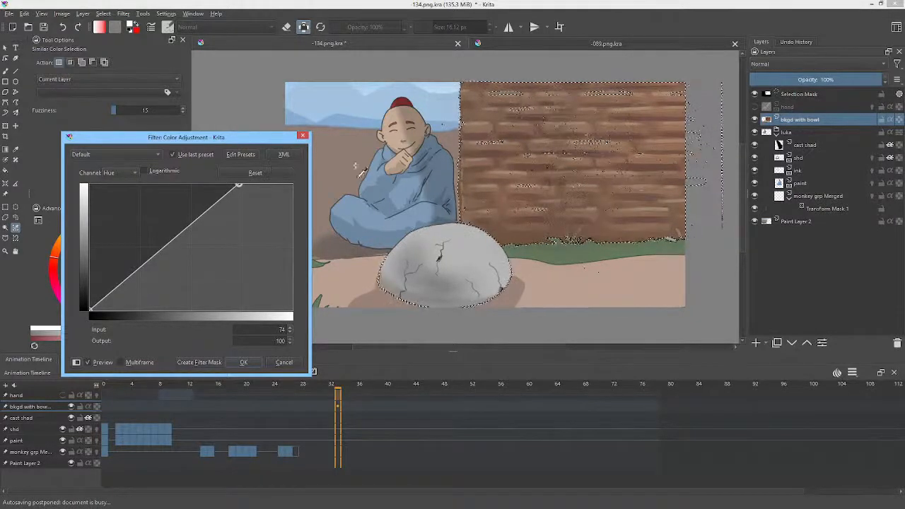
click(201, 363)
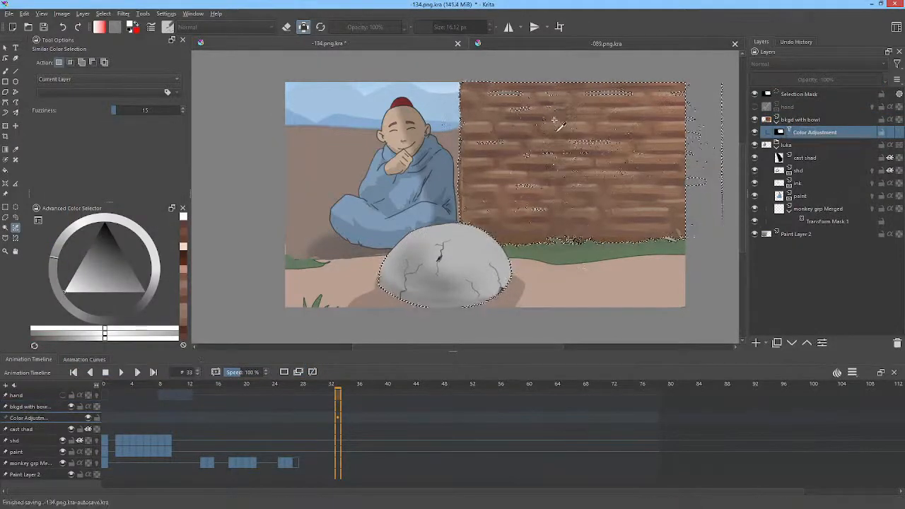
Step: Clear the selection and compare the wall by toggling the visibility of the Color Adjustment mask and the bkgd with bowl layer
key(ctrl+shift+a)
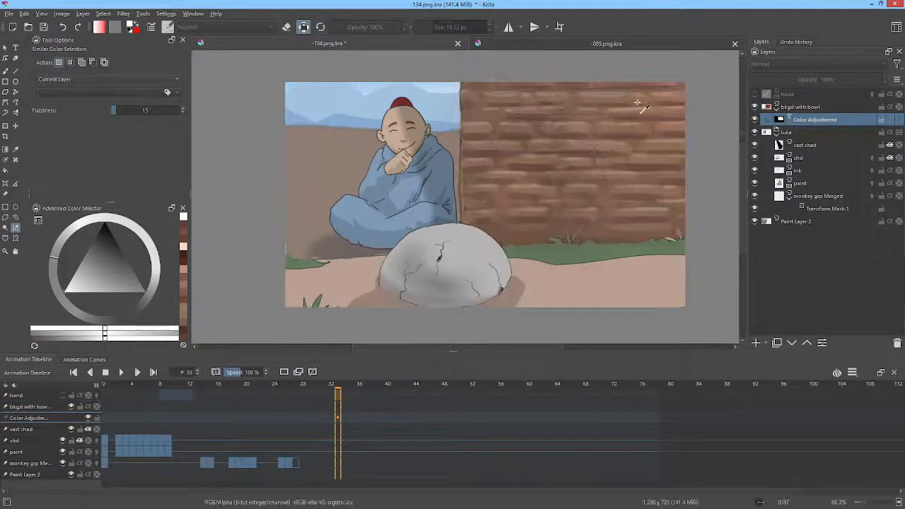
click(756, 120)
click(757, 120)
click(756, 120)
click(756, 120)
key(F3)
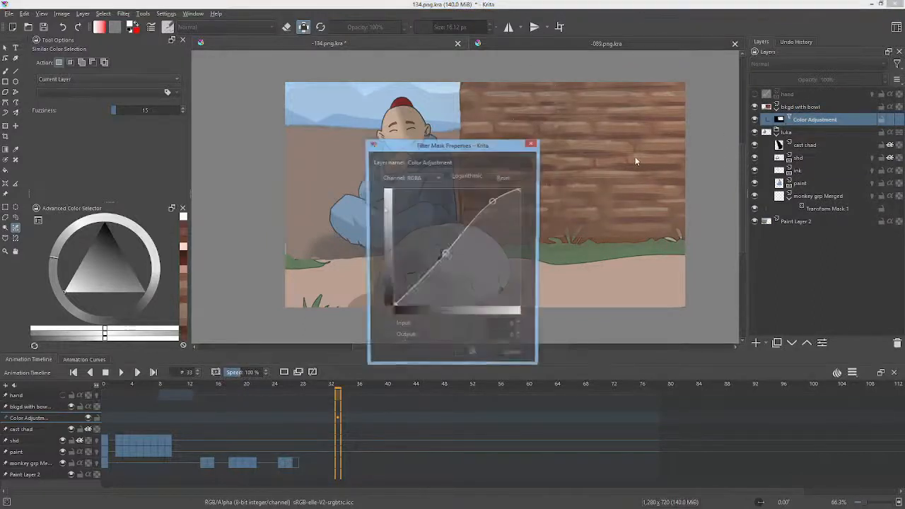
key(Escape)
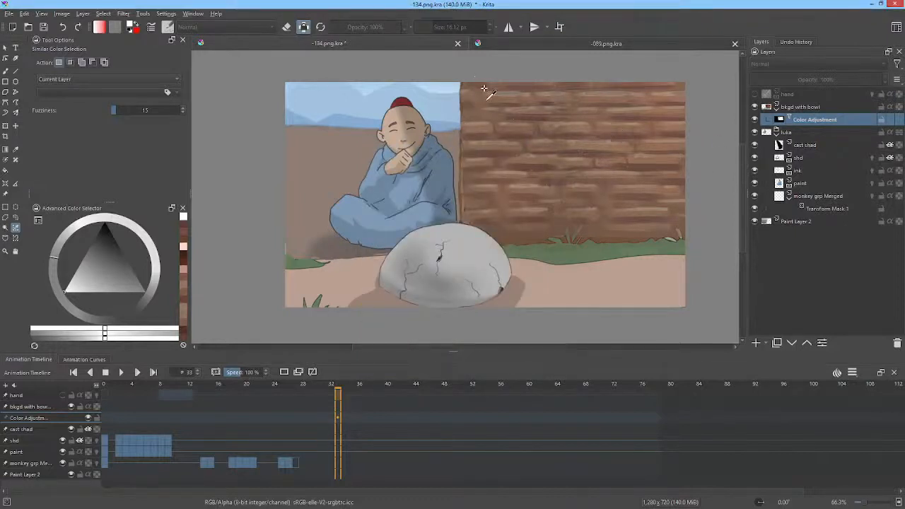
click(791, 108)
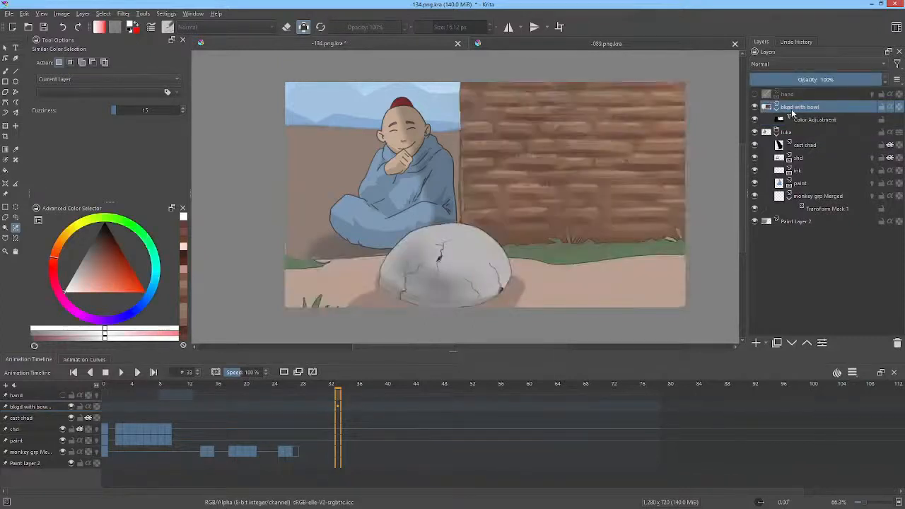
click(754, 107)
click(755, 107)
Step: Erase the dark outline along the wall's edge beside the monk with Pencil-2 at 8.09 px and 100% opacity, alpha unlocked
scroll(443, 99, up, 3)
drag(441, 100, 490, 128)
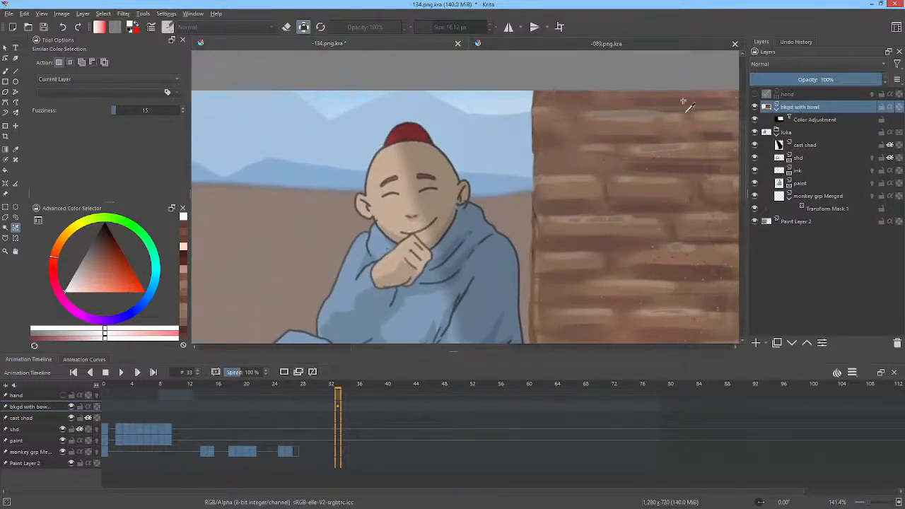
key(b)
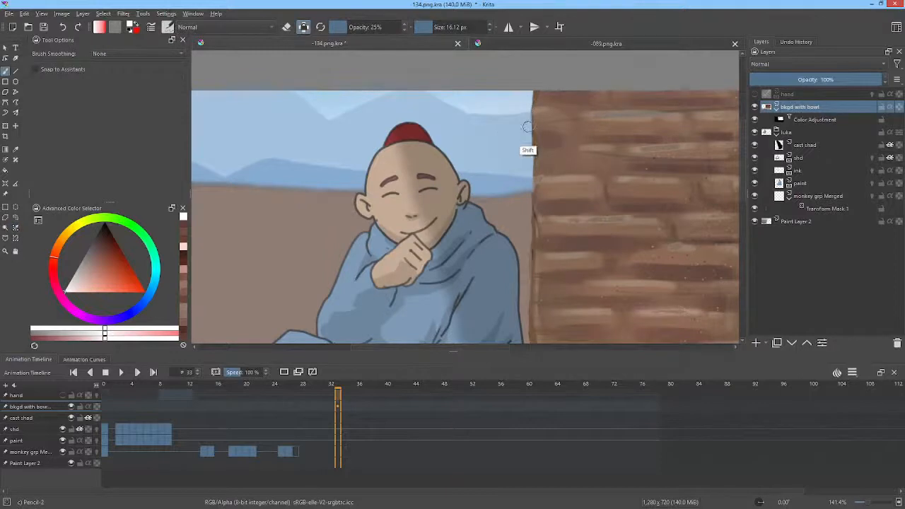
drag(527, 128, 525, 128)
key(e)
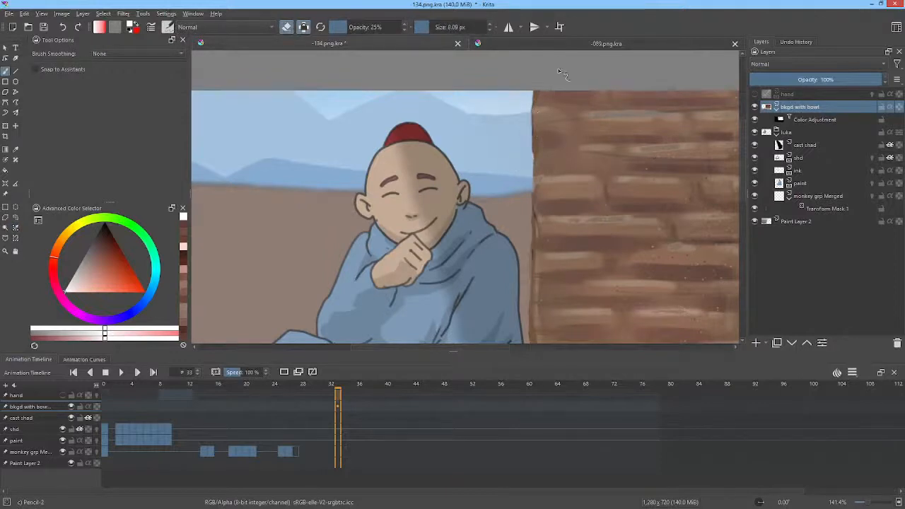
drag(535, 92, 533, 102)
drag(343, 28, 419, 21)
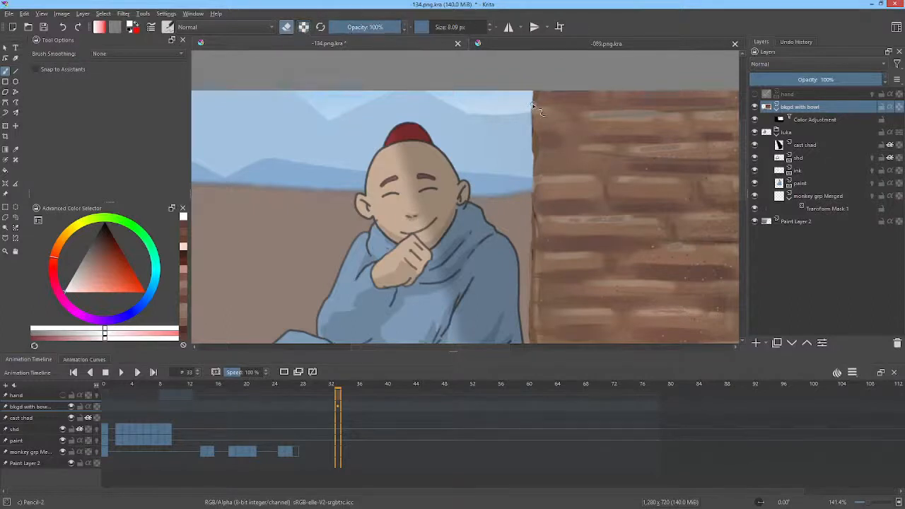
drag(537, 108, 534, 110)
middle_click(534, 186)
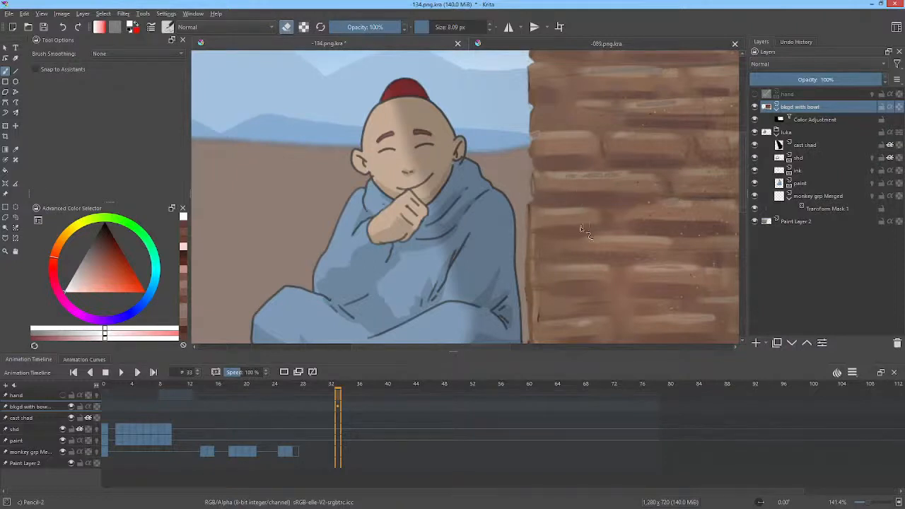
middle_click(531, 198)
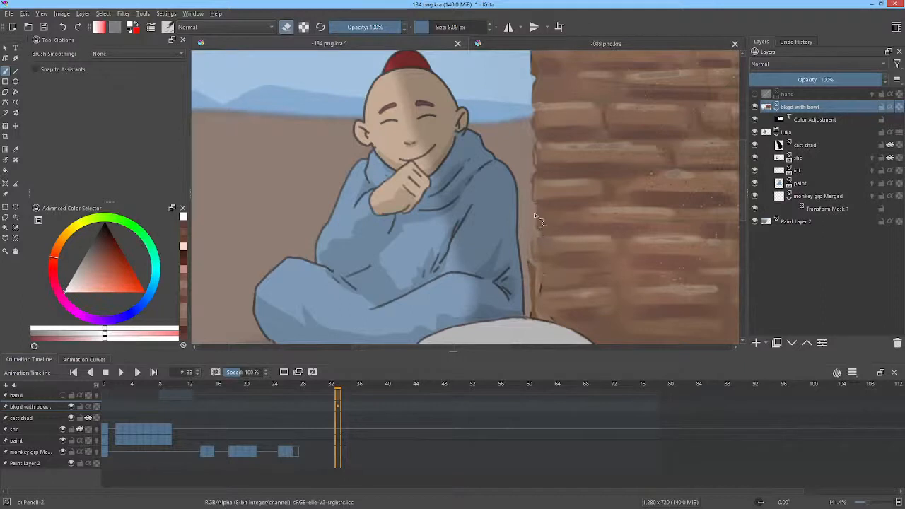
drag(595, 157, 591, 98)
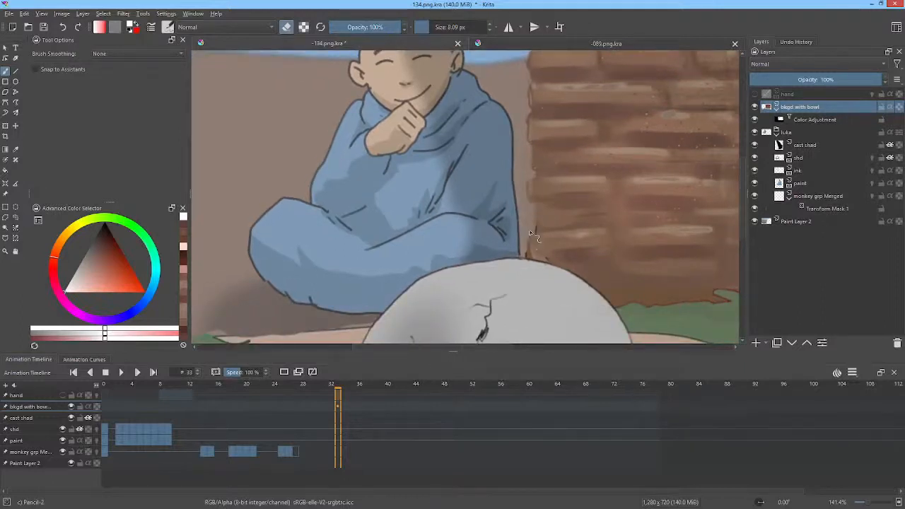
drag(531, 233, 532, 257)
Step: Retouch the wall's edge beside the monk with a sampled brown using Pencil-2 at 8.09 px and review the whole scene
drag(639, 181, 609, 200)
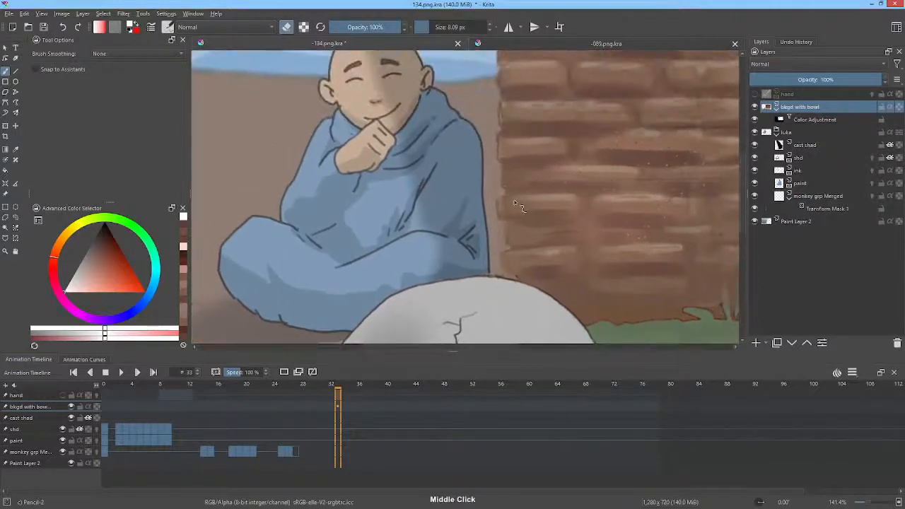
ctrl+click(512, 197)
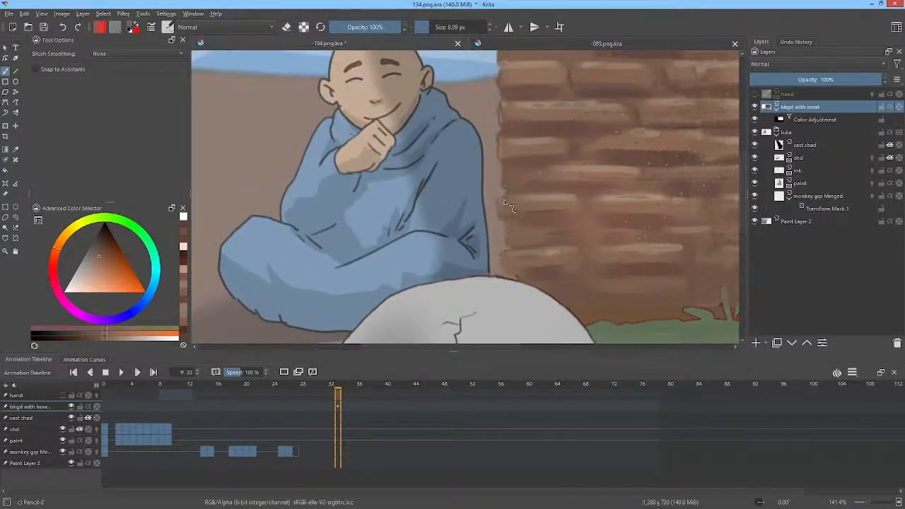
mouse_move(505, 201)
mouse_down()
mouse_move(502, 210)
mouse_move(510, 201)
mouse_up()
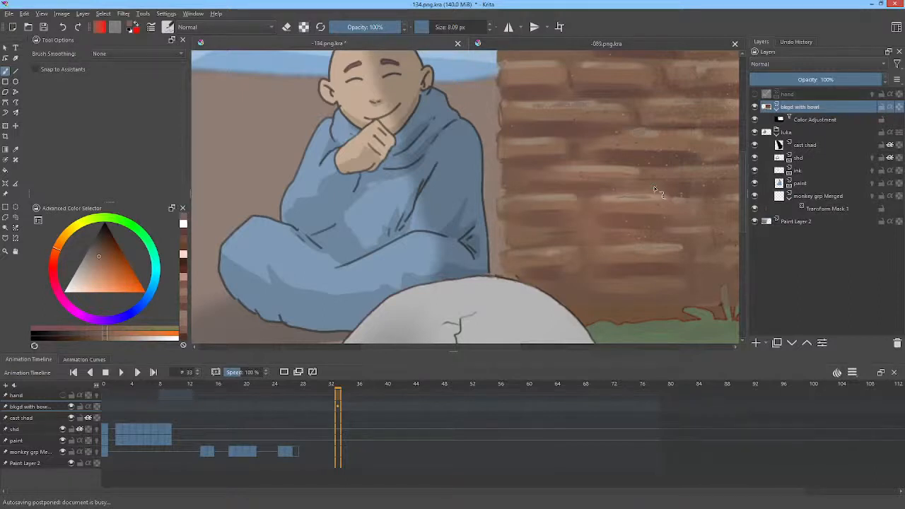
scroll(654, 190, down, 2)
scroll(615, 149, down, 2)
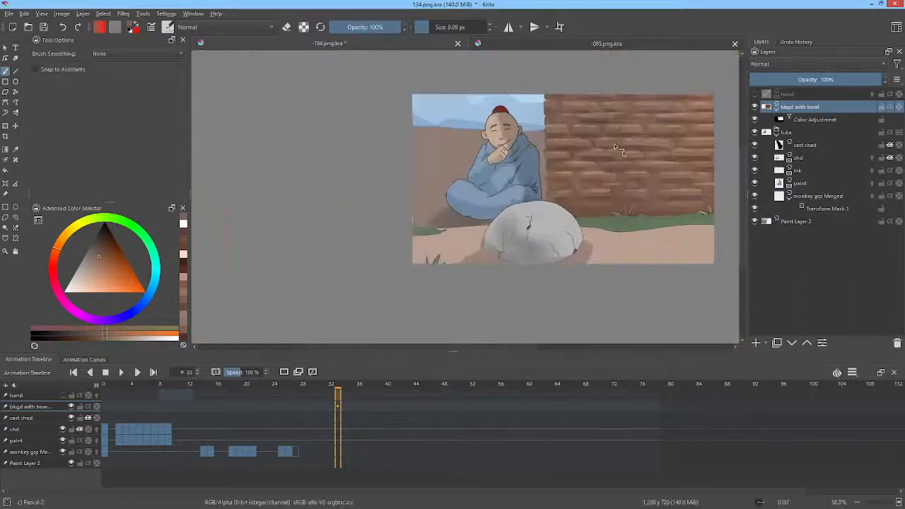
scroll(616, 148, up, 1)
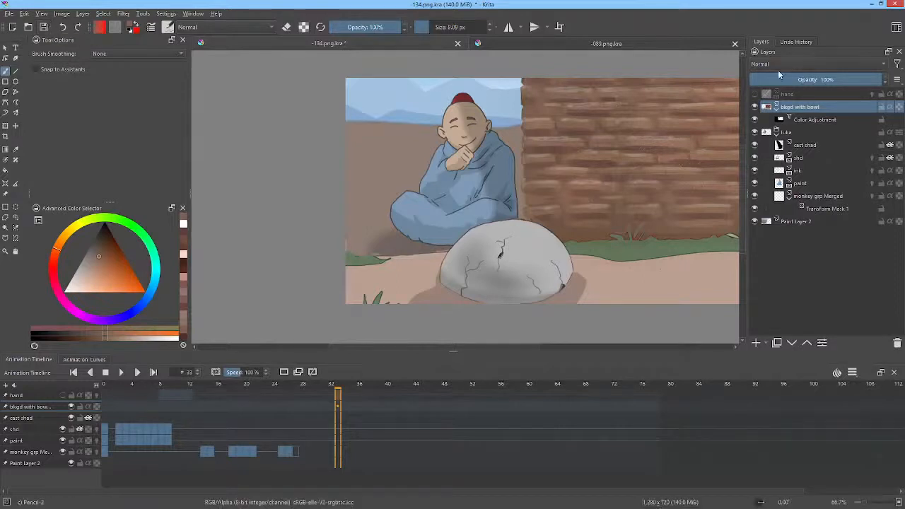
Step: Switch to the 089.png.kra scene, check the BKGD BLUR and Paint Layer 2 layers, copy Paint Layer 2 and close that scene
click(559, 44)
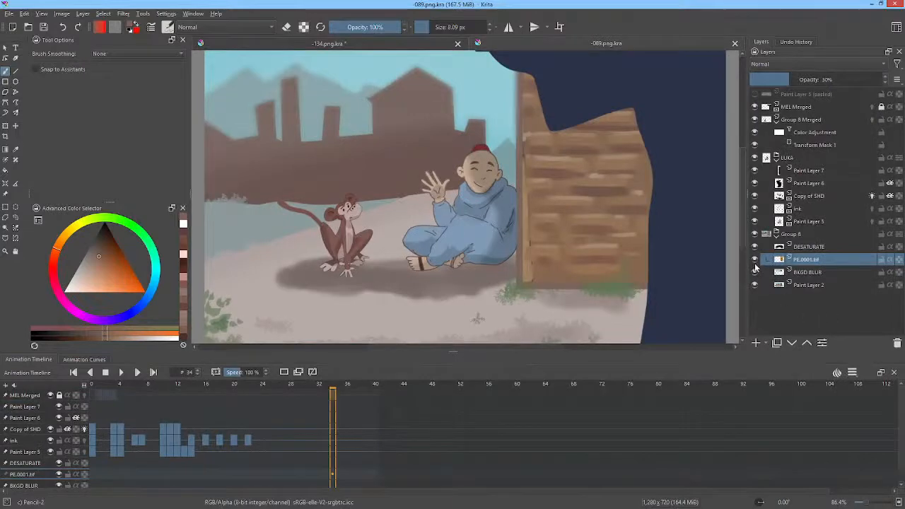
click(803, 273)
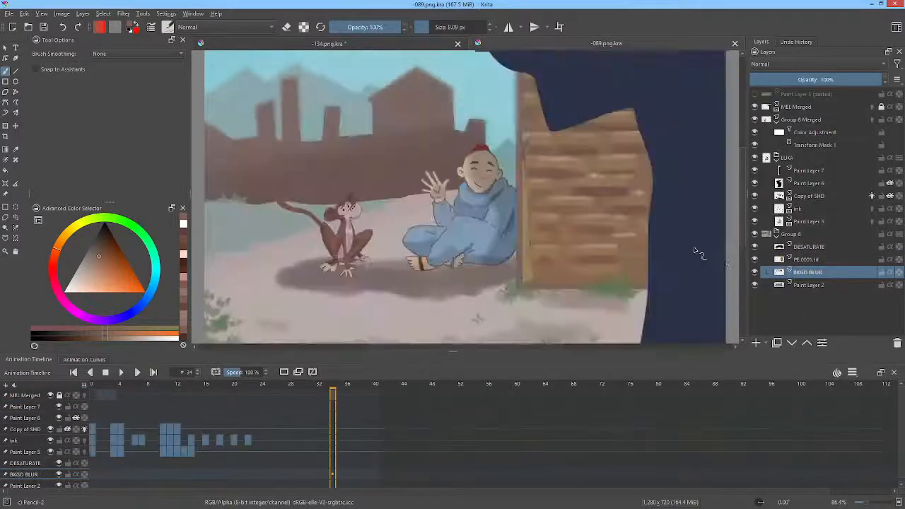
key(i)
key(i)
click(799, 286)
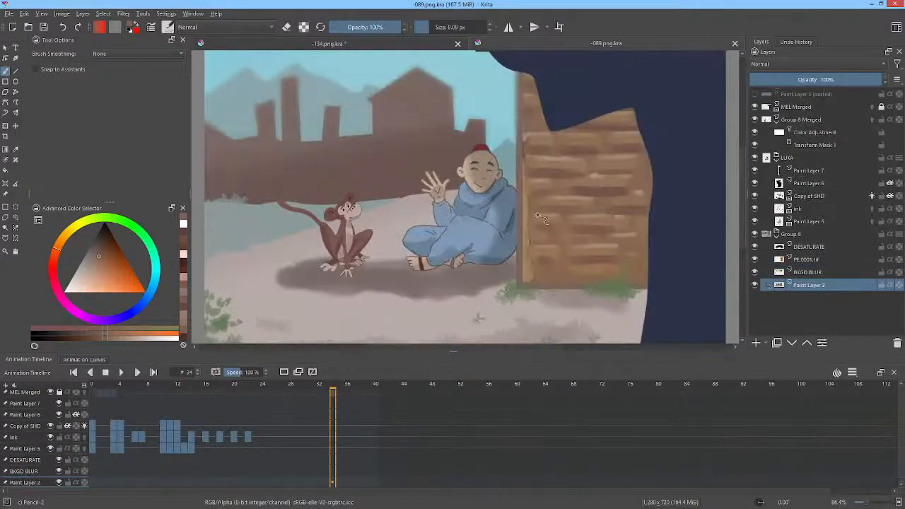
key(i)
key(i)
right_click(800, 286)
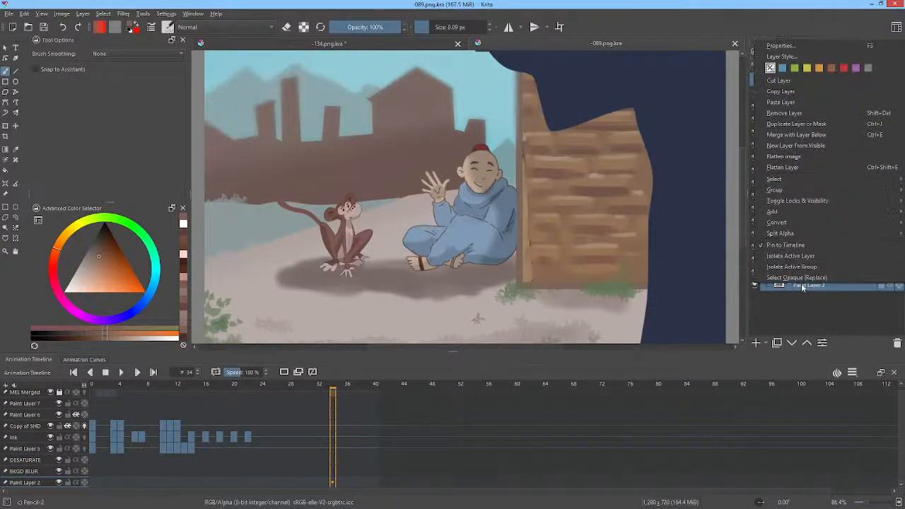
click(794, 92)
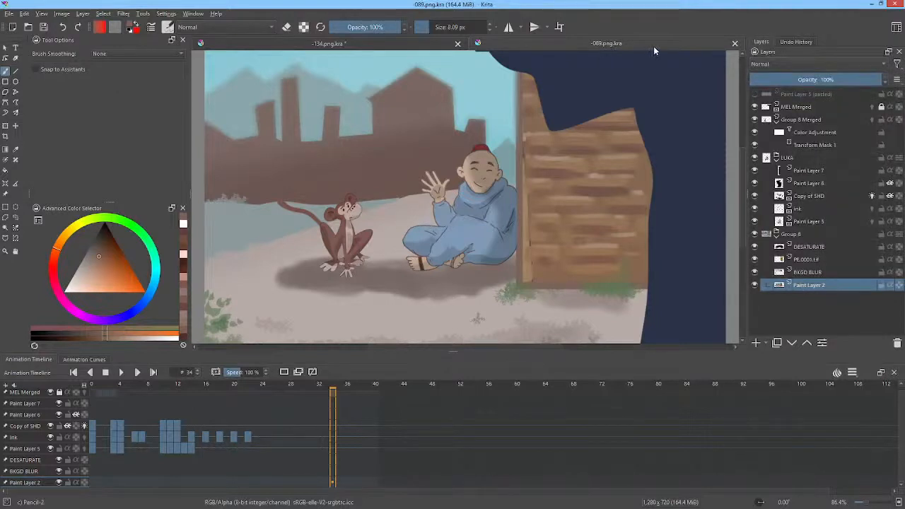
click(735, 43)
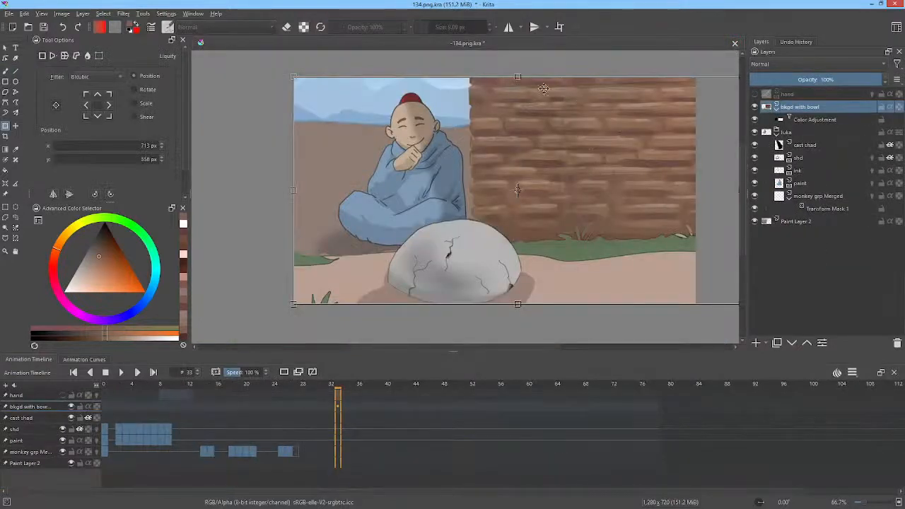
Step: Check the existing Paint Layer 2 backdrop in 134.png.kra by toggling its visibility and paste the copied background layer above it
click(795, 224)
click(755, 224)
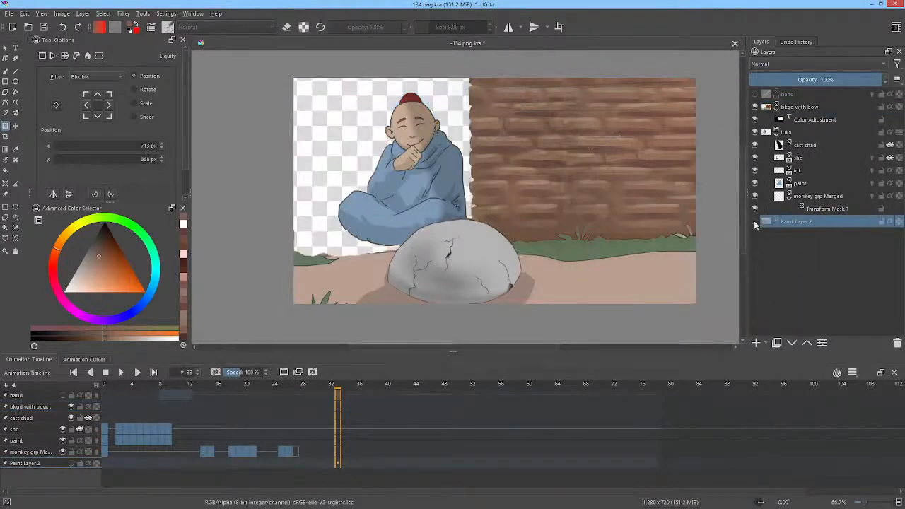
click(755, 224)
right_click(785, 223)
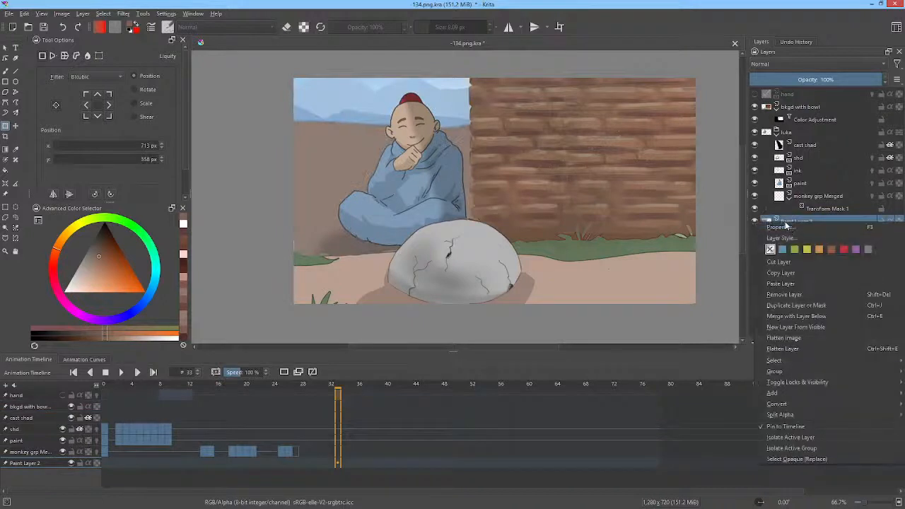
click(782, 284)
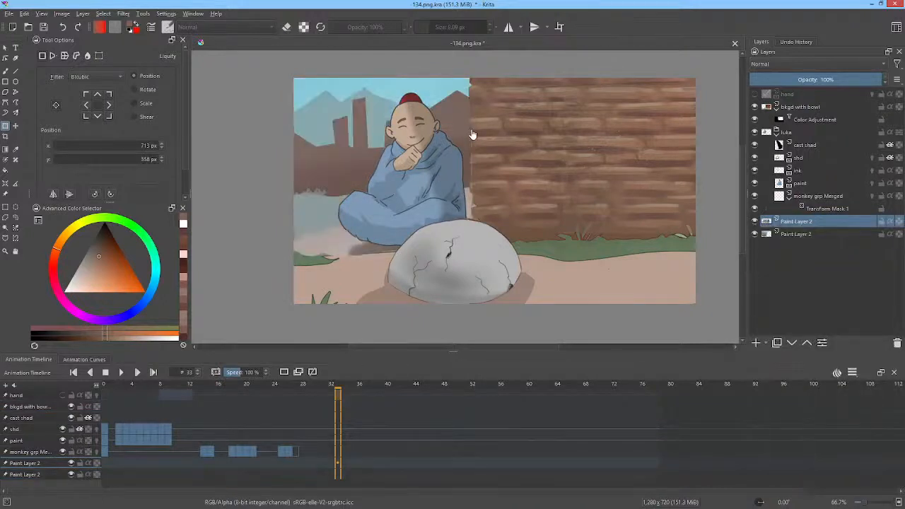
click(755, 223)
click(755, 223)
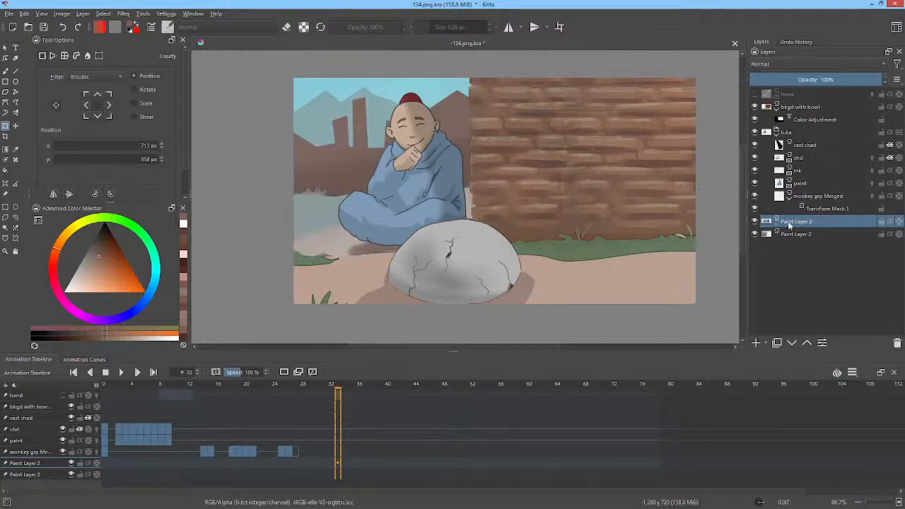
Step: Apply a Blur filter with horizontal and vertical radius 6 to the pasted background layer as a filter mask
click(128, 13)
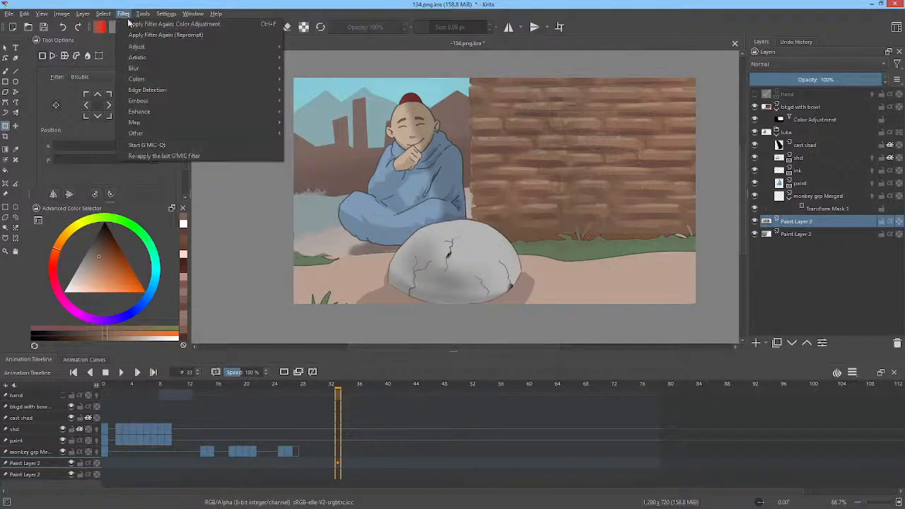
mouse_move(275, 79)
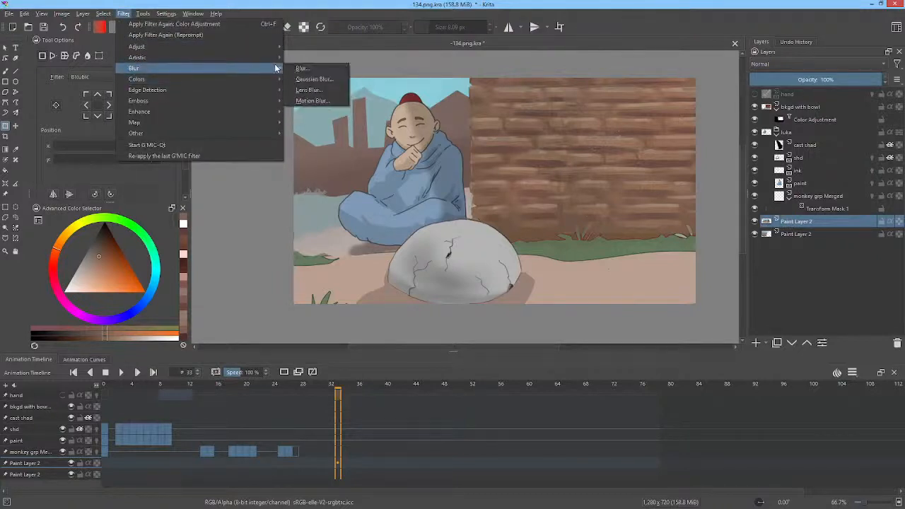
click(311, 67)
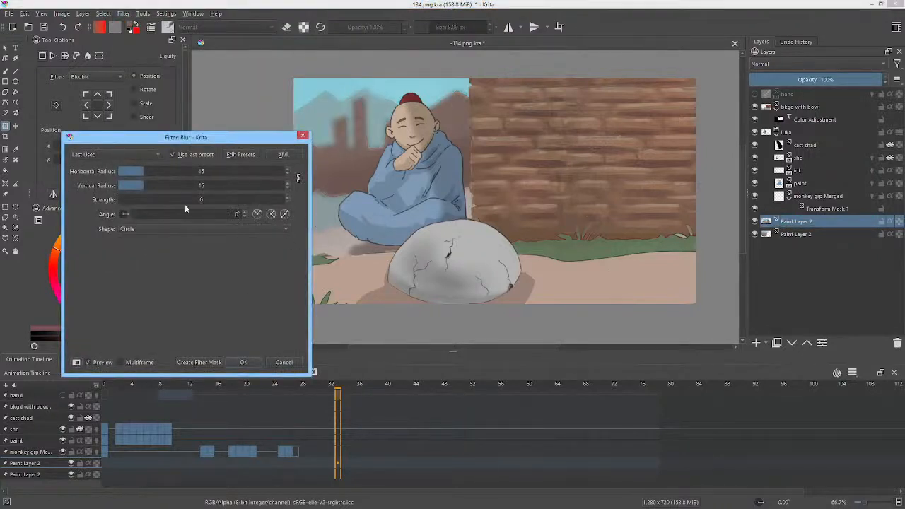
drag(151, 172, 129, 174)
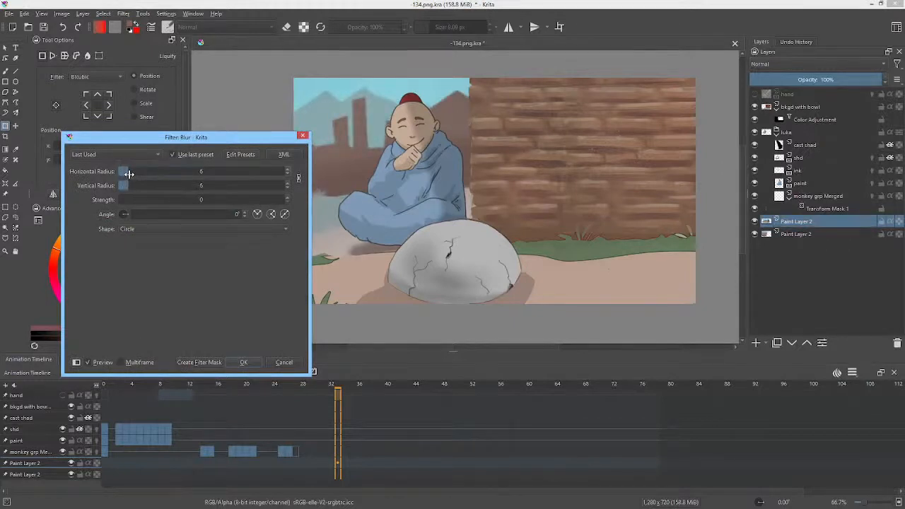
click(204, 362)
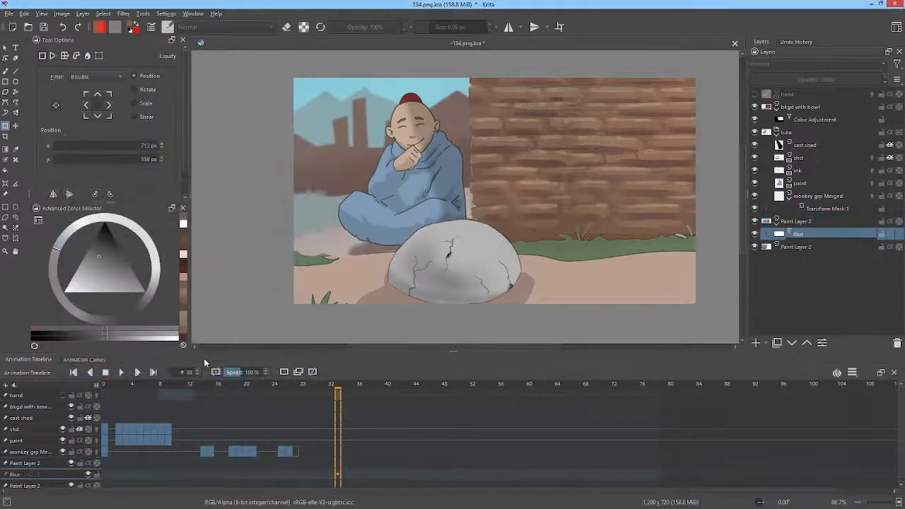
Step: Compare the background with and without the Blur mask and save the document
click(756, 234)
click(755, 235)
click(756, 235)
click(756, 235)
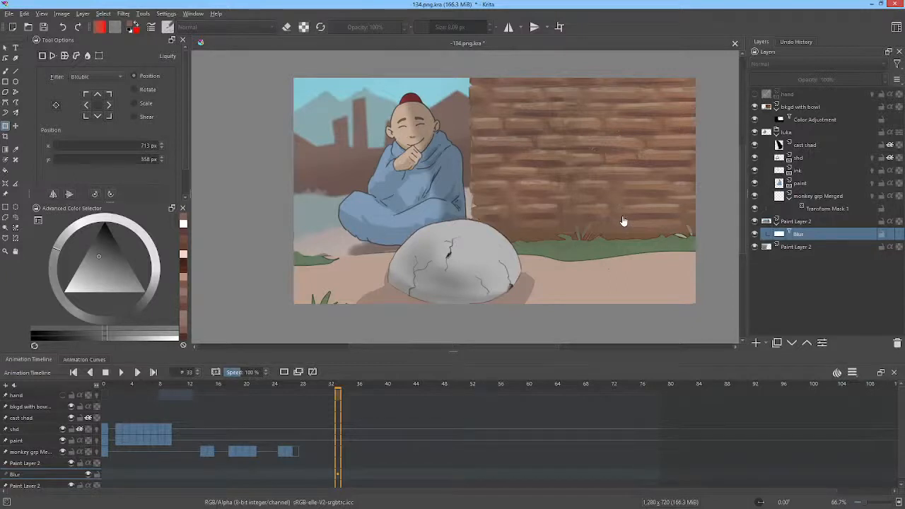
click(44, 27)
Step: Play the monk animation from frame 0 to review it against the new background
drag(363, 386, 73, 376)
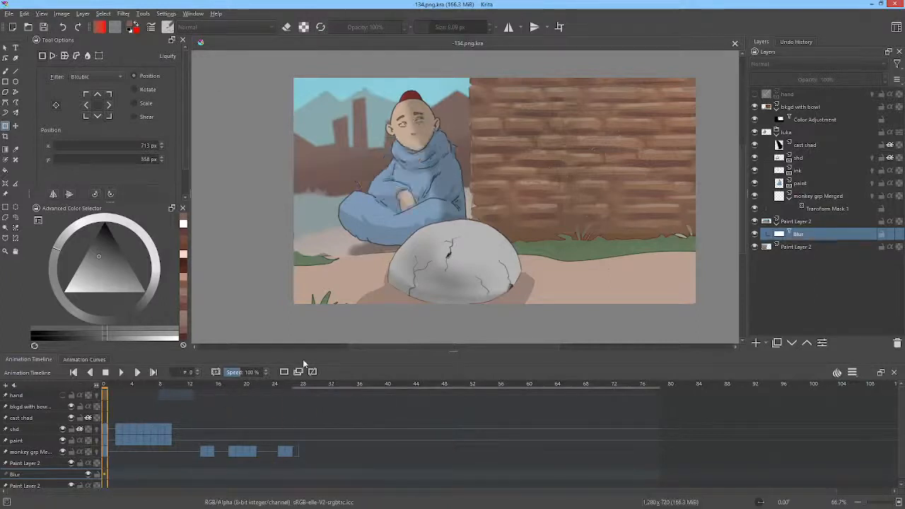
key(space)
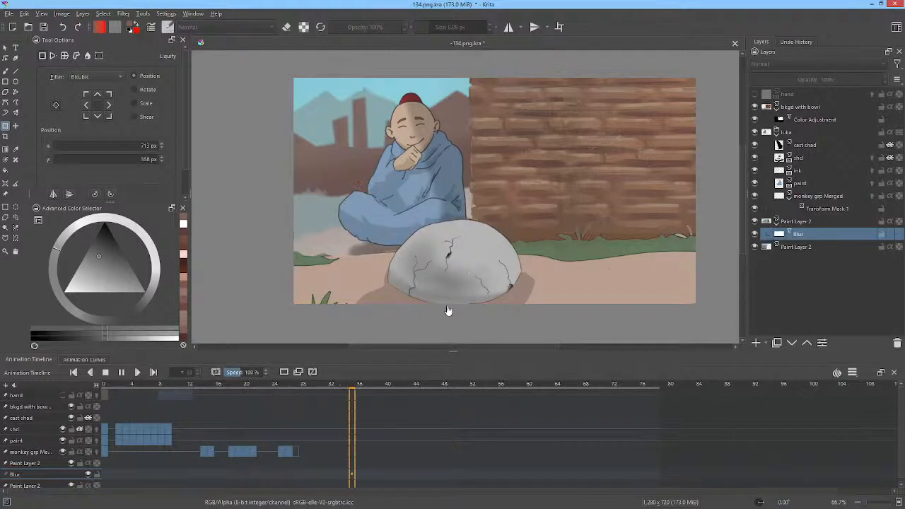
click(181, 387)
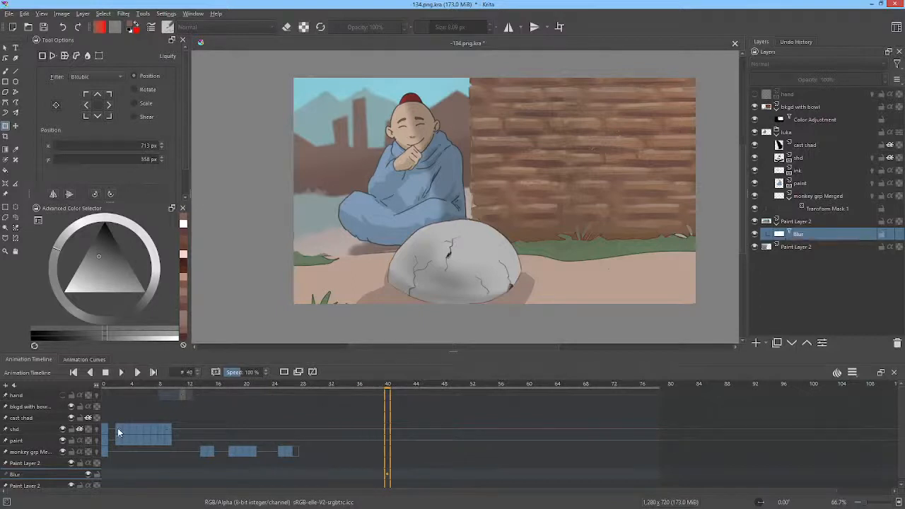
Step: Copy the shd and paint keyframes from frames 2 to 9 and paste them starting at frames 16 and 33
drag(118, 430, 169, 444)
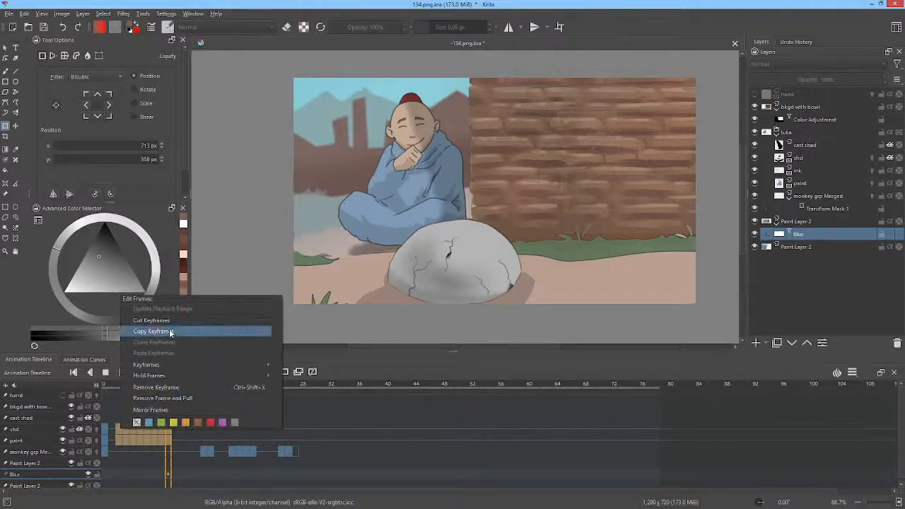
click(126, 461)
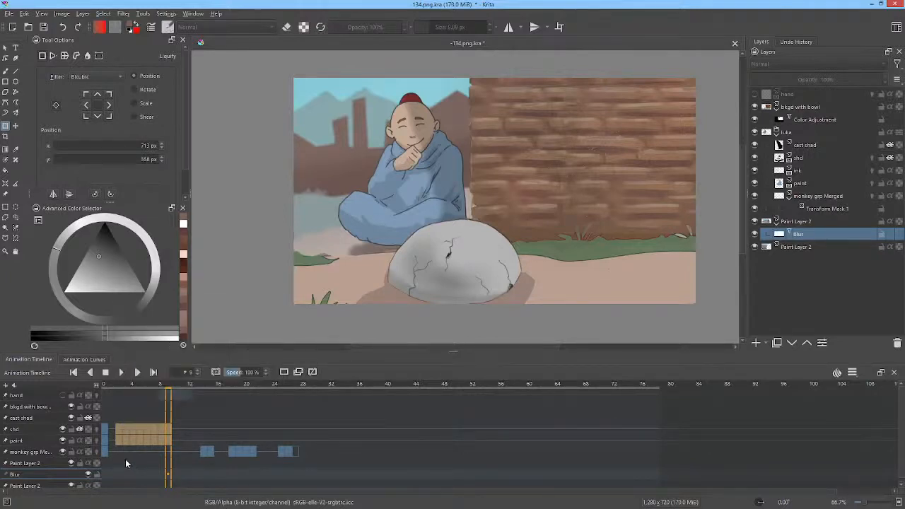
drag(118, 427, 334, 425)
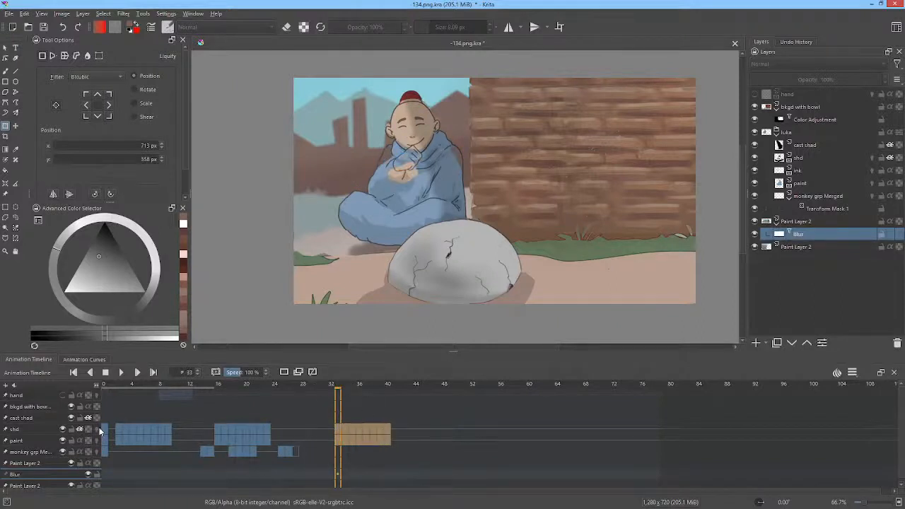
Step: Play the extended animation, make the hand layer visible and replay it from frame 0
drag(394, 408, 94, 418)
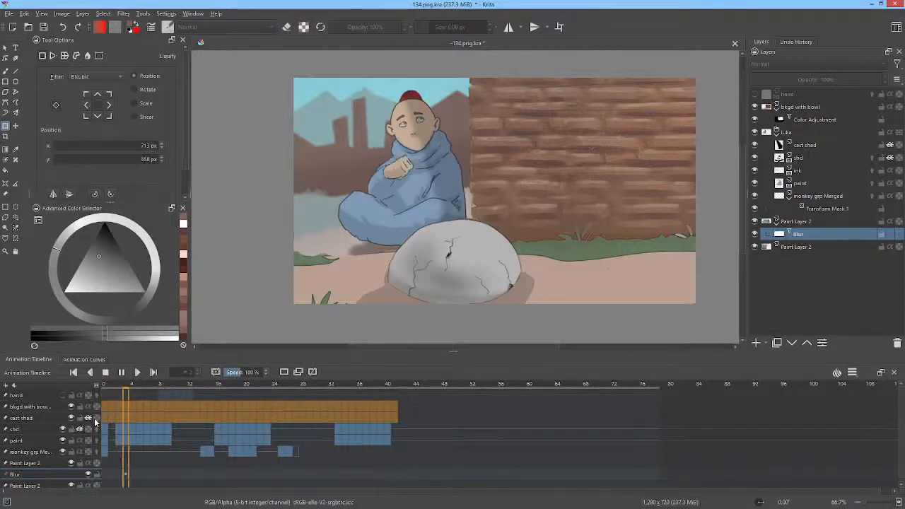
click(756, 94)
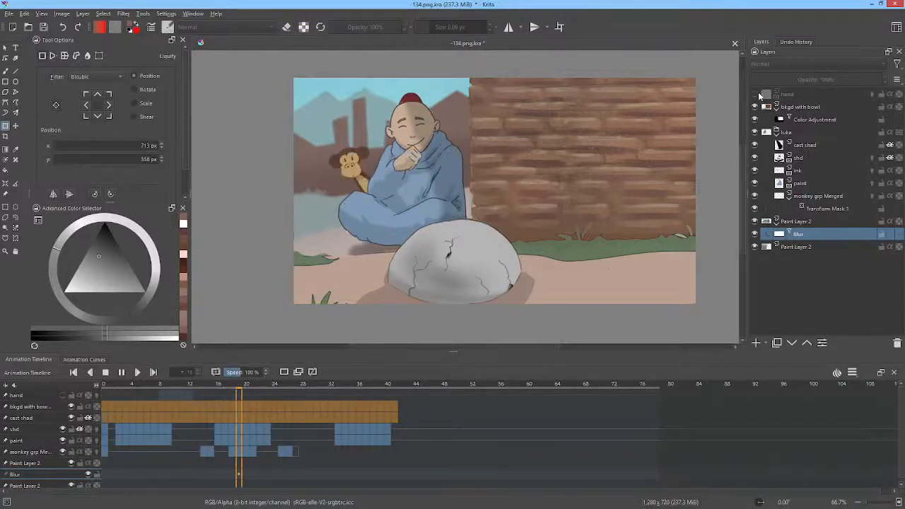
key(space)
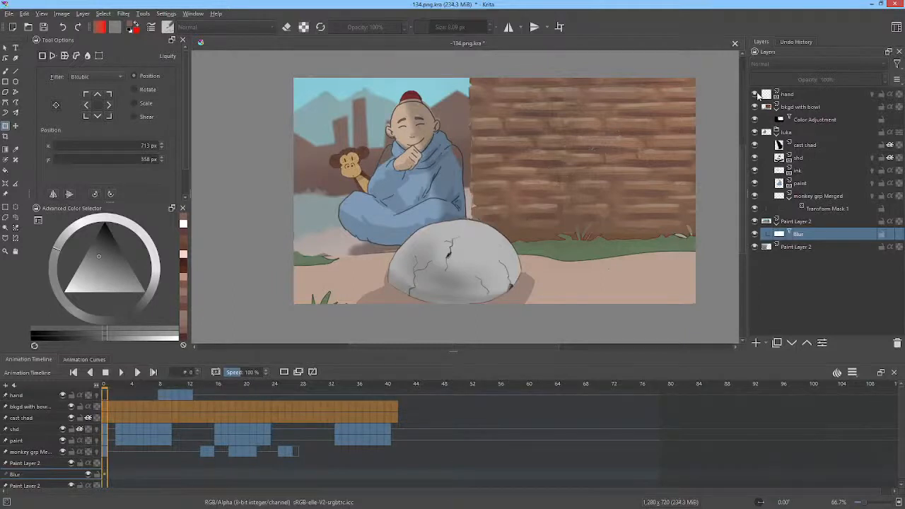
key(space)
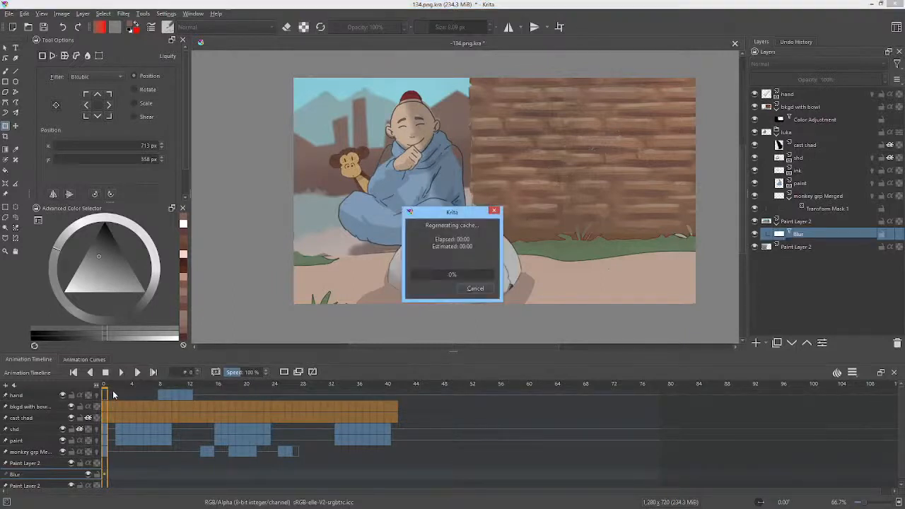
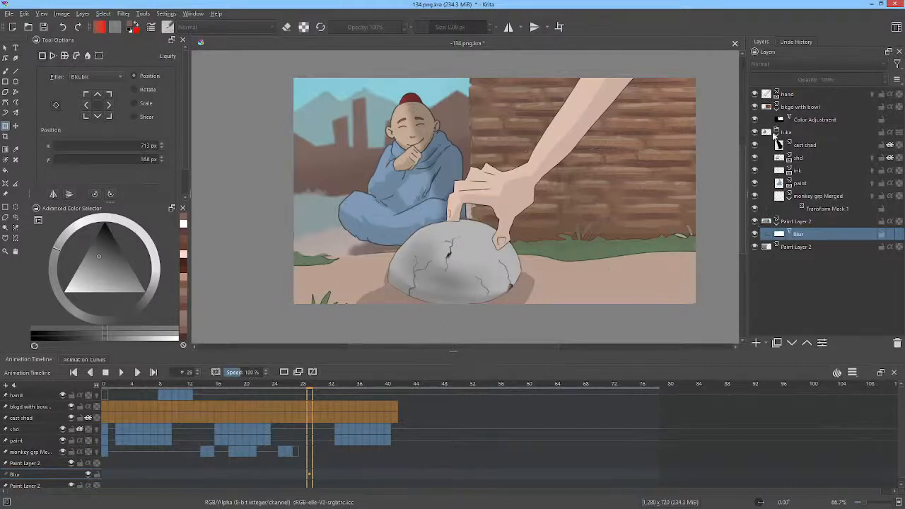
Step: Isolate the luka group and scrub back from frame 29 to frame 3 to examine the monk without the background
click(783, 130)
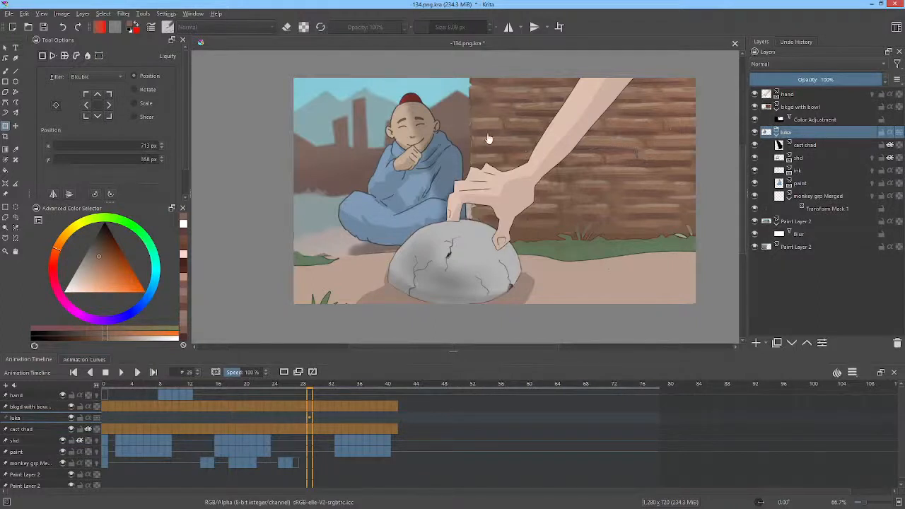
key(alt+i)
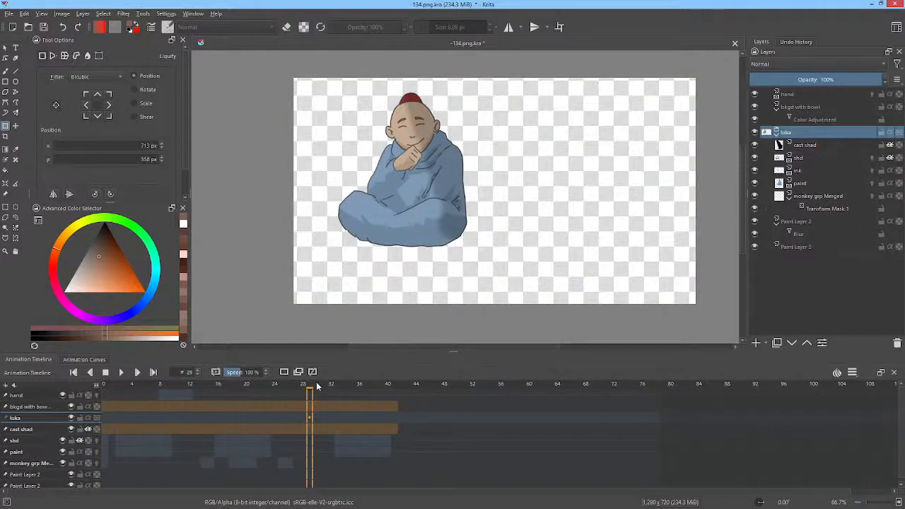
mouse_move(317, 386)
mouse_down()
mouse_move(401, 386)
mouse_move(114, 384)
mouse_move(183, 391)
mouse_move(168, 391)
mouse_up()
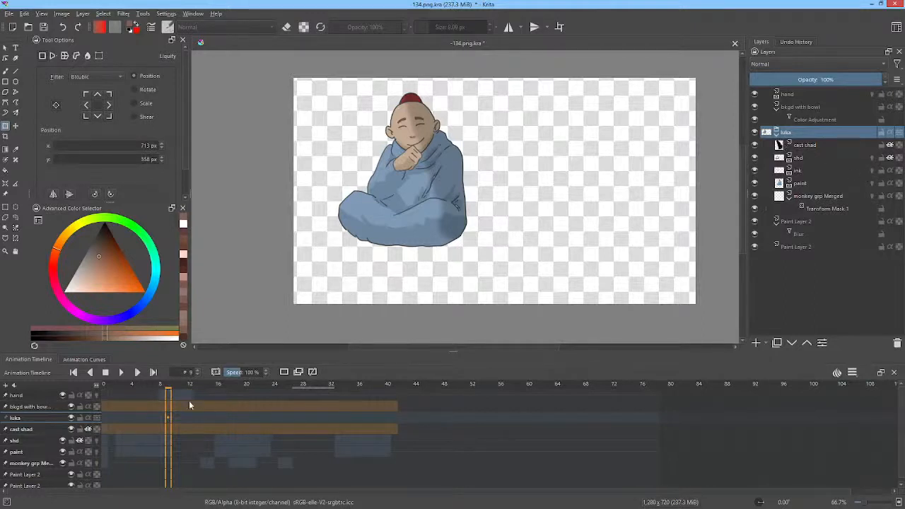
drag(173, 387, 110, 405)
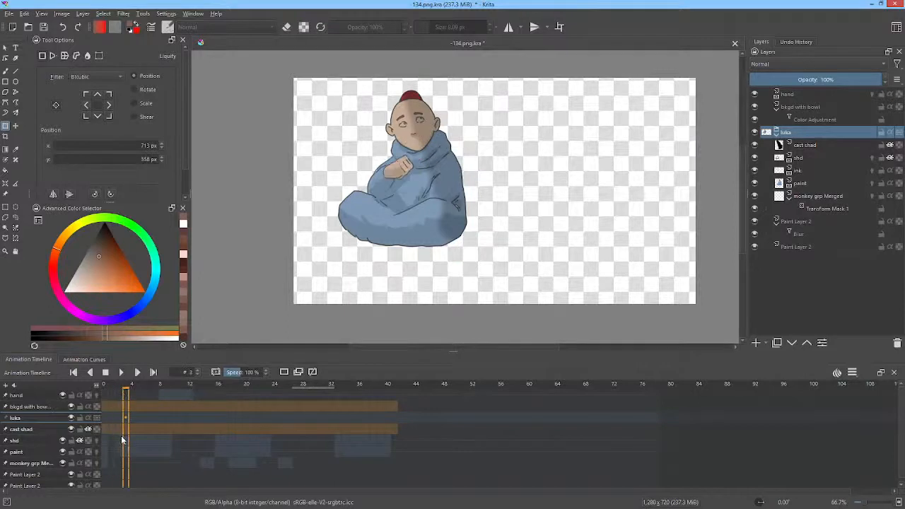
alt+click(24, 442)
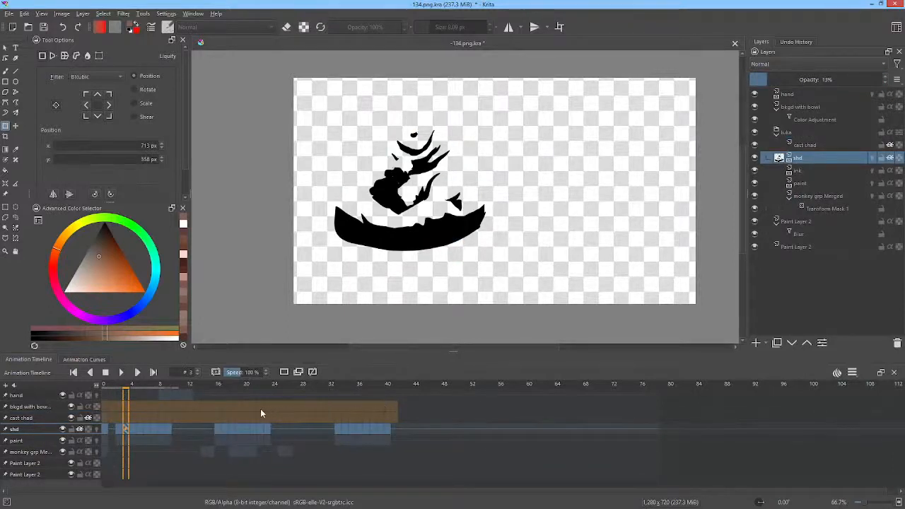
click(769, 133)
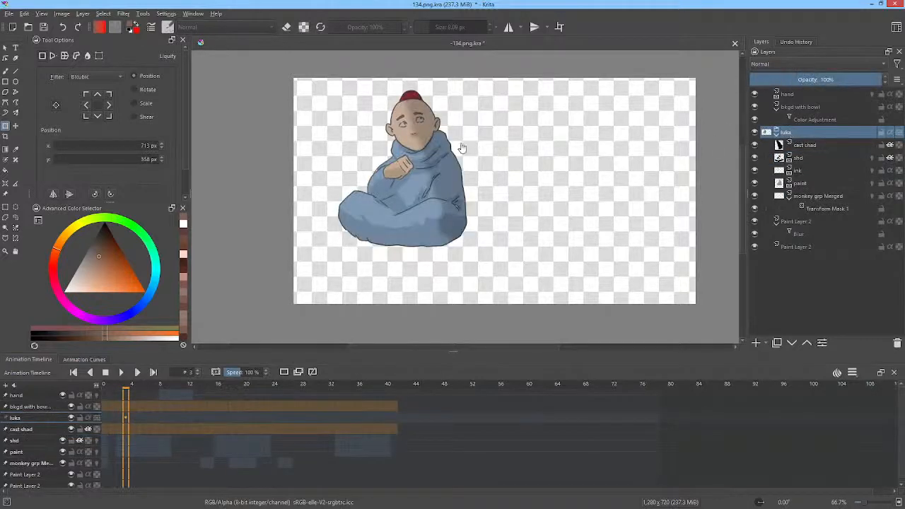
click(221, 438)
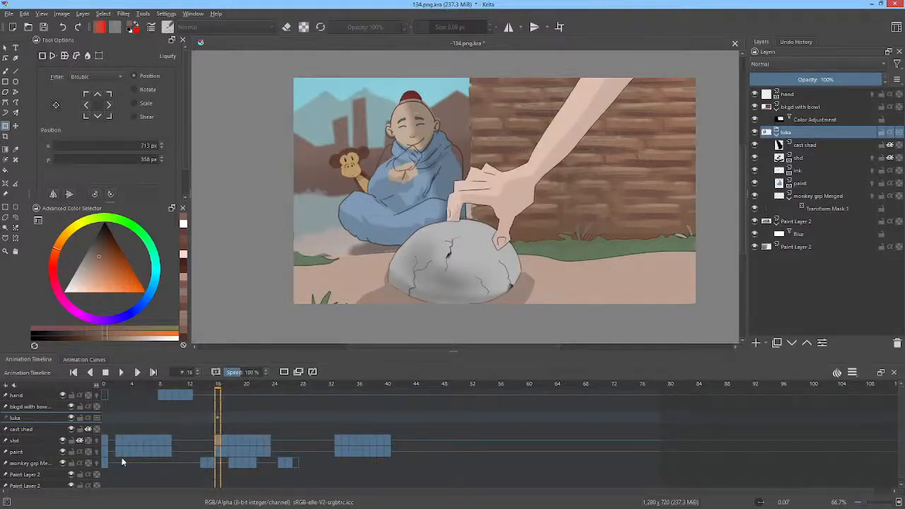
Step: Pin the ink layer to the animation timeline so its keyframe row stays listed
click(805, 171)
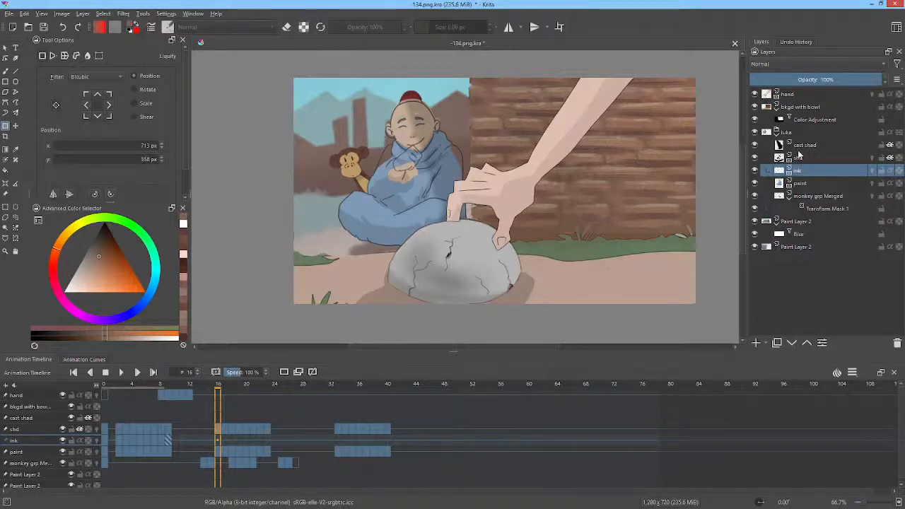
click(801, 147)
right_click(801, 146)
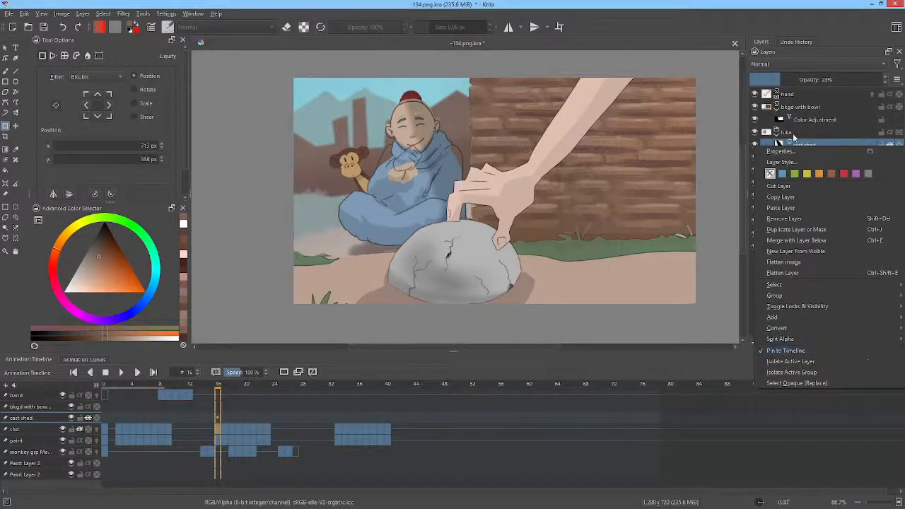
click(829, 24)
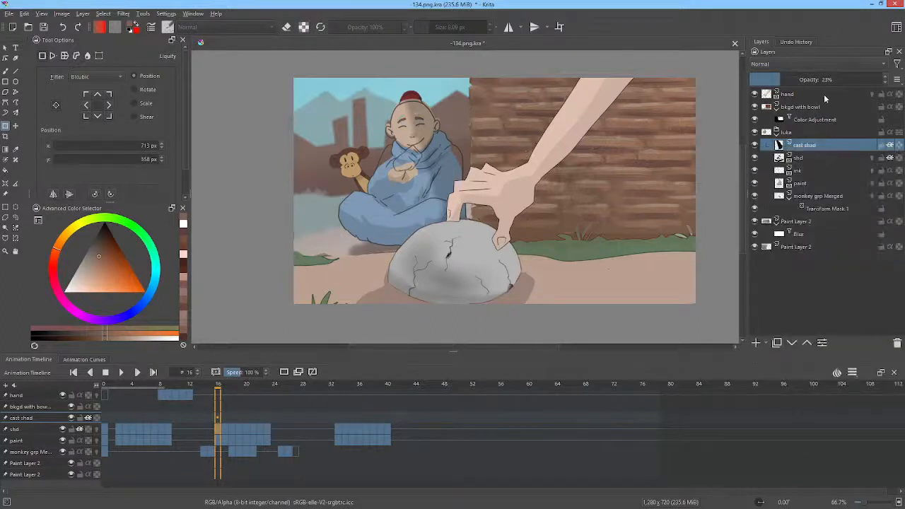
click(796, 173)
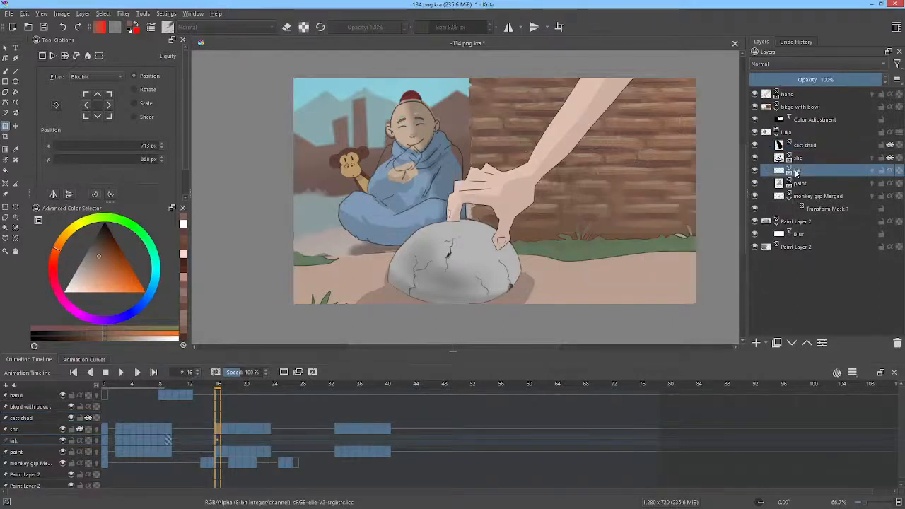
right_click(797, 173)
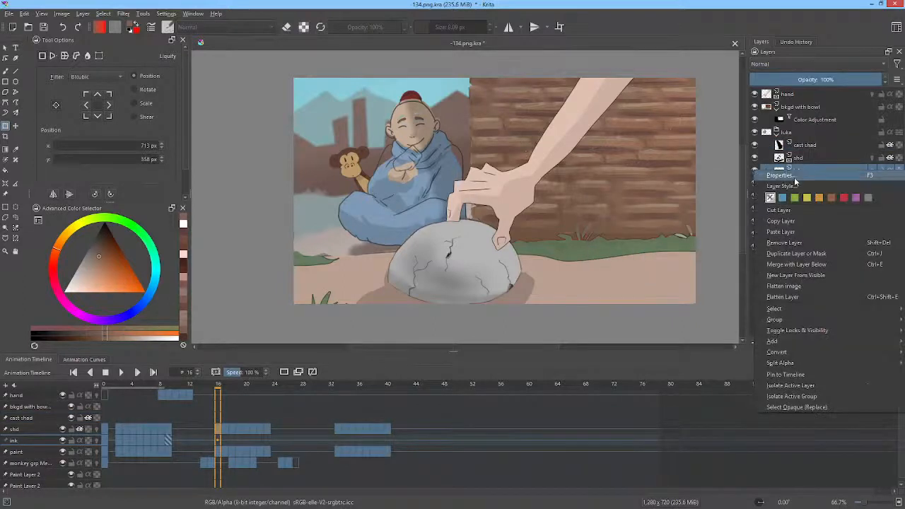
click(763, 374)
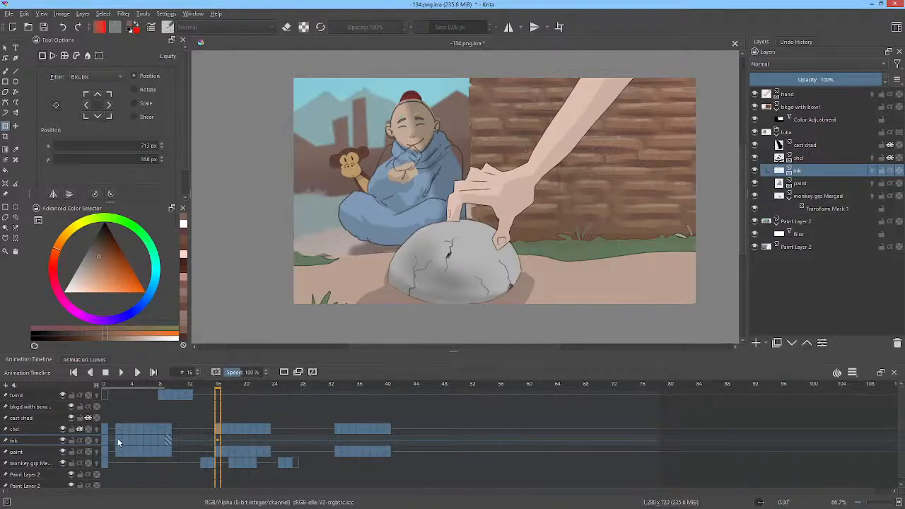
Step: Copy the ink keyframes from frames 2 to 9 to start at frames 16 and 33, and play the result
drag(118, 438, 218, 437)
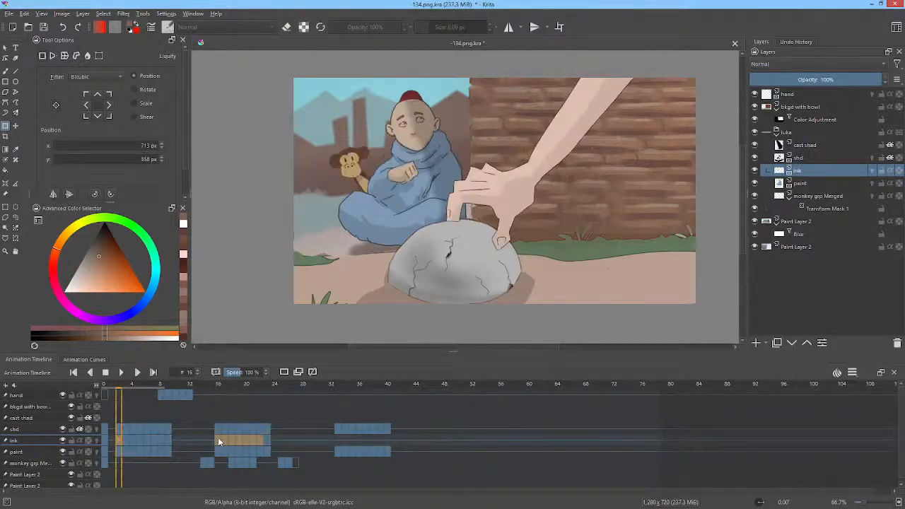
click(268, 438)
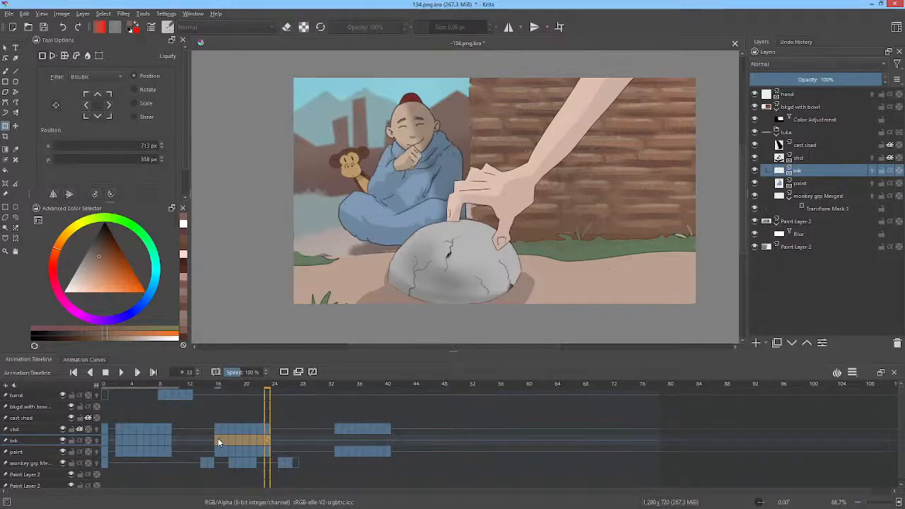
mouse_move(219, 438)
mouse_down()
mouse_move(346, 430)
mouse_move(339, 439)
mouse_up()
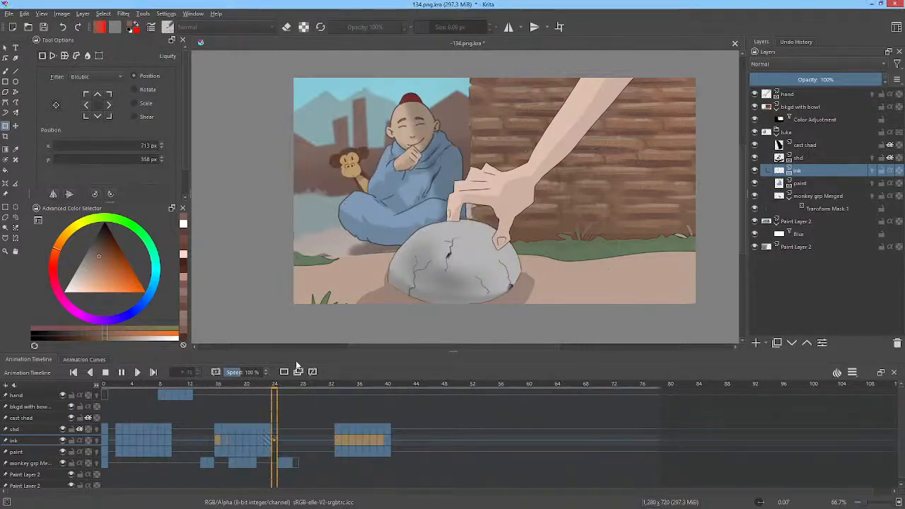
key(space)
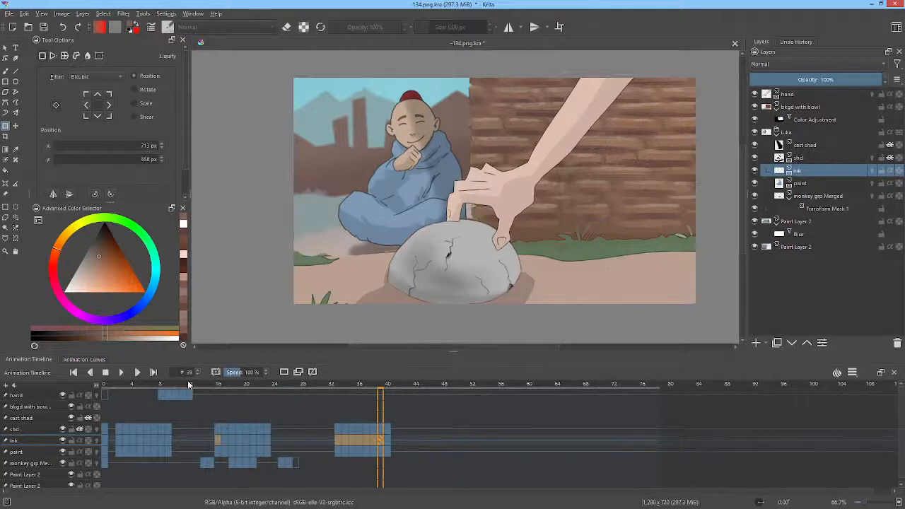
Step: Delete the first two shd, ink and paint keyframes of both repeats, at frames 16 to 17 and 33 to 34
drag(189, 385, 218, 386)
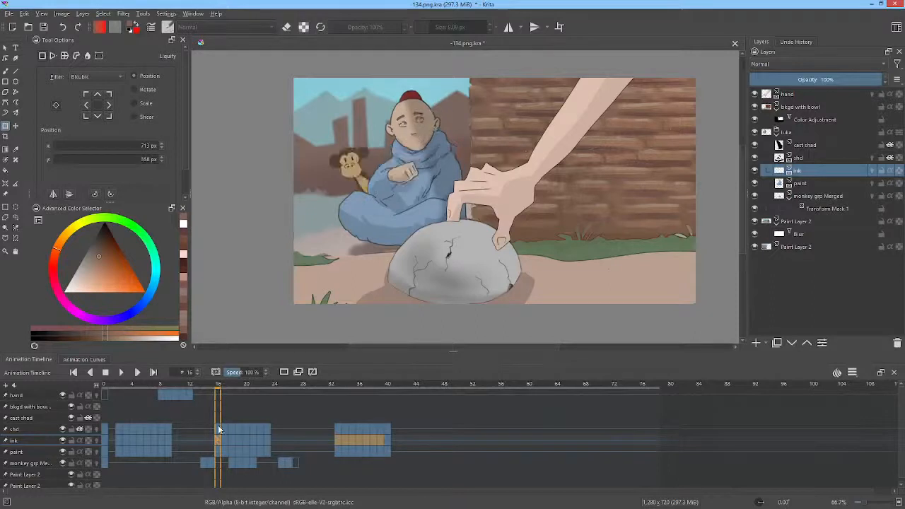
click(226, 427)
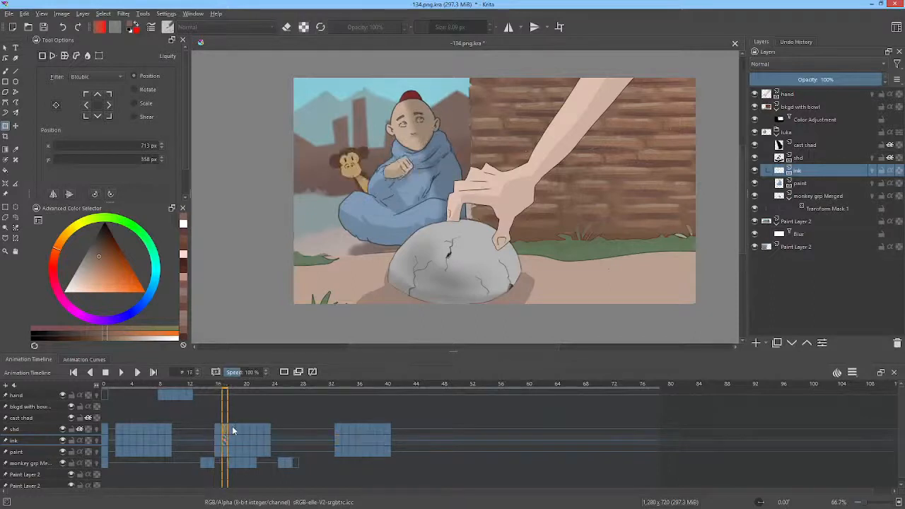
click(235, 428)
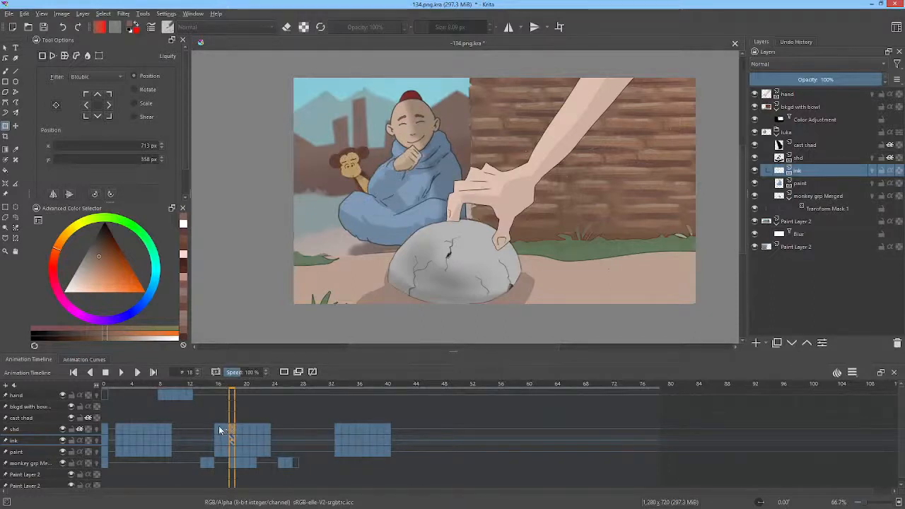
click(226, 450)
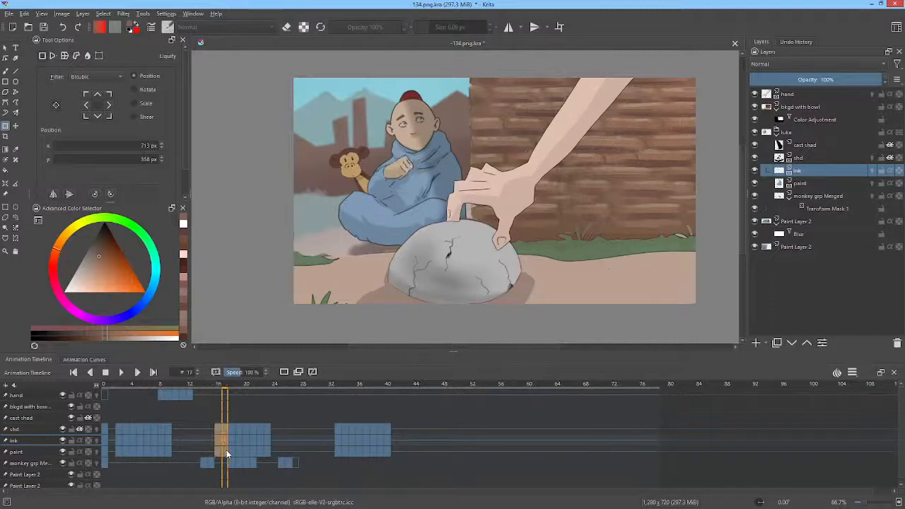
drag(226, 450, 340, 450)
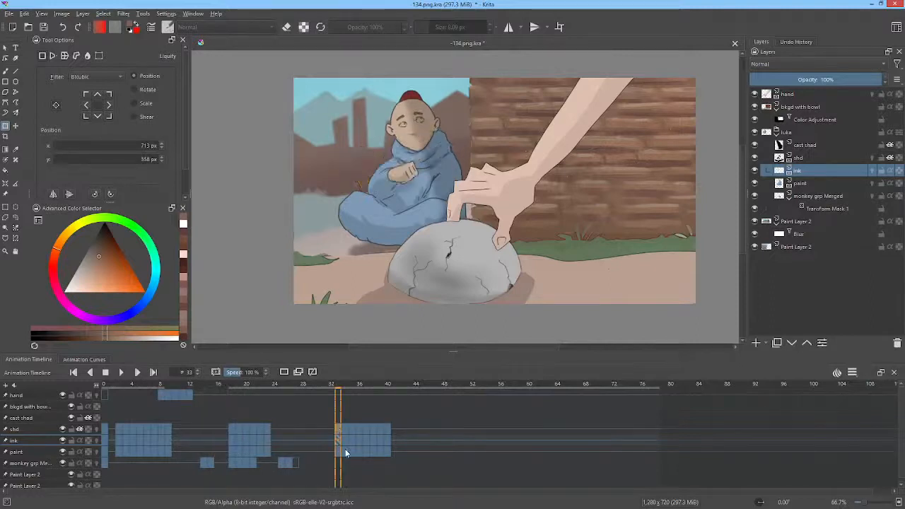
click(346, 451)
shift+click(337, 429)
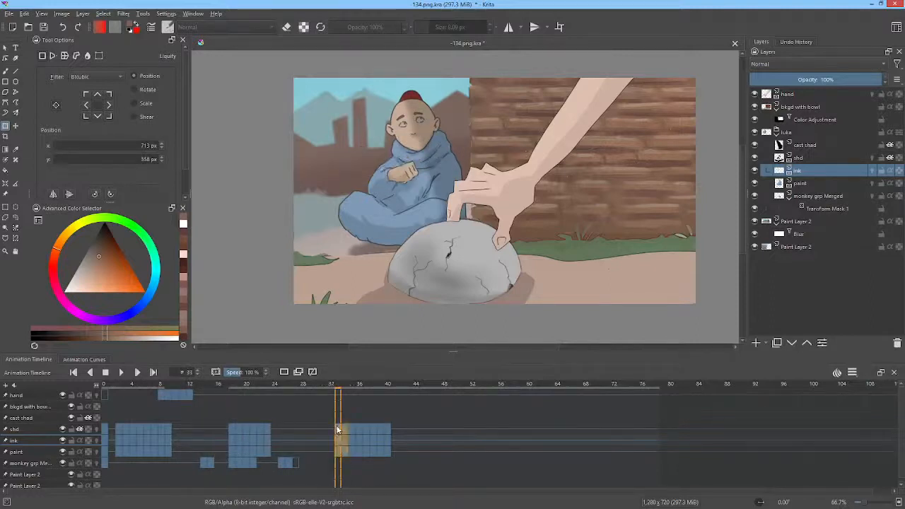
key(Delete)
Step: Select frames 0 to 46 of the hand and background layers and play the animation to review the trimmed repeats
drag(433, 397, 97, 405)
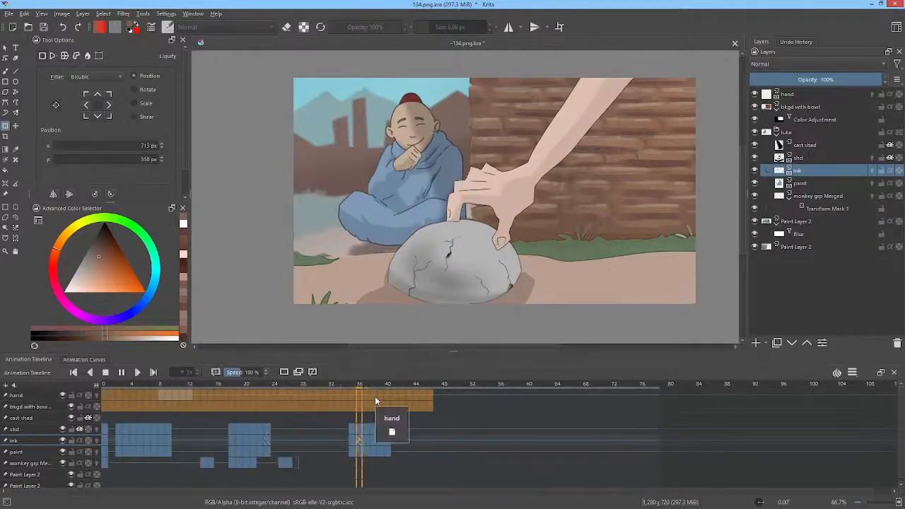
key(space)
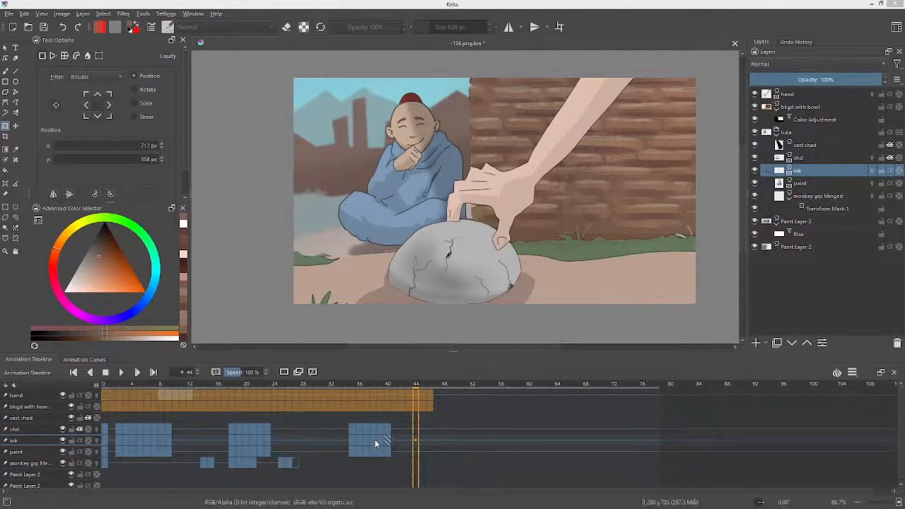
Step: Set the animation's clip end to frame 48 and save the document
click(446, 389)
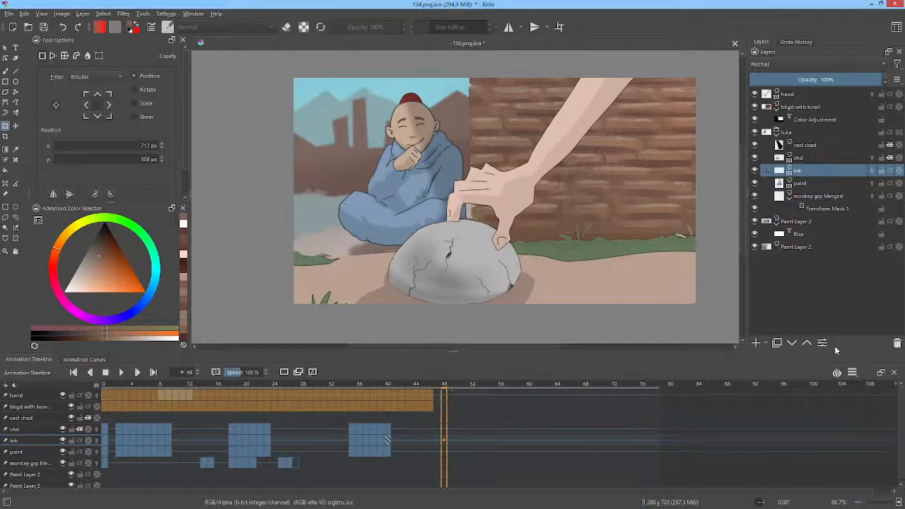
click(853, 372)
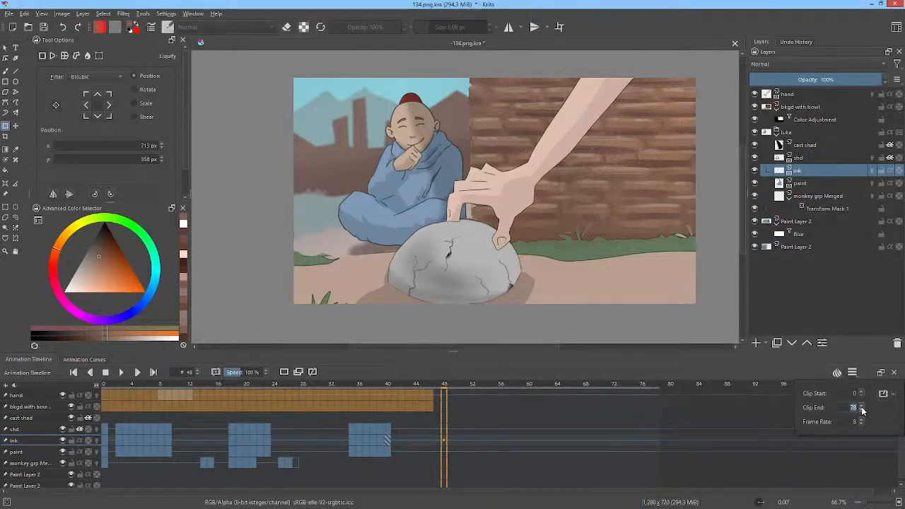
text(48)
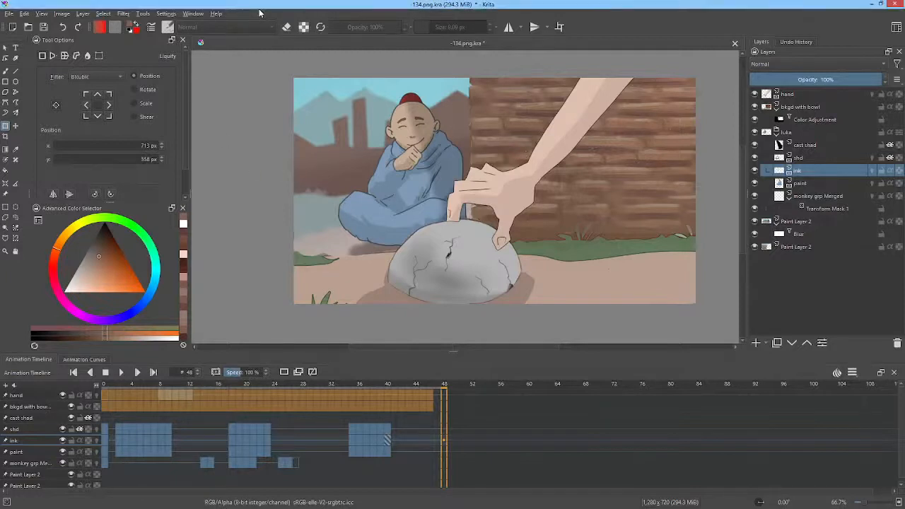
key(ctrl+s)
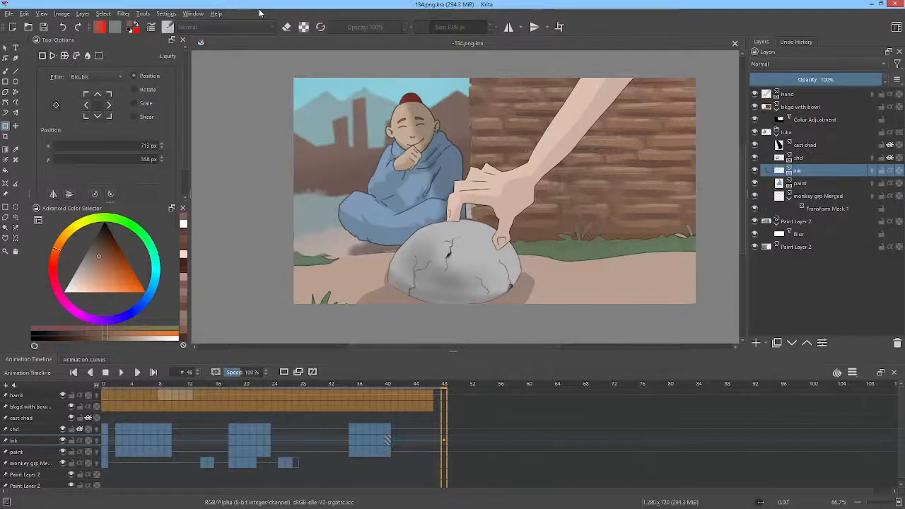
Step: Render the animation as a PNG image sequence with base name 134. into L:/ANIME/SL/scenes/134/render, replacing the old frames
key(ctrl+shift+r)
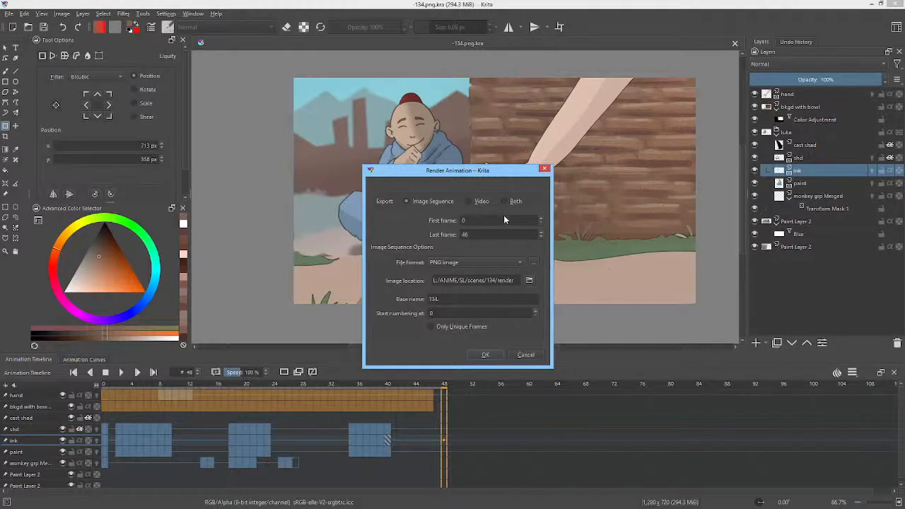
click(485, 359)
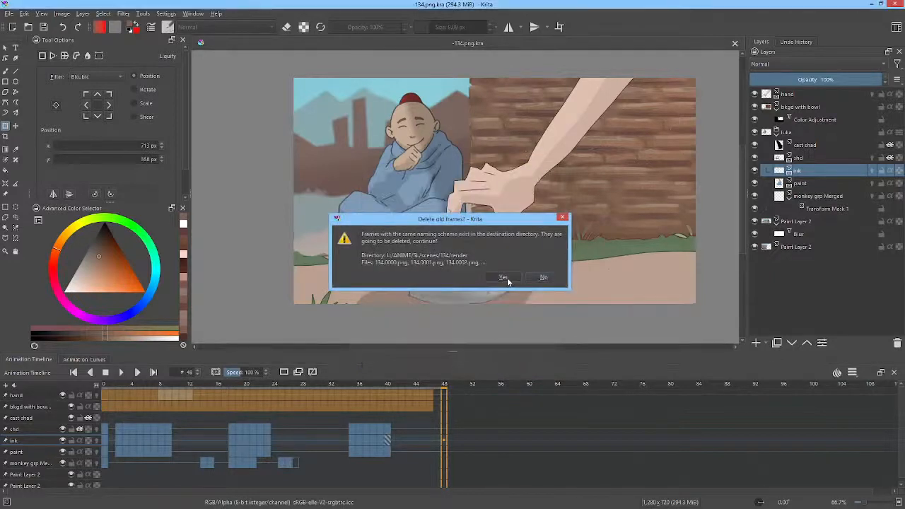
click(507, 278)
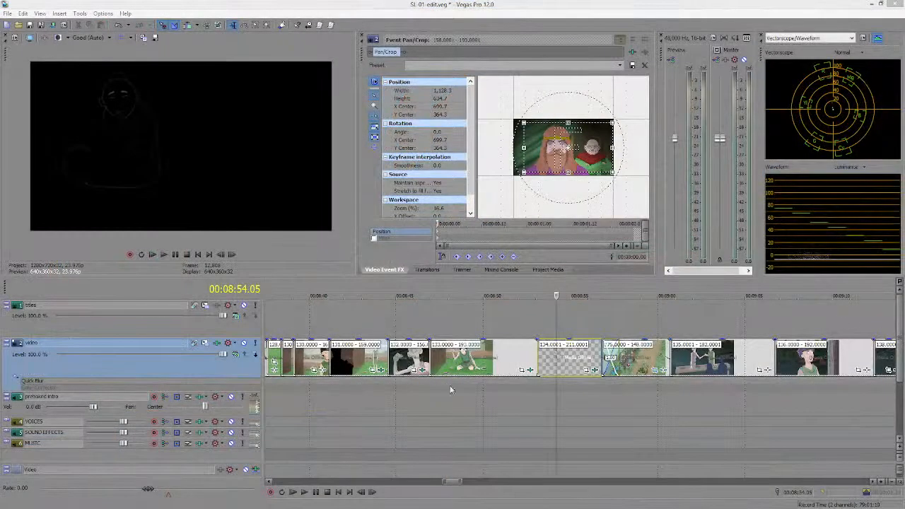
Step: Switch to Vegas Pro and play the edit from 00:08:44 and again from within clip 134 to review the rendered scene
click(379, 321)
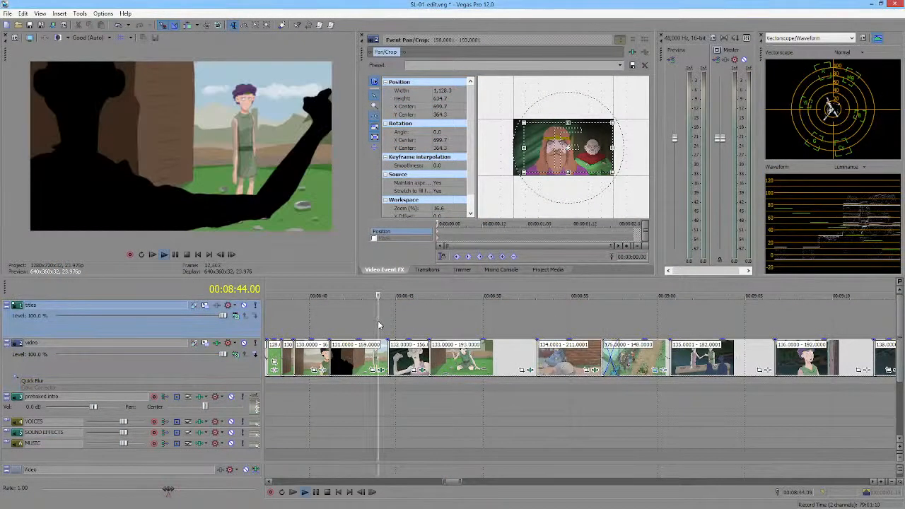
key(space)
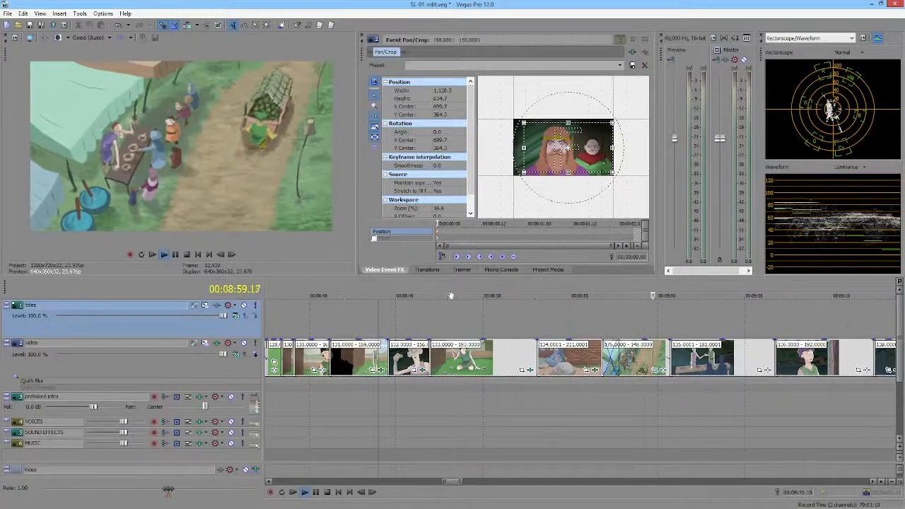
click(566, 322)
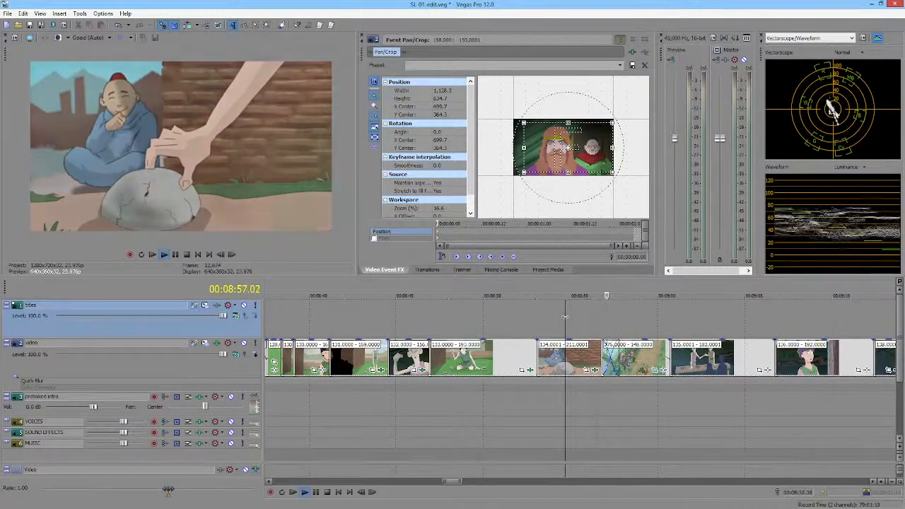
Step: Stop playback, switch to Krita and remove the frame 23 keyframes from the shd, ink and paint layers
key(space)
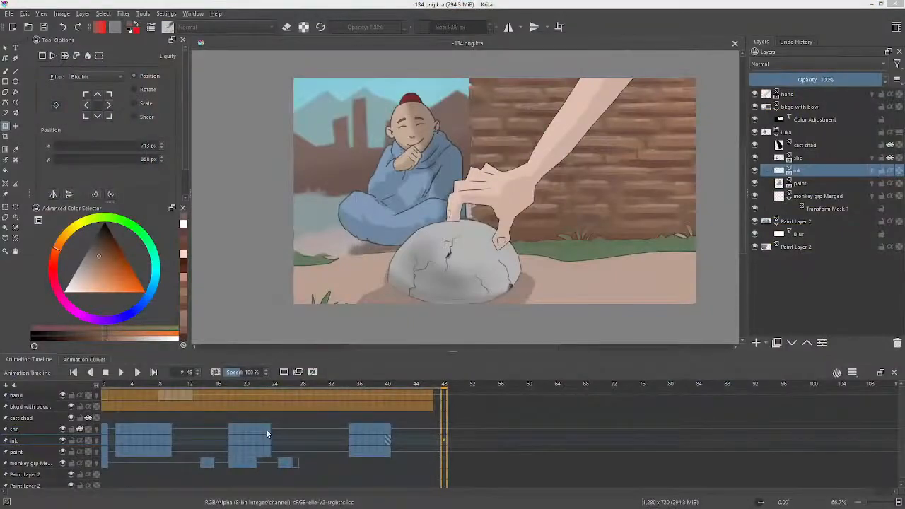
click(261, 428)
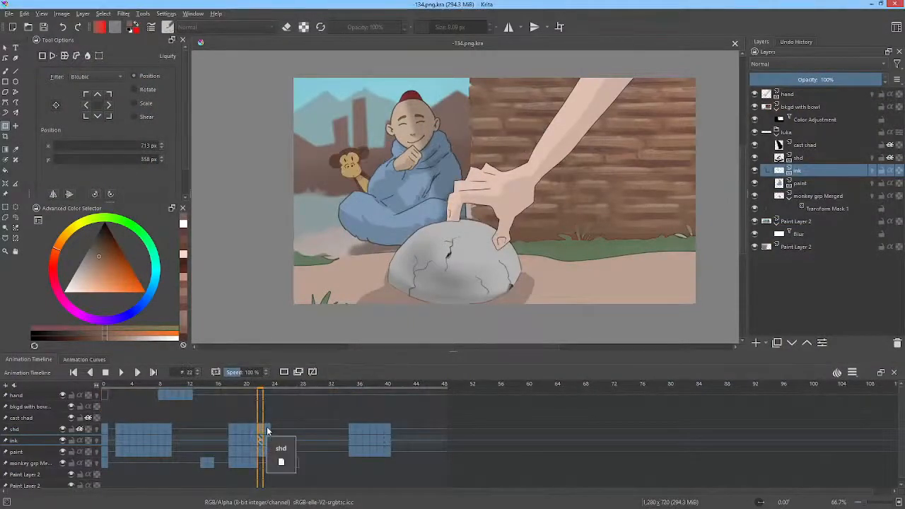
click(267, 429)
shift+click(269, 455)
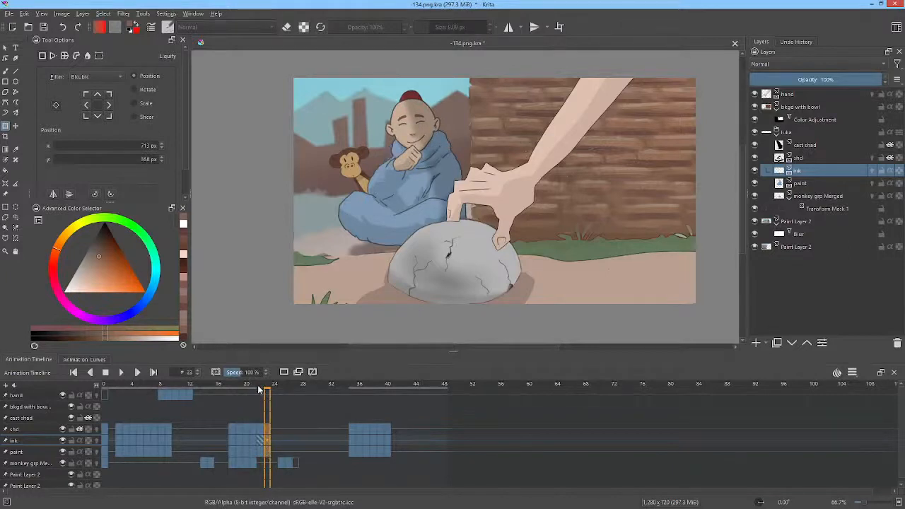
Step: Move the shd, ink and paint keyframes at frame 35 to frame 41
drag(259, 389, 354, 389)
click(353, 432)
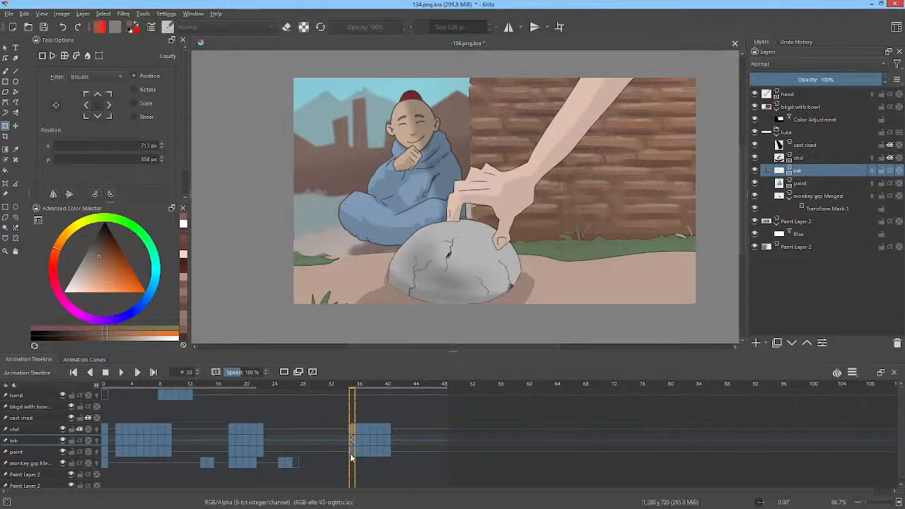
mouse_move(351, 442)
mouse_down()
mouse_move(358, 423)
mouse_move(396, 430)
mouse_up()
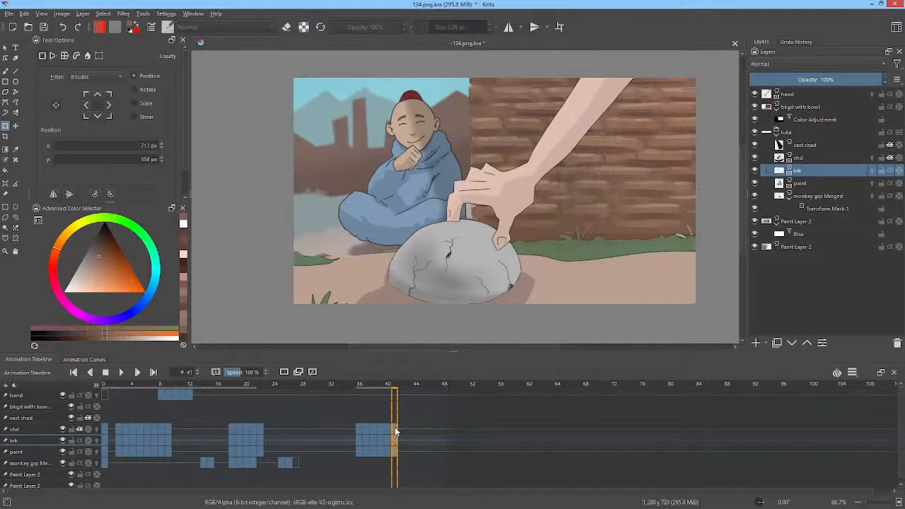
Step: Select the shd, ink and paint keyframes from frame 36 to 41 and move the block to start at frame 29
click(358, 427)
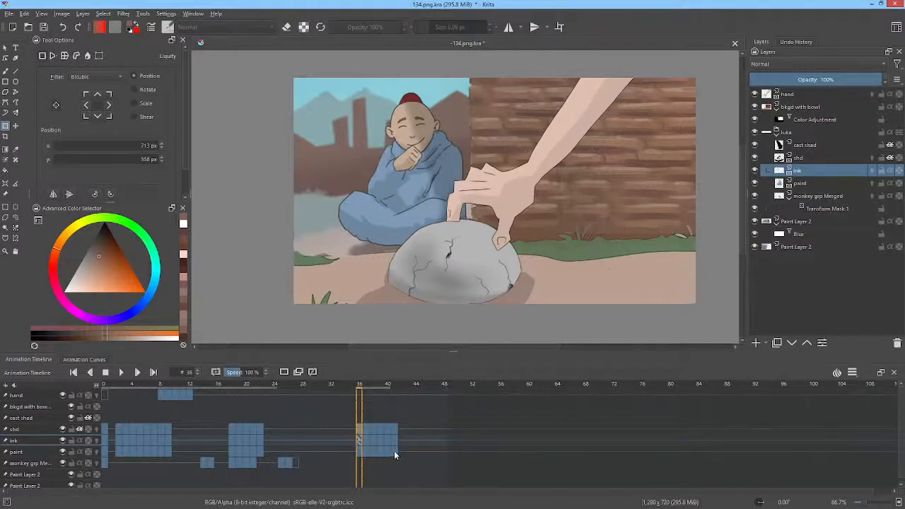
shift+click(394, 451)
drag(358, 428, 307, 427)
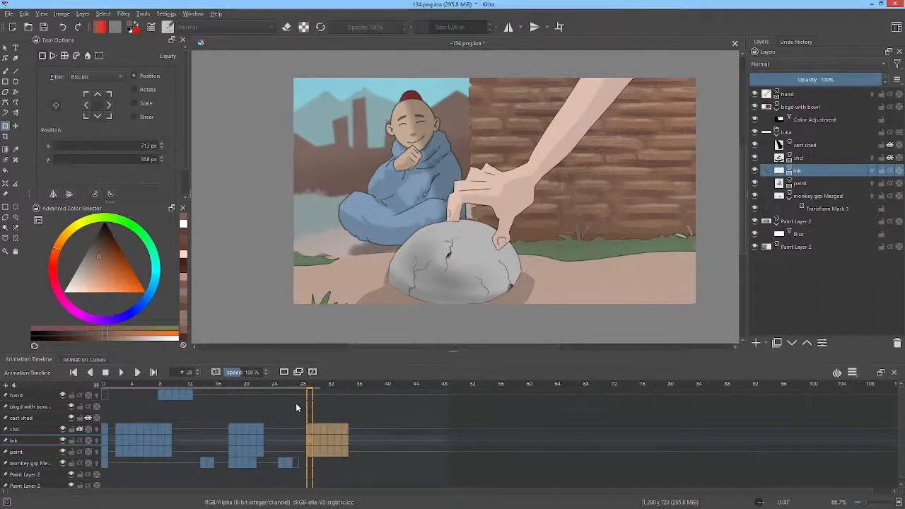
Step: Render frames 29 to 34 as a PNG image sequence with base name 134. into L:/ANIME/SL/scenes/134/render, replacing the old frames
key(ctrl+shift+r)
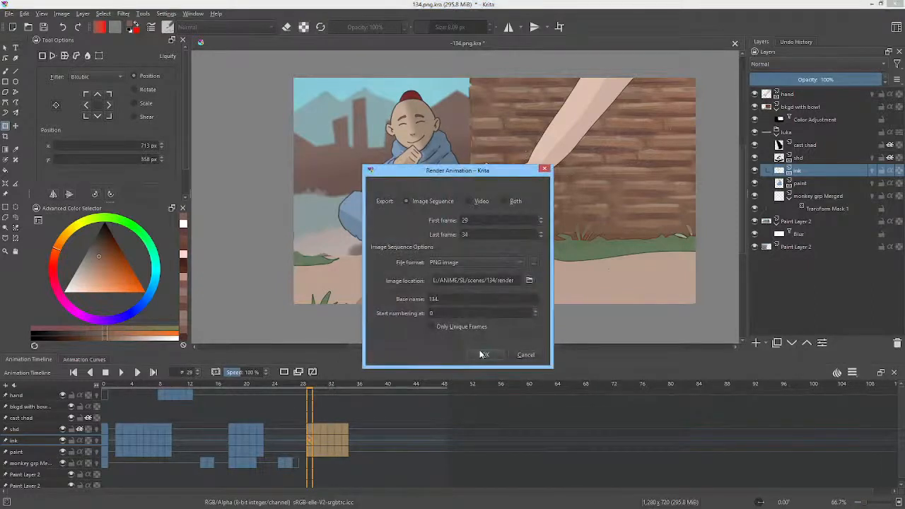
click(483, 355)
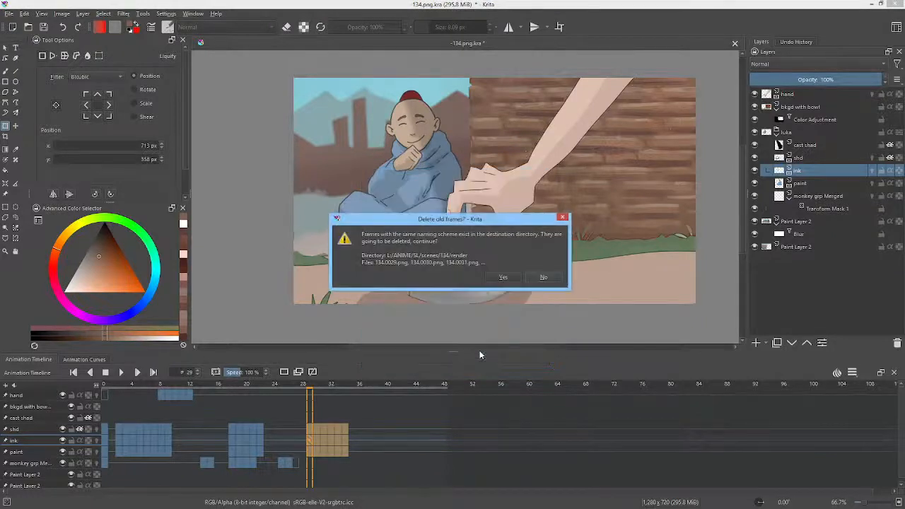
click(502, 281)
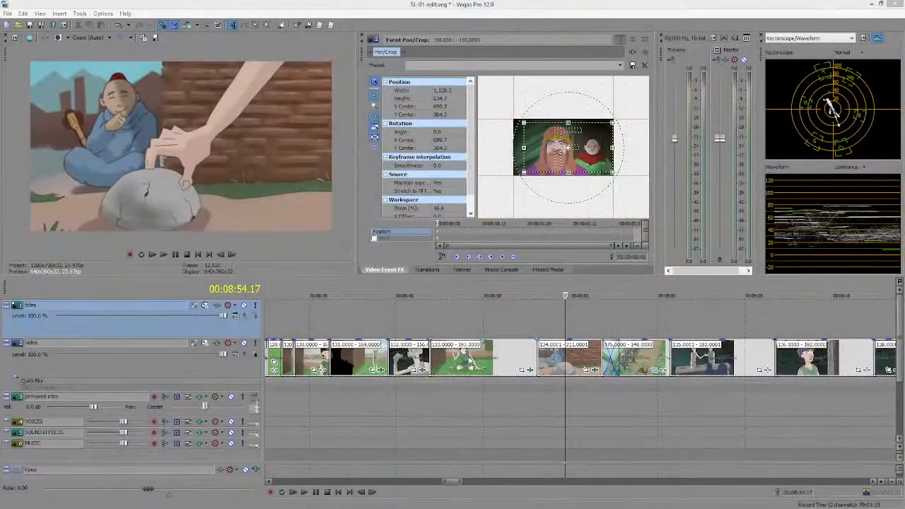
Step: Switch to Vegas Pro and play the edit from about 00:08:50 through clip 134 into clip 136
click(488, 319)
key(space)
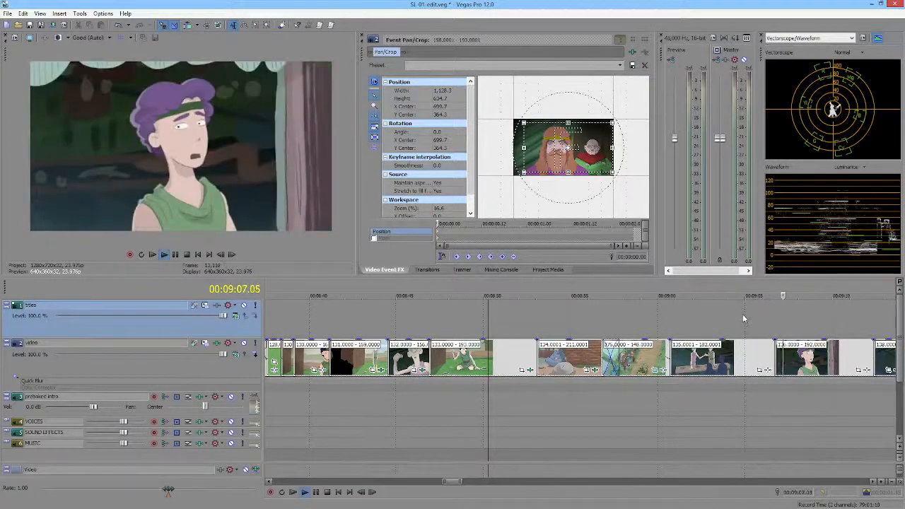
key(space)
click(785, 323)
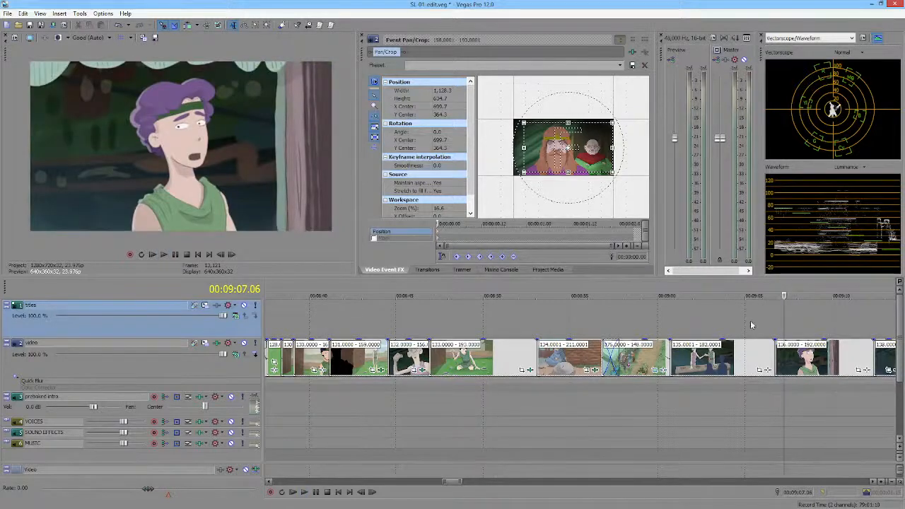
scroll(755, 329, down, 2)
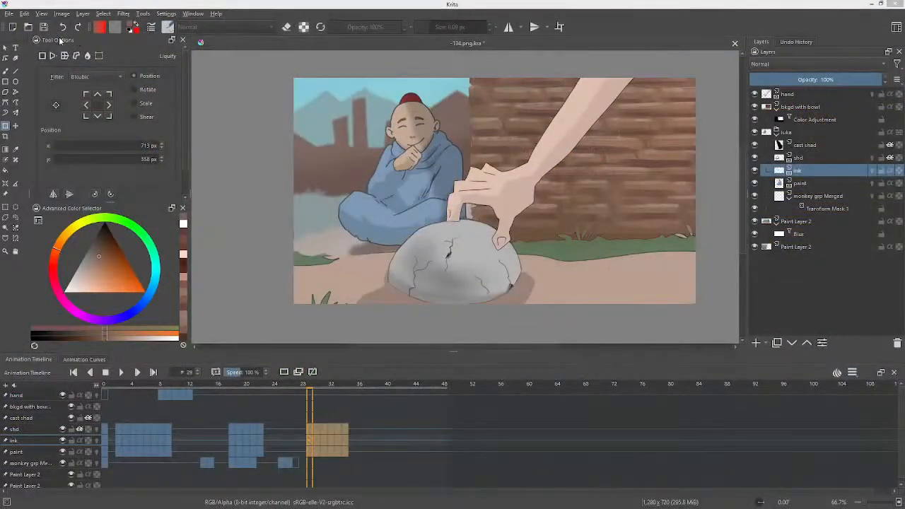
Step: Switch to Krita and save the scene 134 document
click(43, 27)
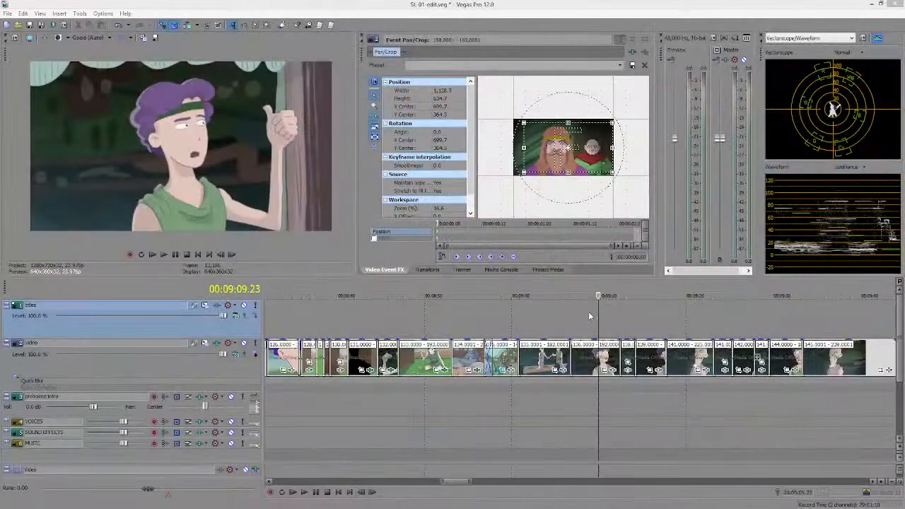
Step: Switch to Vegas Pro and place a marker at 00:09:08.05 on the edit timeline
scroll(593, 315, down, 3)
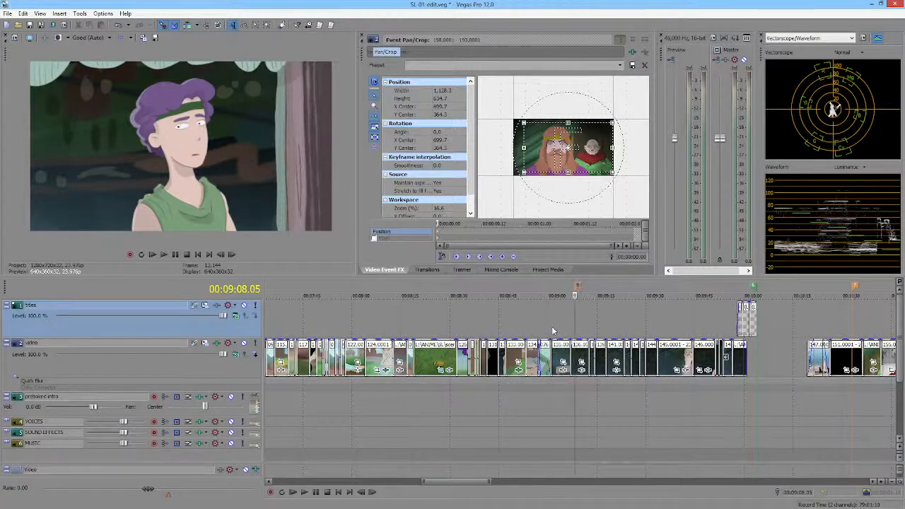
scroll(556, 331, up, 3)
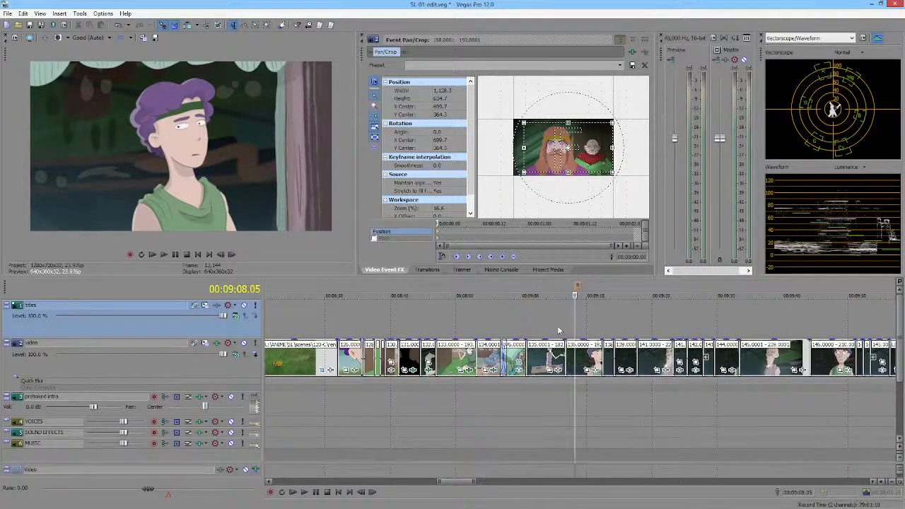
middle_click(523, 325)
scroll(540, 325, down, 5)
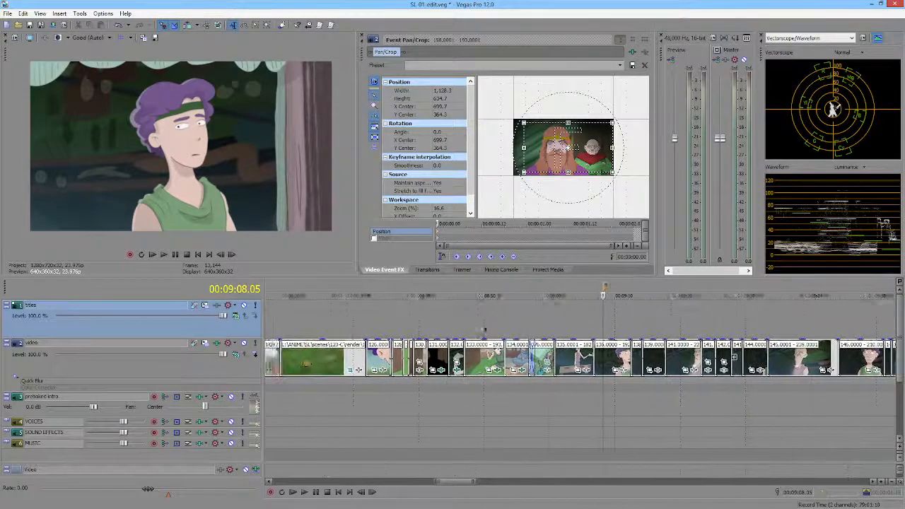
Step: Select the timeline range from about 00:05:56 to 00:06:18.11
click(322, 320)
scroll(322, 317, up, 1)
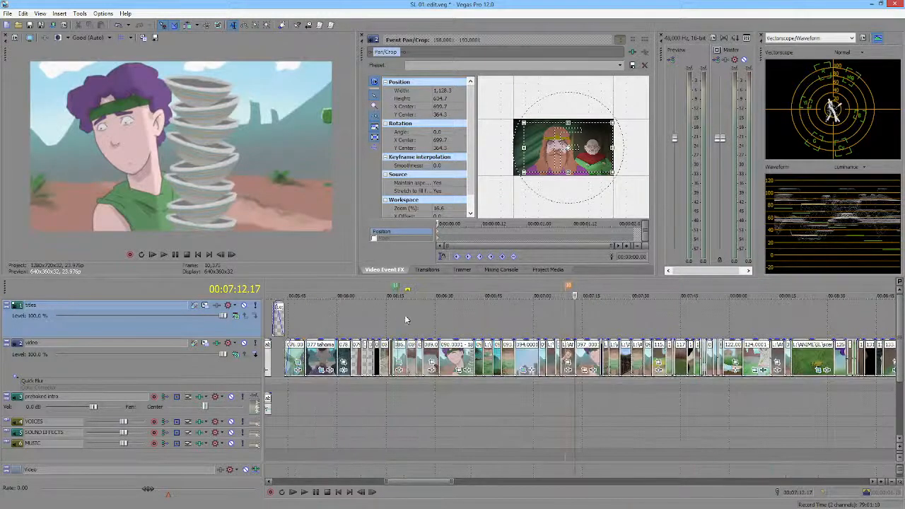
drag(307, 311, 343, 317)
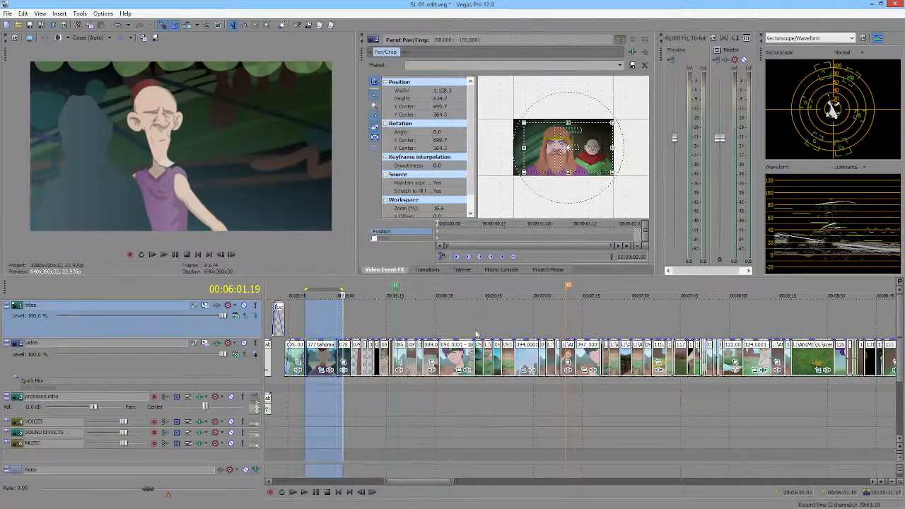
click(330, 320)
drag(329, 320, 400, 337)
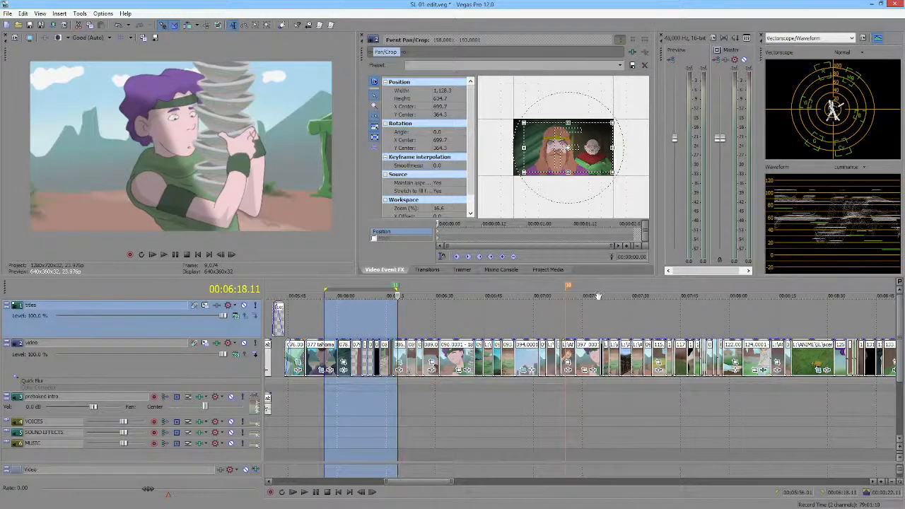
Step: Add a marker at 00:06:18.11 and delete the old marker near 00:07:09.21
click(398, 315)
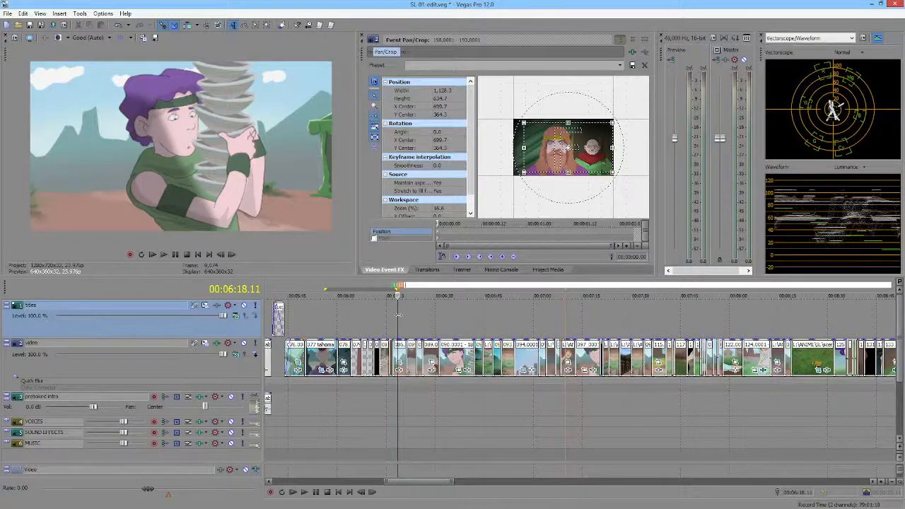
key(Return)
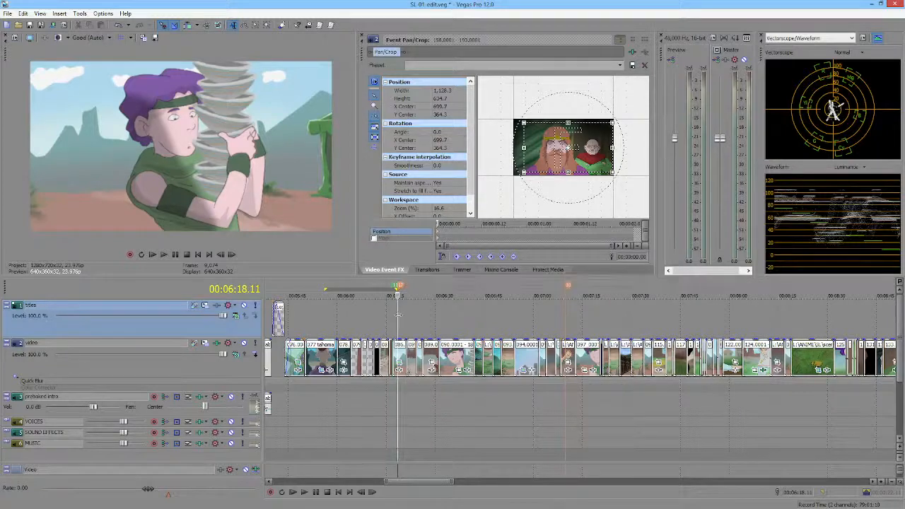
key(ctrl+Right)
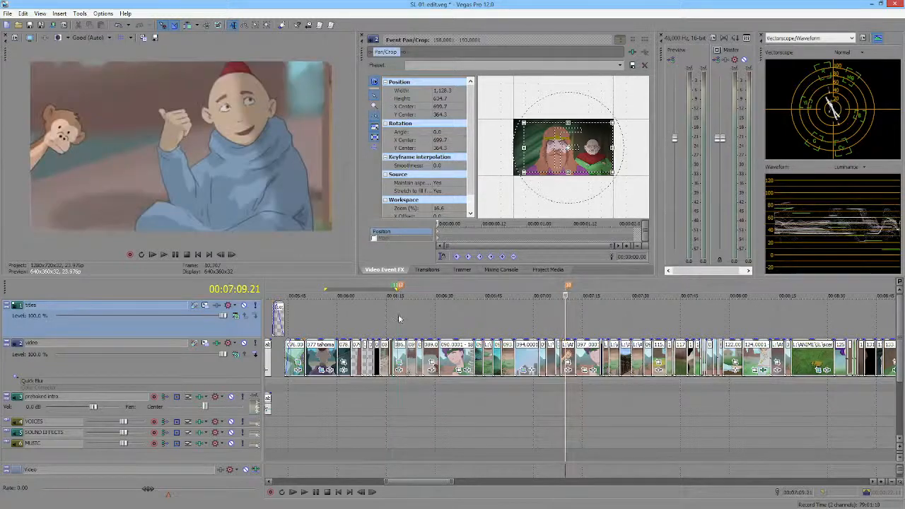
right_click(568, 288)
click(580, 321)
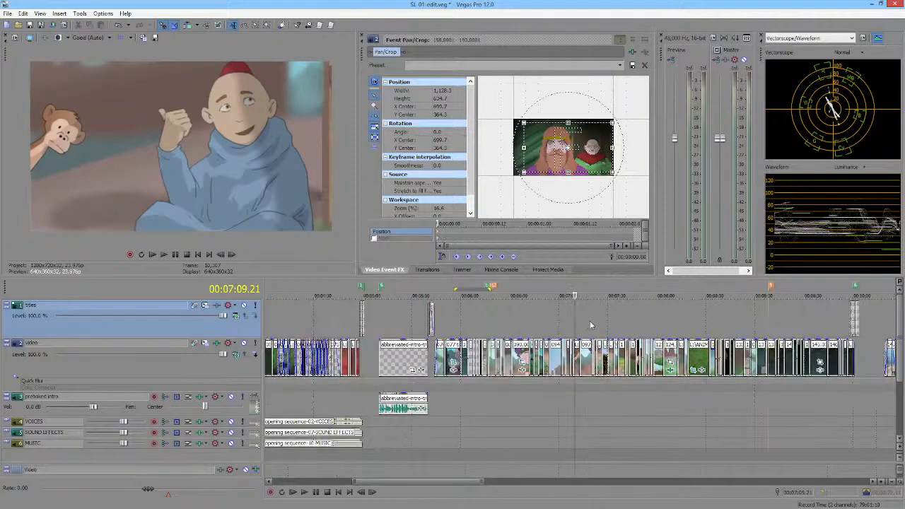
Step: Jump back and forth between the markers at 00:06:18.11 and 00:09:08.05 to compare their positions in the edit
scroll(580, 321, down, 3)
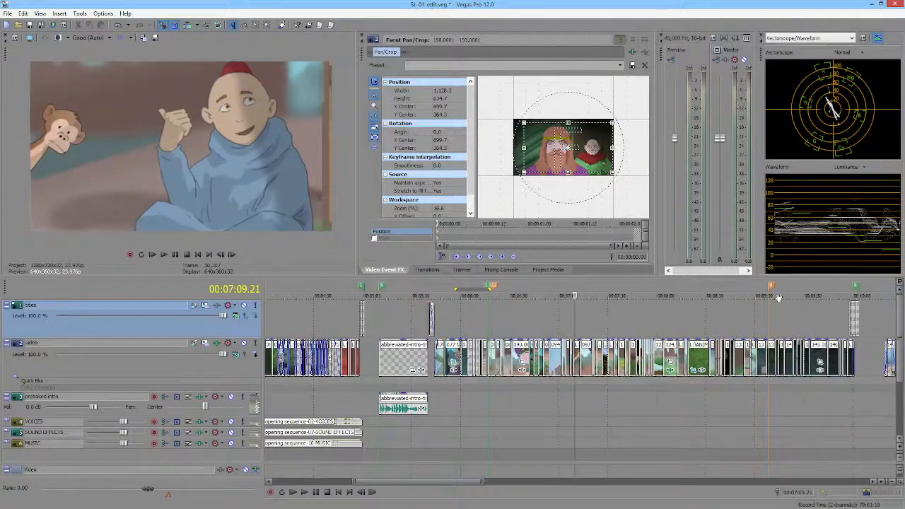
click(493, 287)
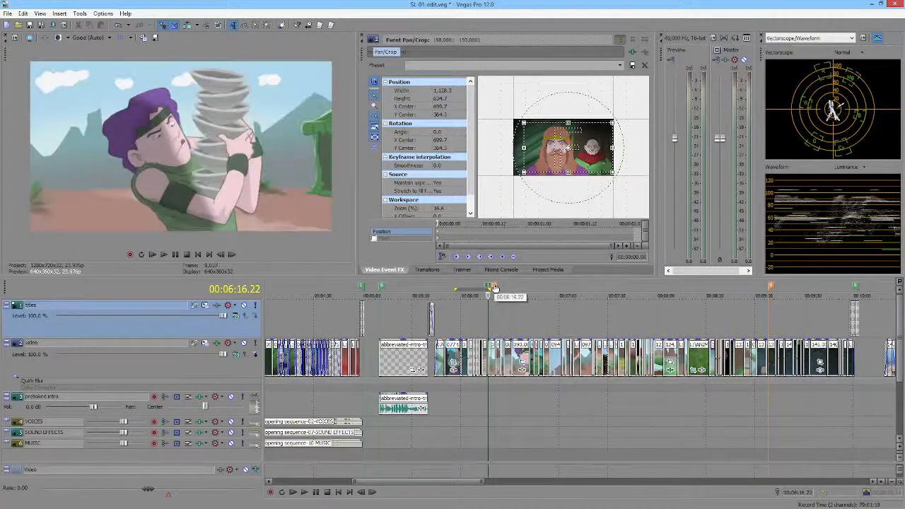
key(space)
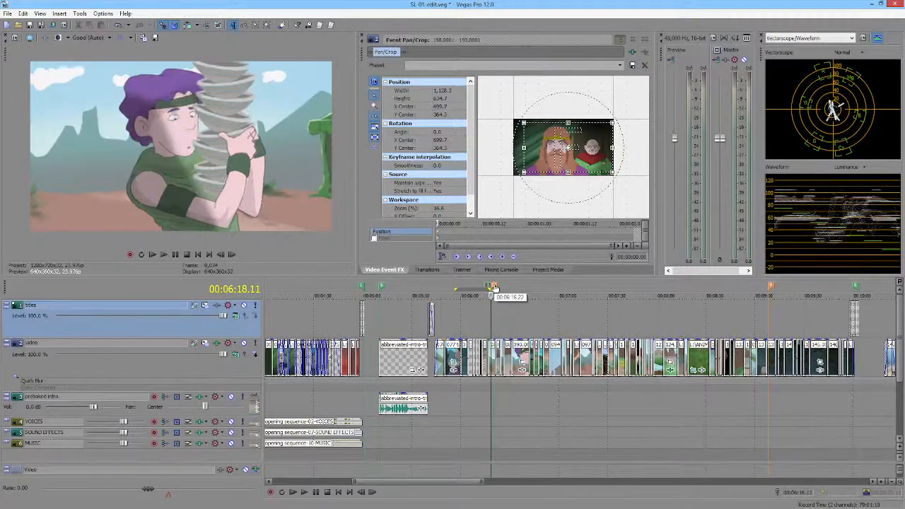
key(9)
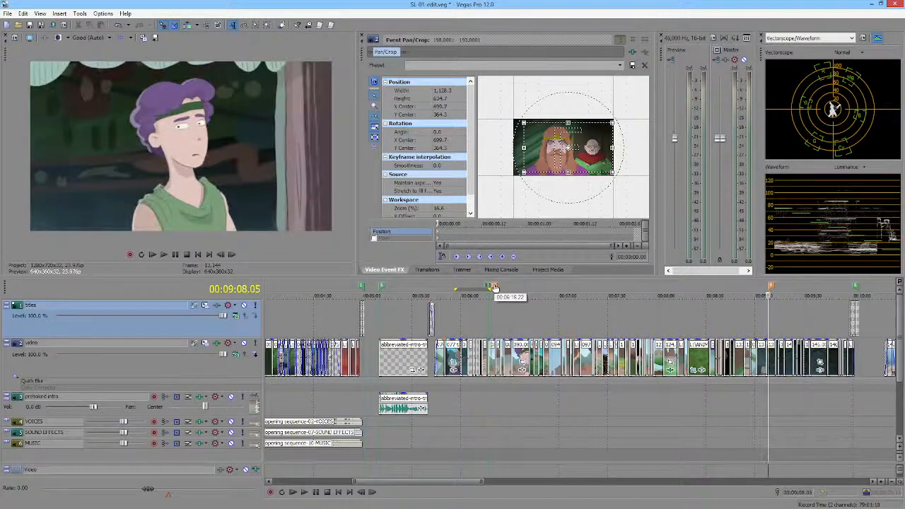
key(8)
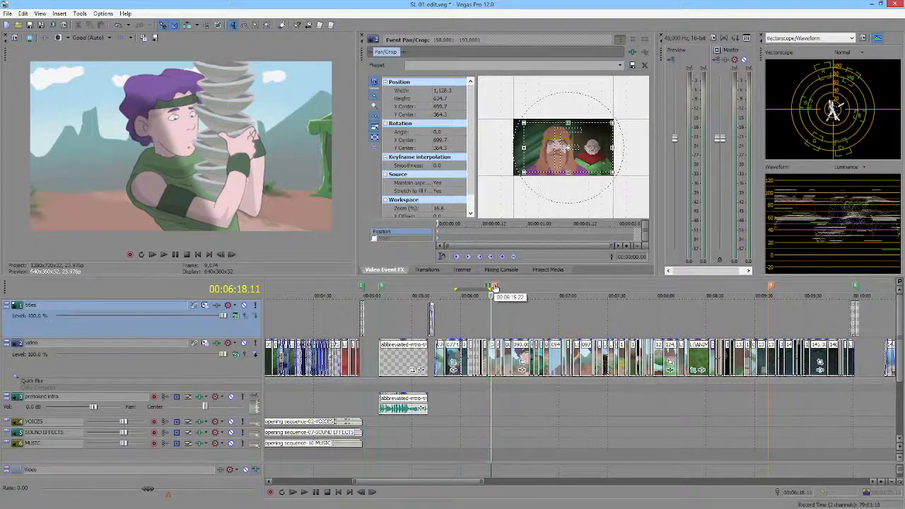
key(ctrl+Right)
key(ctrl+Left)
key(ctrl+Right)
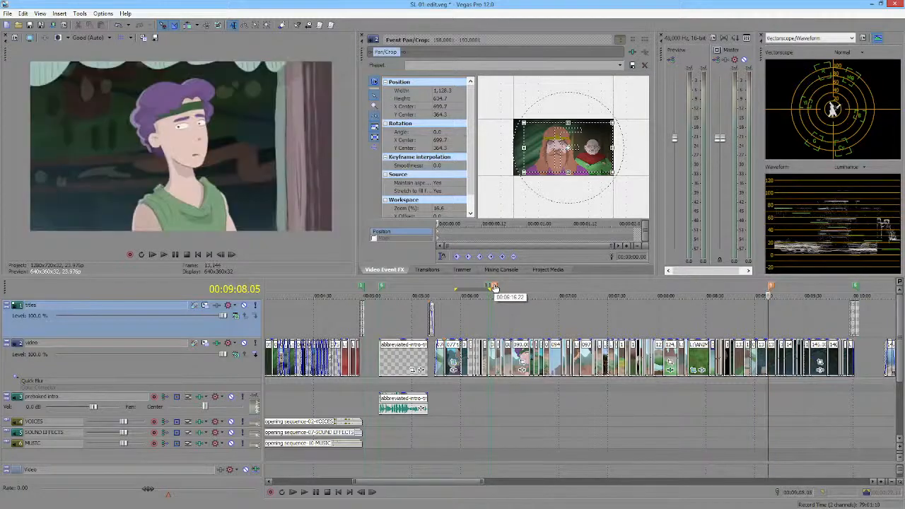
key(ctrl+Left)
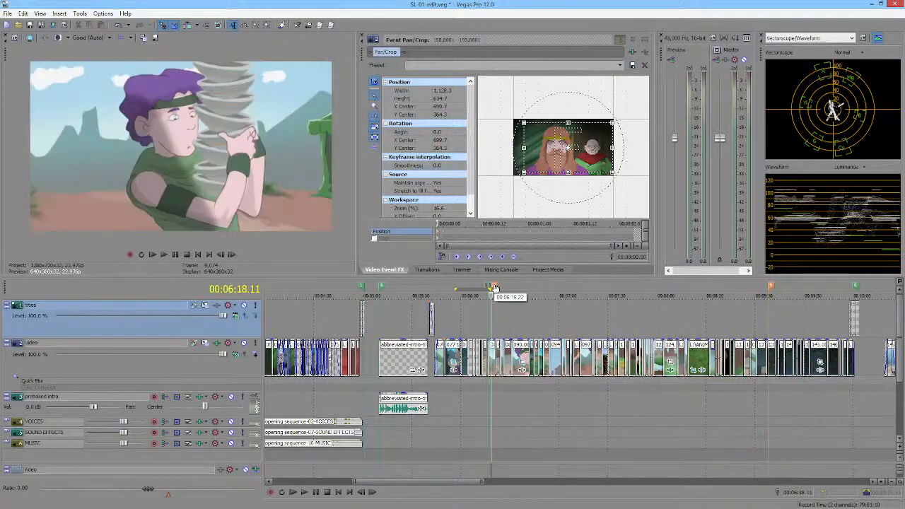
key(ctrl+Right)
key(ctrl+Left)
key(ctrl+Right)
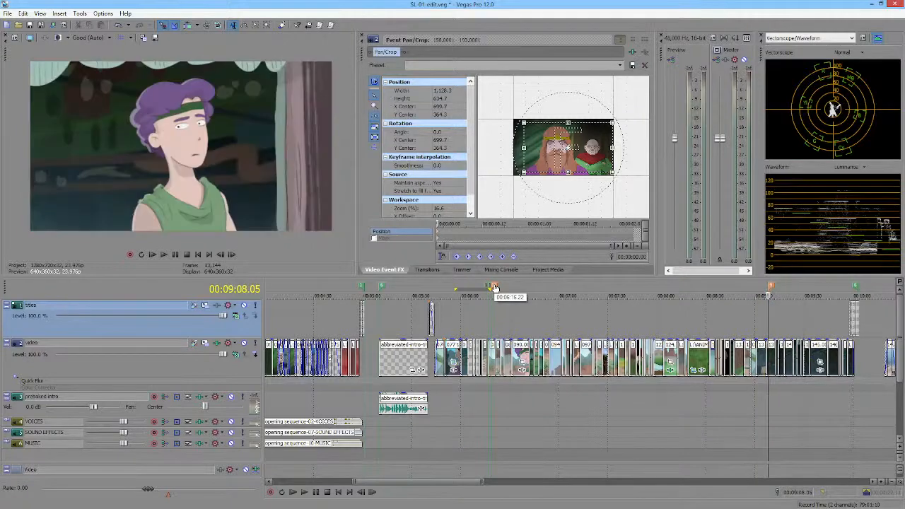
key(ctrl+Left)
key(ctrl+Right)
key(ctrl+Left)
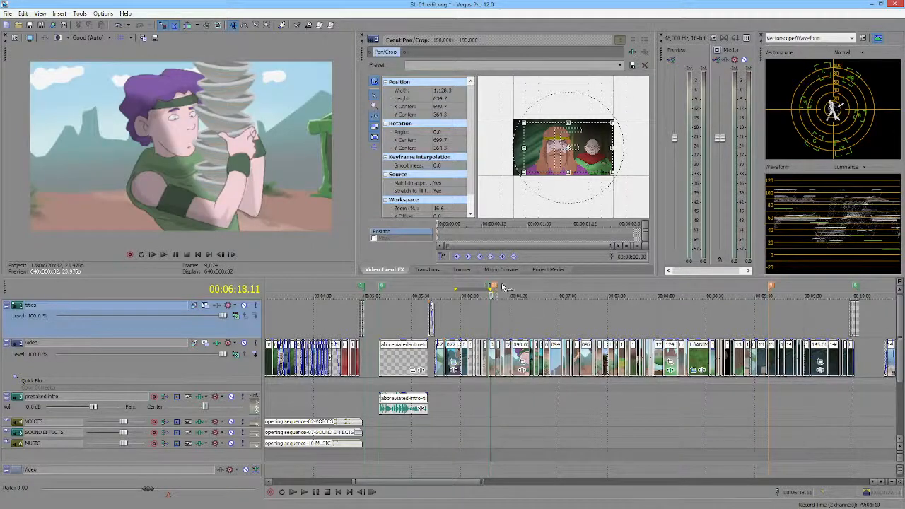
Step: Inspect the clips after 00:06:18.11 and place the playback cursor at the 00:09:08.05 marker
scroll(498, 306, up, 3)
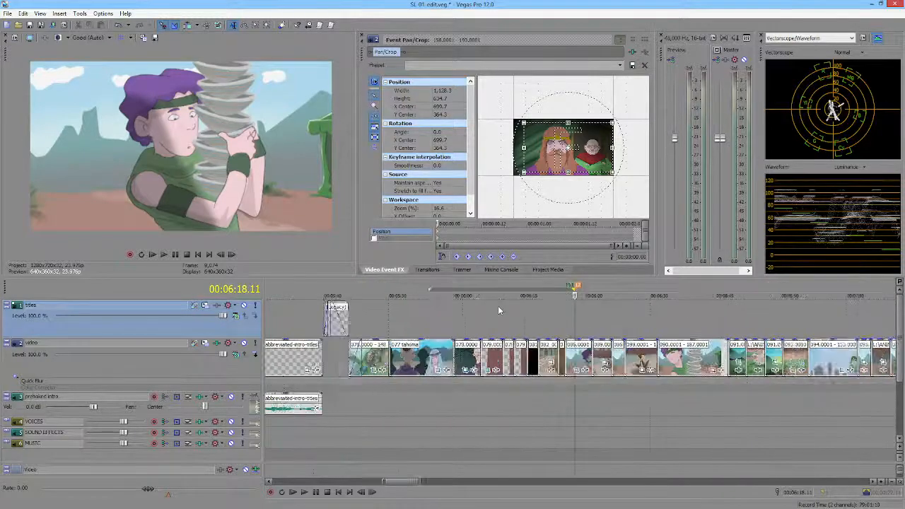
scroll(592, 330, up, 1)
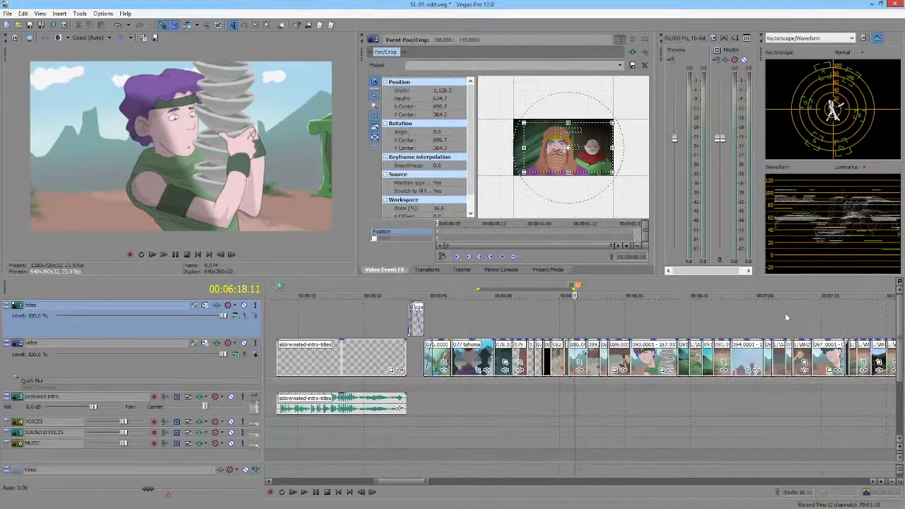
scroll(756, 314, right, 5)
scroll(790, 315, right, 4)
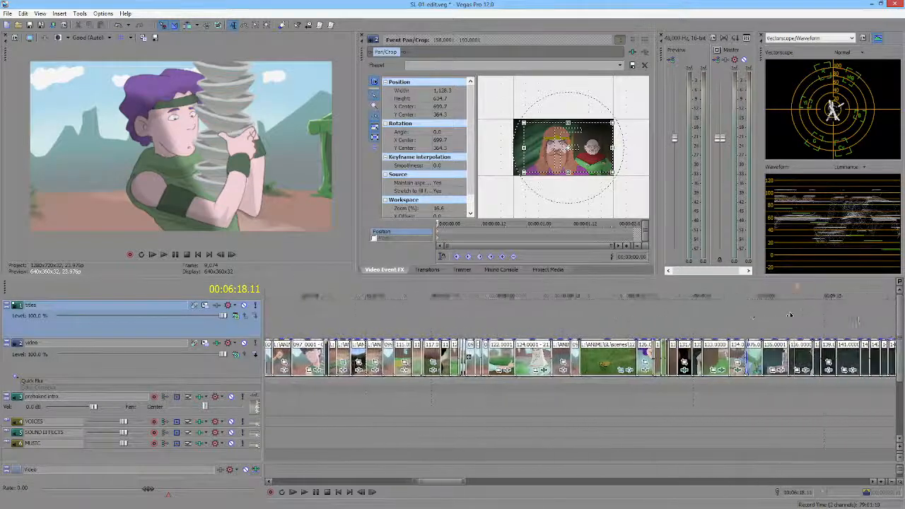
click(723, 289)
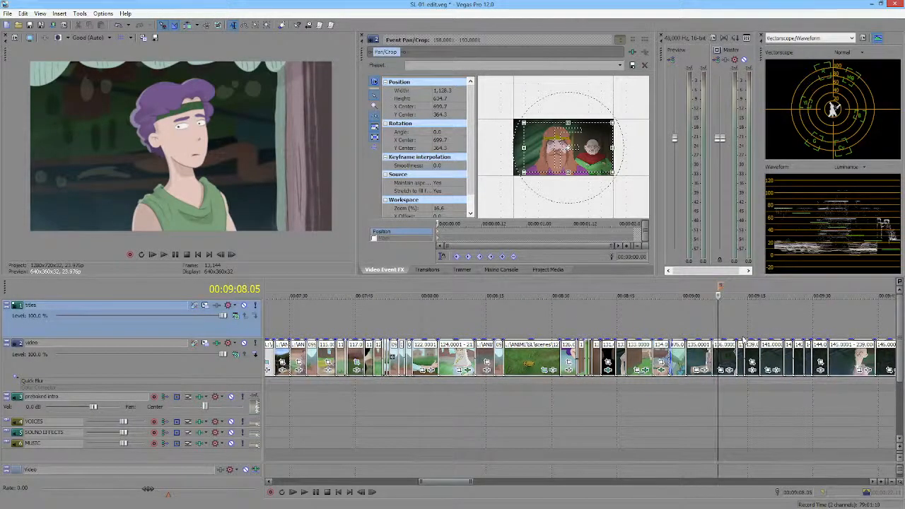
scroll(742, 329, up, 3)
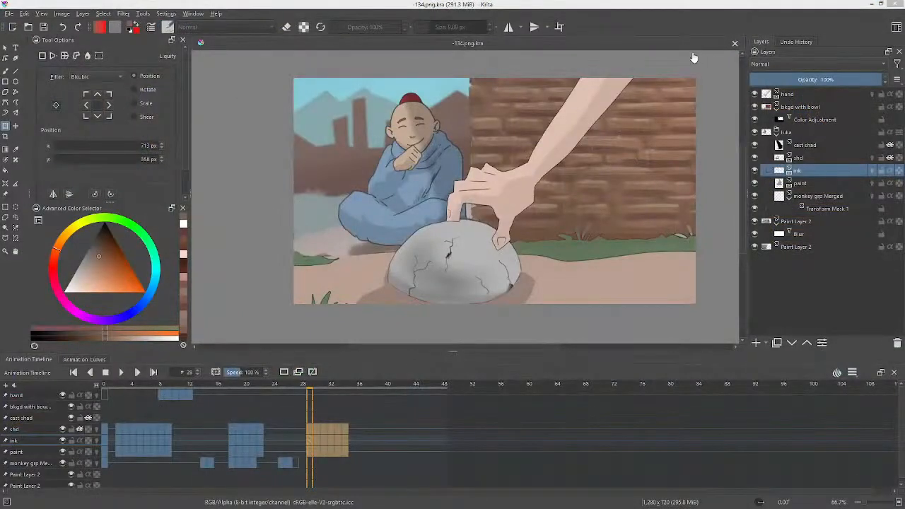
Step: Switch to Krita, close -134.png.kra and open -136.png.kra from the scenes folder
click(735, 43)
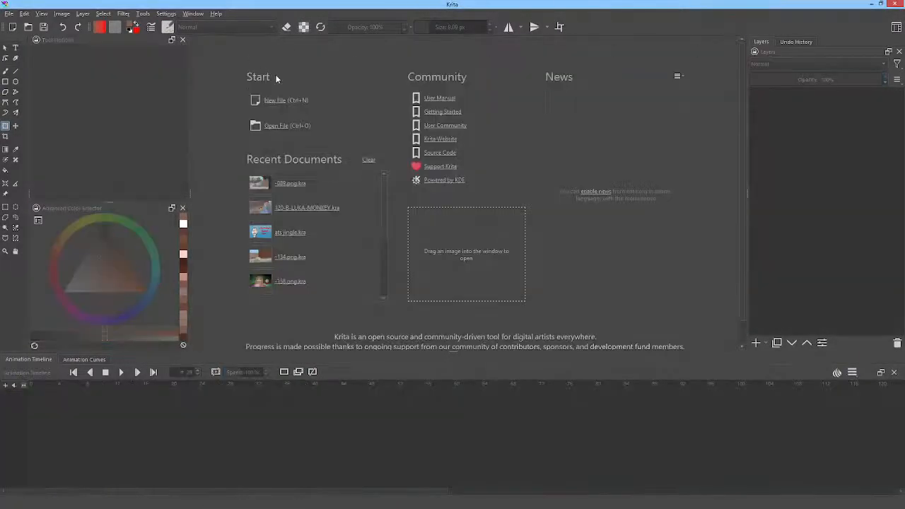
click(27, 27)
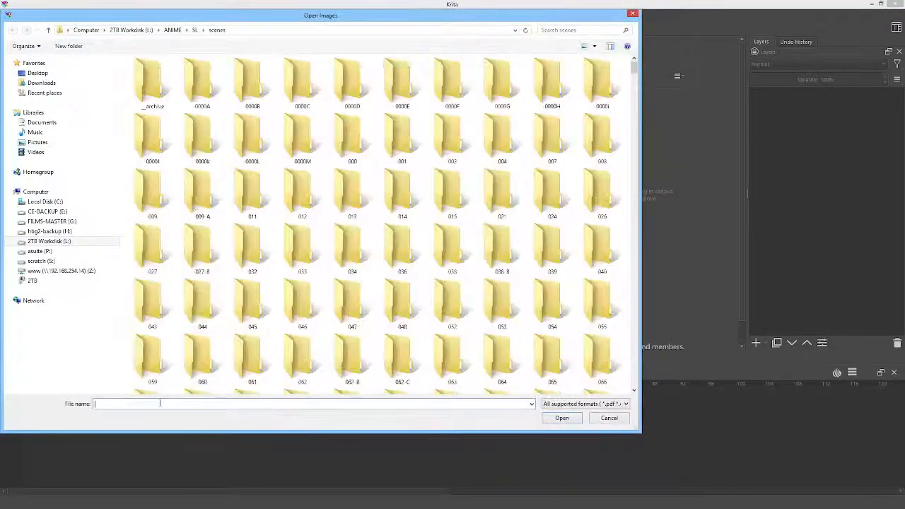
text(-136)
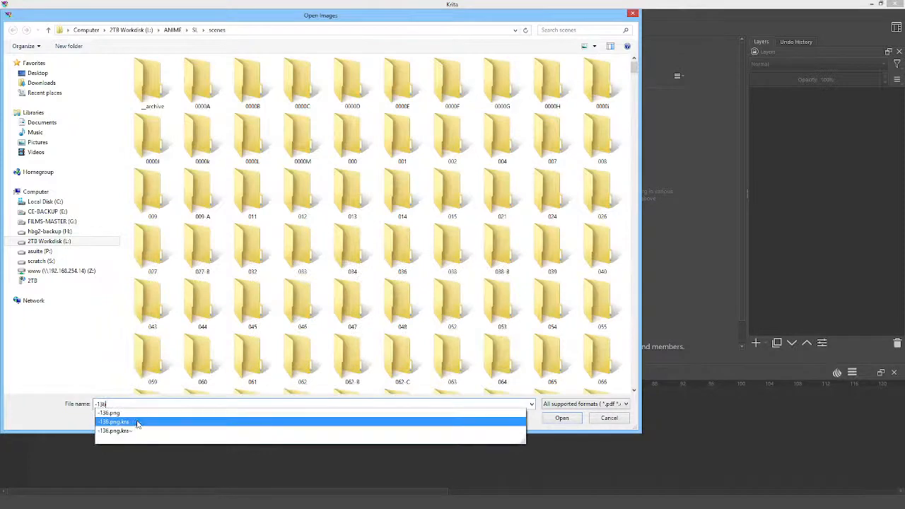
click(137, 423)
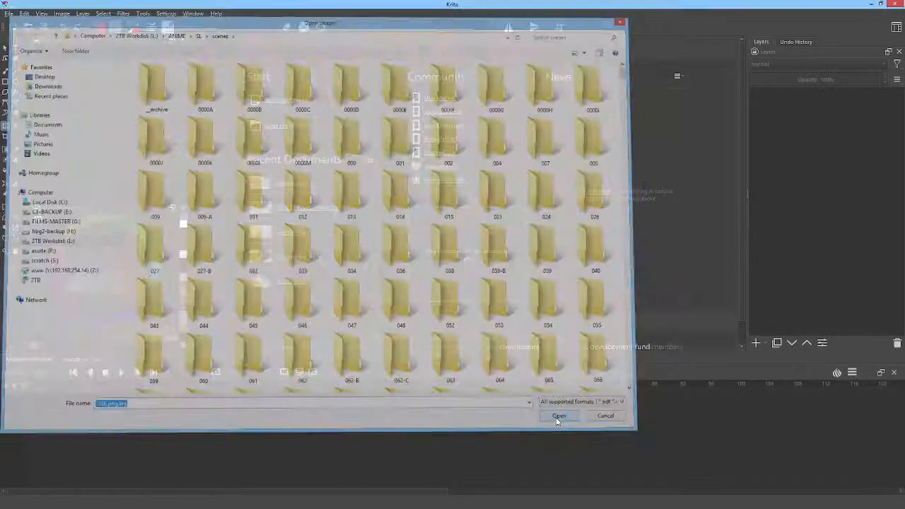
click(556, 423)
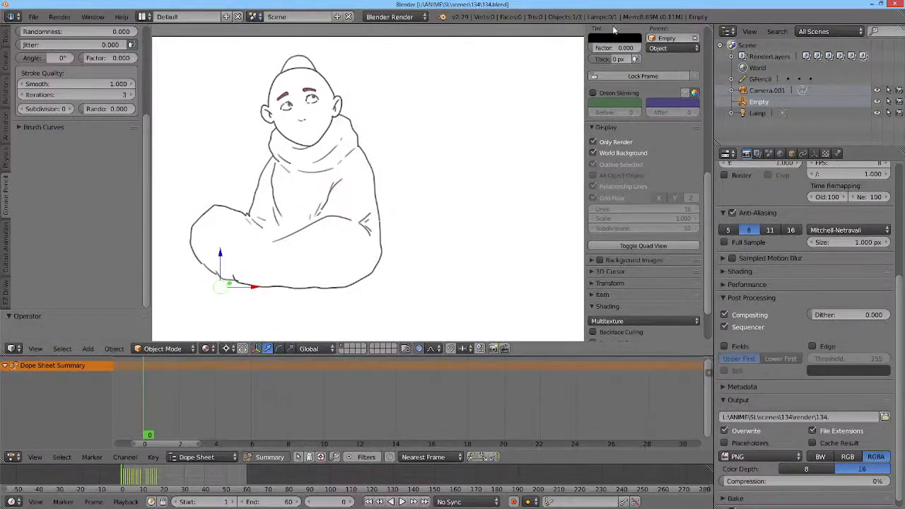
Step: Switch to Blender 2.79, open 086.blend from the scenes\086 folder and scrub its dope sheet to frame 20
click(33, 16)
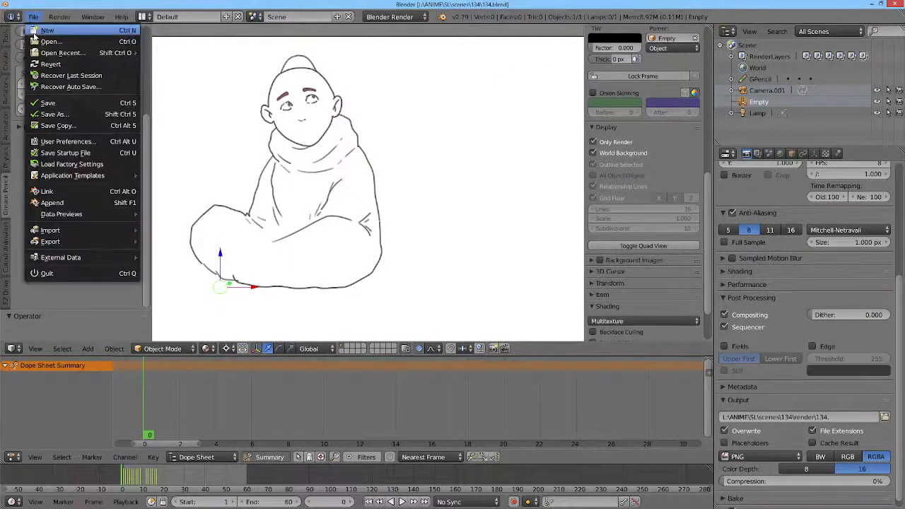
click(35, 41)
click(165, 73)
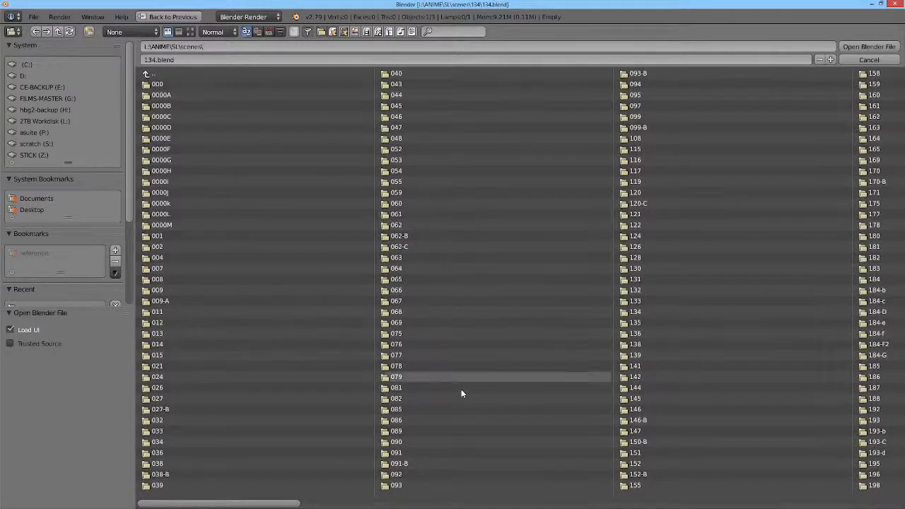
click(419, 418)
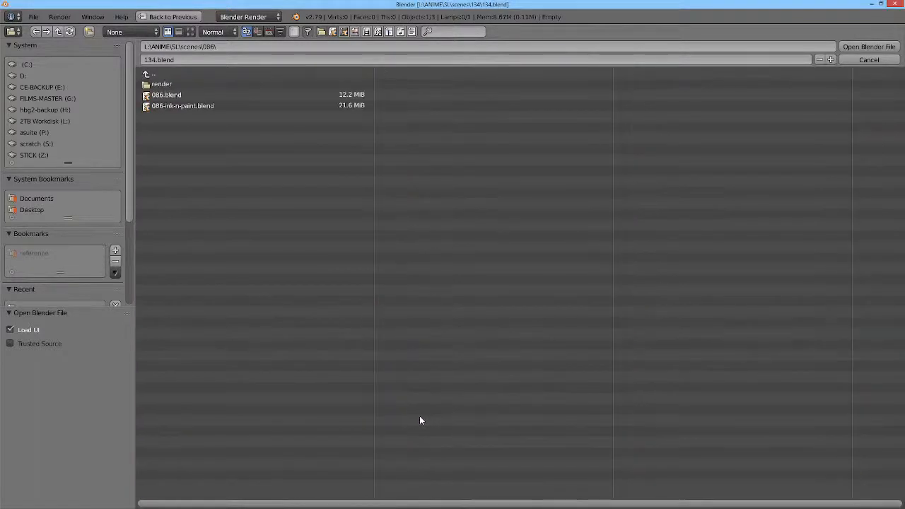
click(172, 95)
double_click(172, 95)
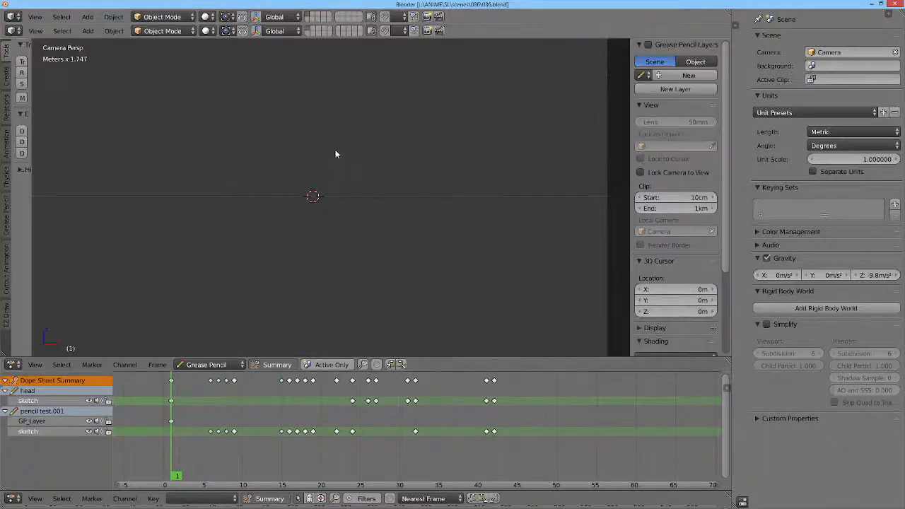
drag(233, 399, 323, 394)
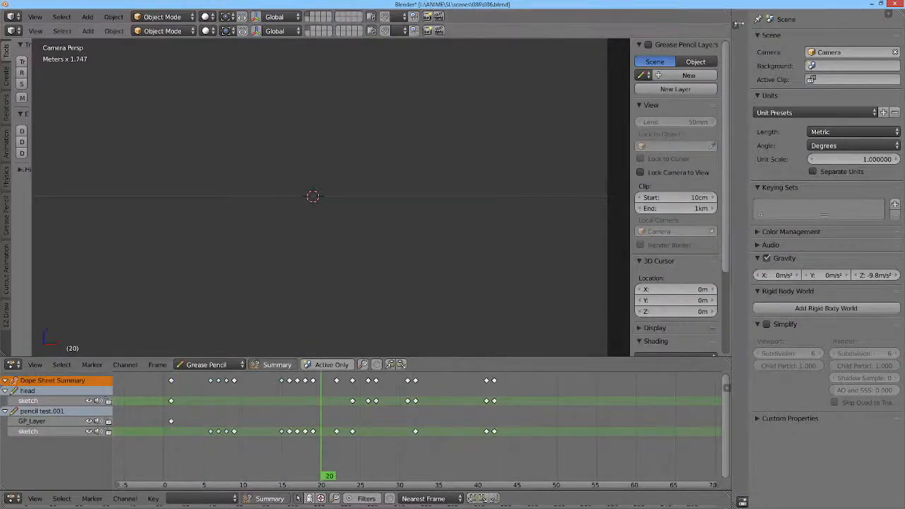
Step: Open 086-ink-n-paint.blend from the scenes\086 folder in Blender 2.79
mouse_move(893, 5)
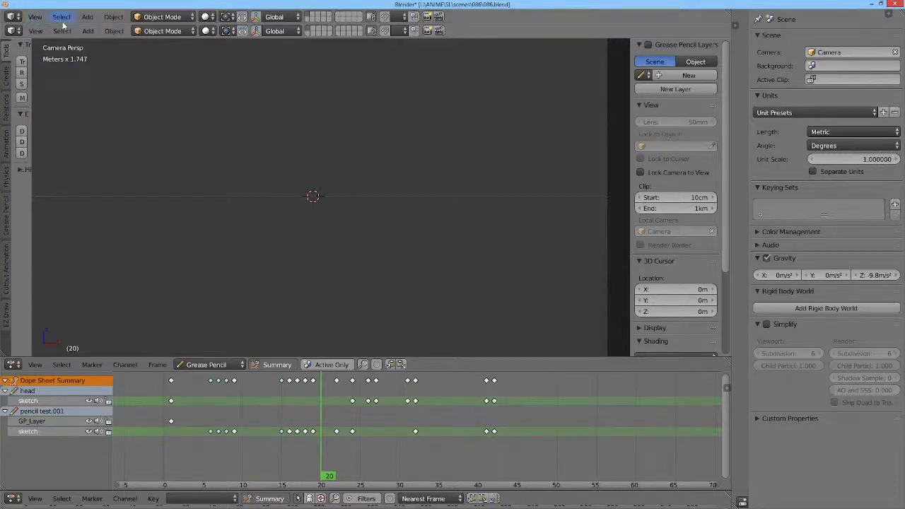
key(ctrl+o)
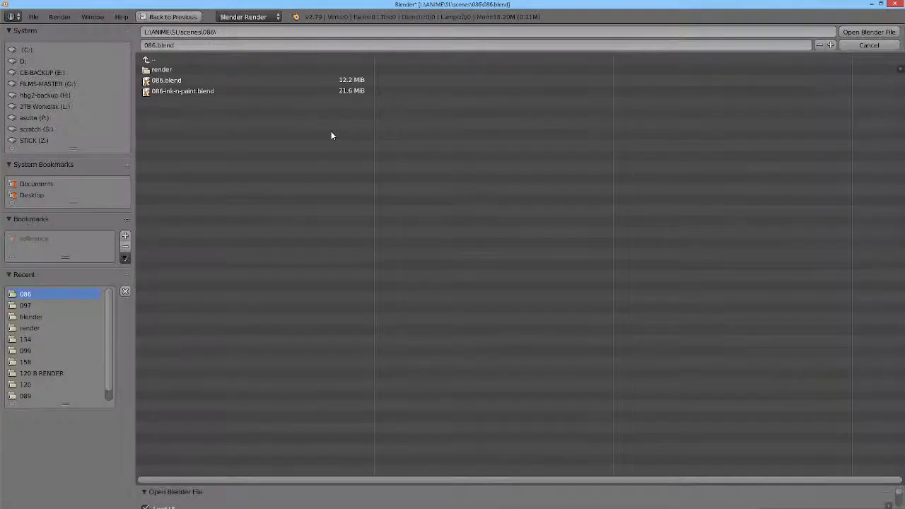
double_click(182, 91)
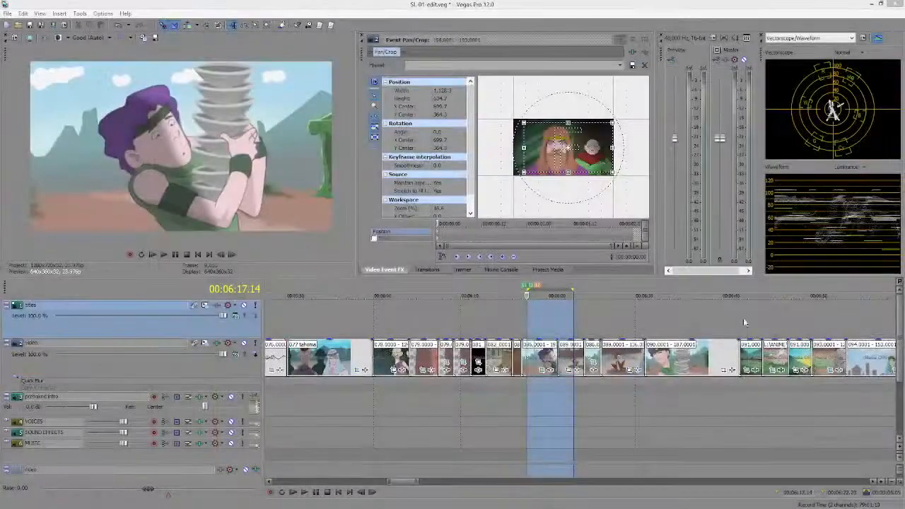
Step: Switch to Vegas Pro and review the scene 086 section of the edit timeline from about 00:06:17.14
drag(522, 312, 771, 326)
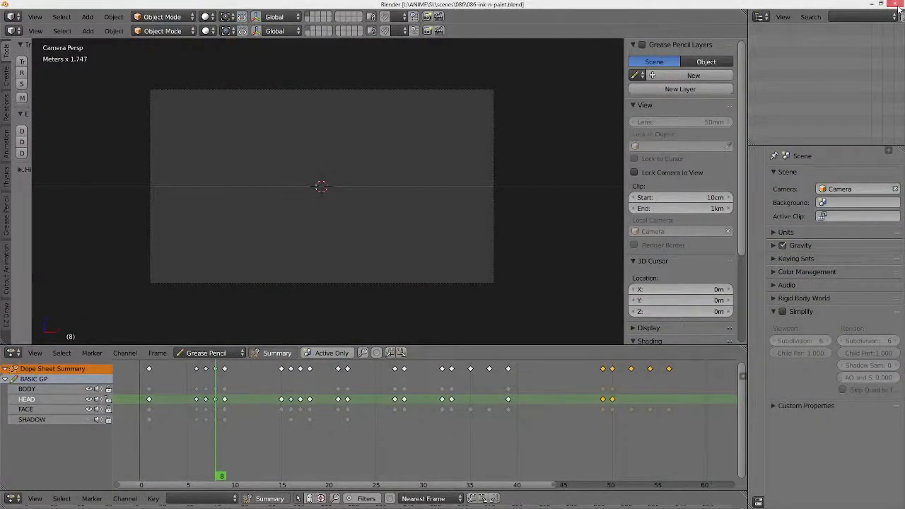
Step: Close the Blender 2.79 window and maximize the Blender 2.81 window
click(898, 4)
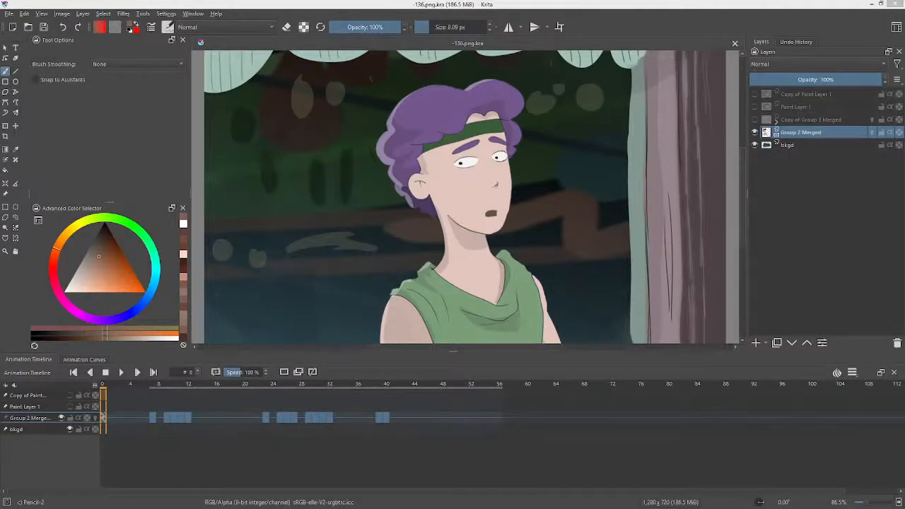
drag(341, 0, 366, 60)
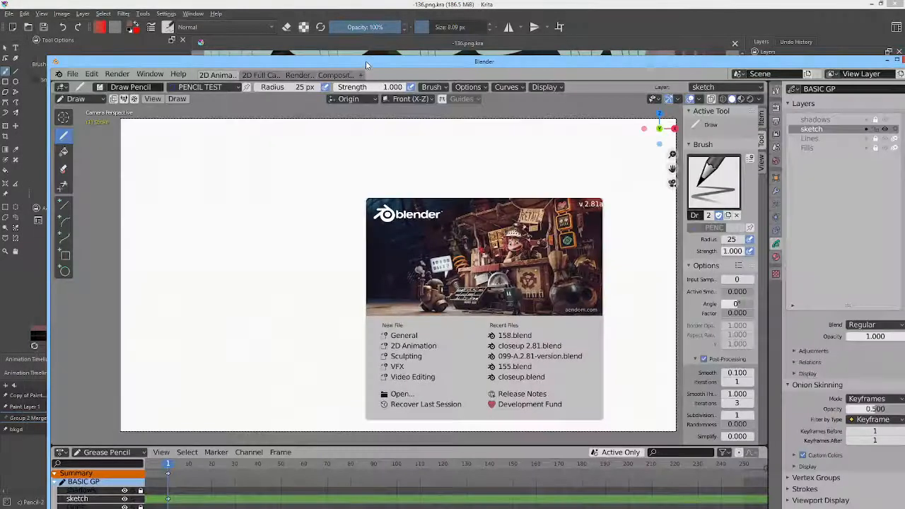
double_click(366, 61)
Step: Open 086.blend from L:\ANIME\SL\scenes\086 in Blender 2.81 and move its sketch animation to frame 0
click(26, 16)
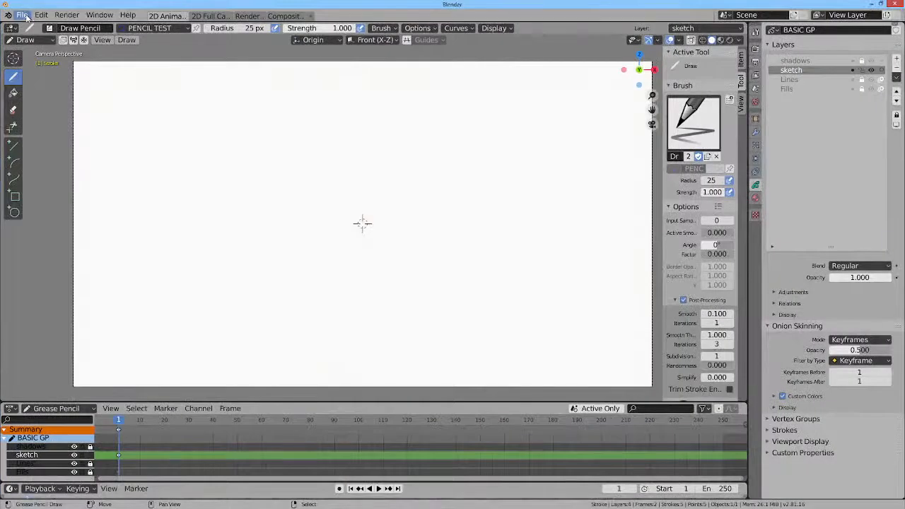
click(25, 15)
click(42, 31)
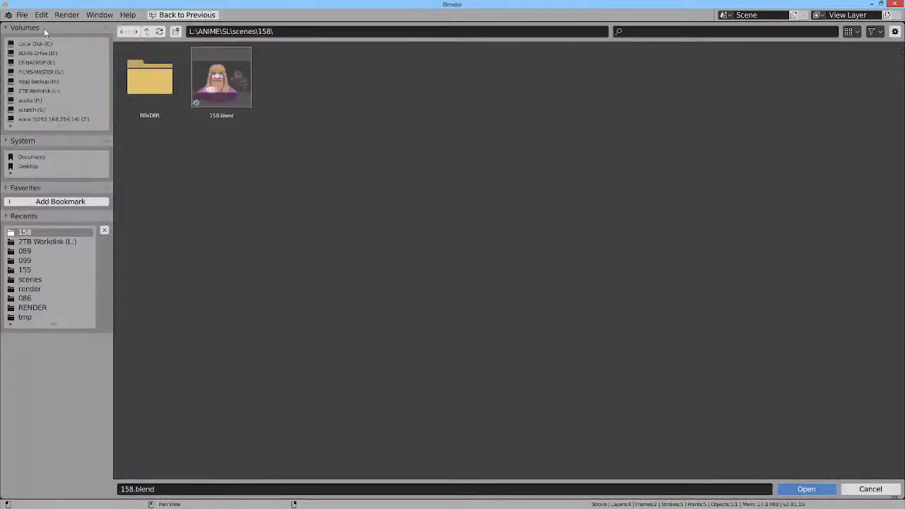
click(147, 33)
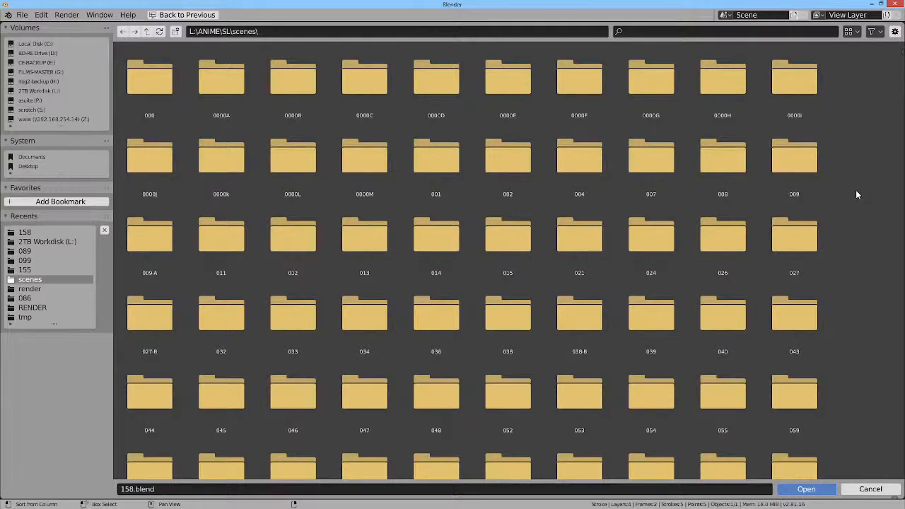
scroll(855, 194, down, 5)
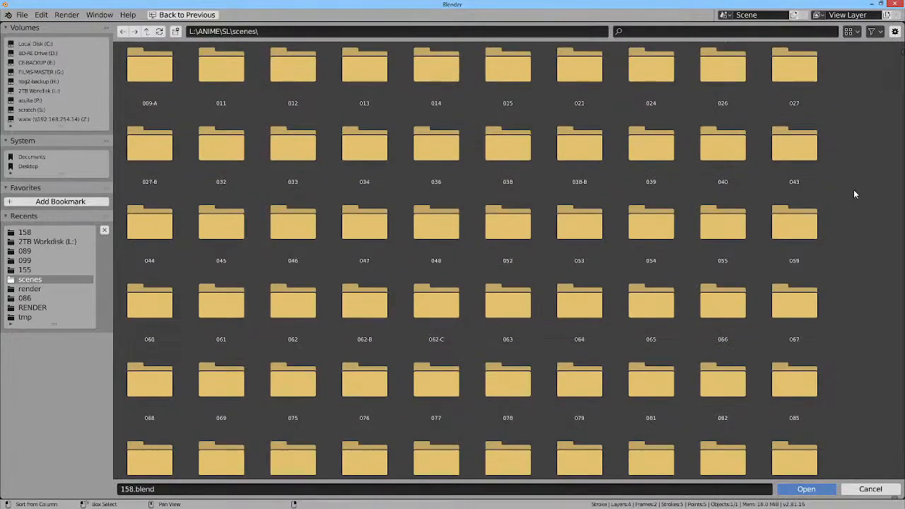
scroll(854, 188, down, 3)
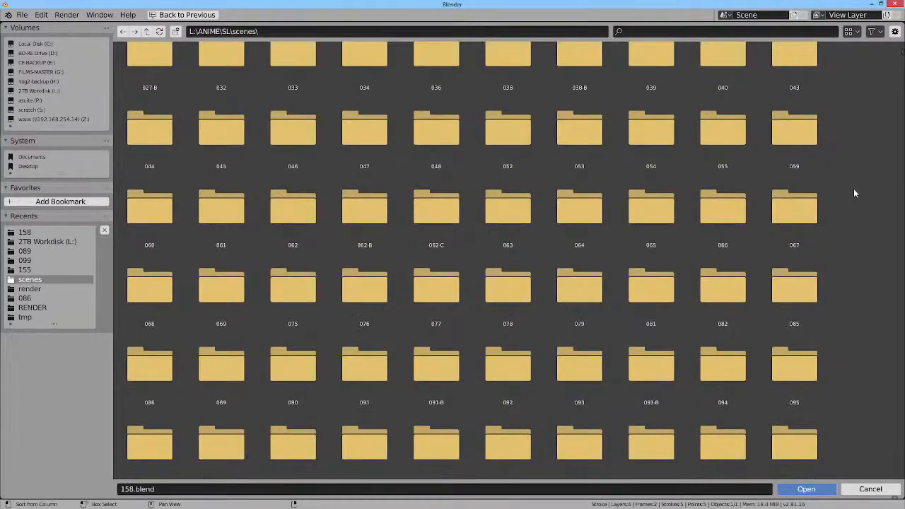
double_click(131, 361)
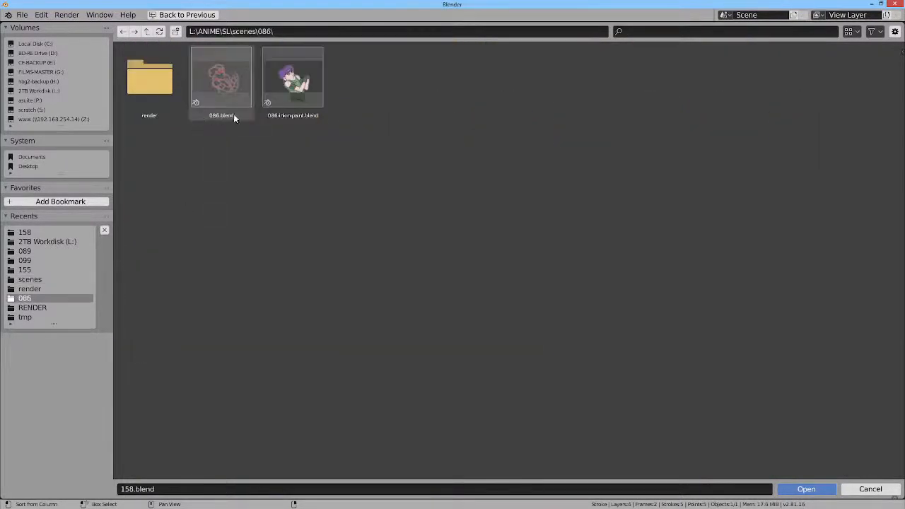
double_click(226, 71)
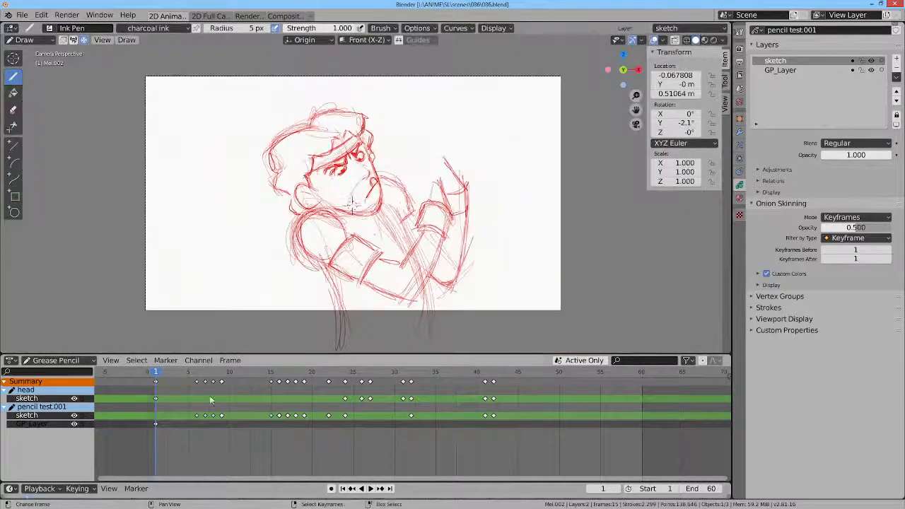
mouse_move(160, 375)
mouse_down()
mouse_move(522, 373)
mouse_move(198, 372)
mouse_move(129, 344)
mouse_up()
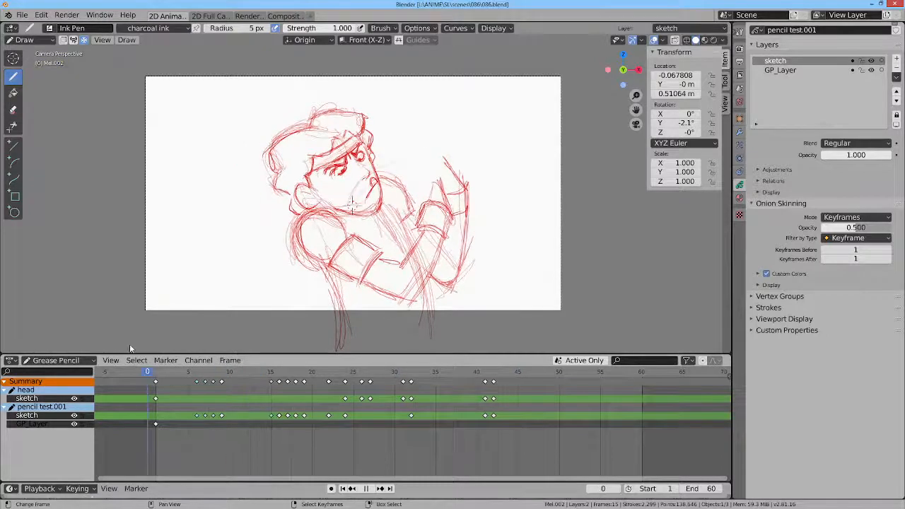
Step: Open 086-ink-n-paint.blend from the scenes\086 folder without saving the changes to 086.blend
click(22, 15)
click(29, 41)
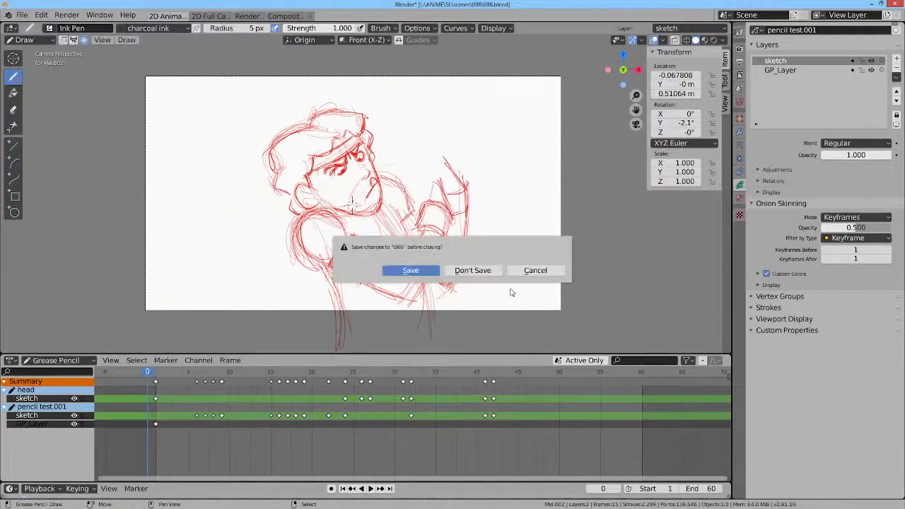
click(472, 270)
double_click(305, 92)
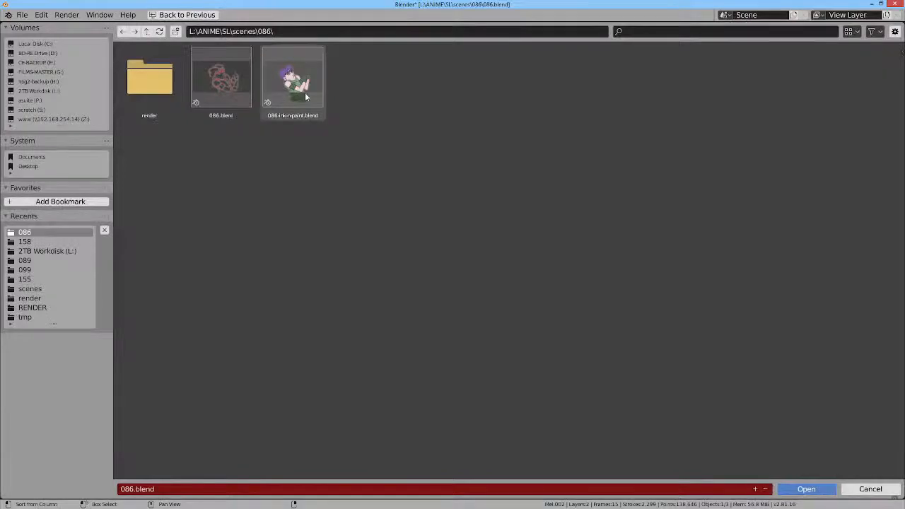
Step: Play and scrub the inked scene 086 animation through frames 10 to 26 to review the head movement
key(space)
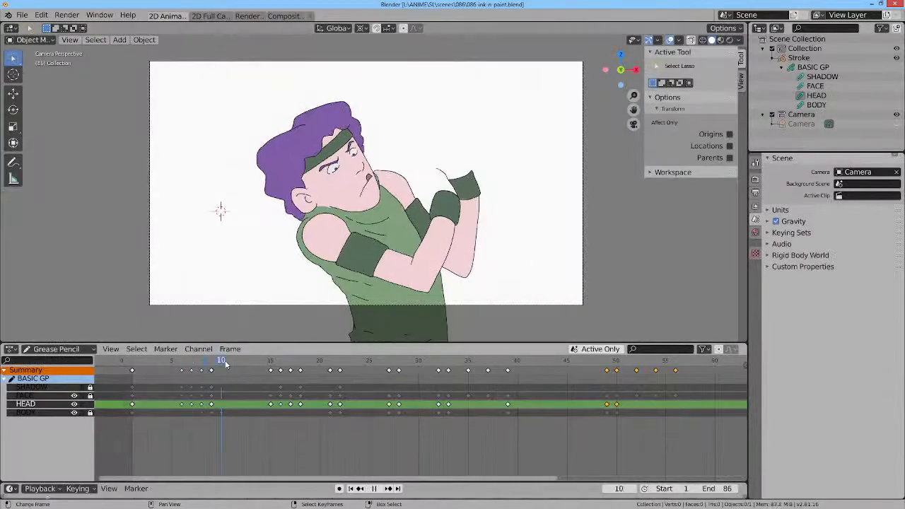
click(130, 358)
drag(129, 359, 379, 361)
mouse_move(380, 362)
mouse_down()
mouse_move(401, 361)
mouse_move(379, 363)
mouse_up()
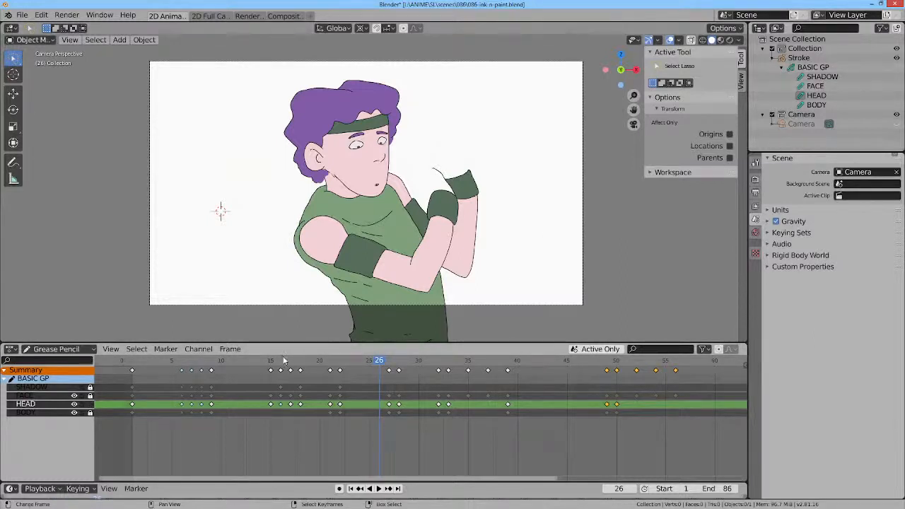
drag(283, 361, 231, 360)
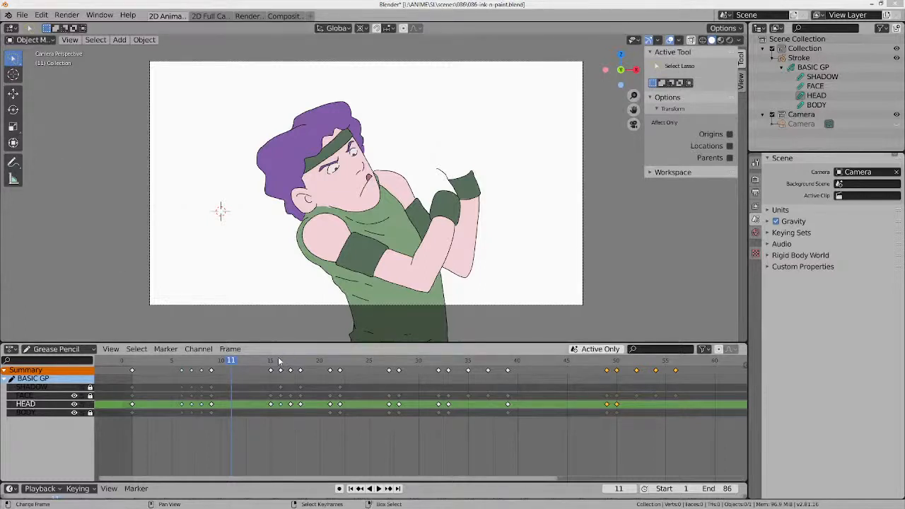
key(space)
Step: Go to frame 28 and select the BASIC GP grease pencil data in Edit Mode
drag(343, 373, 400, 364)
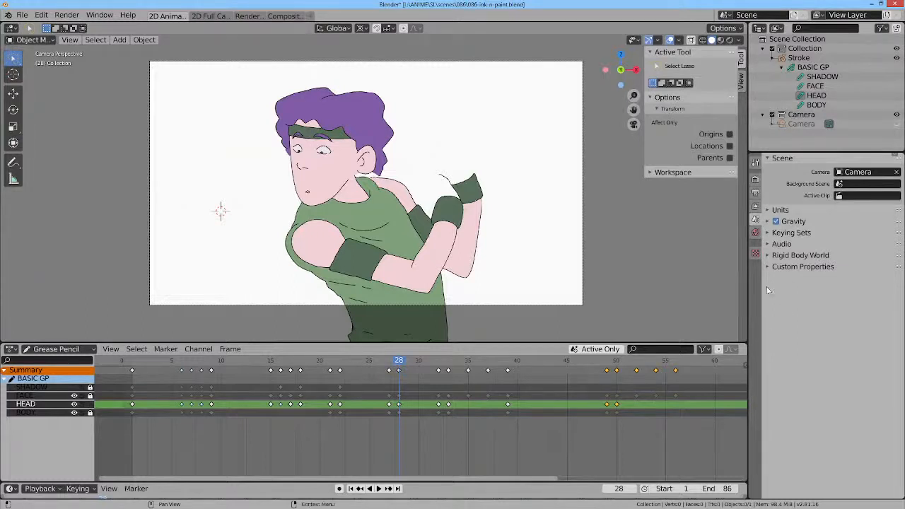
click(814, 68)
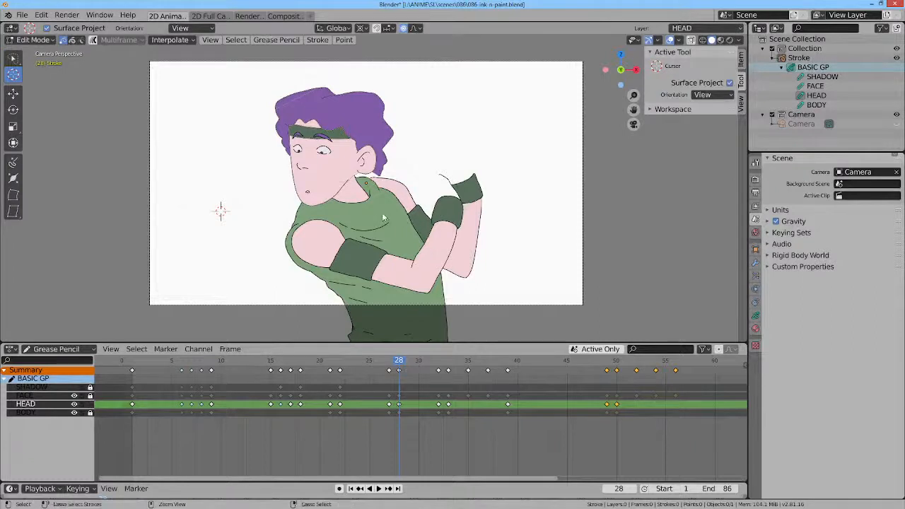
Step: Switch the Stroke object to Object Mode, show its grease pencil layers and toggle the visibility of the SHADOW layer
key(ctrl+Tab)
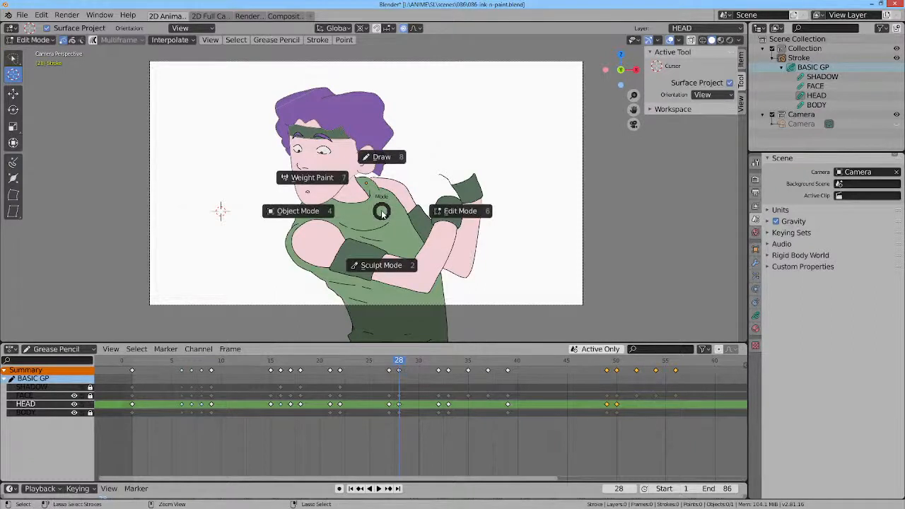
key(Escape)
key(ctrl+Tab)
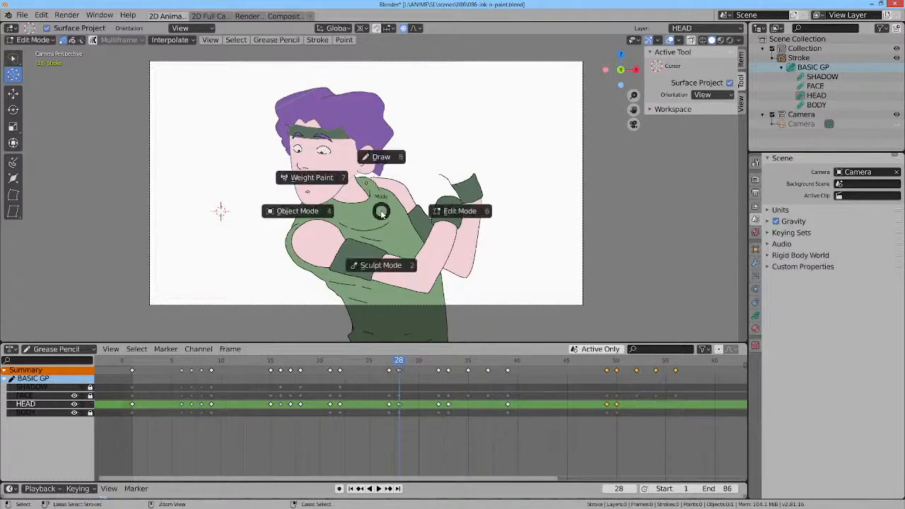
click(322, 216)
click(378, 190)
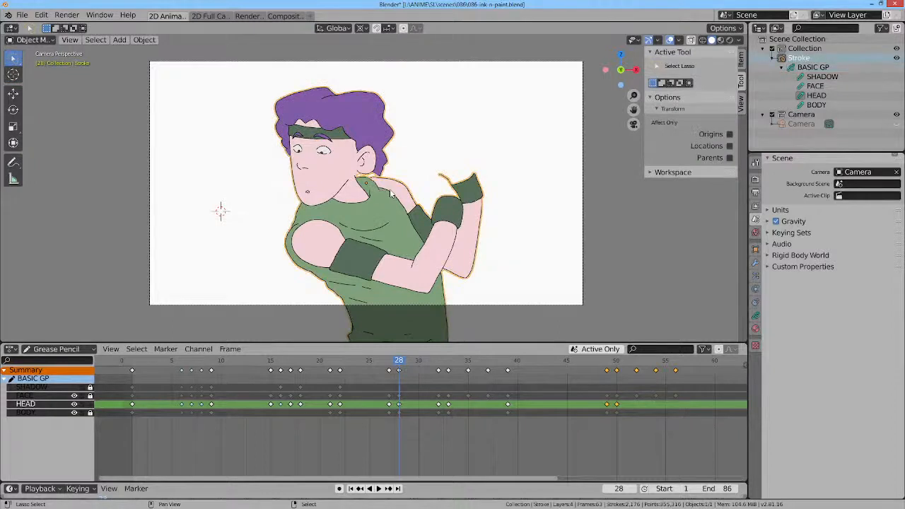
click(755, 316)
click(756, 318)
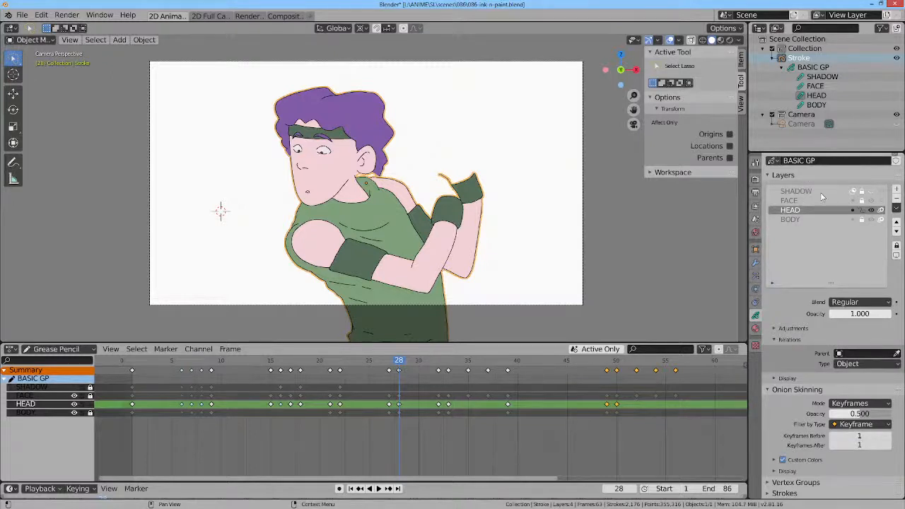
click(873, 192)
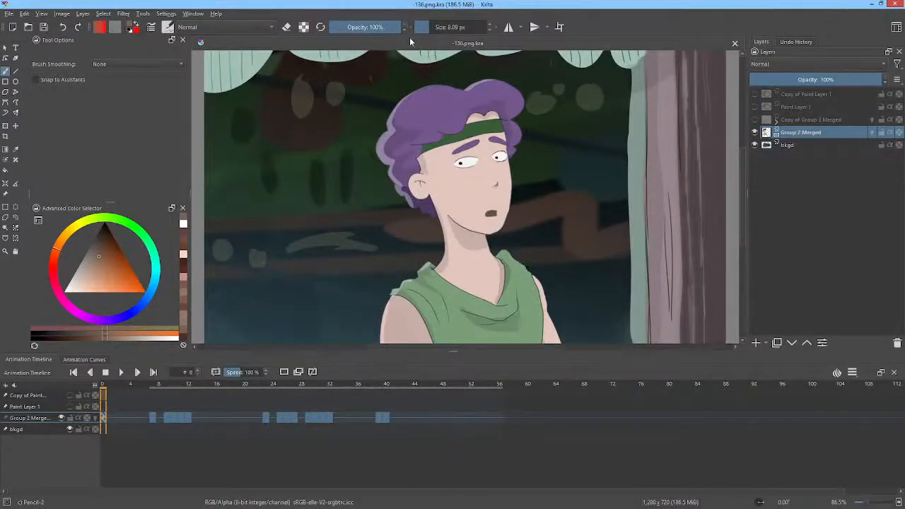
Step: Switch to Krita and start opening an image from the L:\ANIME\SL\scenes folder
click(27, 30)
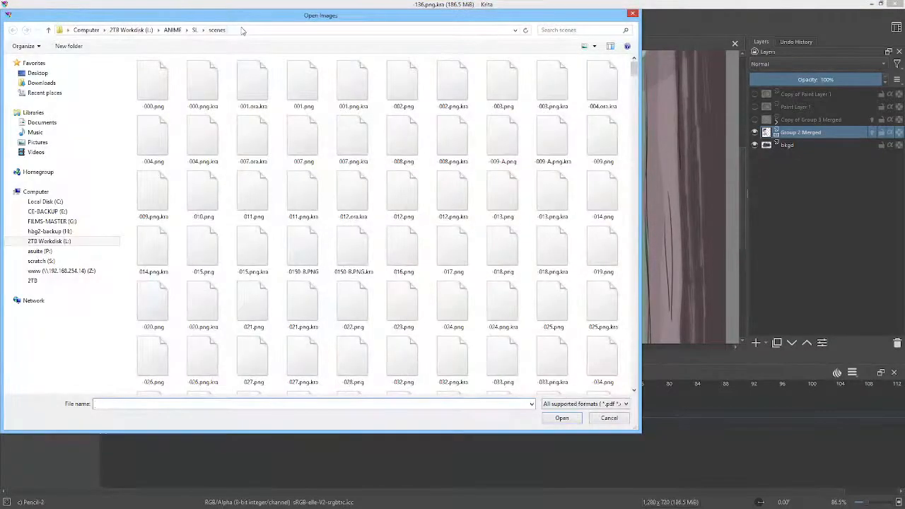
click(223, 31)
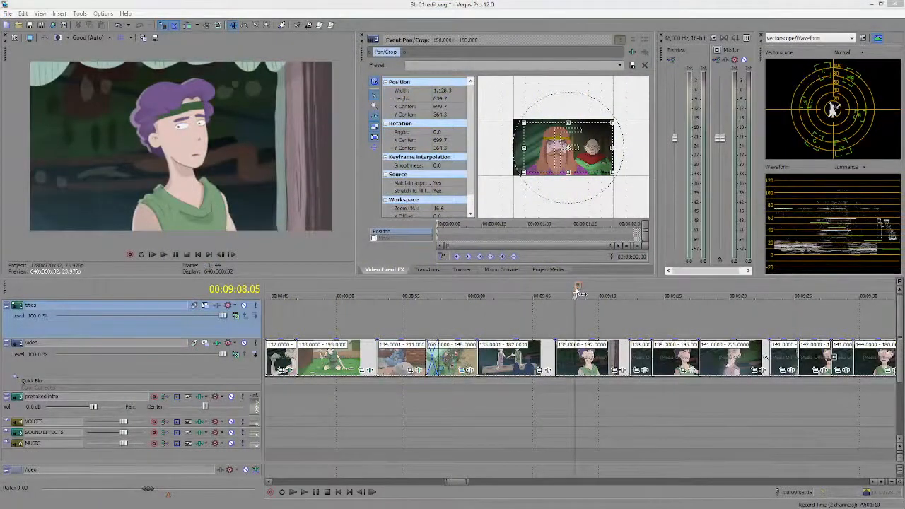
Step: Switch to Vegas Pro and step frame by frame through the scene 086 clip around 00:06:18 in the edit
key(ctrl+Left)
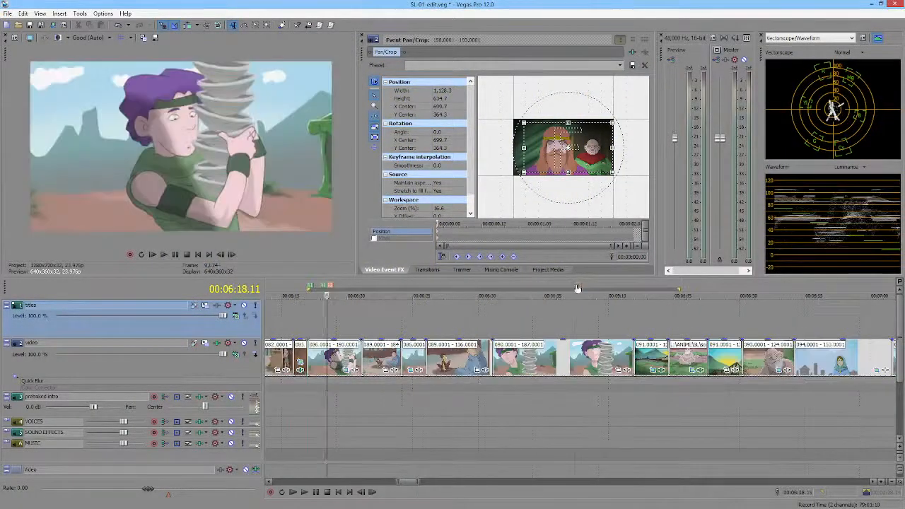
key(Left)
key(Left)
key(Left)
key(Left)
key(Left)
key(Left)
key(Left)
key(Left)
key(Left)
key(Left)
key(Left)
key(Left)
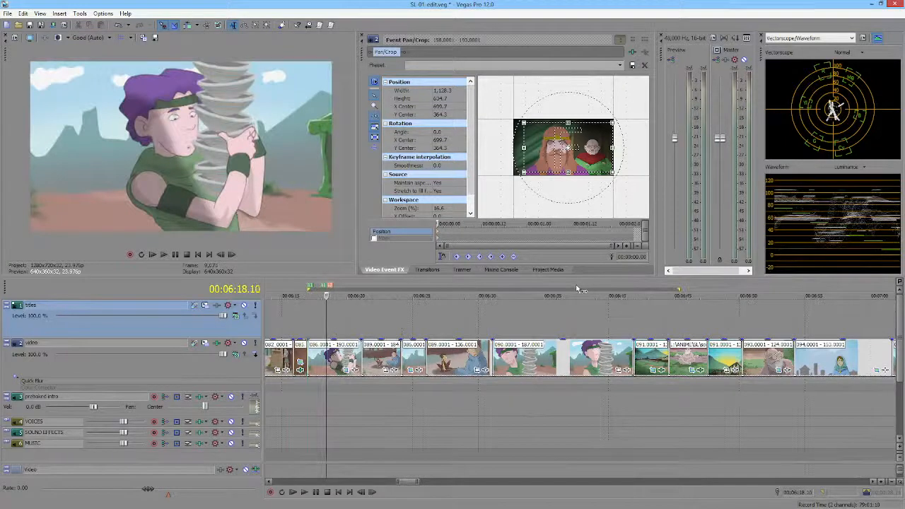
key(Right)
key(Right)
key(Right)
key(Right)
key(Right)
key(Right)
key(Right)
key(Right)
key(Right)
key(Right)
key(Right)
key(Right)
key(Right)
key(Right)
key(Right)
key(Right)
key(Right)
key(Right)
key(Right)
key(Right)
key(Right)
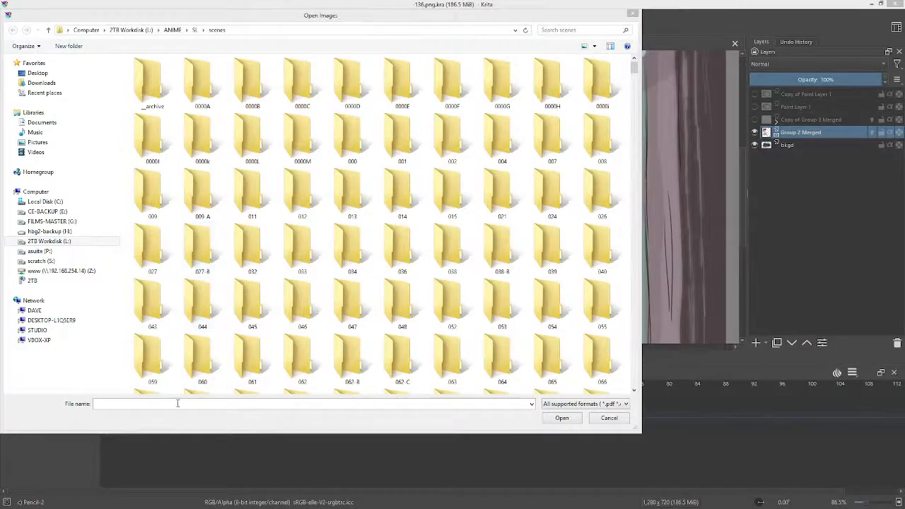
Step: Return to Krita and open -086.png.kra from the scenes folder
click(211, 404)
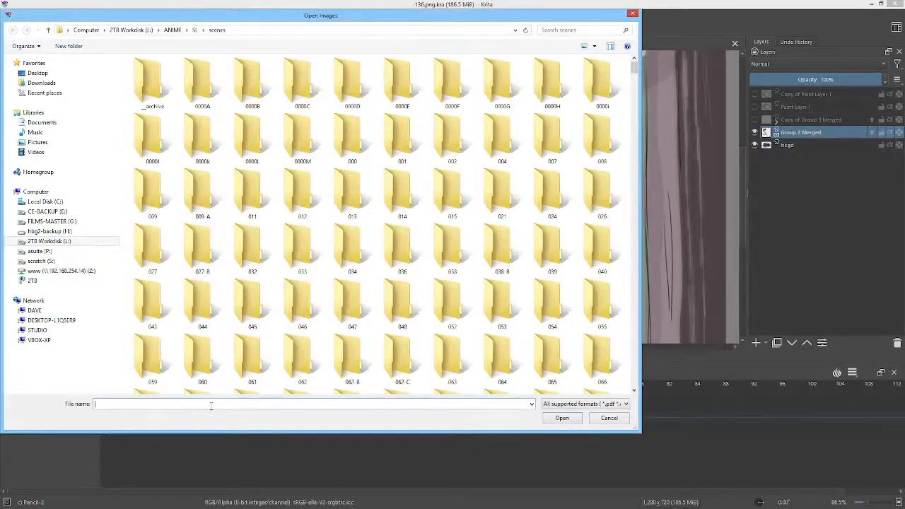
text(-)
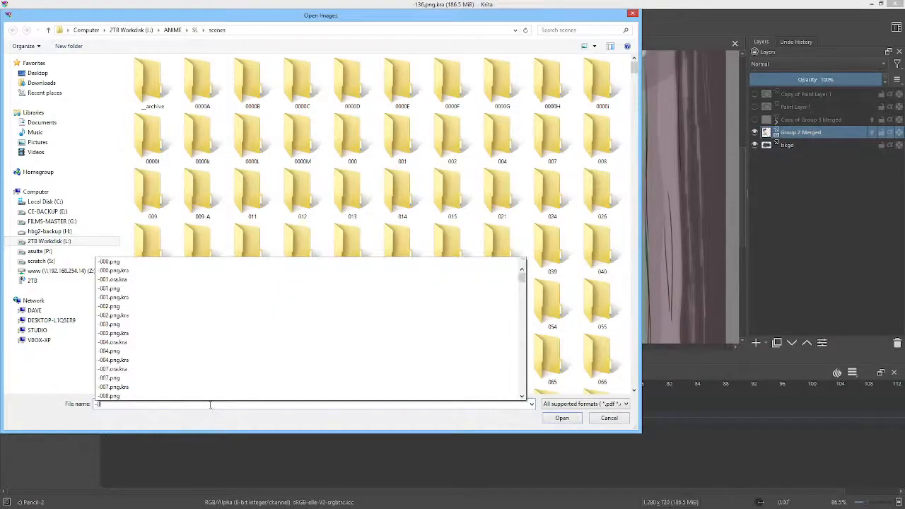
text(086)
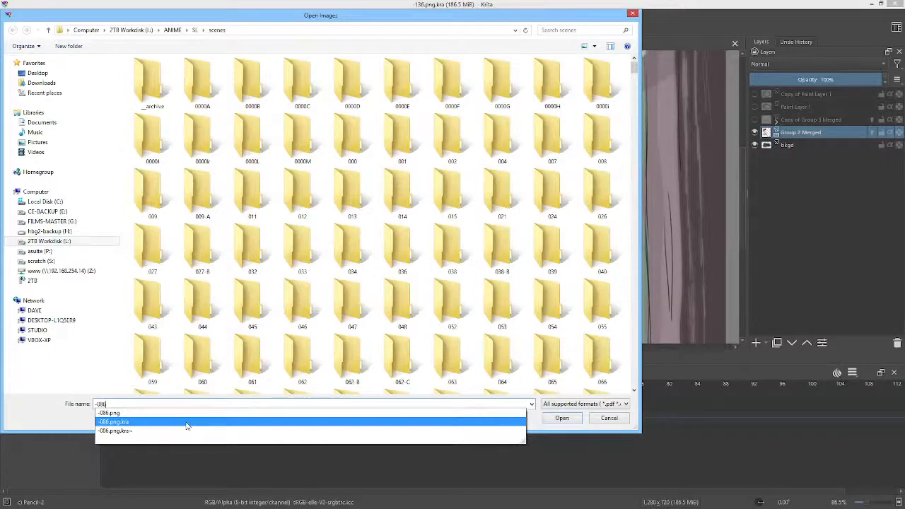
click(187, 423)
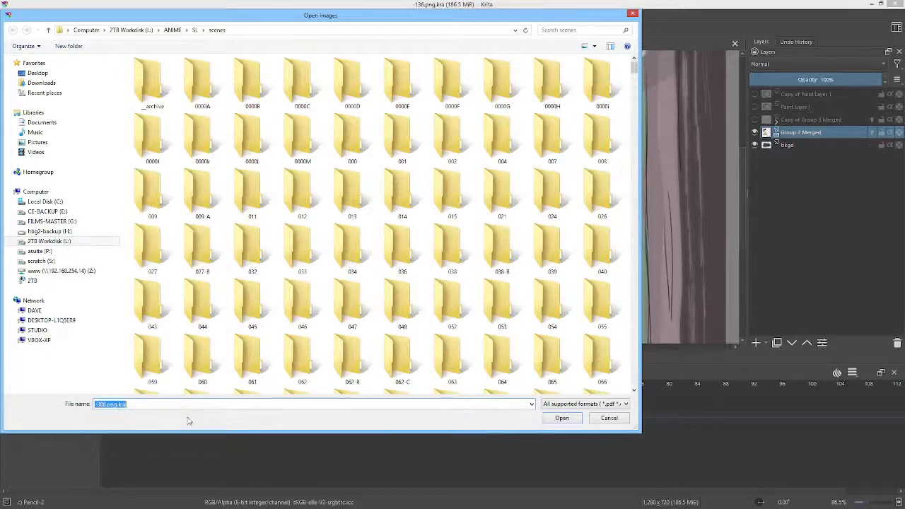
click(561, 418)
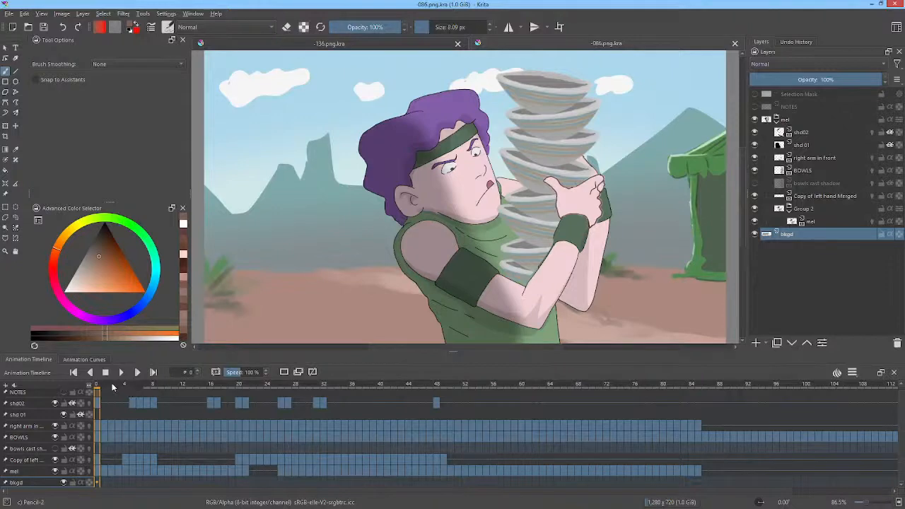
Step: Scrub -086.png.kra to frame 27 and -136.png.kra to frame 50 to examine both character animations
drag(112, 387, 291, 375)
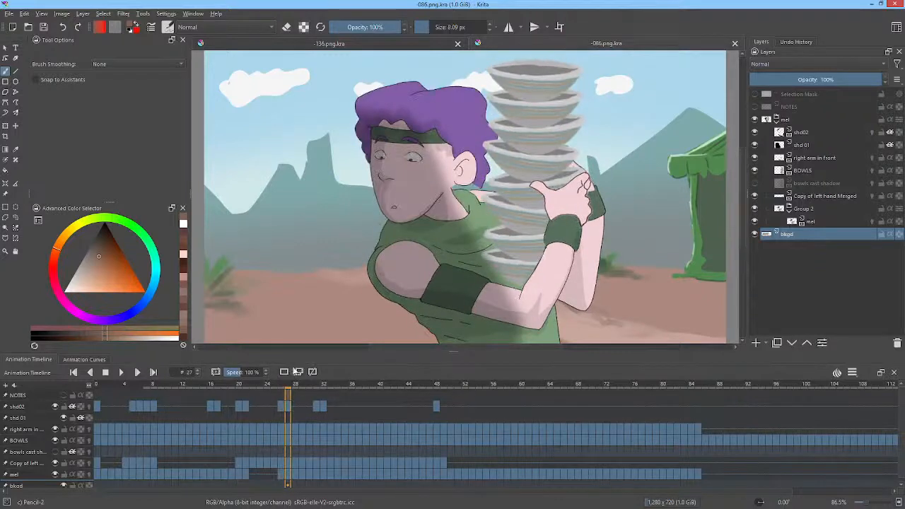
click(415, 46)
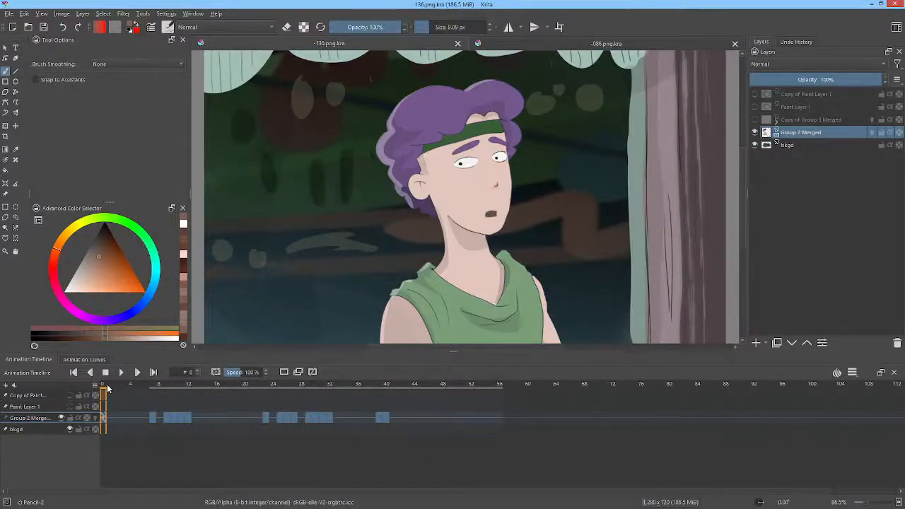
drag(108, 387, 460, 404)
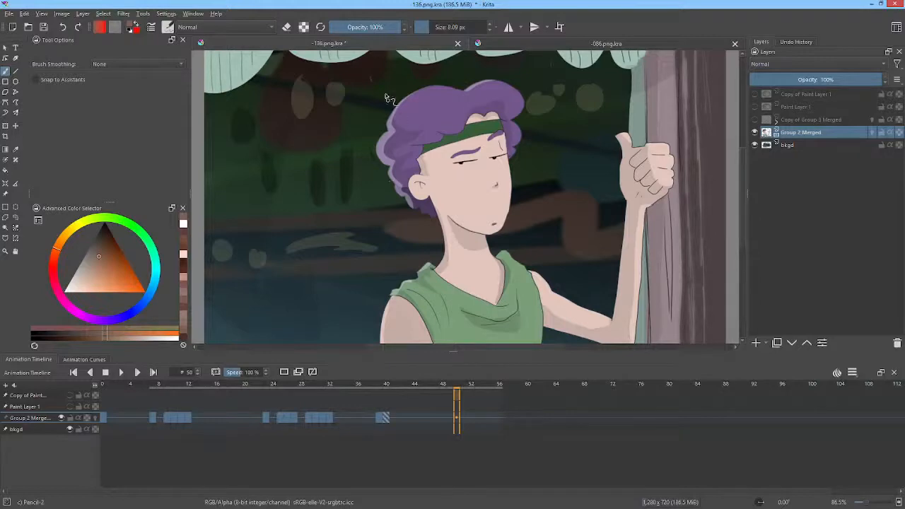
Step: In -086.png.kra, go to frame 28 and copy the mel layer group
click(512, 45)
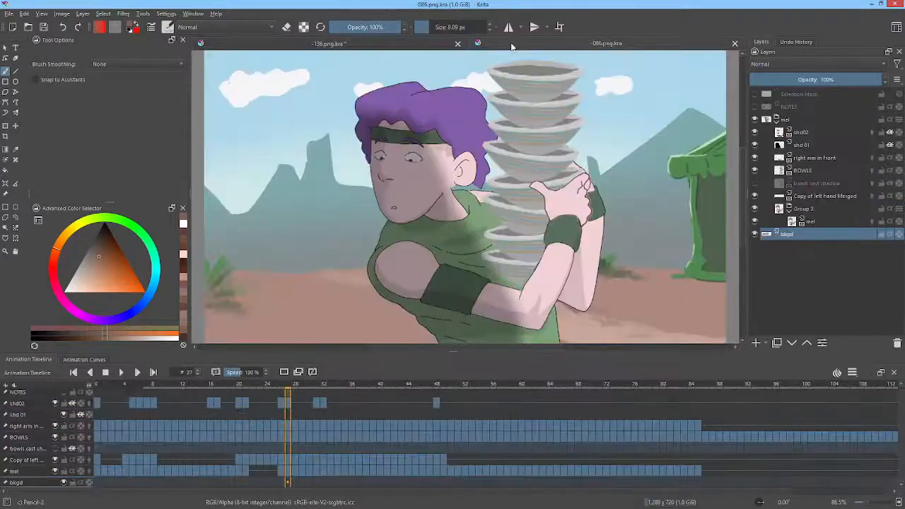
mouse_move(297, 389)
mouse_down()
mouse_move(448, 386)
mouse_move(265, 385)
mouse_move(191, 371)
mouse_move(296, 378)
mouse_up()
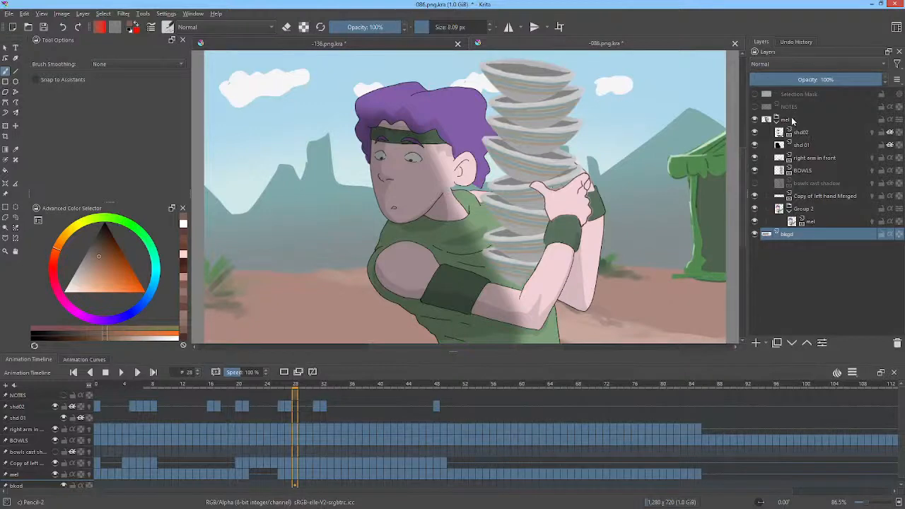
click(793, 121)
mouse_move(792, 120)
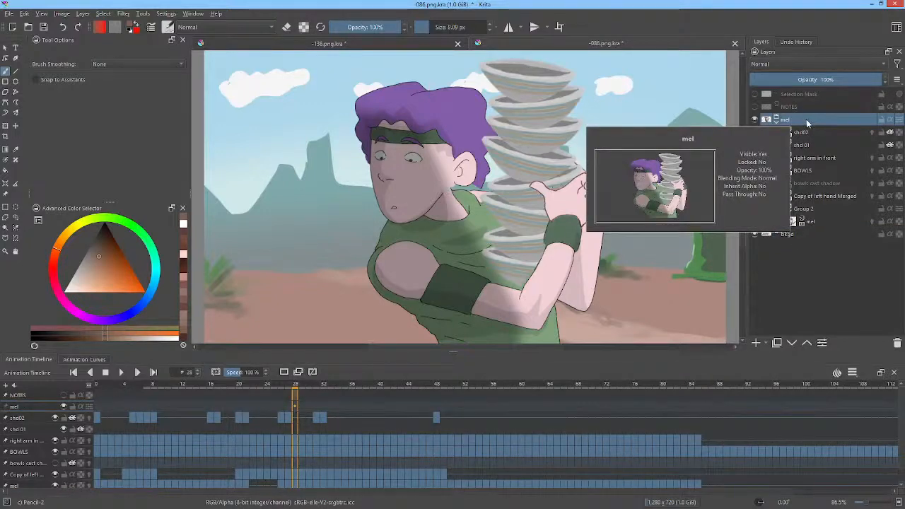
right_click(801, 124)
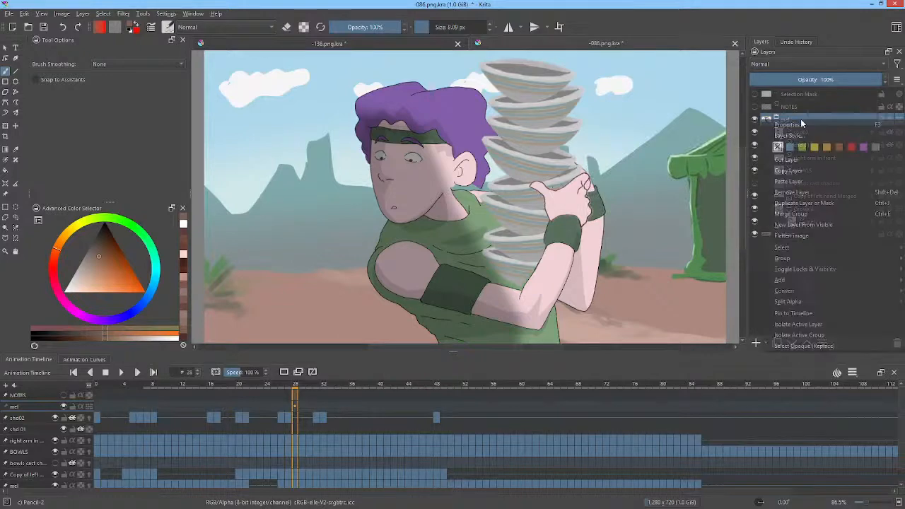
click(802, 174)
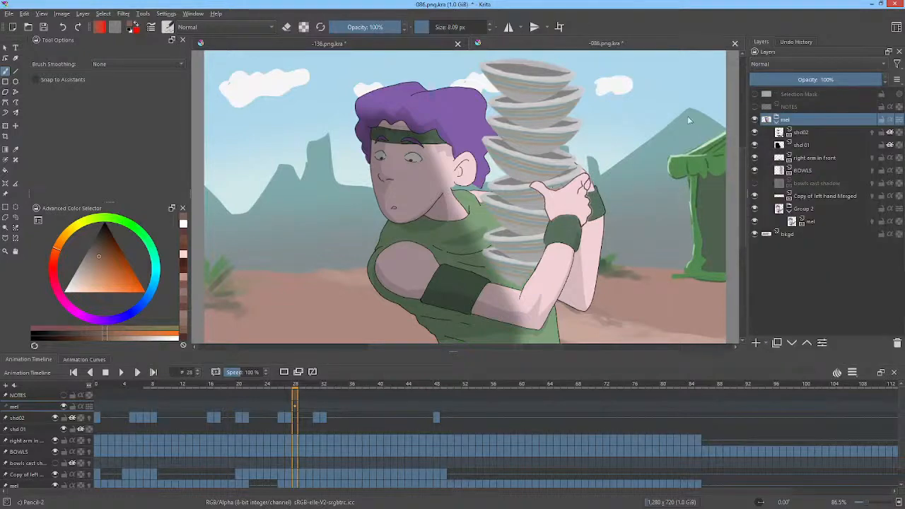
Step: In -136.png.kra, toggle Copy of Group 3 Merged, Paint Layer 1 and Copy of Paint Layer 1 to examine each layer's effect
click(382, 47)
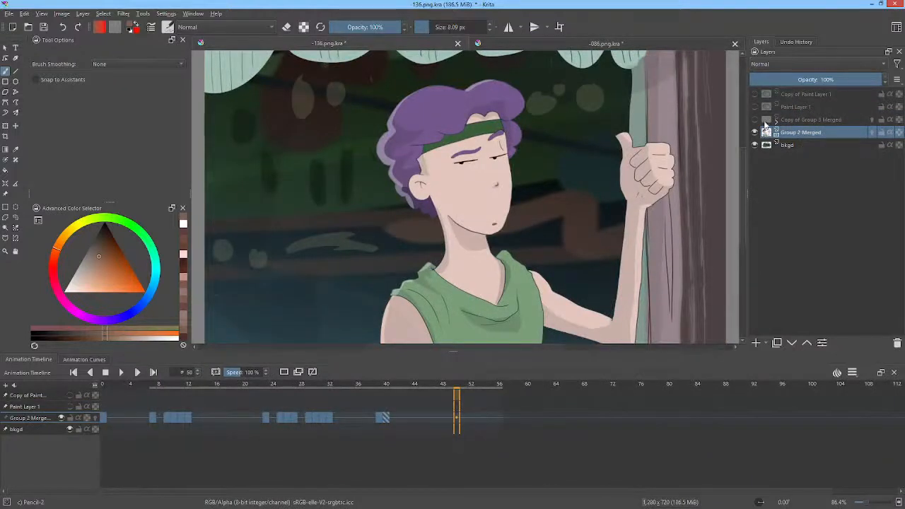
click(756, 120)
click(755, 119)
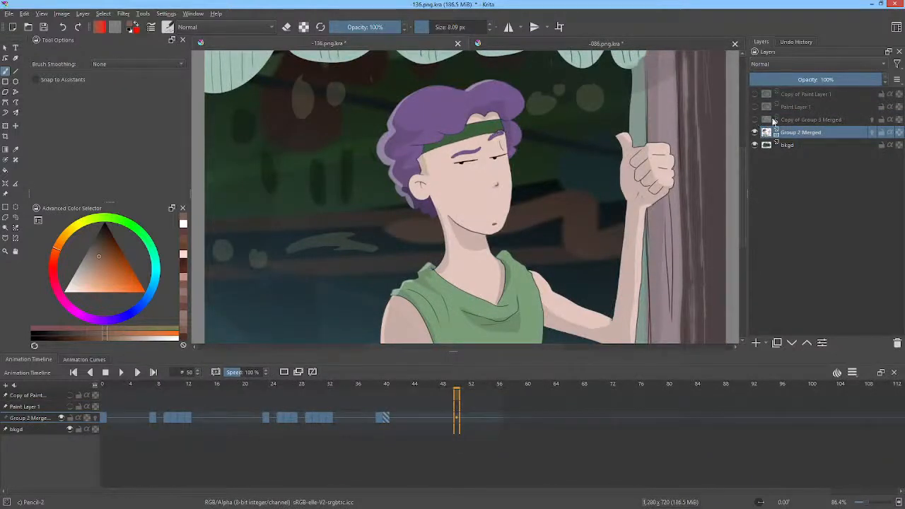
click(755, 107)
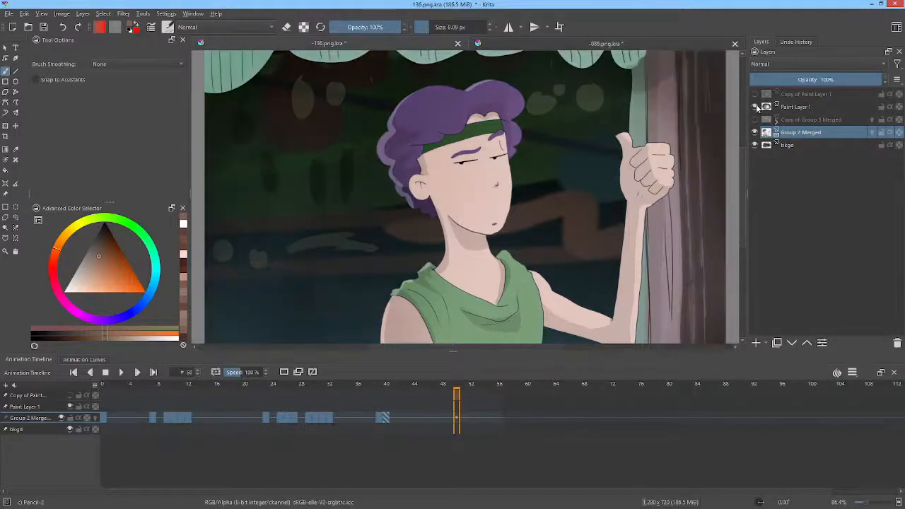
click(756, 107)
click(756, 107)
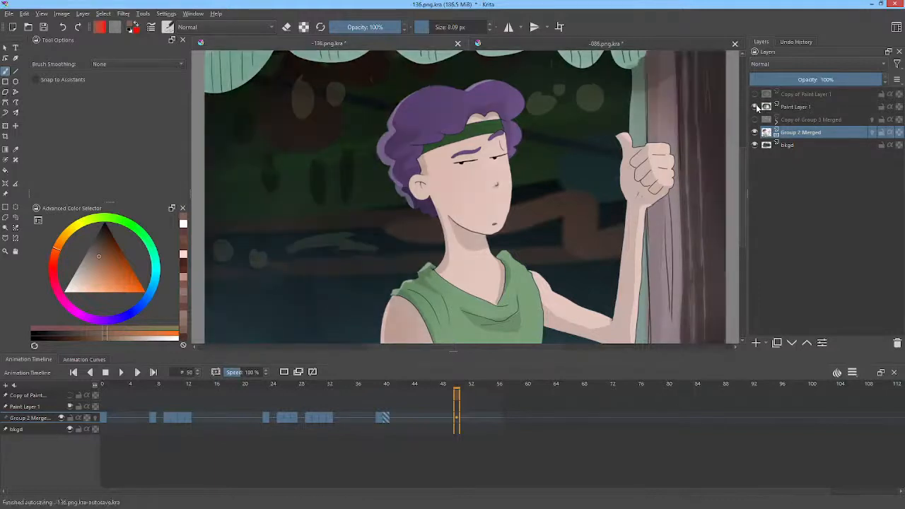
click(755, 107)
click(754, 95)
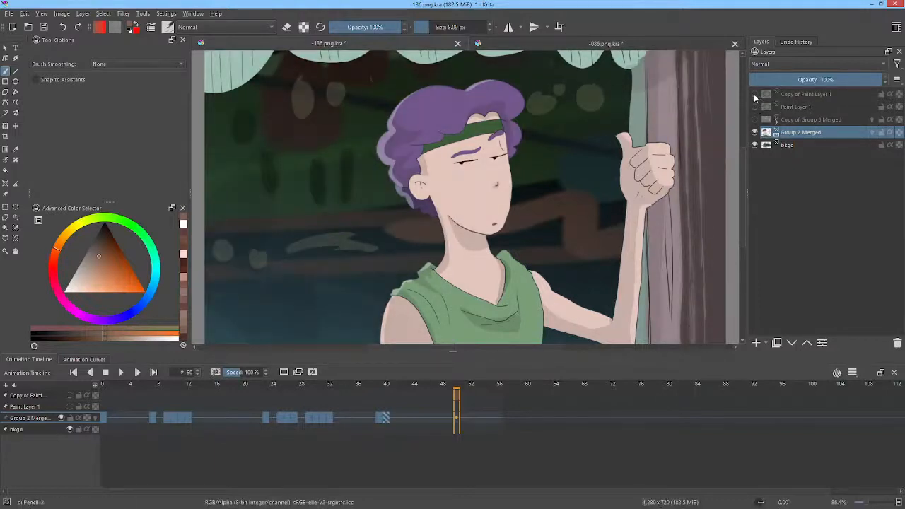
click(754, 94)
click(755, 95)
click(754, 95)
Step: Delete Paint Layer 1 and the Copy of Group 3 Merged layer from -136.png.kra
click(755, 107)
click(811, 108)
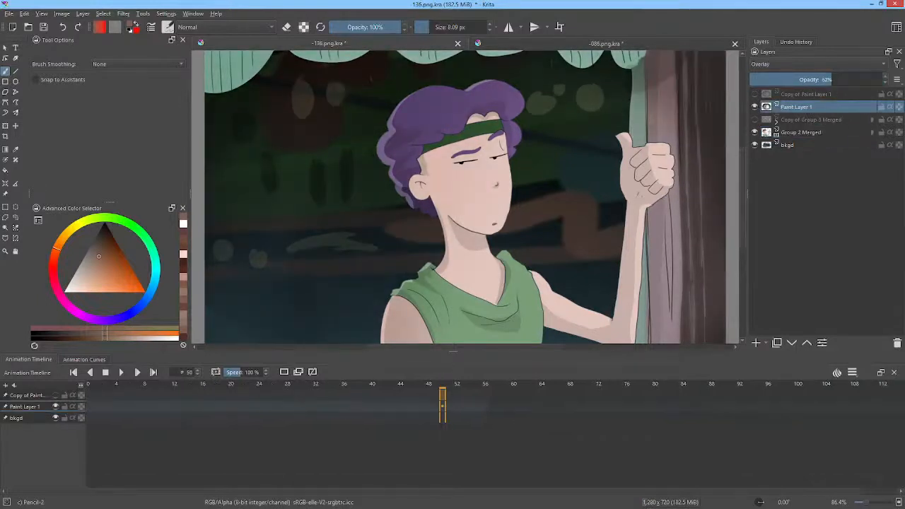
click(897, 344)
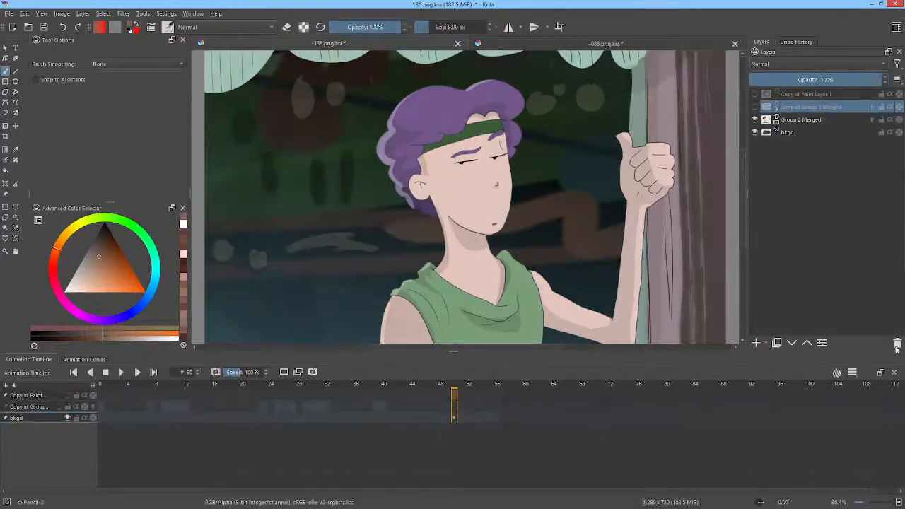
click(898, 344)
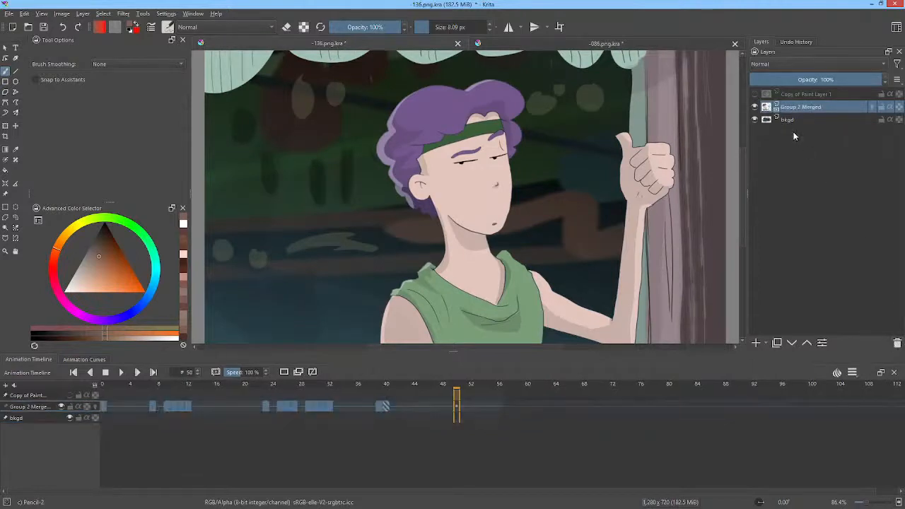
Step: Check the Group 2 Merged layer by toggling its visibility, and paste the copied mel group above it
click(757, 108)
click(756, 107)
right_click(793, 111)
click(796, 173)
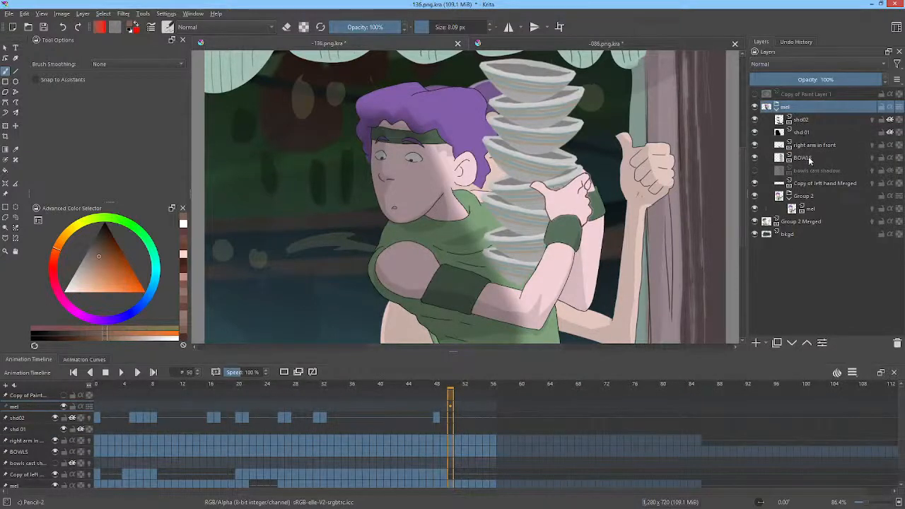
Step: Delete the BOWLS and bowls cast shadow layers from the pasted mel group, and toggle Group 2's visibility to check its contents
click(802, 159)
key(shift+Delete)
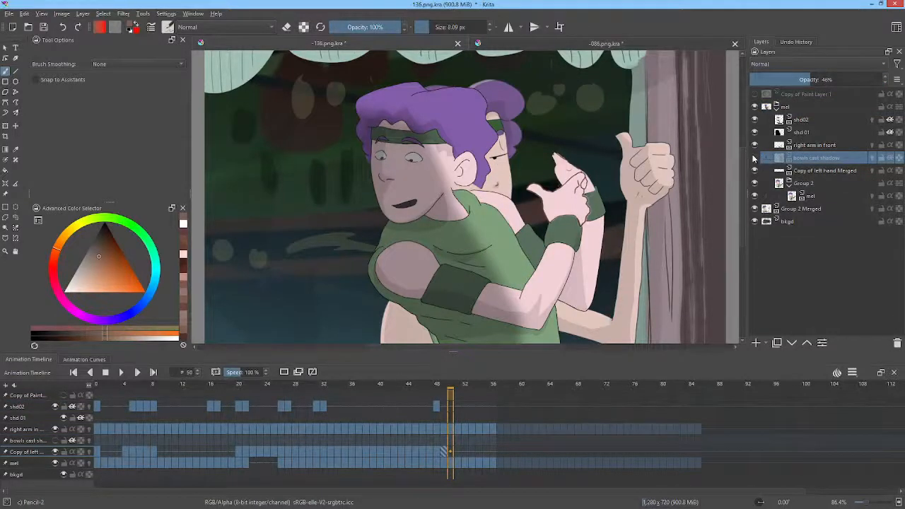
click(755, 158)
click(755, 158)
click(898, 343)
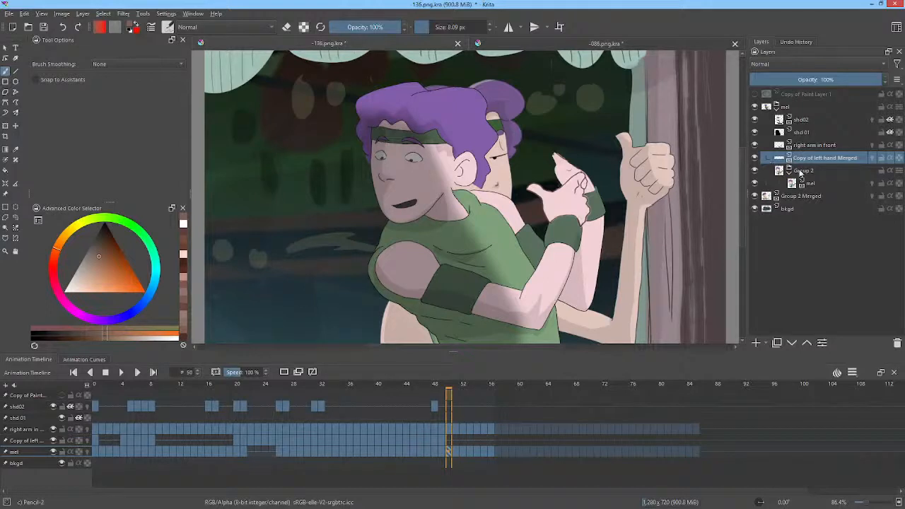
click(755, 170)
click(755, 170)
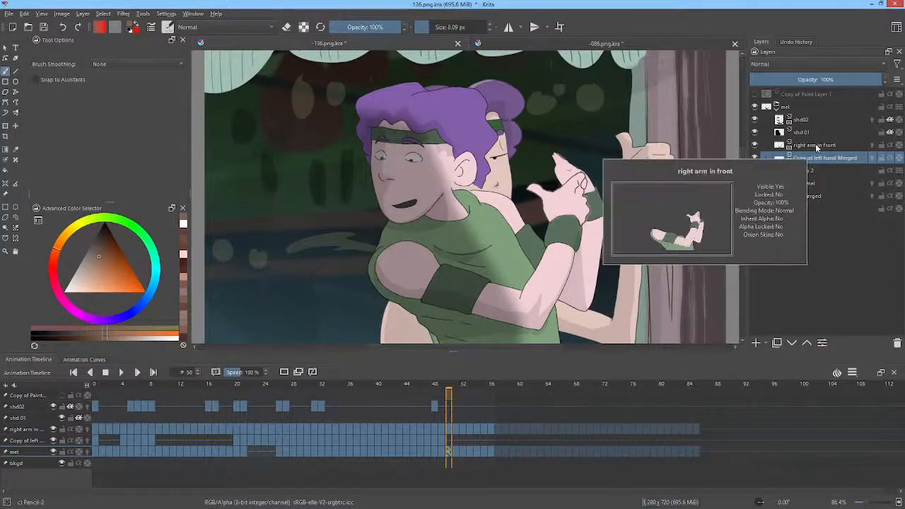
Step: Toggle the visibility of right arm in front and Group 2 in the mel group to examine their contents
click(755, 145)
click(755, 145)
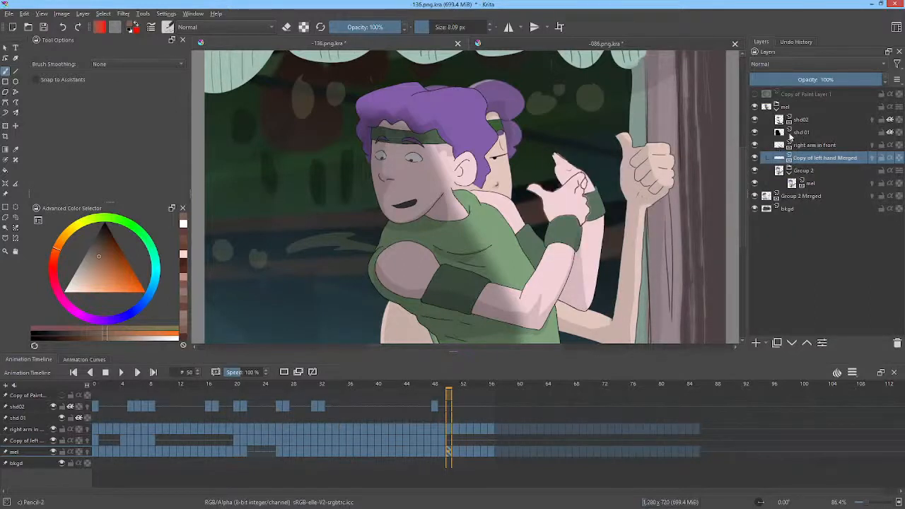
click(813, 147)
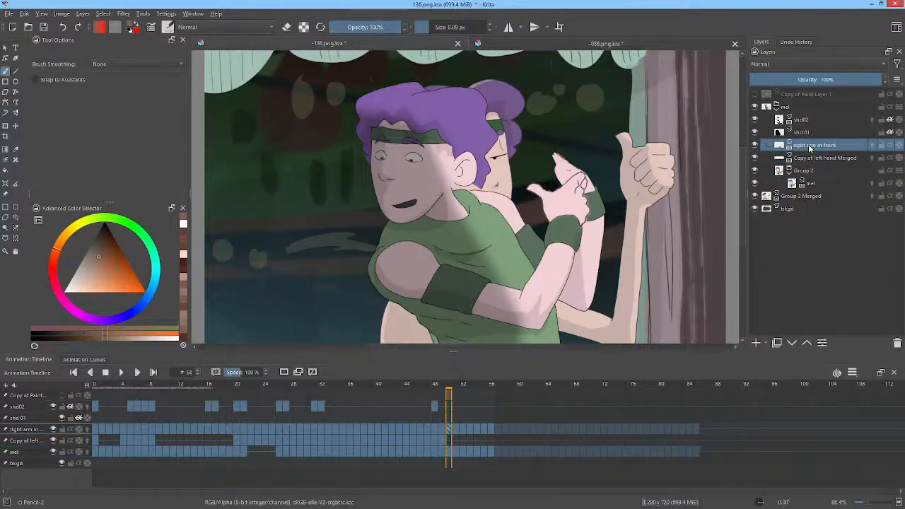
click(806, 171)
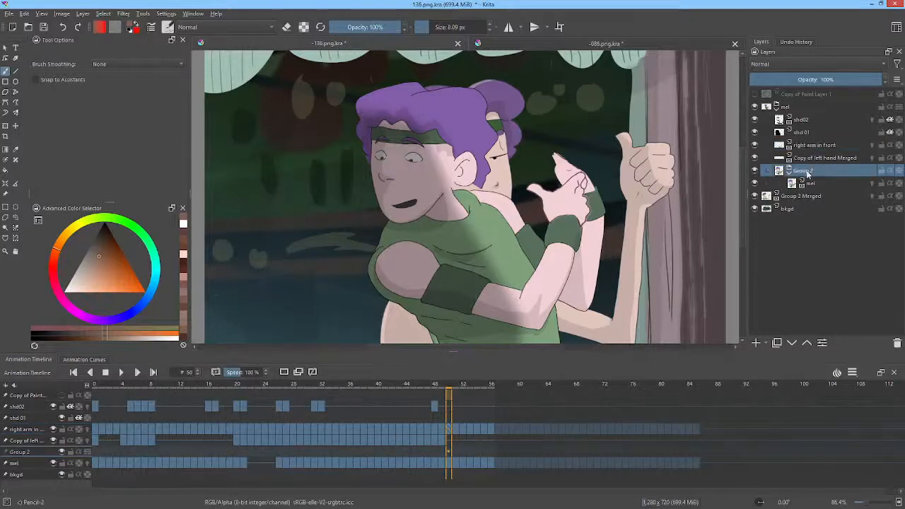
click(755, 171)
click(755, 170)
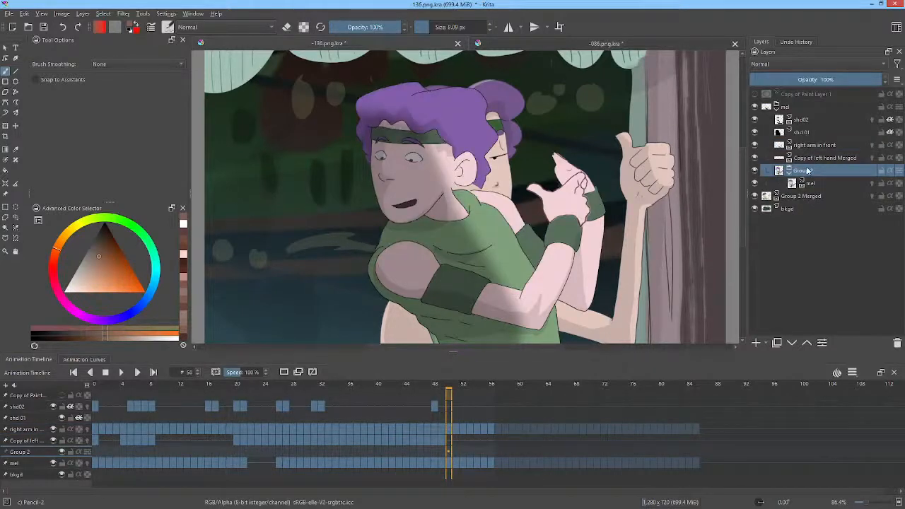
mouse_move(795, 173)
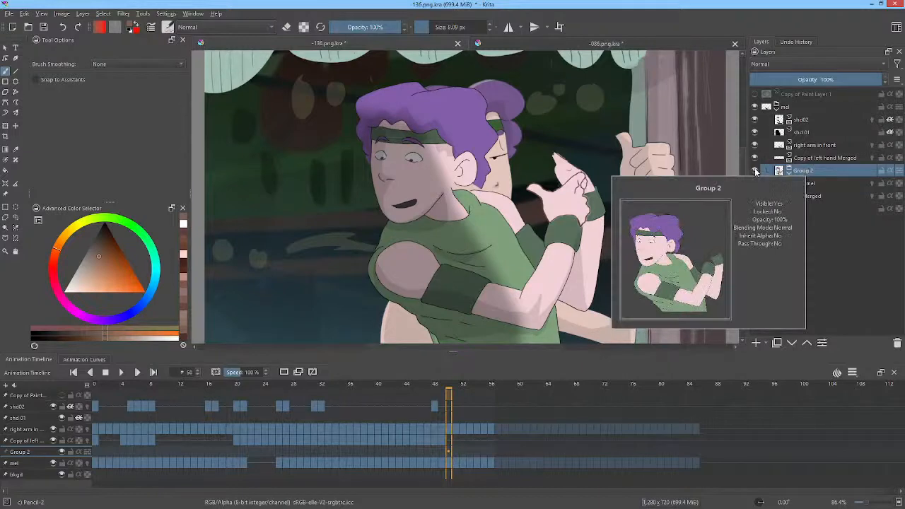
Step: Check Copy of left hand Merged and right arm in front by toggling their visibility, and delete both from the mel group
click(756, 157)
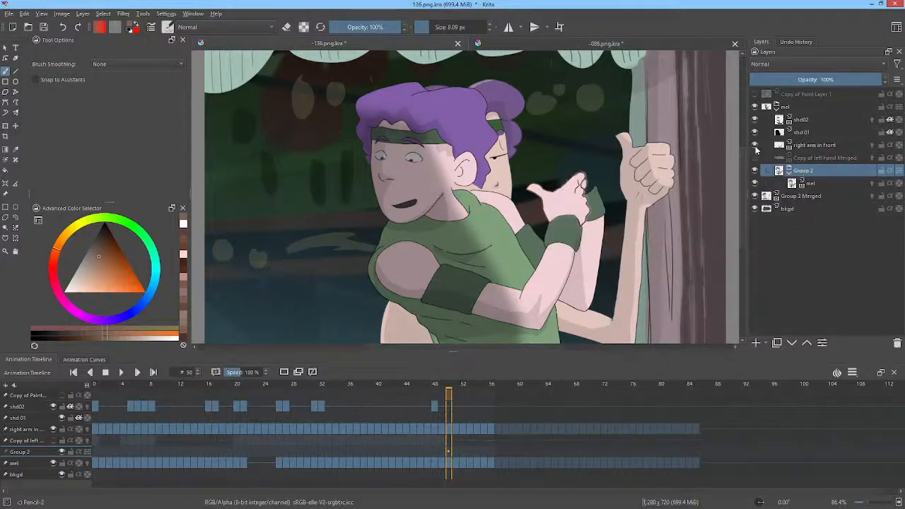
click(755, 146)
click(755, 157)
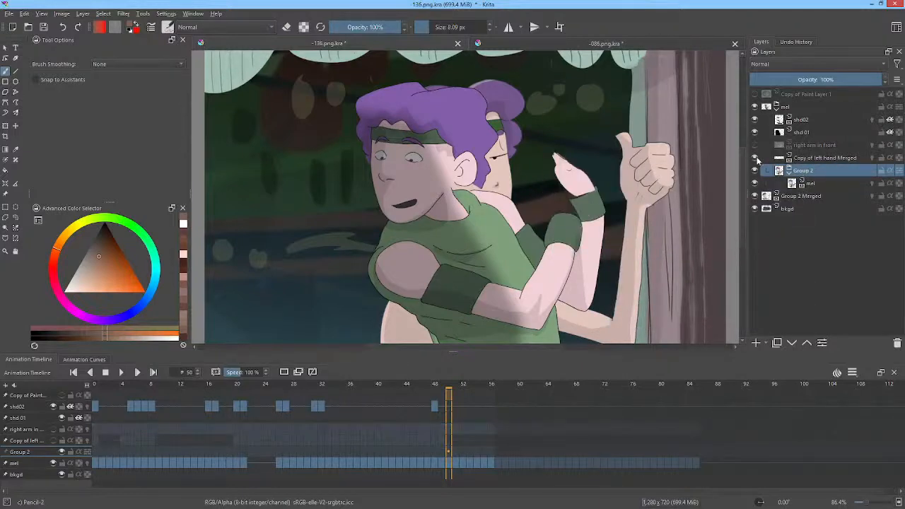
click(825, 160)
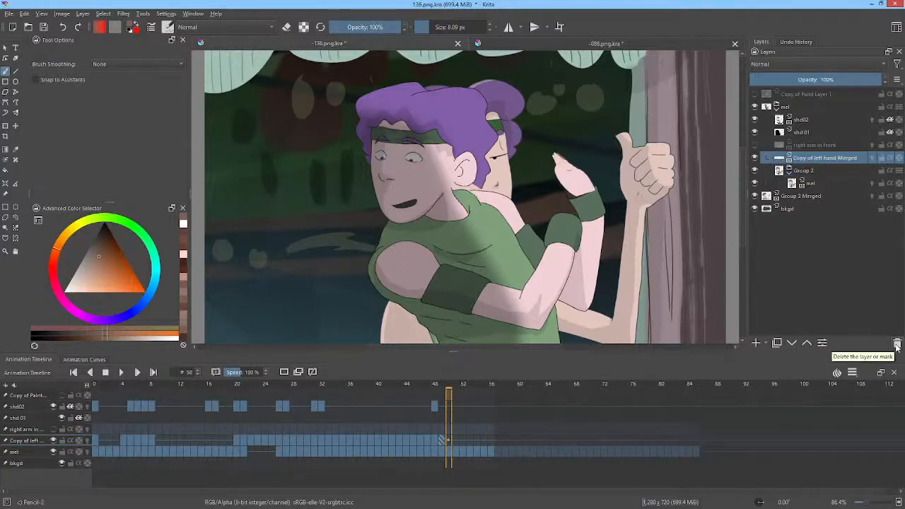
click(897, 345)
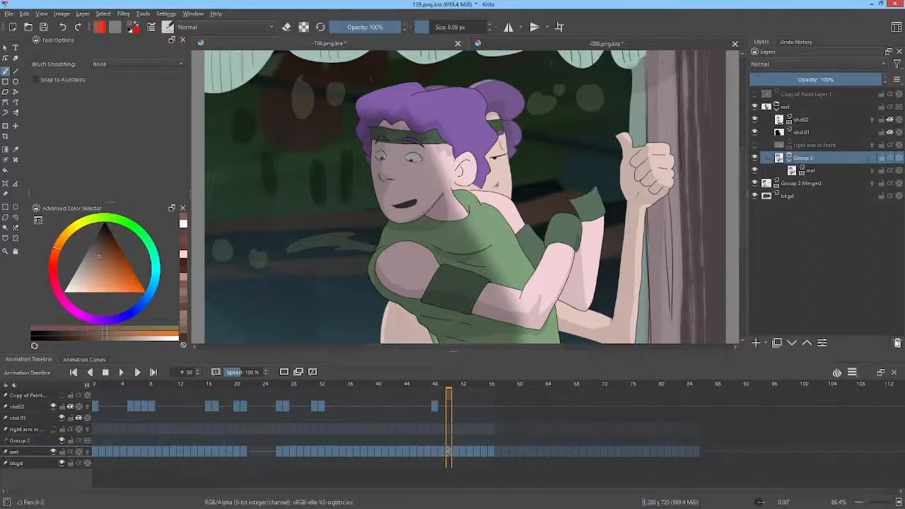
click(764, 146)
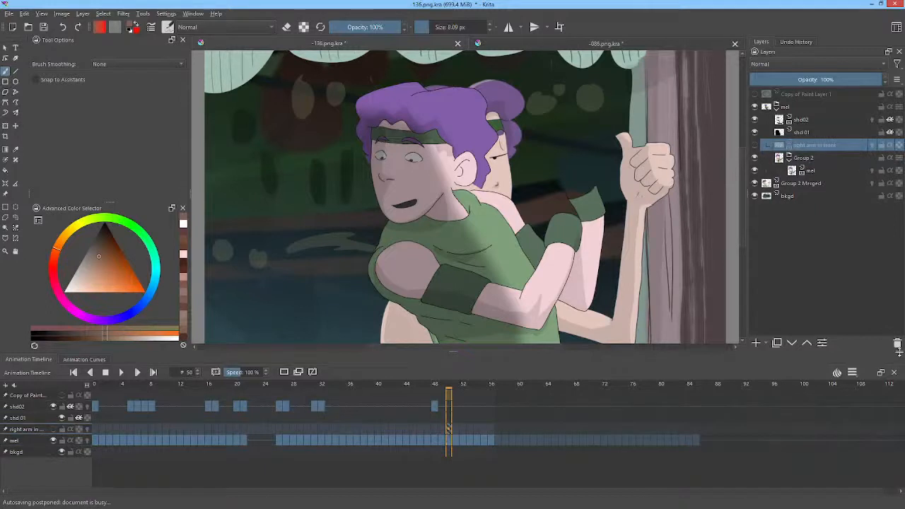
click(898, 346)
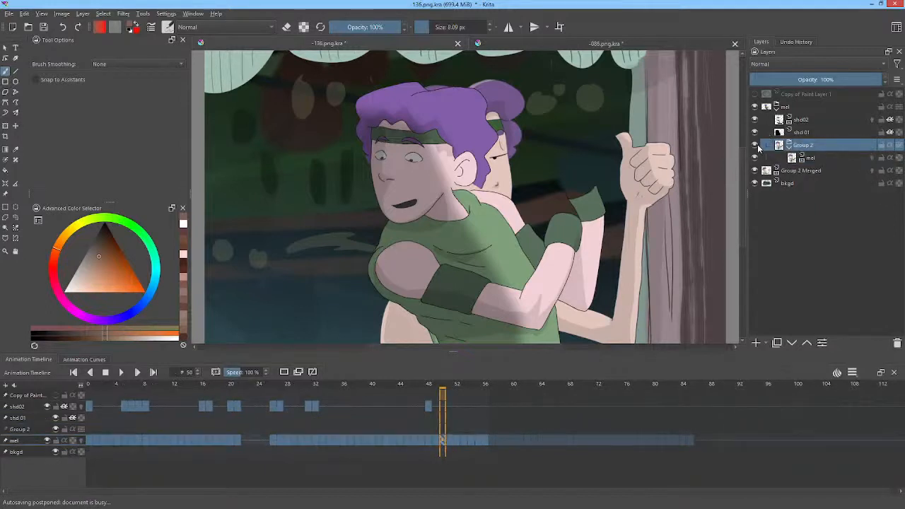
Step: Toggle Group 2 and its nested mel layer to examine what each contributes to the character
click(757, 146)
click(757, 145)
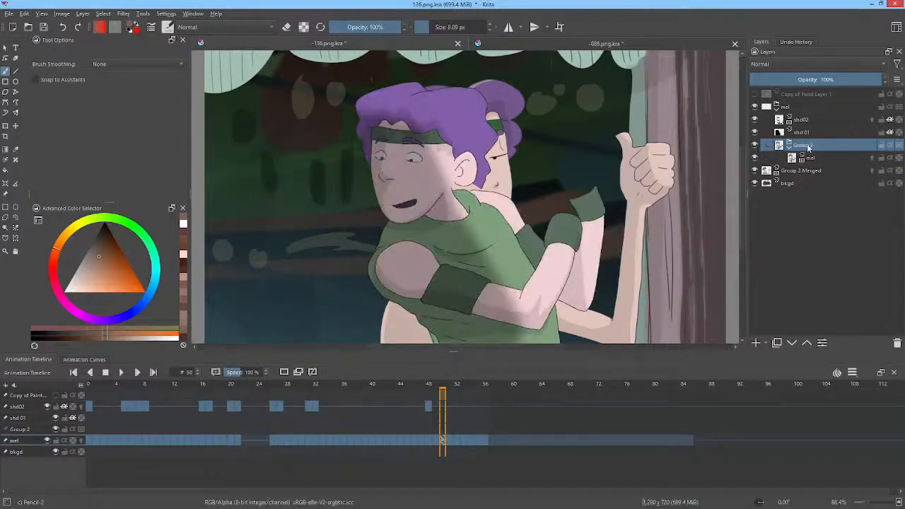
click(755, 158)
click(755, 157)
click(768, 162)
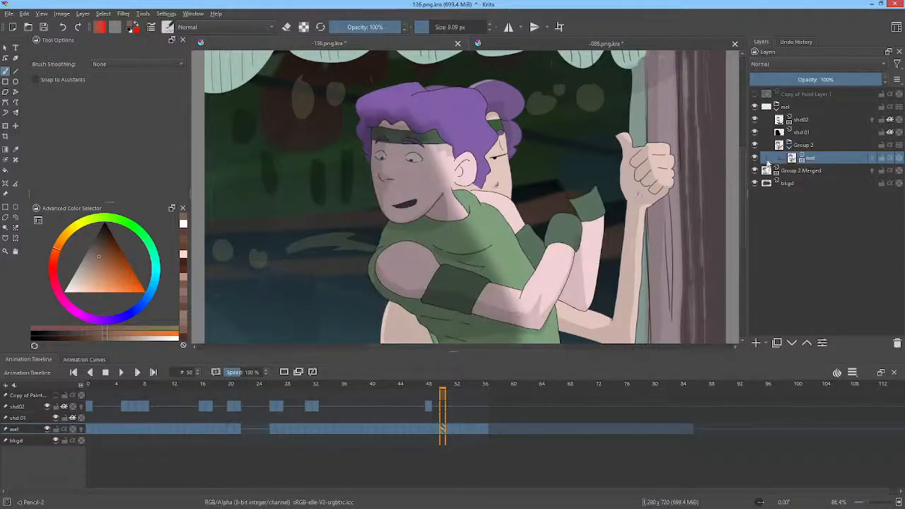
click(755, 158)
click(756, 157)
Step: Merge Group 2 inside the mel group into a single layer
click(811, 147)
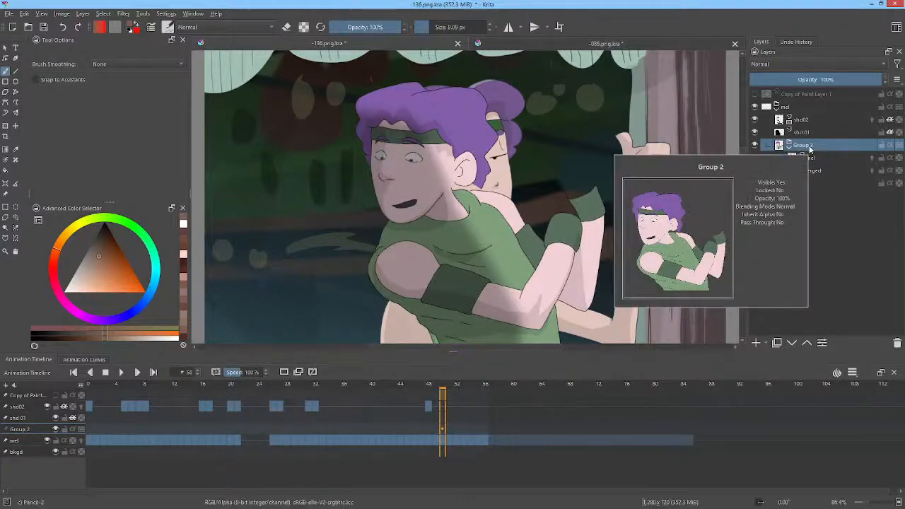
right_click(811, 147)
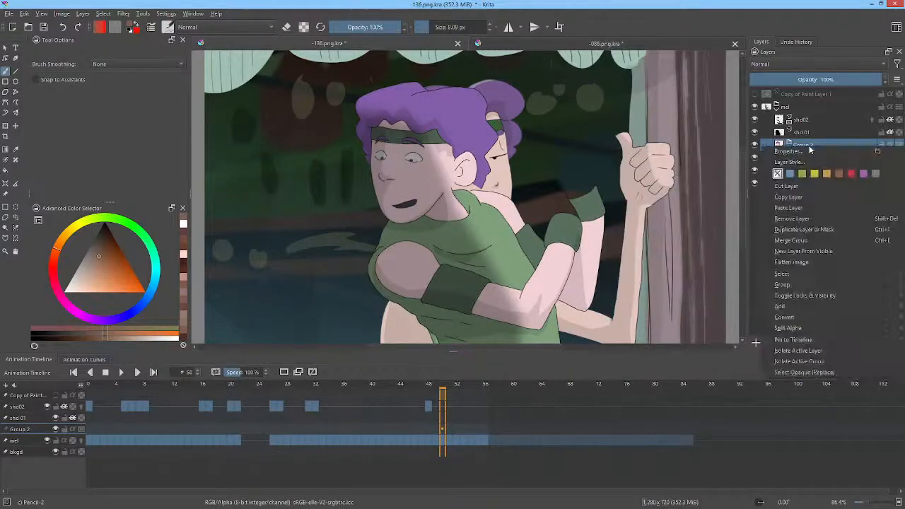
click(807, 240)
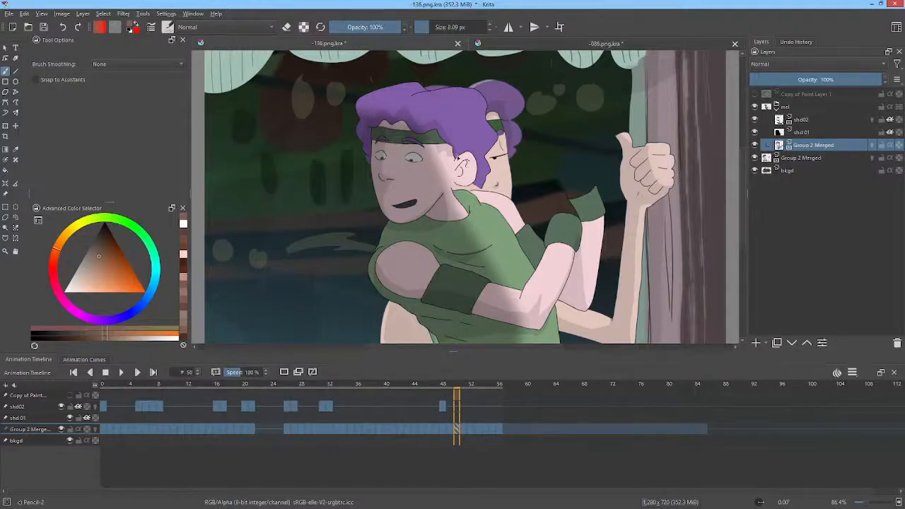
Step: Try to shift the mel group's merged character layer left to about X 458 px with a free transform, and undo the move
key(ctrl+t)
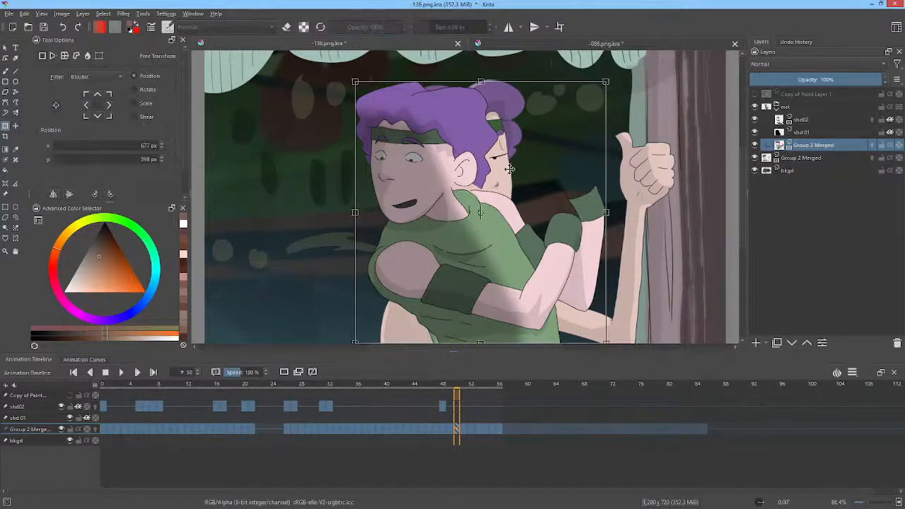
drag(509, 169, 419, 187)
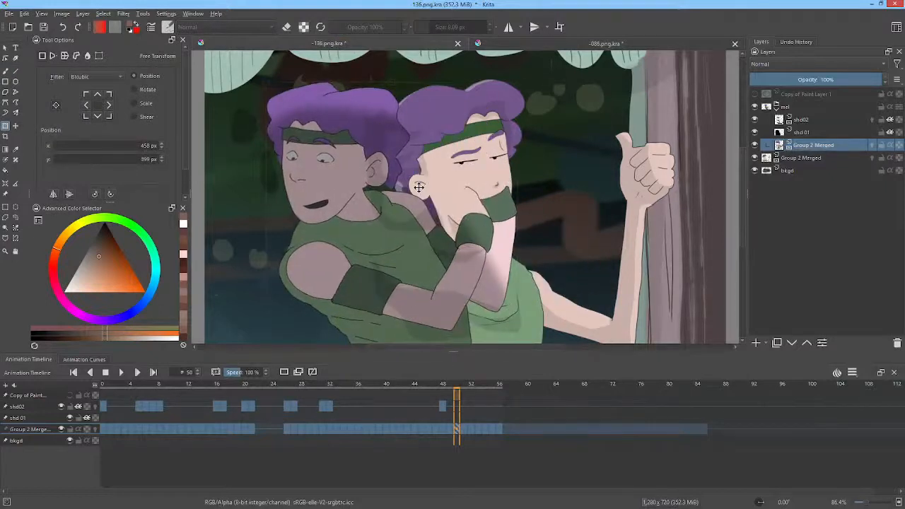
key(ctrl+z)
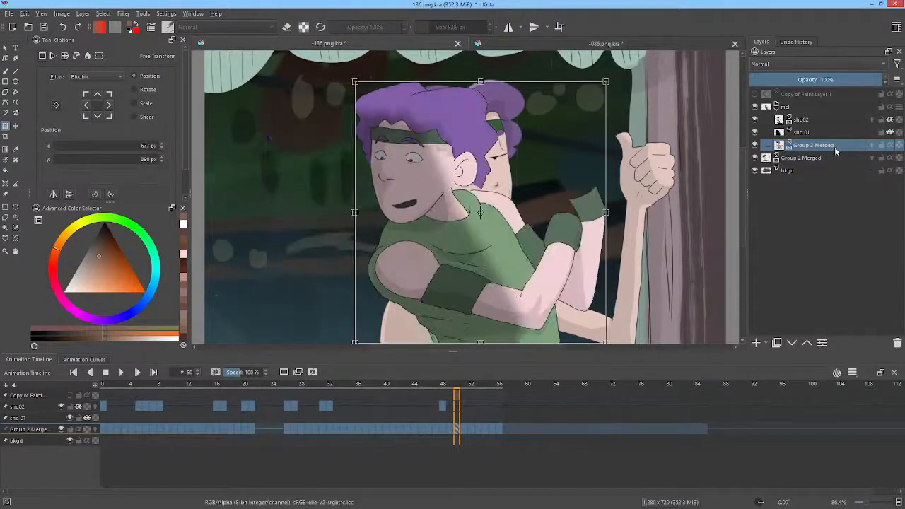
Step: Add a transform mask that shifts the mel group's merged layer left to about X 347 px, and reassign the mask to the whole group
right_click(831, 147)
mouse_move(809, 321)
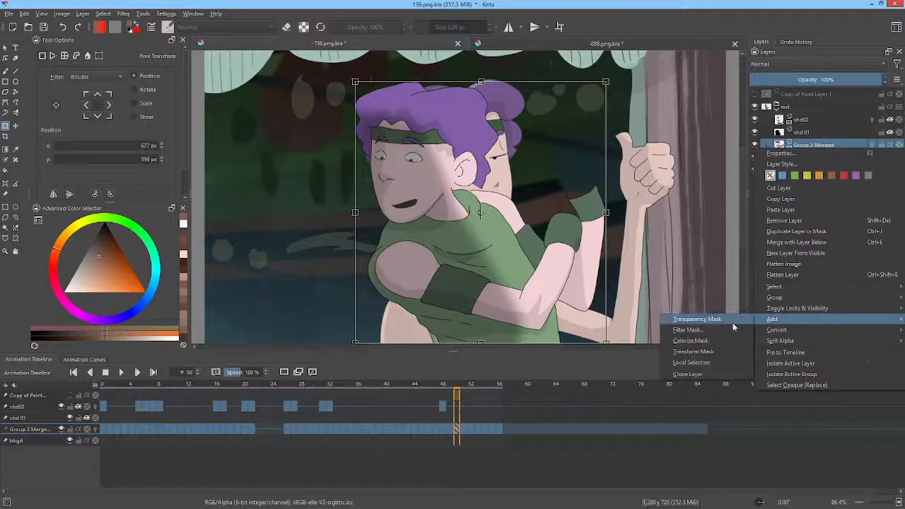
click(726, 352)
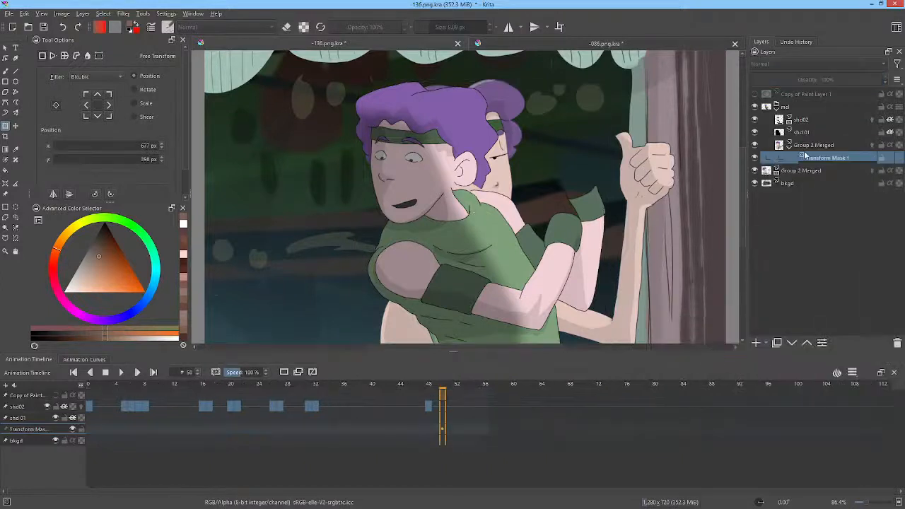
drag(473, 231, 334, 251)
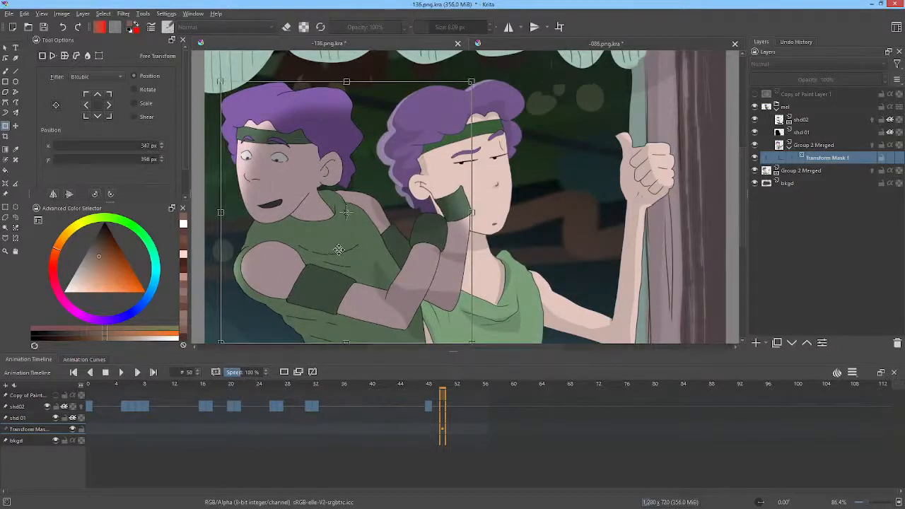
drag(825, 159, 834, 111)
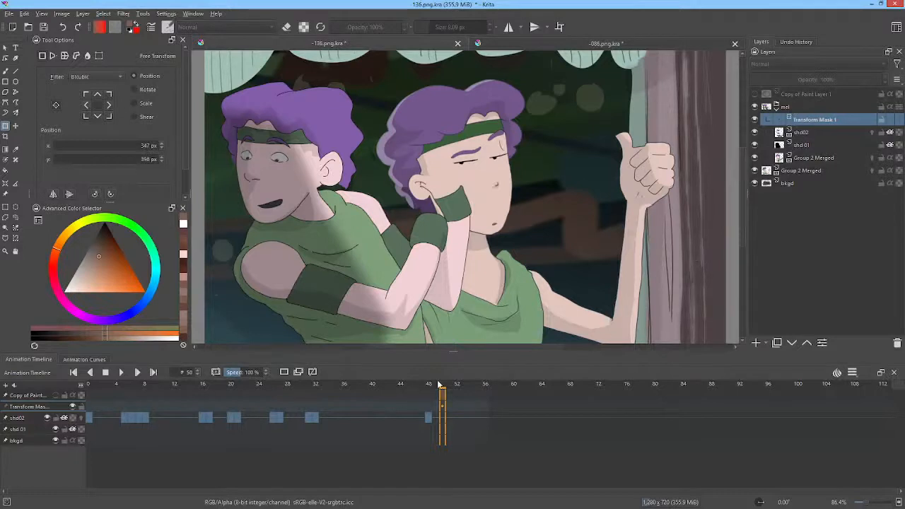
Step: Scrub the timeline between frames 50 and 15 and toggle shd02 and shd 01 to check how the shading follows the moved character
drag(436, 388, 231, 358)
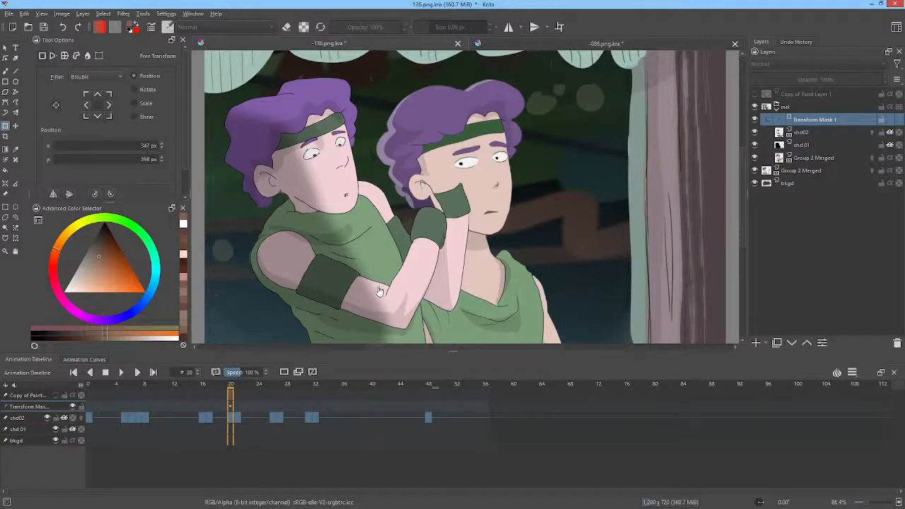
click(237, 387)
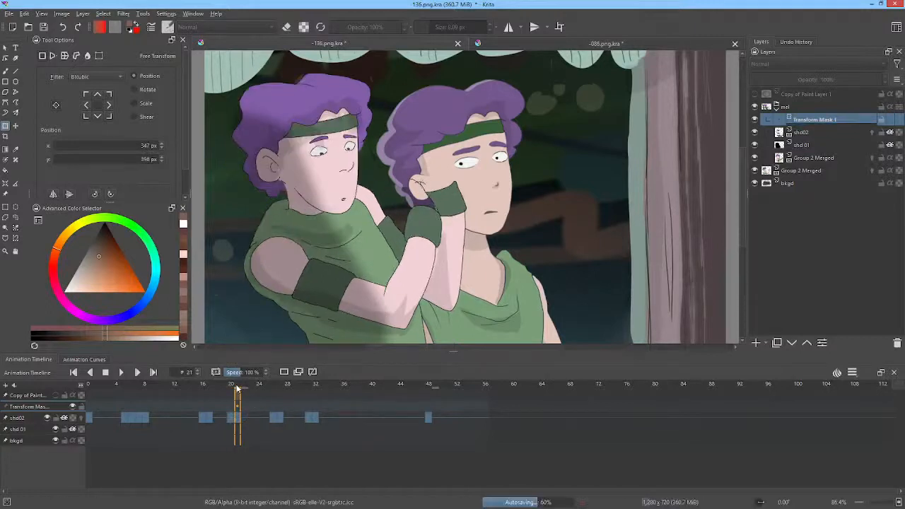
click(232, 387)
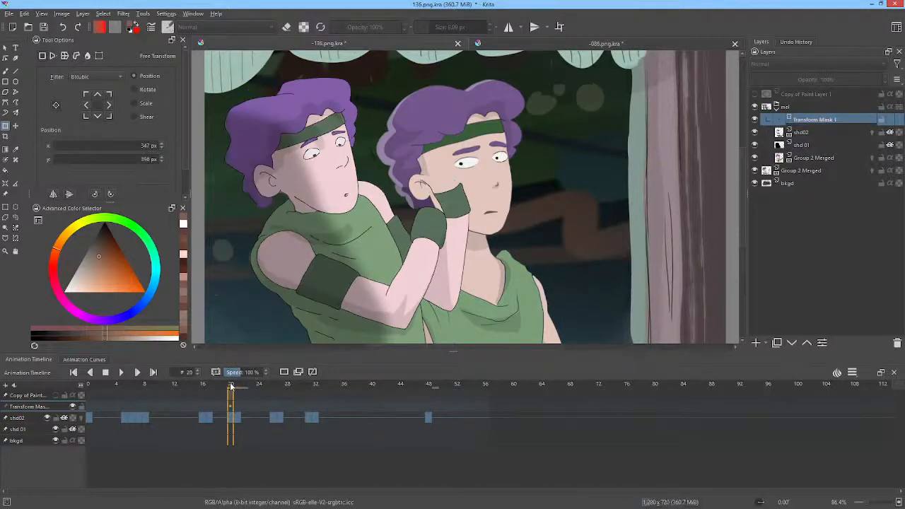
click(237, 388)
drag(241, 388, 329, 397)
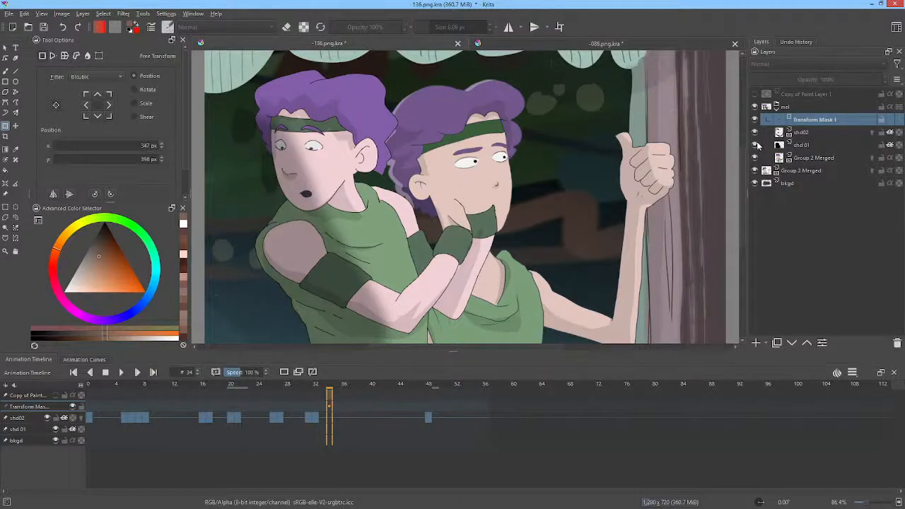
click(756, 145)
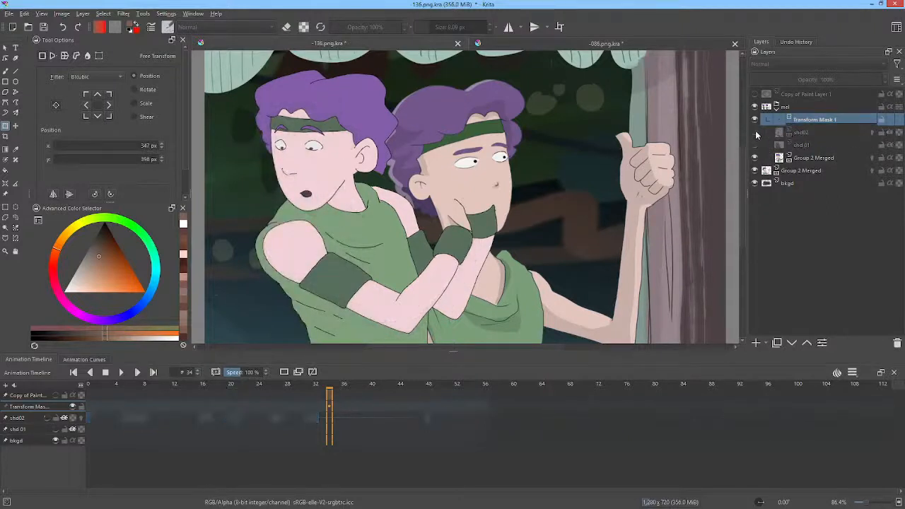
click(755, 145)
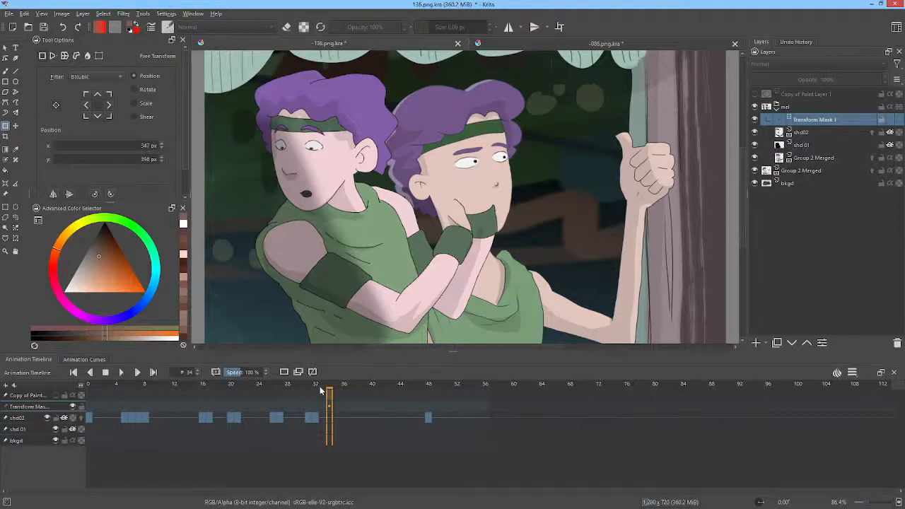
drag(319, 386, 197, 360)
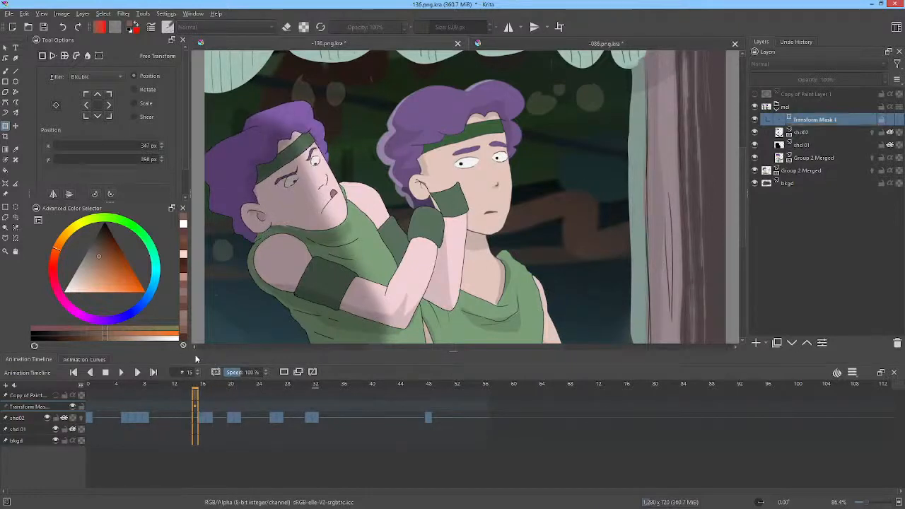
Step: Select the shd02 layer and the mel group in turn to examine how the shading sits within the masked group
click(799, 136)
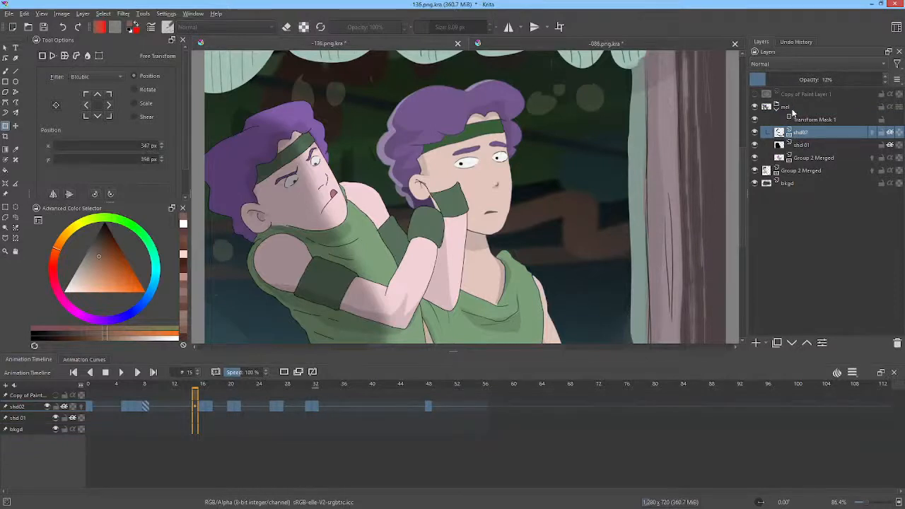
click(793, 108)
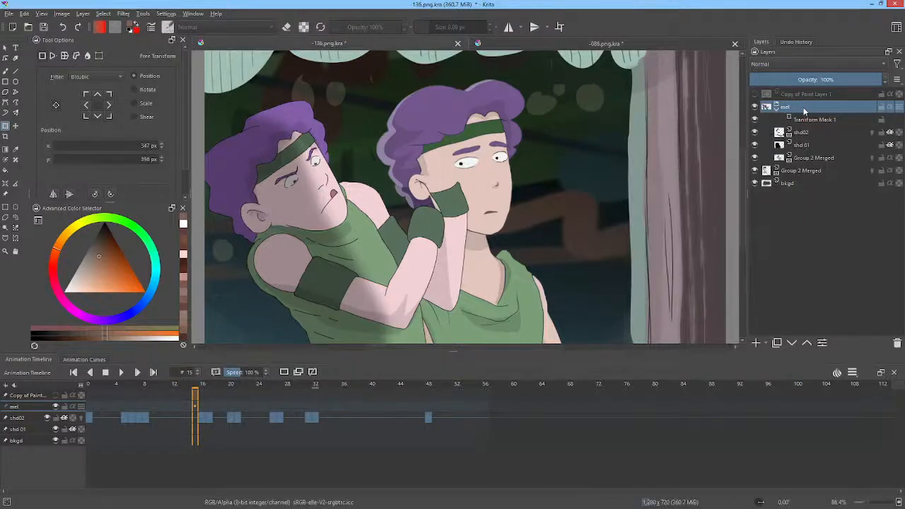
mouse_move(805, 111)
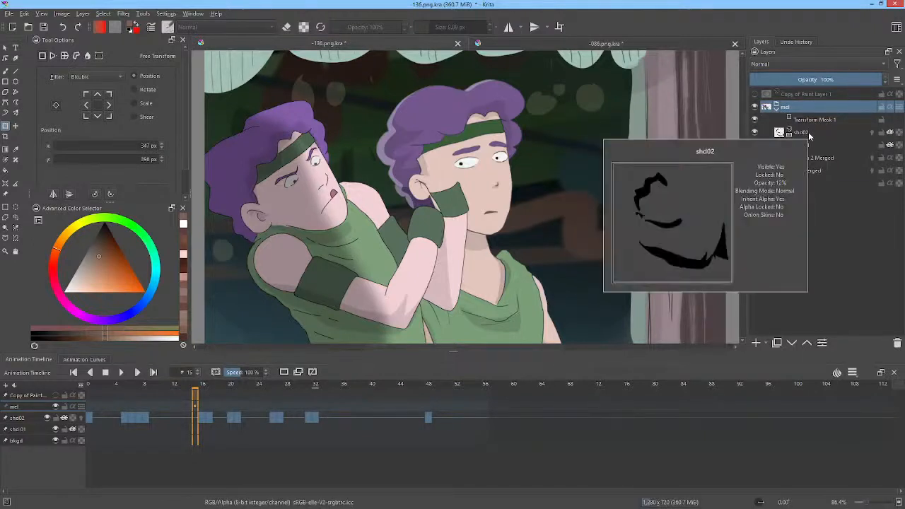
click(811, 135)
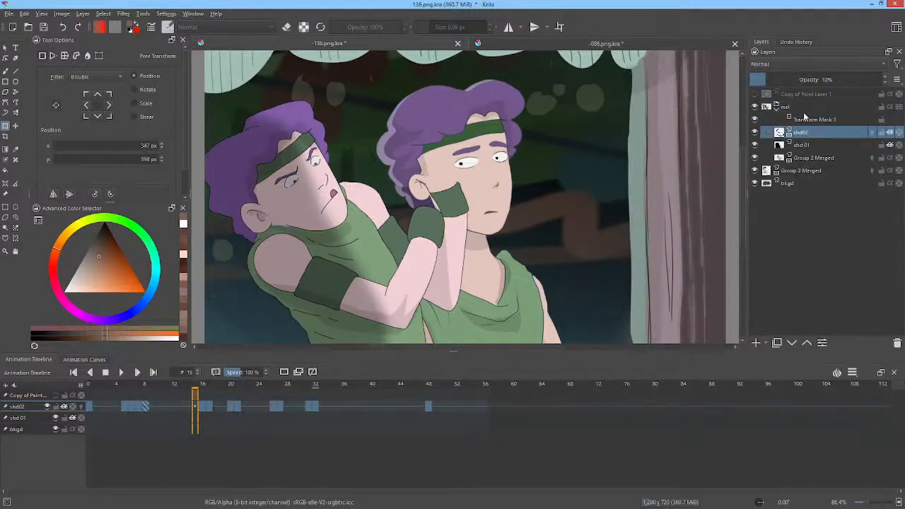
click(804, 108)
mouse_move(803, 109)
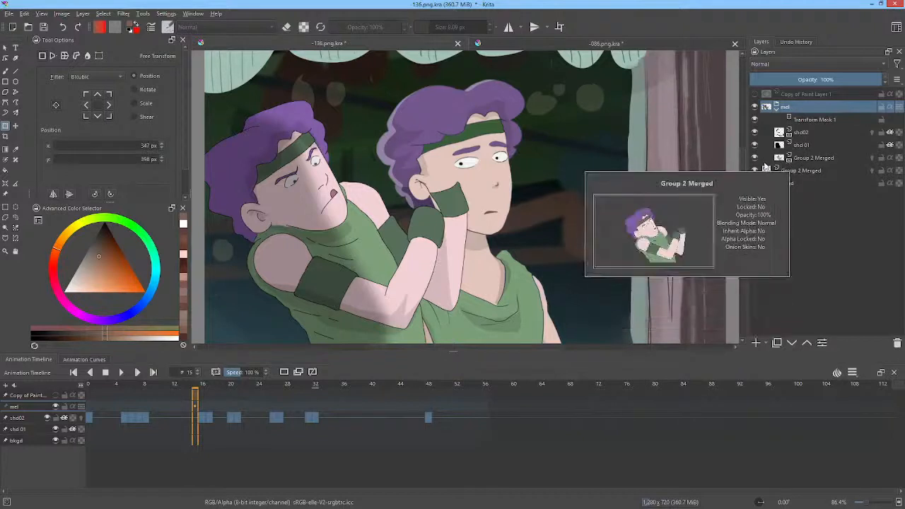
Step: Toggle the visibility of the Group 2 Merged layer inside the mel group, and pin that layer to the timeline
click(755, 157)
click(755, 157)
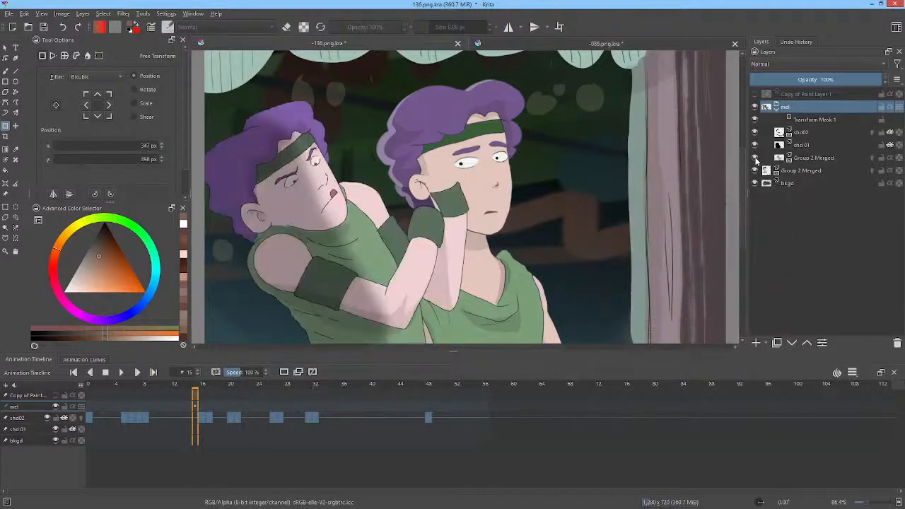
click(805, 158)
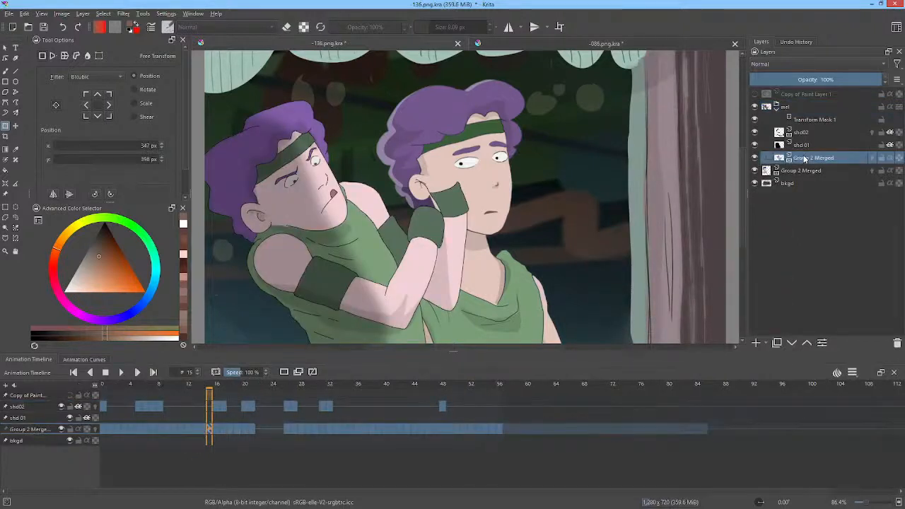
right_click(806, 159)
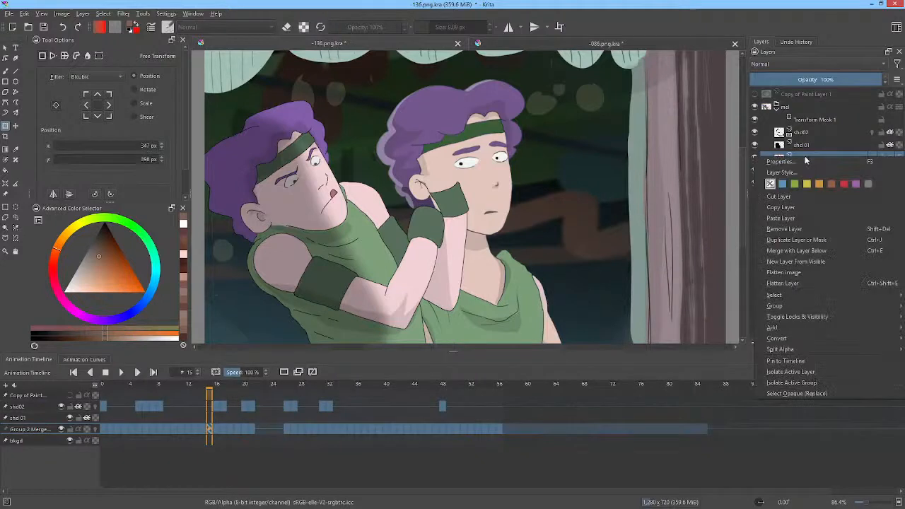
click(767, 361)
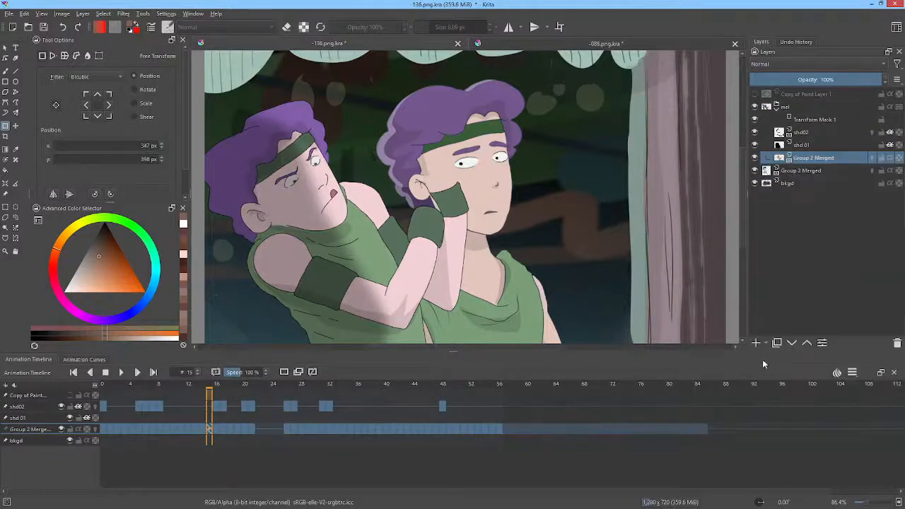
Step: Check that shd 01 and shd02 are pinned to the timeline, and collapse and re-expand the mel group
click(802, 147)
right_click(801, 146)
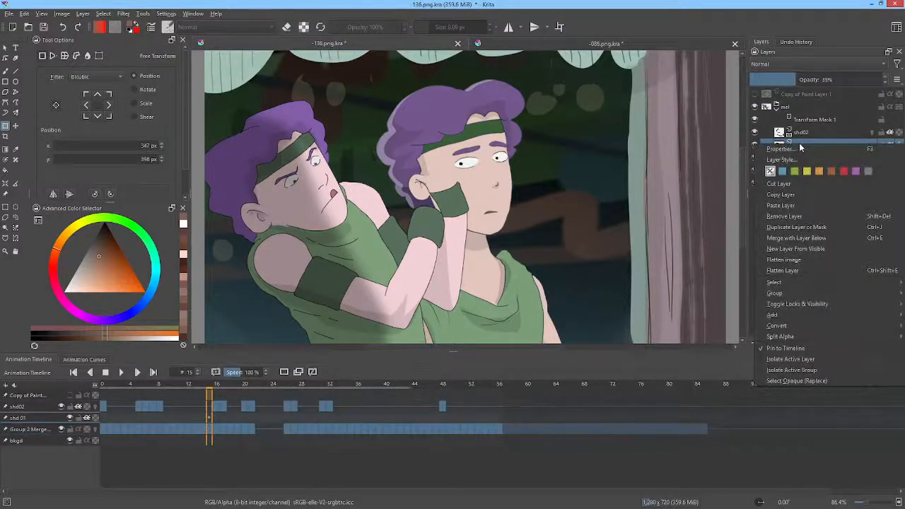
click(801, 143)
right_click(803, 134)
click(803, 133)
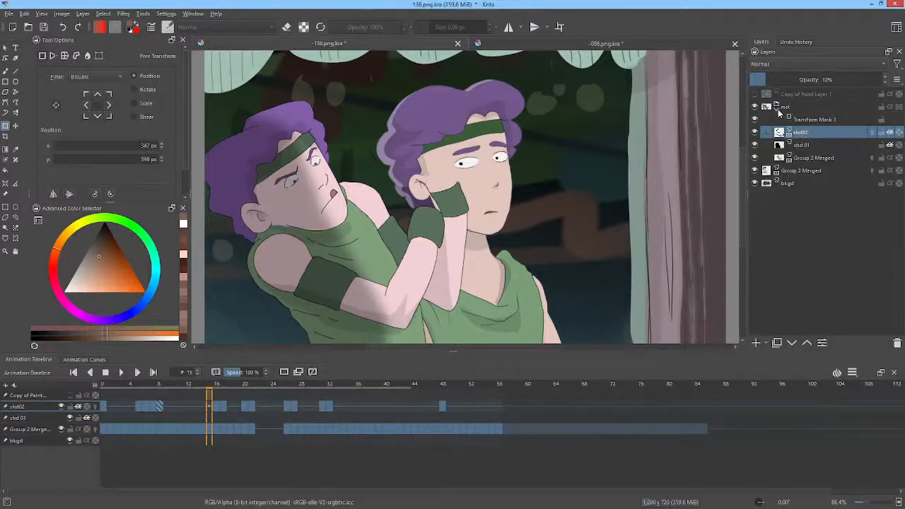
click(777, 108)
click(787, 109)
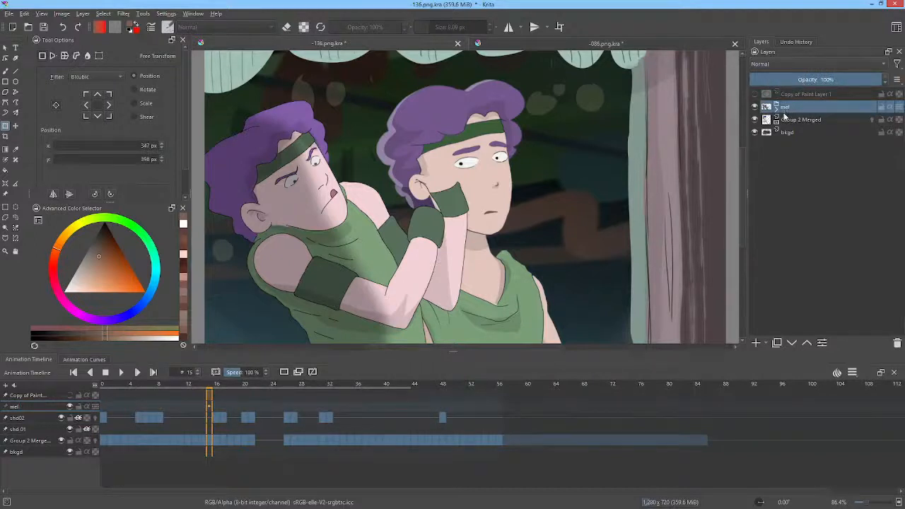
click(778, 108)
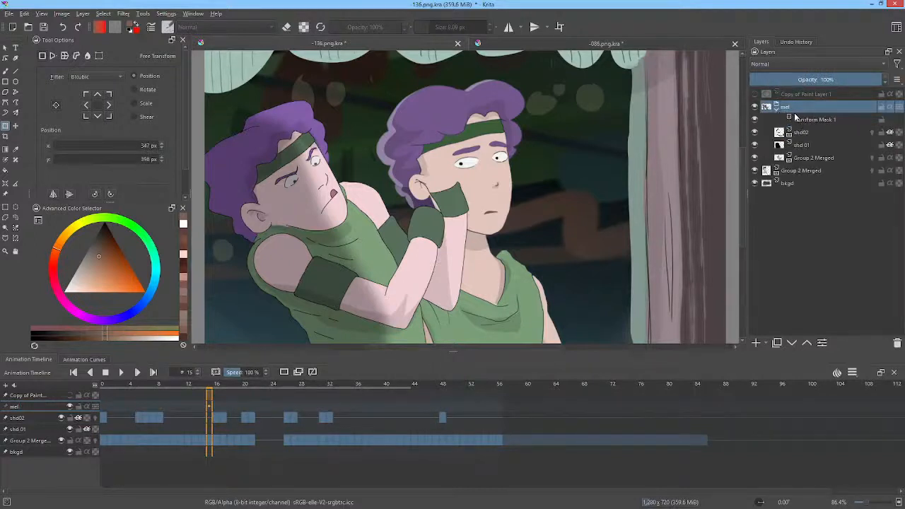
Step: Select frames 0 to 16 across shd02, shd 01 and mel's Group 2 Merged layer, and toggle that merged layer's visibility
click(105, 383)
mouse_move(107, 386)
mouse_down()
mouse_move(218, 395)
mouse_move(217, 421)
mouse_up()
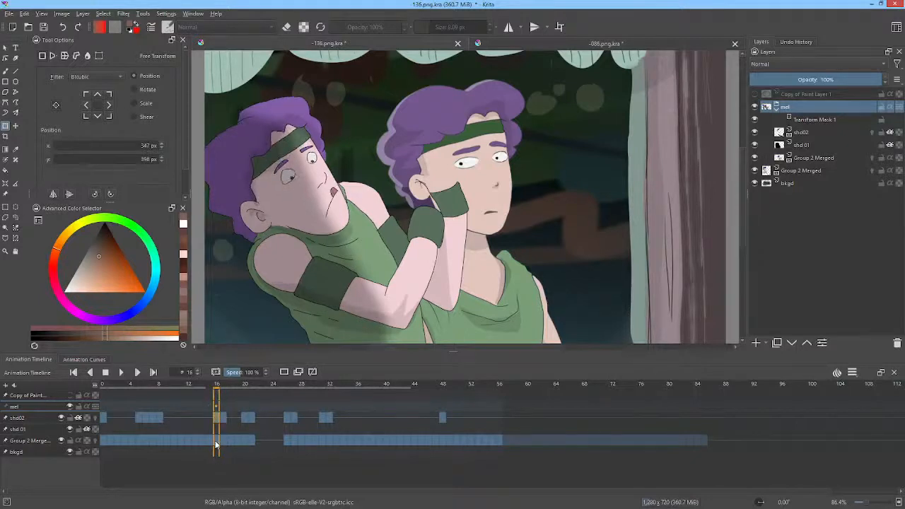
shift+click(217, 445)
shift+click(101, 442)
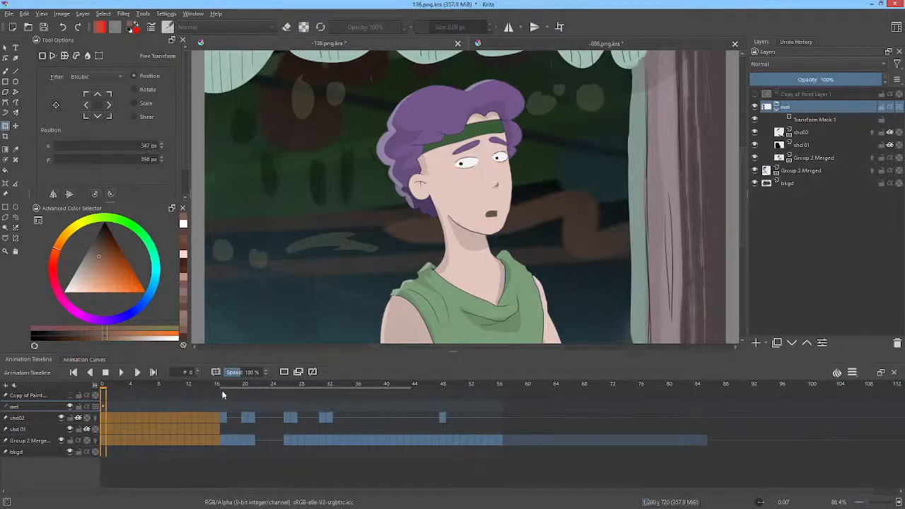
click(64, 441)
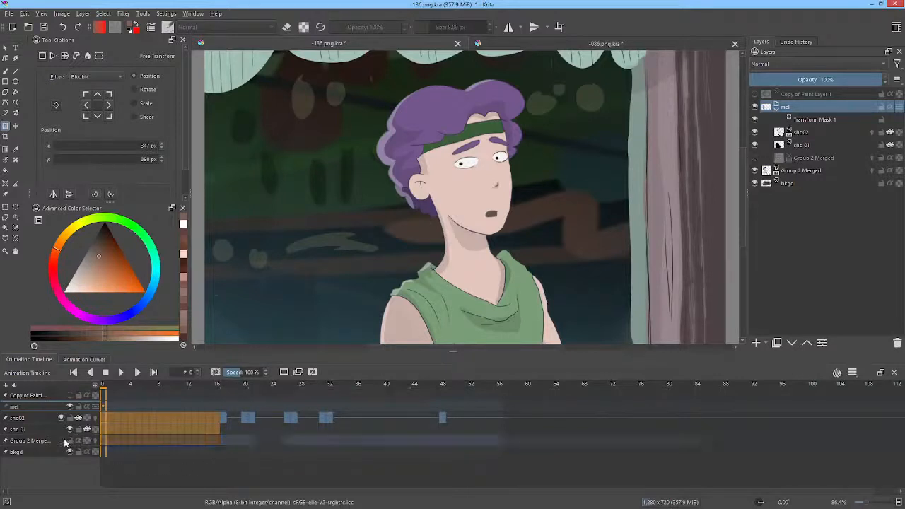
click(64, 442)
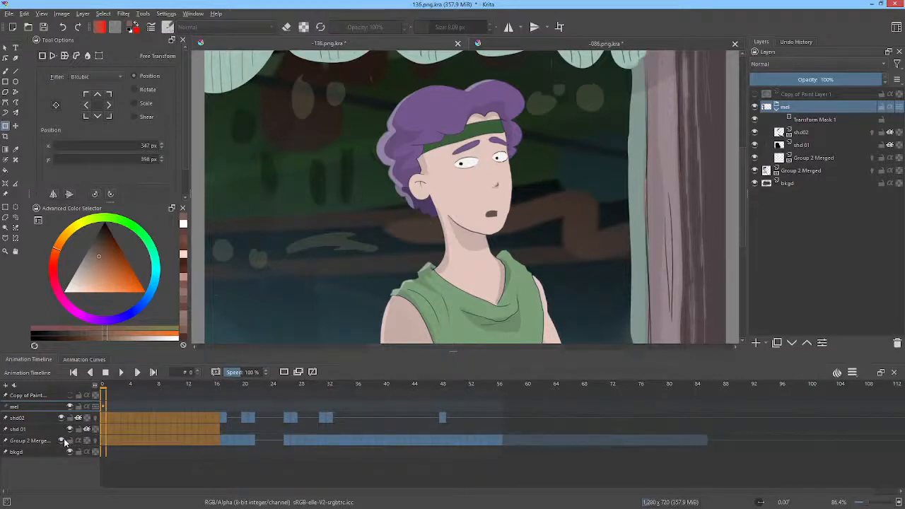
Step: Pin the Group 2 Merged layer below the mel group to the timeline and rename it LEGACY SHOT
click(807, 170)
right_click(807, 170)
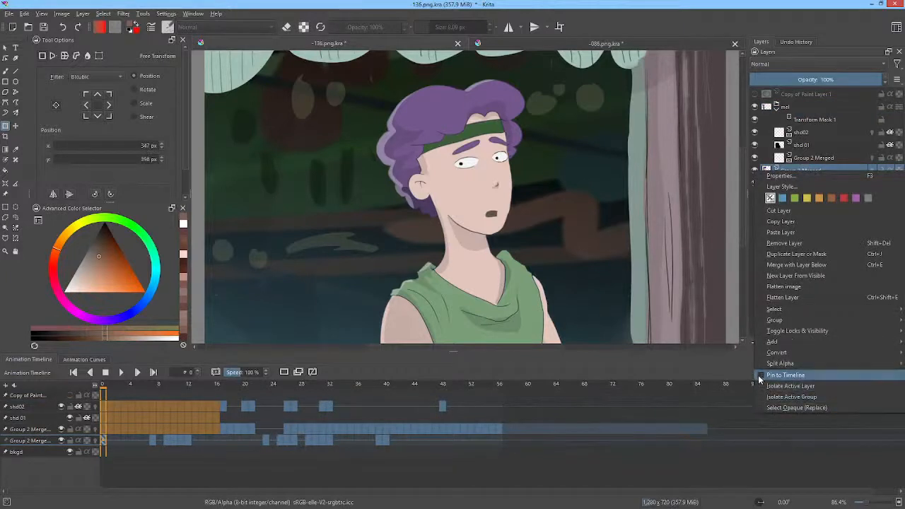
click(781, 375)
double_click(821, 169)
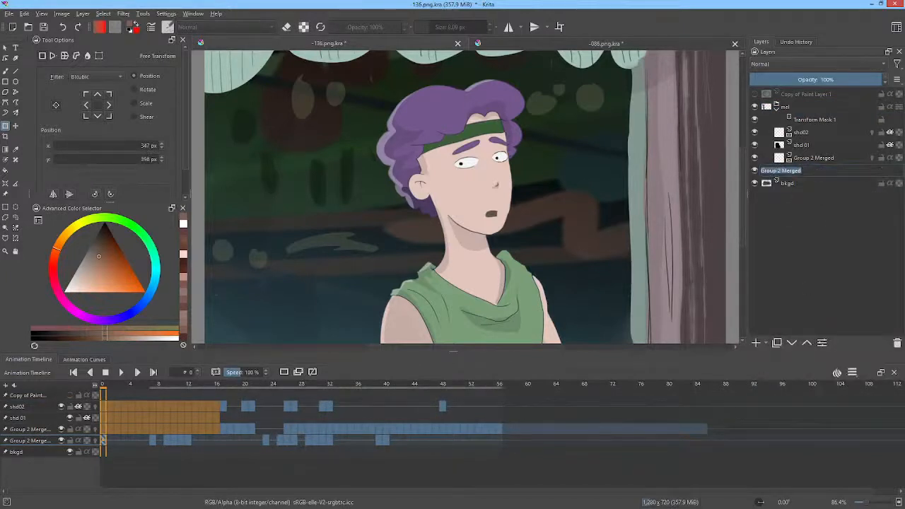
text(Li)
text(GACY SHOT)
key(Return)
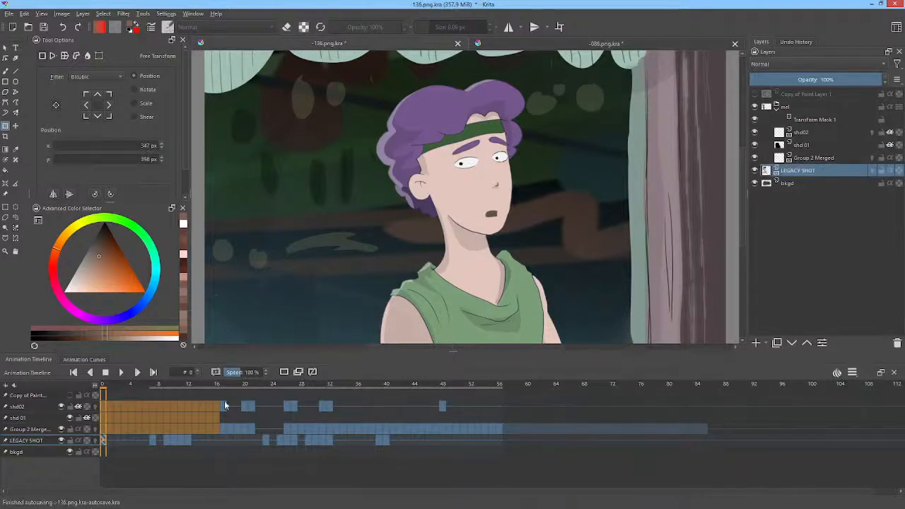
Step: Remove frames 0 to 16 from shd02, shd 01 and mel's Group 2 Merged, pulling the remaining frames back, and save the document
click(219, 406)
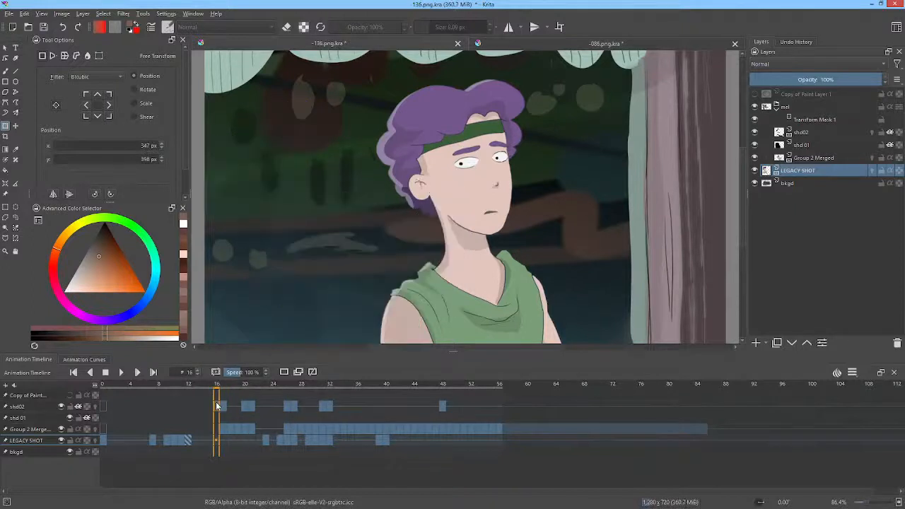
shift+click(103, 425)
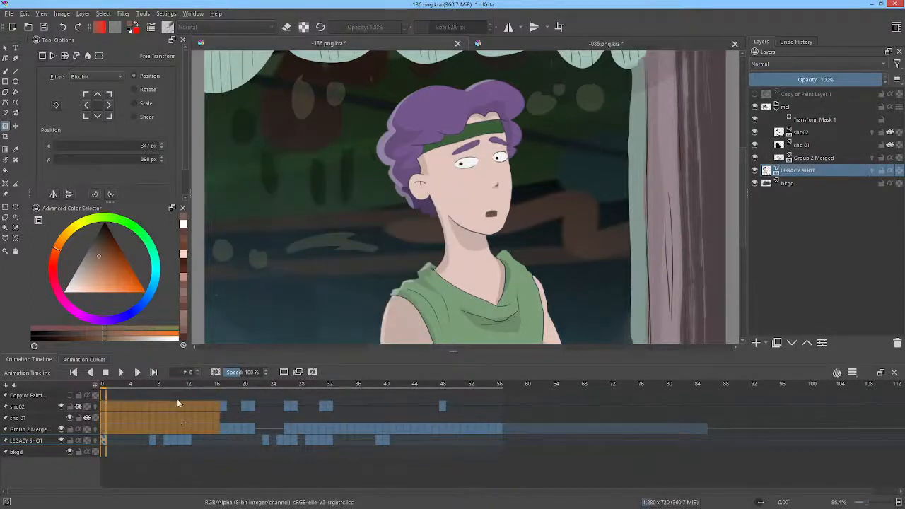
right_click(136, 403)
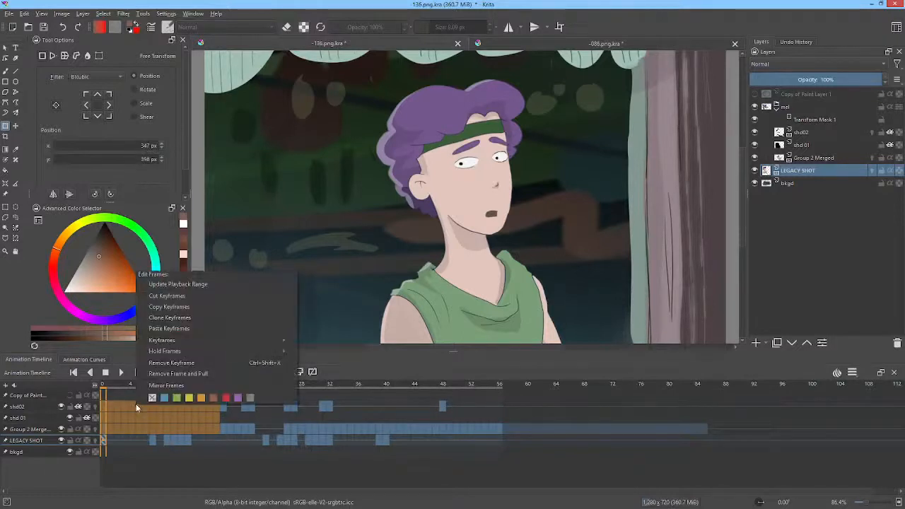
click(206, 376)
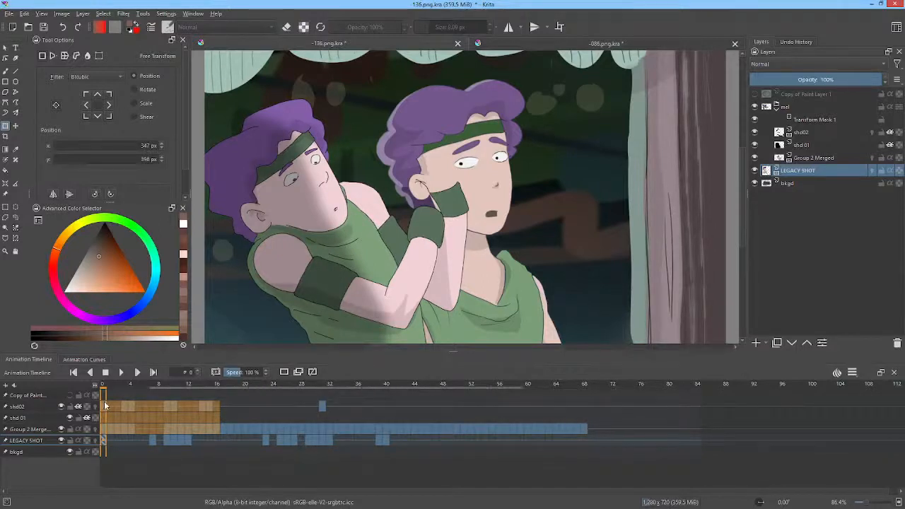
click(105, 406)
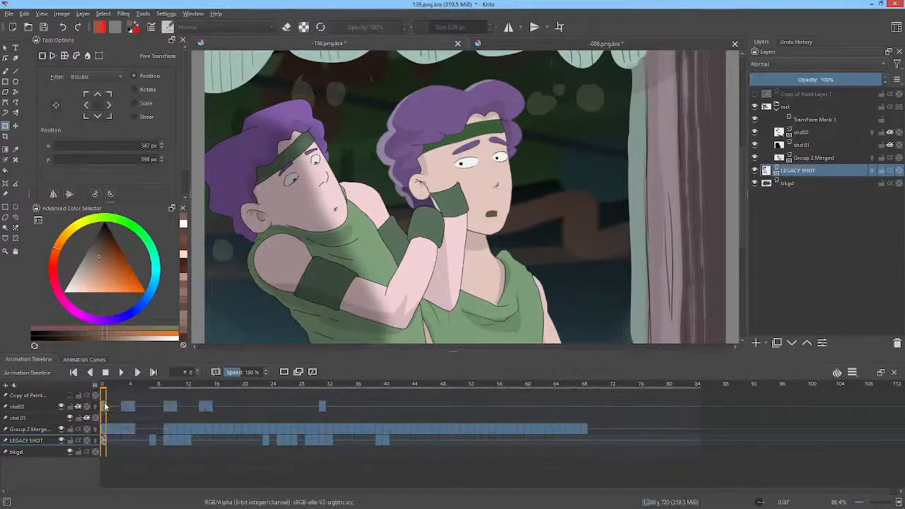
click(44, 27)
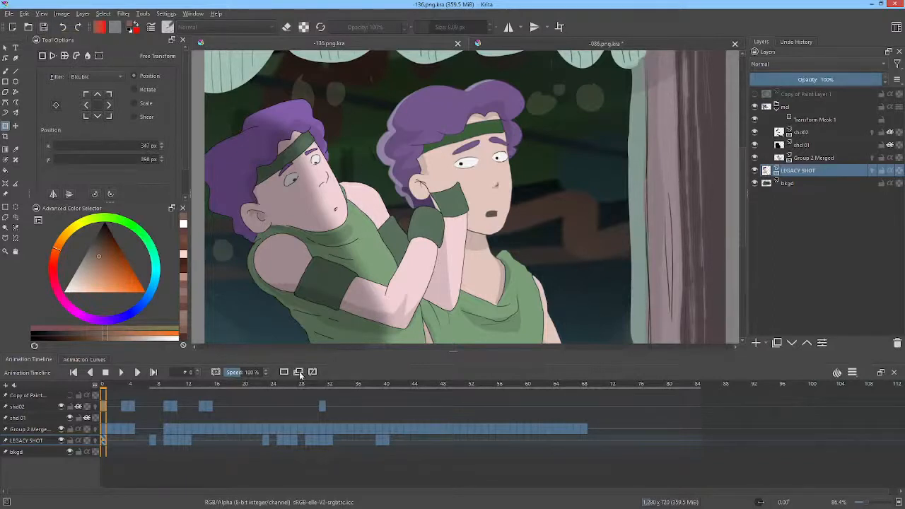
Step: Scrub back and forth between frames 0 and 6 to check the retimed mel animation over the legacy shot
click(118, 386)
drag(117, 386, 141, 382)
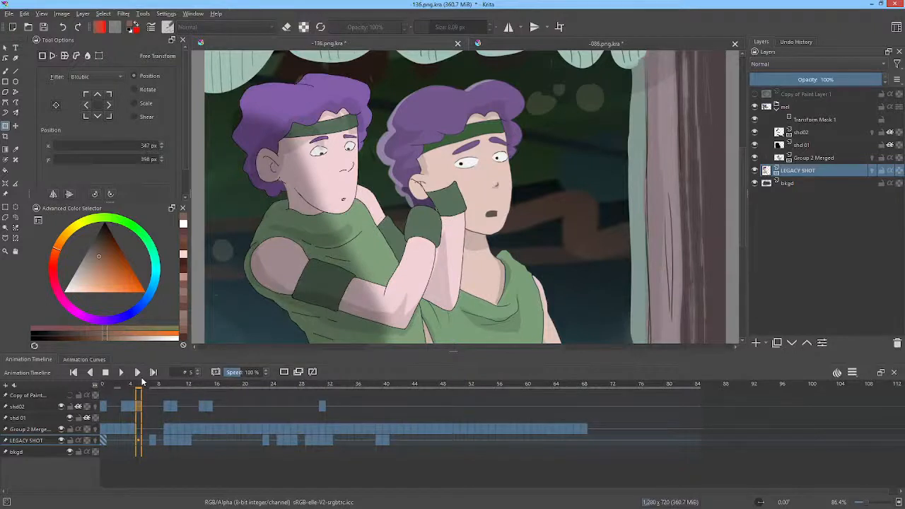
mouse_move(141, 383)
mouse_down()
mouse_move(99, 382)
mouse_move(133, 382)
mouse_move(125, 383)
mouse_up()
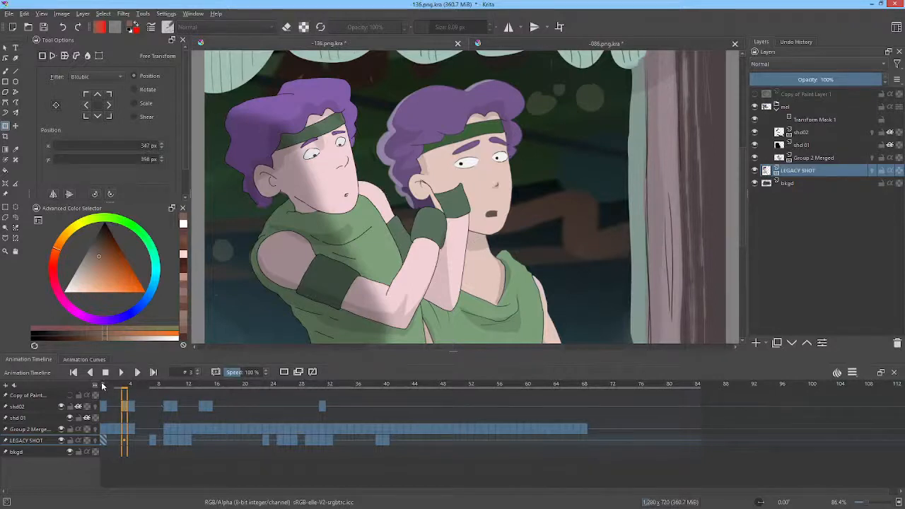
drag(103, 386, 147, 388)
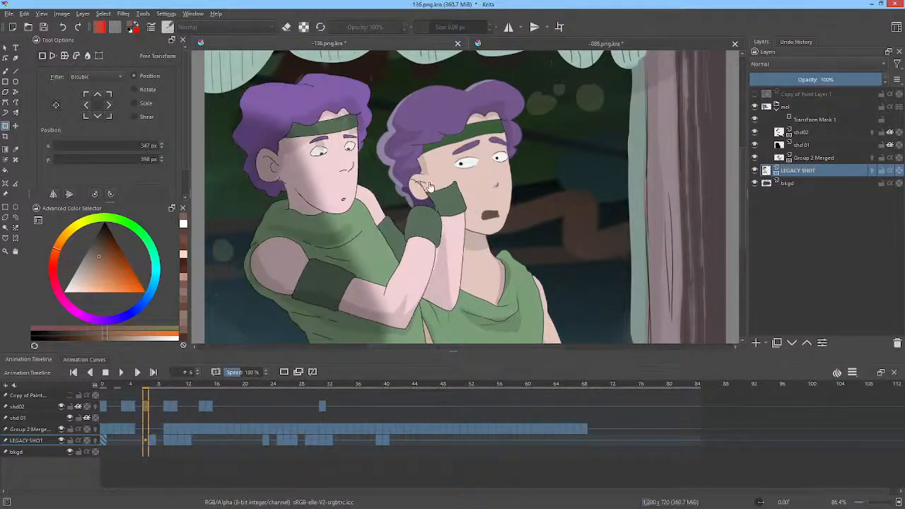
Step: Rotate the mel group clockwise through Transform Mask 1 and move it to about X 363 px, Y 495 px
click(805, 121)
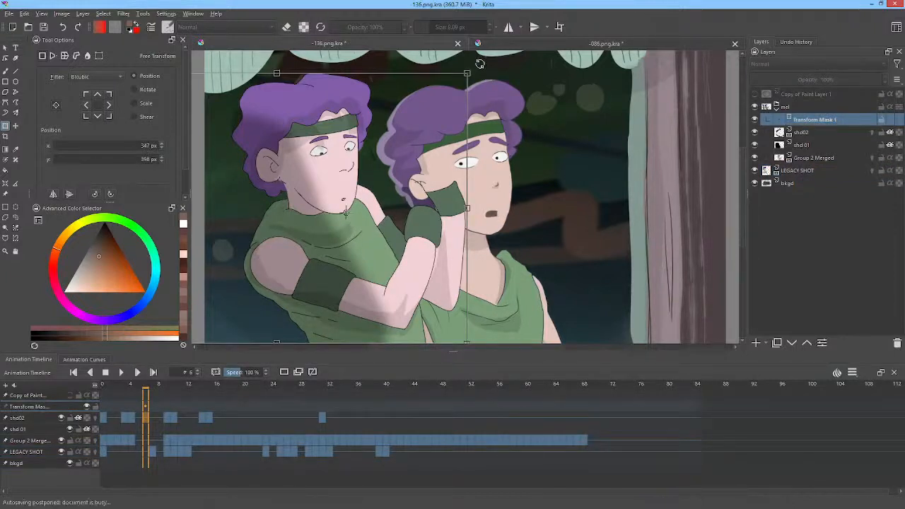
drag(480, 64, 508, 140)
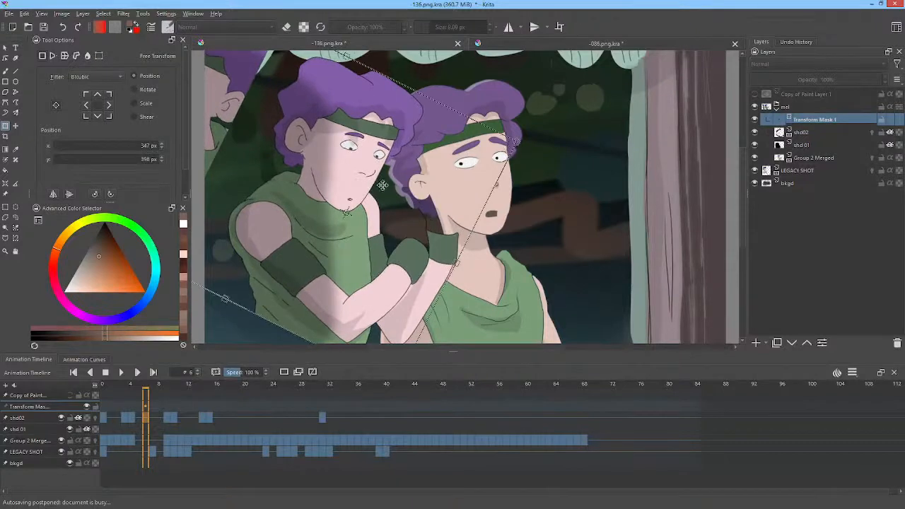
drag(378, 186, 383, 225)
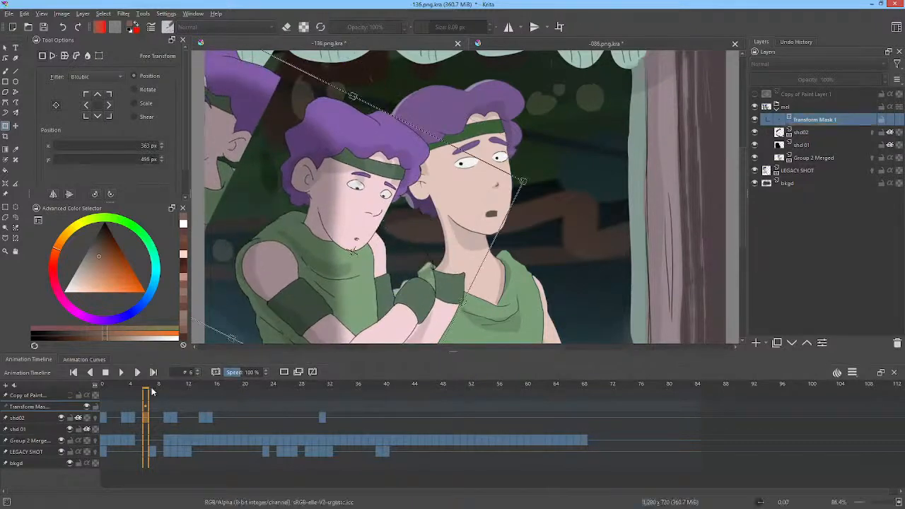
Step: Compare the mel group with and without Transform Mask 1 while scrubbing between frames 0 and 31
drag(149, 389, 103, 392)
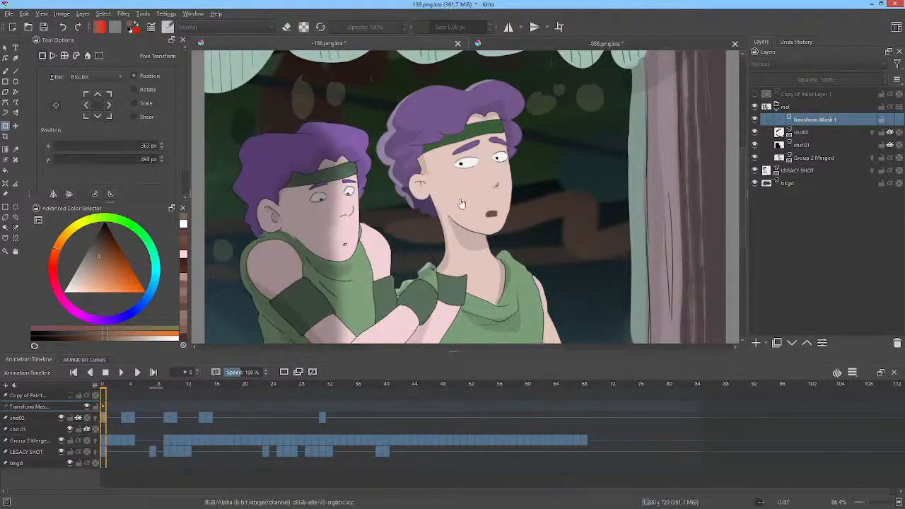
click(757, 122)
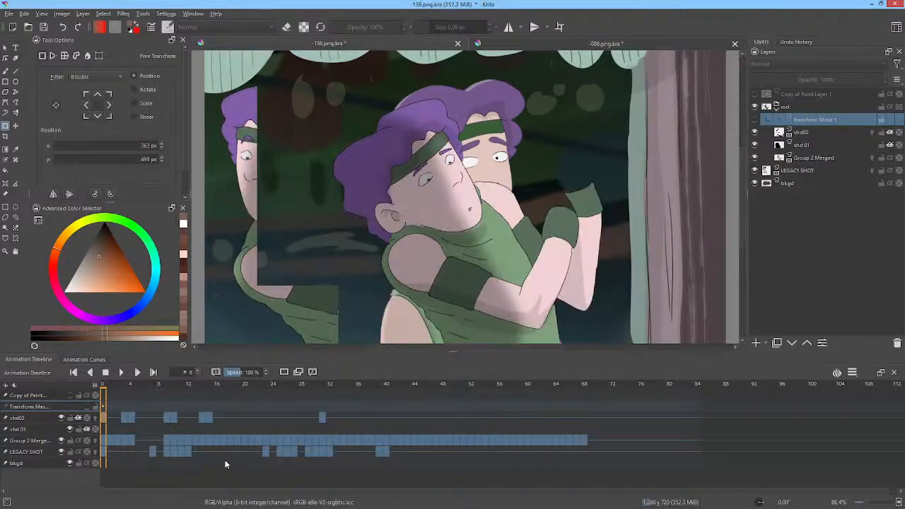
drag(286, 388, 181, 394)
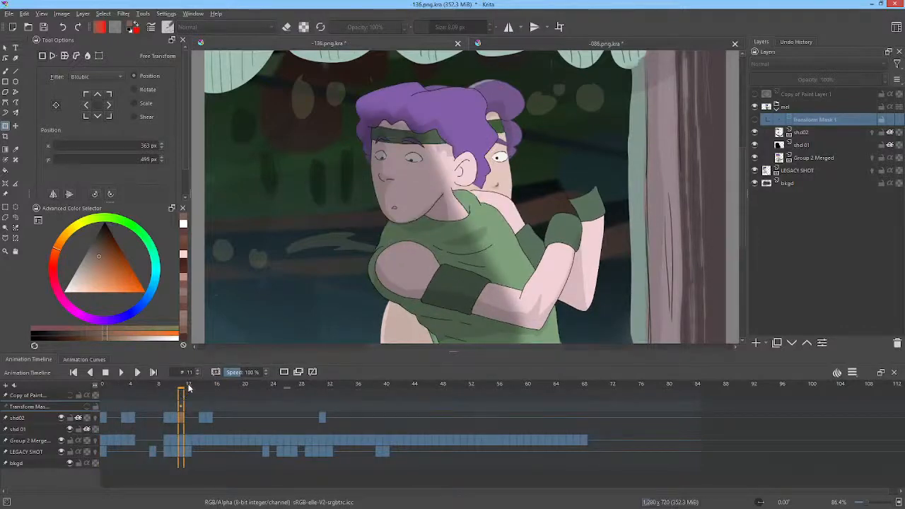
drag(188, 389, 324, 395)
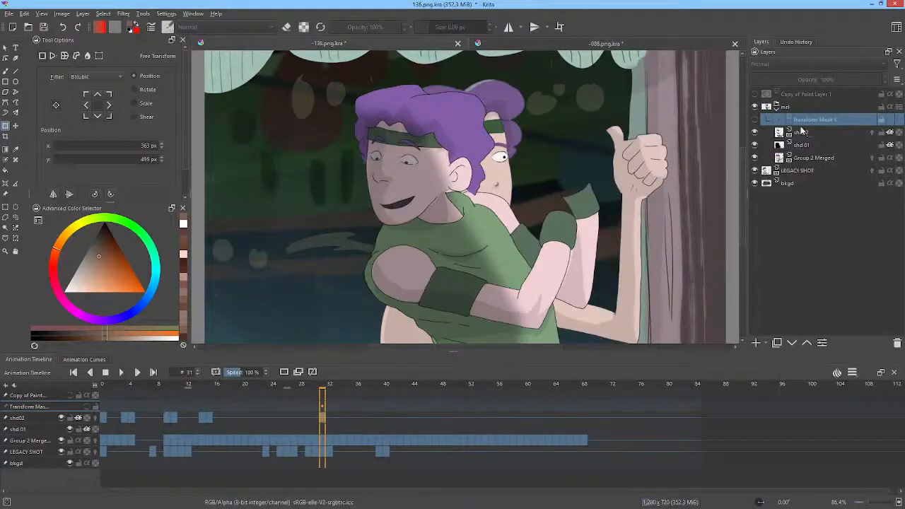
click(754, 121)
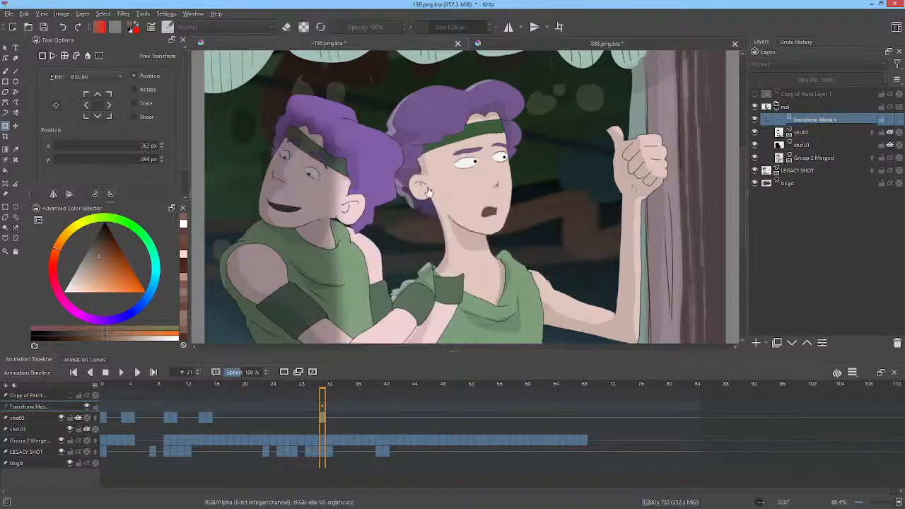
Step: At frame 31, rotate the masked mel group partly back counterclockwise, enlarge it slightly and move it to about X 774 px, Y 482 px
click(337, 212)
drag(543, 177, 506, 133)
drag(376, 299, 519, 308)
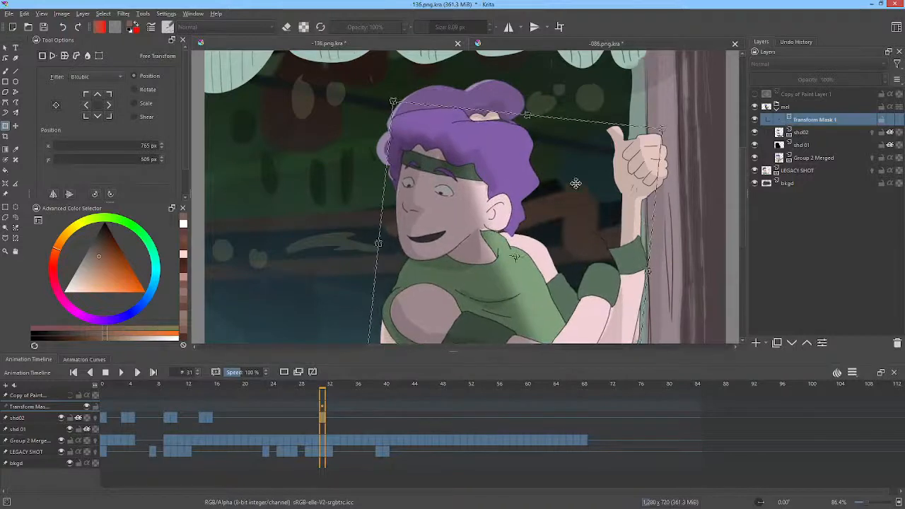
drag(665, 129, 675, 119)
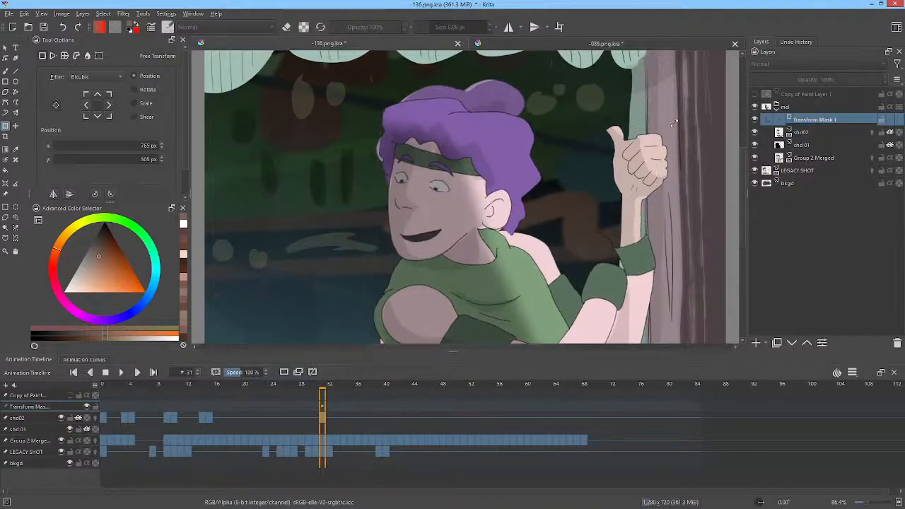
mouse_move(511, 264)
mouse_down()
mouse_move(523, 245)
mouse_move(515, 255)
mouse_up()
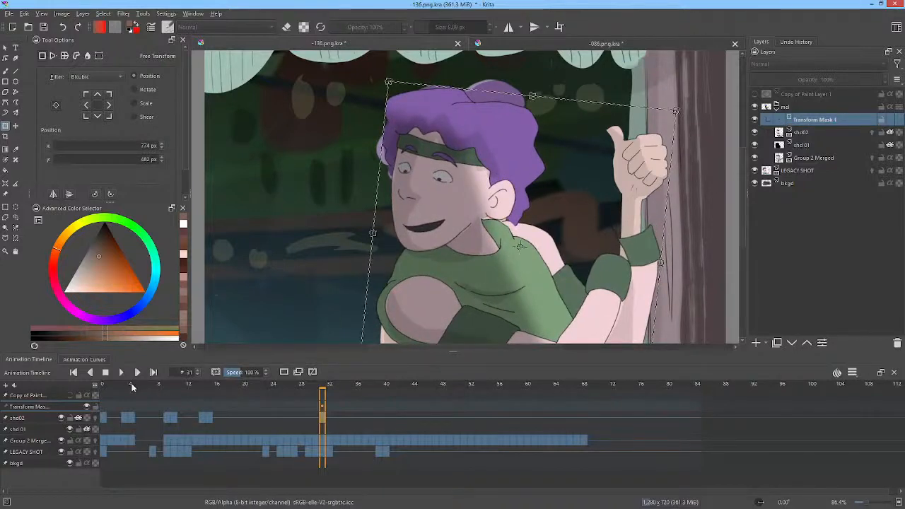
Step: At frame 35, turn off Transform Mask 1 and add a paint layer above shd02 with the Erase blending mode
drag(131, 387, 353, 416)
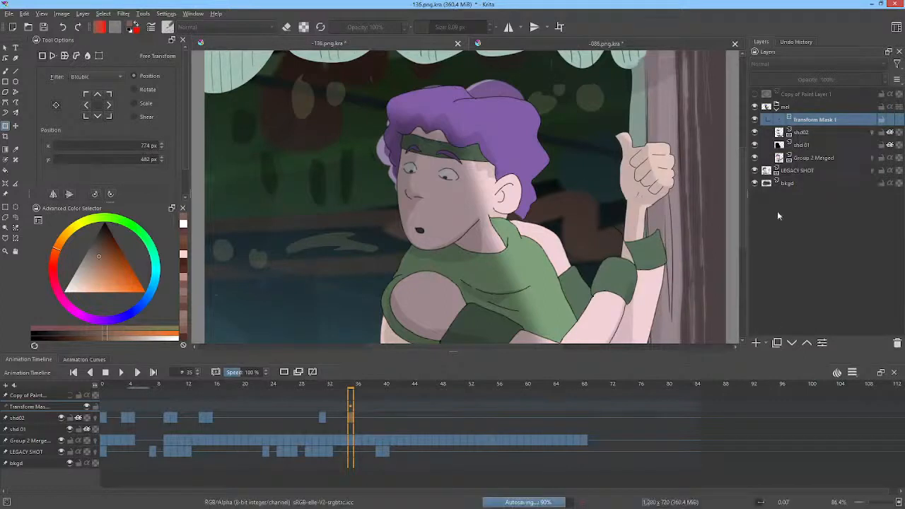
click(756, 120)
click(799, 135)
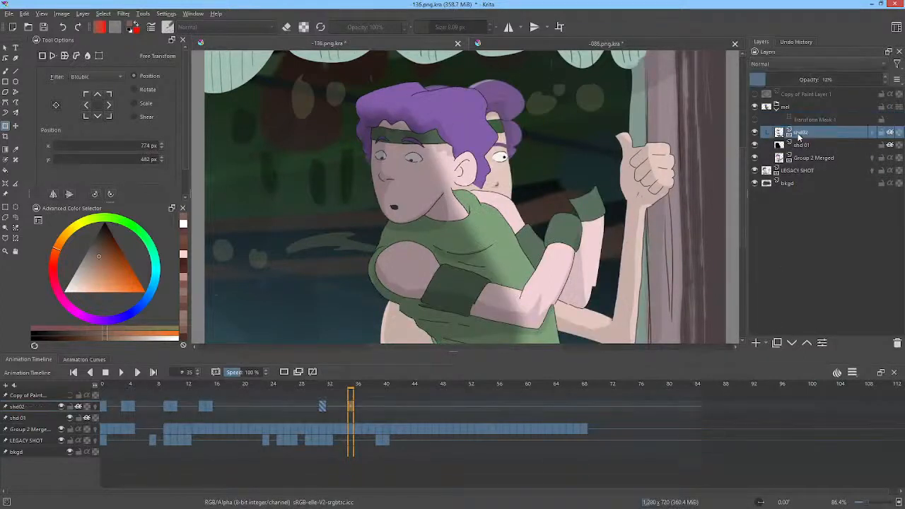
click(757, 344)
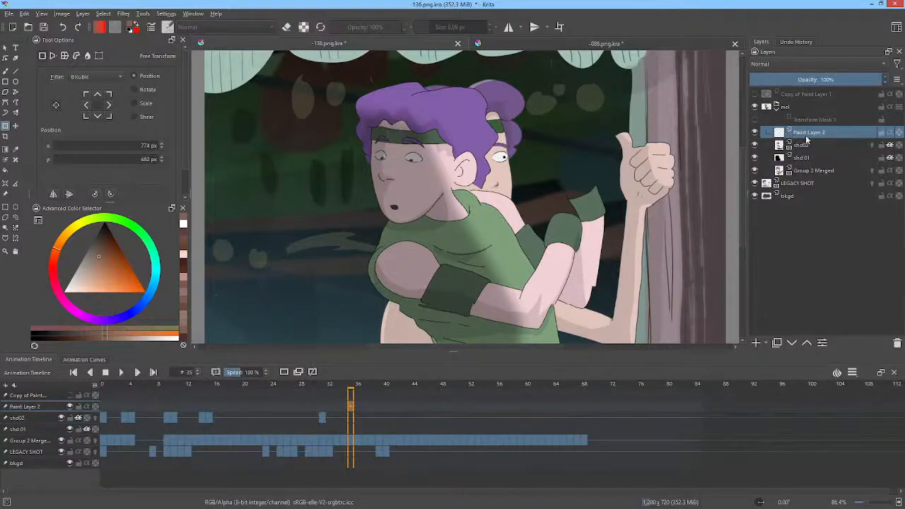
click(785, 63)
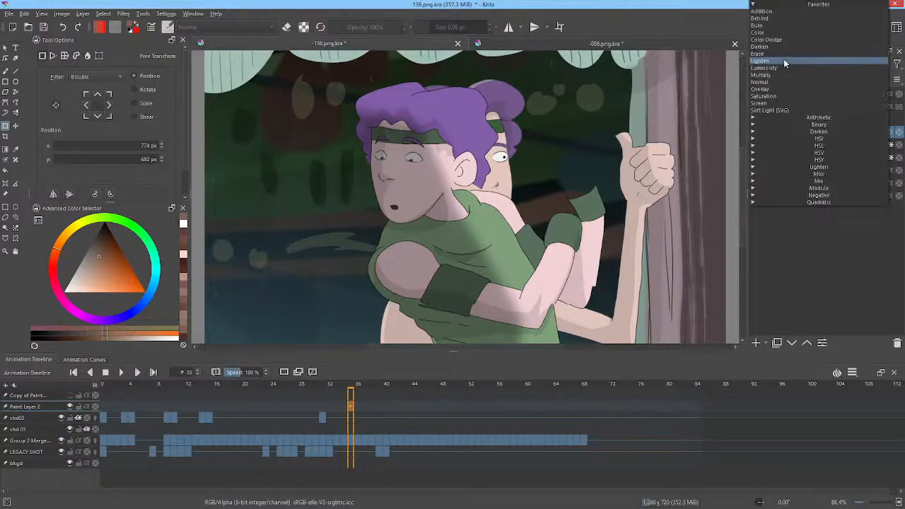
click(785, 54)
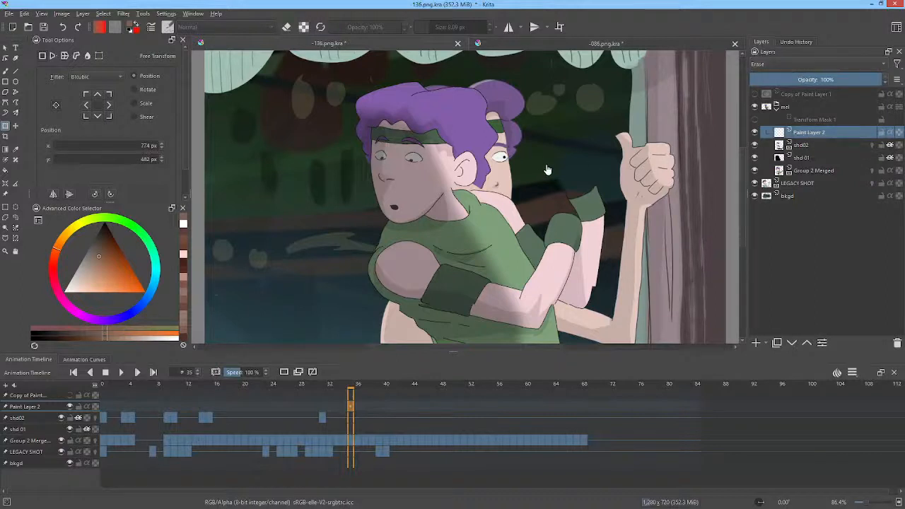
Step: Draw a filled black freehand shape on the Erase layer to cut away mel's arms and lower torso, and compare it on and off
key(p)
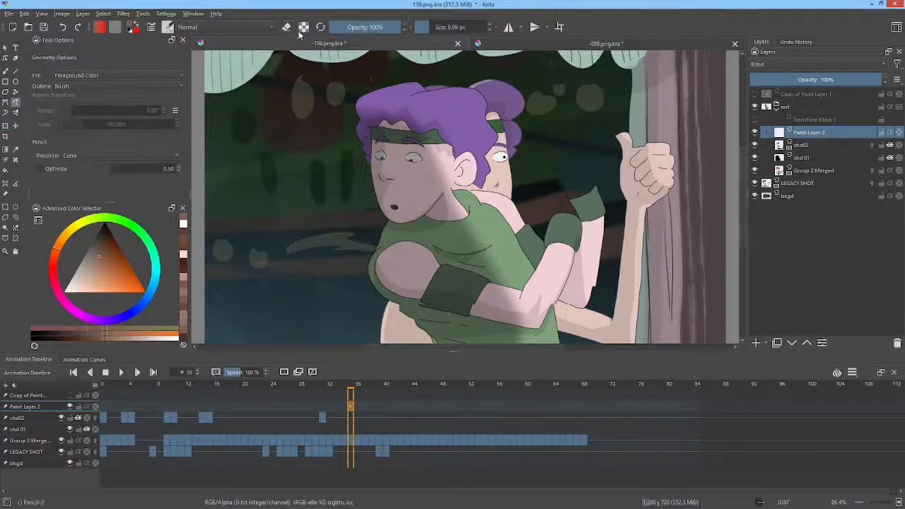
drag(103, 240, 115, 220)
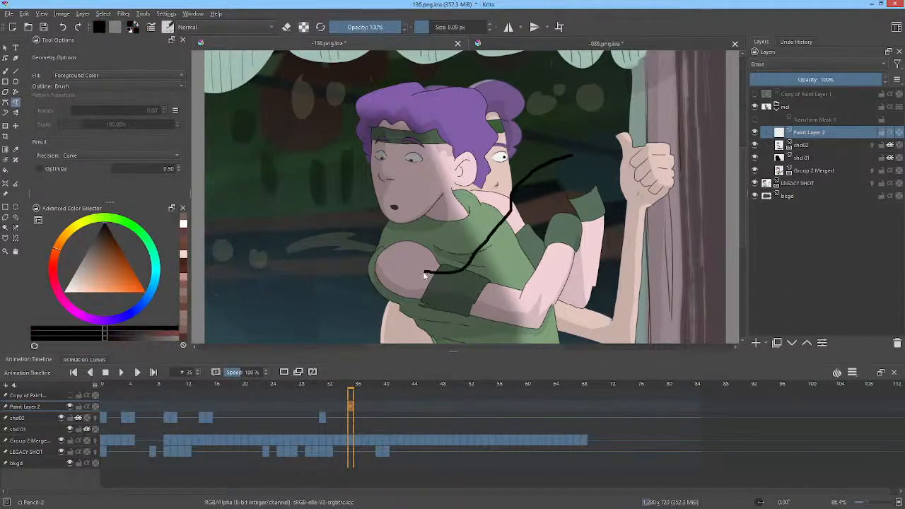
mouse_move(384, 319)
mouse_down()
mouse_move(435, 373)
mouse_move(530, 348)
mouse_move(638, 278)
mouse_move(647, 147)
mouse_move(623, 67)
mouse_up()
drag(613, 98, 647, 222)
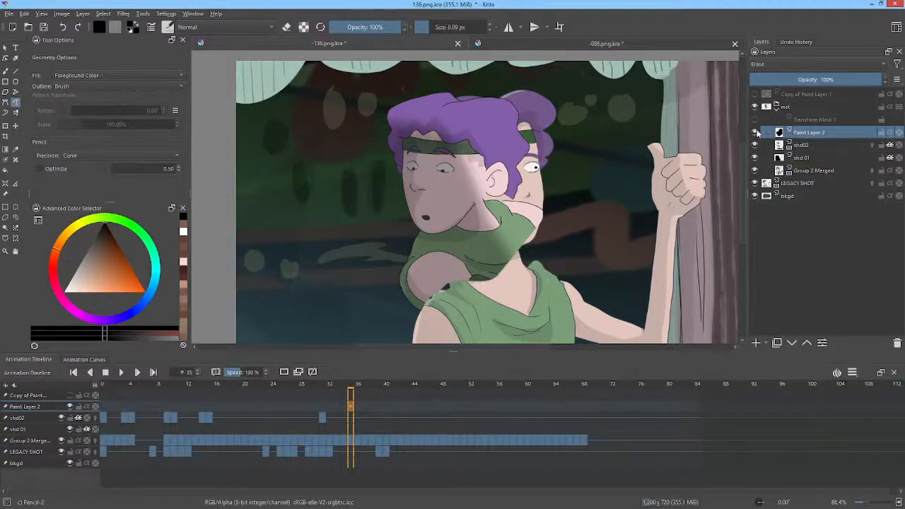
click(756, 133)
click(756, 133)
Step: Turn Transform Mask 1 back on, shrink the masked mel group slightly and move it to about X 727 px, Y 480 px
click(755, 120)
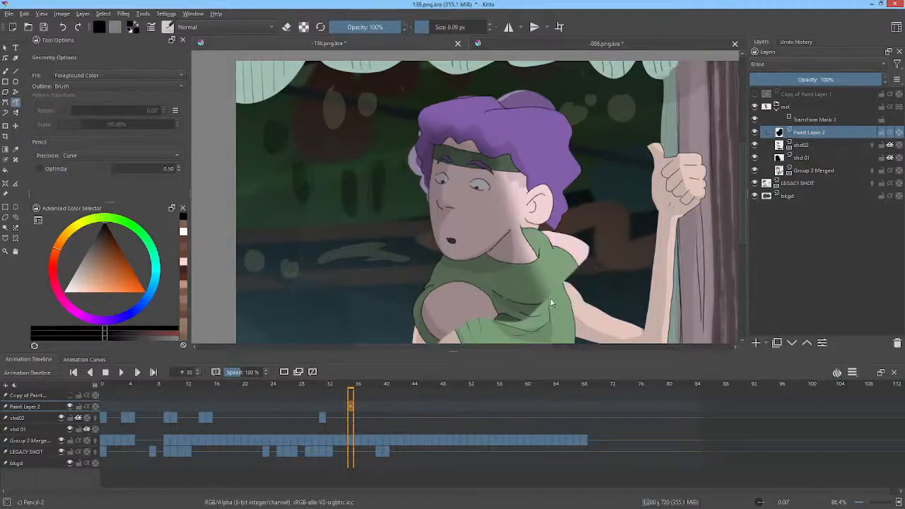
click(816, 120)
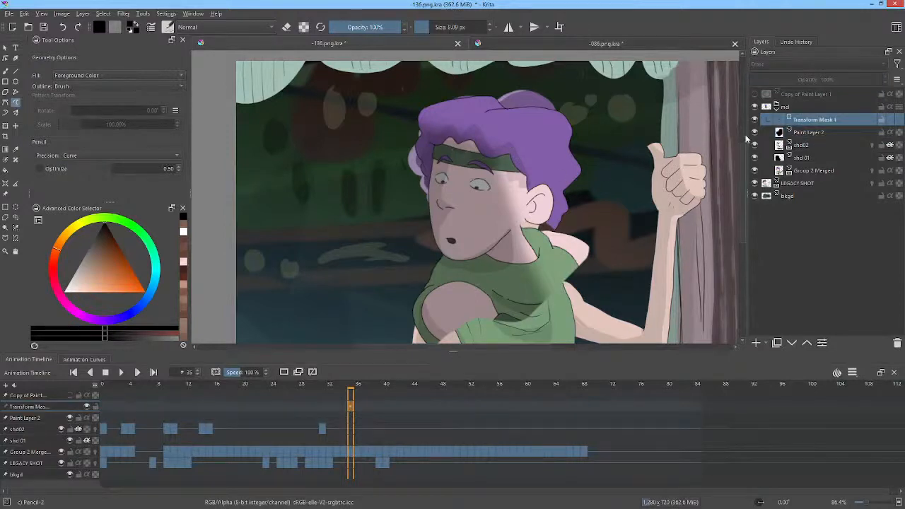
key(ctrl+t)
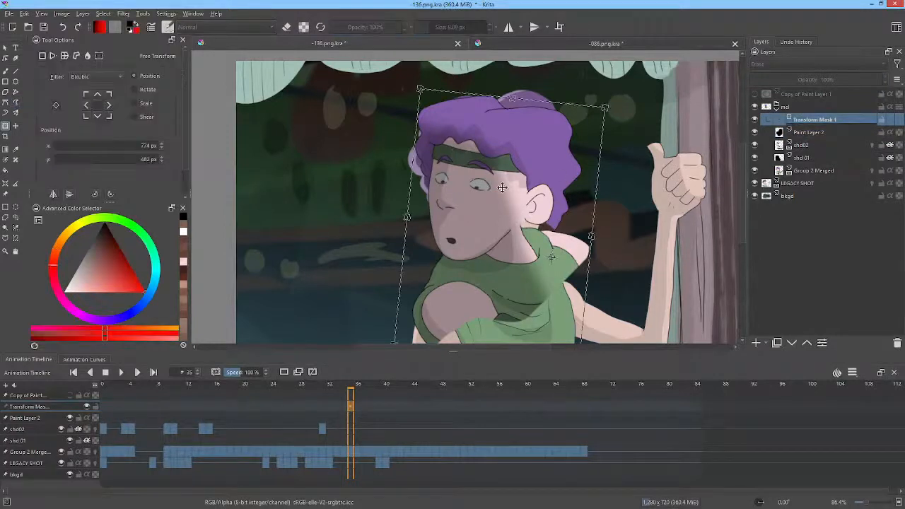
drag(606, 107, 597, 117)
drag(546, 201, 527, 206)
scroll(551, 202, down, 1)
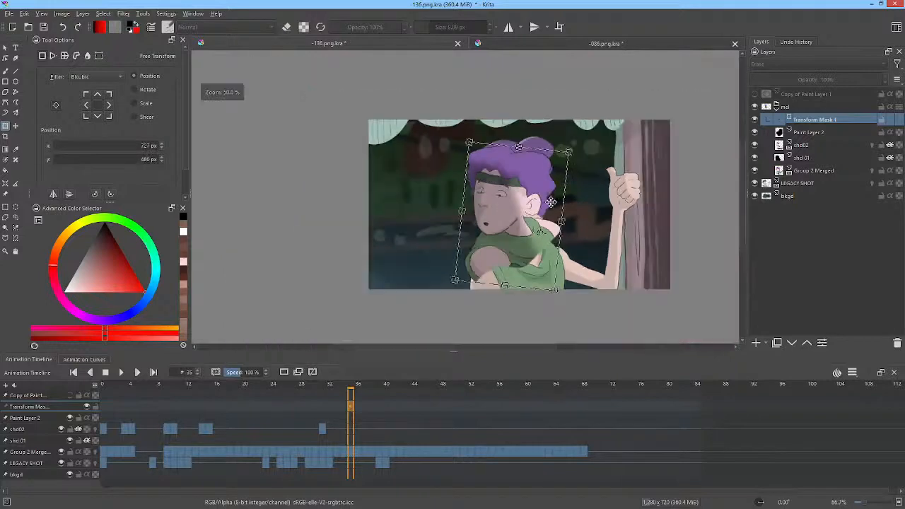
Step: Play the animation from frame 0 to check the masked mel group, and save 136.png.kra
drag(352, 391, 104, 403)
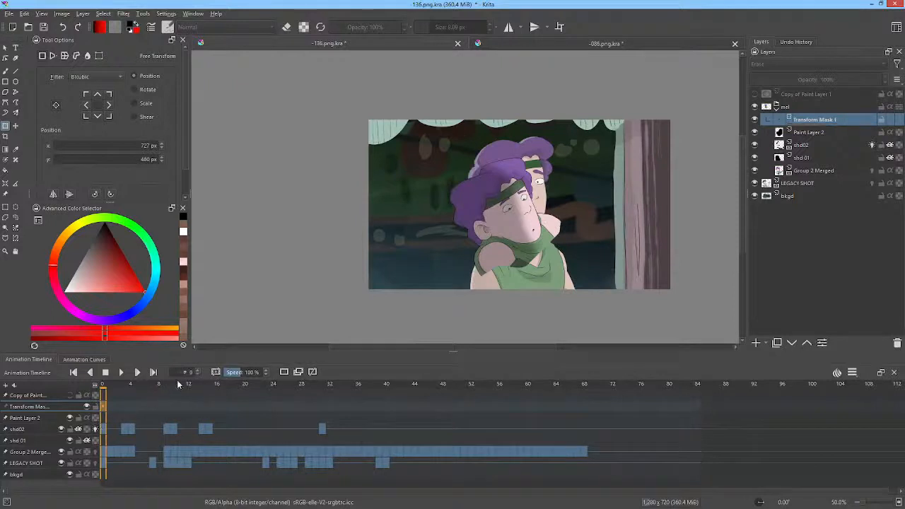
key(space)
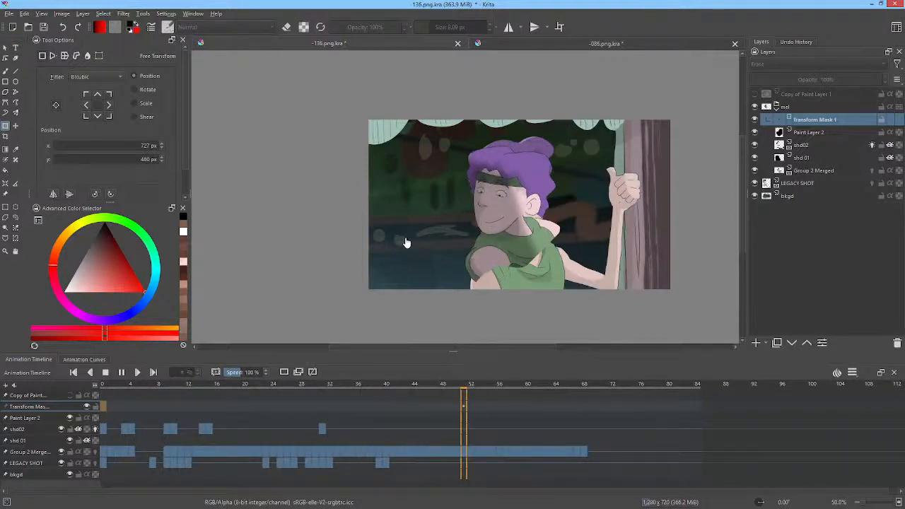
key(space)
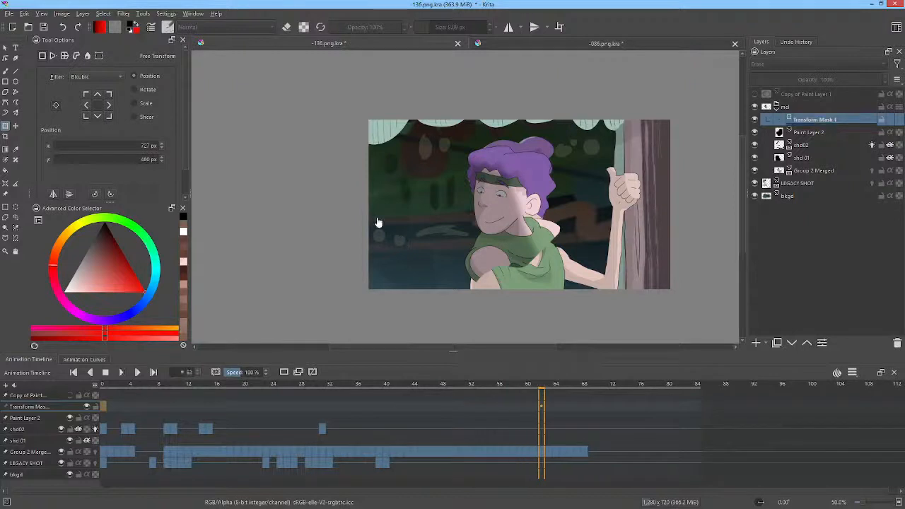
click(43, 27)
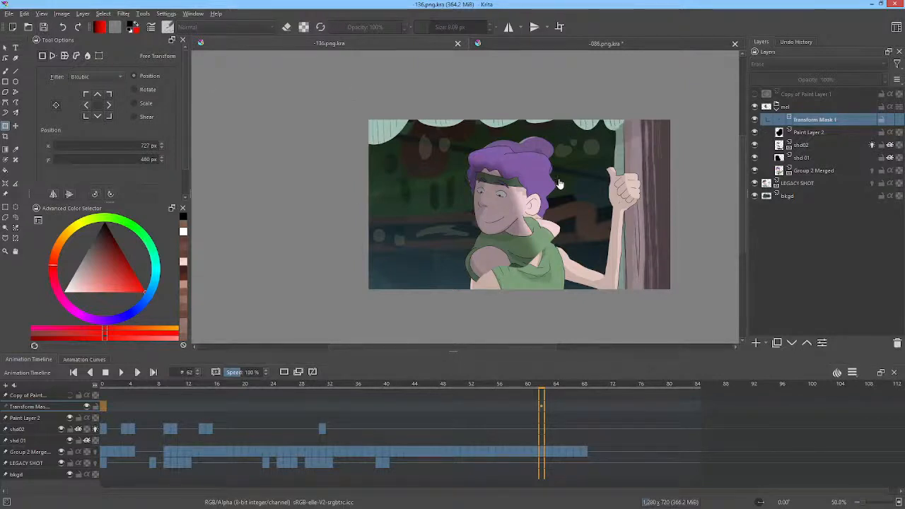
Step: Scrub back to frame 10 to inspect how mel's head fits the legacy body, and save the document again
scroll(560, 188, up, 2)
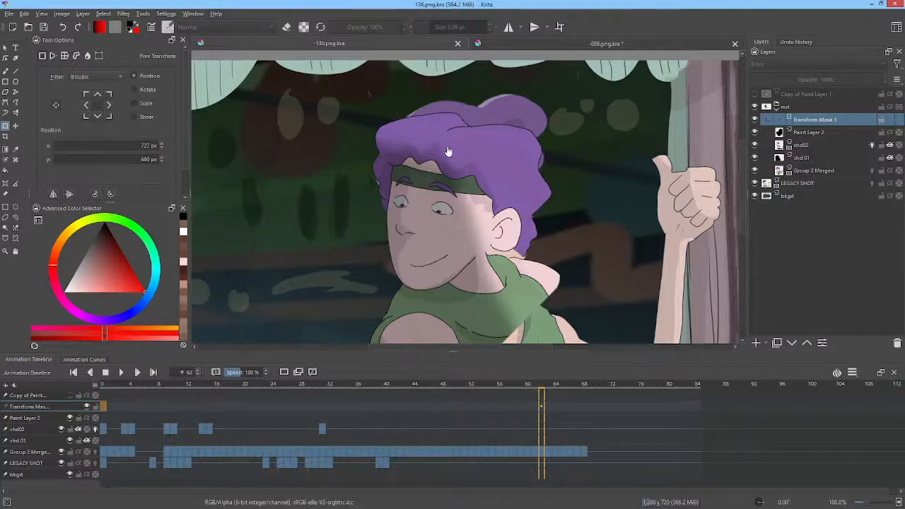
scroll(521, 168, down, 2)
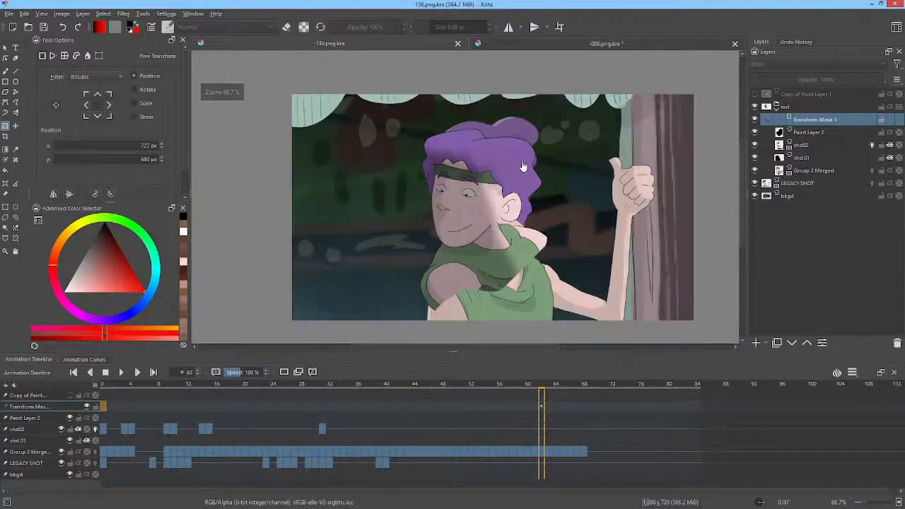
scroll(524, 168, up, 2)
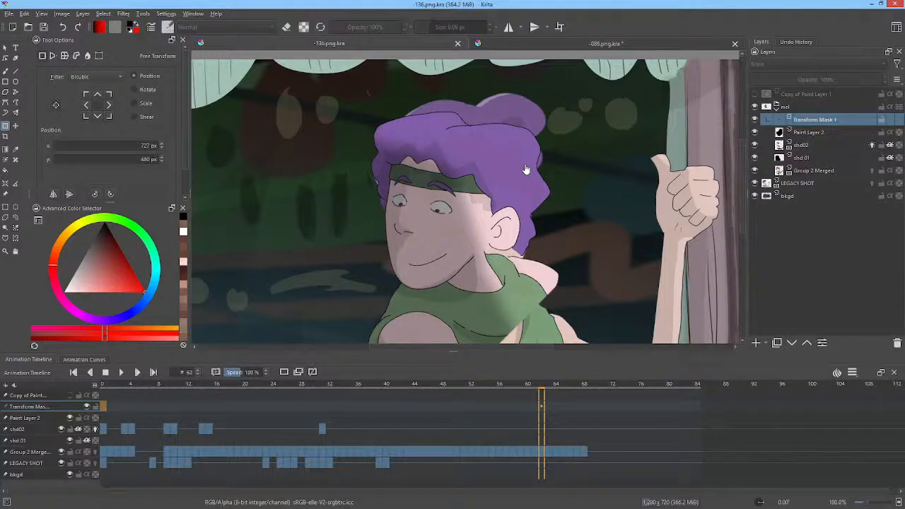
drag(541, 382, 247, 371)
drag(275, 375, 232, 371)
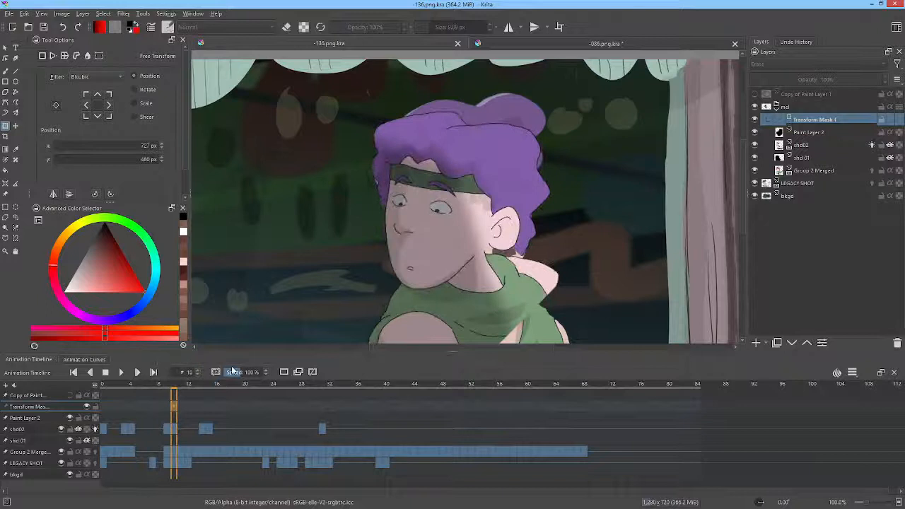
click(287, 377)
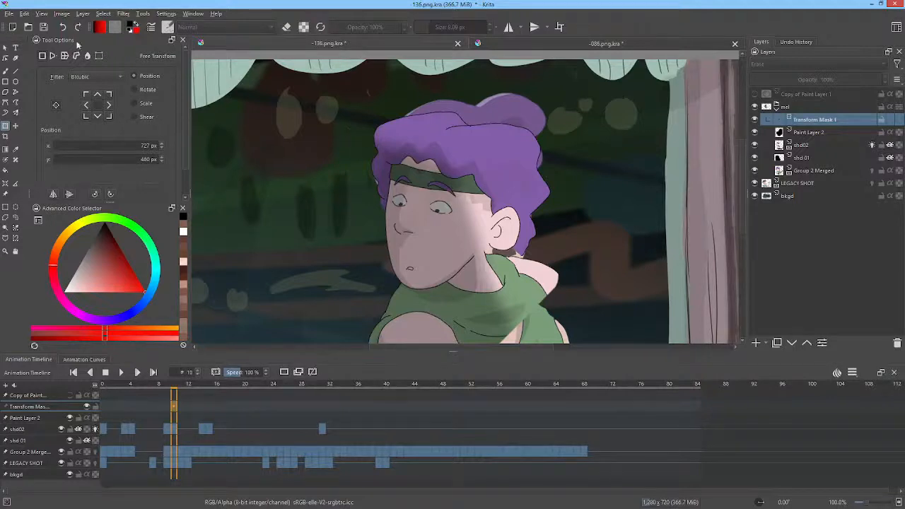
click(45, 28)
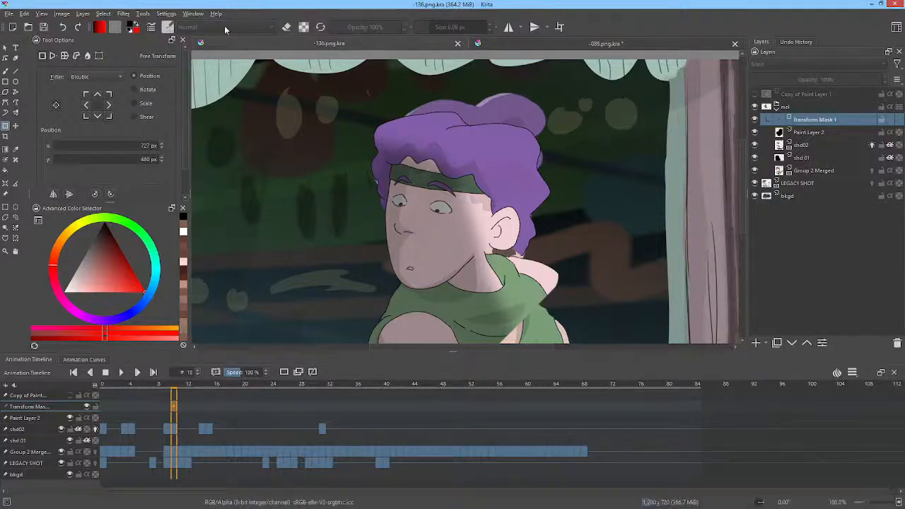
Step: Close 086.png.kra without saving its changes, and save 136.png.kra
click(586, 44)
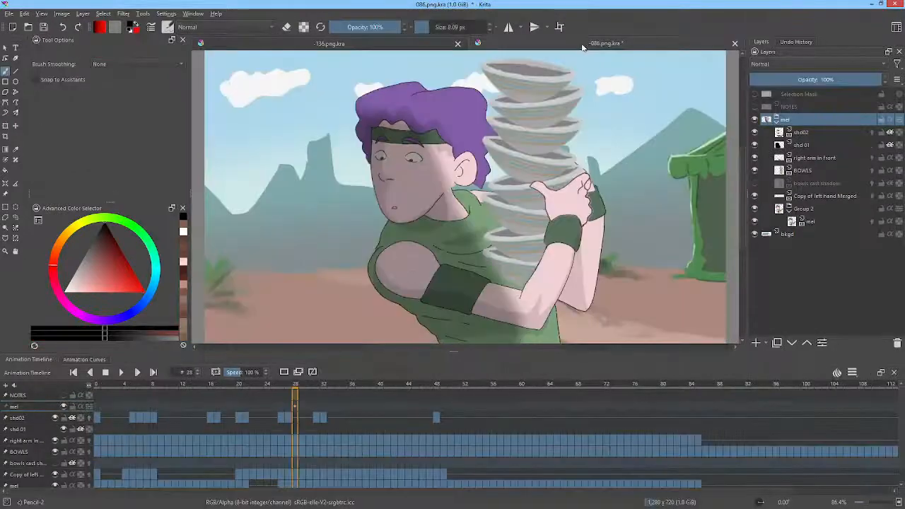
click(735, 43)
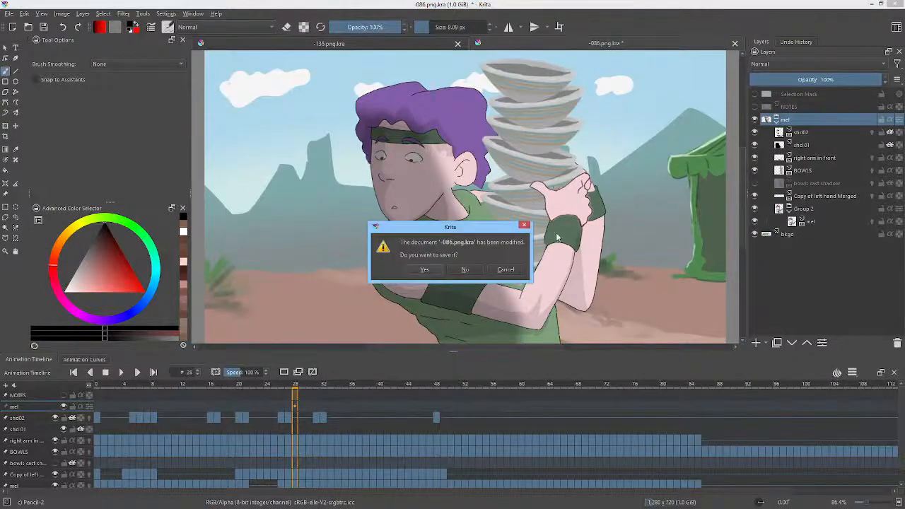
click(462, 270)
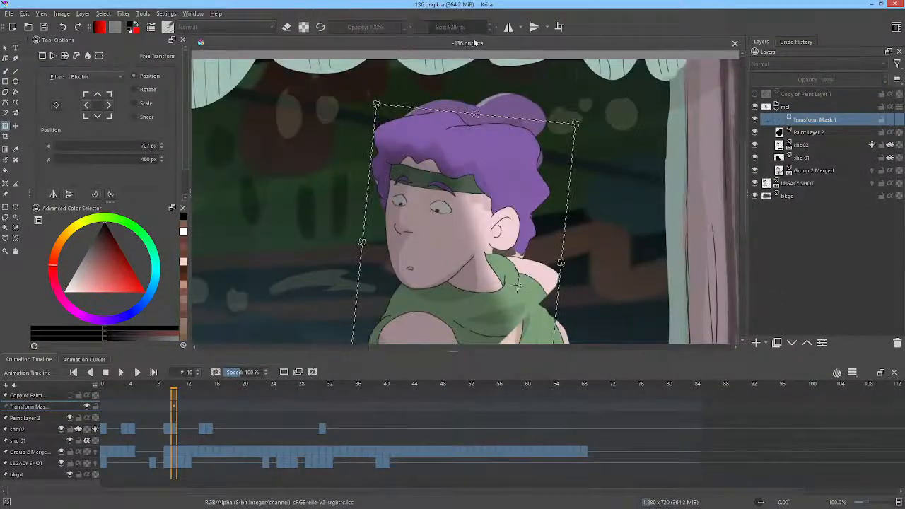
click(43, 27)
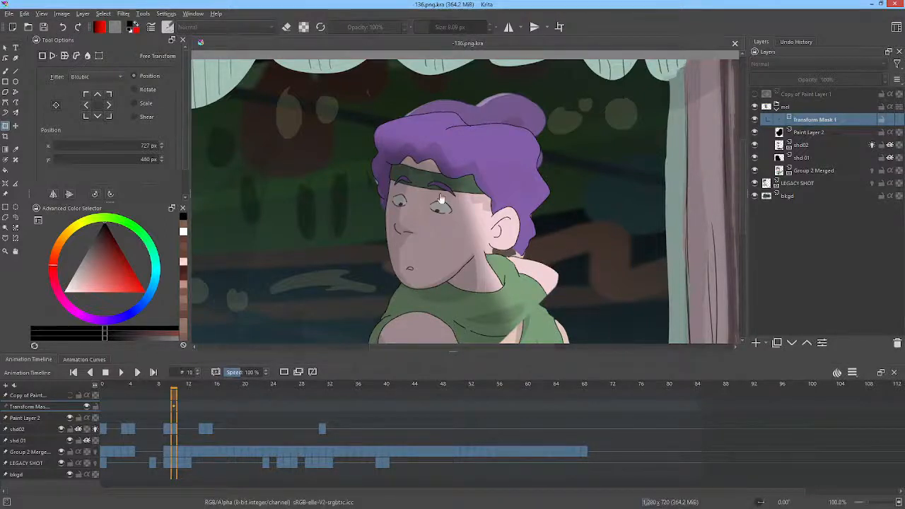
scroll(460, 171, down, 1)
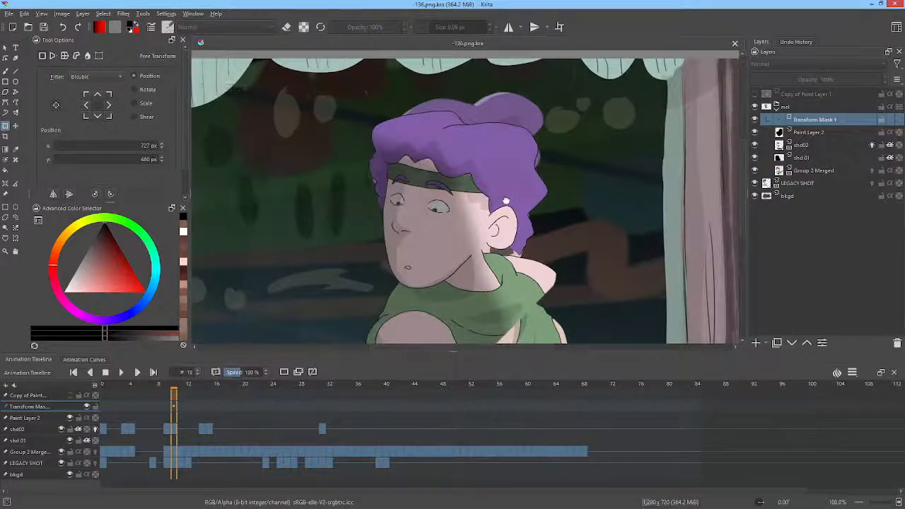
drag(506, 202, 506, 161)
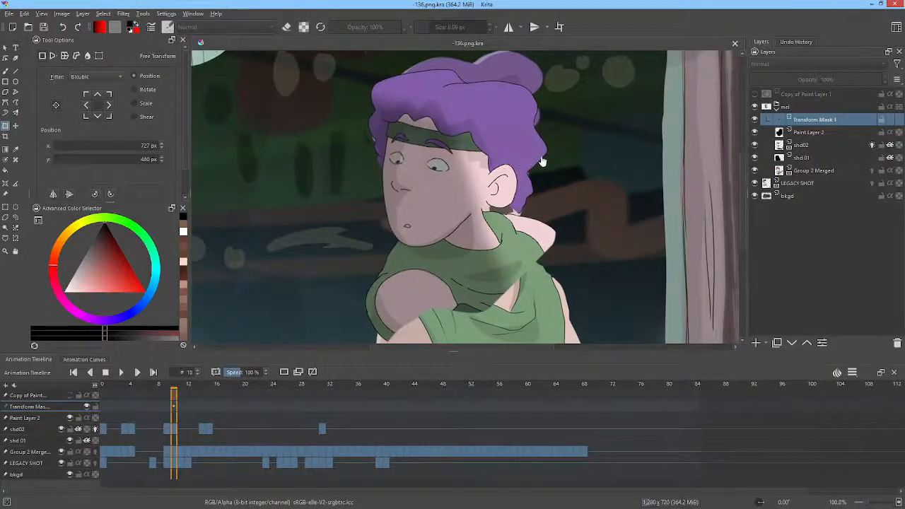